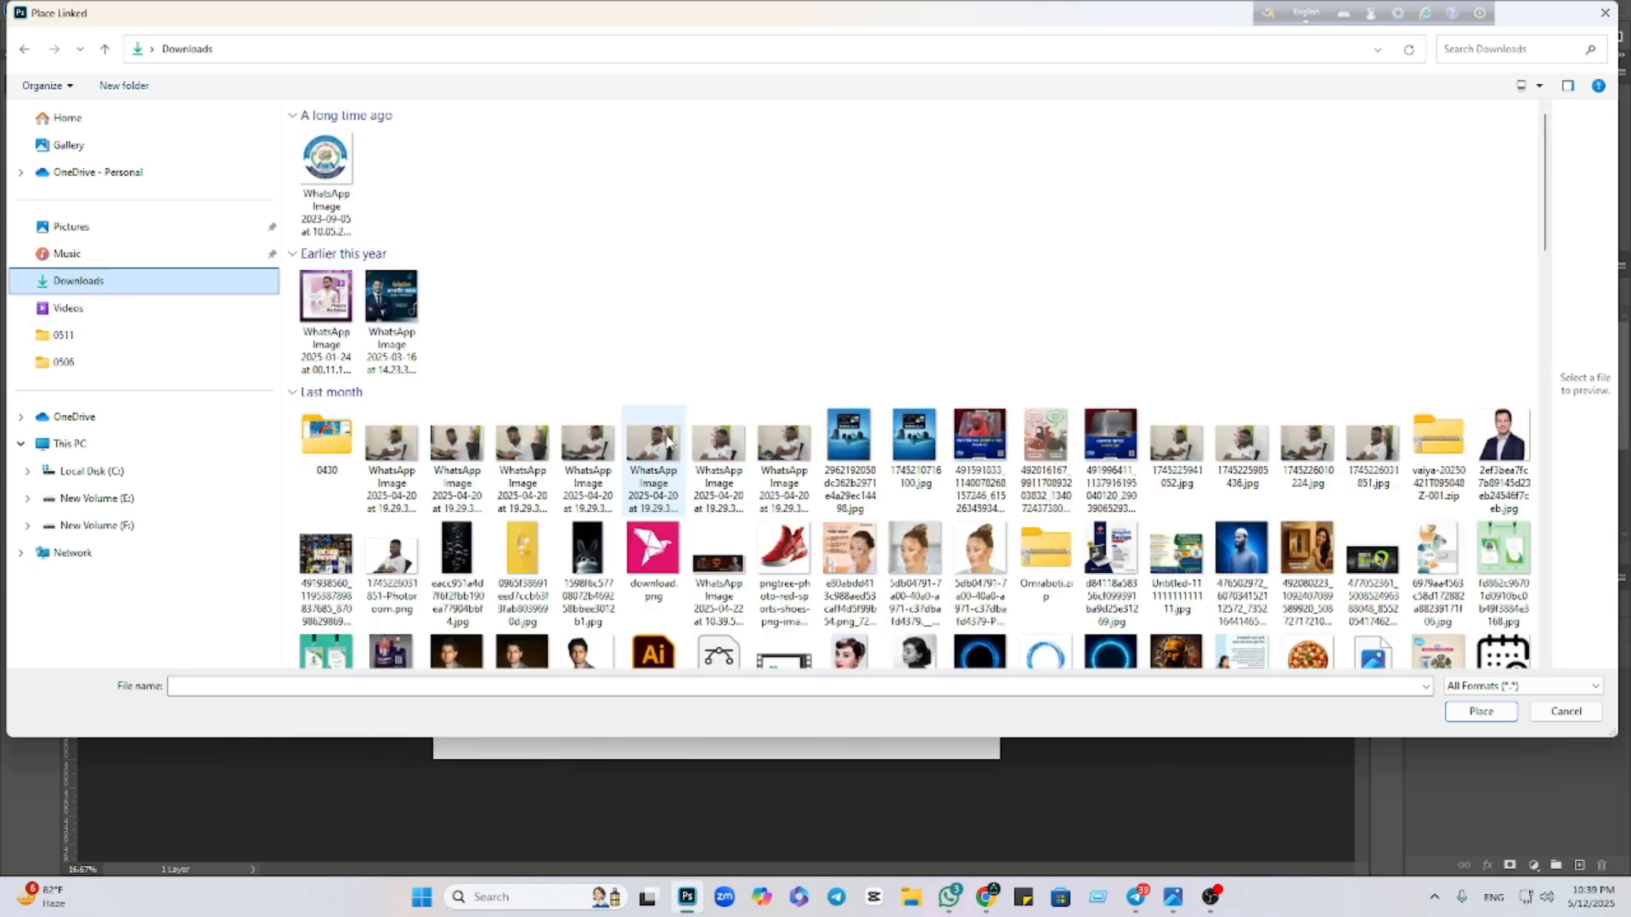
Place the honey design image from Downloads onto the canvas as a linked layer and commit it
scroll(801, 473, "down", 15)
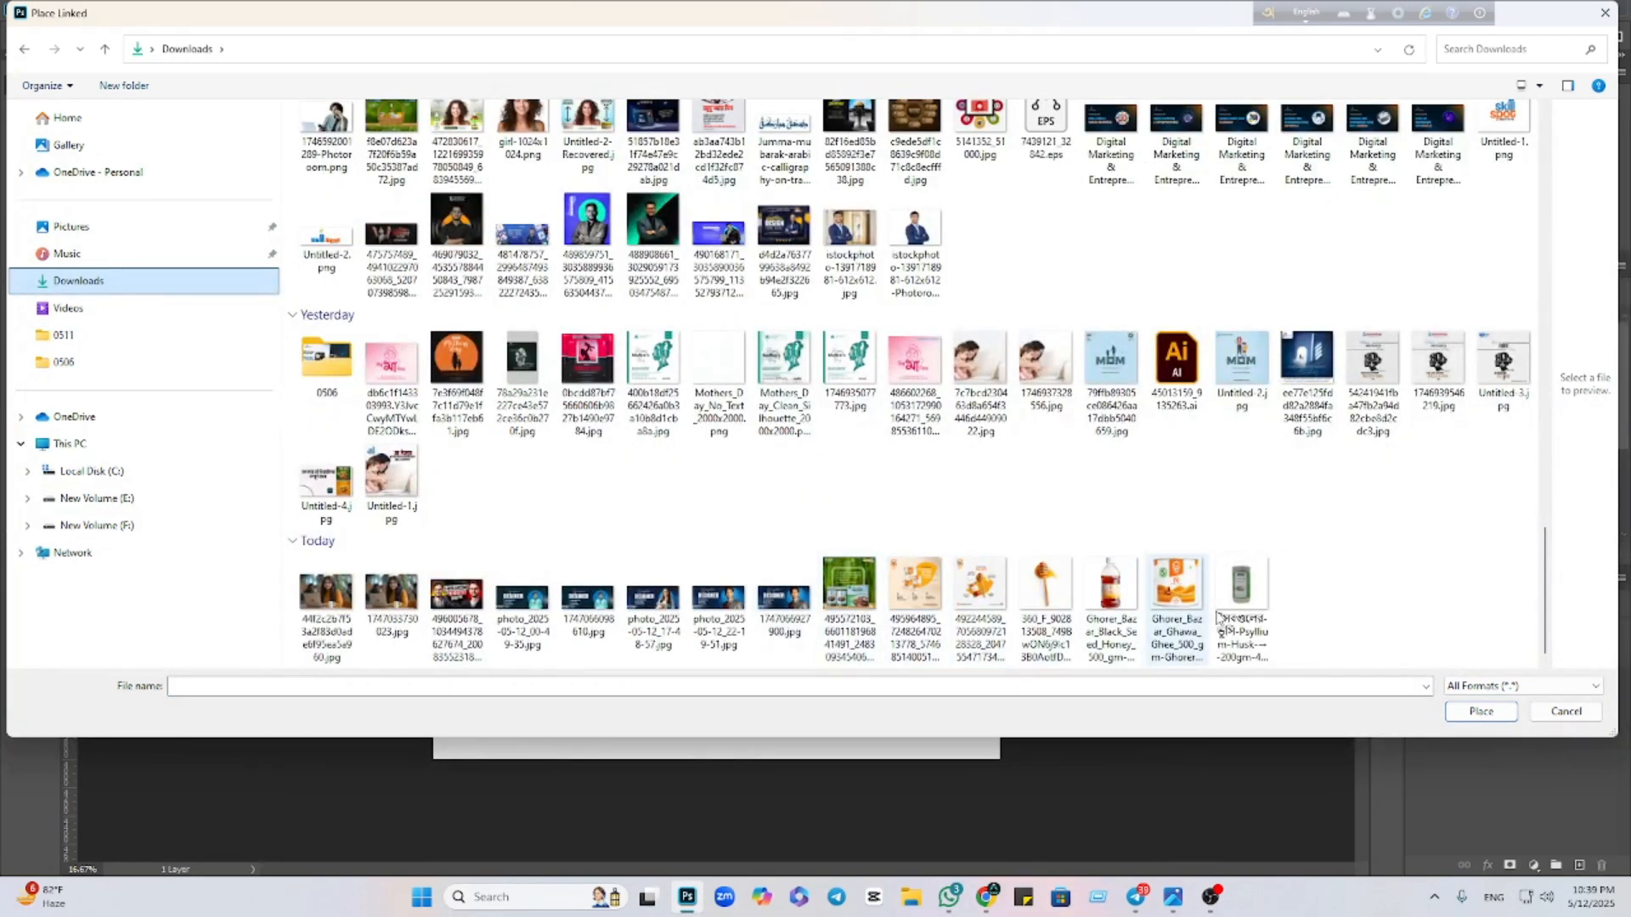
left_click(981, 596)
left_click(1458, 718)
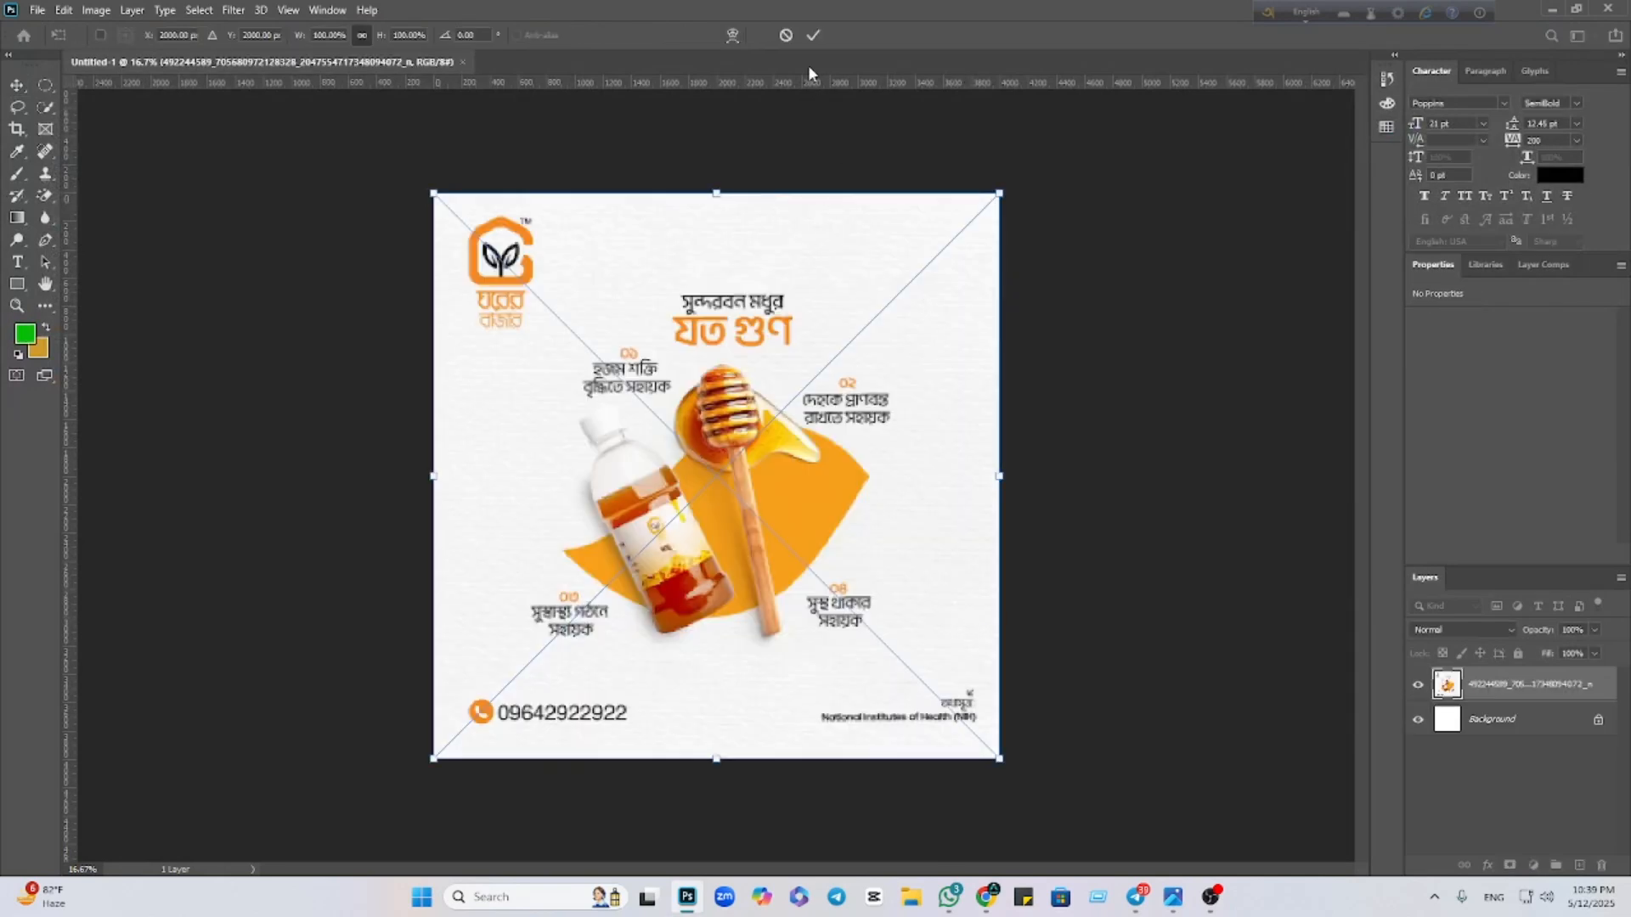
left_click(813, 36)
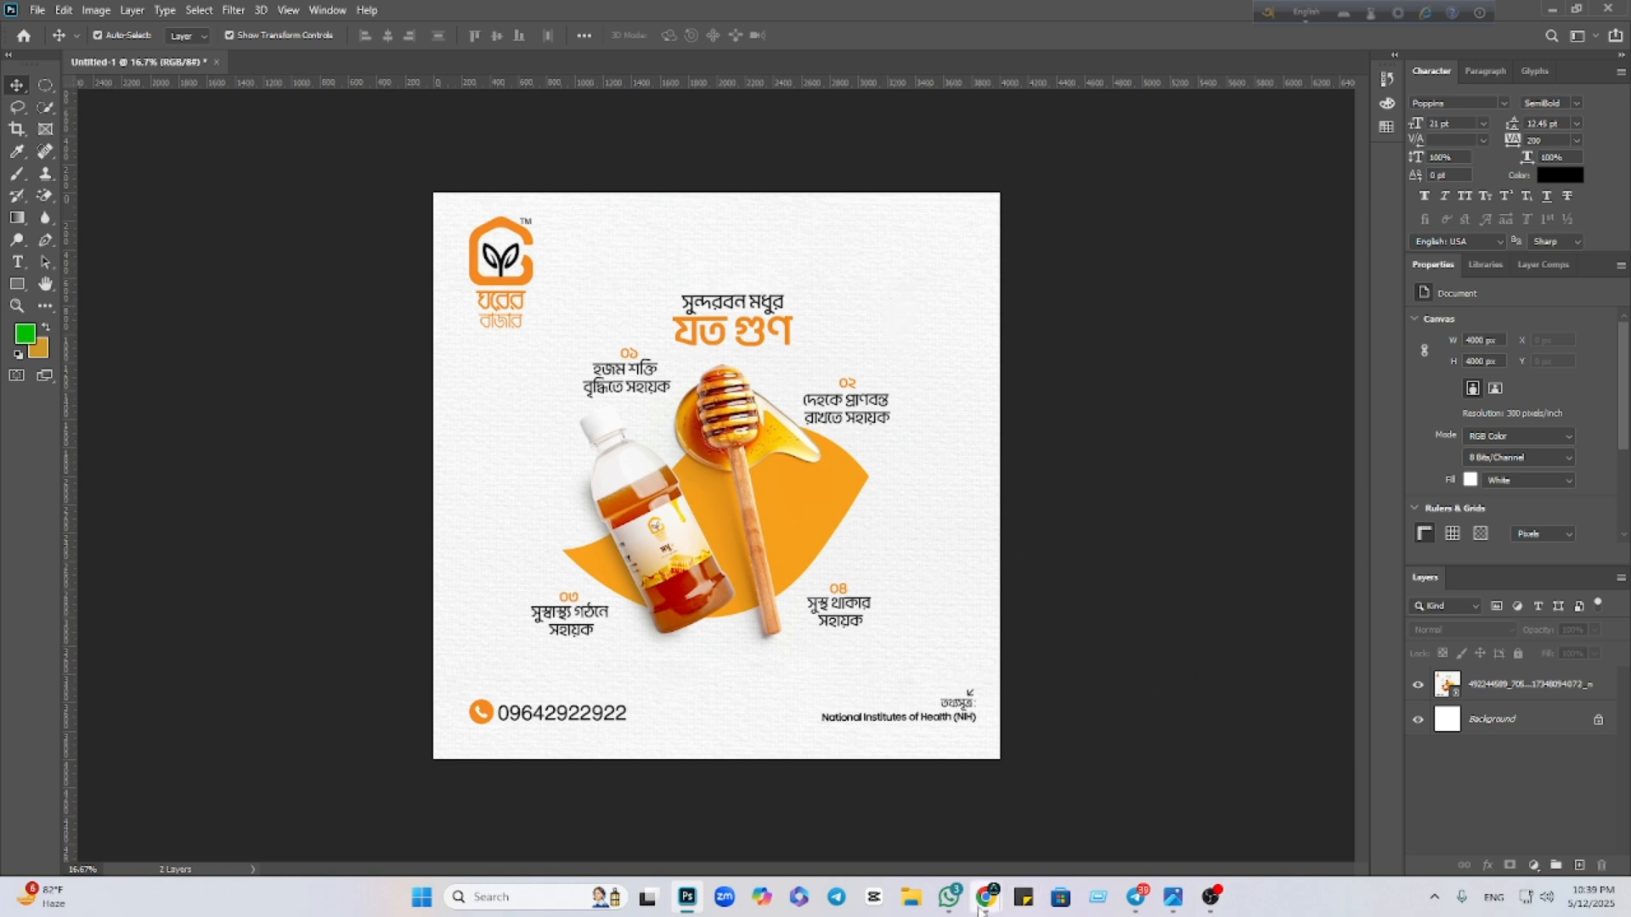
In the browser's Pinterest tab, search for 'pepar' to find paper images
mouse_move(986, 897)
left_click(948, 856)
left_click(118, 17)
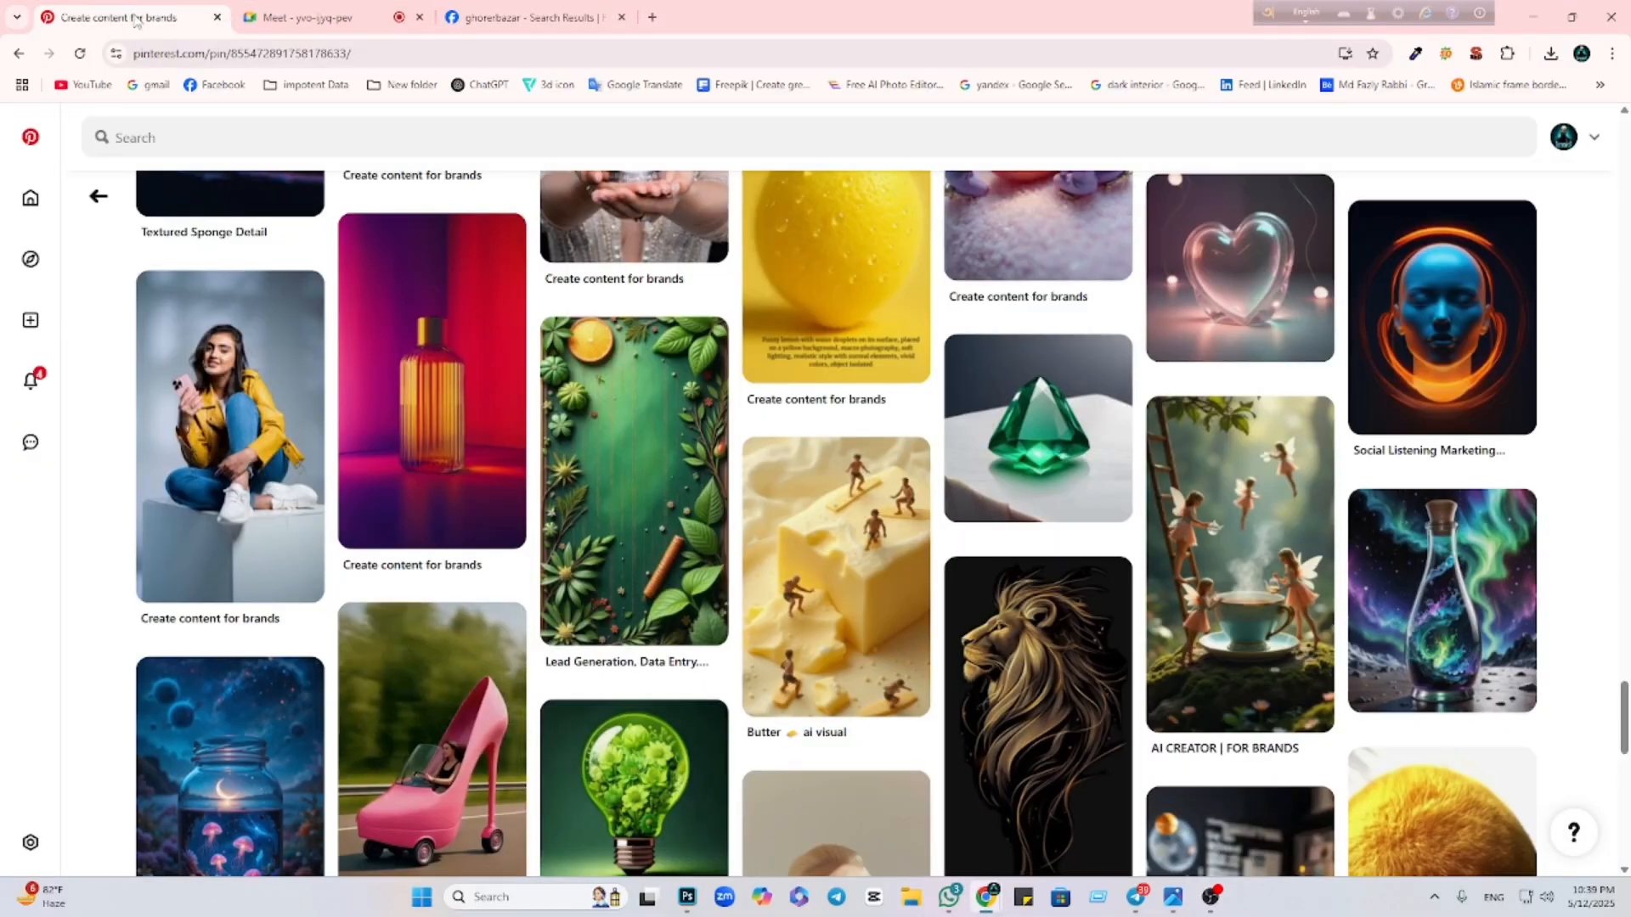
left_click(610, 132)
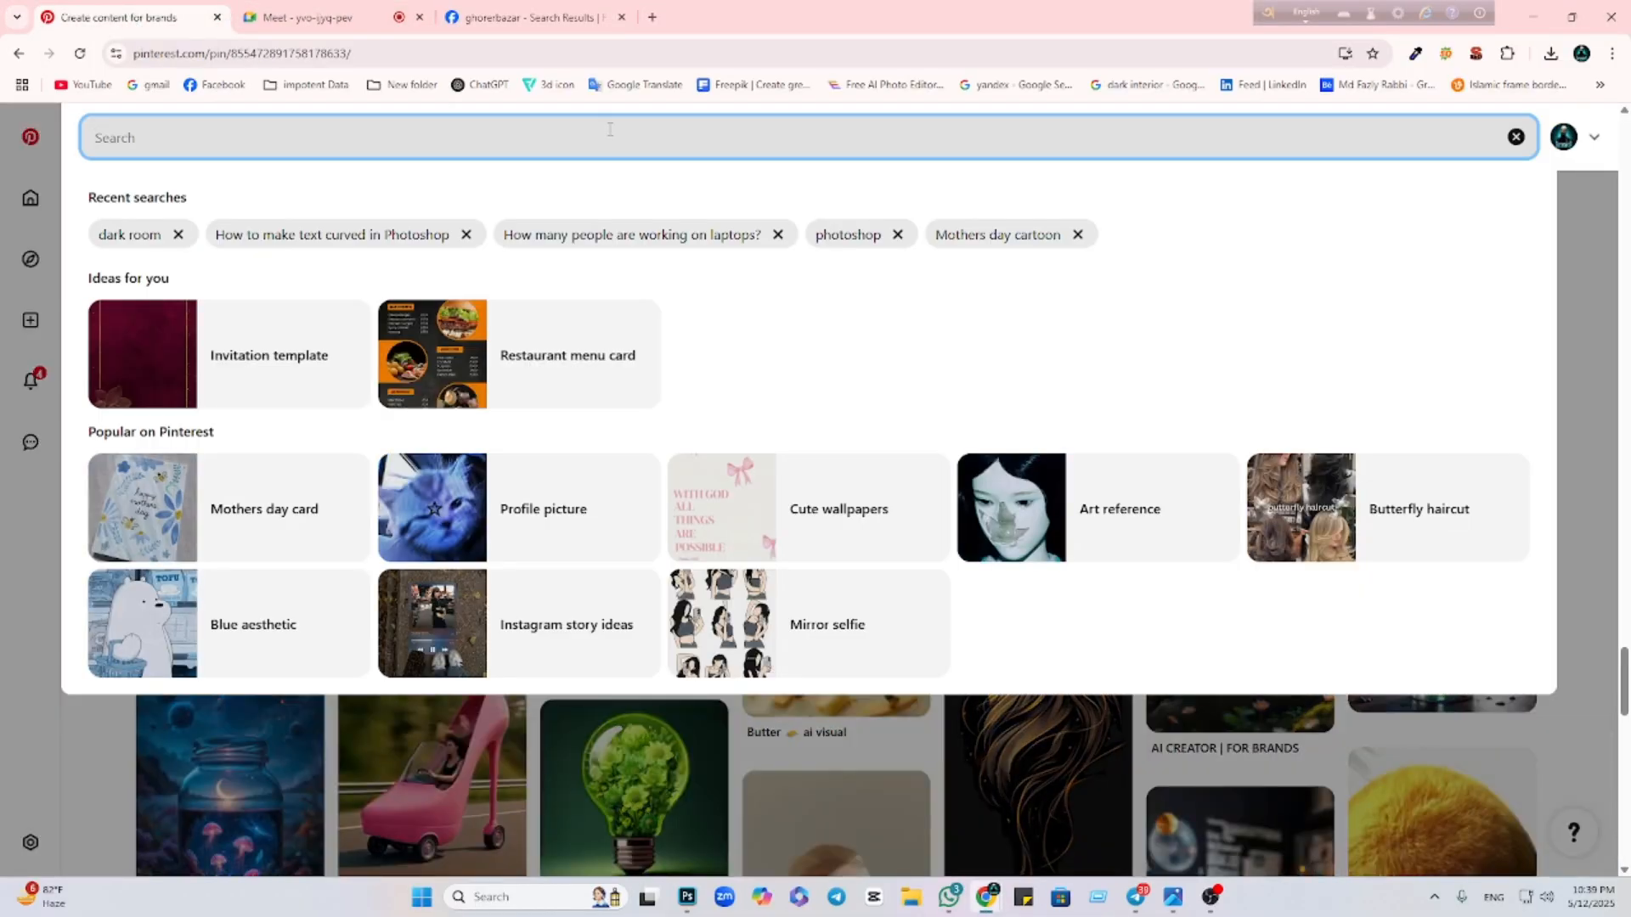
type("pepar")
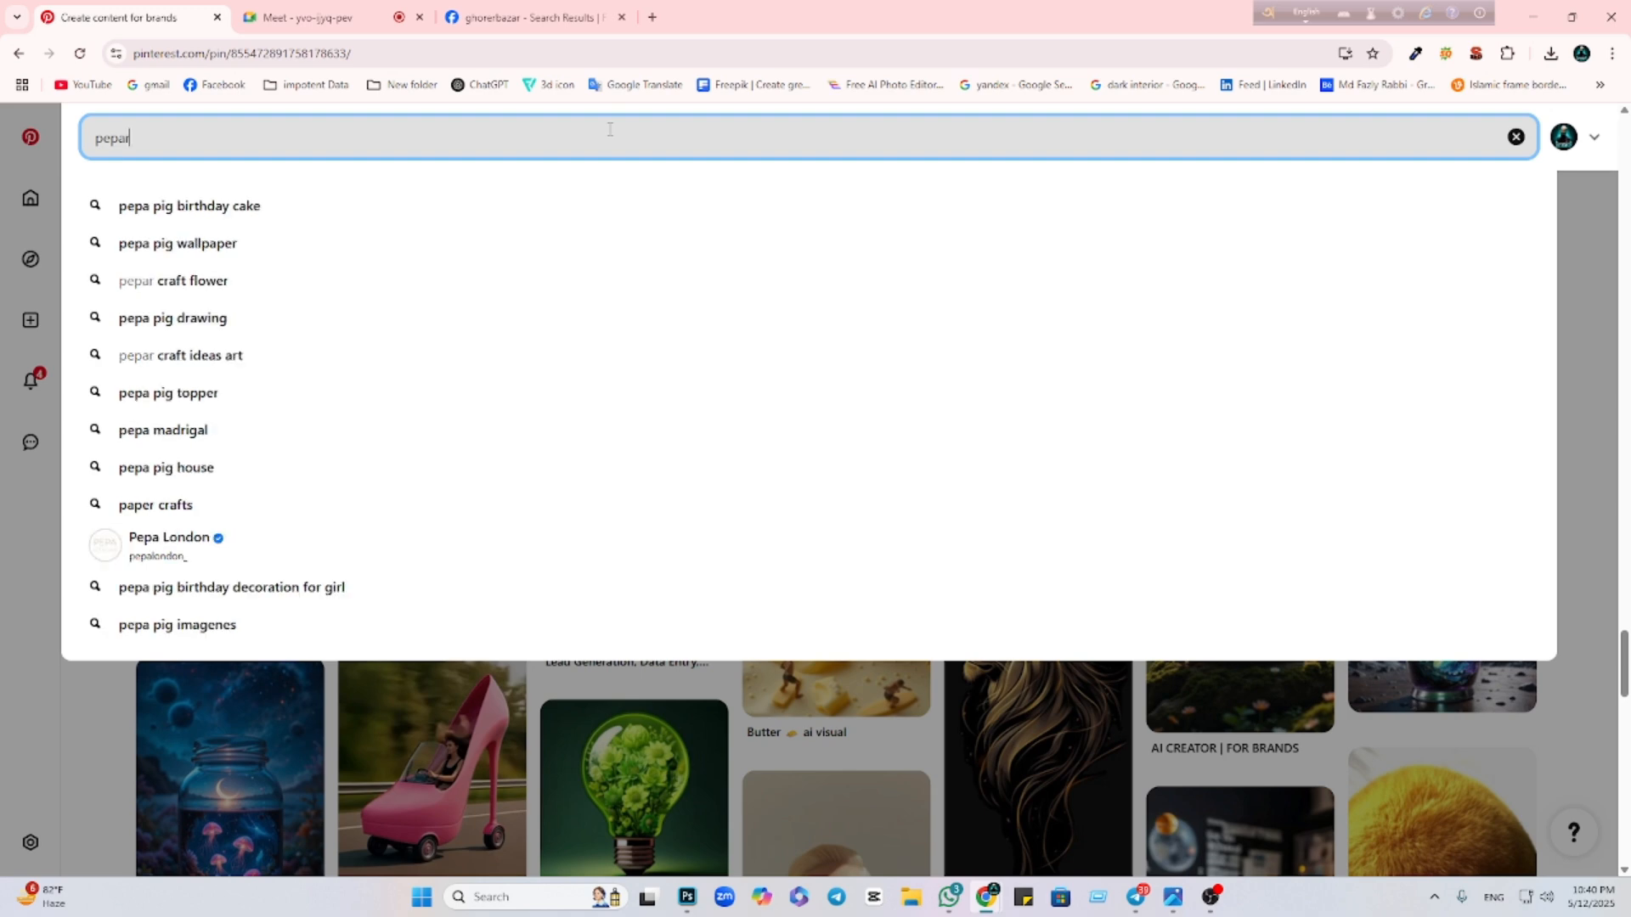
key("Return")
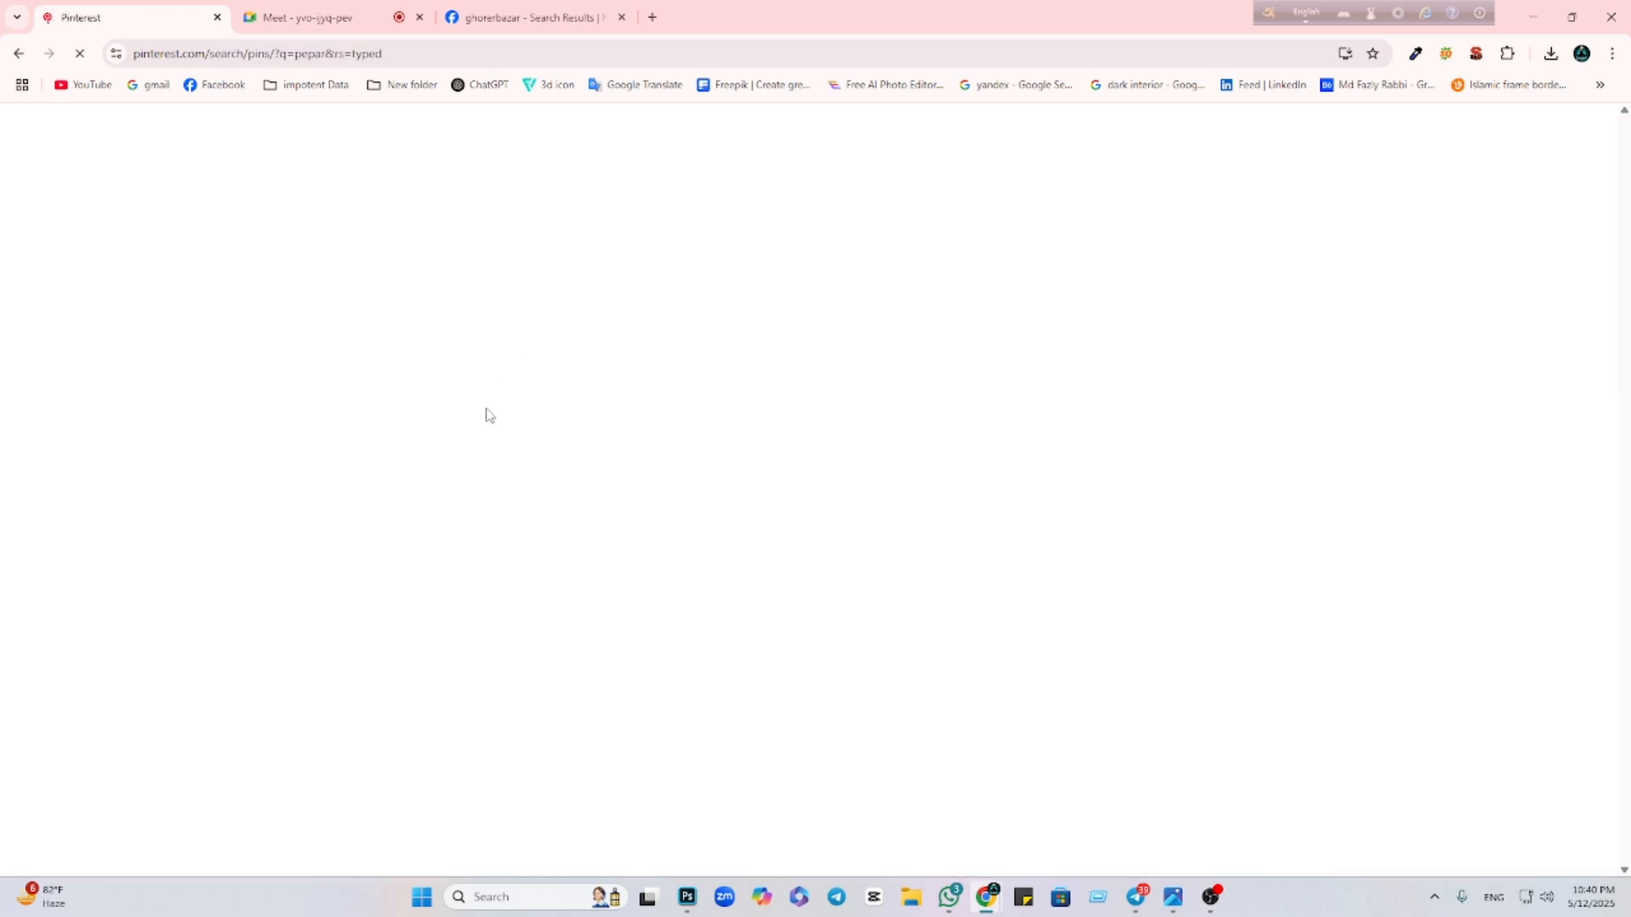
Browse textured paper pins such as Paper #23 and Weihnachtskarten DIY mit Kindern
scroll(1041, 648, "down", 3)
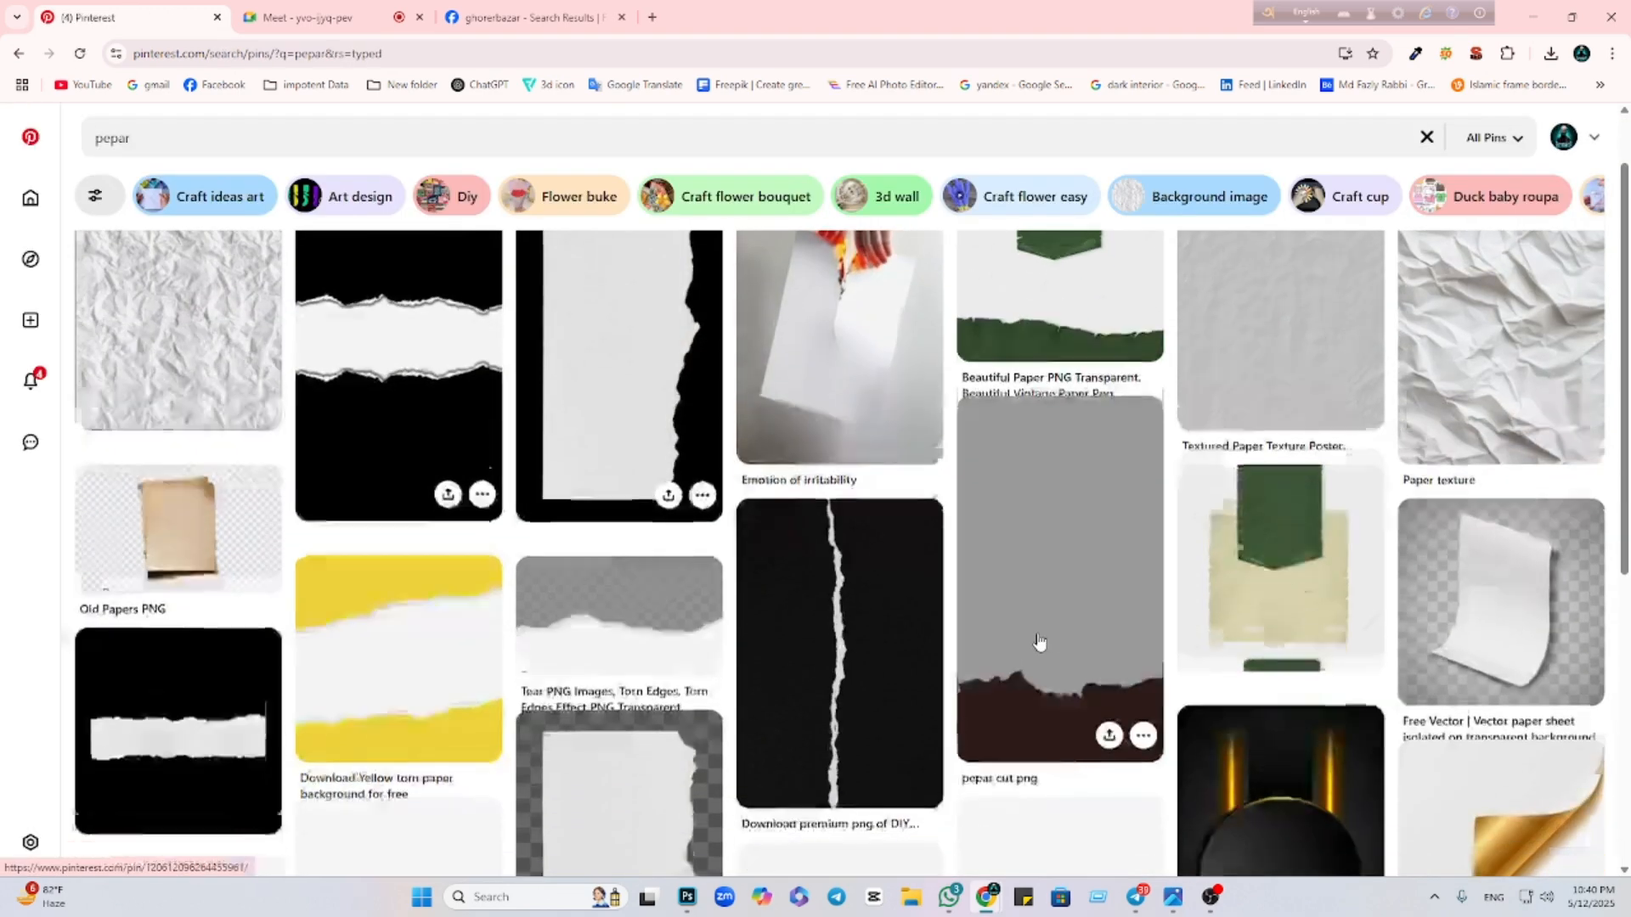
scroll(1194, 633, "down", 4)
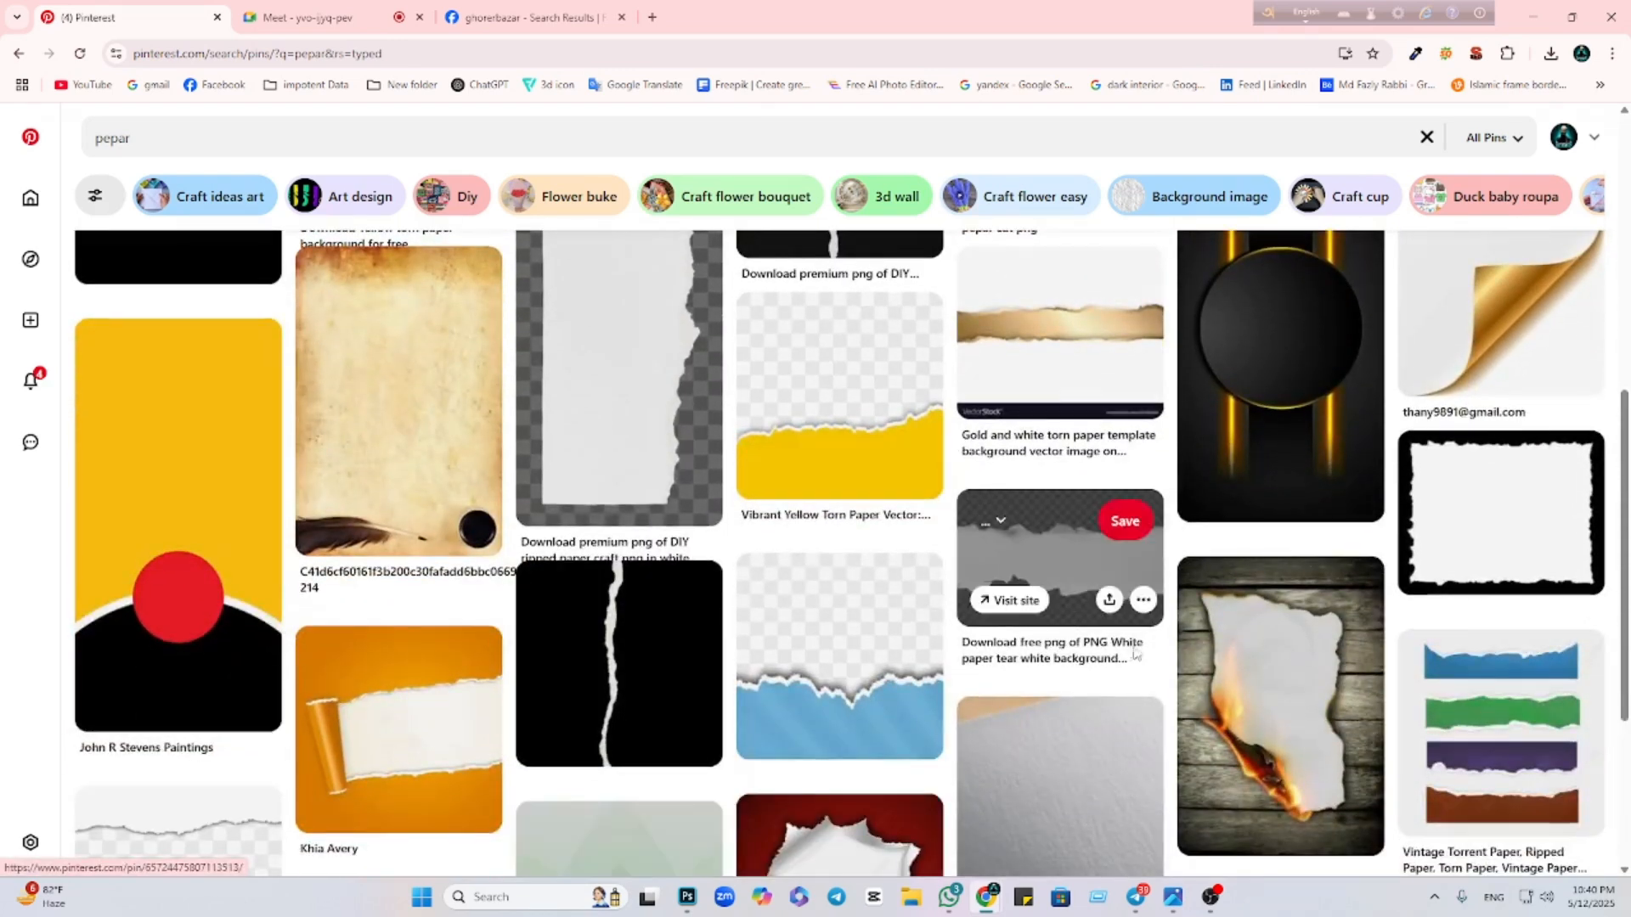
scroll(1160, 683, "up", 6)
left_click(1179, 439)
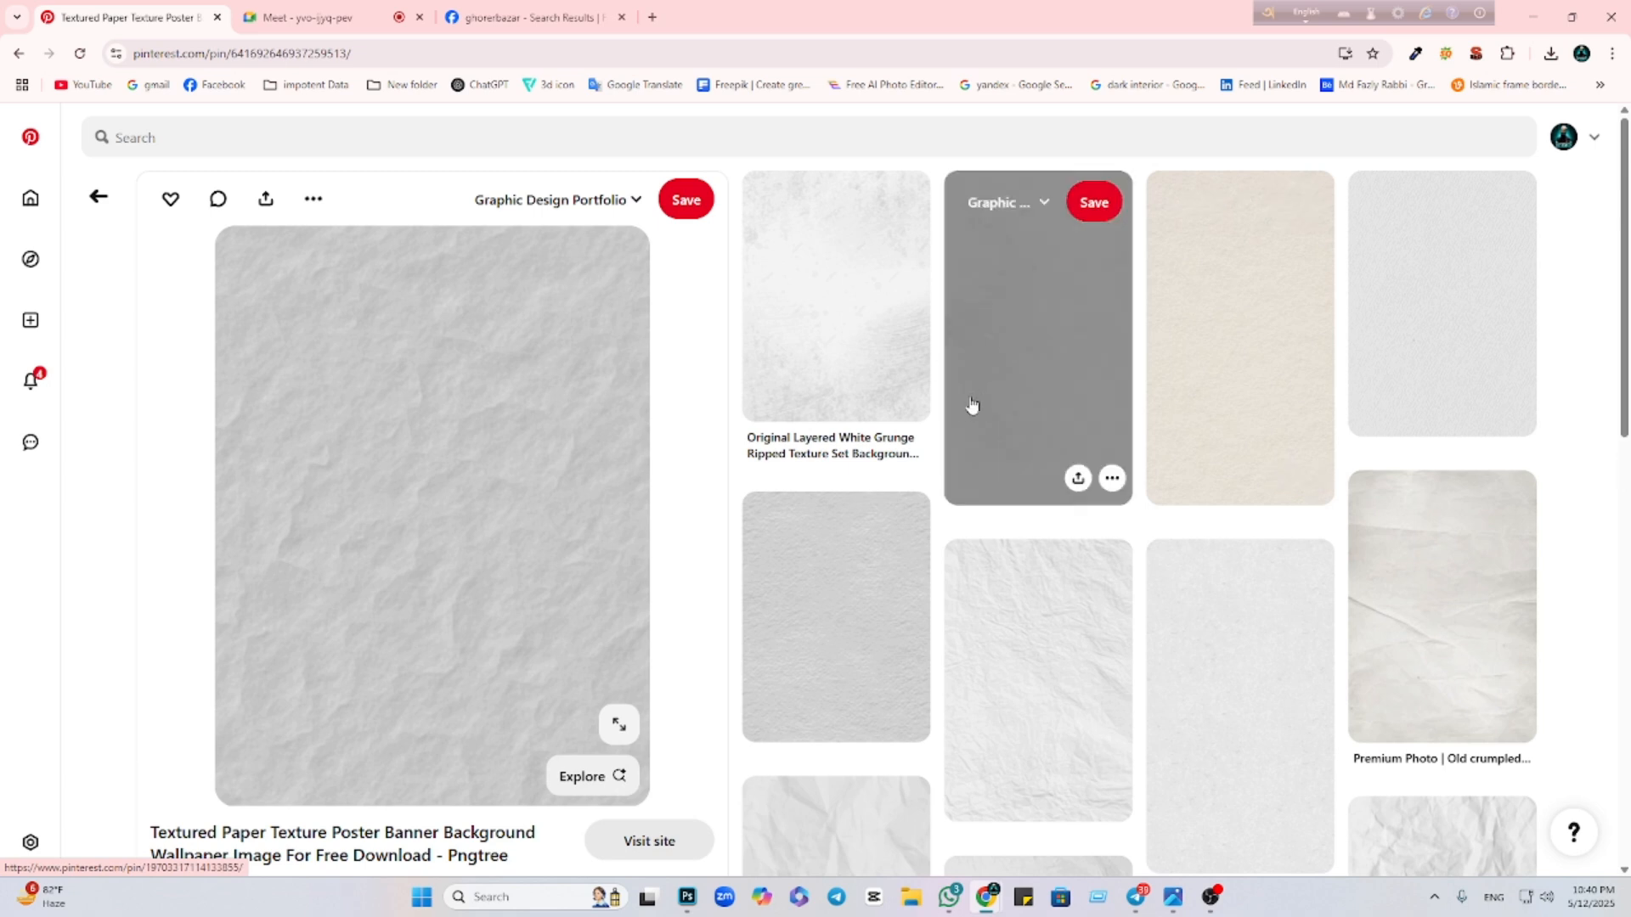
left_click(779, 615)
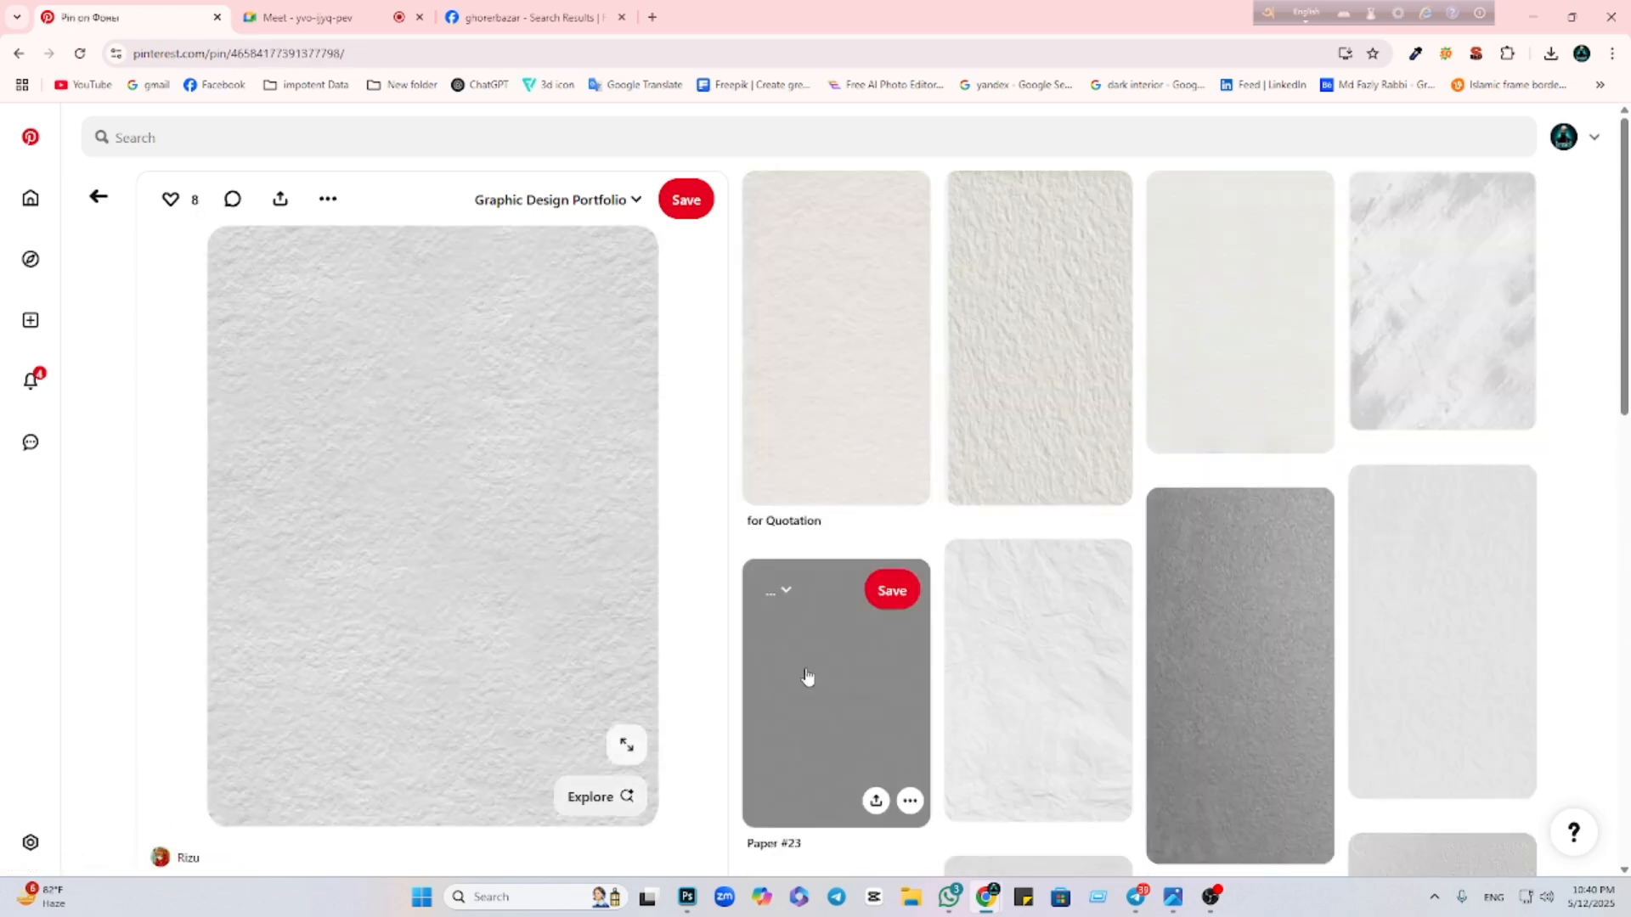
left_click(809, 675)
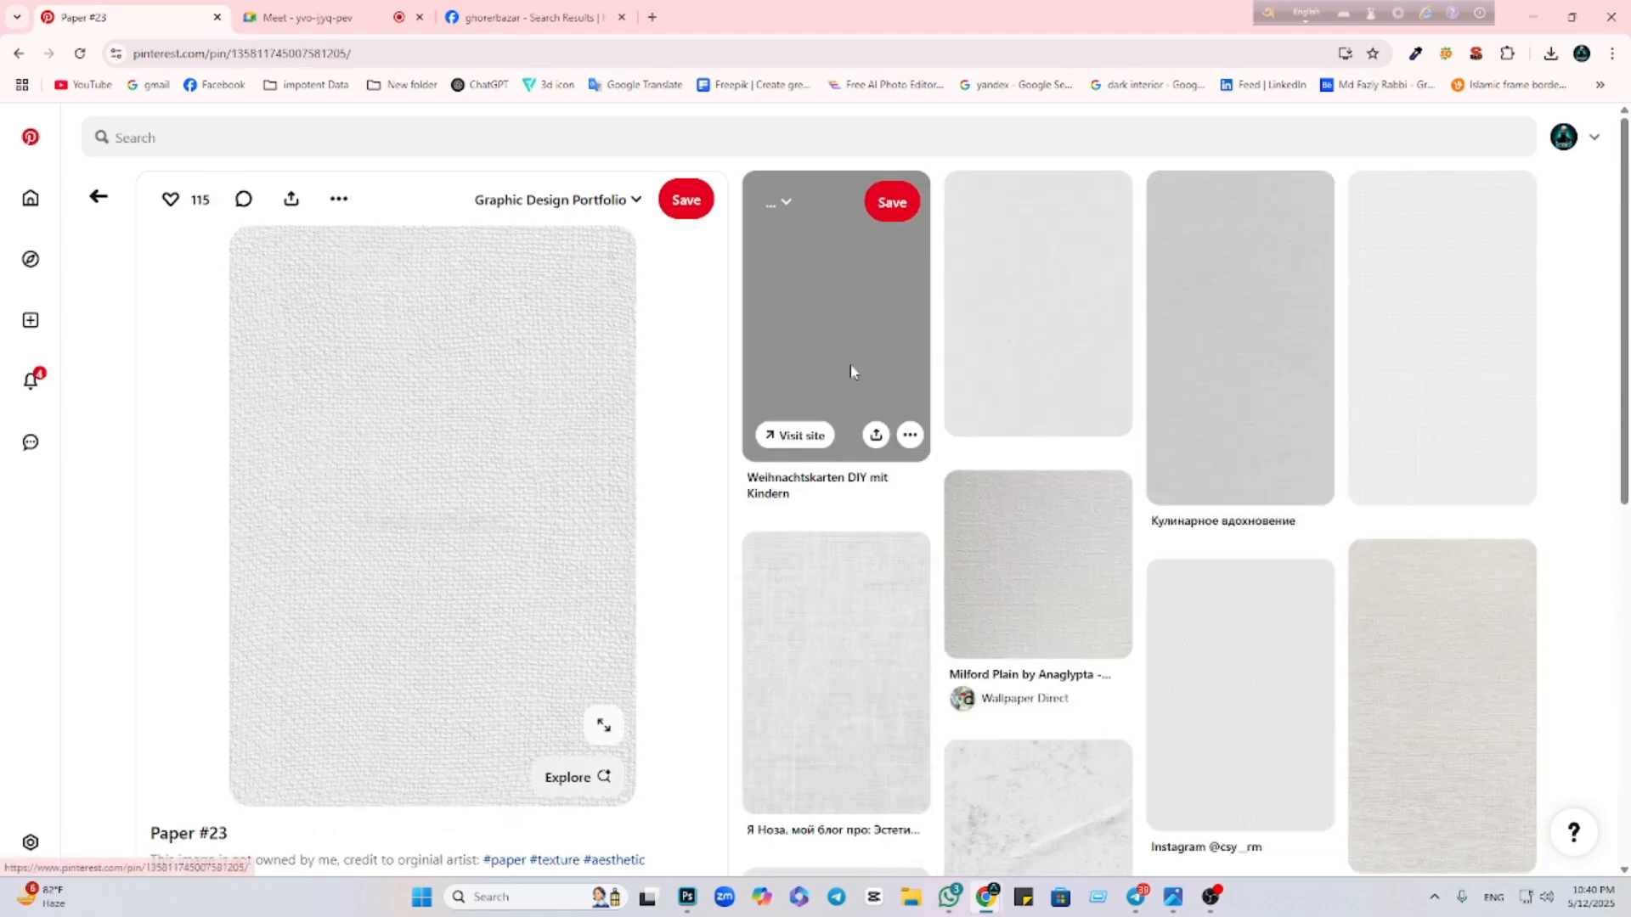
left_click(849, 364)
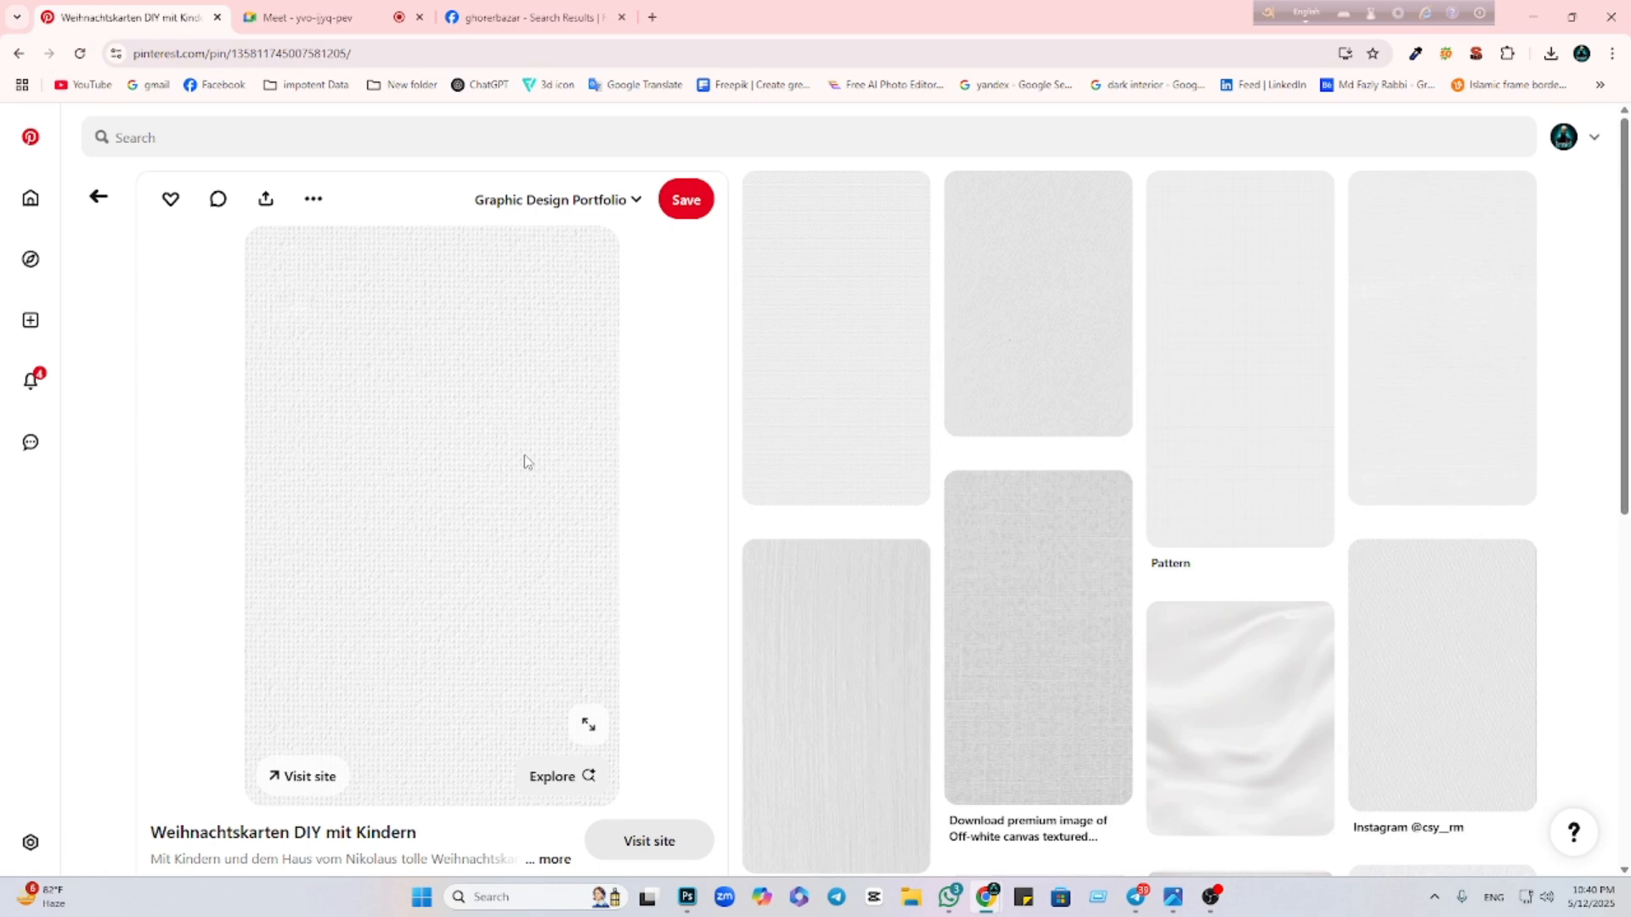
Open the Milford Plain by Anaglypta pin and copy its texture image
scroll(1036, 403, "down", 6)
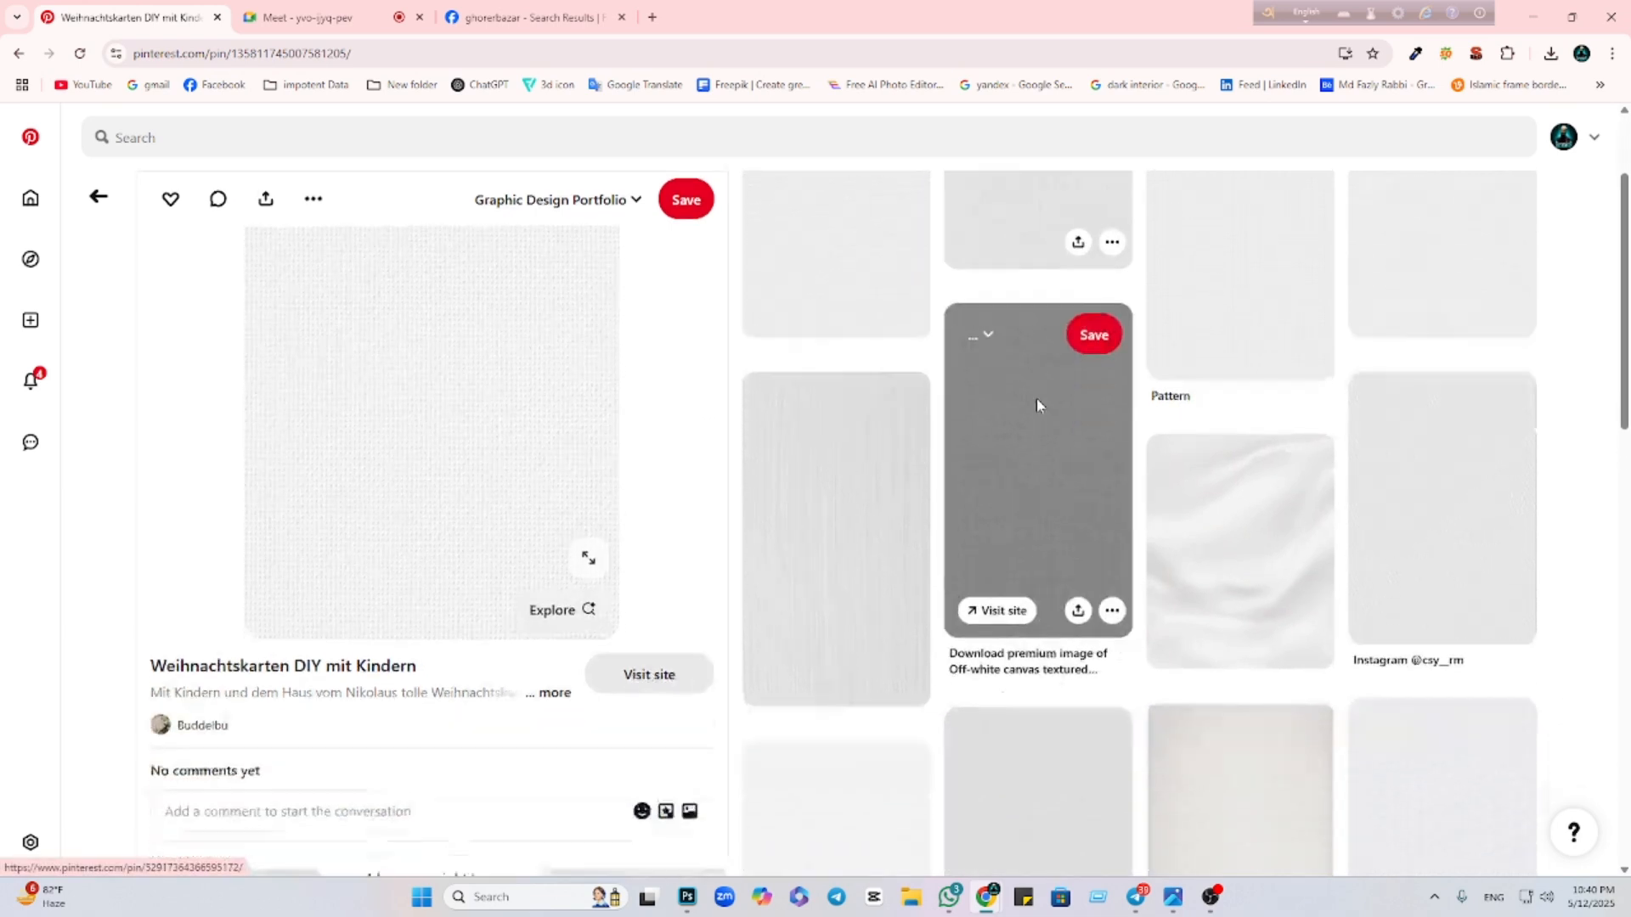
scroll(1130, 450, "down", 2)
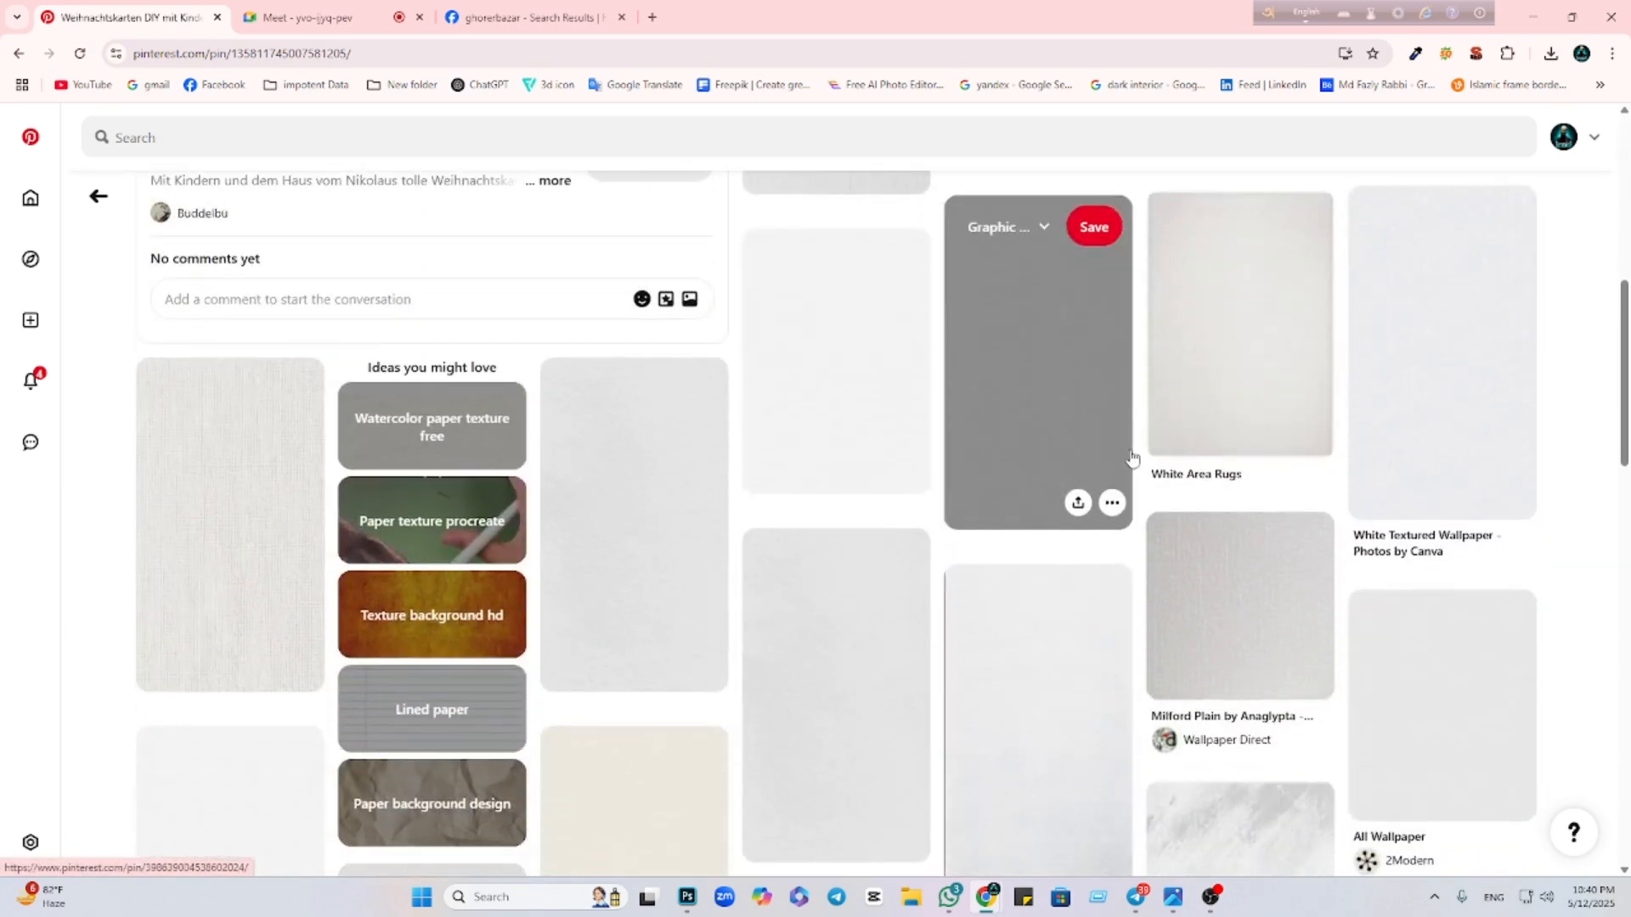
scroll(1253, 531, "down", 1)
left_click(1253, 531)
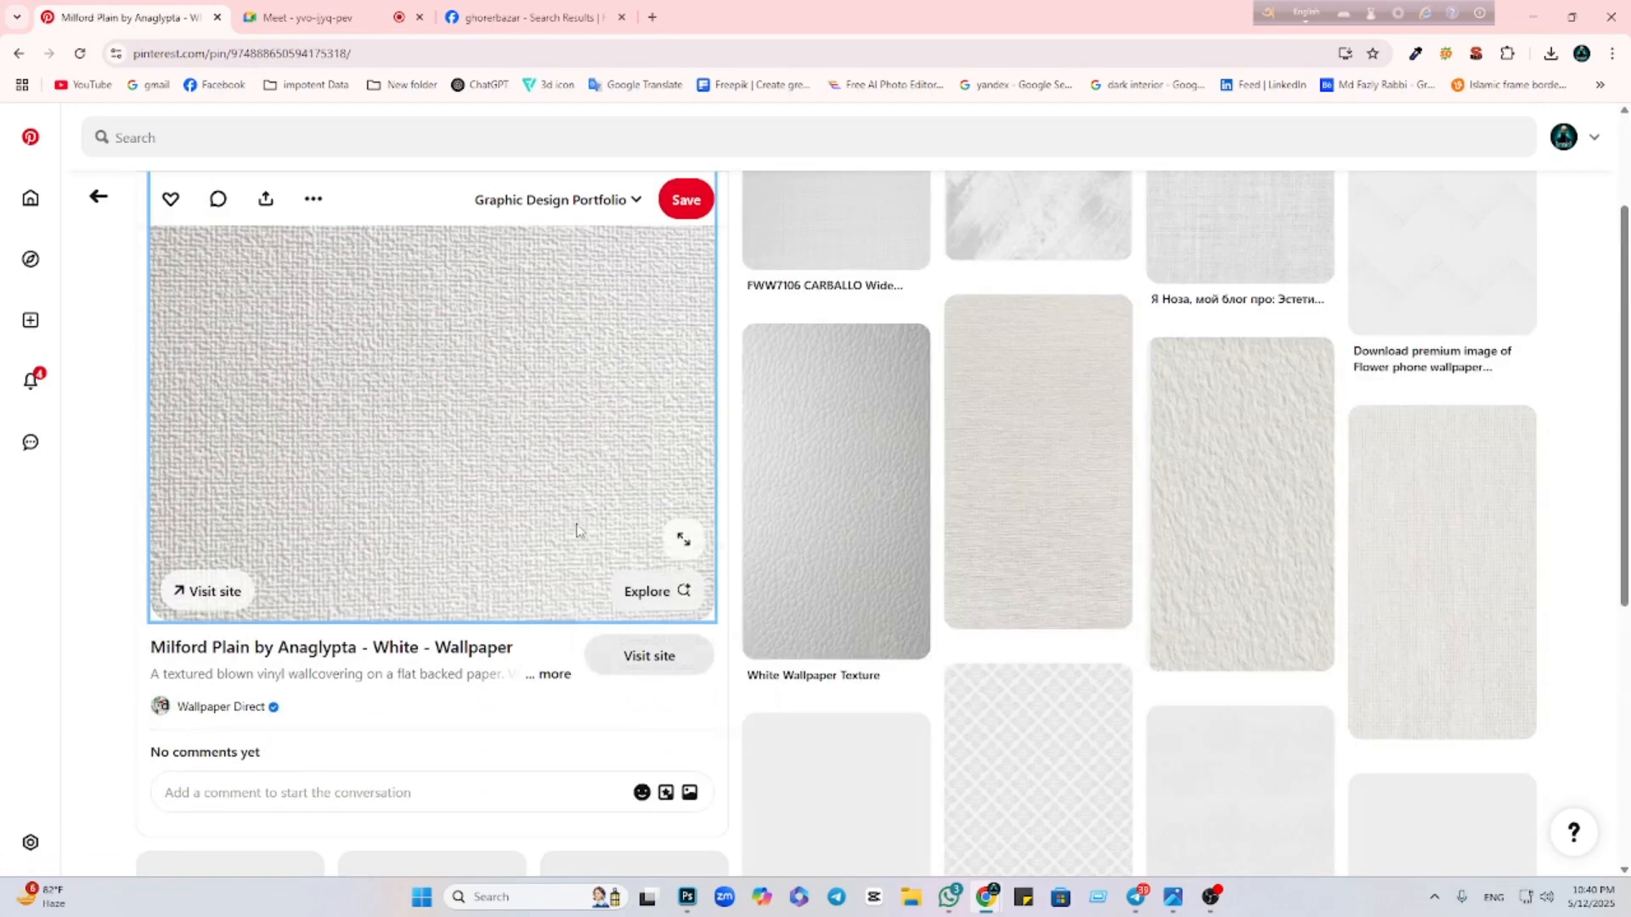
right_click(577, 530)
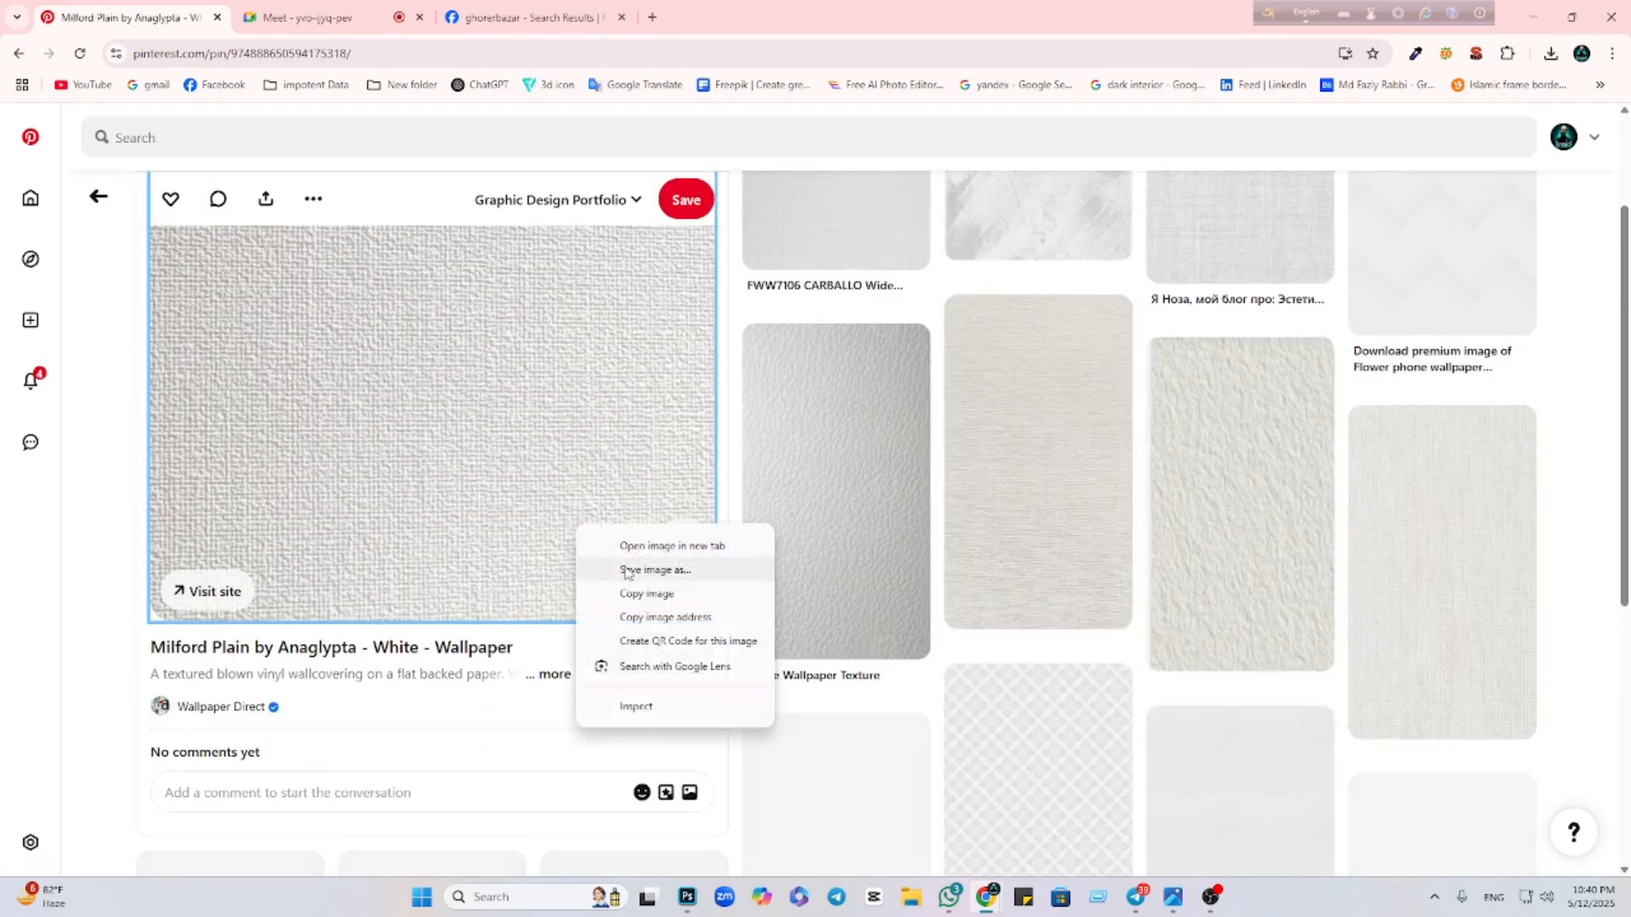
left_click(624, 589)
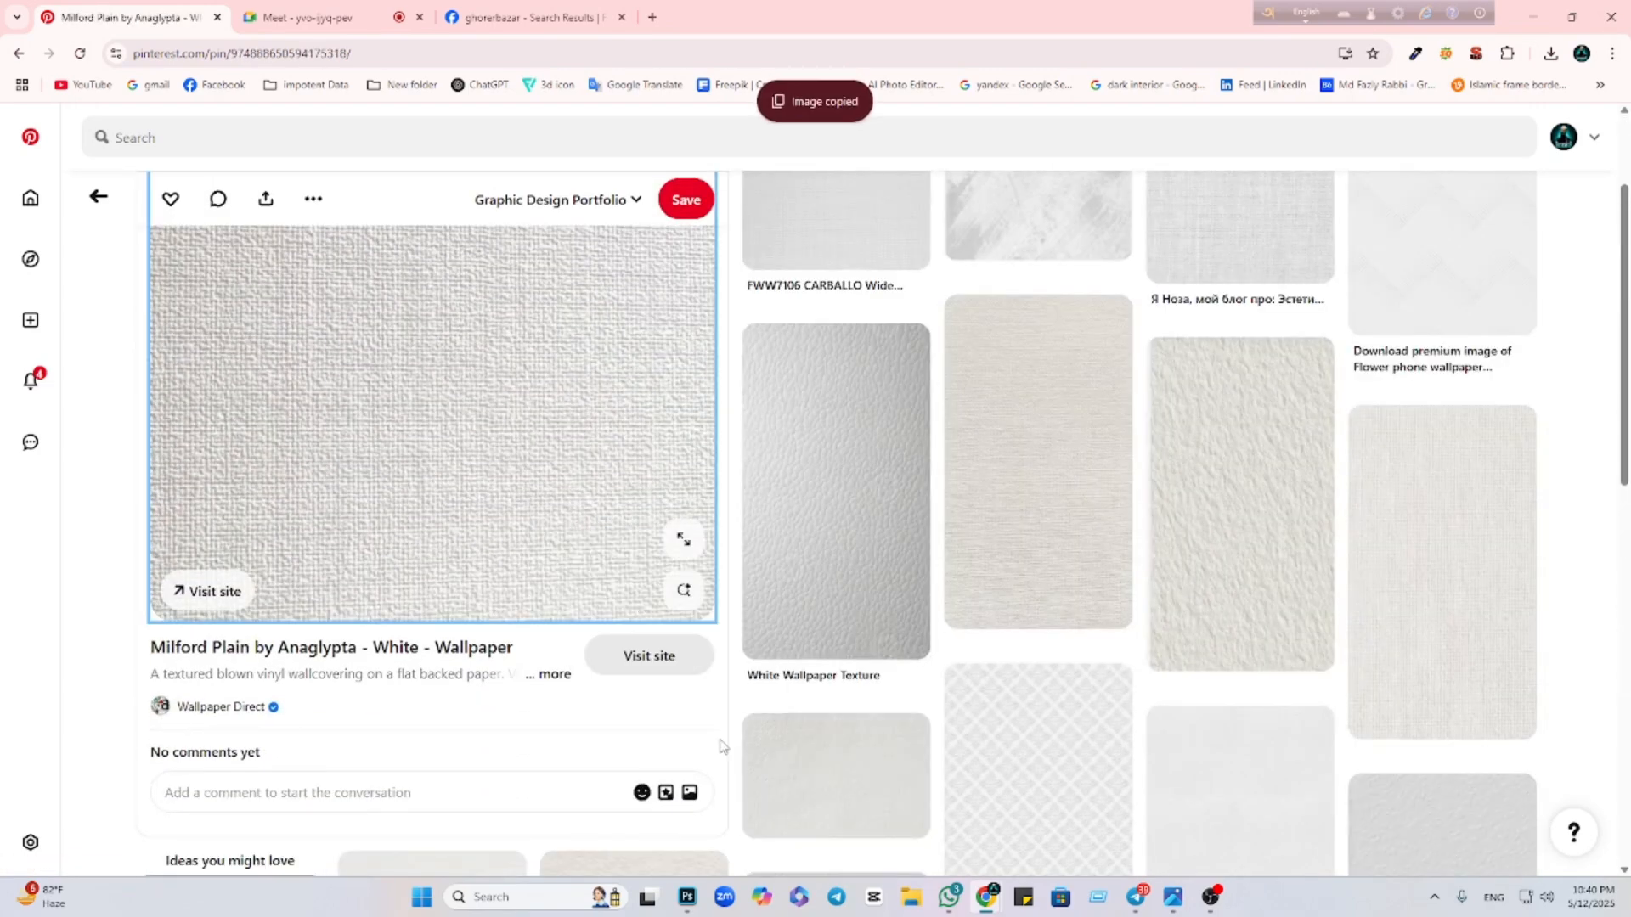
left_click(686, 911)
Paste the paper texture as a new layer and scale it to cover the whole canvas
key("ctrl+v")
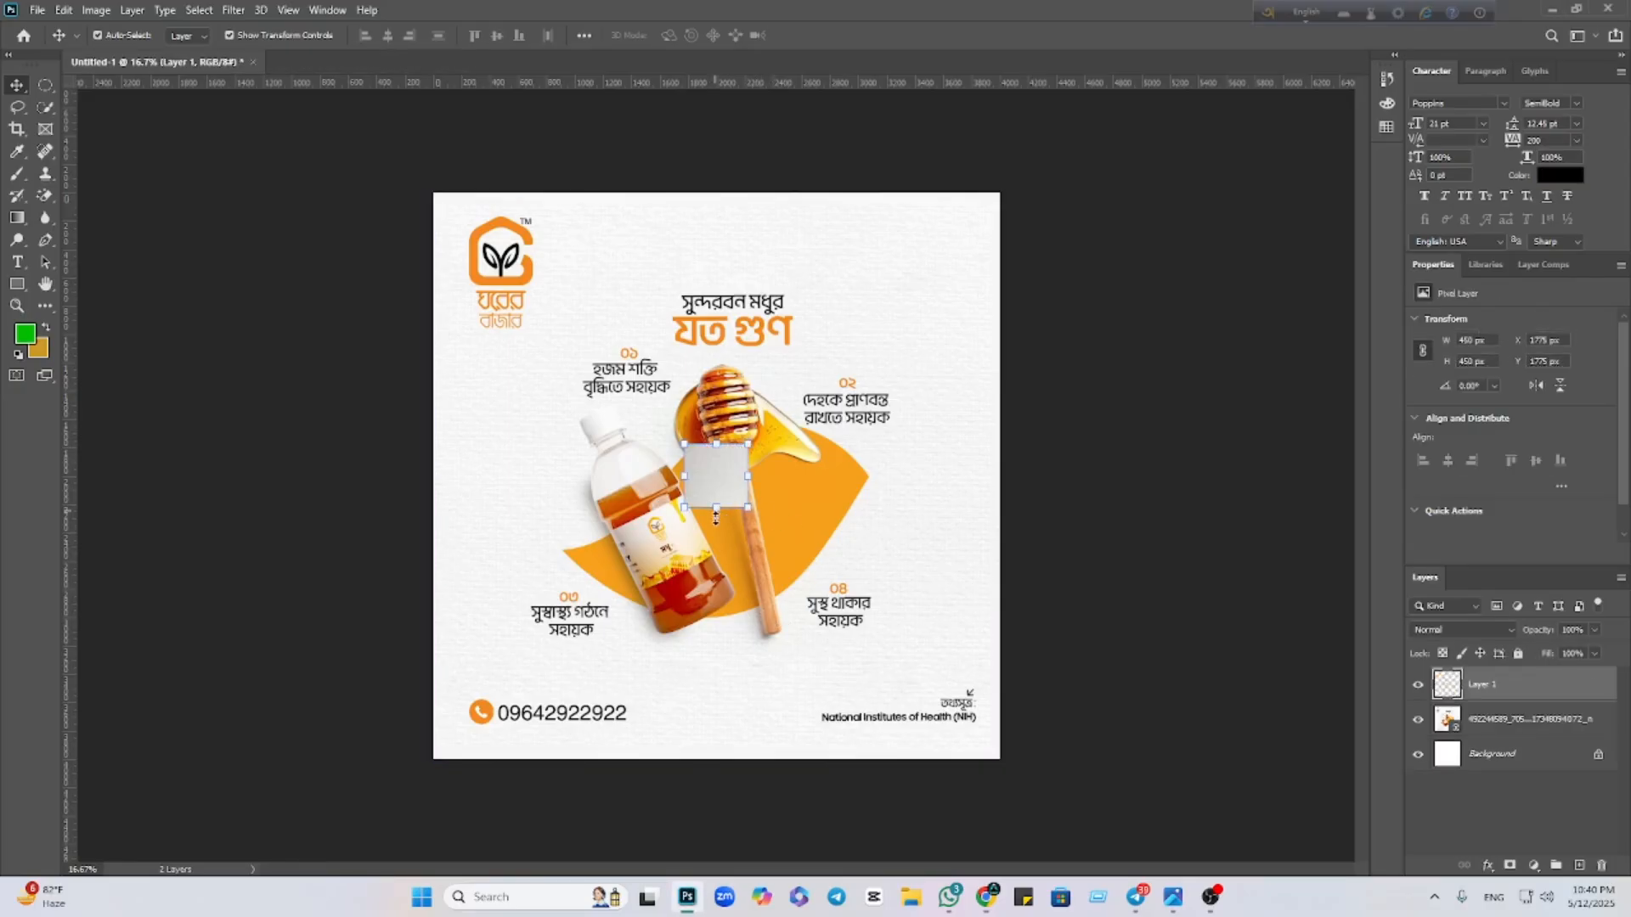
left_click_drag(716, 514, 716, 760)
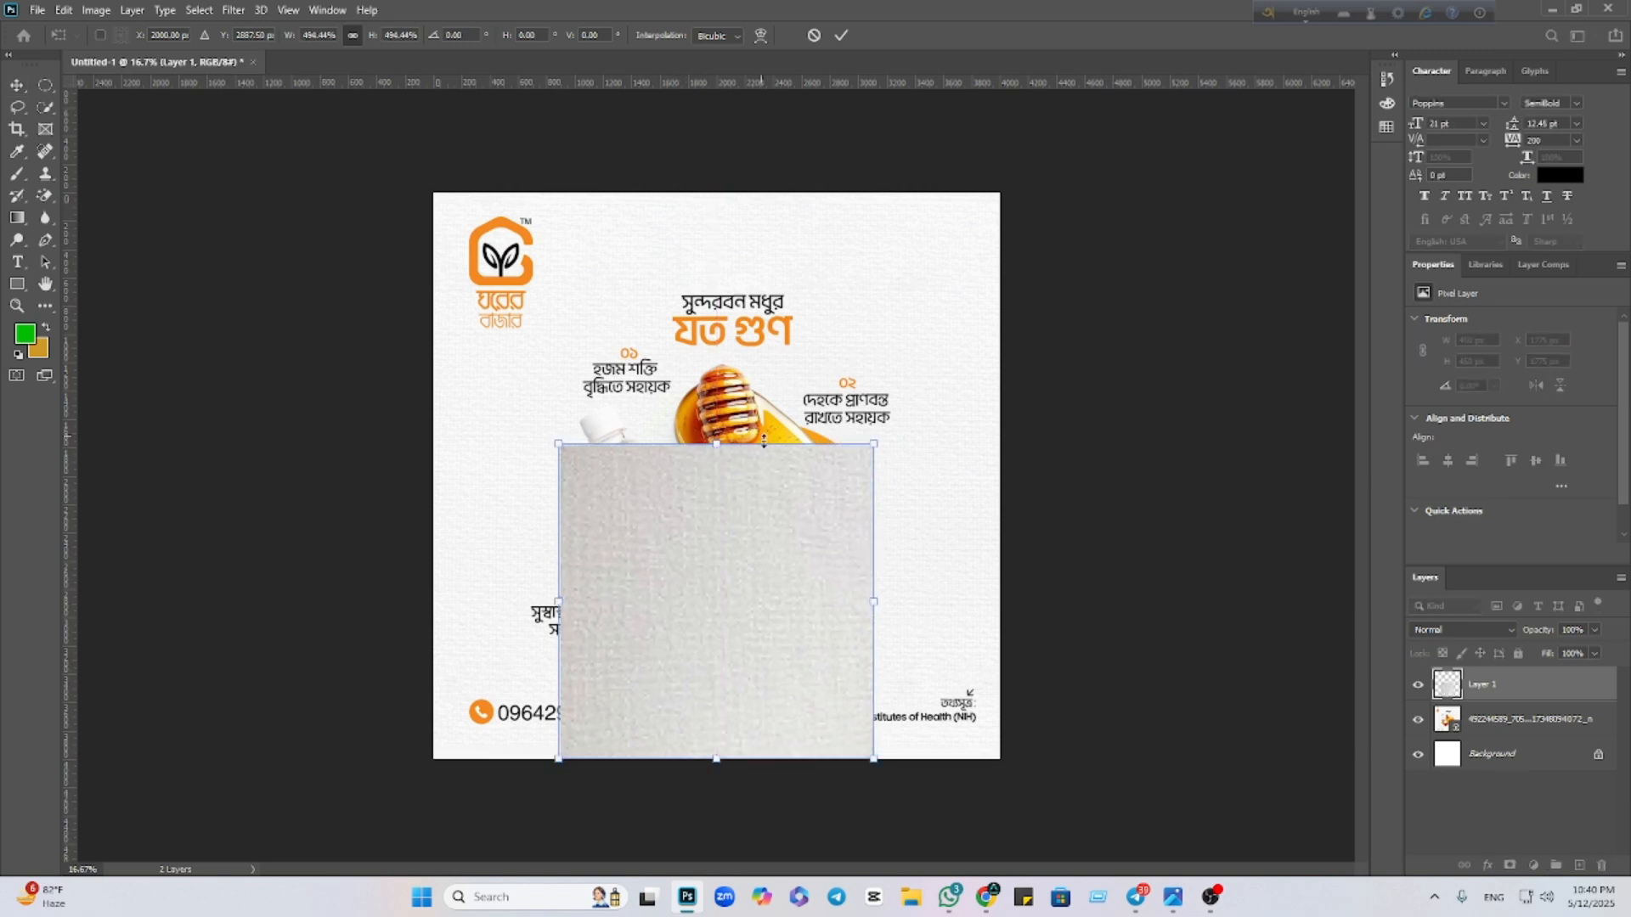
left_click_drag(716, 446, 677, 200)
left_click(840, 36)
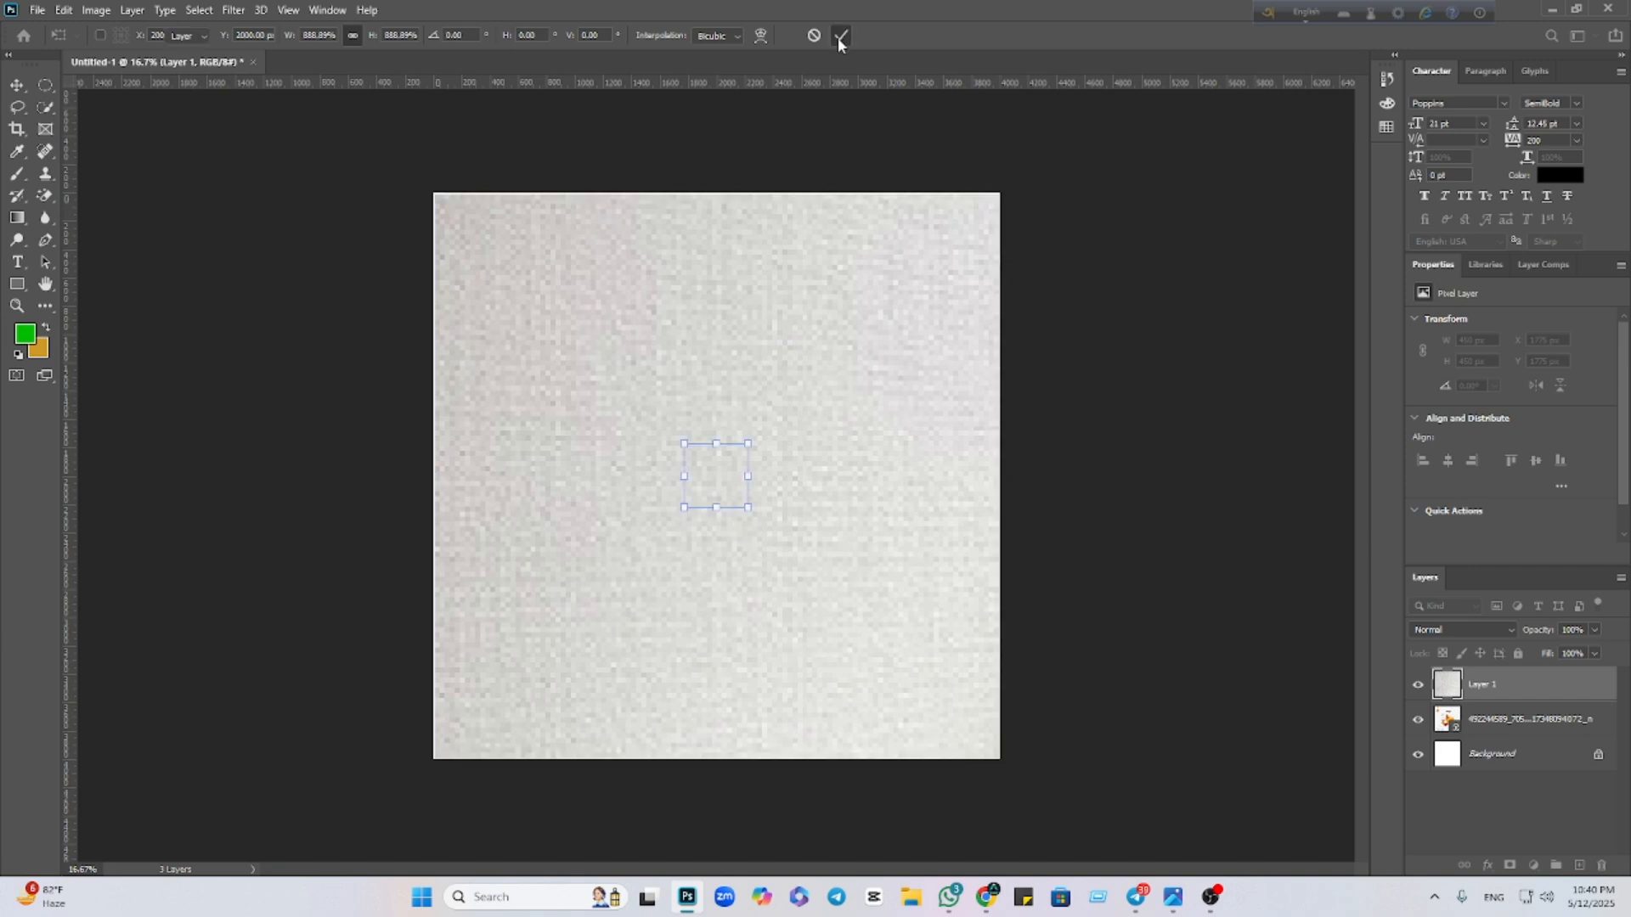
Fade the texture layer to about 17% opacity and move the honey design layer above it
left_click(1594, 629)
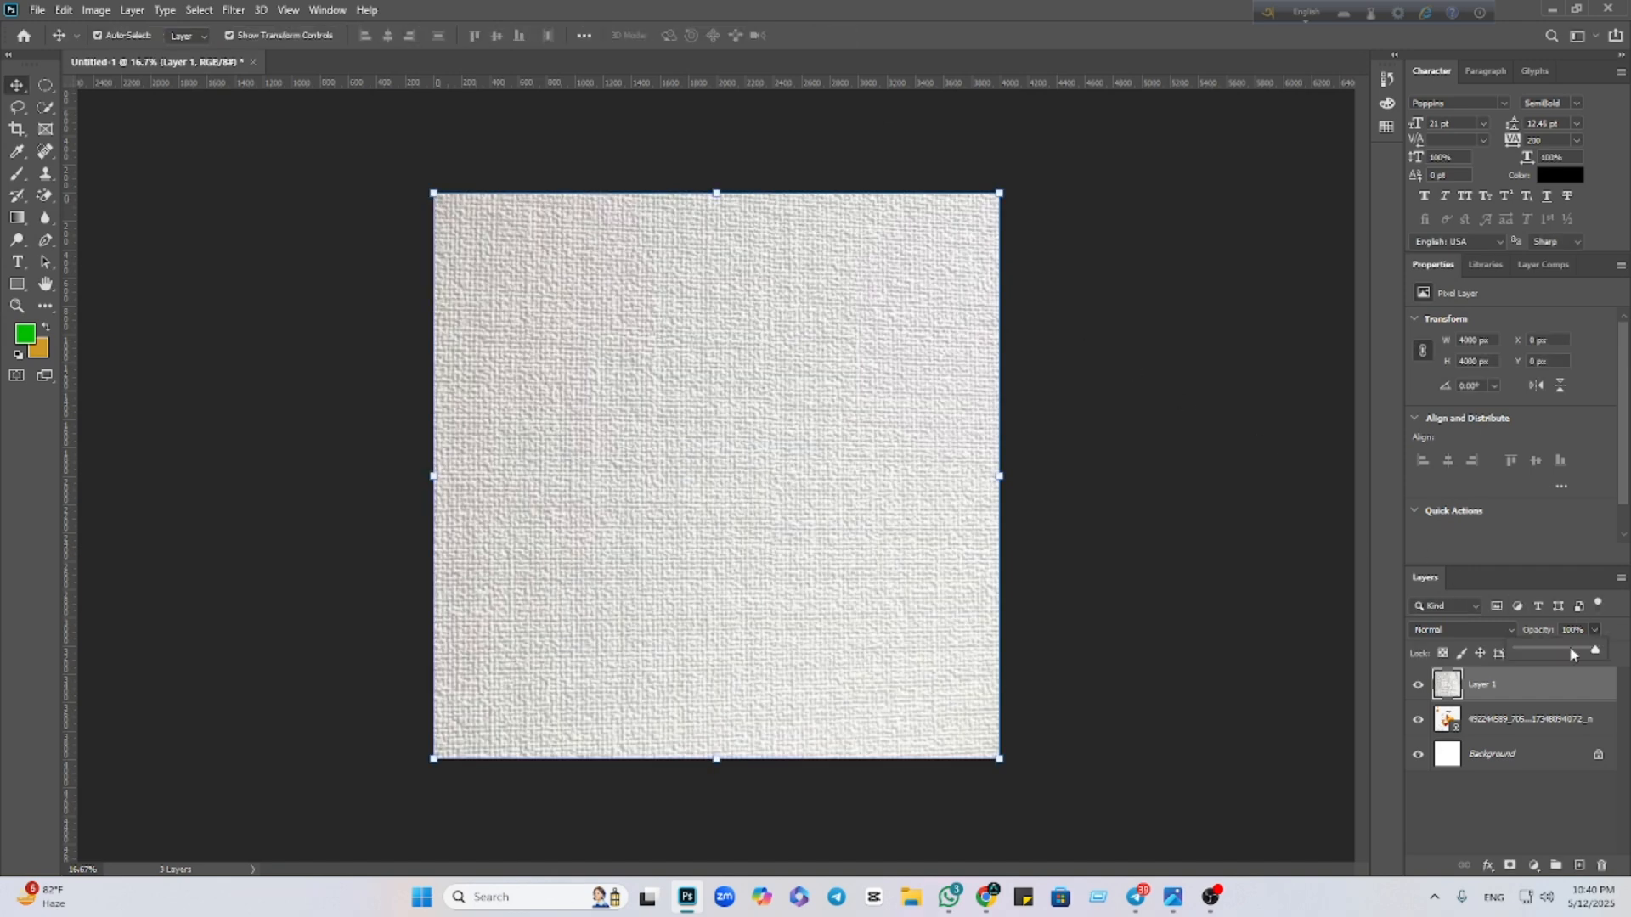
left_click_drag(1576, 651, 1554, 652)
left_click(1182, 650)
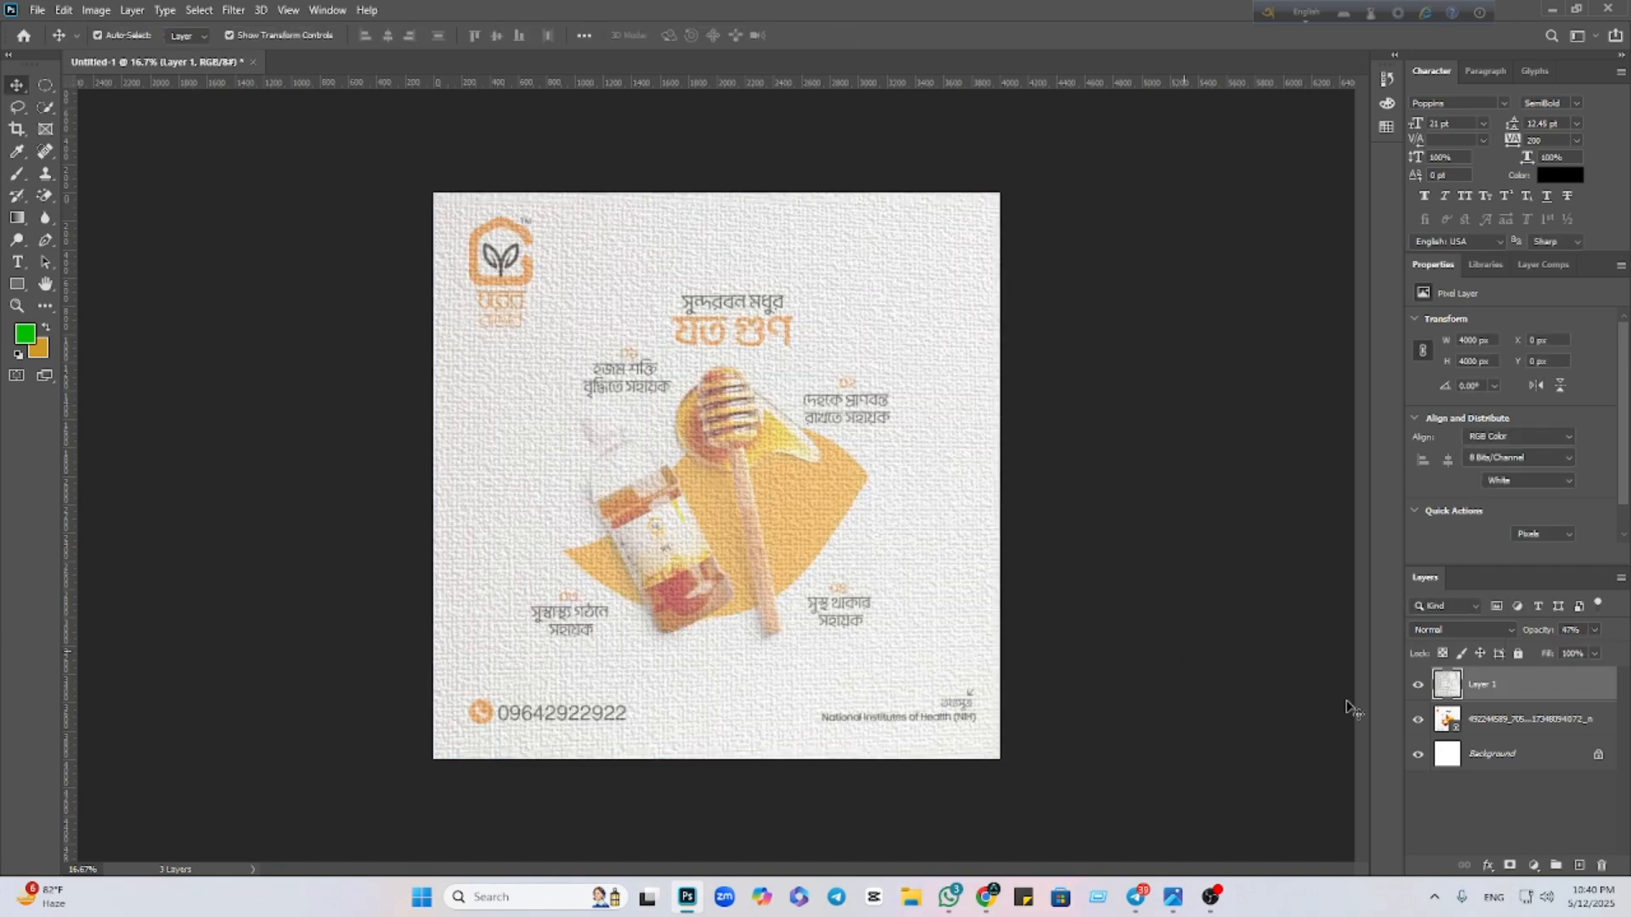
left_click(1418, 719)
left_click(748, 562)
left_click(1546, 686)
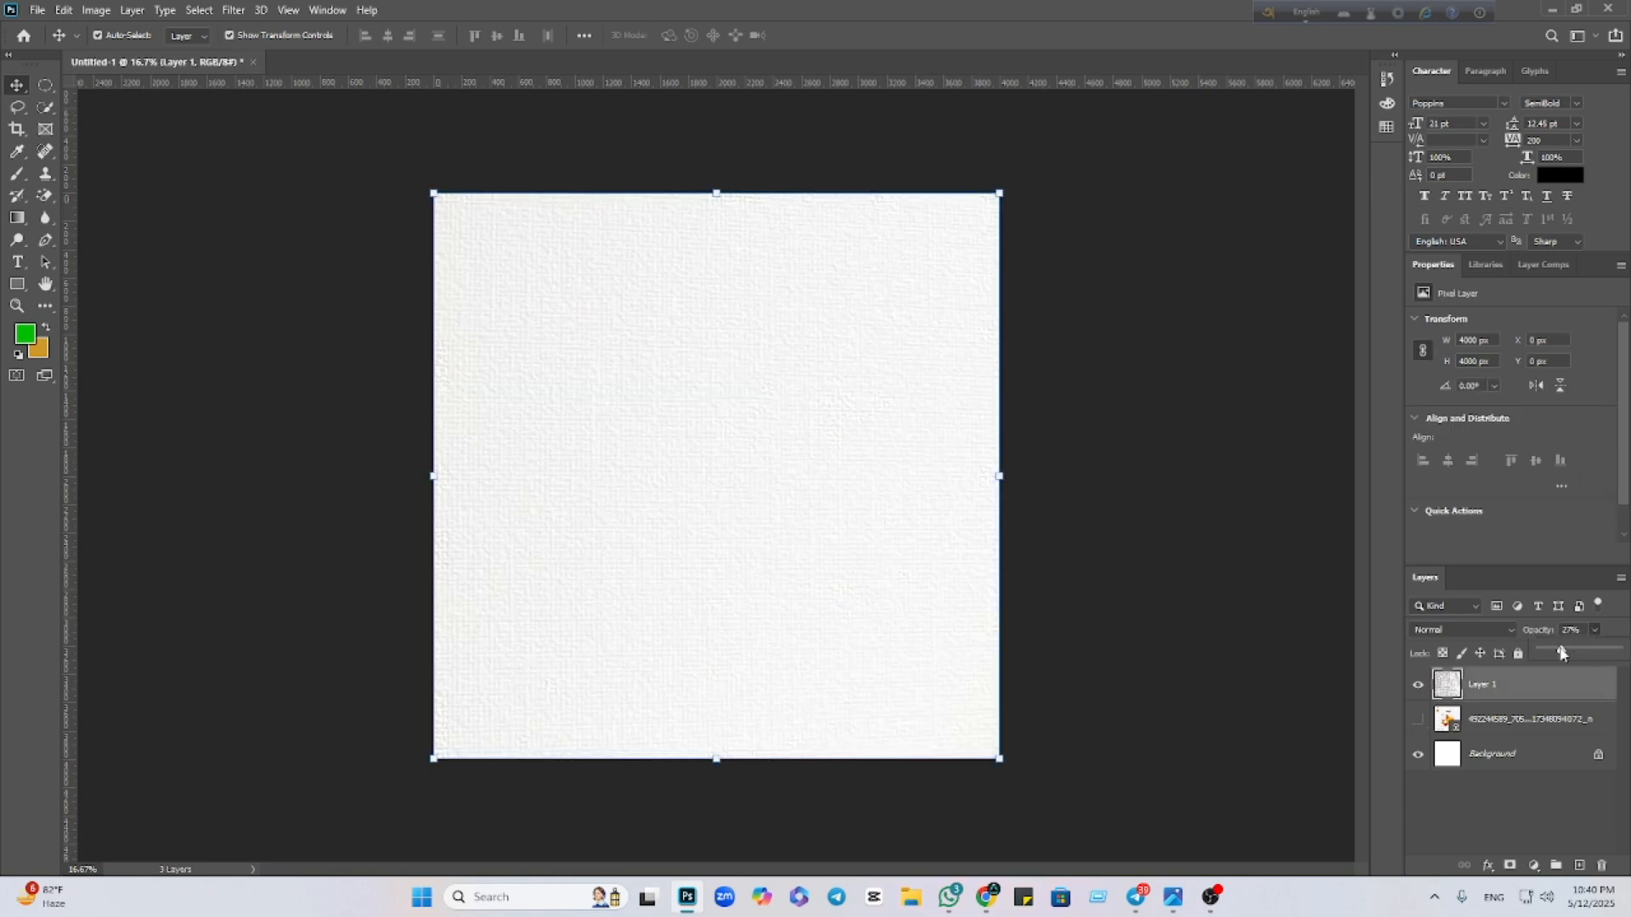
left_click_drag(1559, 650, 1552, 652)
left_click_drag(1508, 718, 1420, 689)
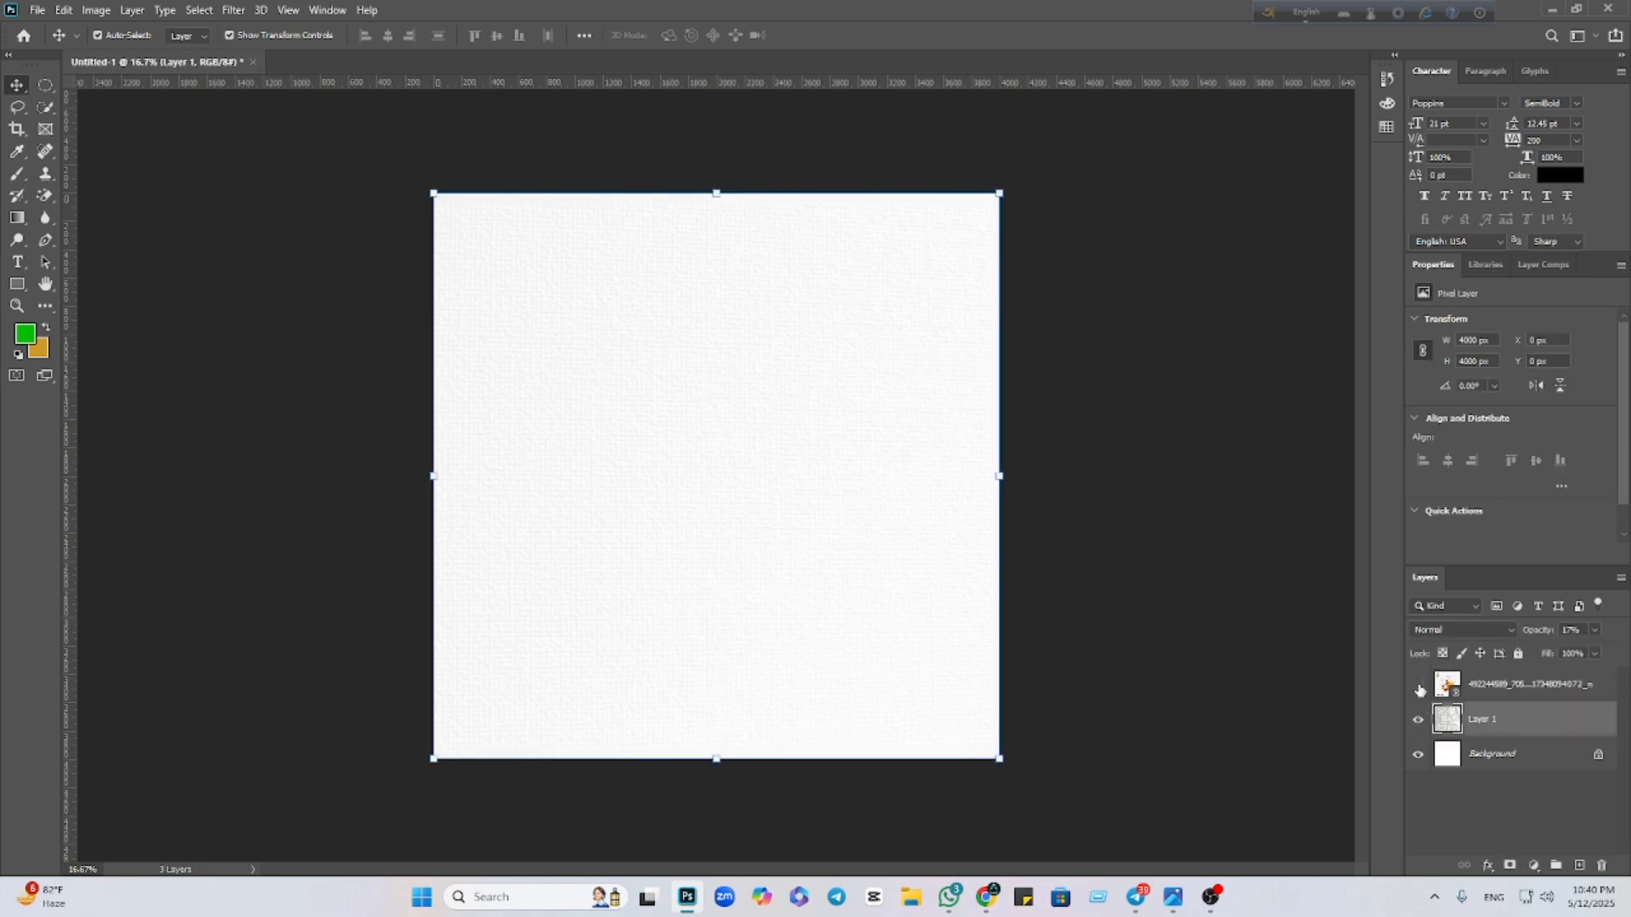
left_click(1417, 686)
left_click(892, 539)
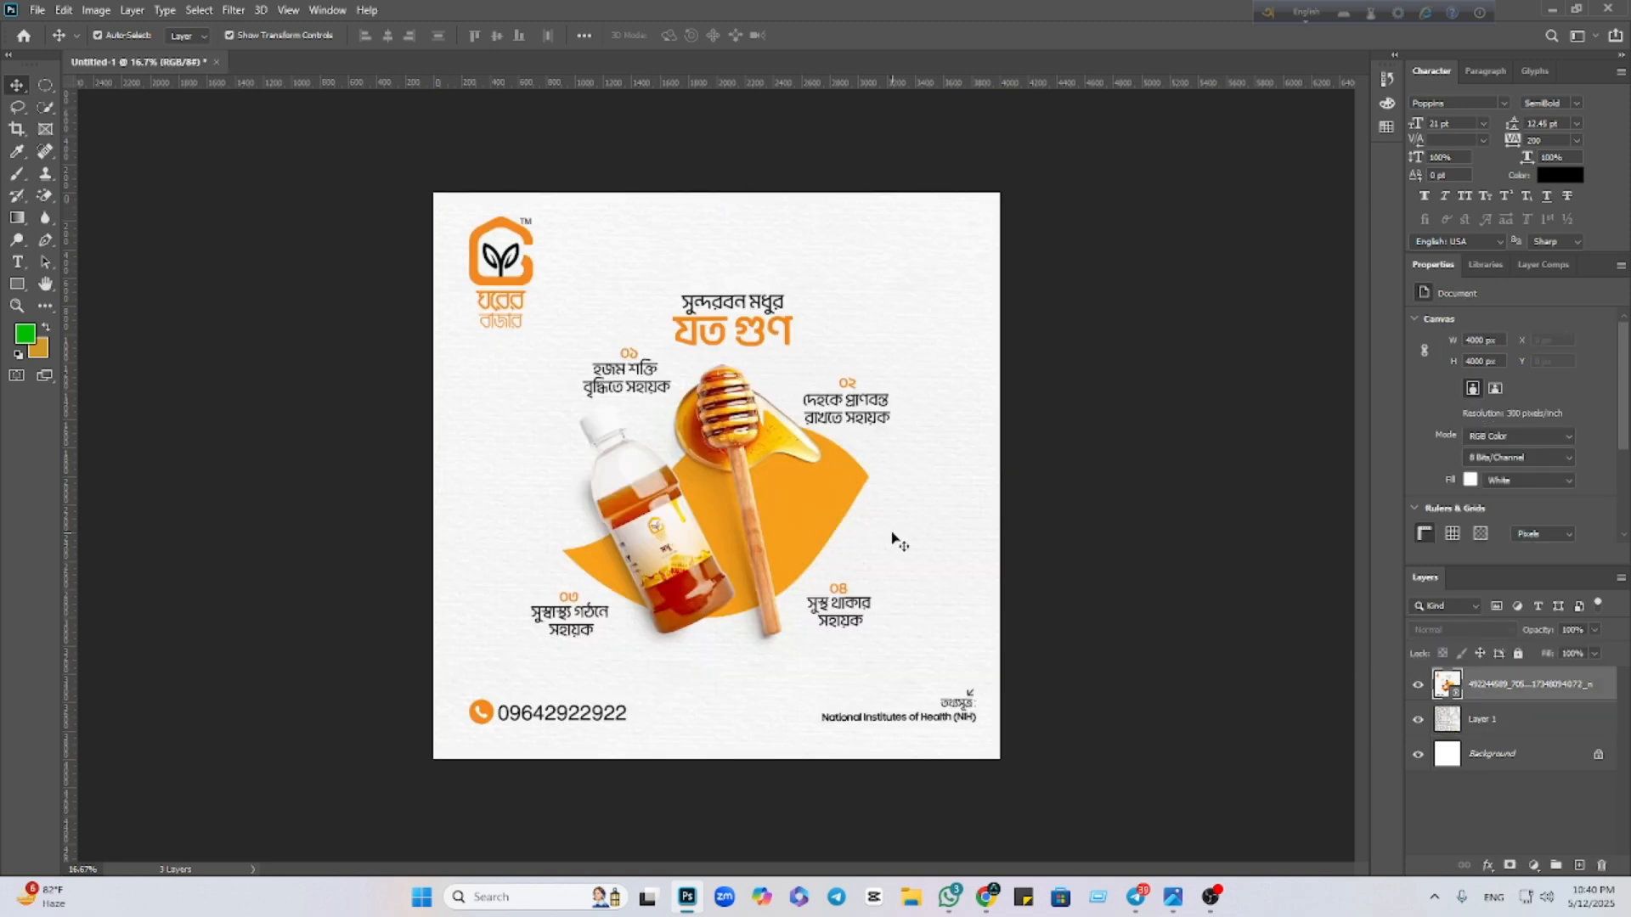
Compare the honey design over the texture, then add an empty Layer 2 at the top
left_click(1418, 687)
left_click(1418, 686)
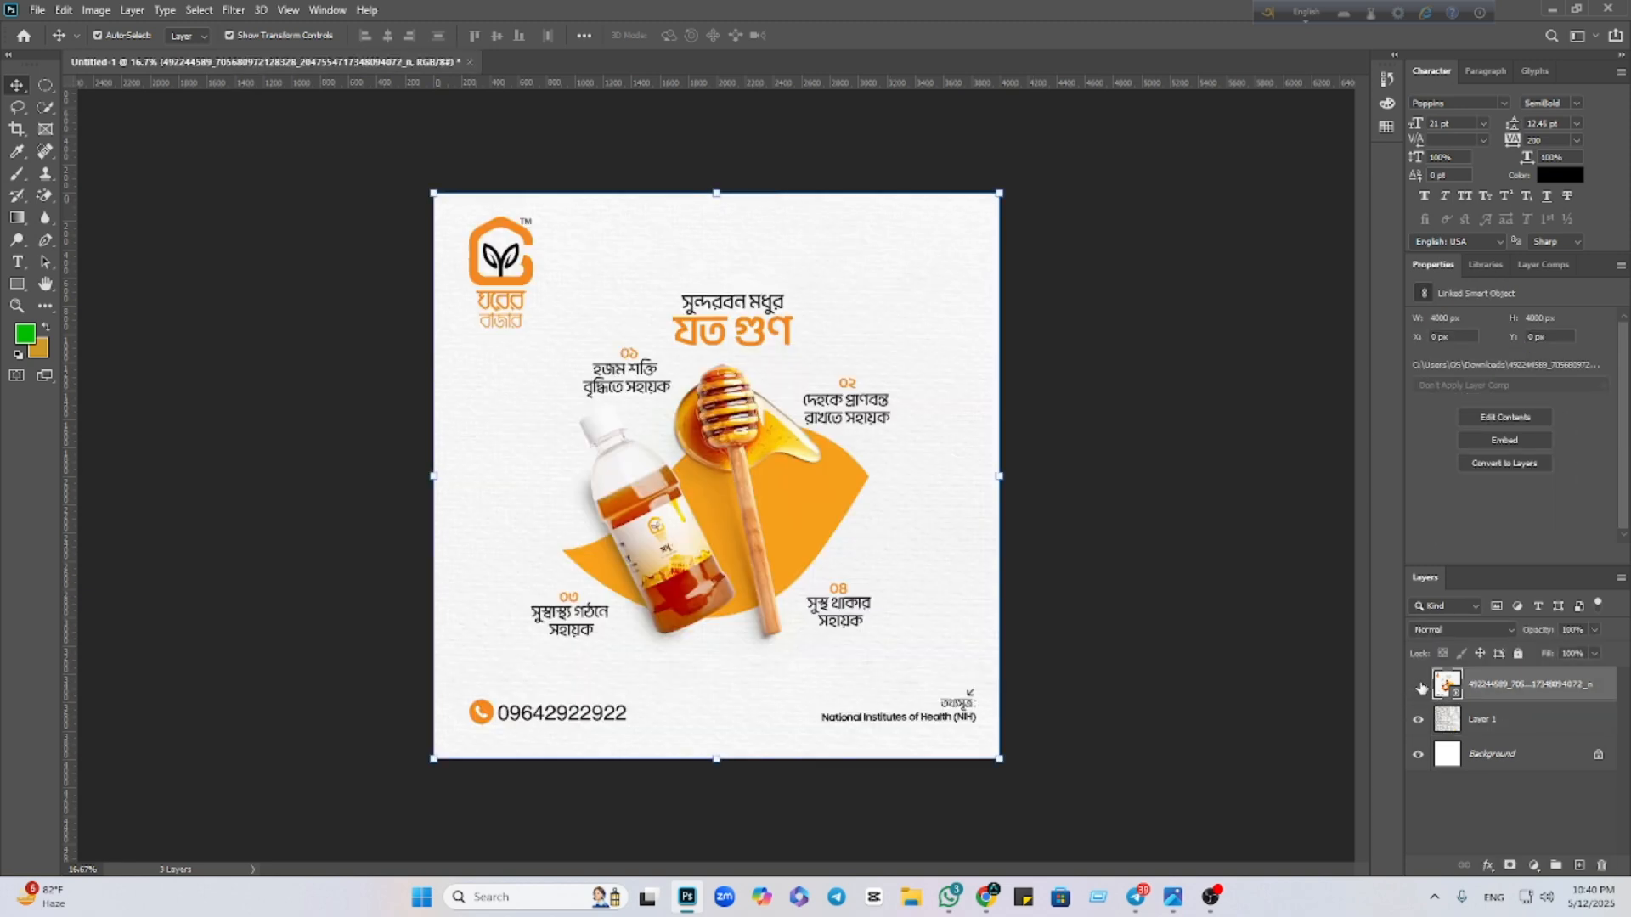
left_click(1418, 687)
left_click(1419, 686)
left_click(1103, 600)
scroll(807, 483, "up", 1)
scroll(807, 476, "up", 2)
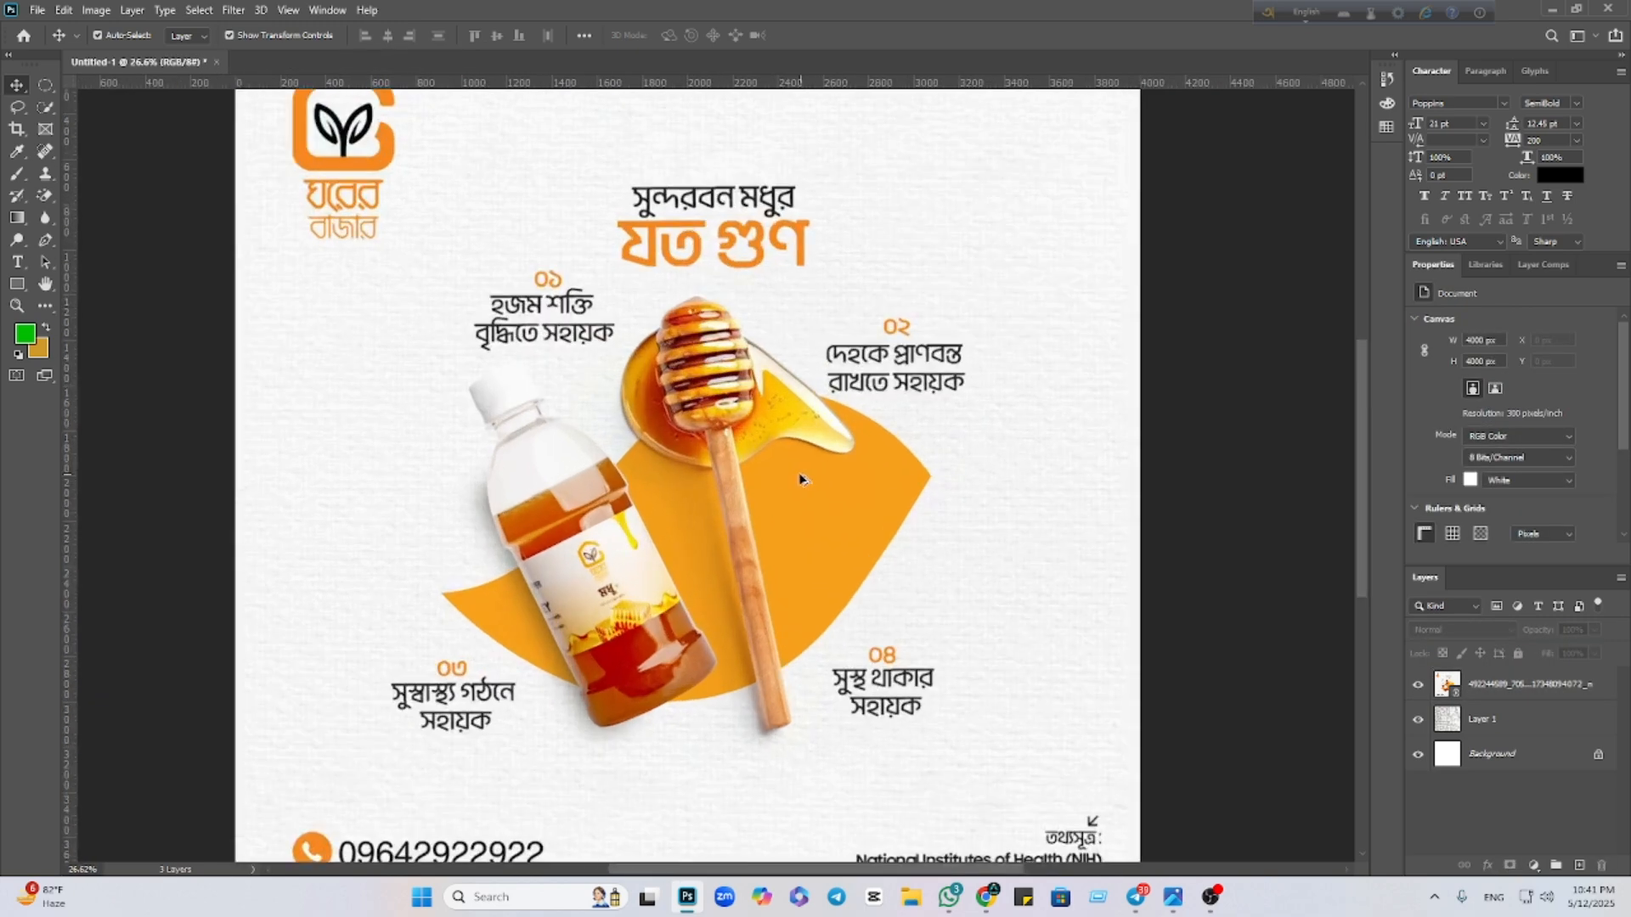
scroll(807, 476, "down", 1)
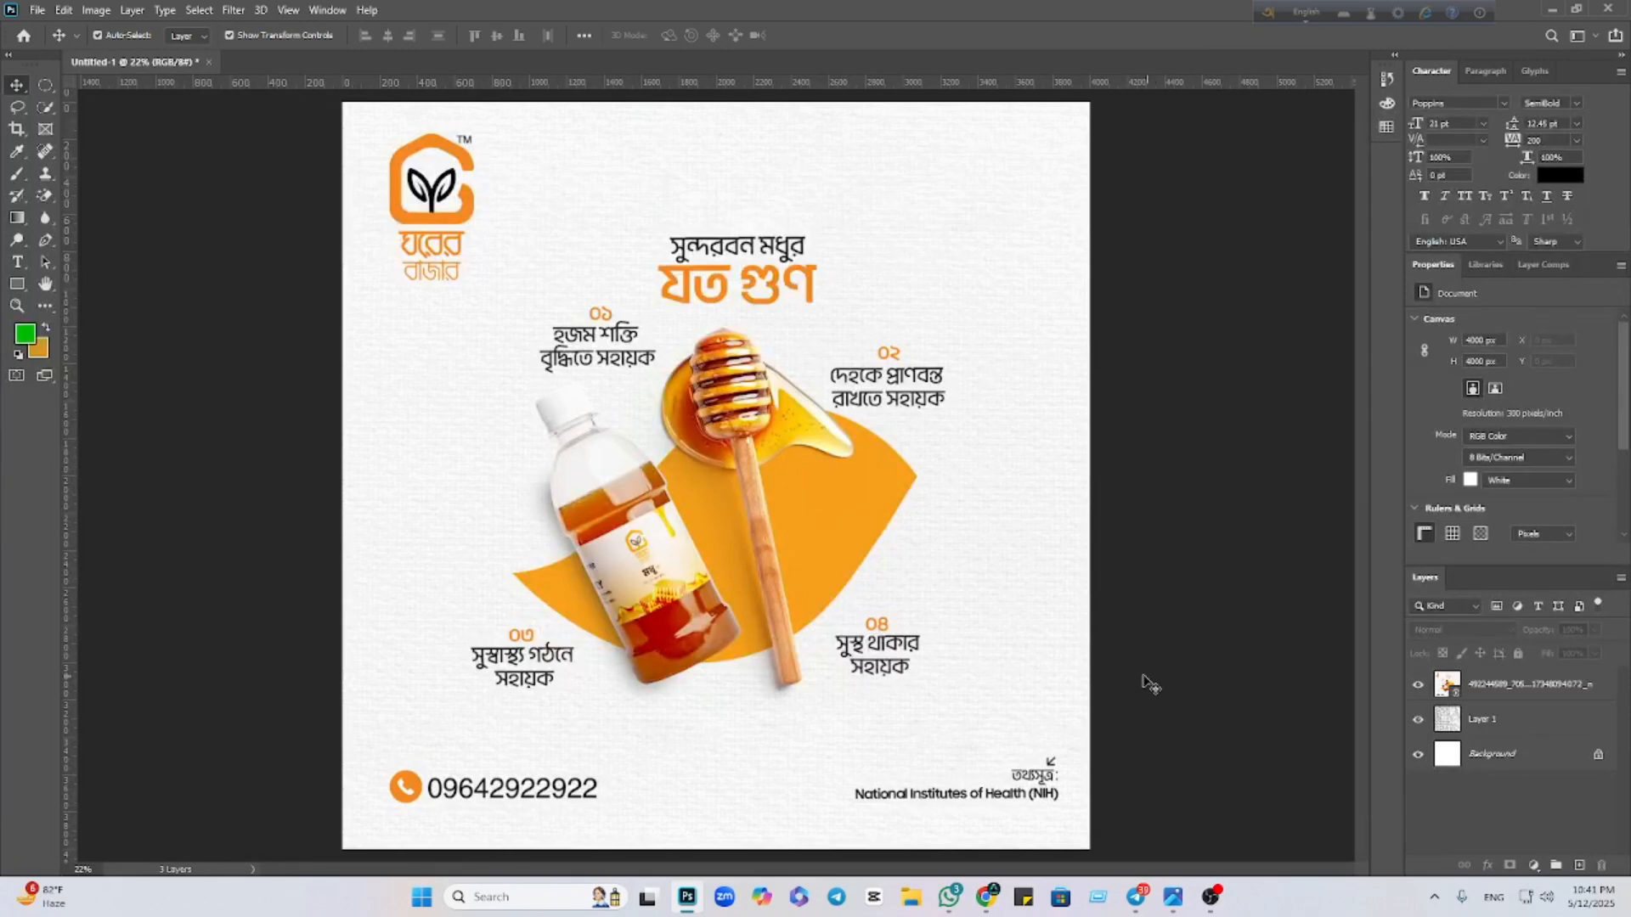
scroll(799, 513, "up", 2)
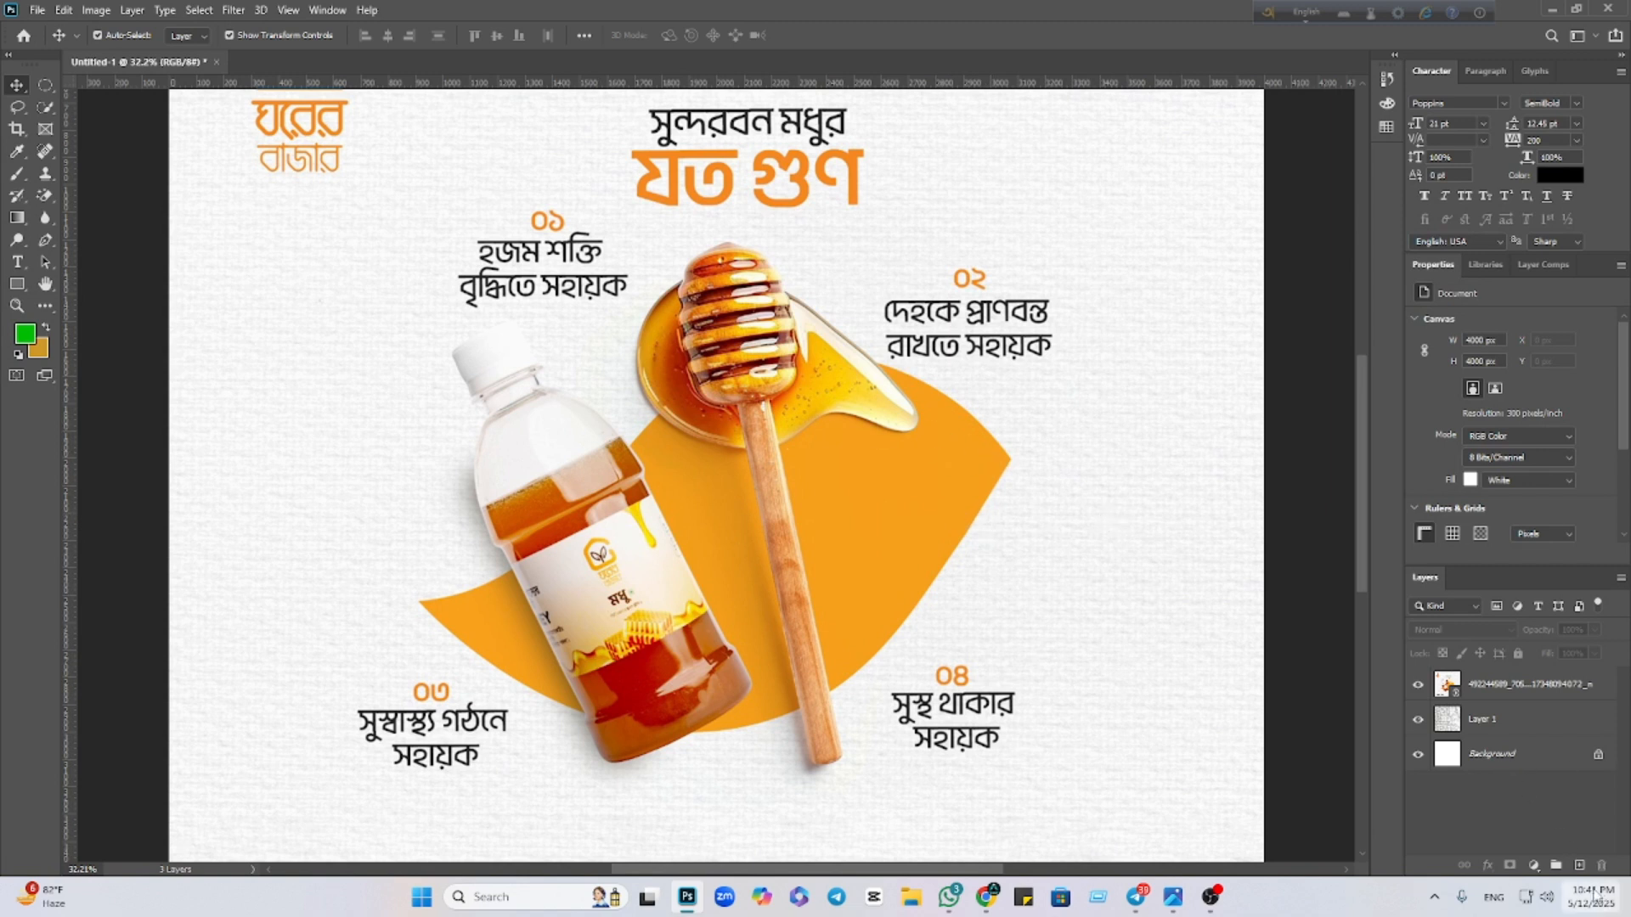
left_click(1579, 865)
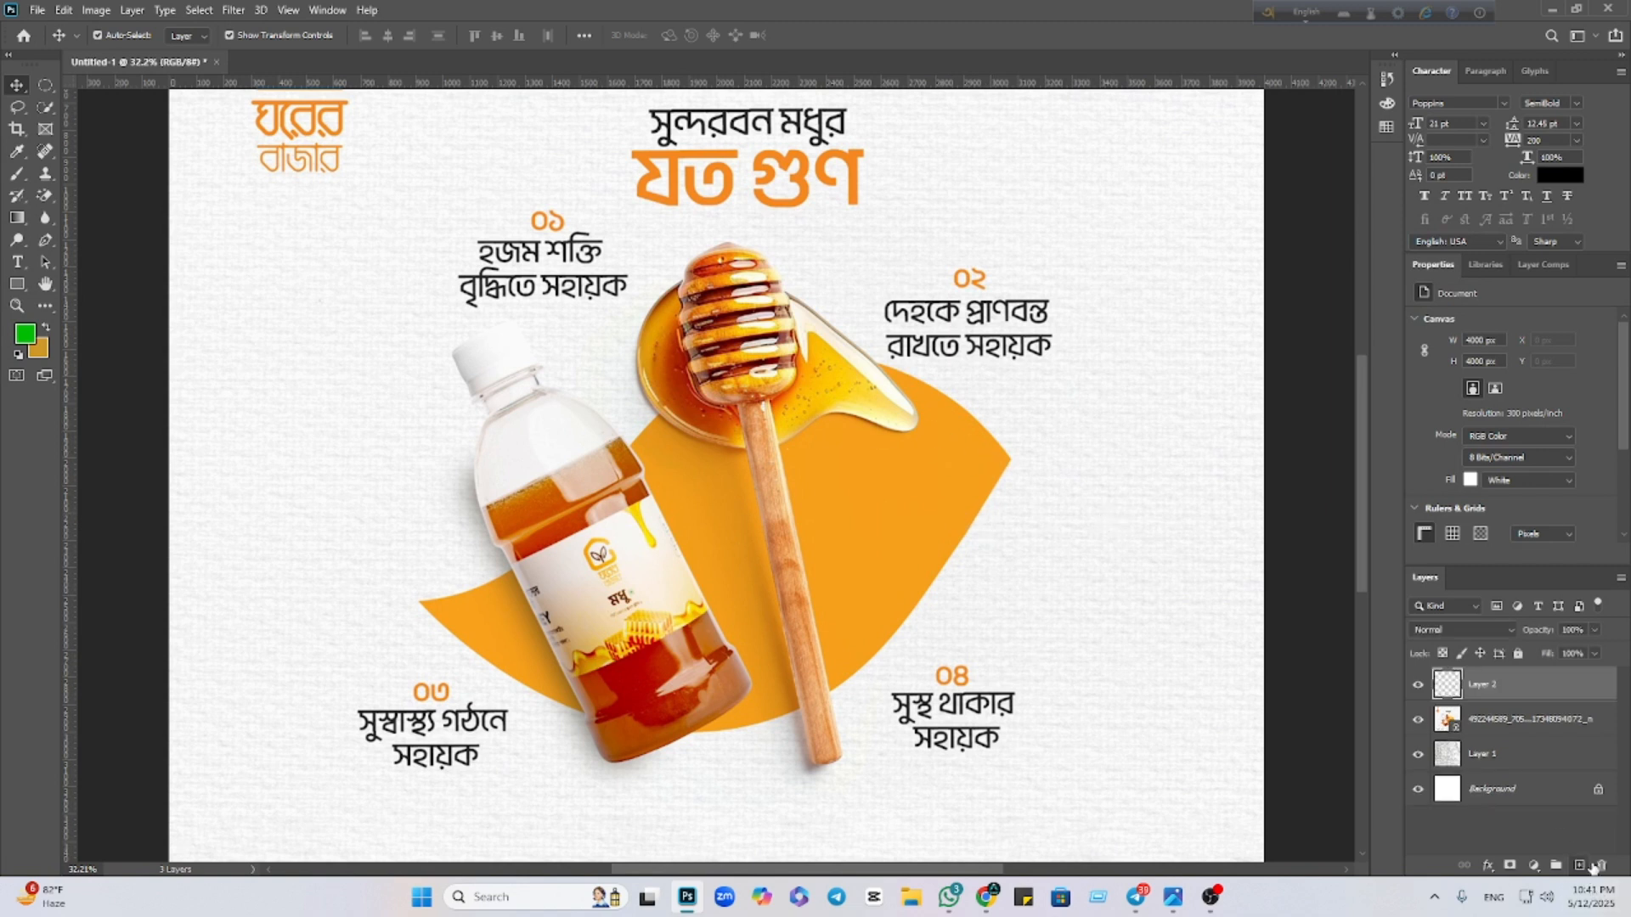
With the Pen tool, start at the orange shape's right tip and curve anchors along its top edge
left_click(46, 239)
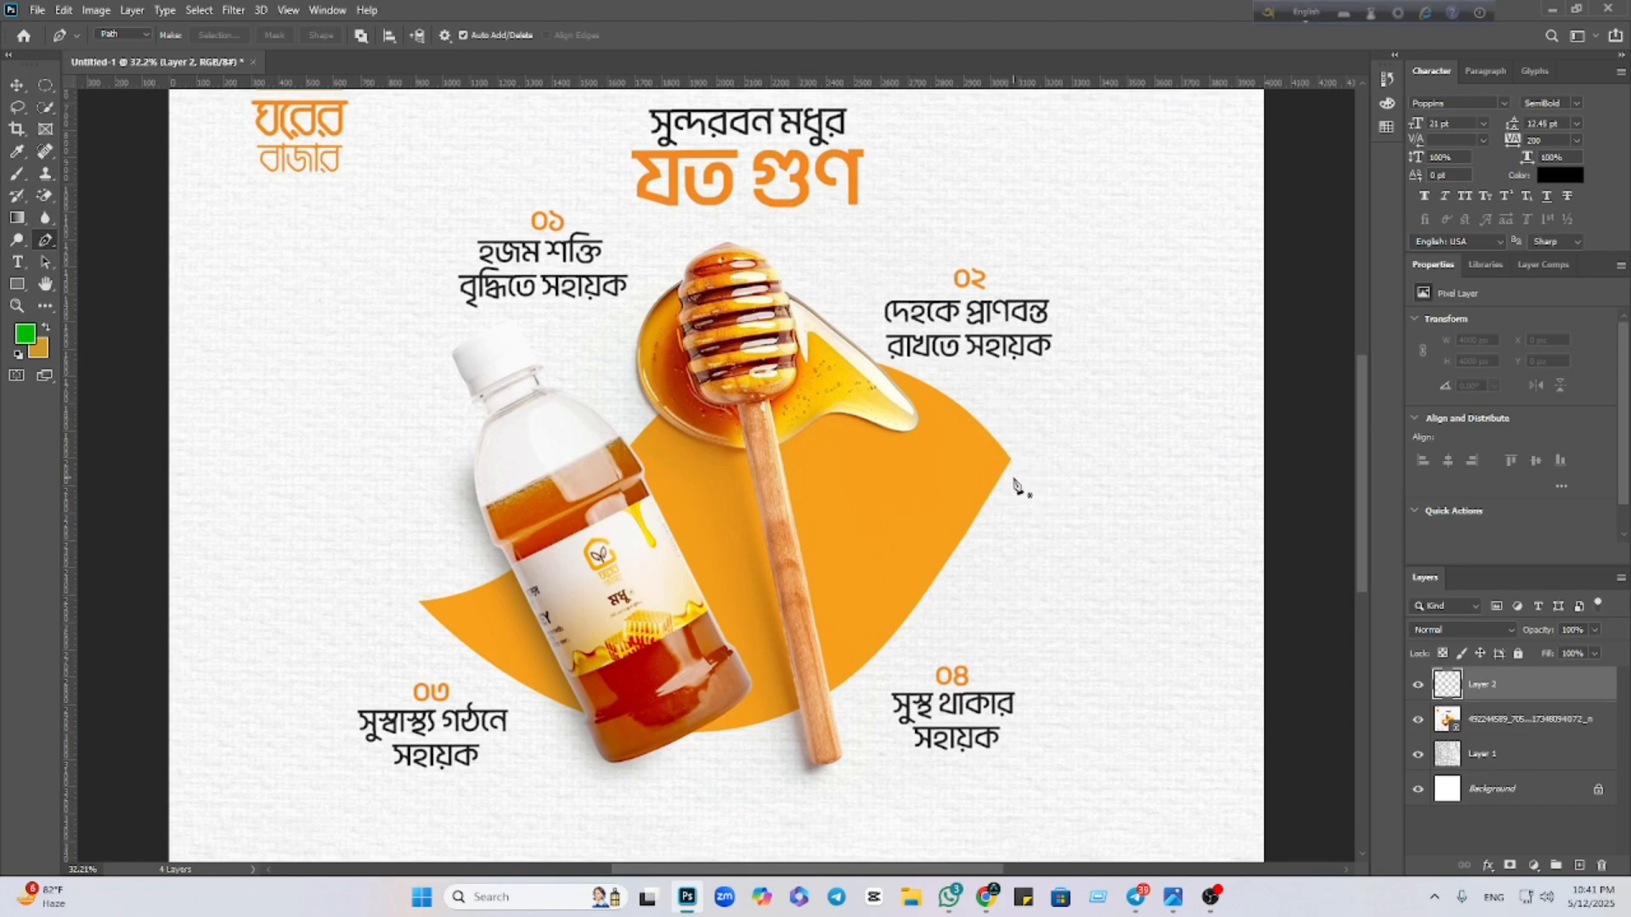
scroll(1012, 464, "up", 5)
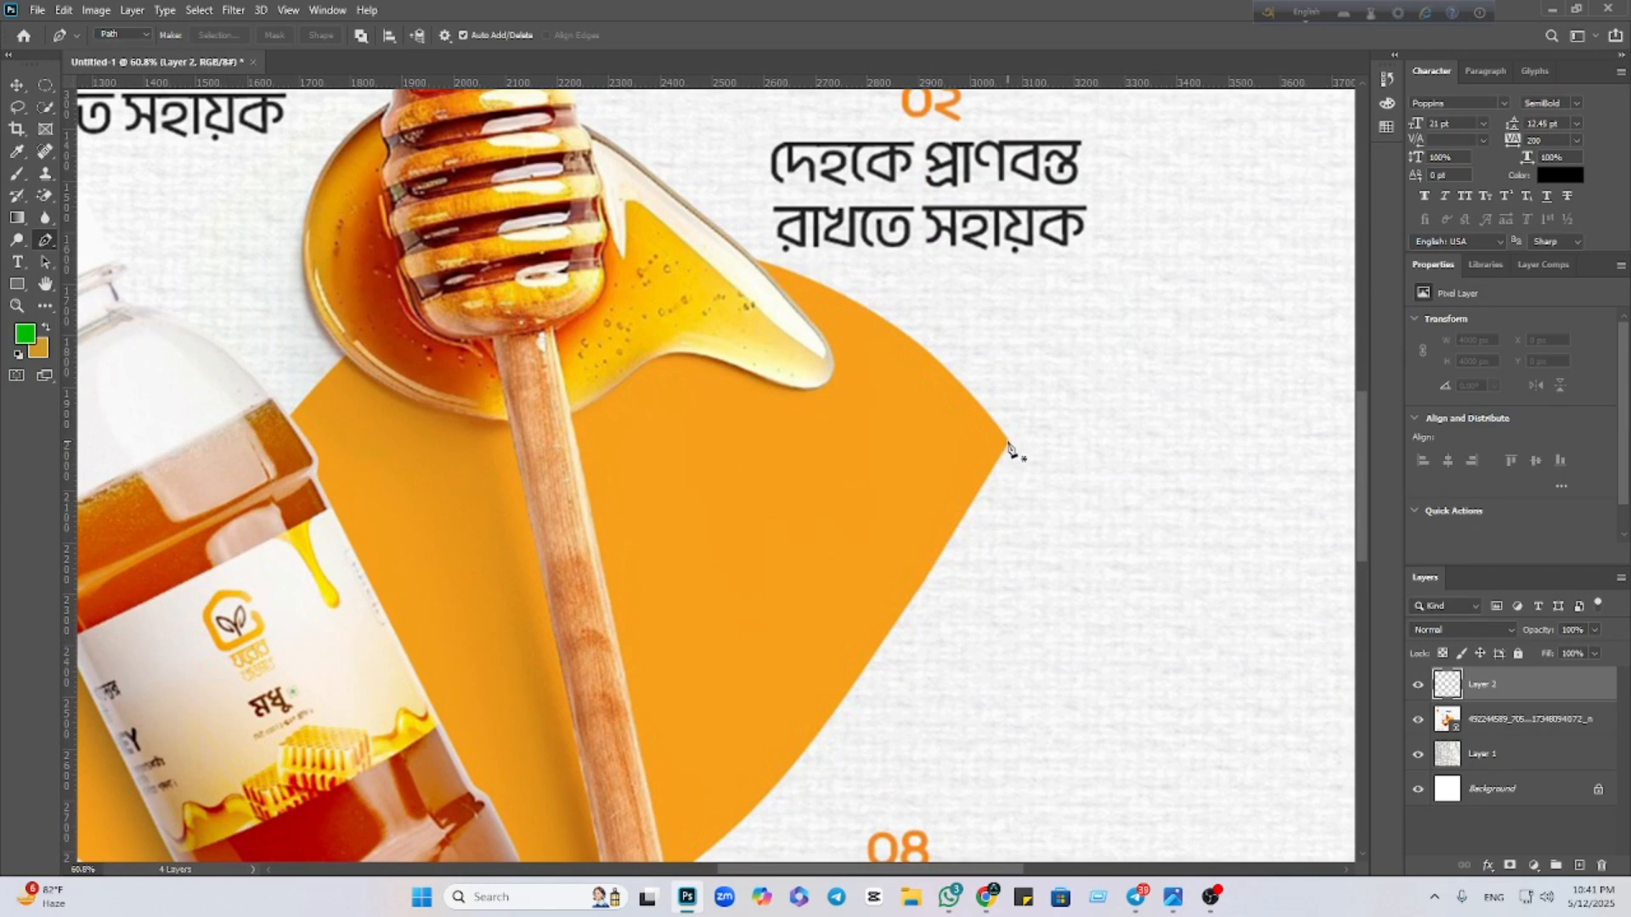
left_click(1010, 442)
key("ctrl+0")
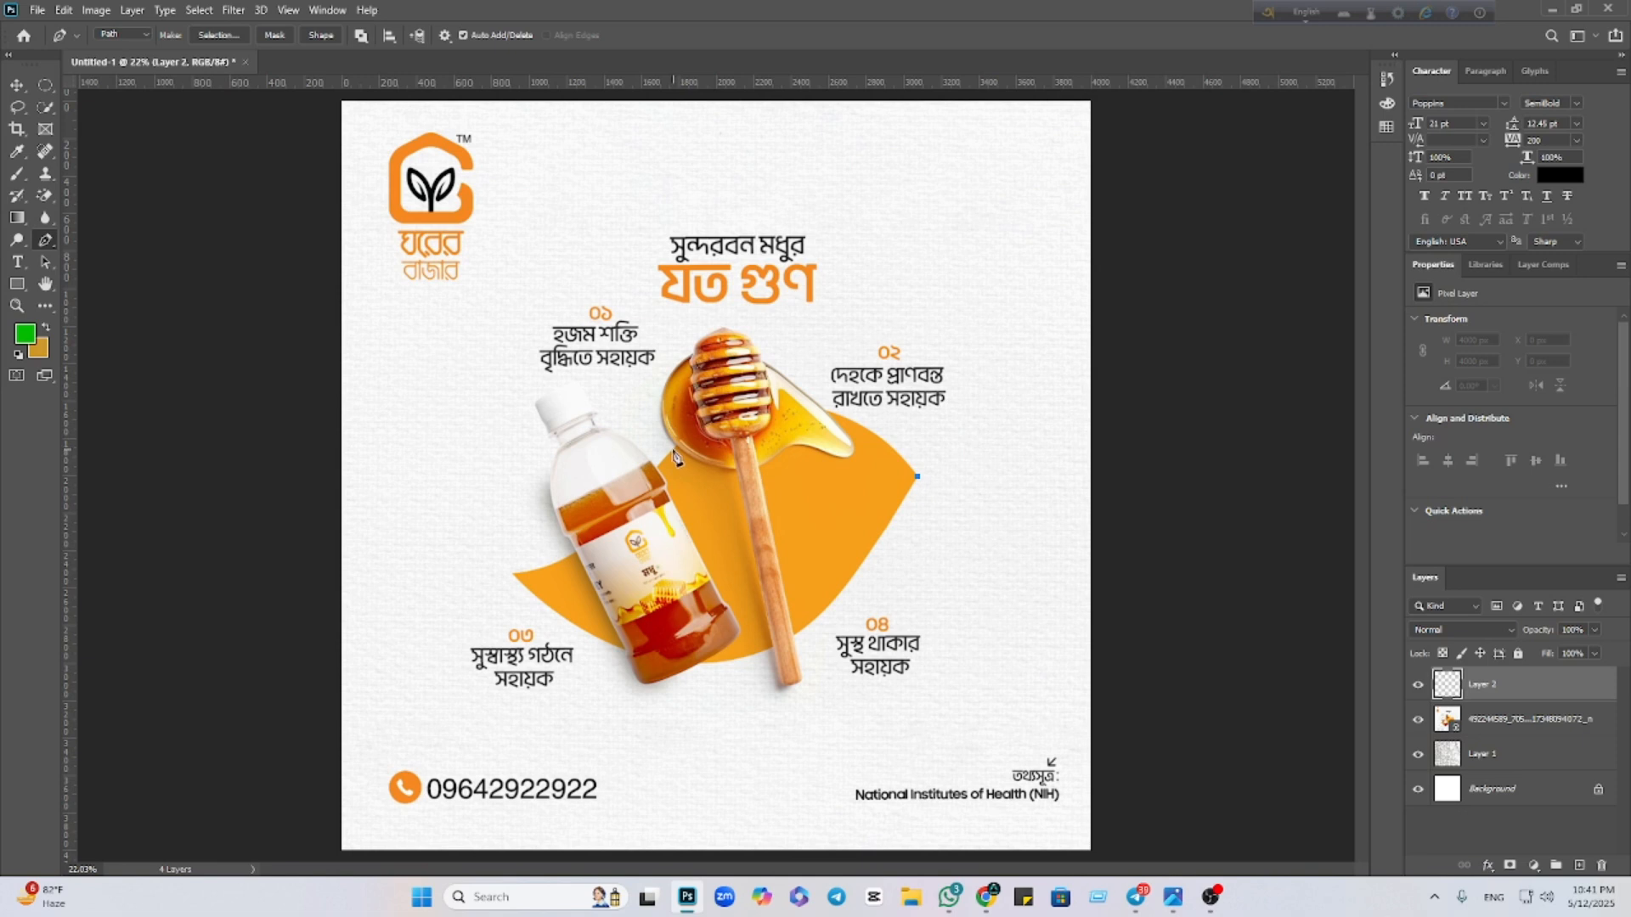
left_click_drag(673, 450, 519, 564)
left_click(673, 452)
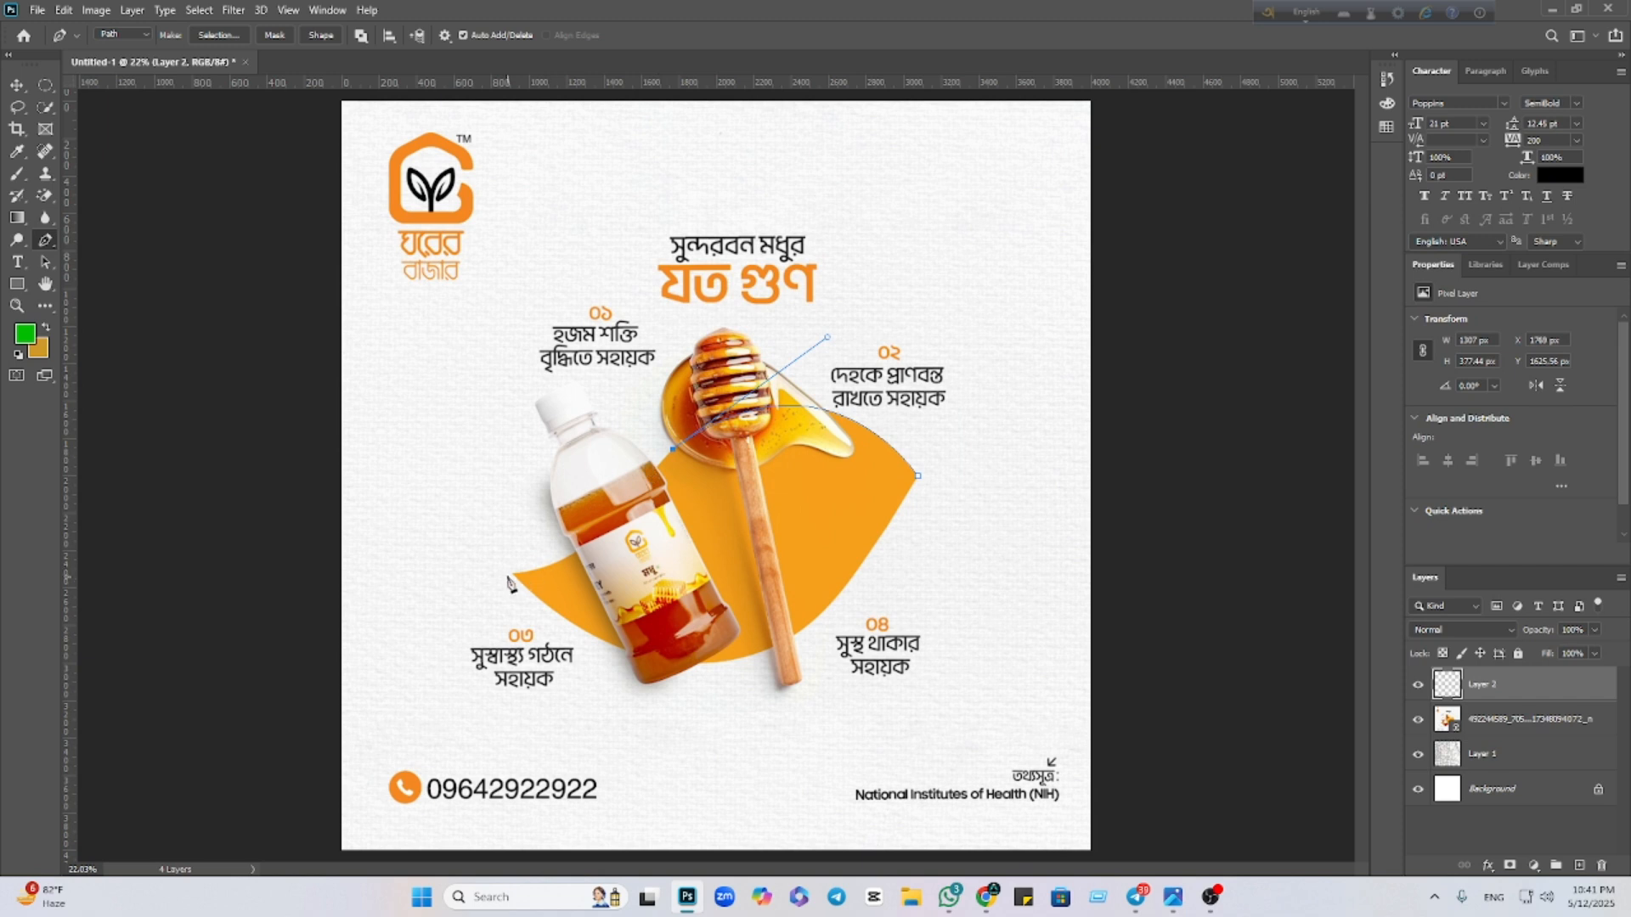
left_click_drag(514, 575, 437, 582)
left_click_drag(433, 579, 433, 577)
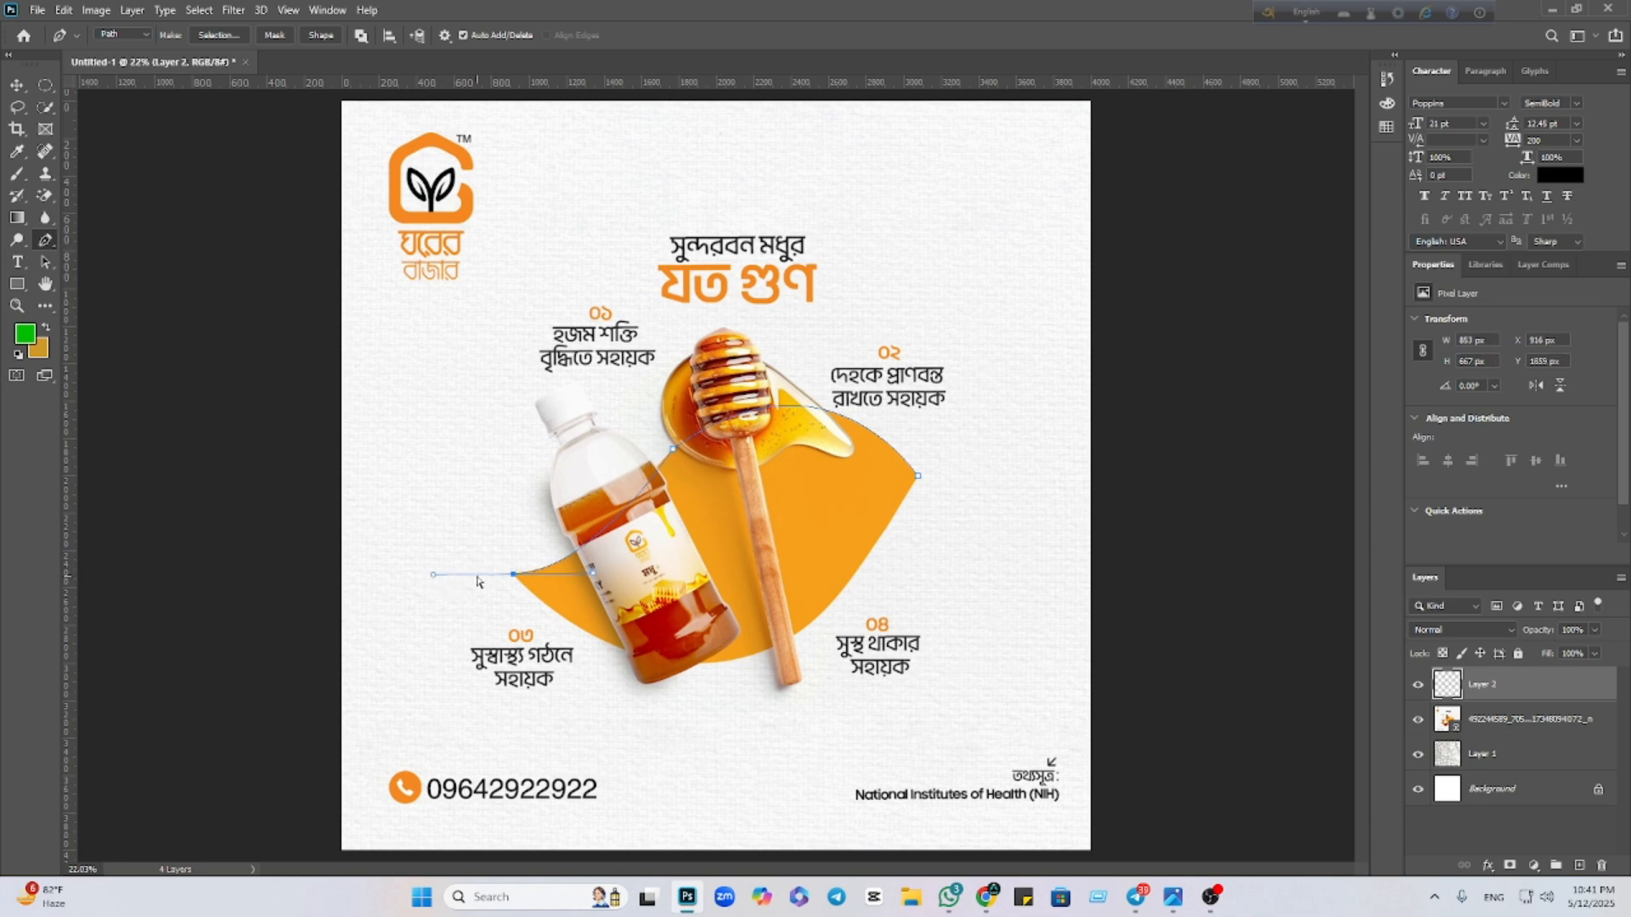
scroll(606, 473, "up", 5)
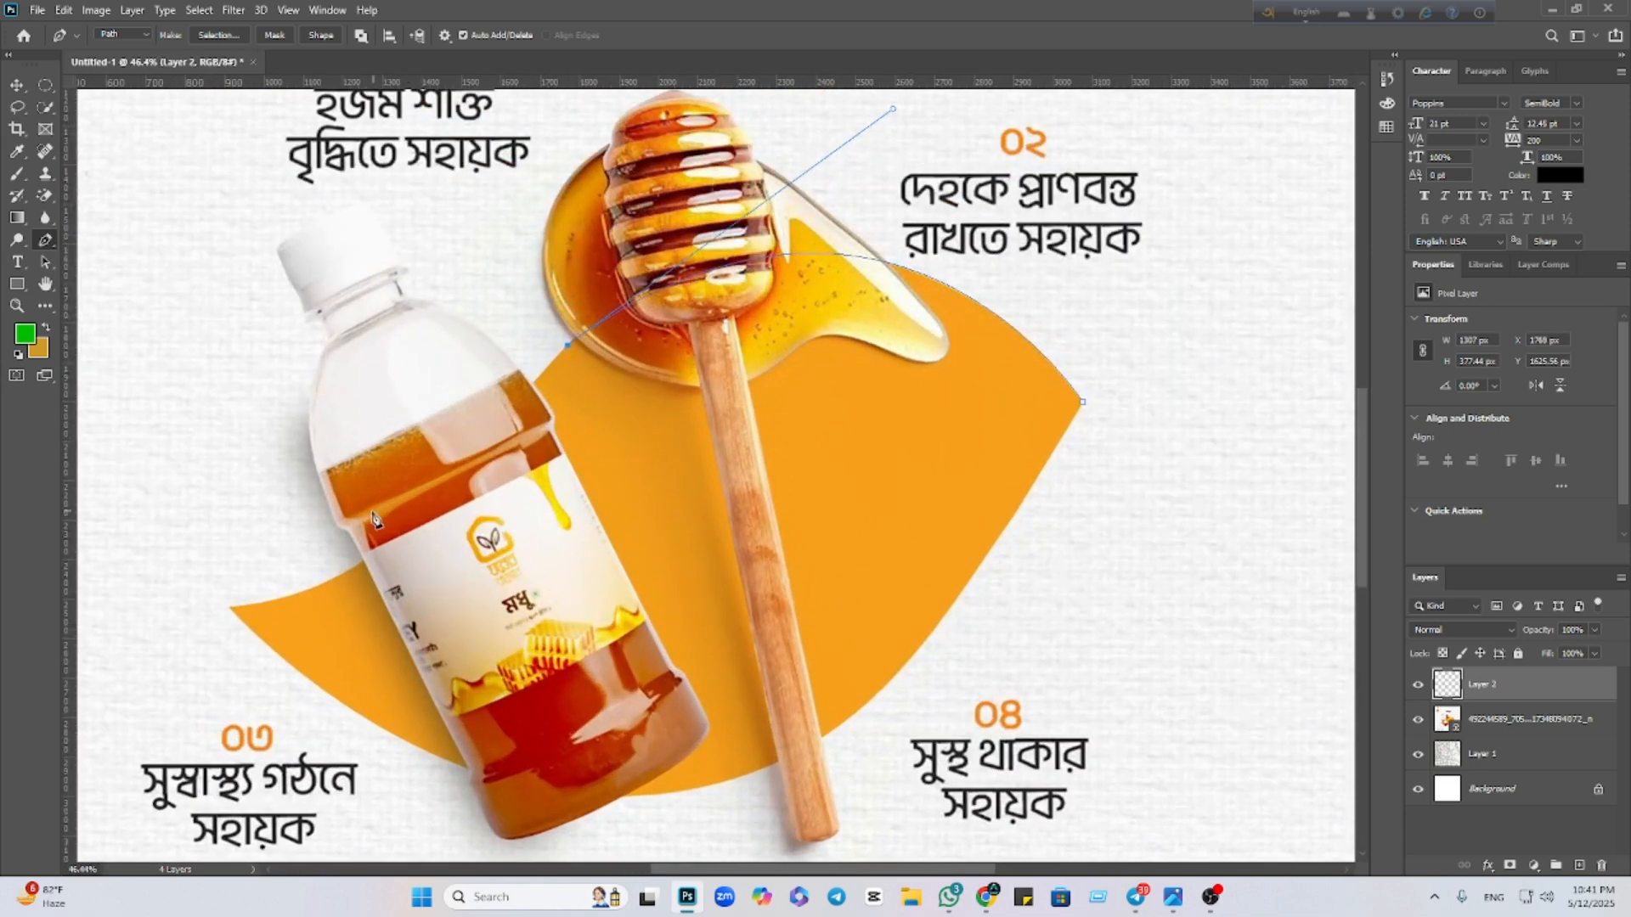
left_click_drag(359, 564, 330, 573)
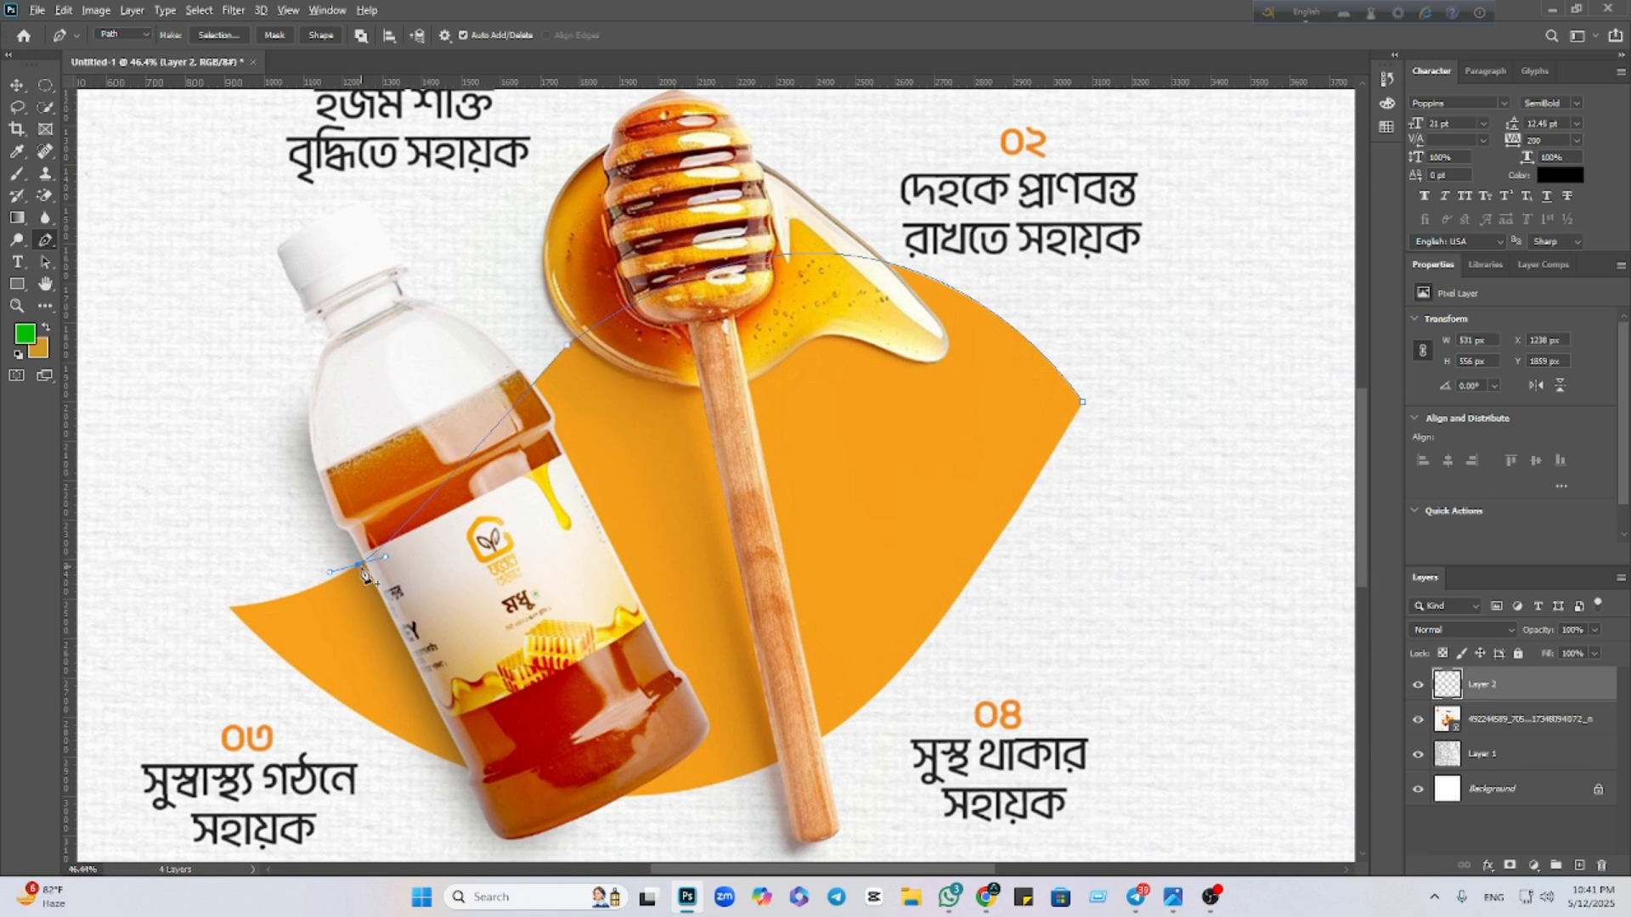
left_click(361, 565, "alt")
Add a sharp corner at the left tip and curved anchors along the bottom edge
left_click_drag(231, 609, 147, 616)
left_click(229, 608, "alt")
left_click_drag(468, 770, 605, 826)
left_click(470, 770, "alt")
left_click_drag(778, 762, 904, 692)
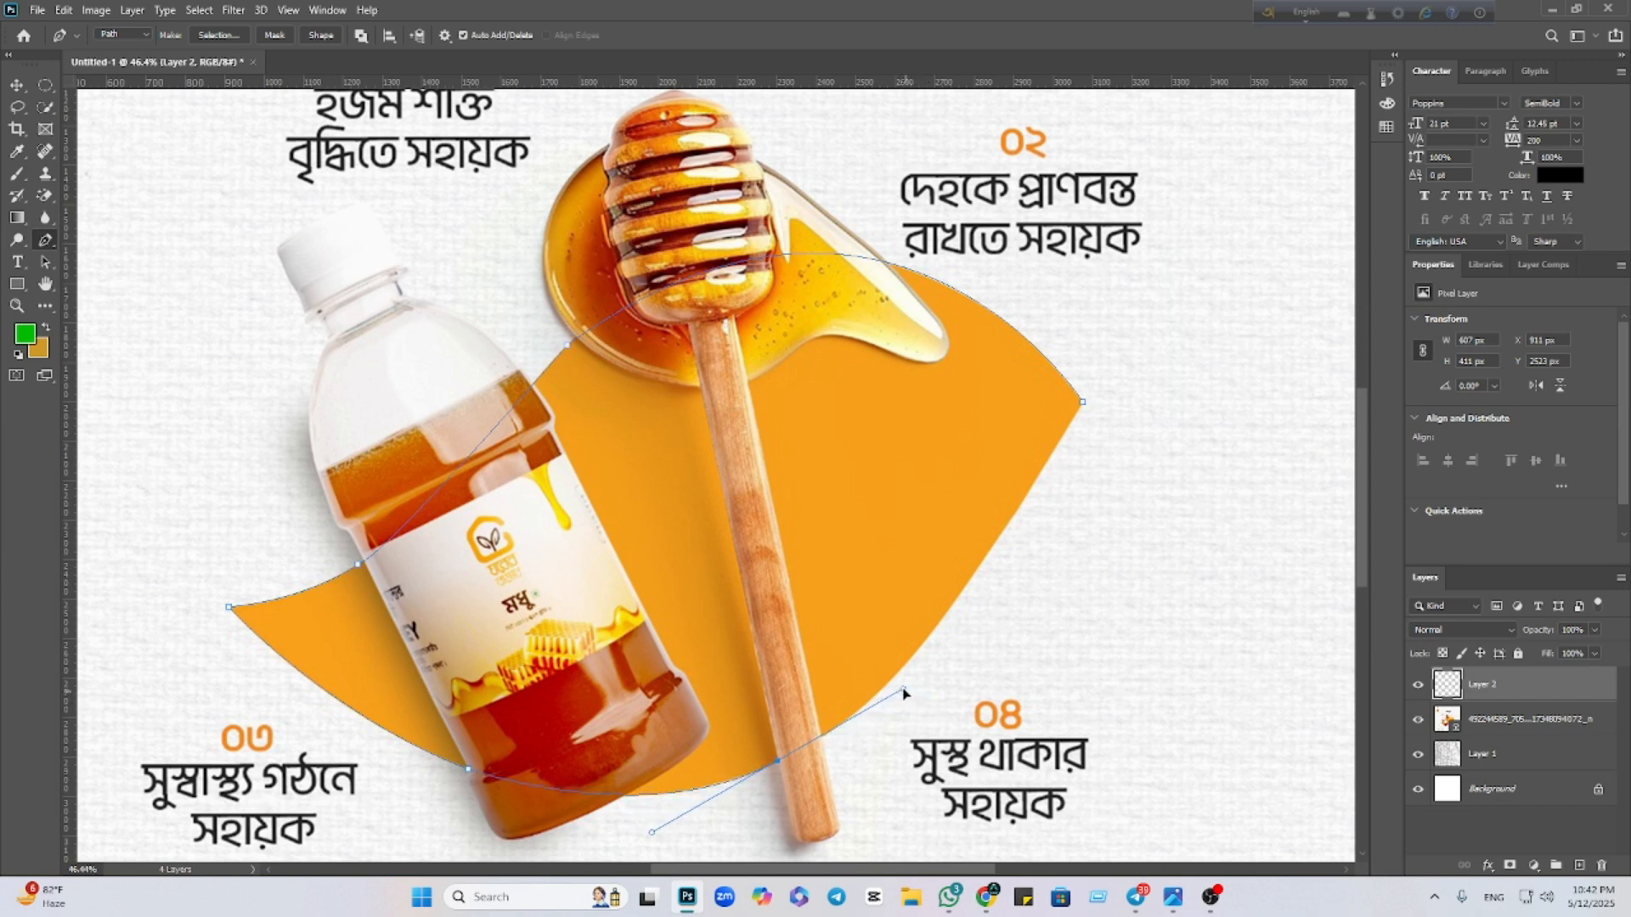
left_click(778, 764, "alt")
Add a curved anchor on the lower-right edge and close the path at the starting point
left_click_drag(1083, 406, 1175, 206)
scroll(968, 607, "up", 1)
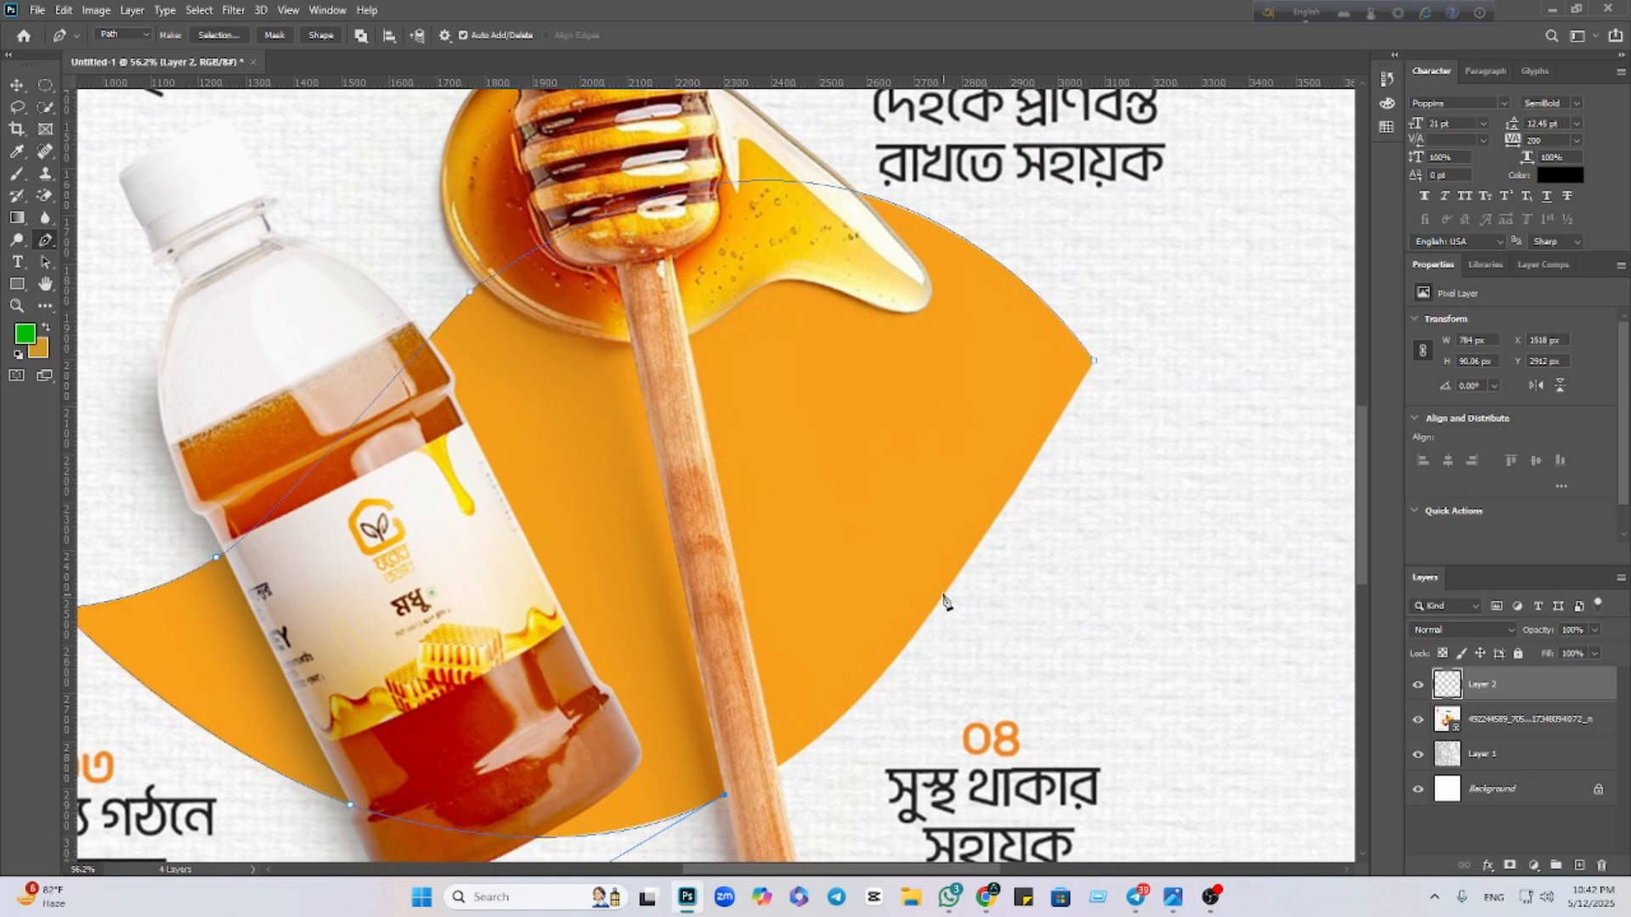
left_click_drag(961, 570, 1093, 365)
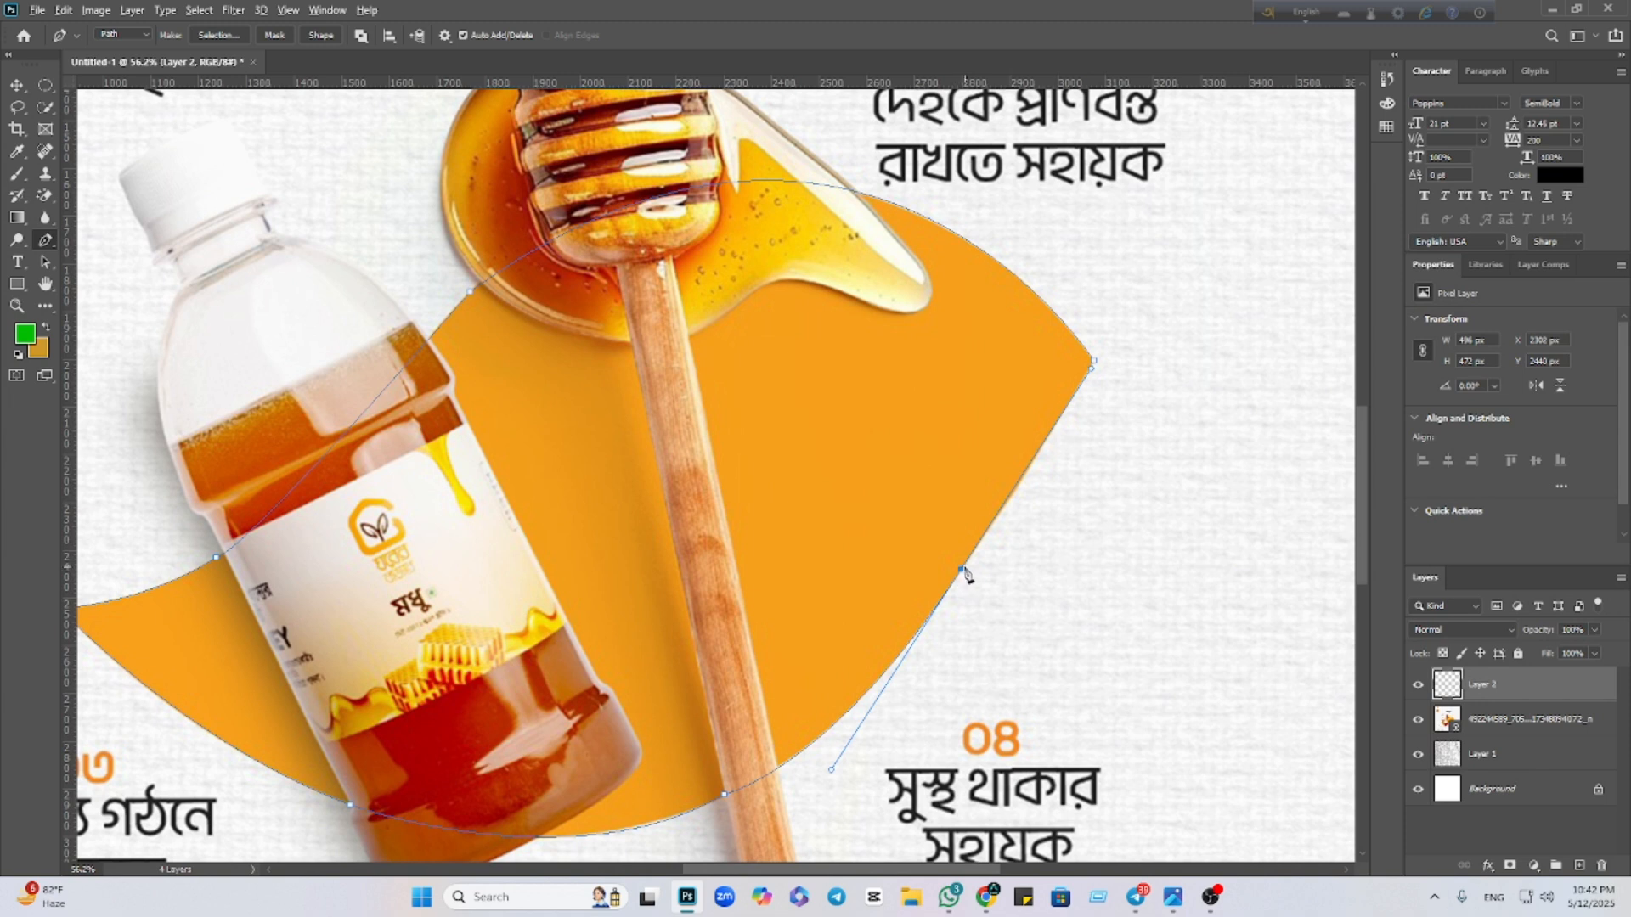
left_click(960, 569)
left_click(1094, 364)
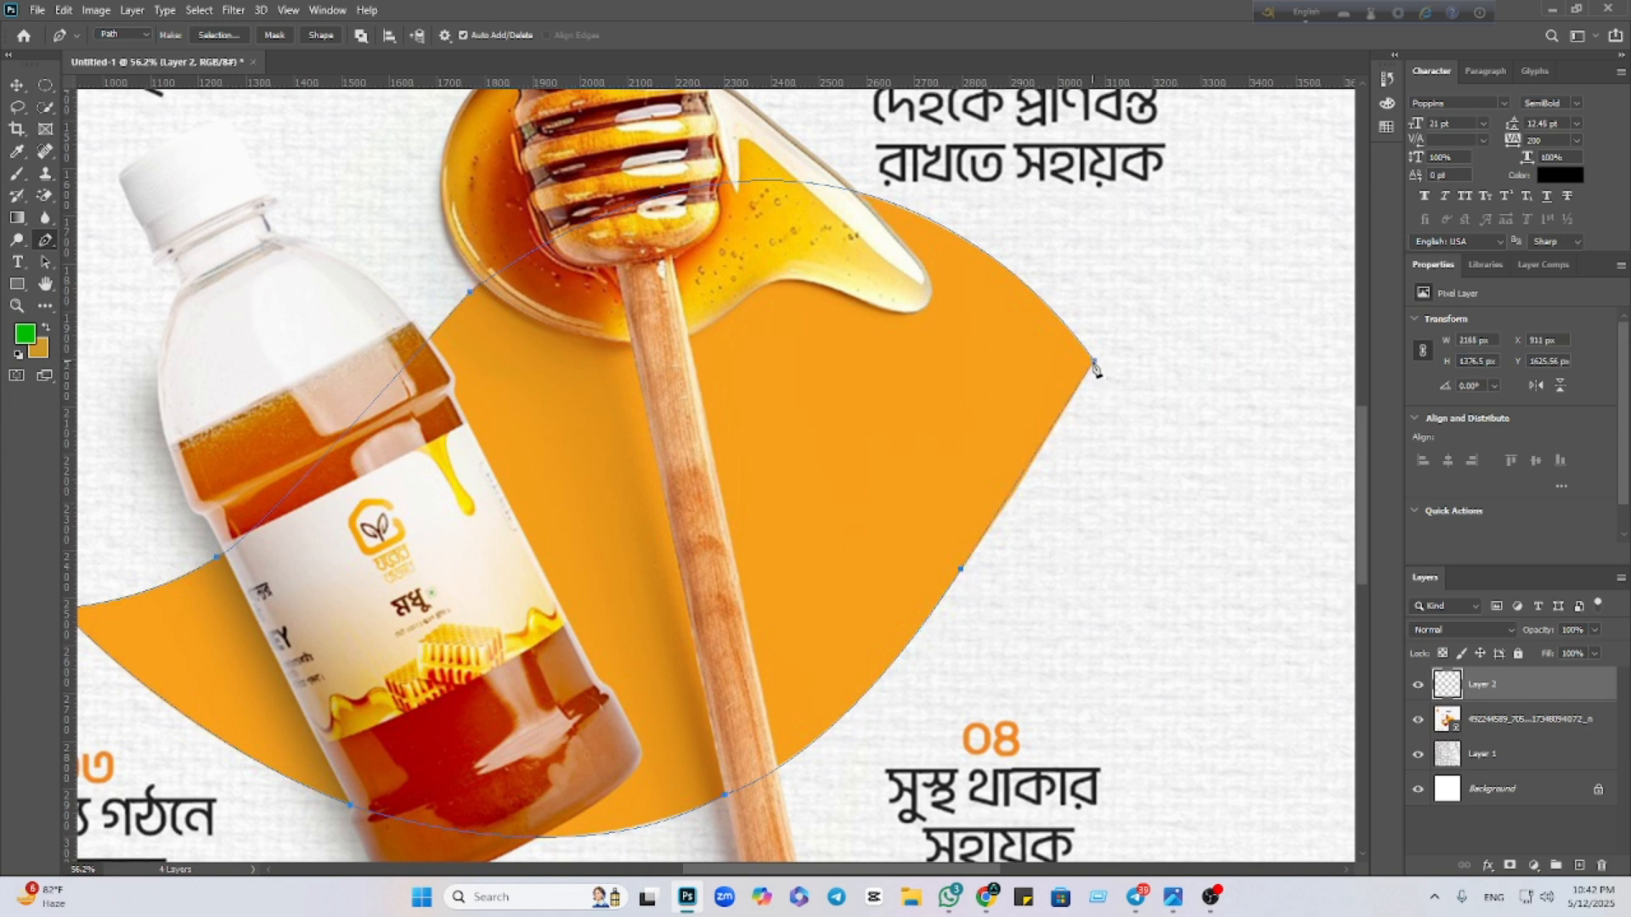
key("ctrl+z")
left_click_drag(1097, 367, 1118, 318)
scroll(939, 464, "down", 3)
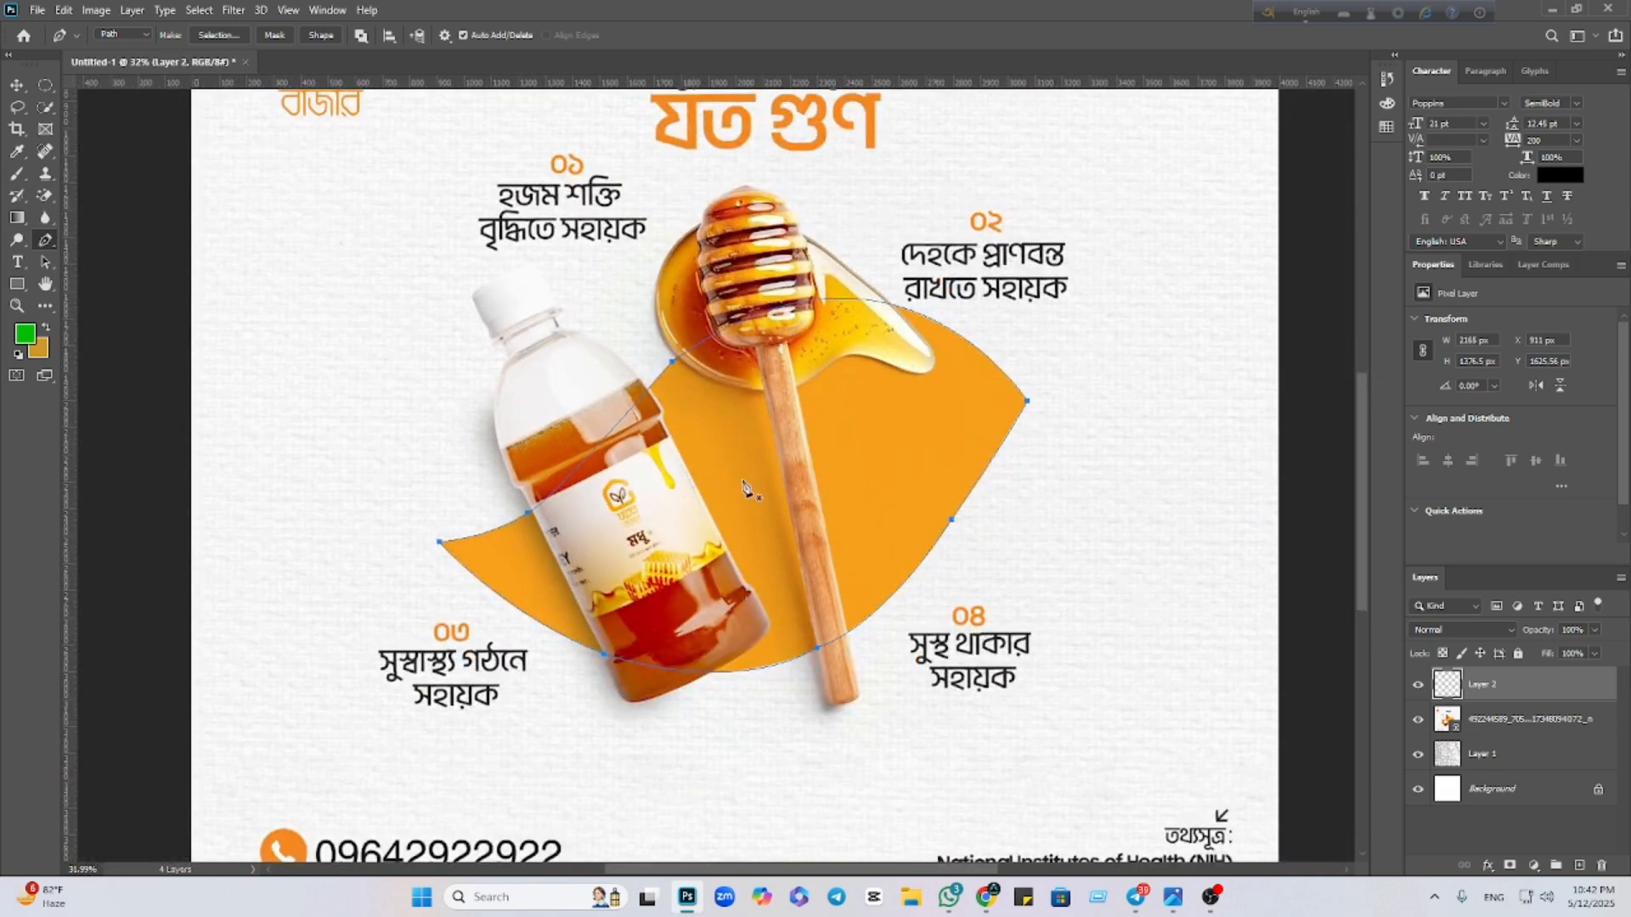
Turn the traced path into a selection and sample the shape's orange as the foreground colour
right_click(767, 462)
left_click(836, 538)
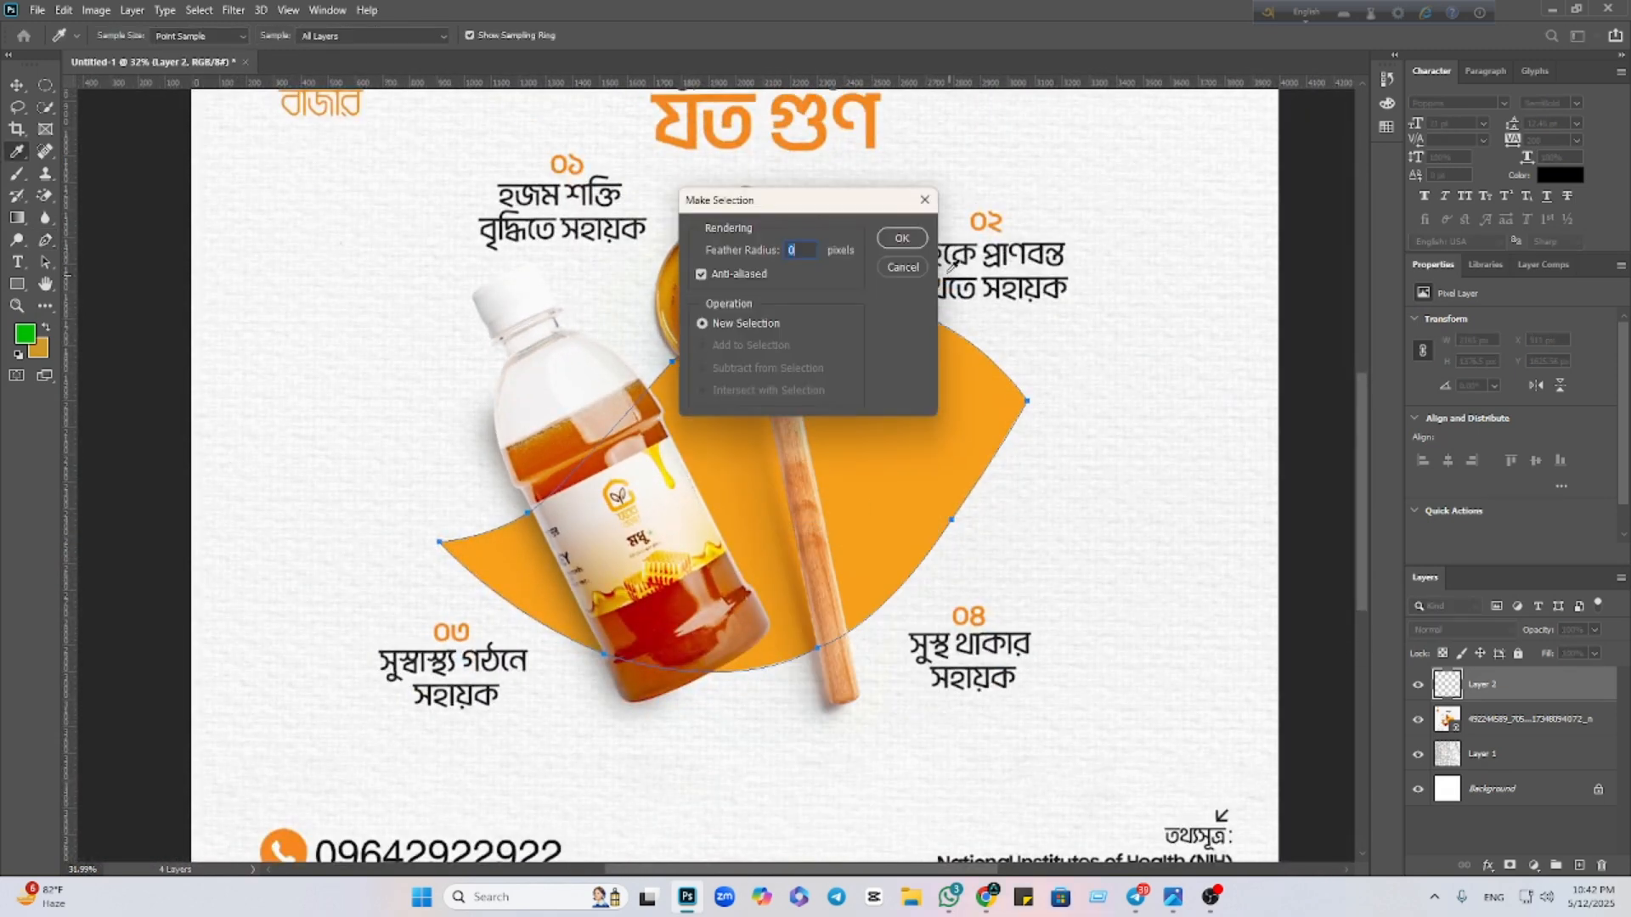
left_click(903, 233)
left_click(26, 335)
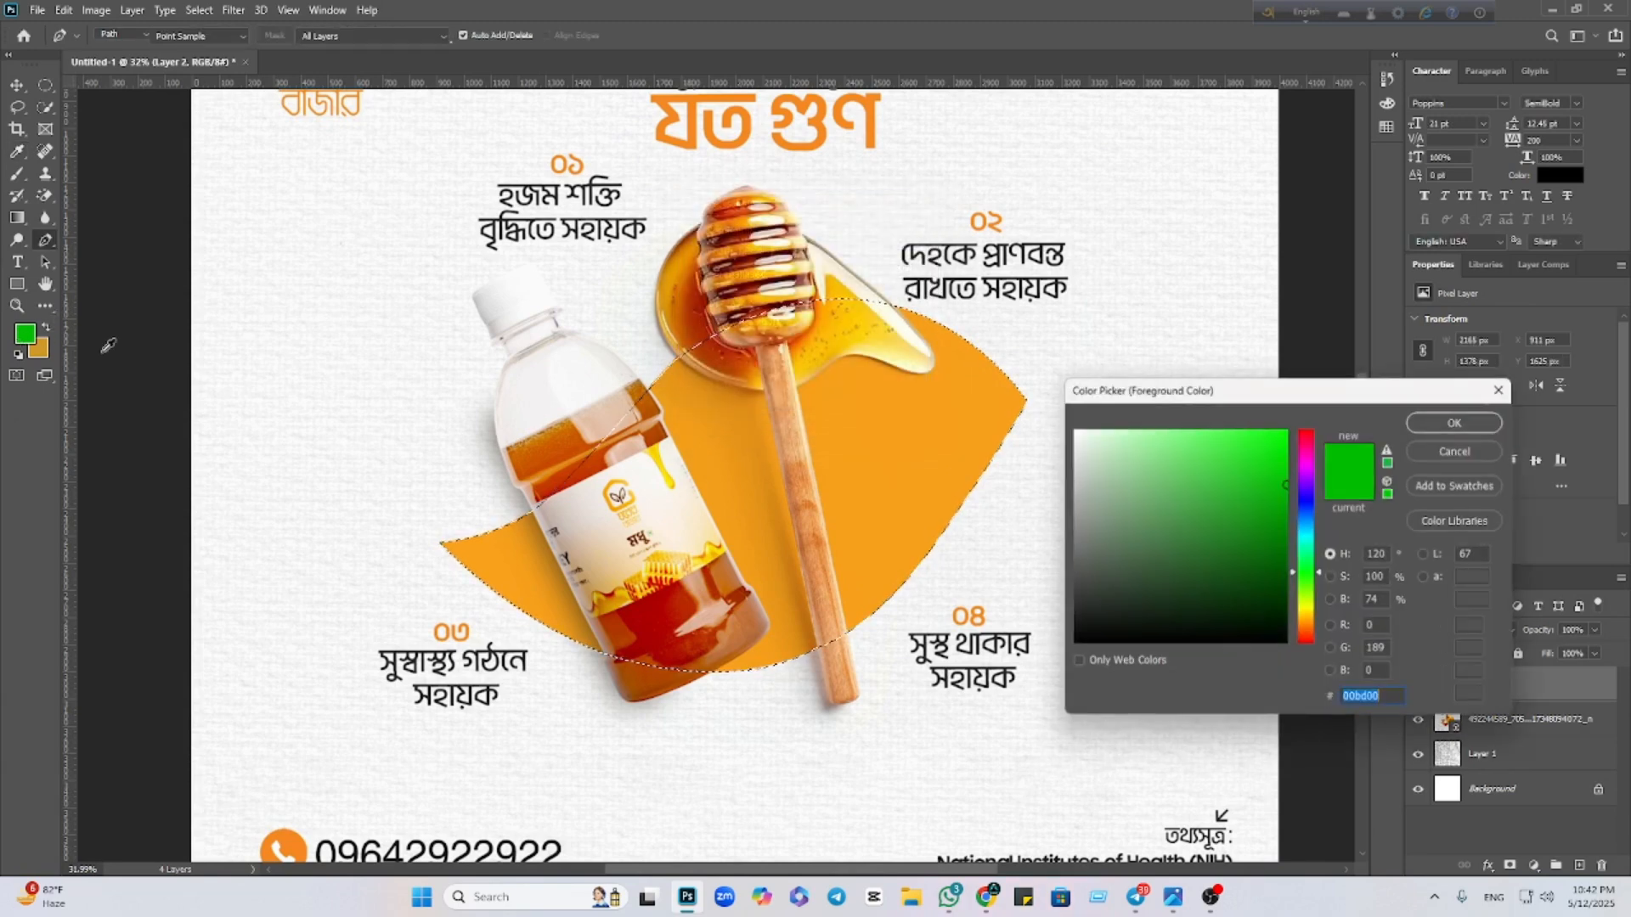
left_click(582, 467)
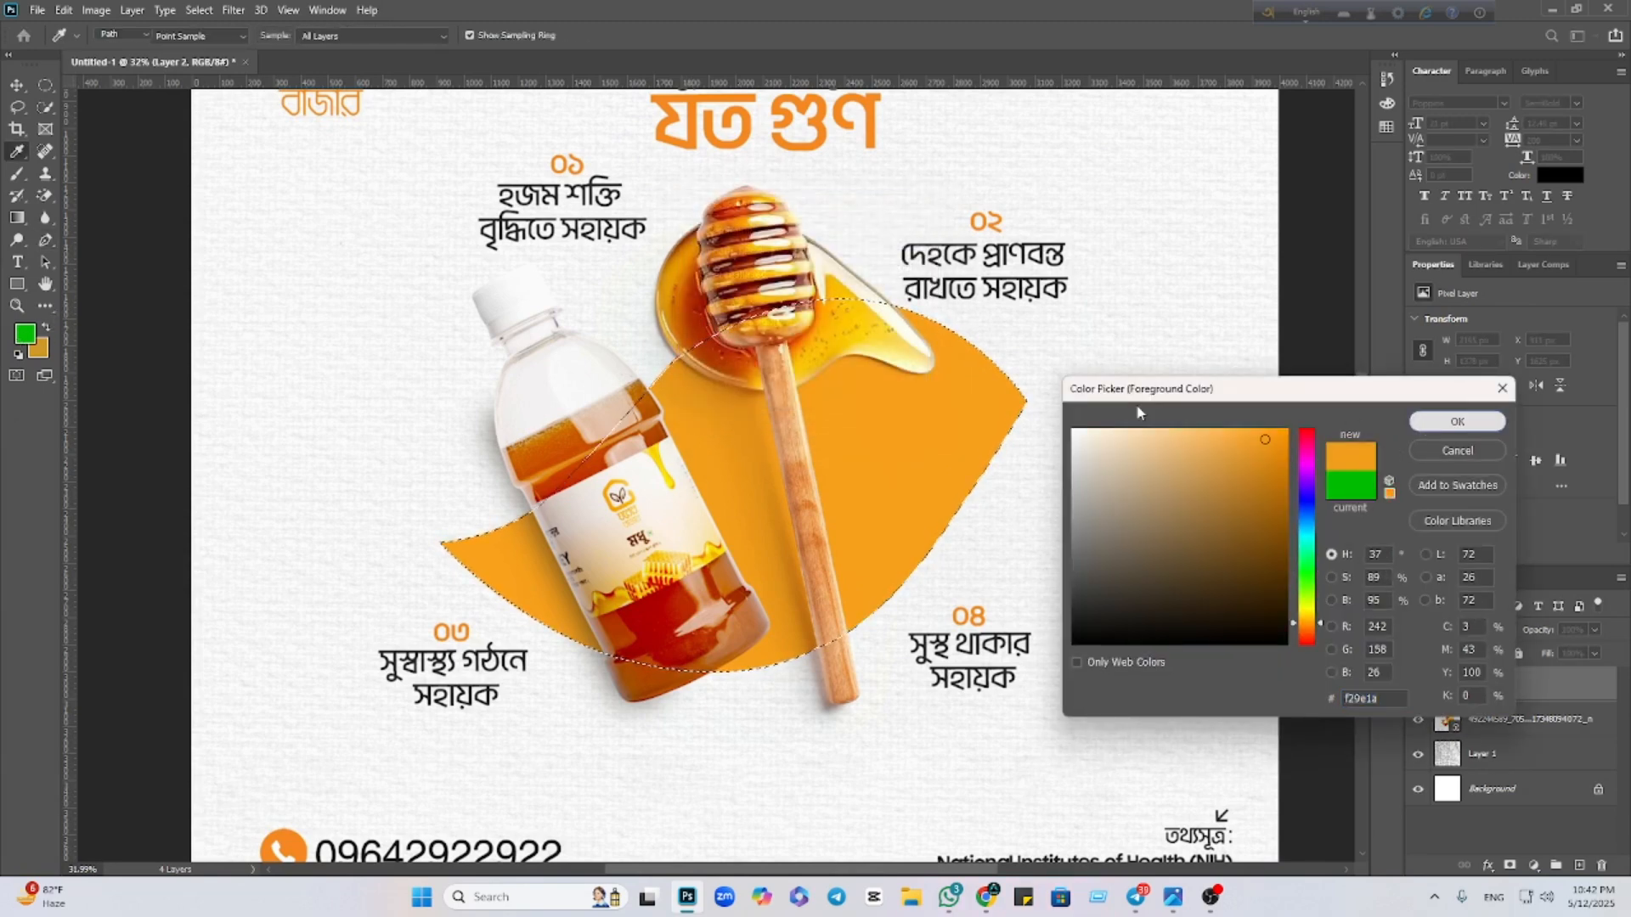
left_click(1415, 425)
Paint the selection orange with the Brush at 100% flow, then deselect
key("b")
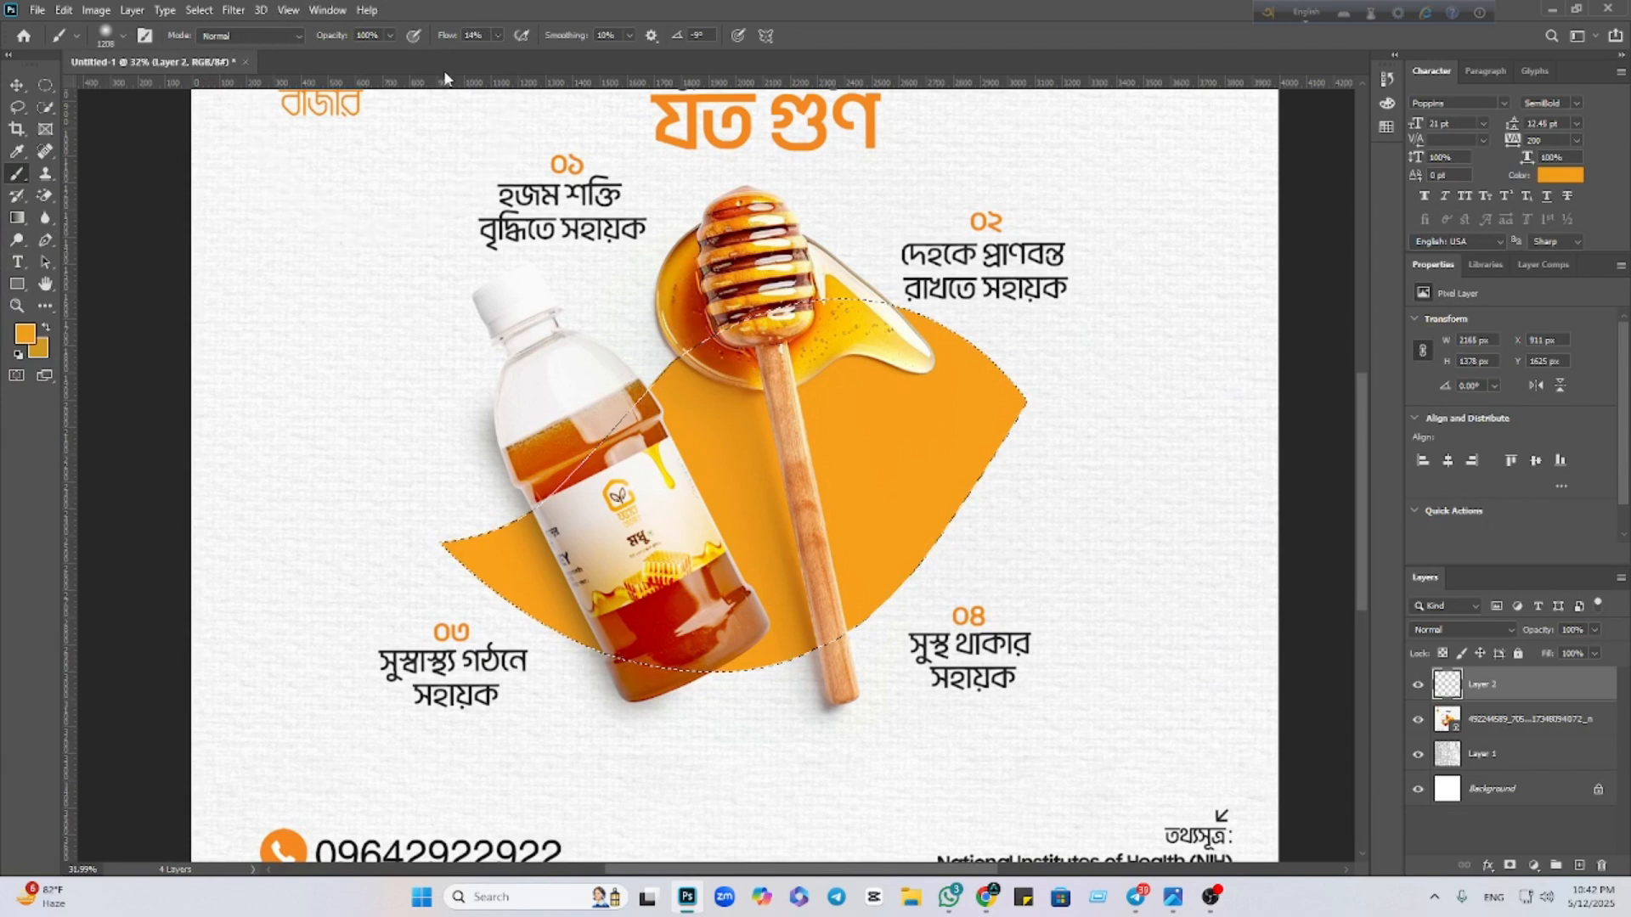
left_click(498, 35)
left_click_drag(500, 58, 572, 56)
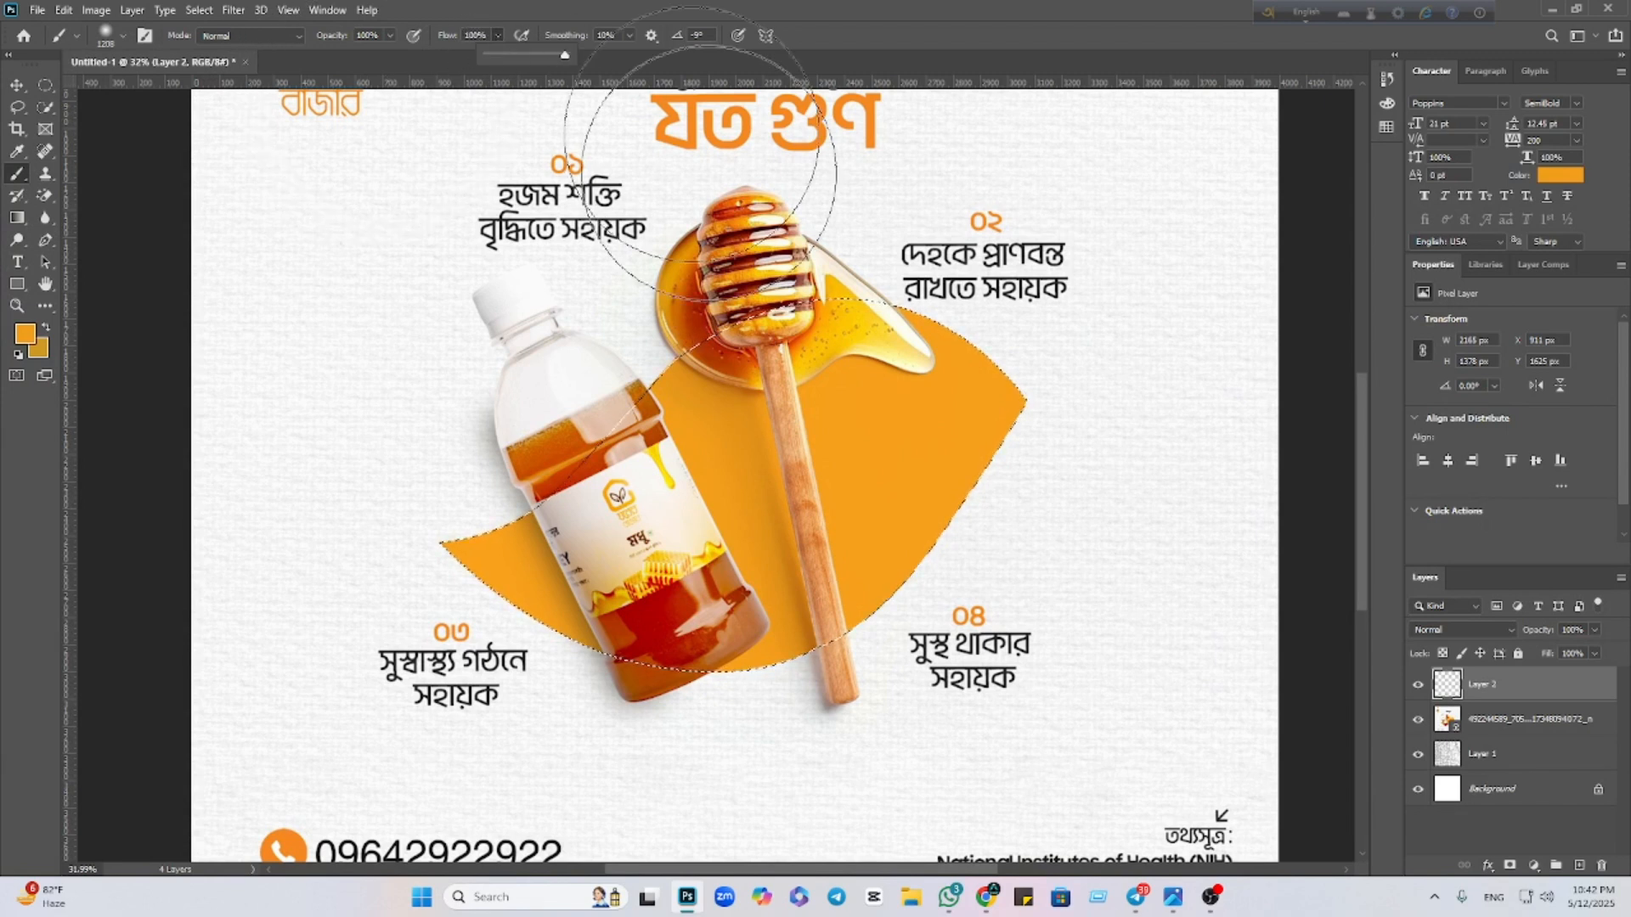
mouse_move(1091, 357)
left_mouse_down()
mouse_move(543, 399)
mouse_move(643, 664)
mouse_move(528, 601)
mouse_move(146, 492)
mouse_move(492, 546)
mouse_move(836, 561)
left_mouse_up()
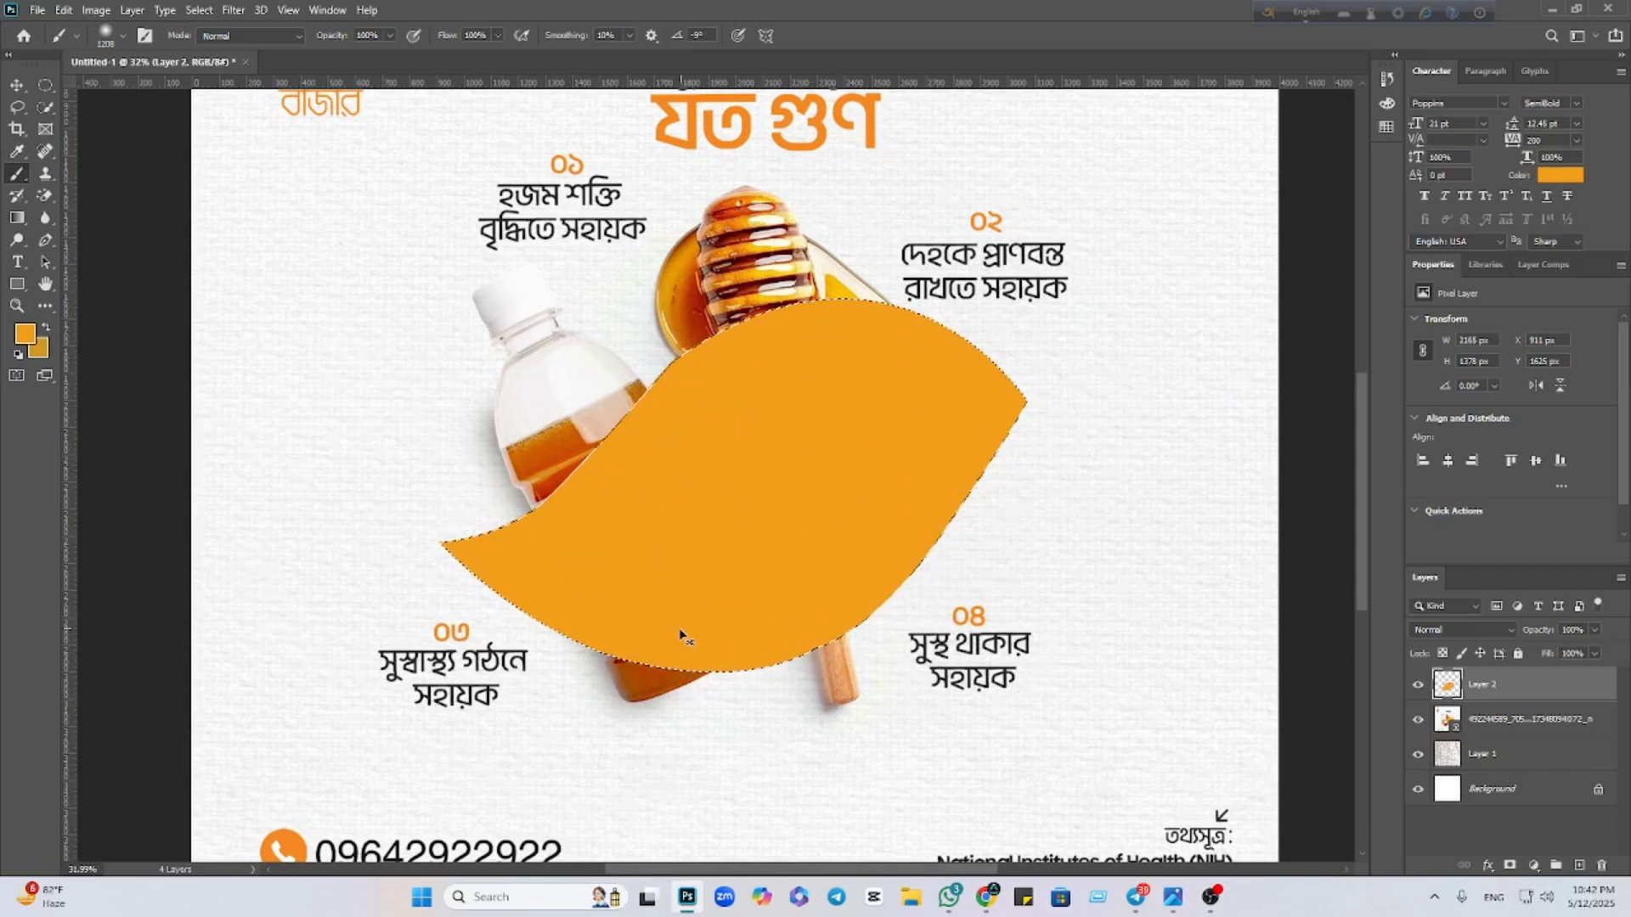
key("ctrl+d")
Move the orange shape layer below the honey poster image layer
left_click(16, 85)
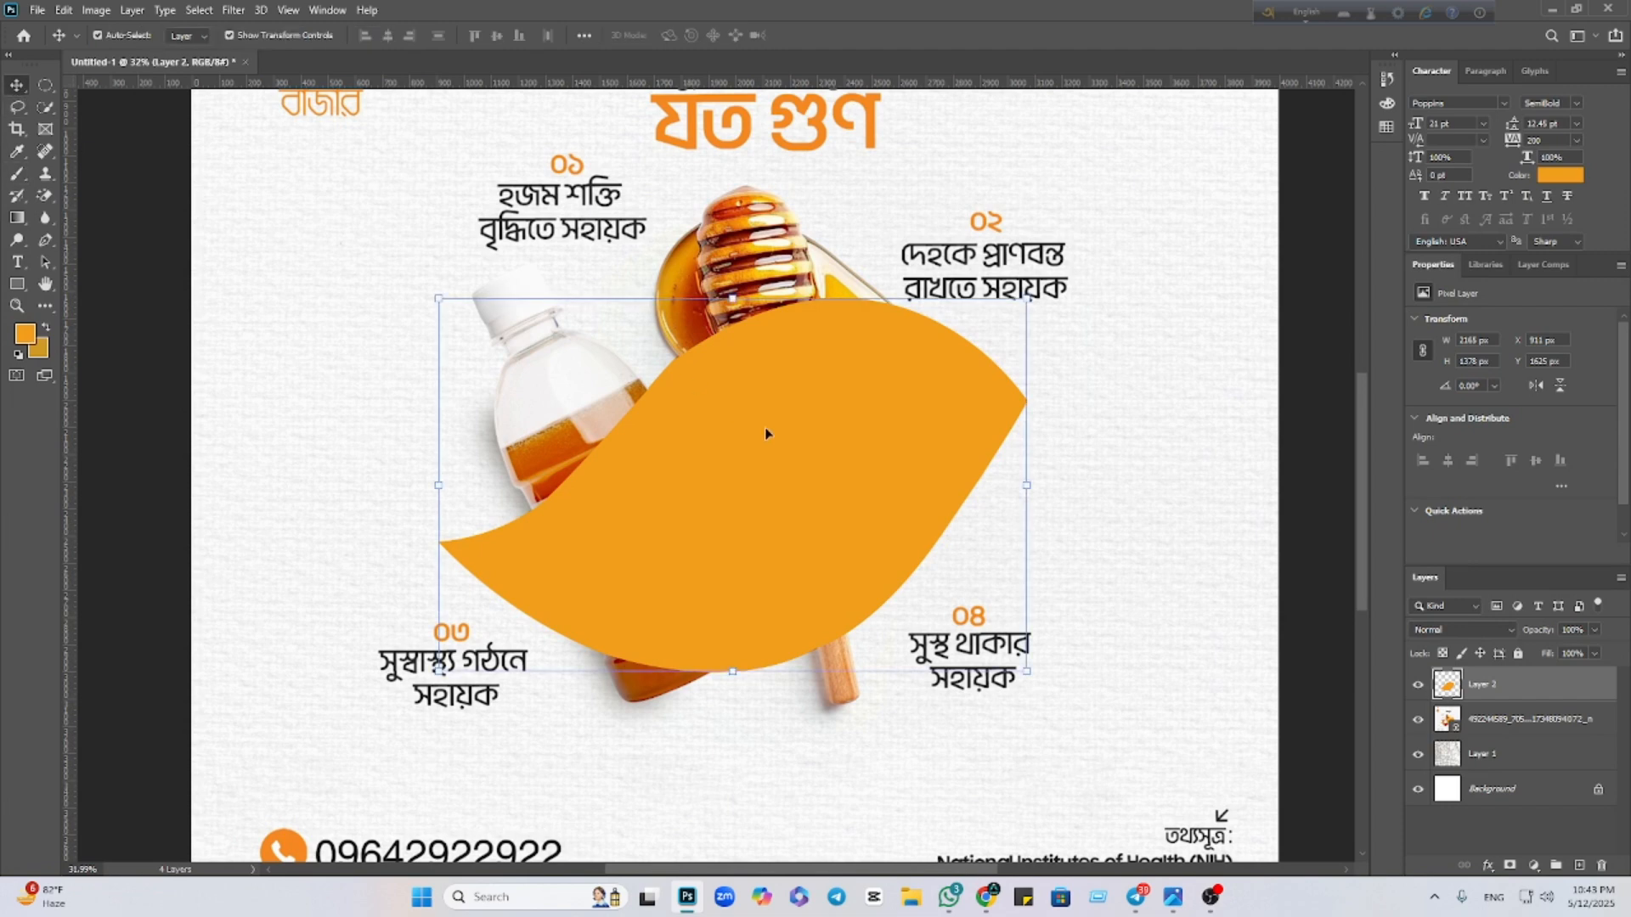
left_click(1416, 685)
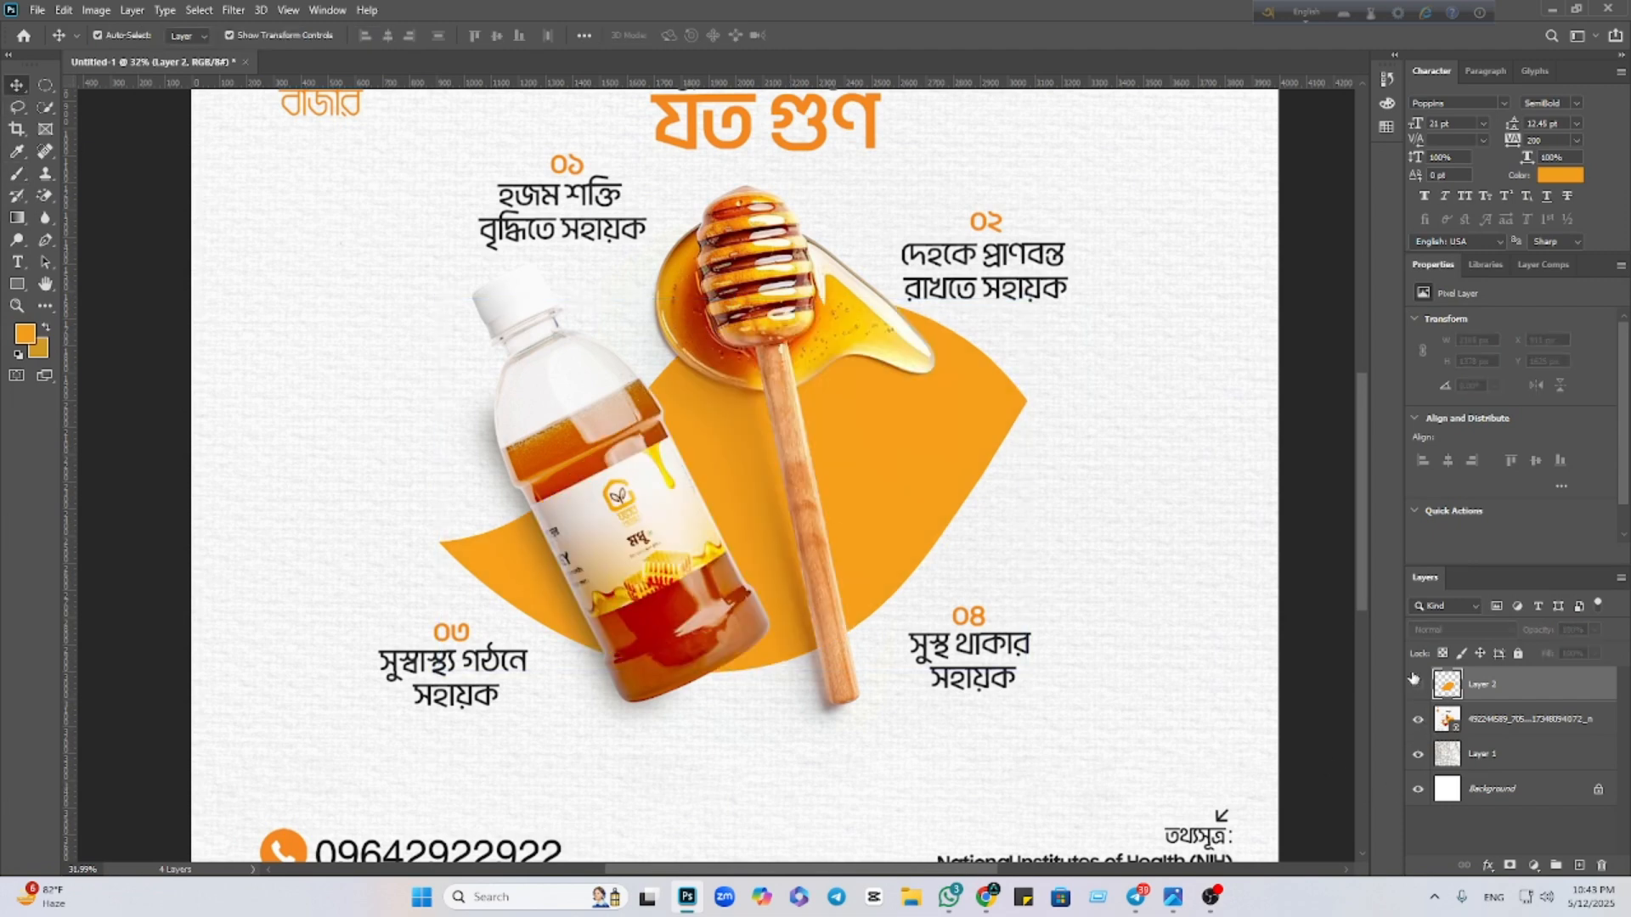
scroll(1133, 645, "down", 5)
left_click(902, 648)
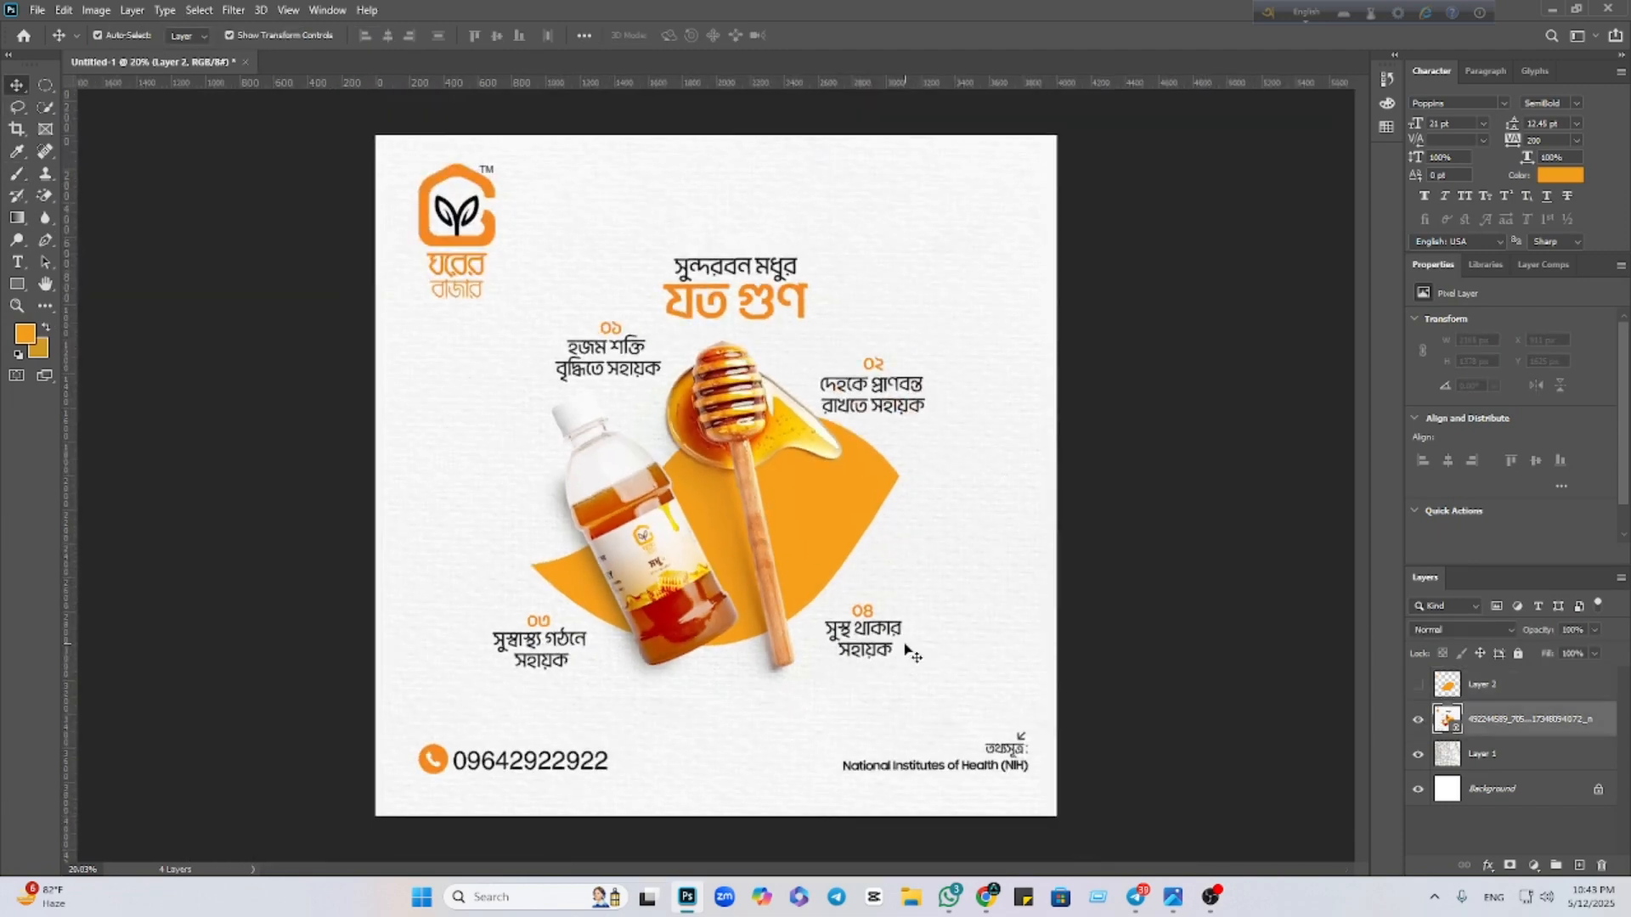
left_click(1415, 720)
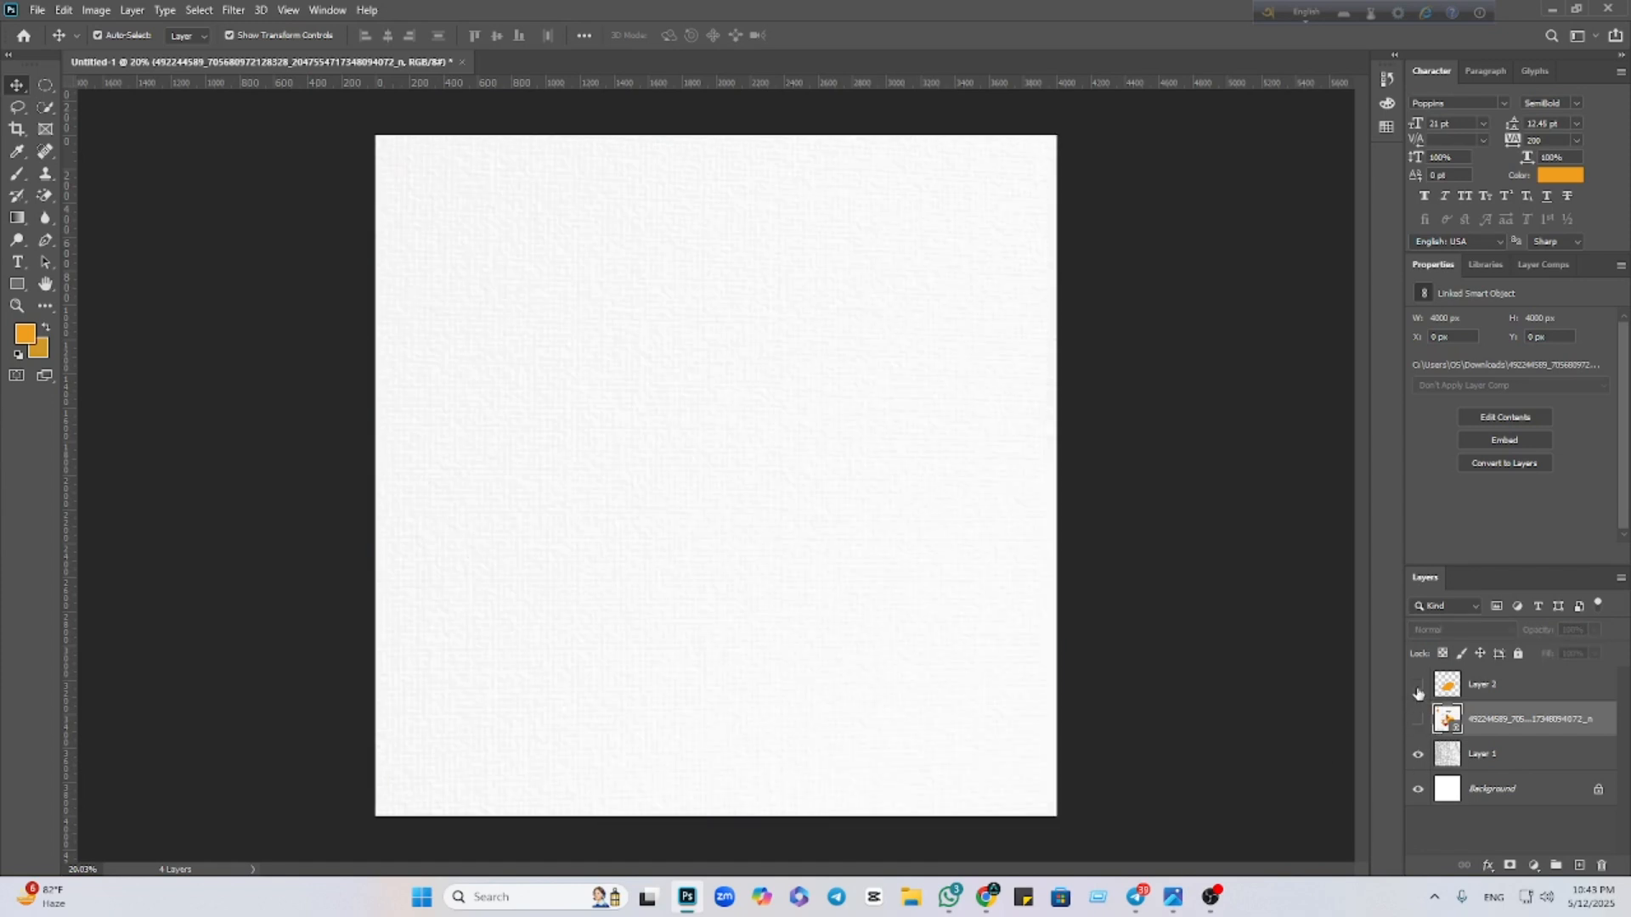
left_click(1417, 686)
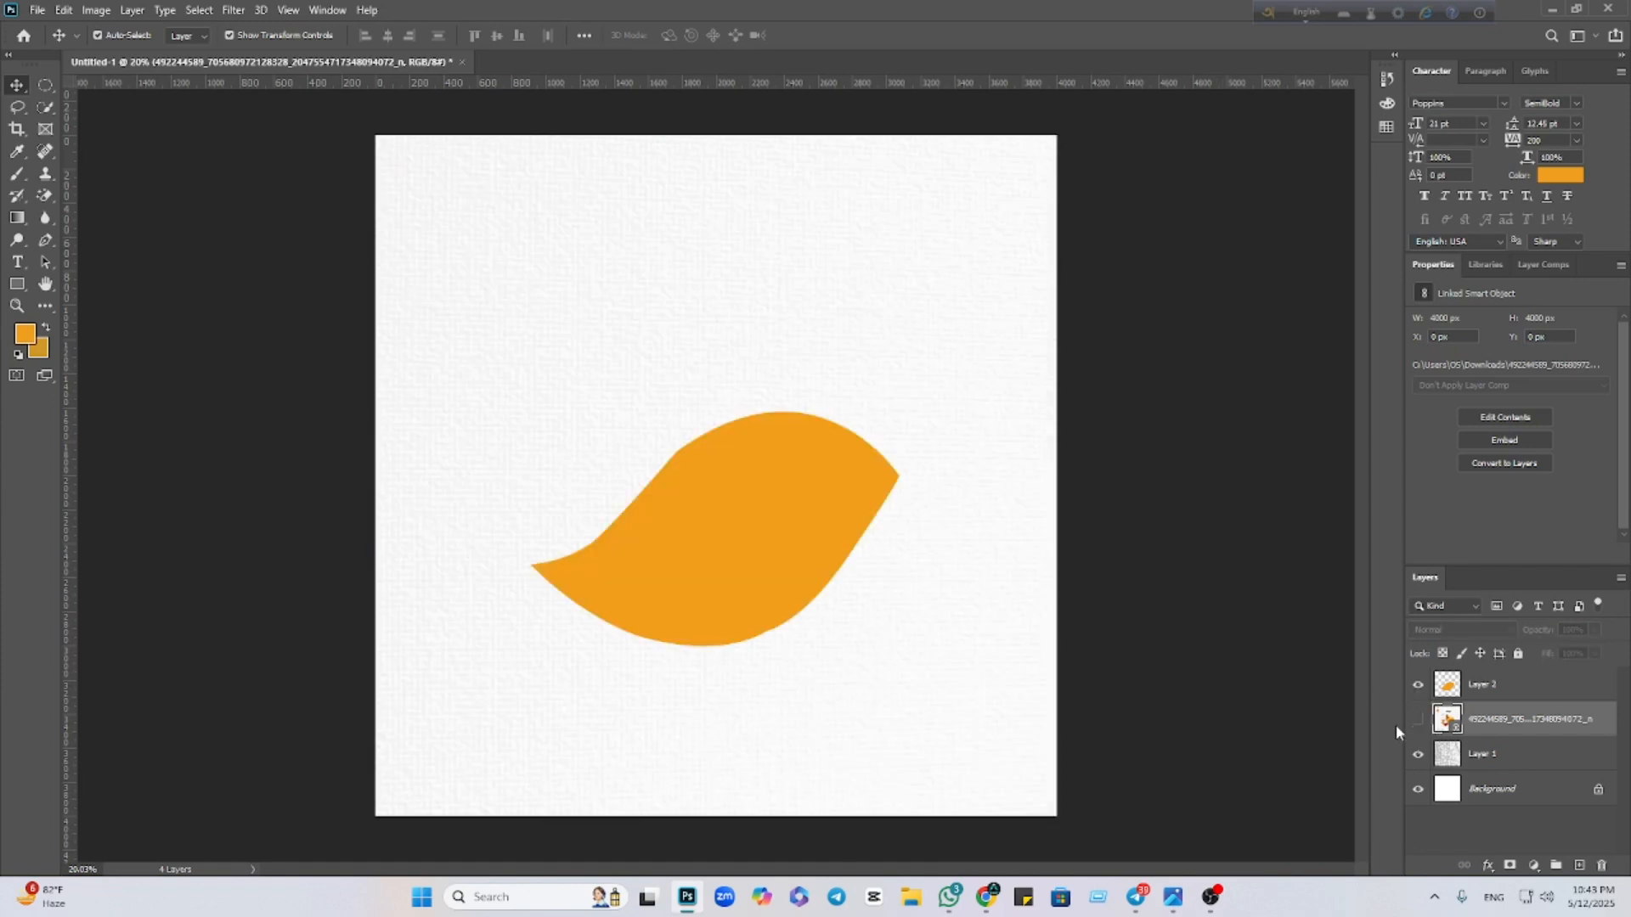
left_click(1417, 721)
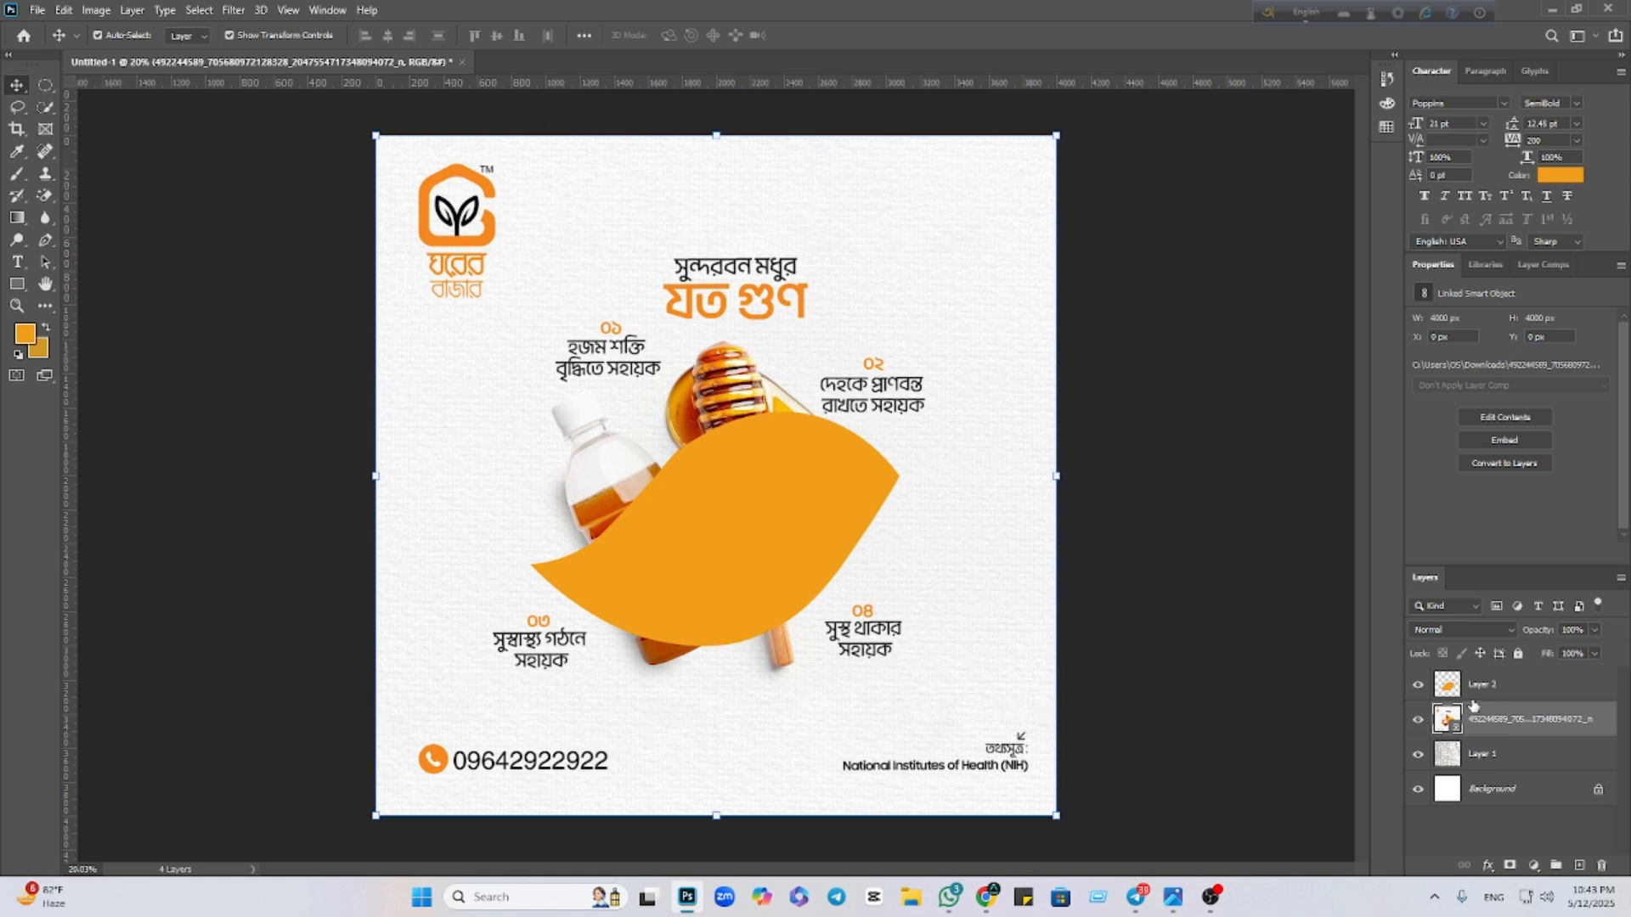
left_click_drag(1474, 705, 1474, 736)
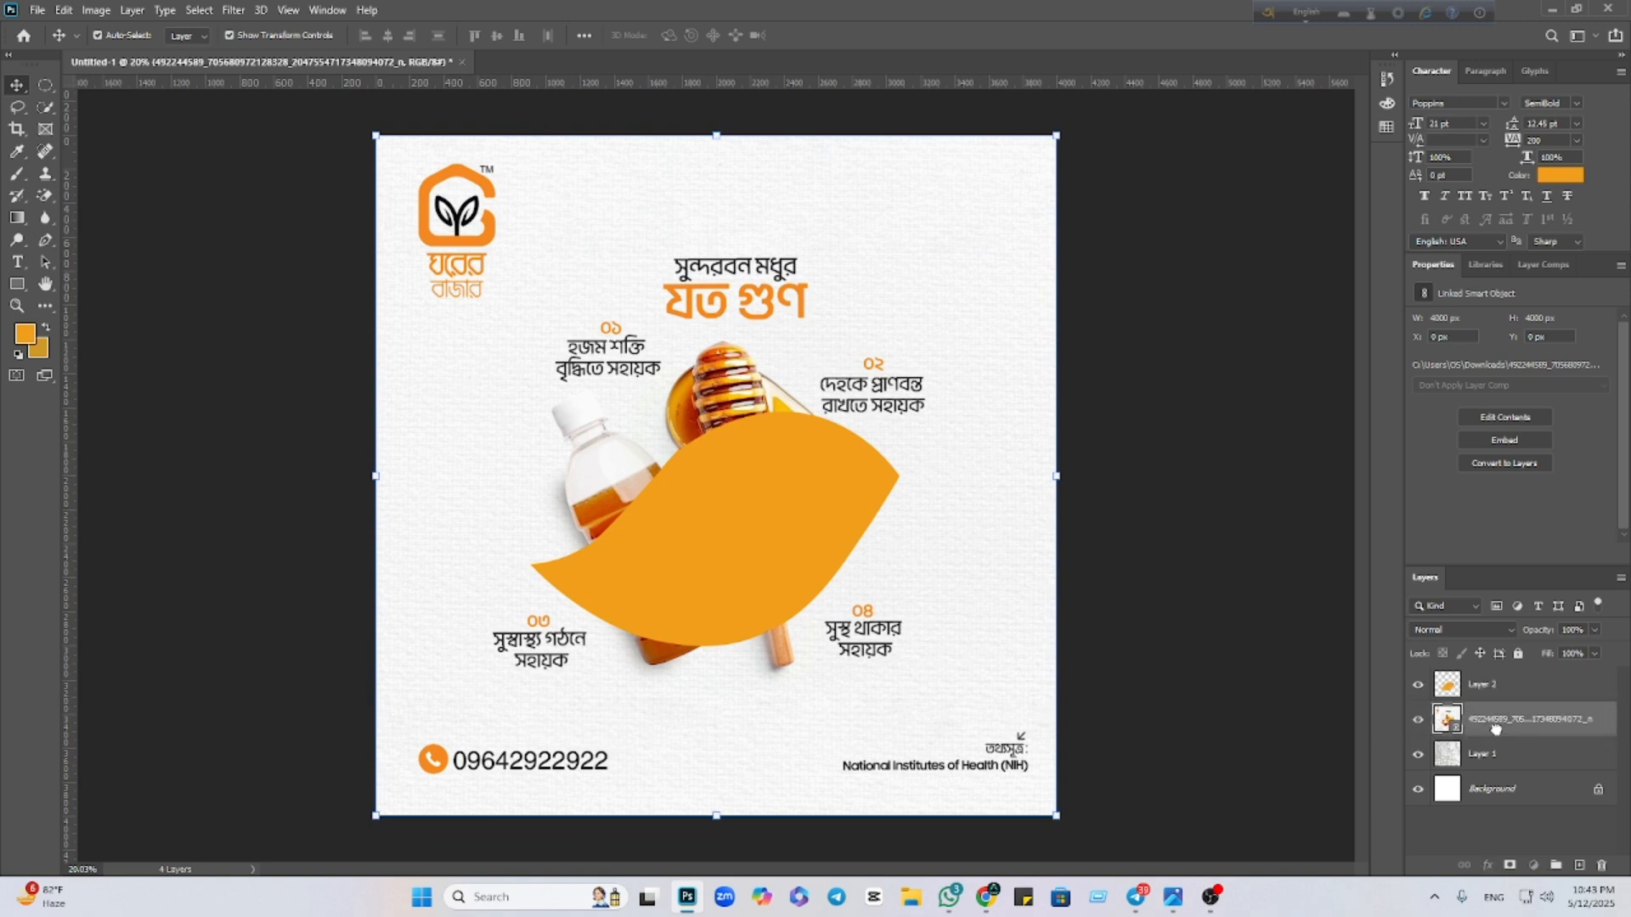
left_click(1115, 579)
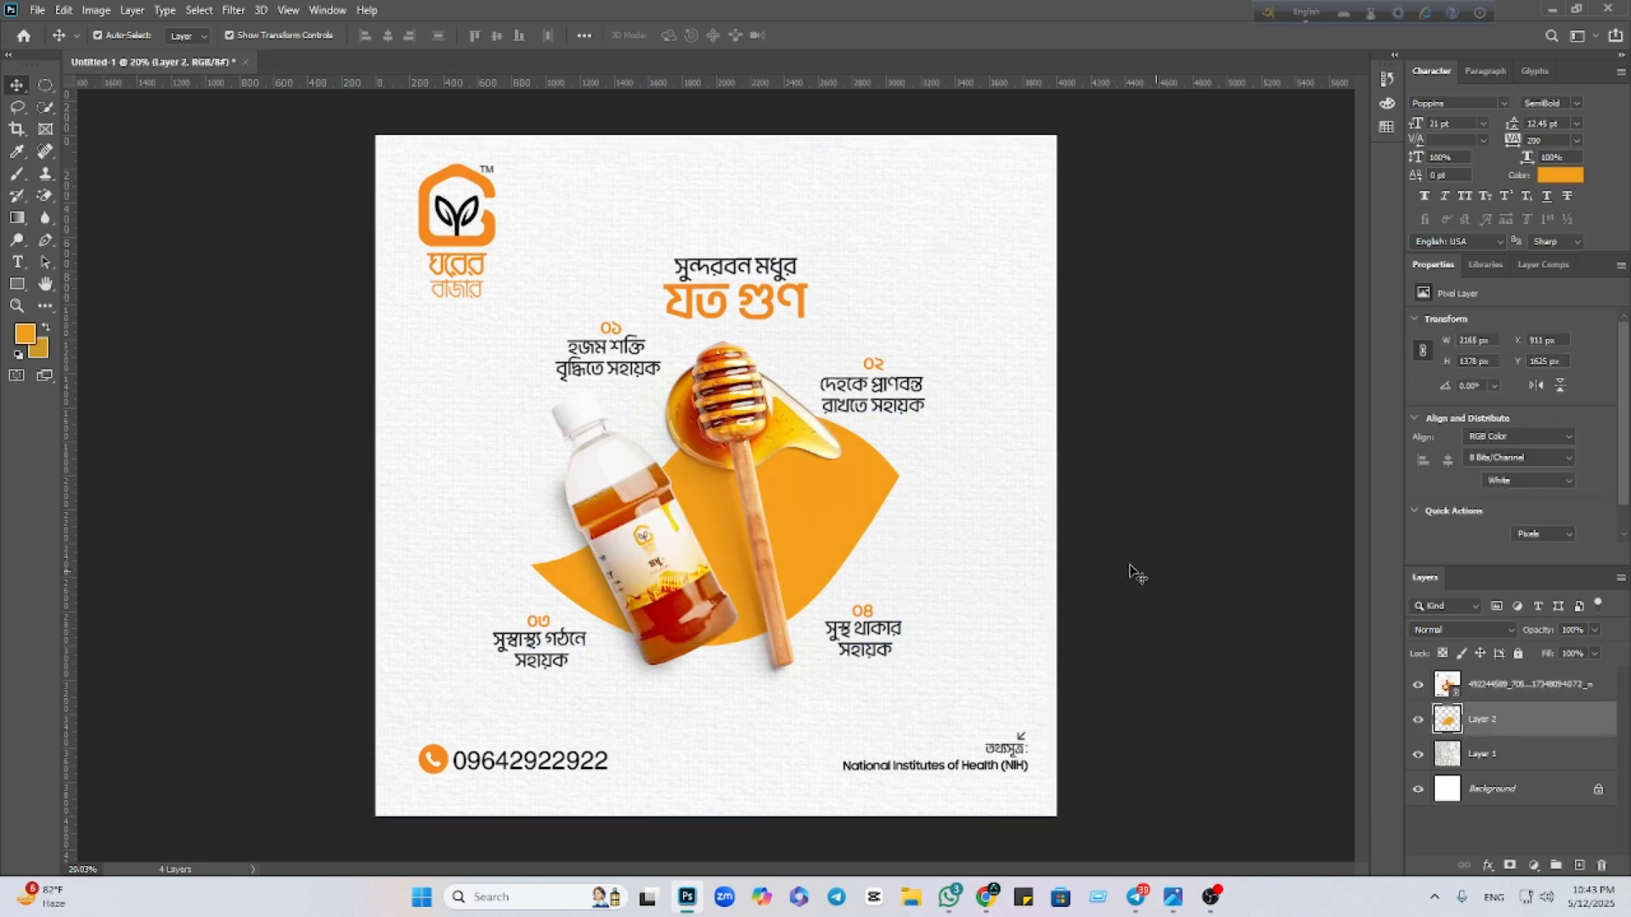
Place Embedded the honey dipper image from Downloads into the poster
left_click(38, 14)
left_click(90, 341)
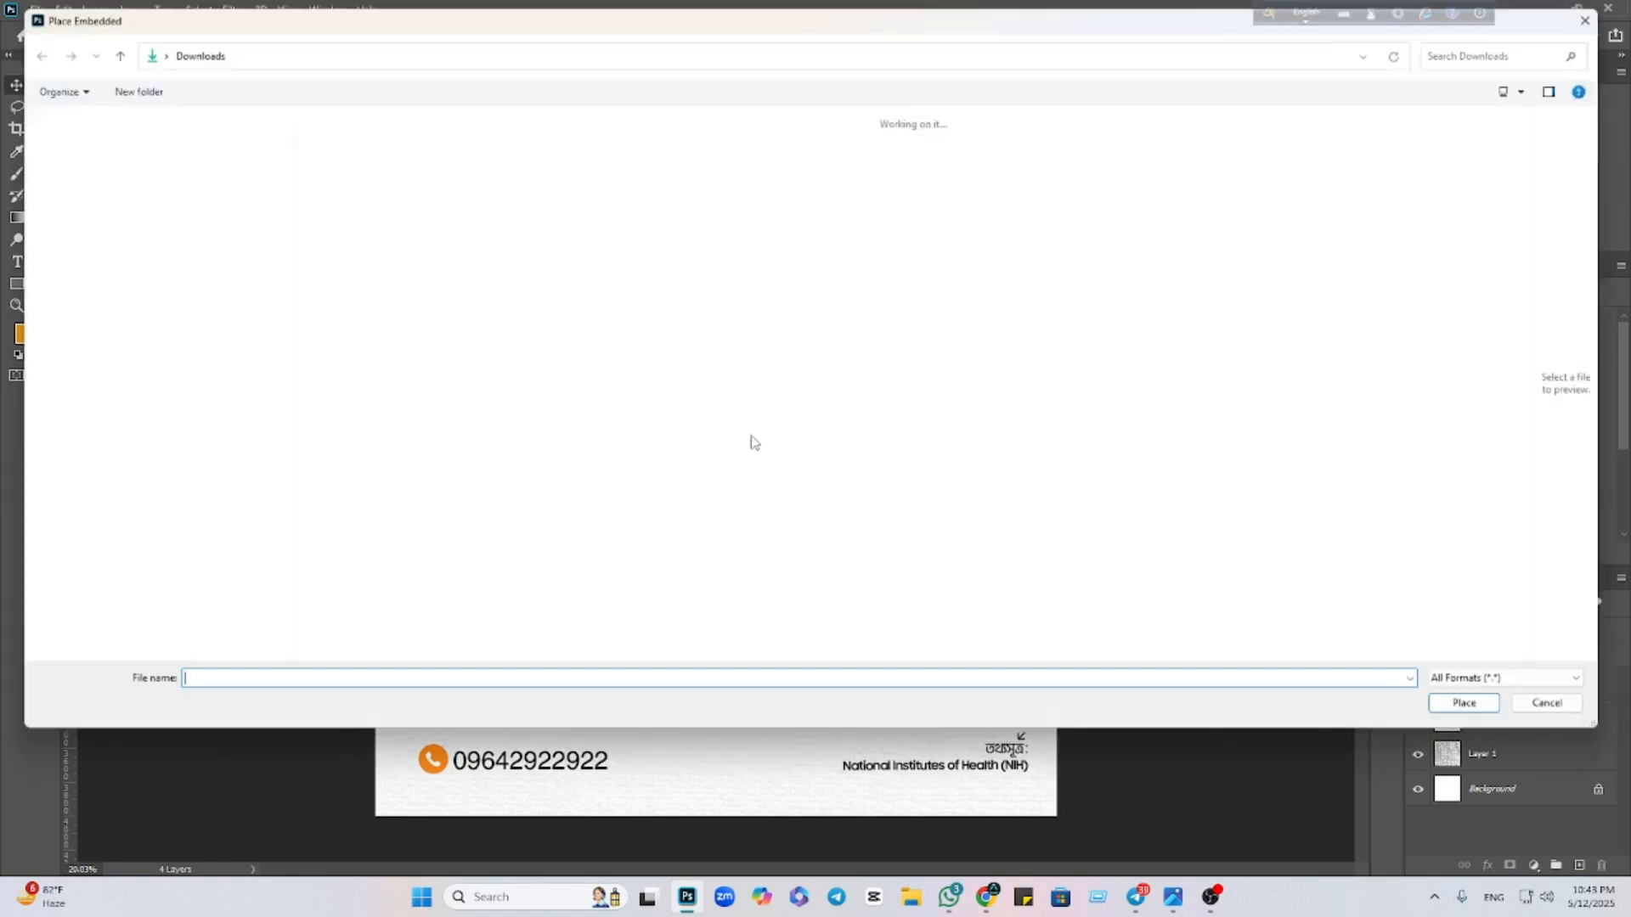
scroll(1096, 562, "down", 15)
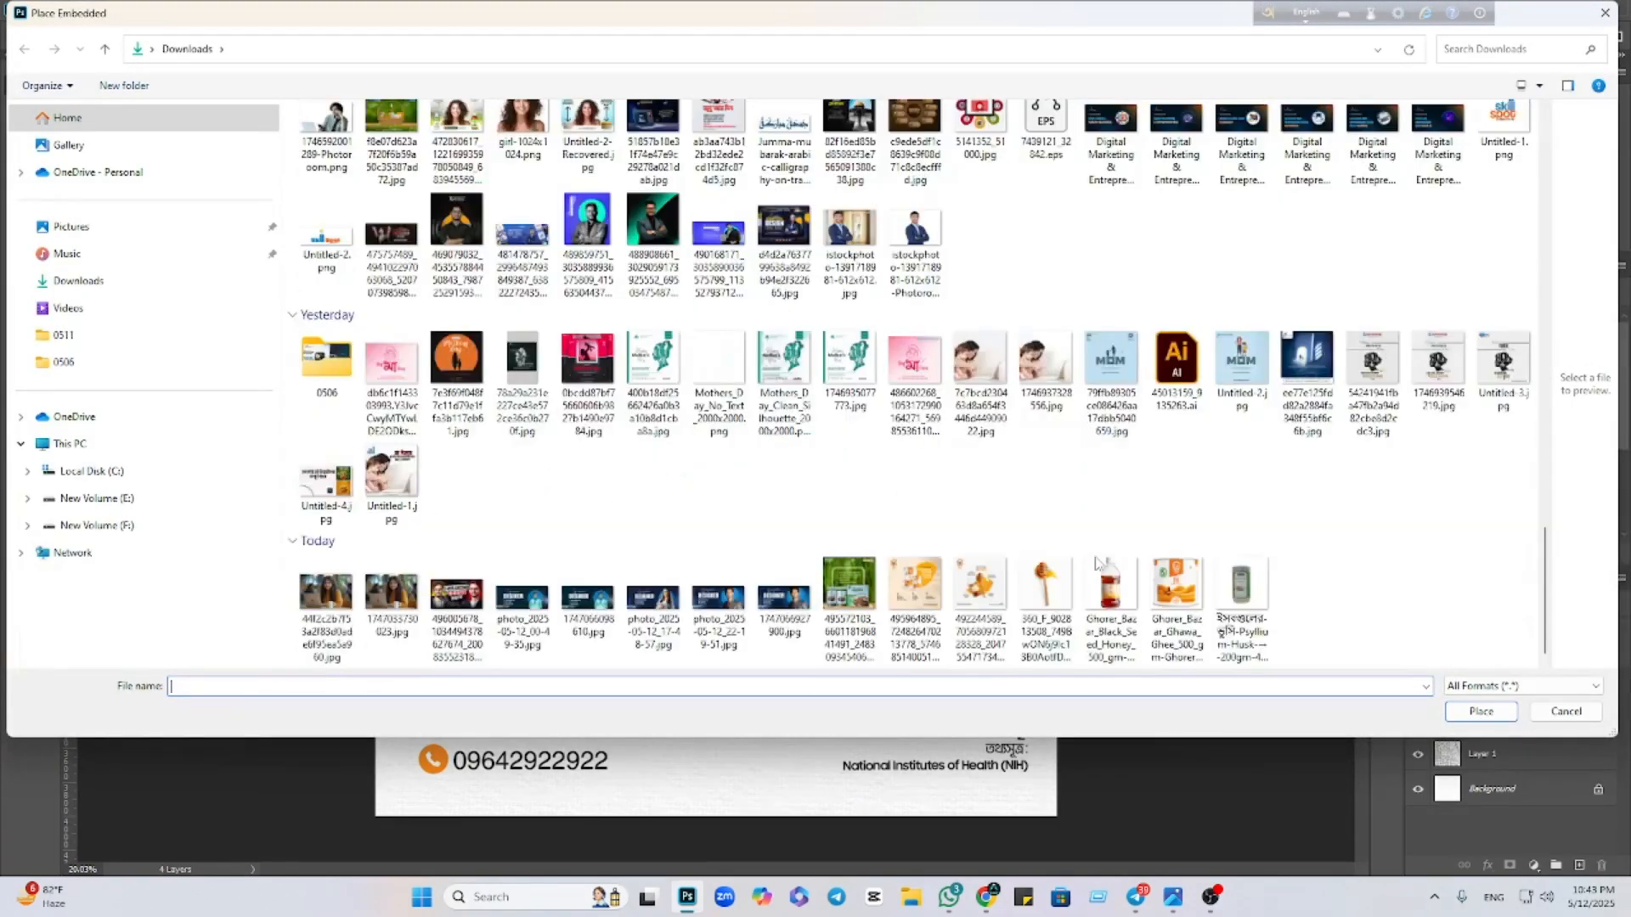
left_click(1046, 599)
left_click(1480, 711)
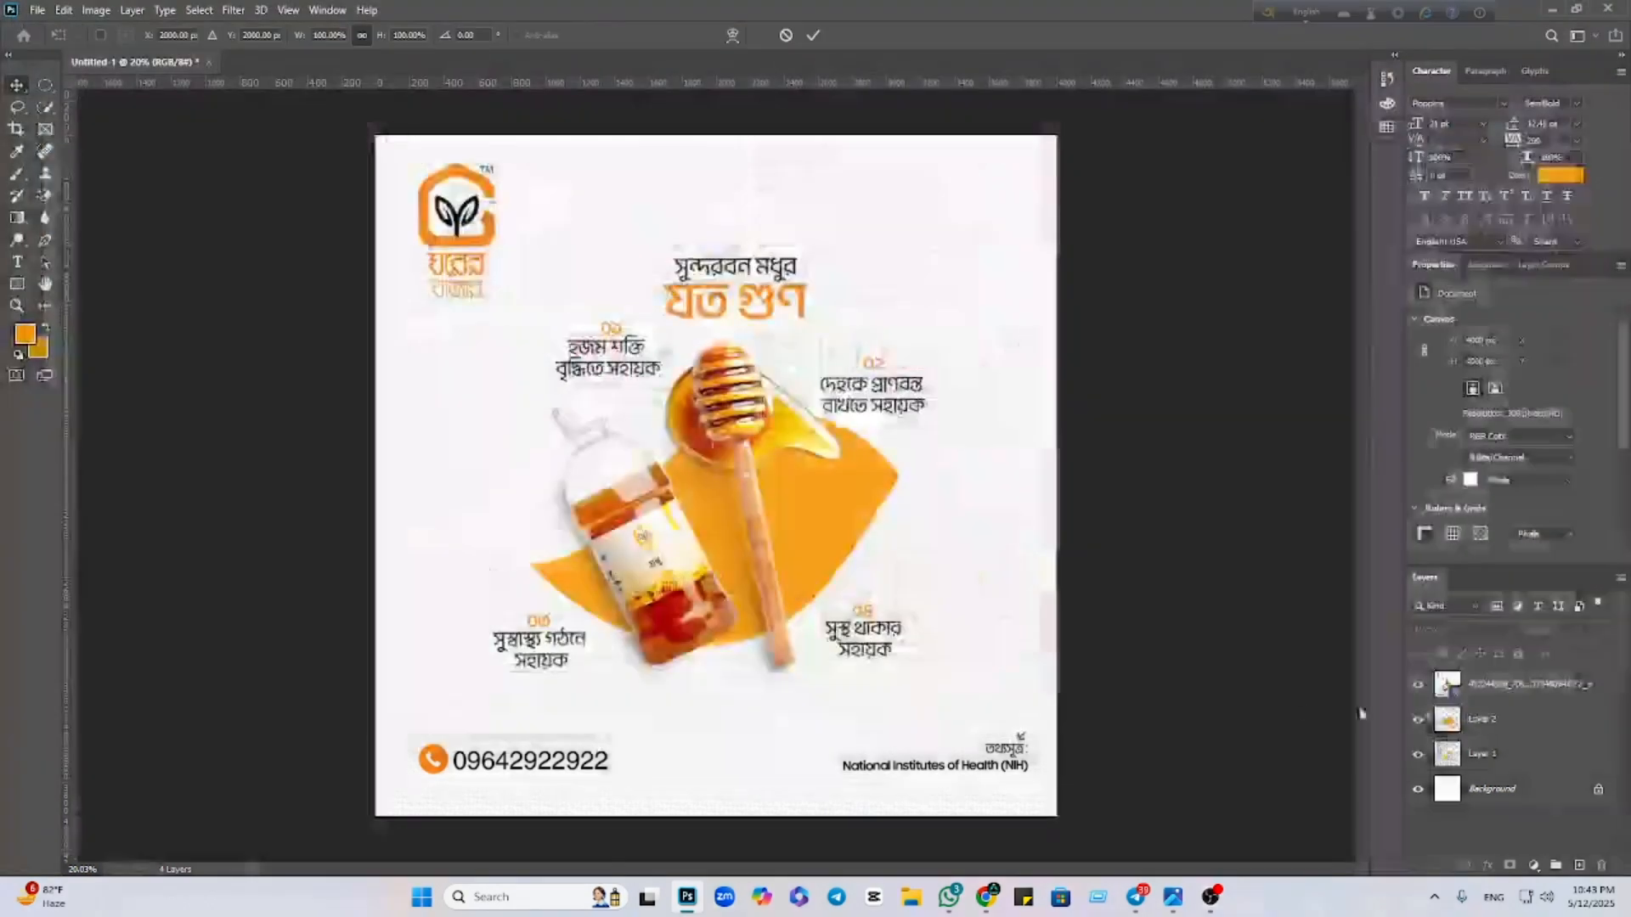
key("Return")
Convert the dipper layer to a Smart Object and enlarge it over the poster's centre
right_click(1550, 685)
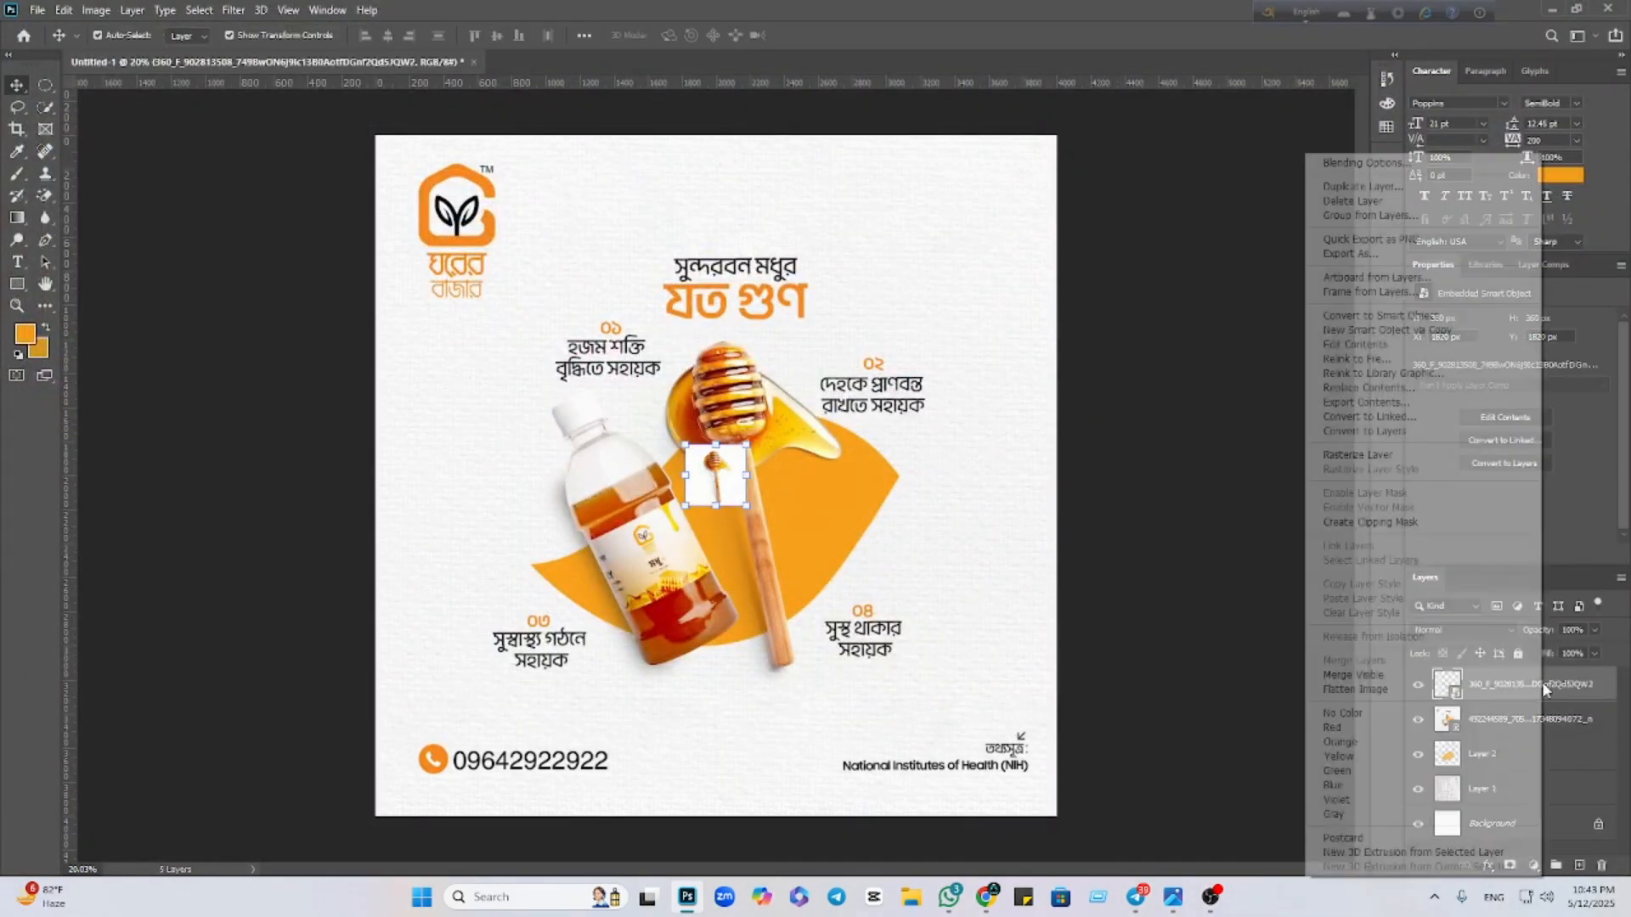
left_click(1410, 320)
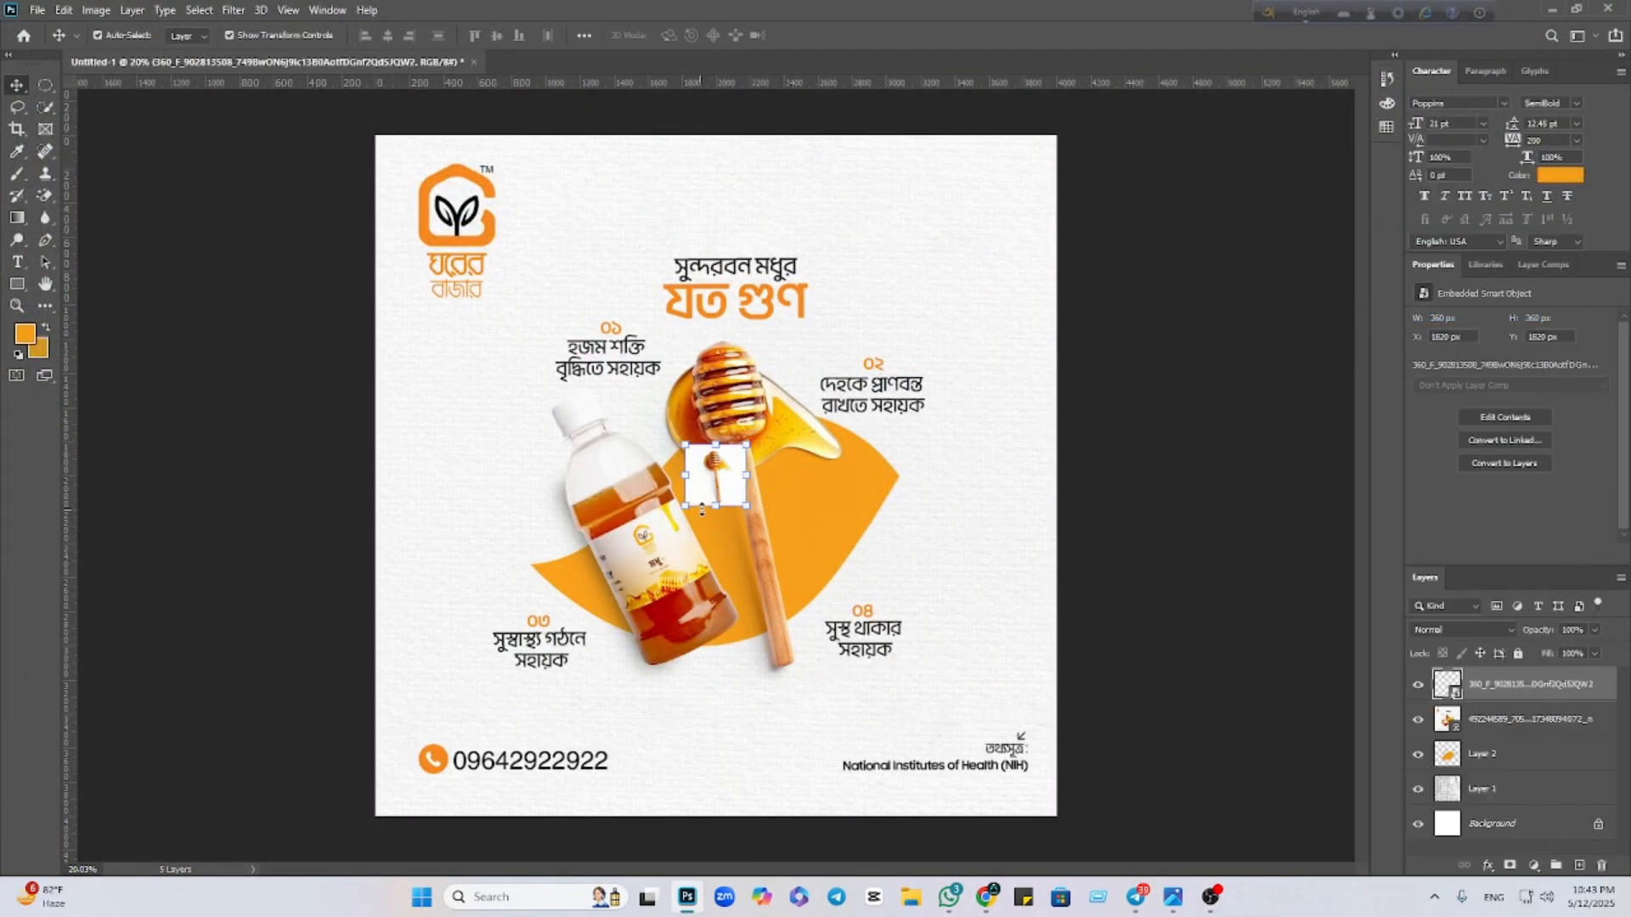
left_click_drag(716, 512, 722, 796)
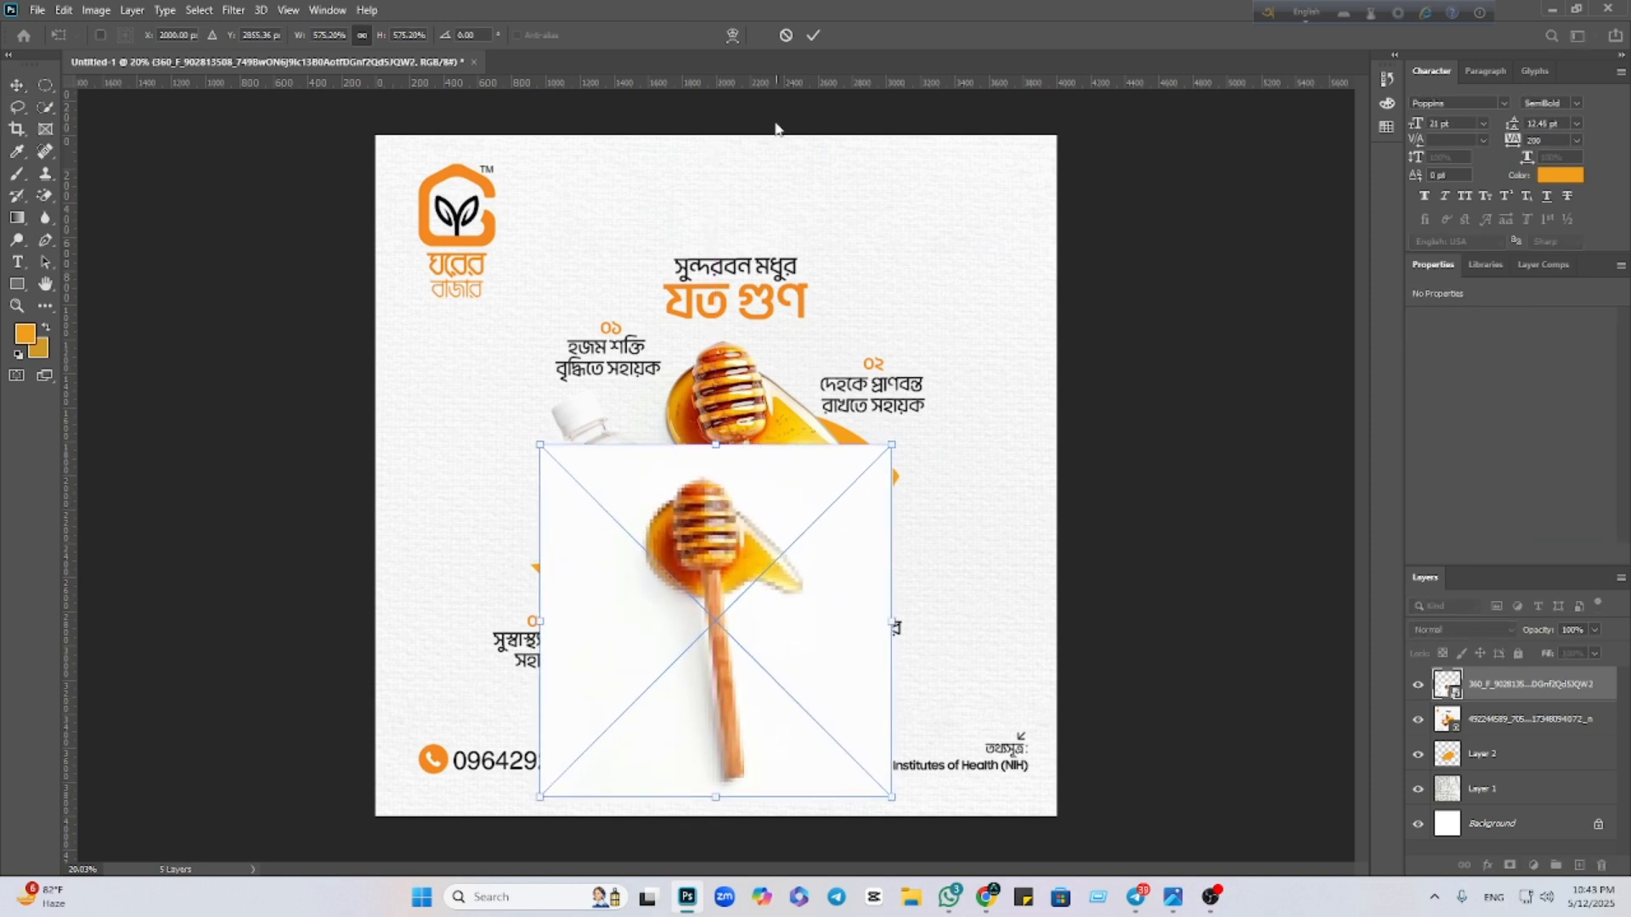
left_click_drag(752, 582, 743, 453)
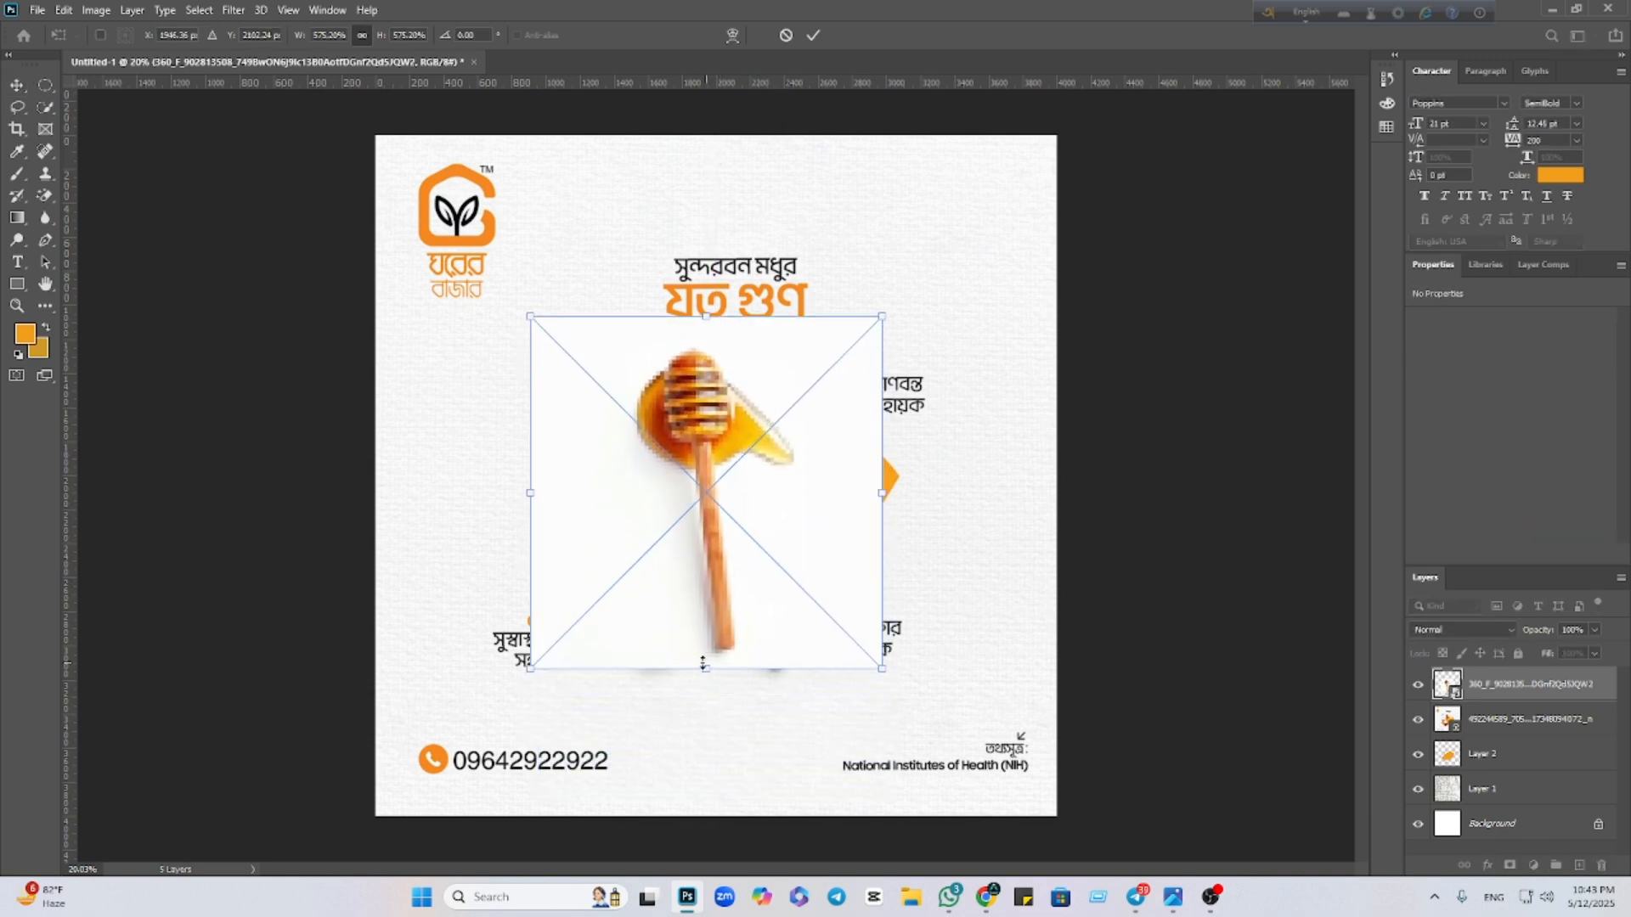
left_click_drag(703, 663, 707, 737)
left_click(815, 35)
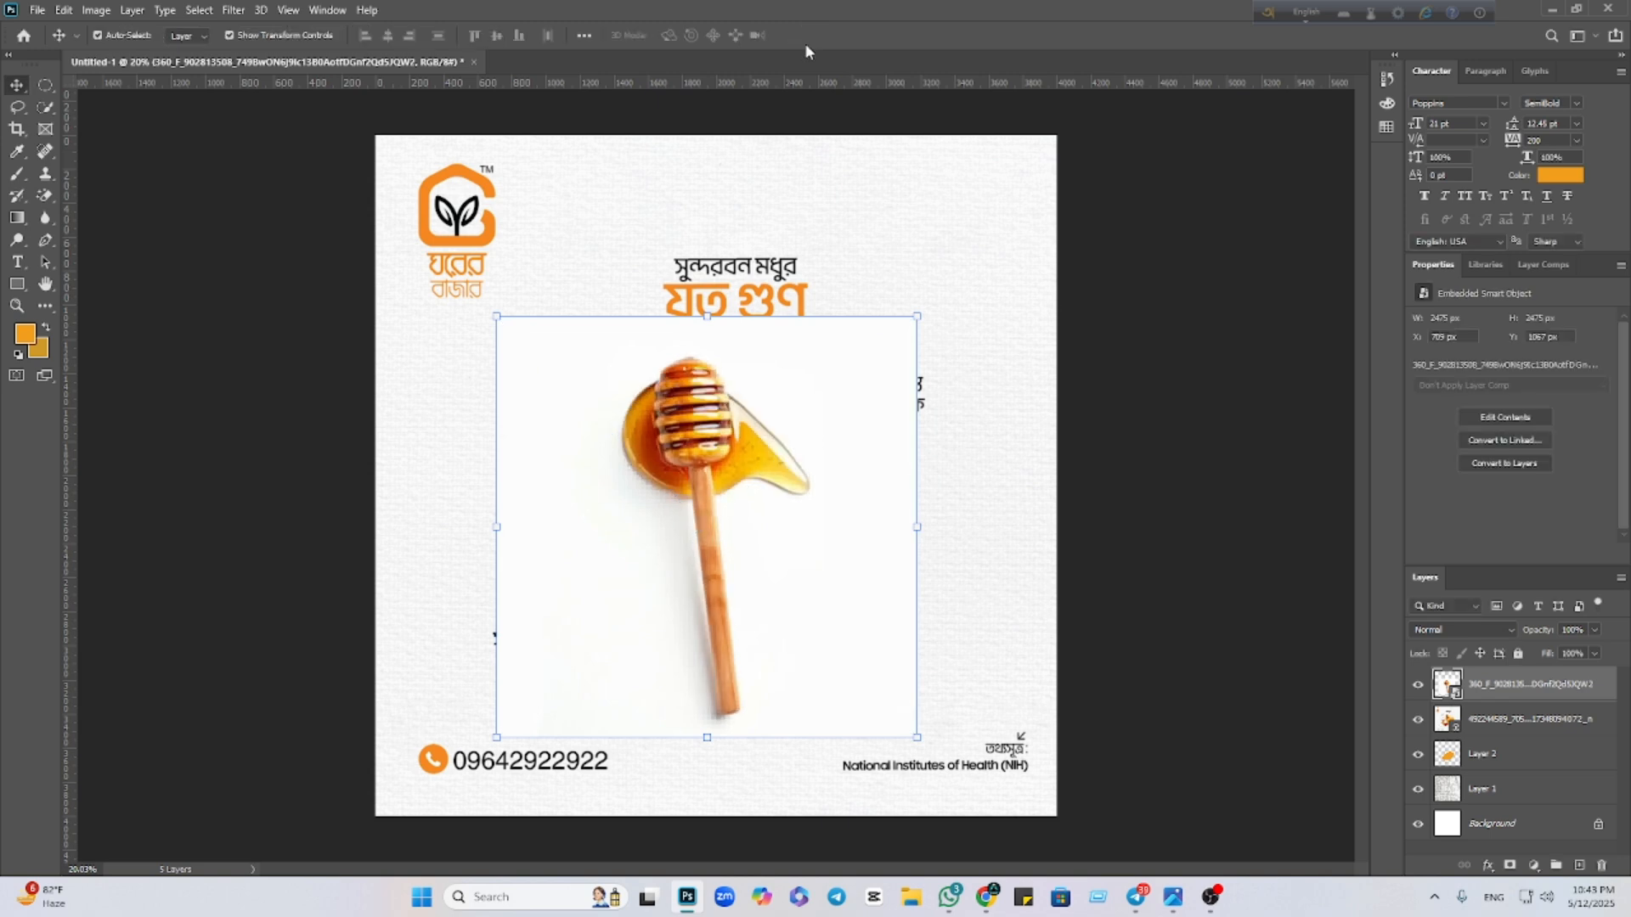
left_click(45, 196)
Rasterize the dipper layer and Magic-Erase the white background beside the stick
left_click(797, 369)
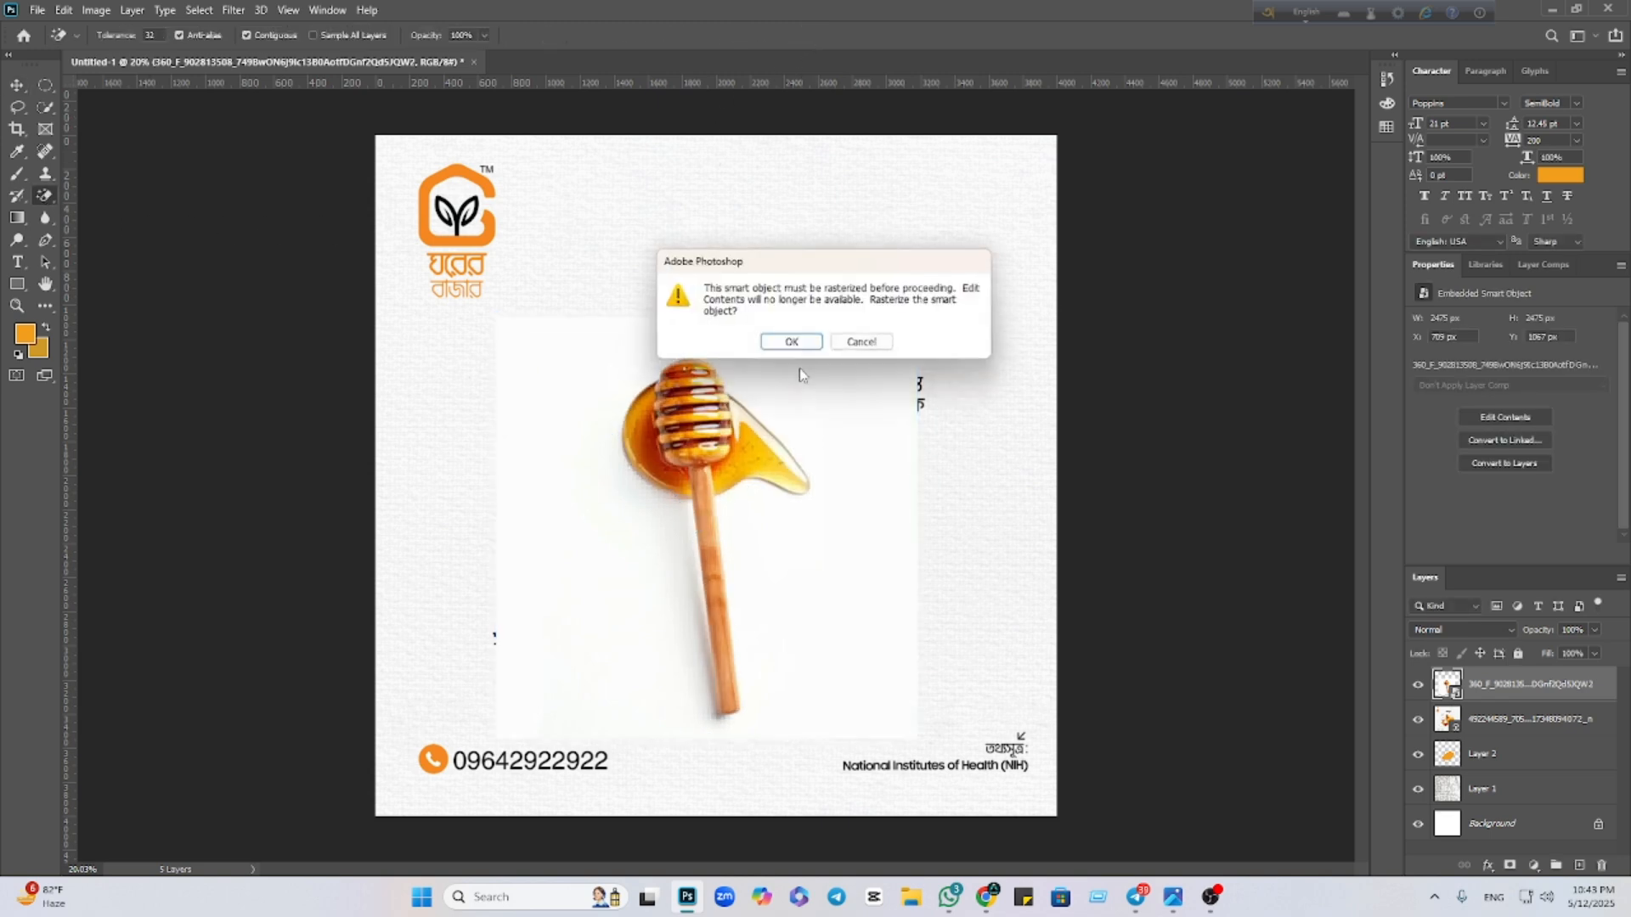
left_click(790, 341)
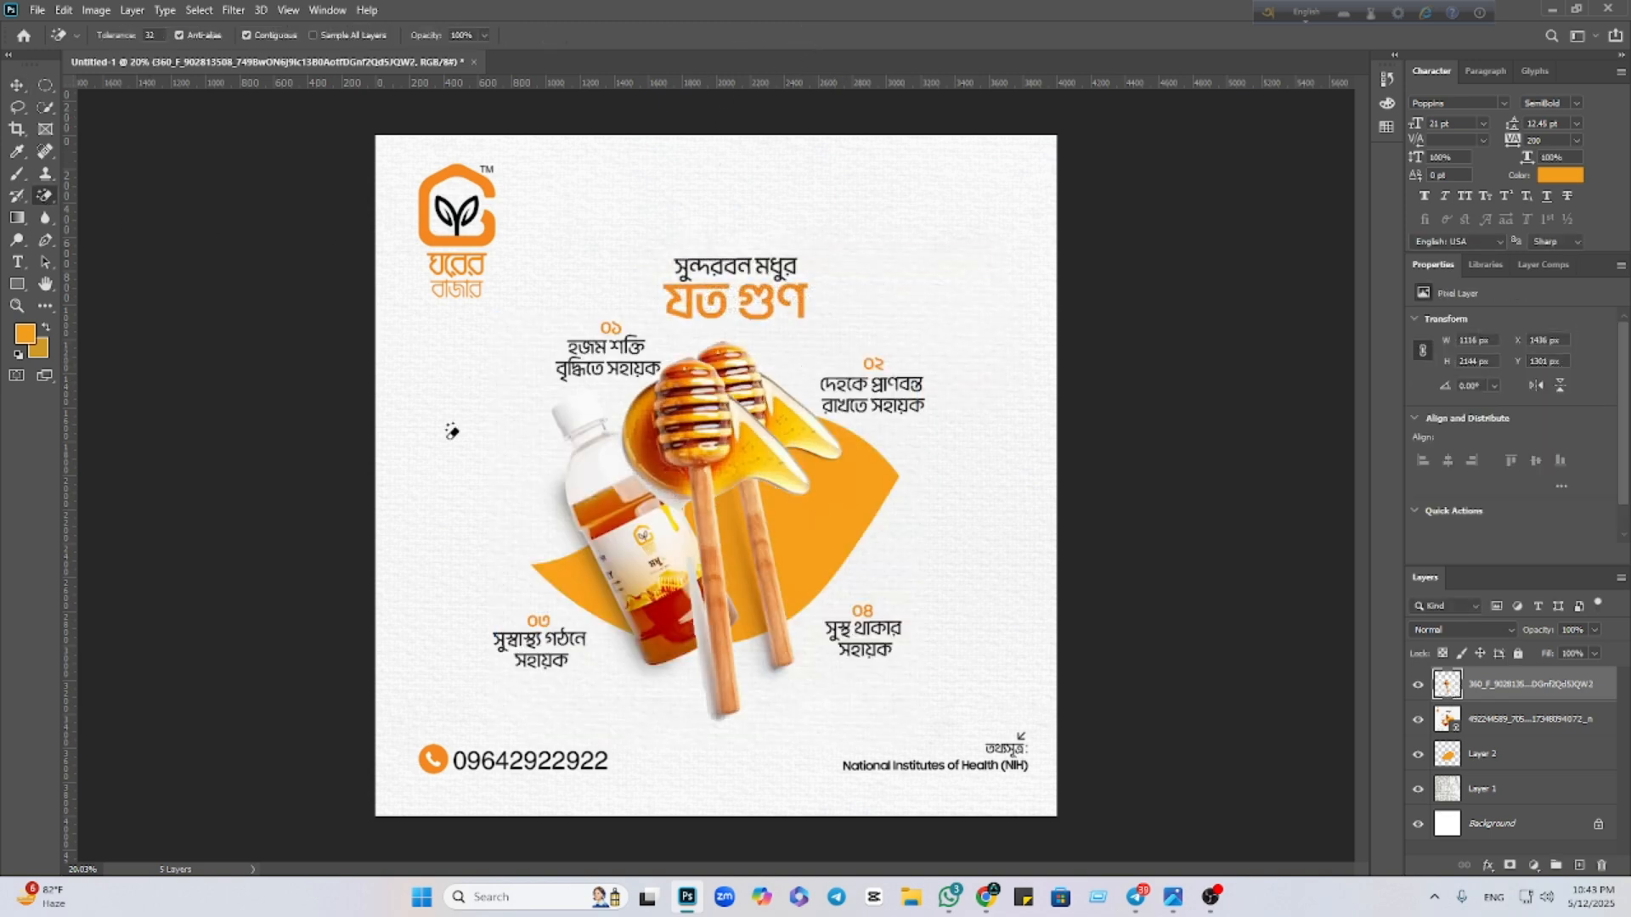
left_click(710, 656)
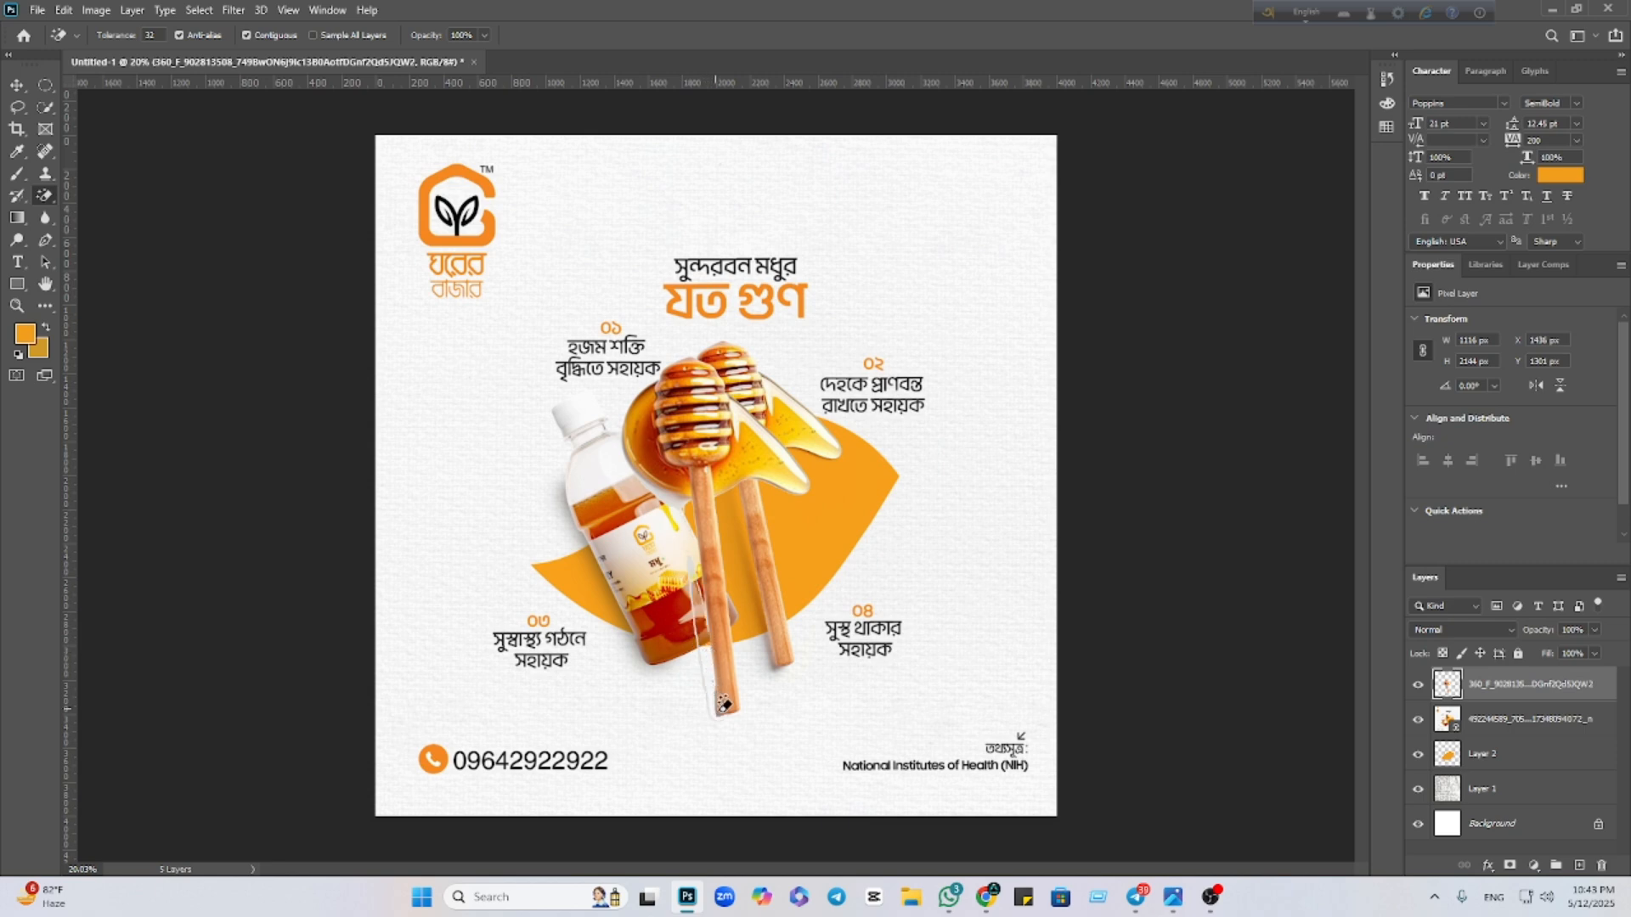
left_click_drag(780, 725, 938, 545)
mouse_move(669, 588)
left_mouse_down()
mouse_move(970, 597)
mouse_move(629, 601)
left_mouse_up()
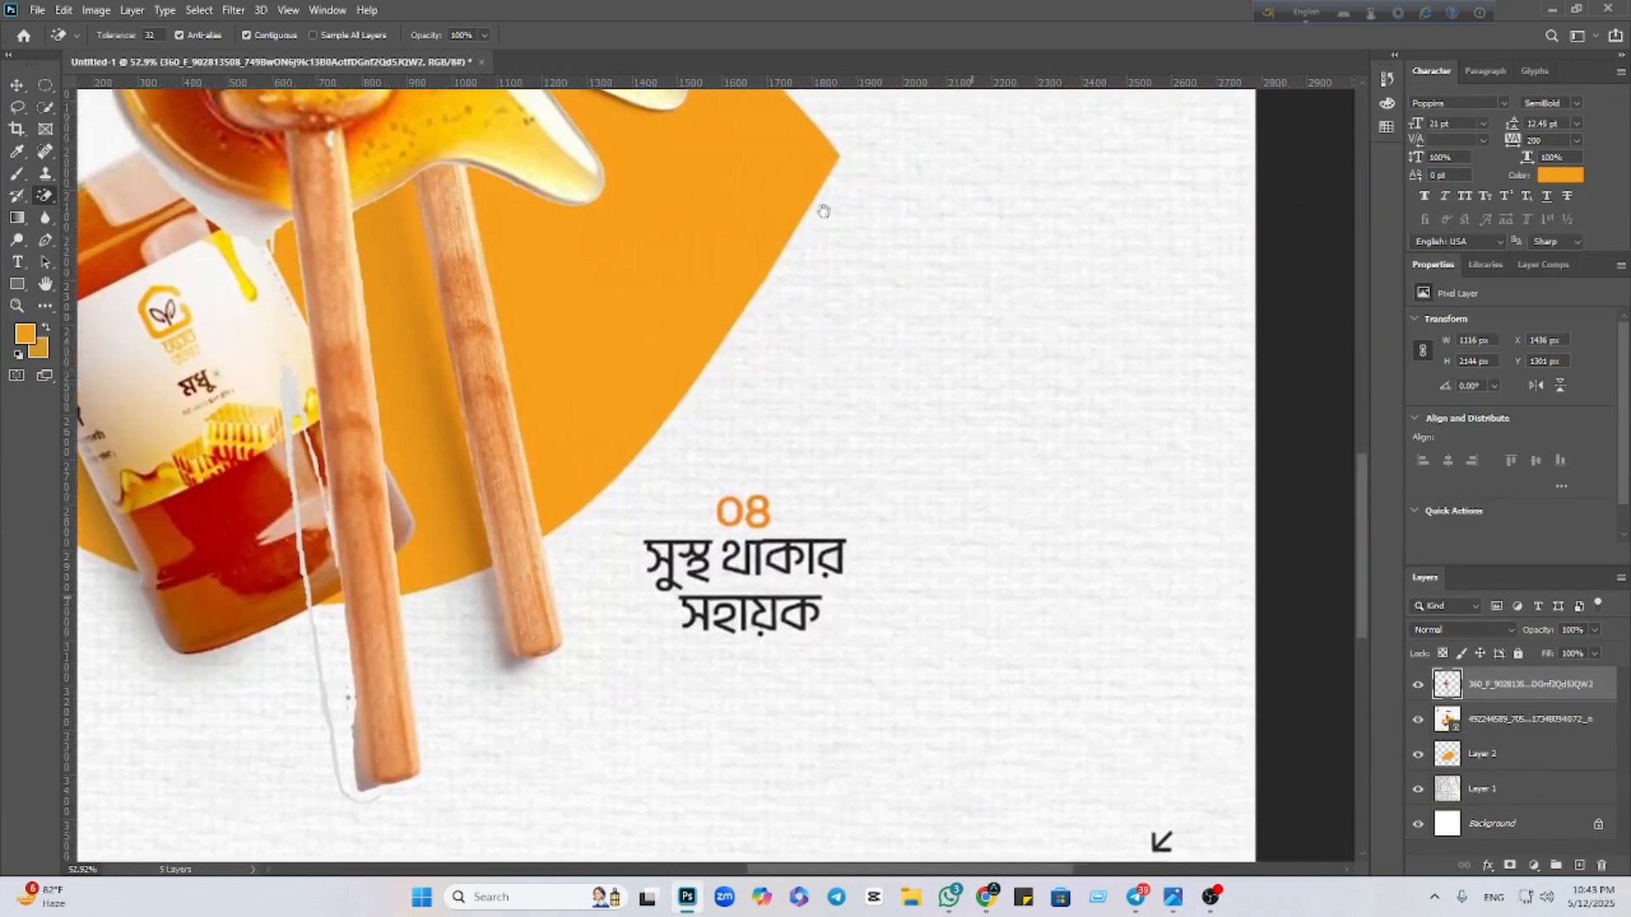
left_click_drag(990, 368, 1299, 421)
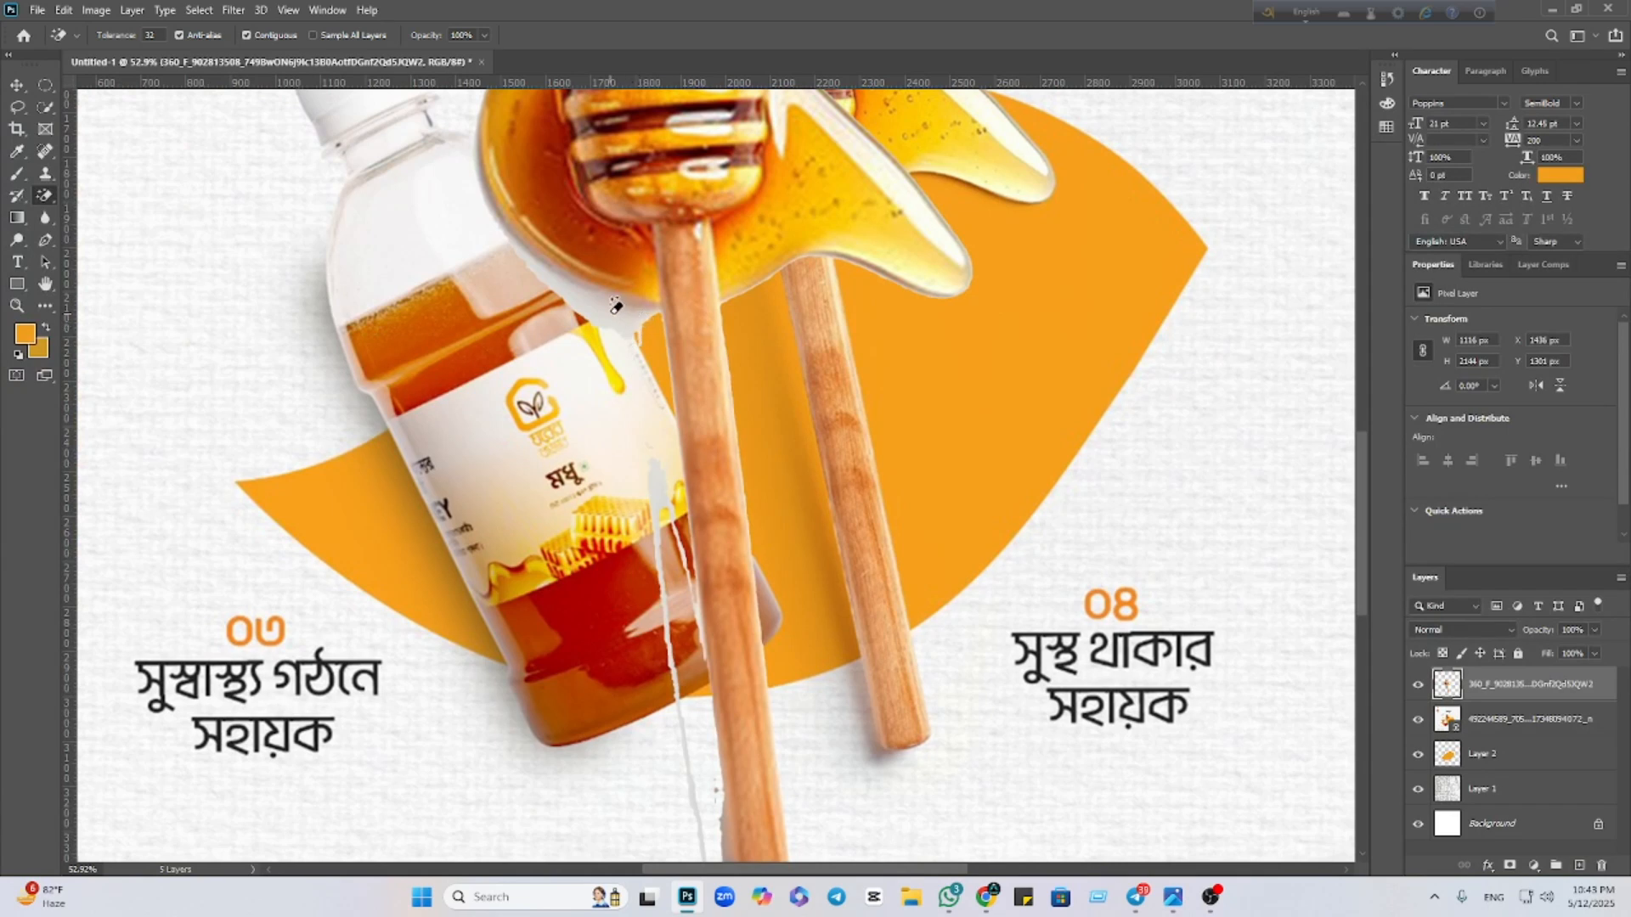
Erase the white halos around the honey bowl and drip, then undo all the erasing
left_click(614, 305)
left_click(639, 295)
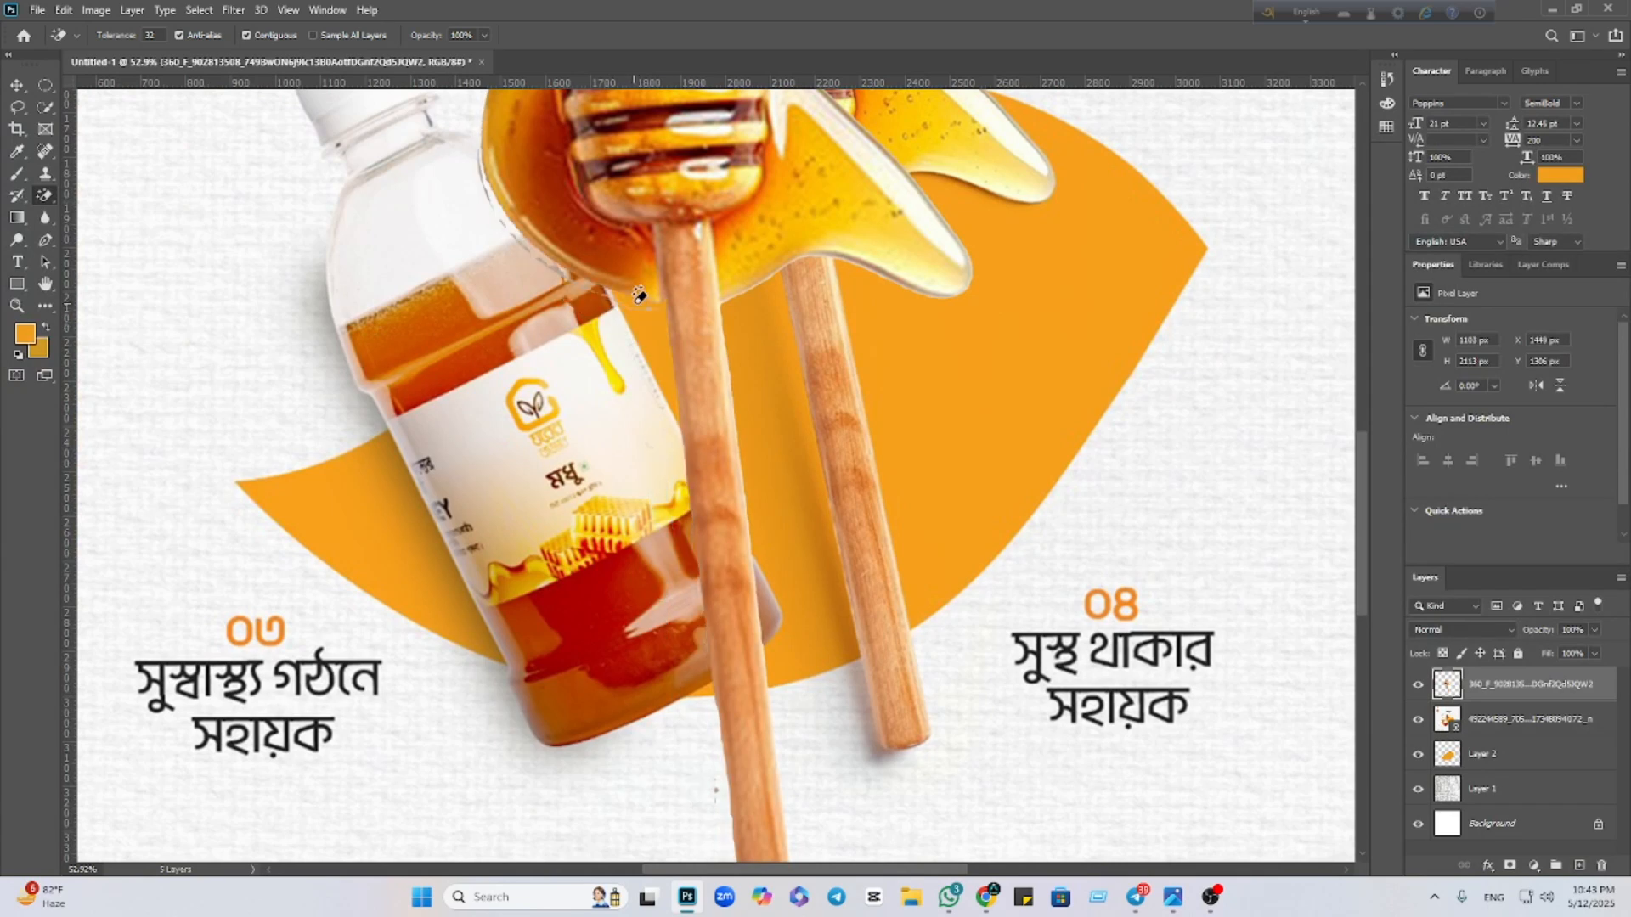
left_click(559, 272)
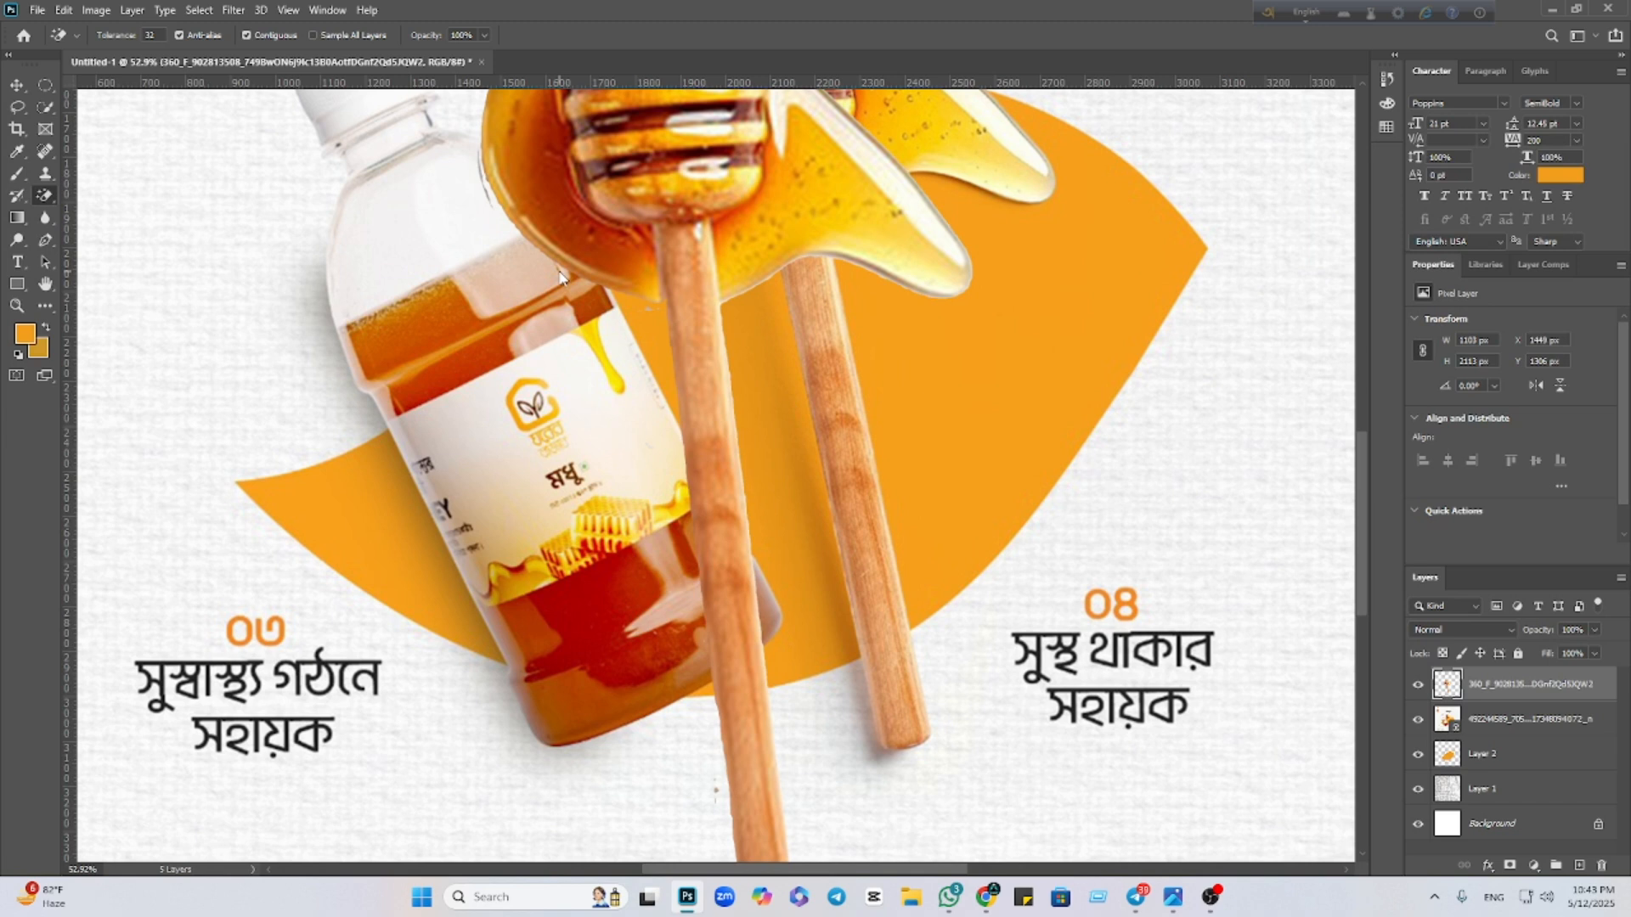
left_click(897, 276)
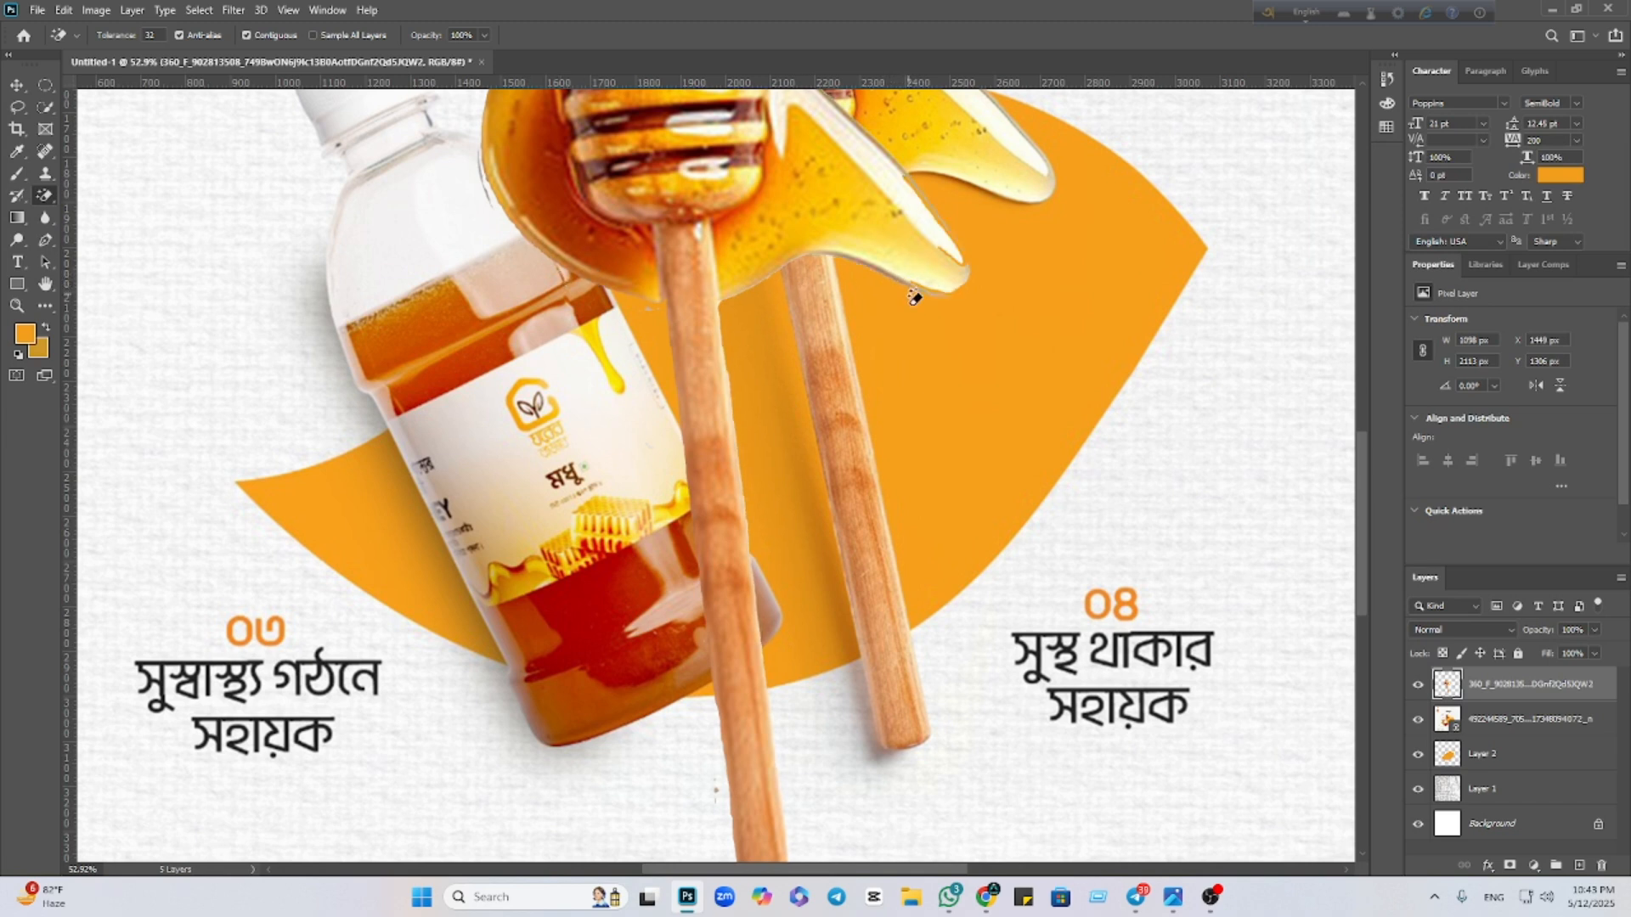
key("ctrl+z")
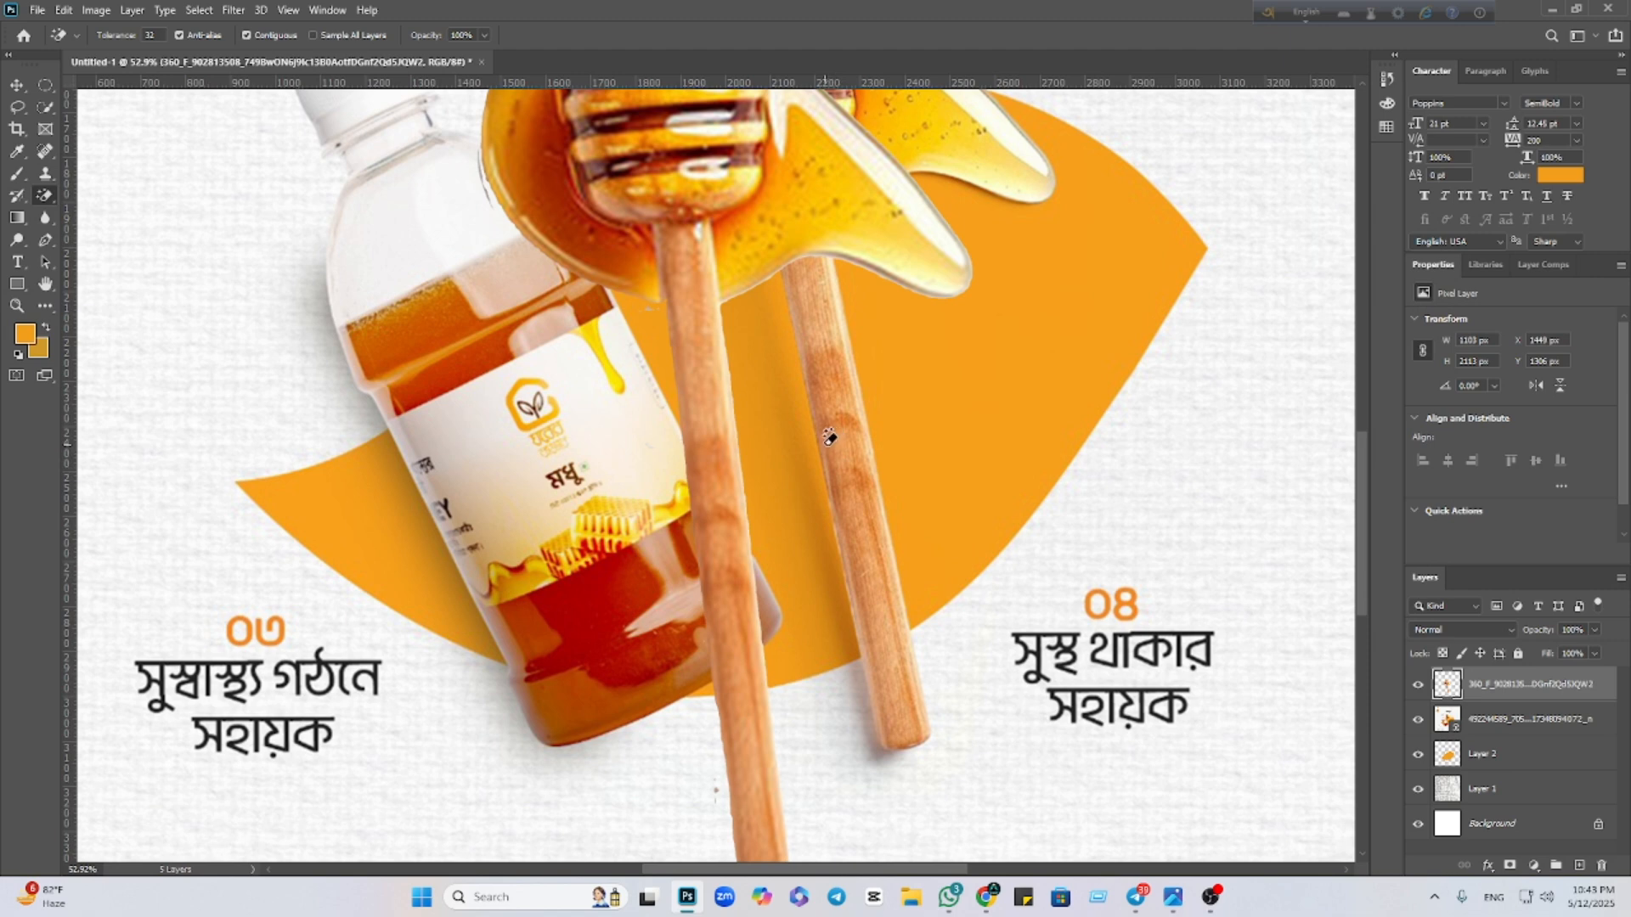
scroll(787, 437, "down", 3)
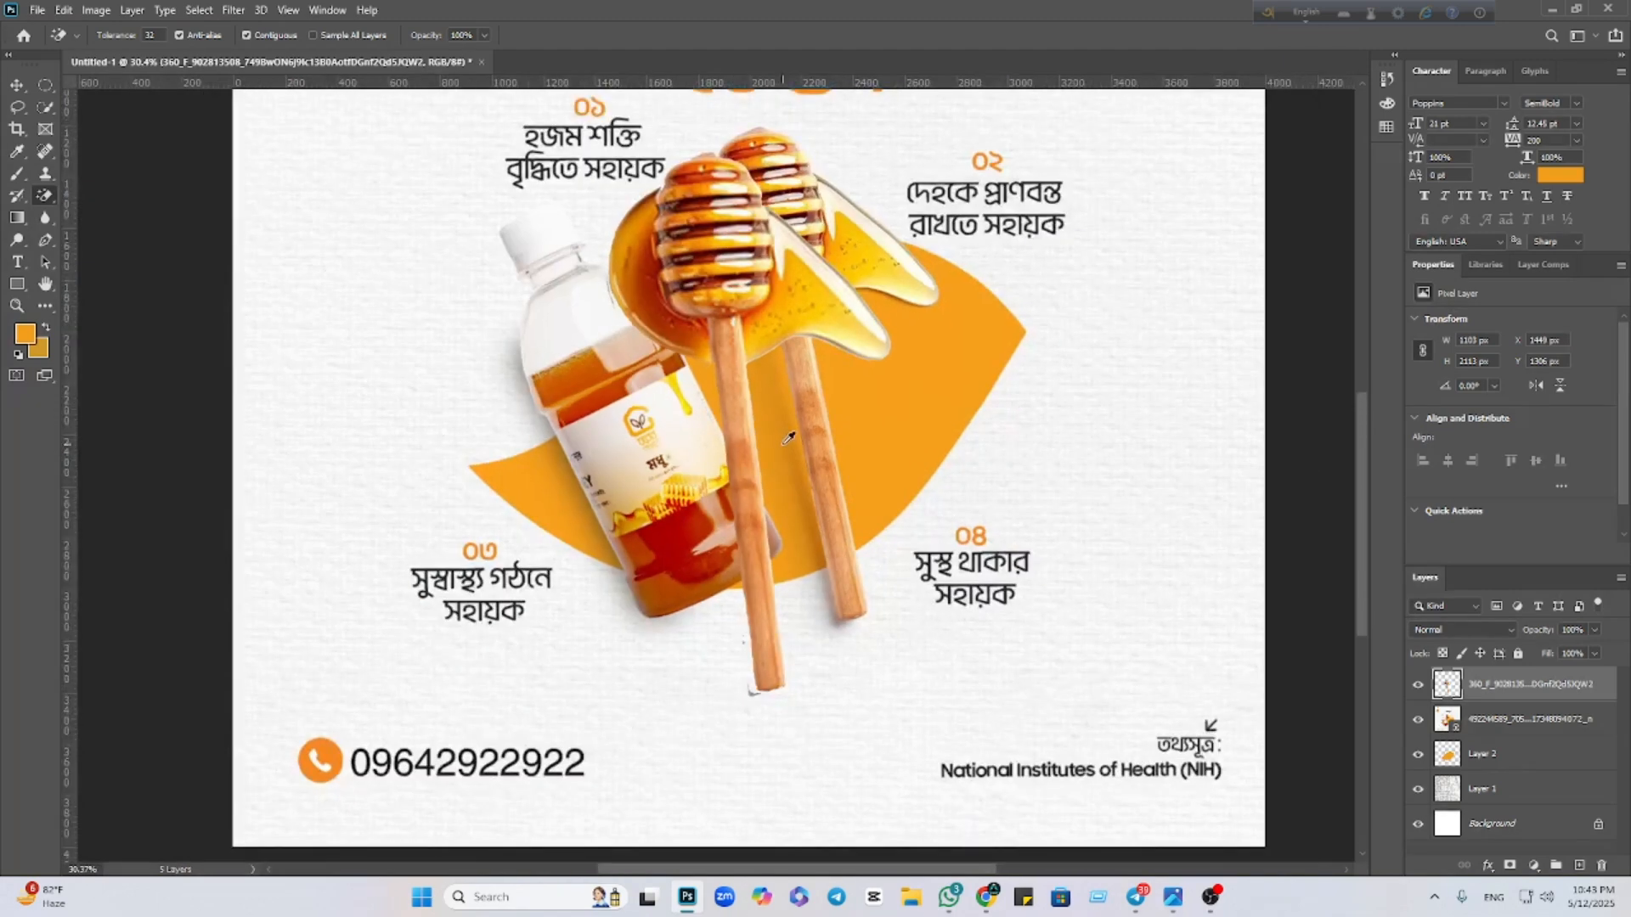
key("ctrl+z")
key("ctrl+z")
key("ctrl+z")
key("ctrl+z")
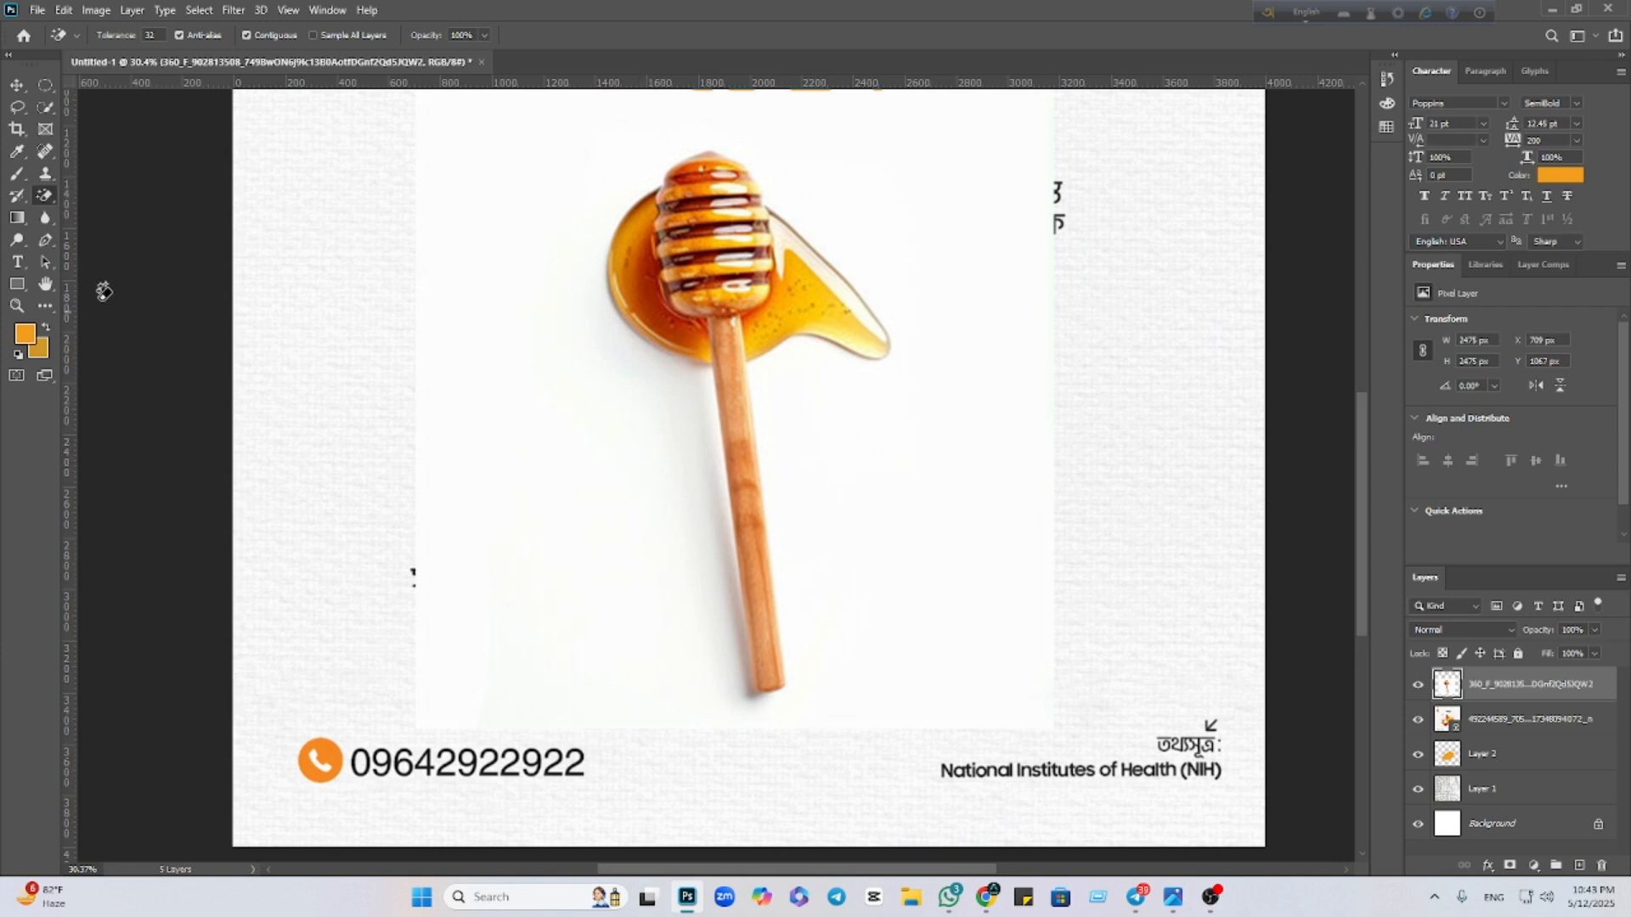
Try selecting the dipper with Quick Selection and then a freehand Lasso
left_click(16, 85)
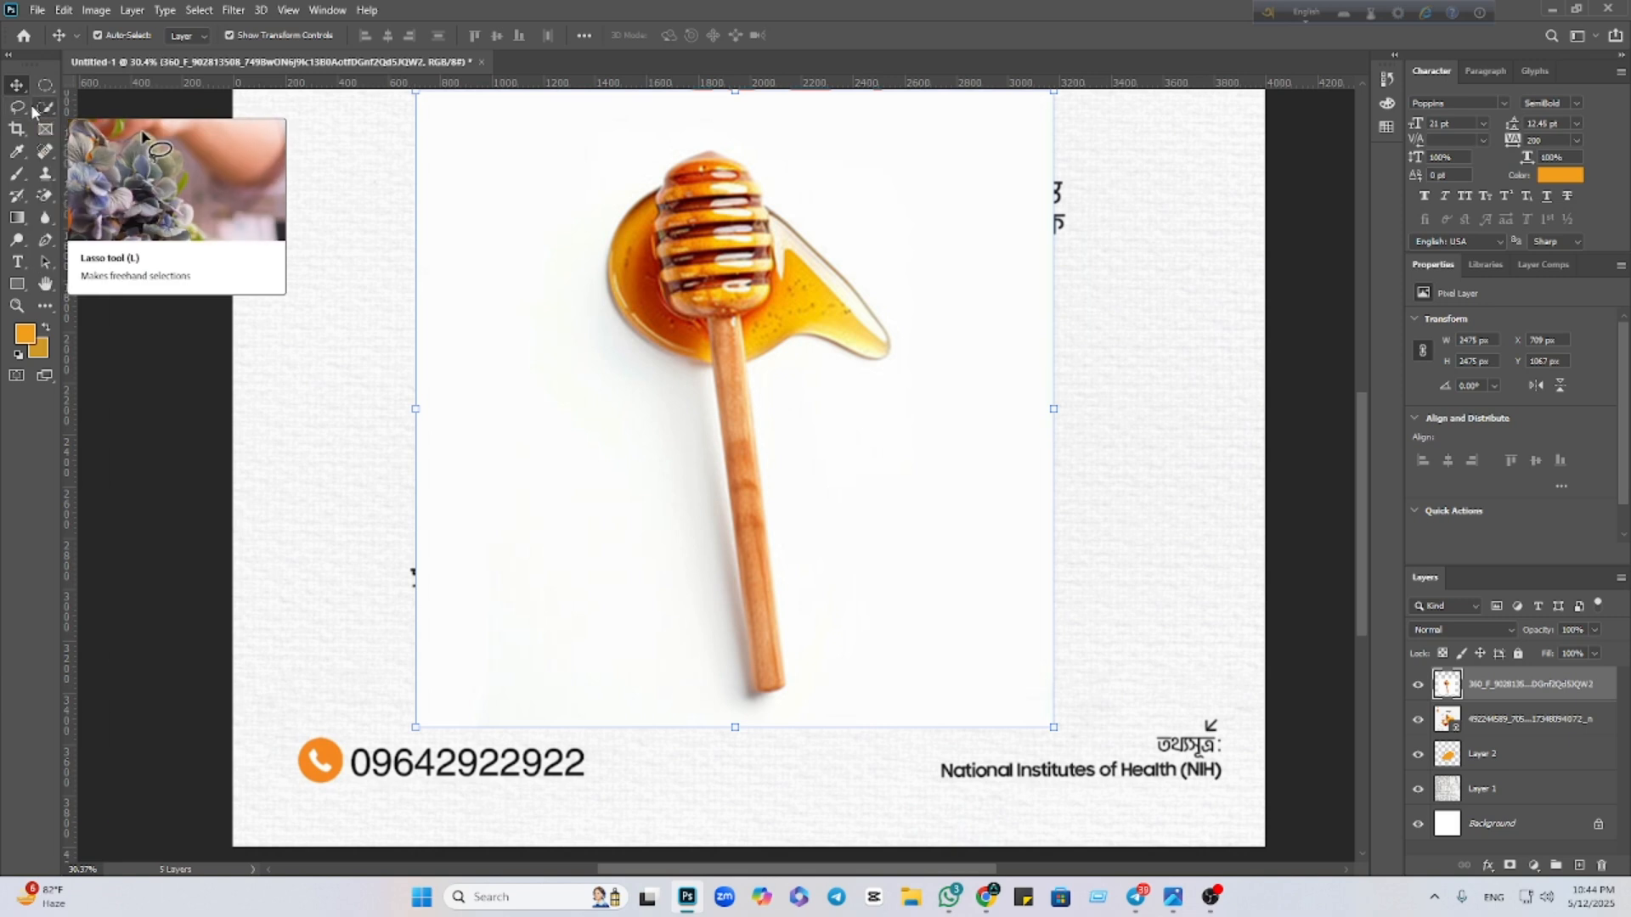
left_click(52, 108)
mouse_move(681, 181)
left_mouse_down()
mouse_move(672, 247)
mouse_move(747, 344)
mouse_move(739, 546)
left_mouse_up()
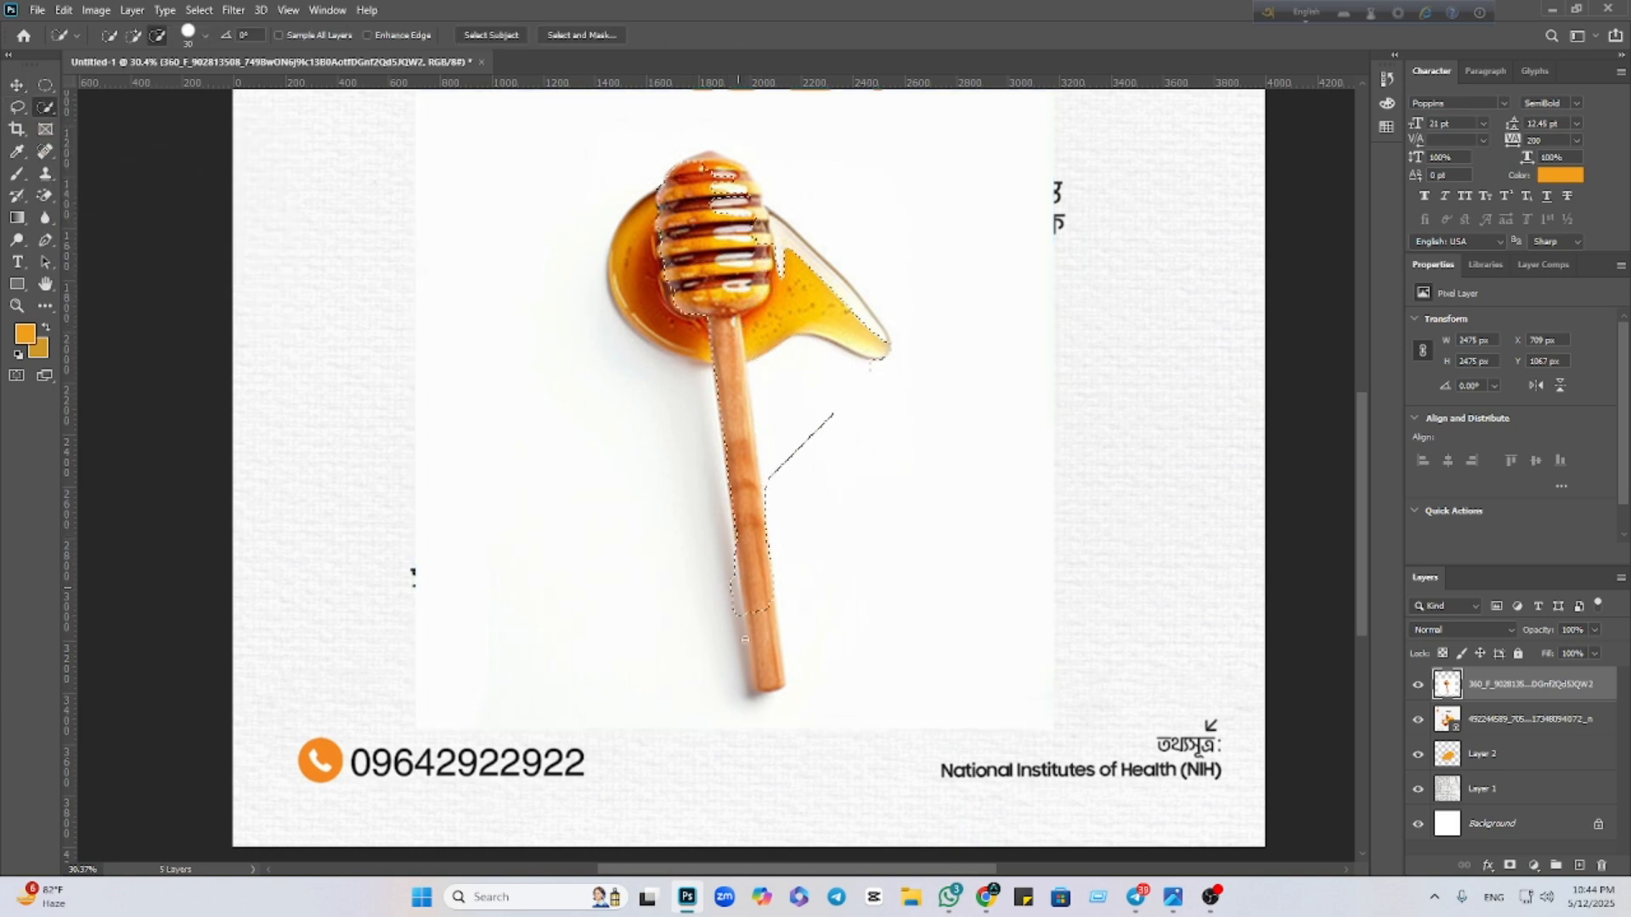
key("ctrl+d")
left_click(17, 108)
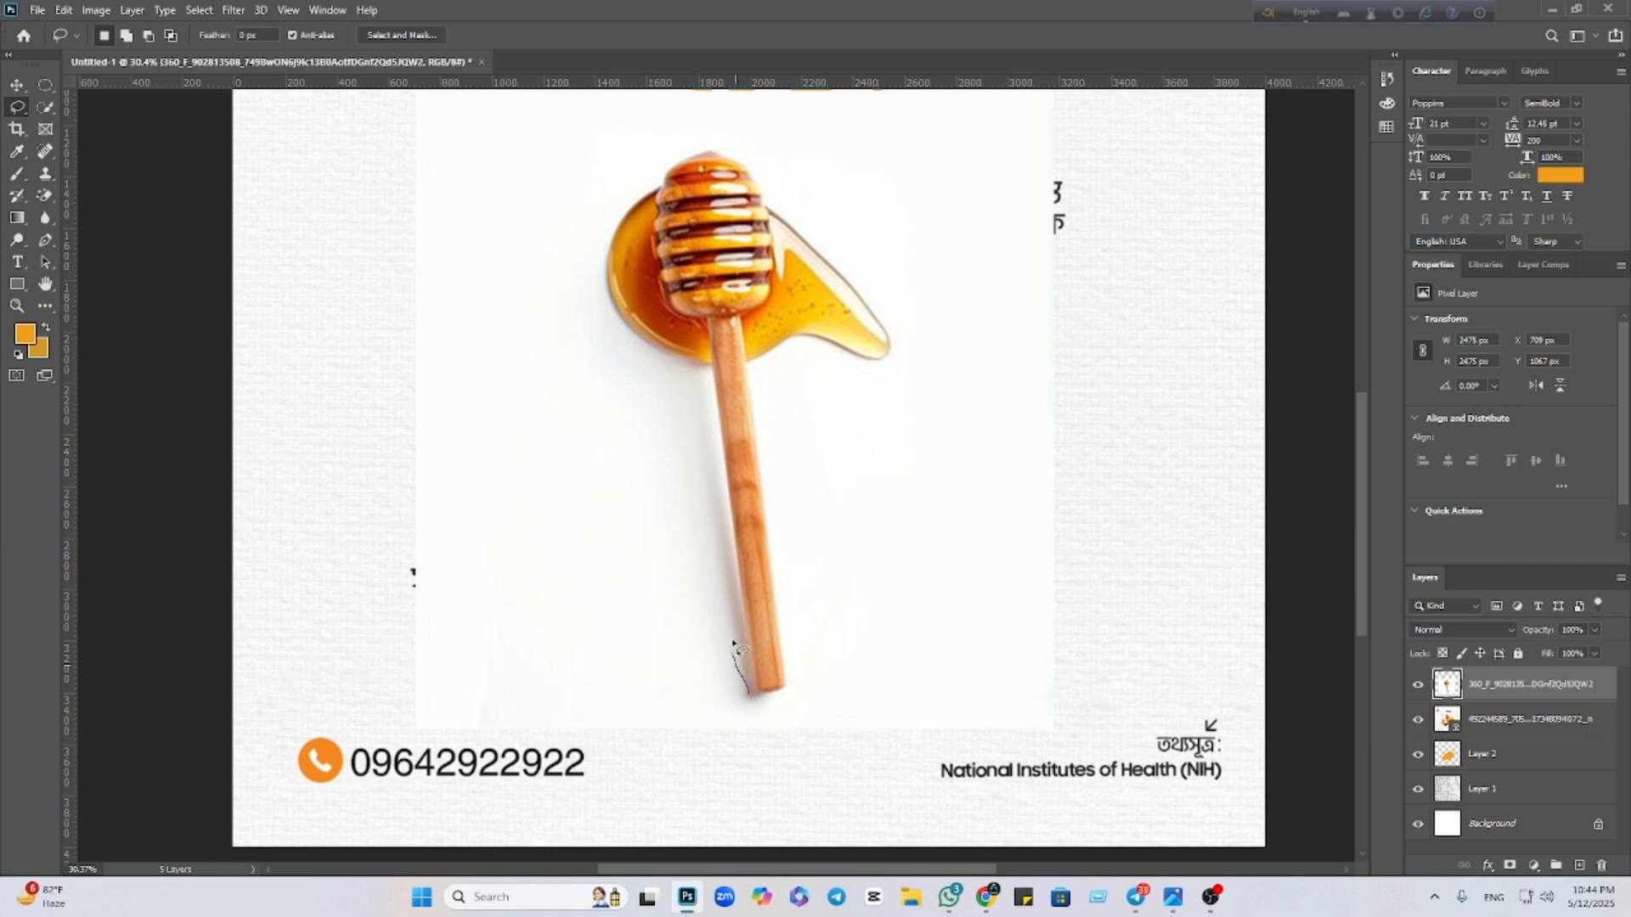
mouse_move(734, 643)
left_mouse_down()
mouse_move(702, 395)
mouse_move(617, 330)
mouse_move(602, 268)
mouse_move(615, 190)
mouse_move(707, 138)
mouse_move(756, 141)
mouse_move(865, 236)
mouse_move(915, 318)
mouse_move(923, 399)
mouse_move(797, 403)
mouse_move(836, 687)
mouse_move(743, 697)
left_mouse_up()
Use Select and Mask's Select Subject to select the dipper and accept it
left_click(401, 35)
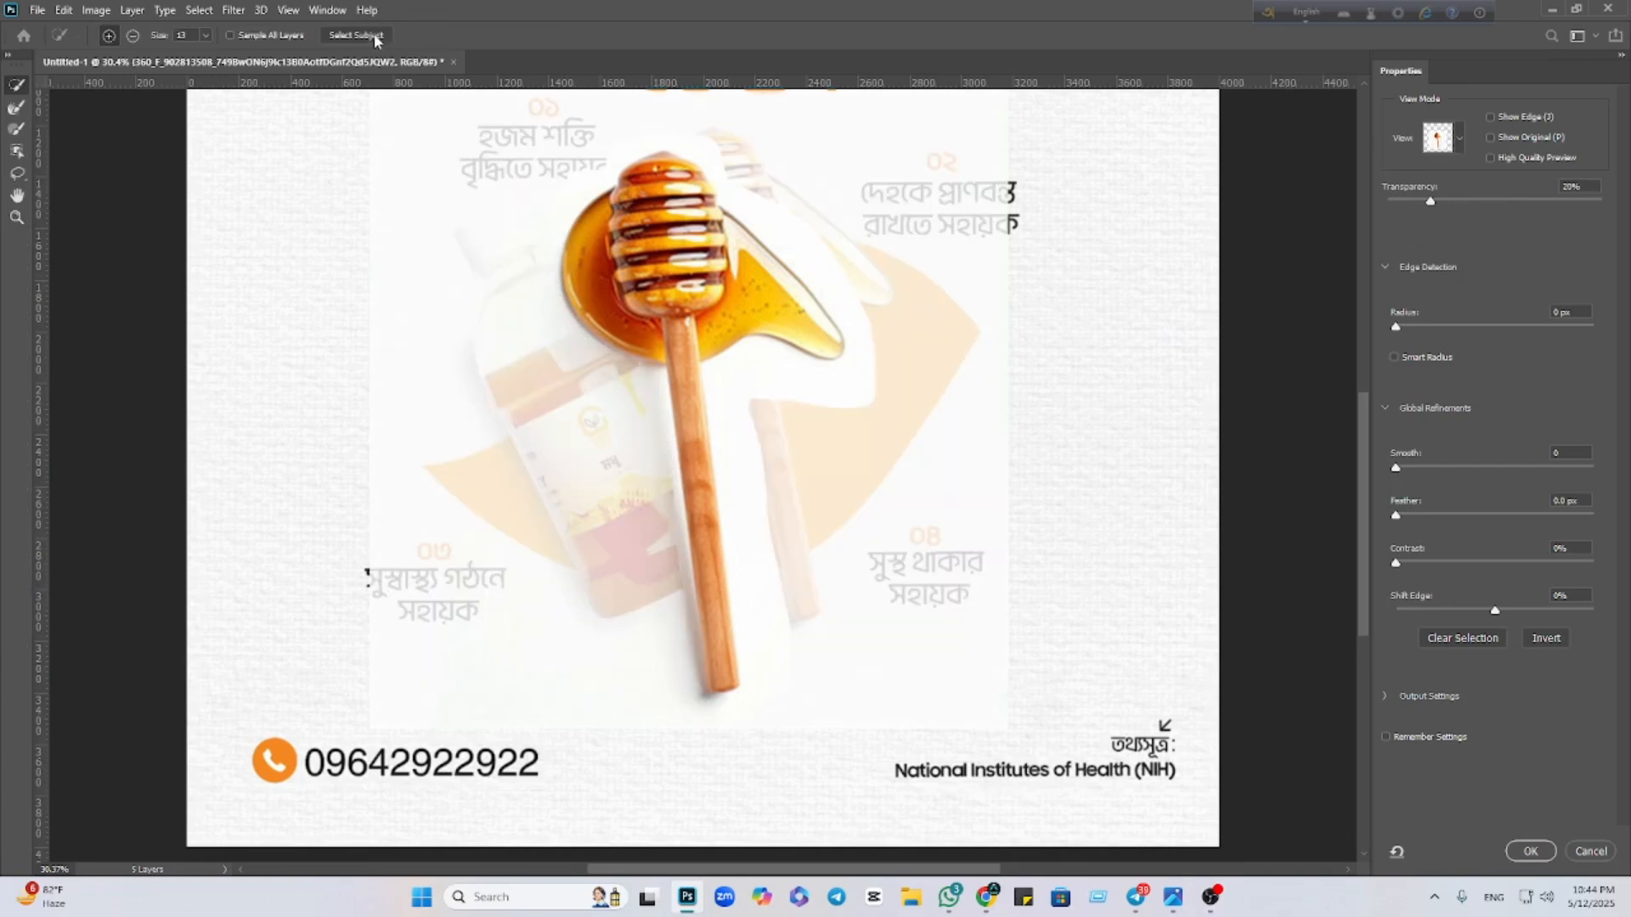
left_click(377, 40)
left_click(751, 329)
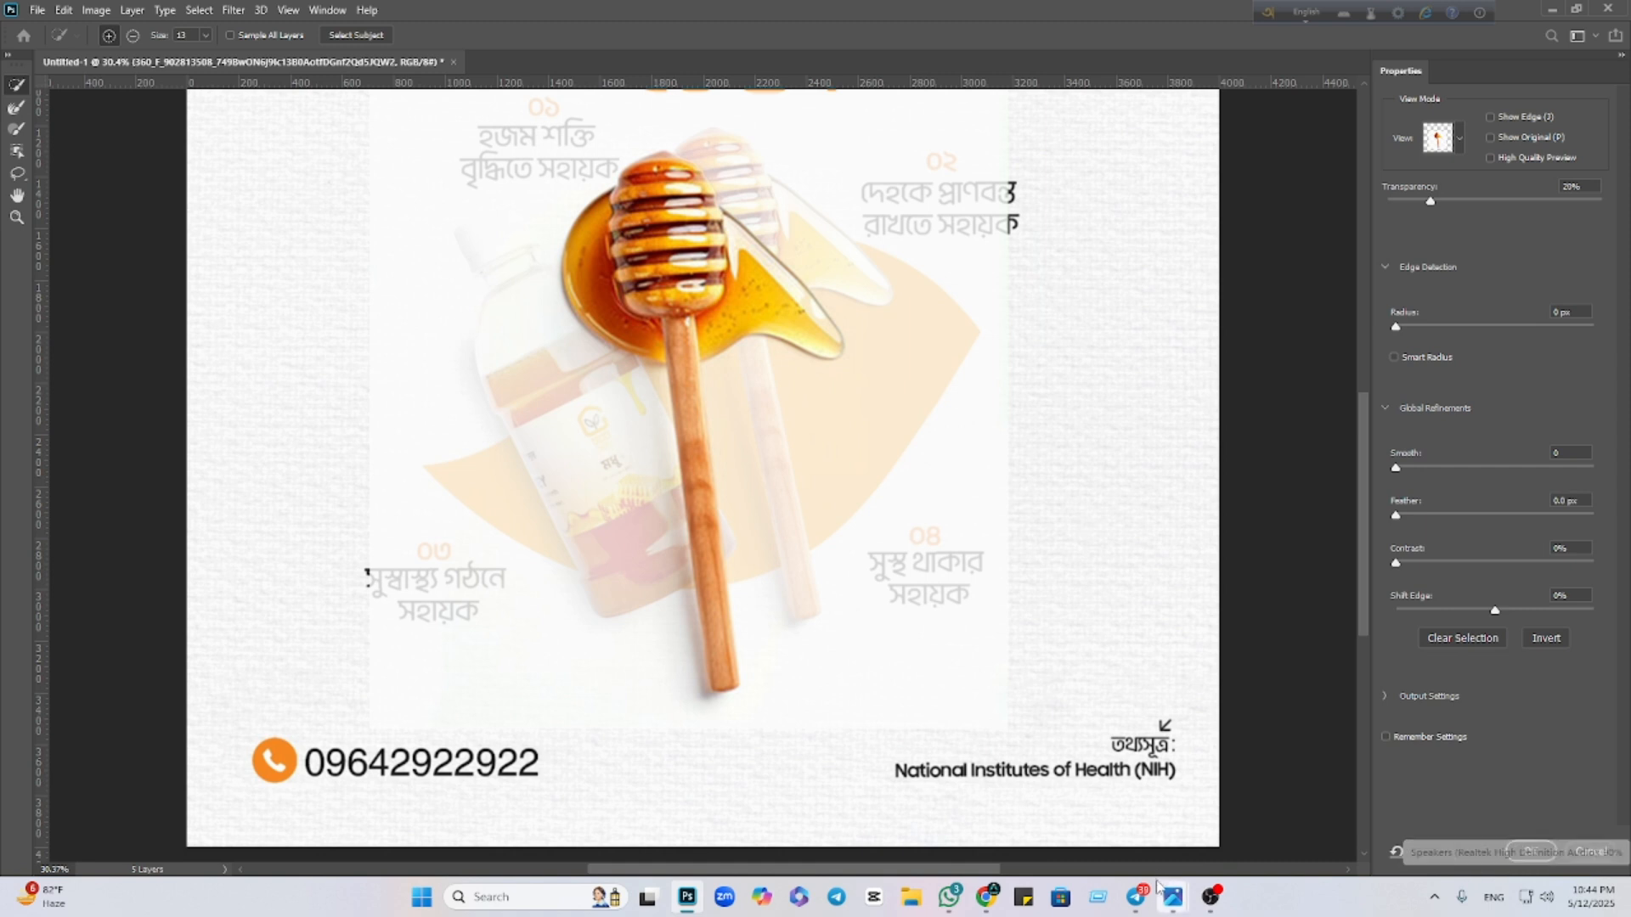
left_click(1528, 850)
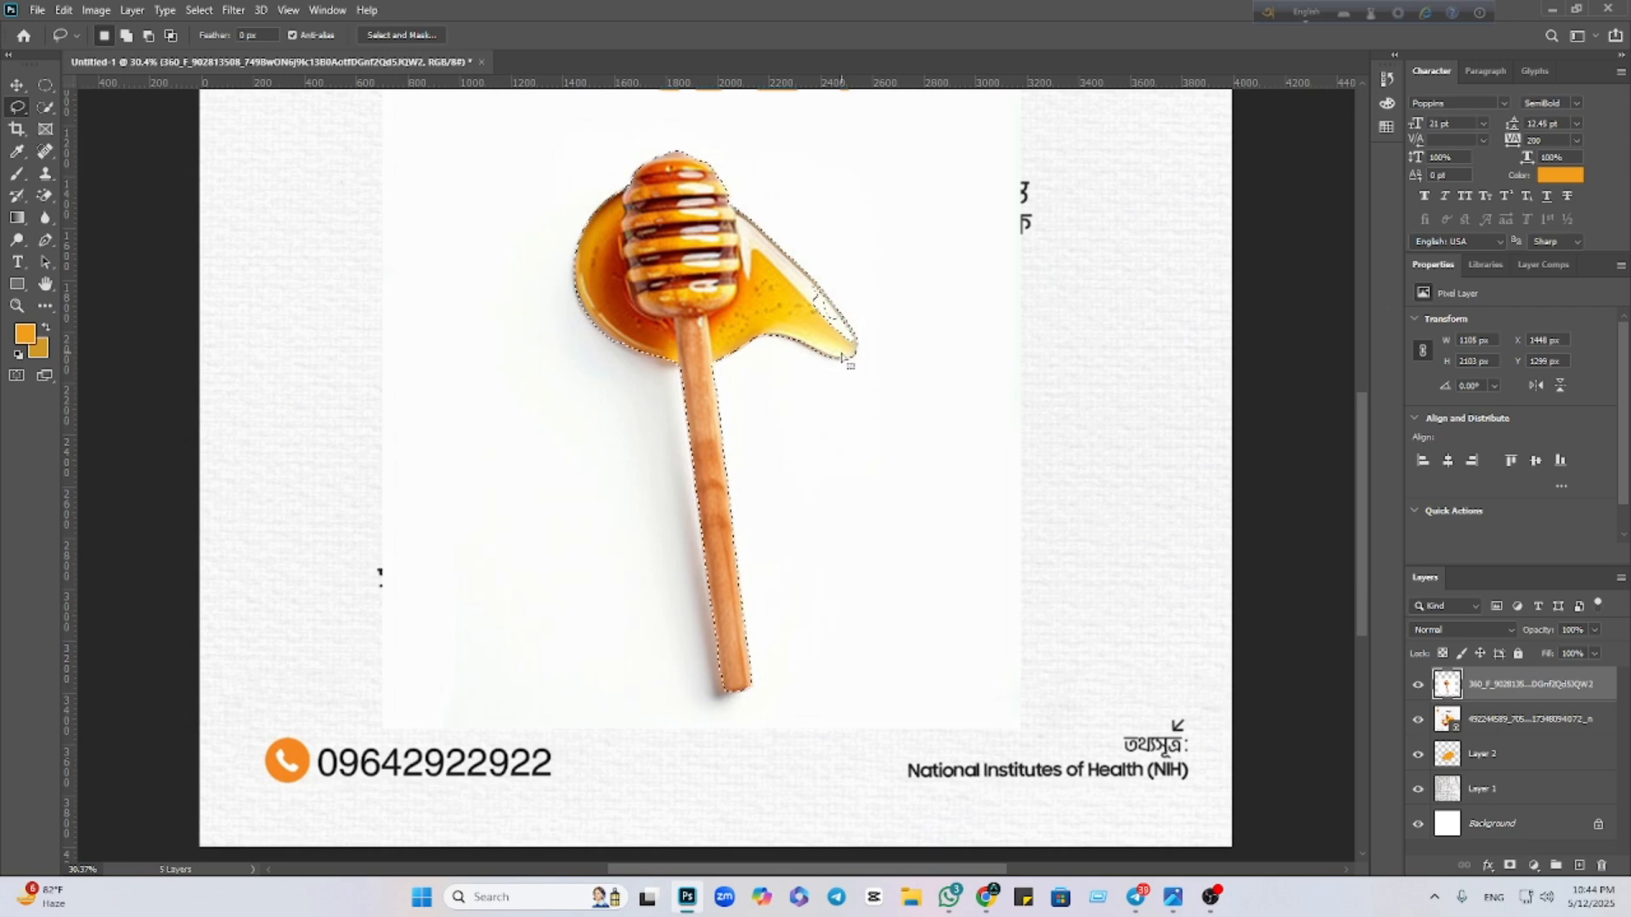
Refine the dipper selection at the honey drip, subtracting background and tracing the drip freehand
scroll(955, 417, "up", 3)
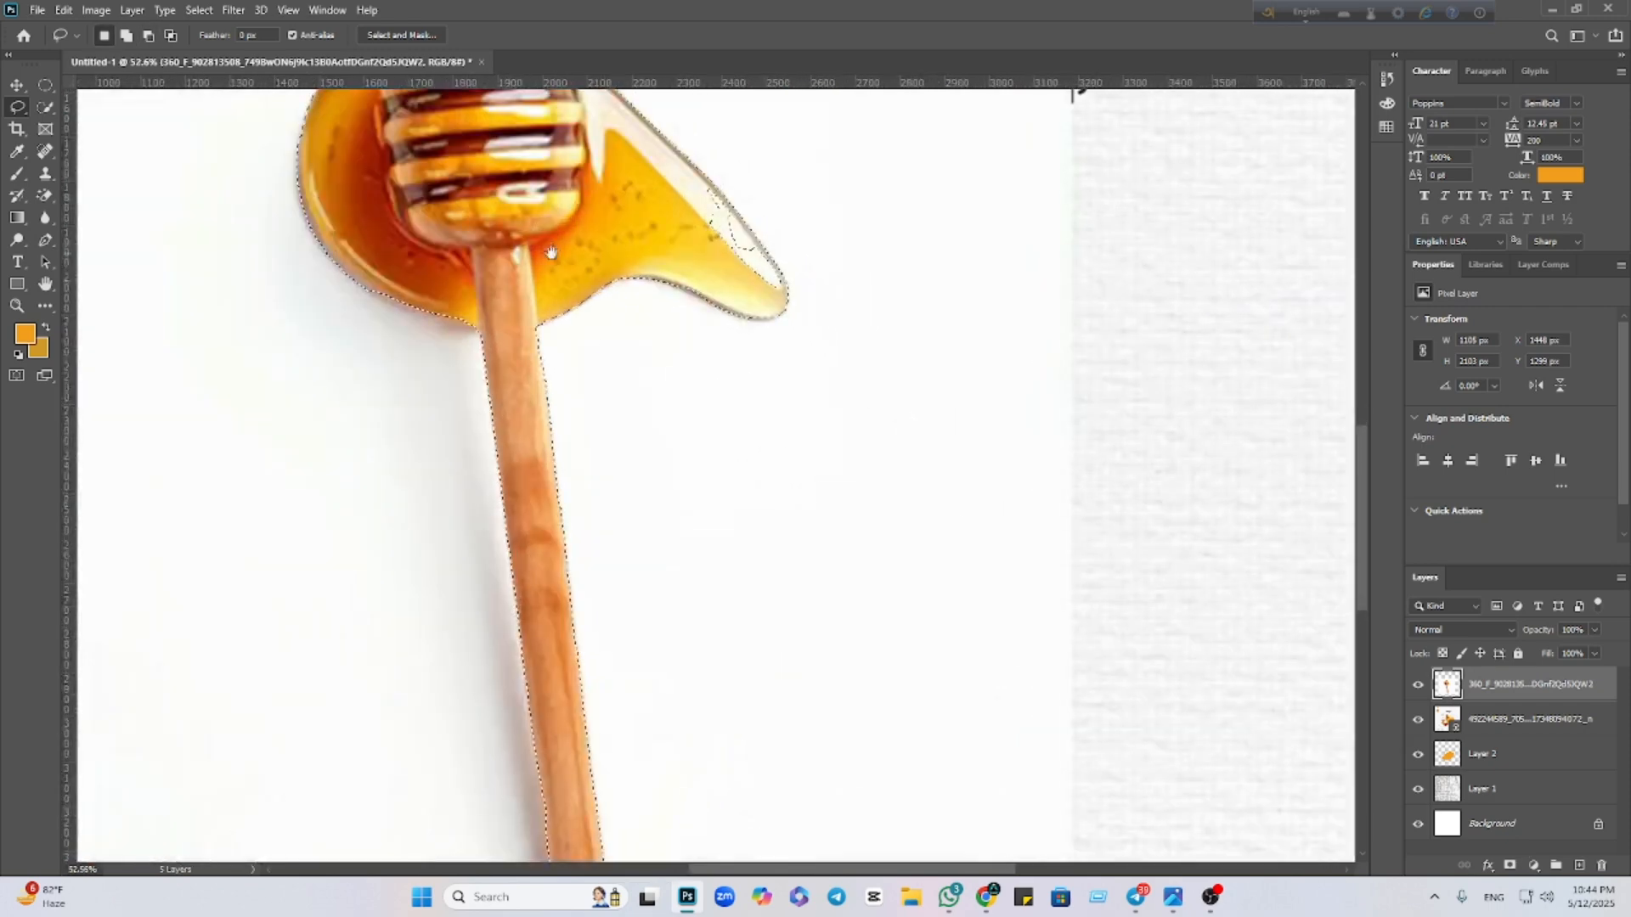
left_click_drag(955, 417, 1090, 837)
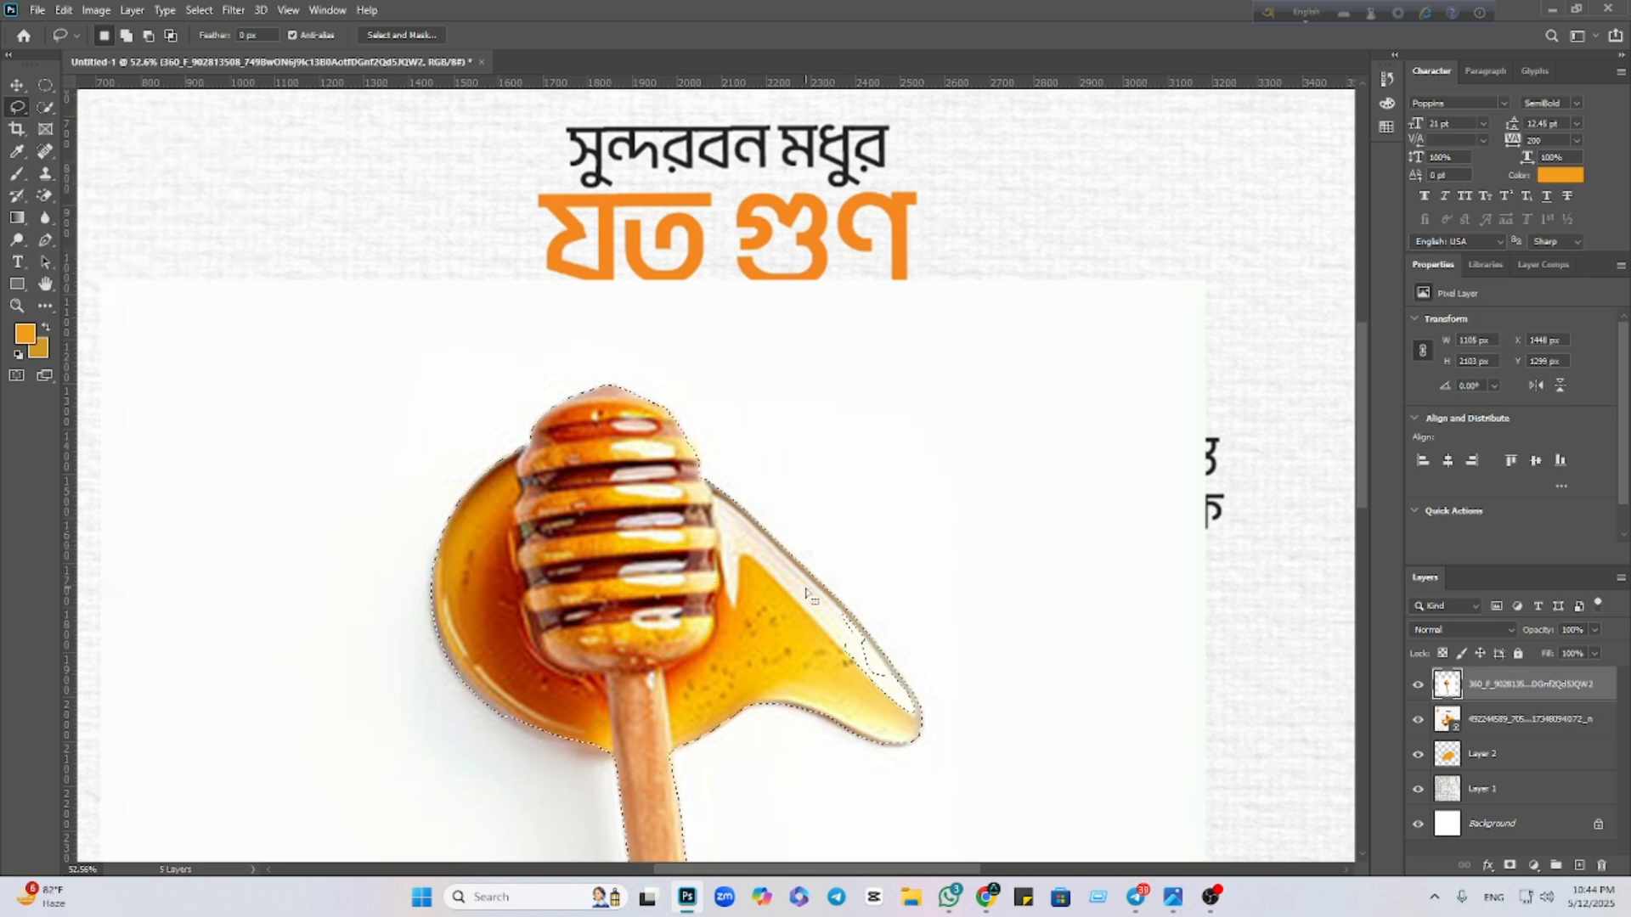
key("alt")
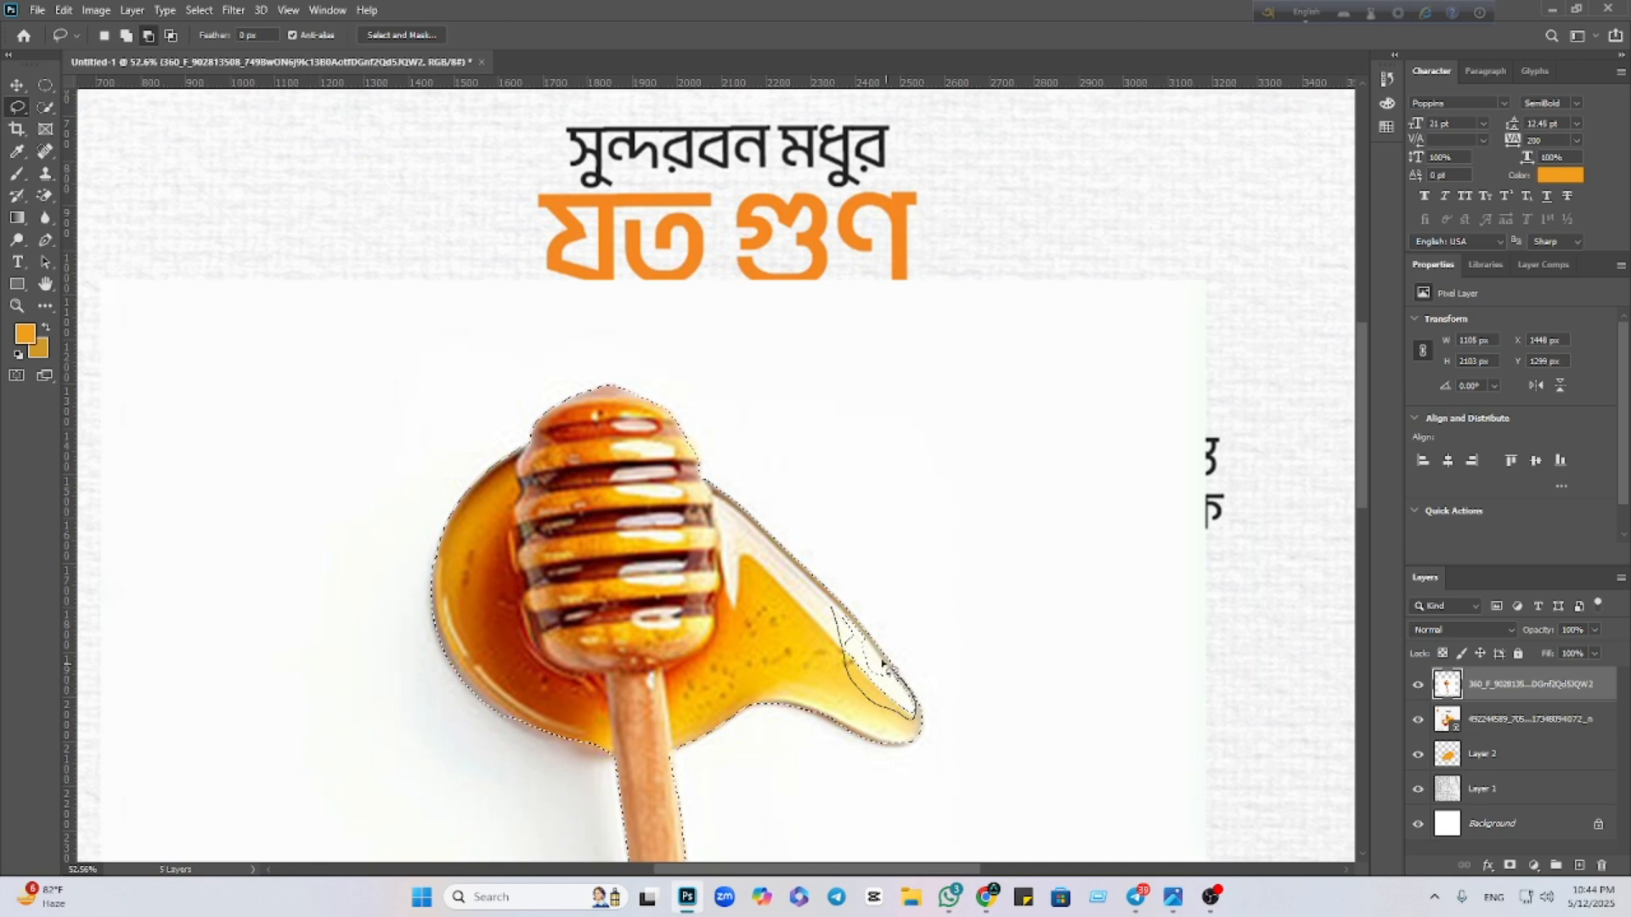
left_click_drag(847, 620, 845, 624)
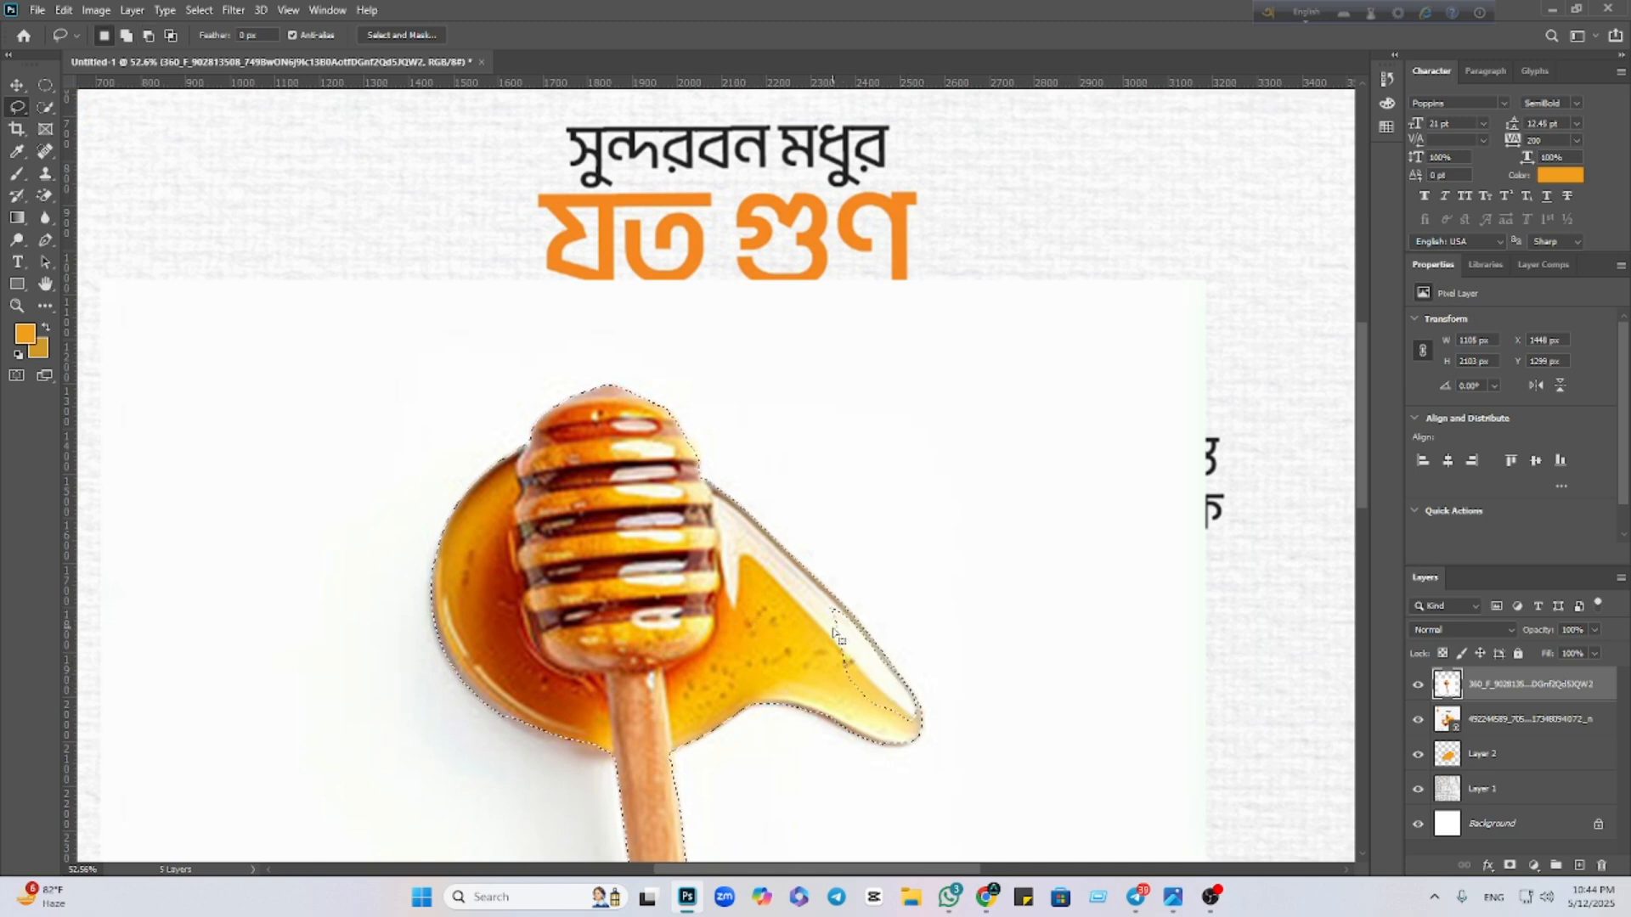
right_click(23, 108)
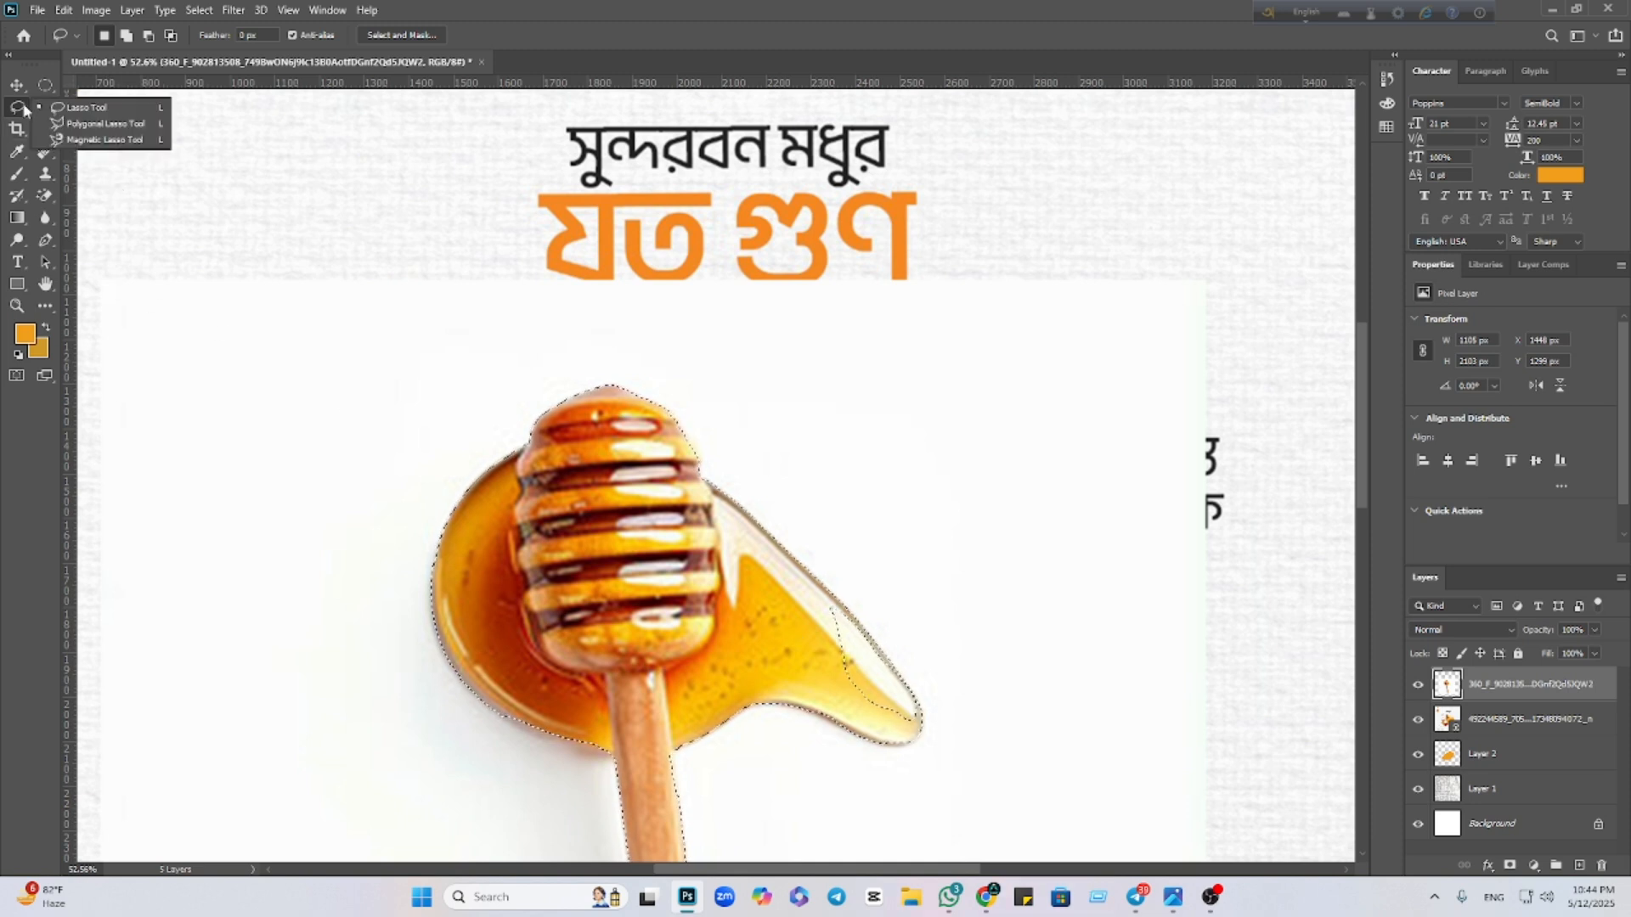
left_click(97, 111)
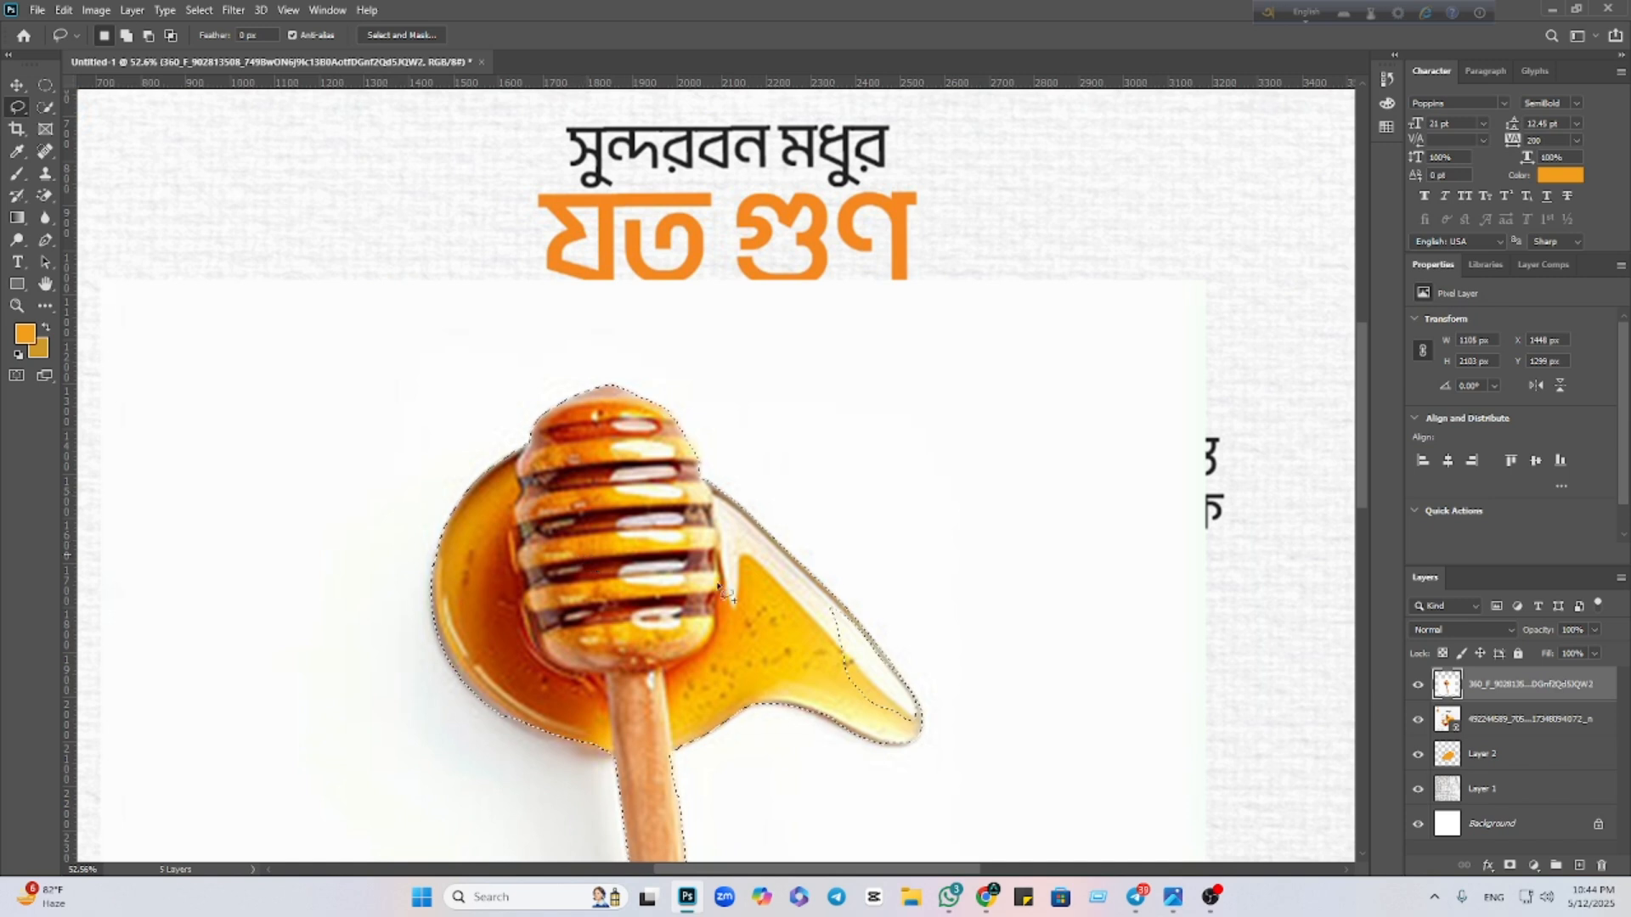
mouse_move(816, 601)
left_mouse_down()
mouse_move(858, 710)
mouse_move(905, 734)
left_mouse_up()
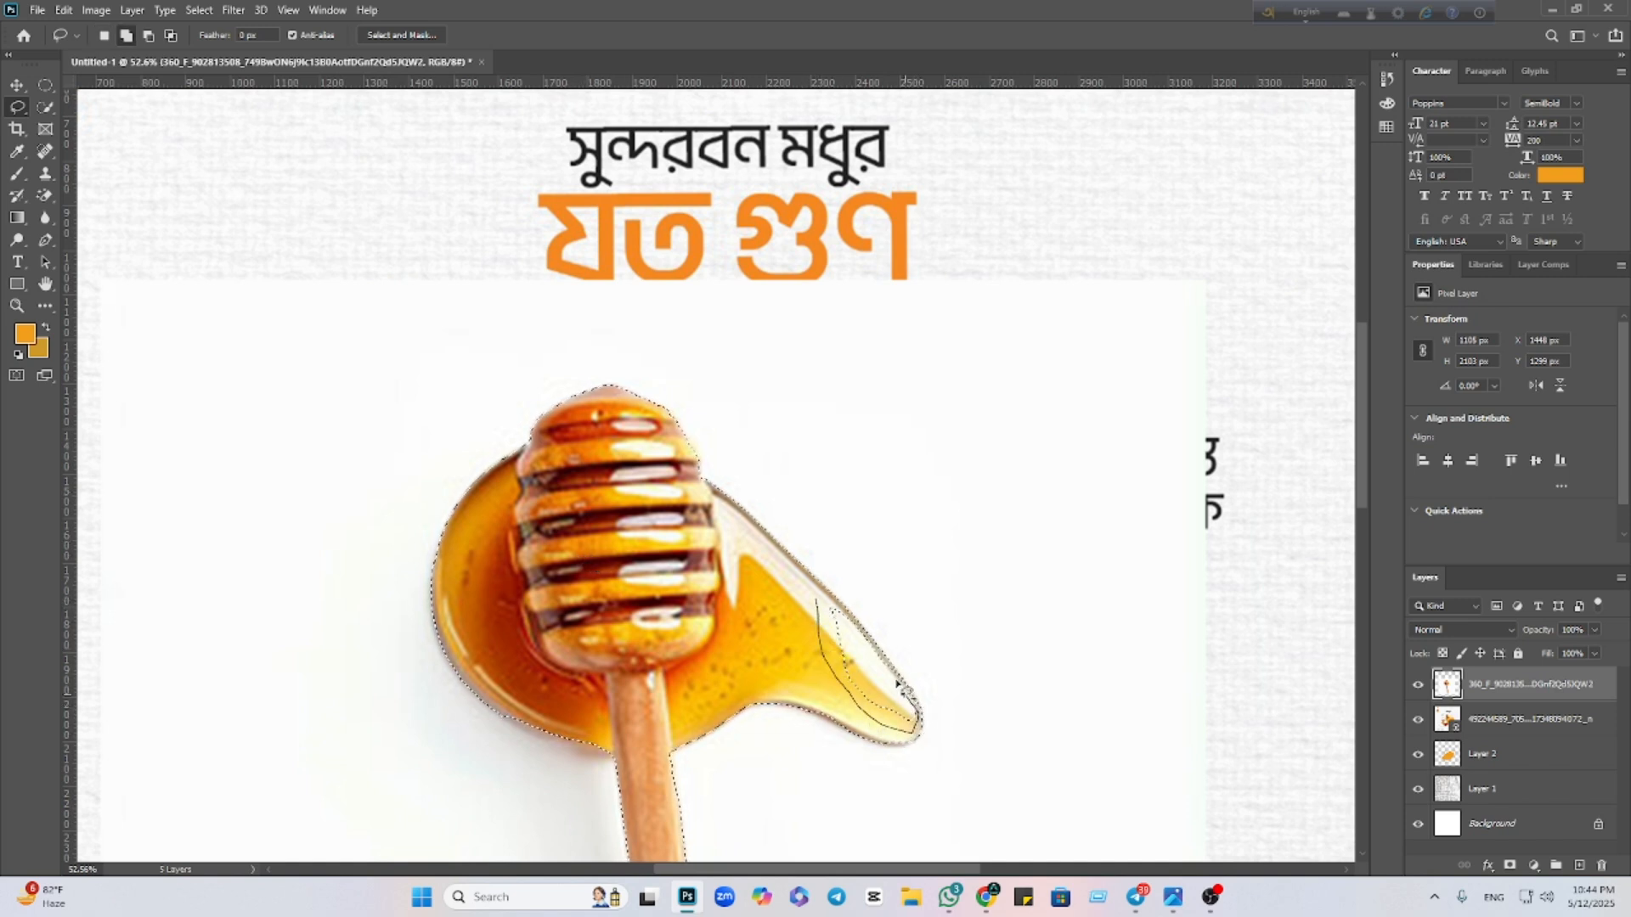
left_click_drag(853, 618, 799, 629)
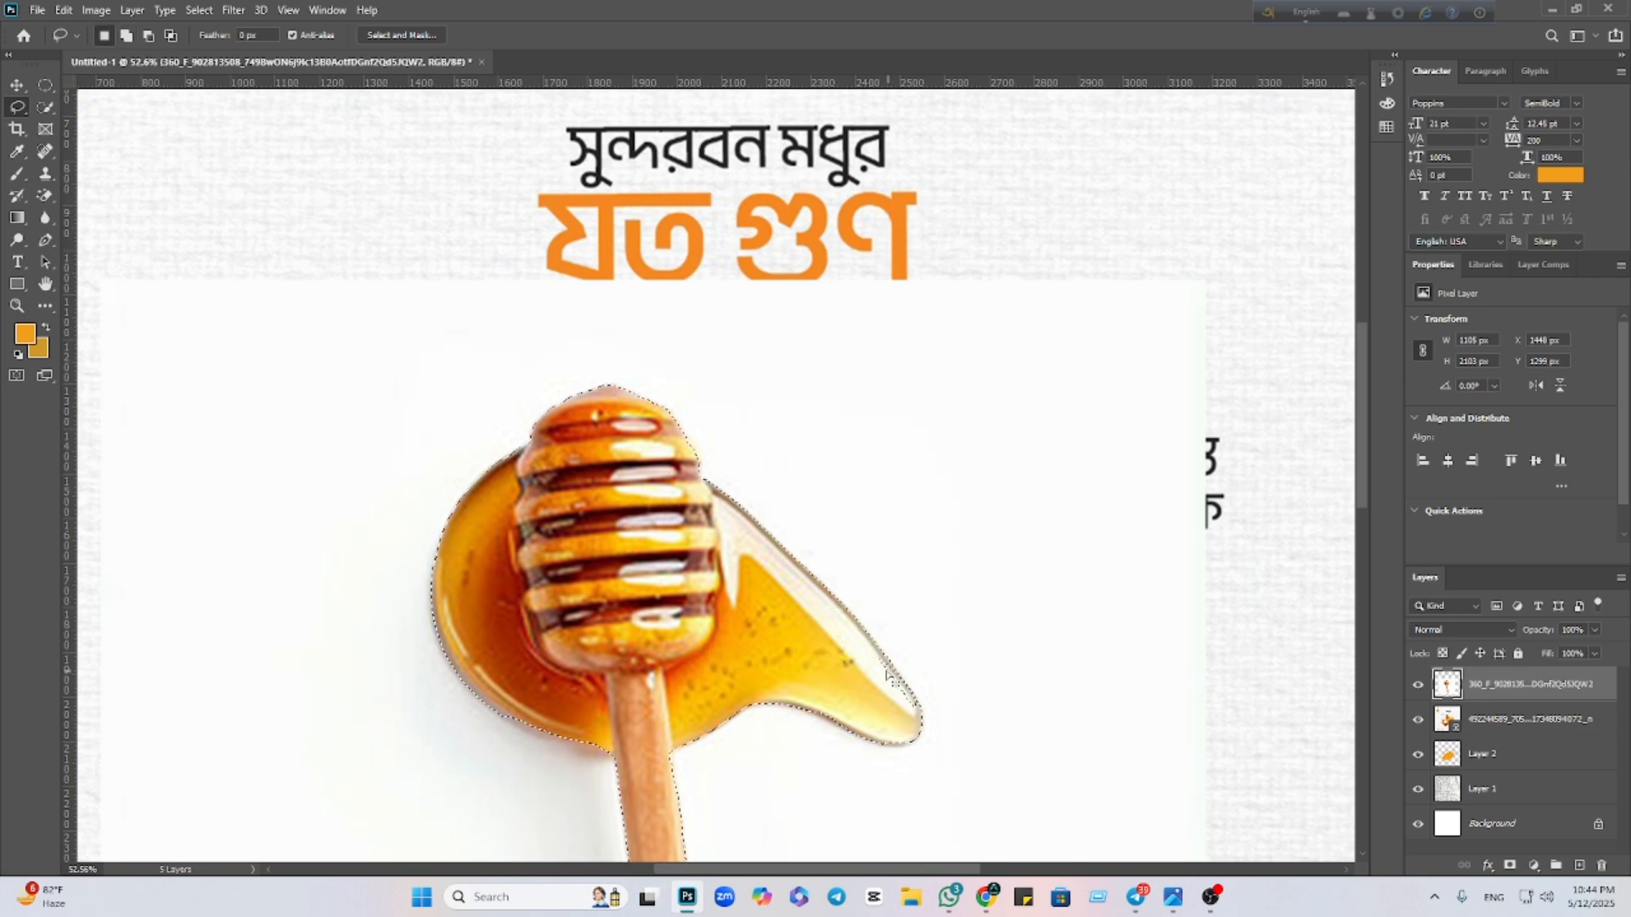
Extend the selection along the drip's edge and mask the layer to the dipper
scroll(883, 671, "up", 6)
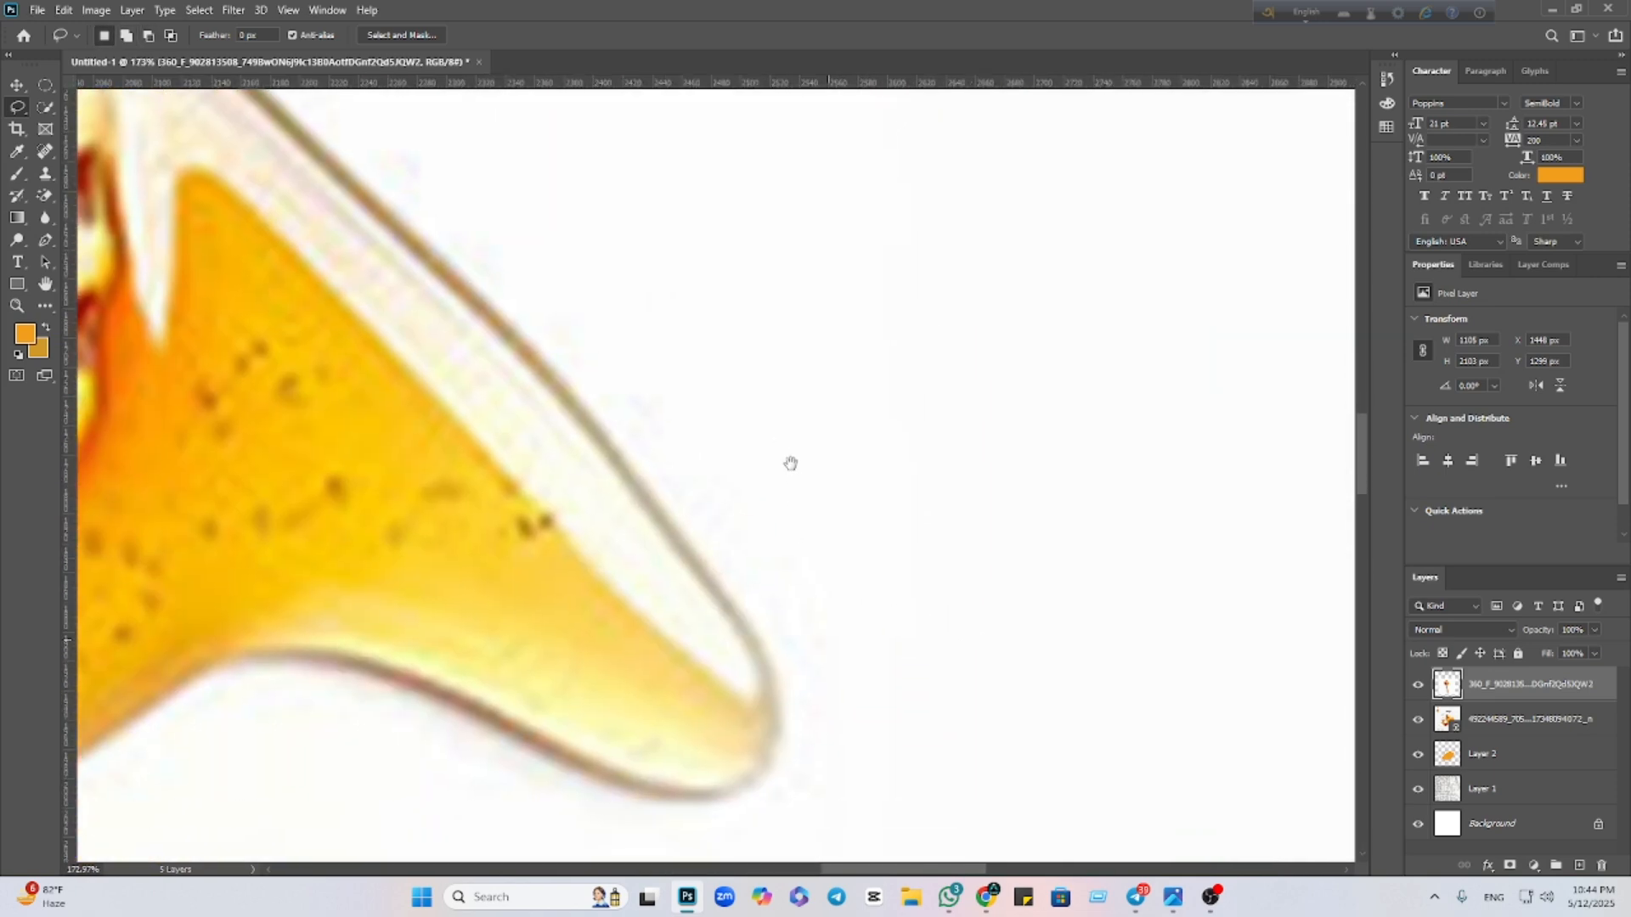
key("shift")
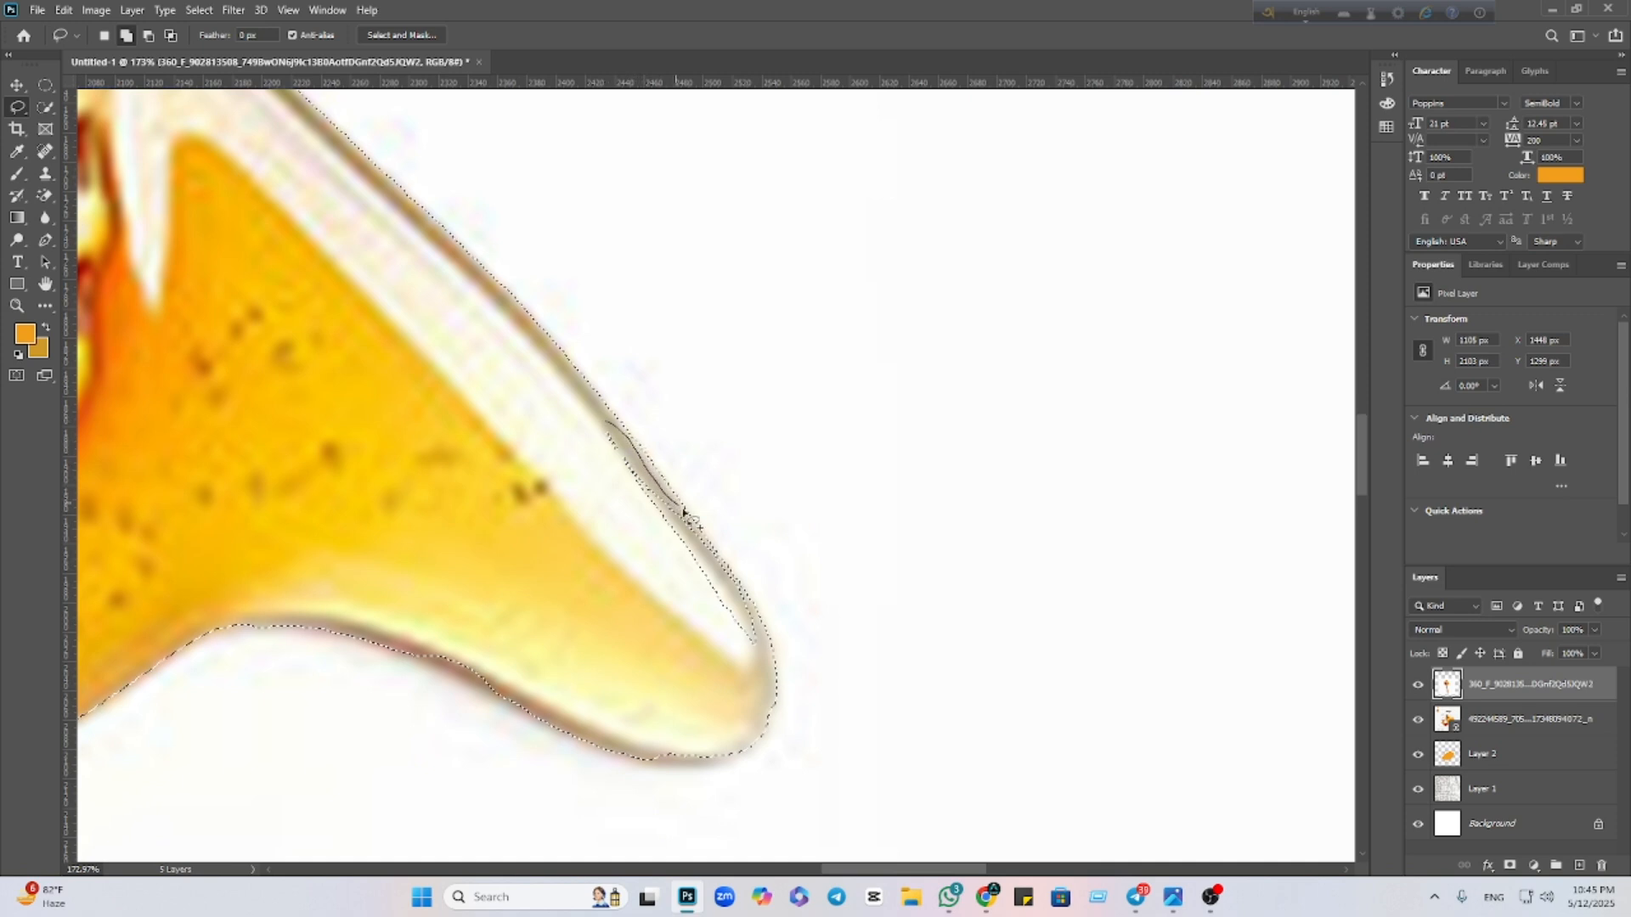
mouse_move(731, 571)
left_mouse_down()
mouse_move(758, 651)
mouse_move(722, 661)
mouse_move(644, 594)
mouse_move(594, 429)
left_mouse_up()
scroll(637, 527, "down", 5)
scroll(629, 521, "down", 3)
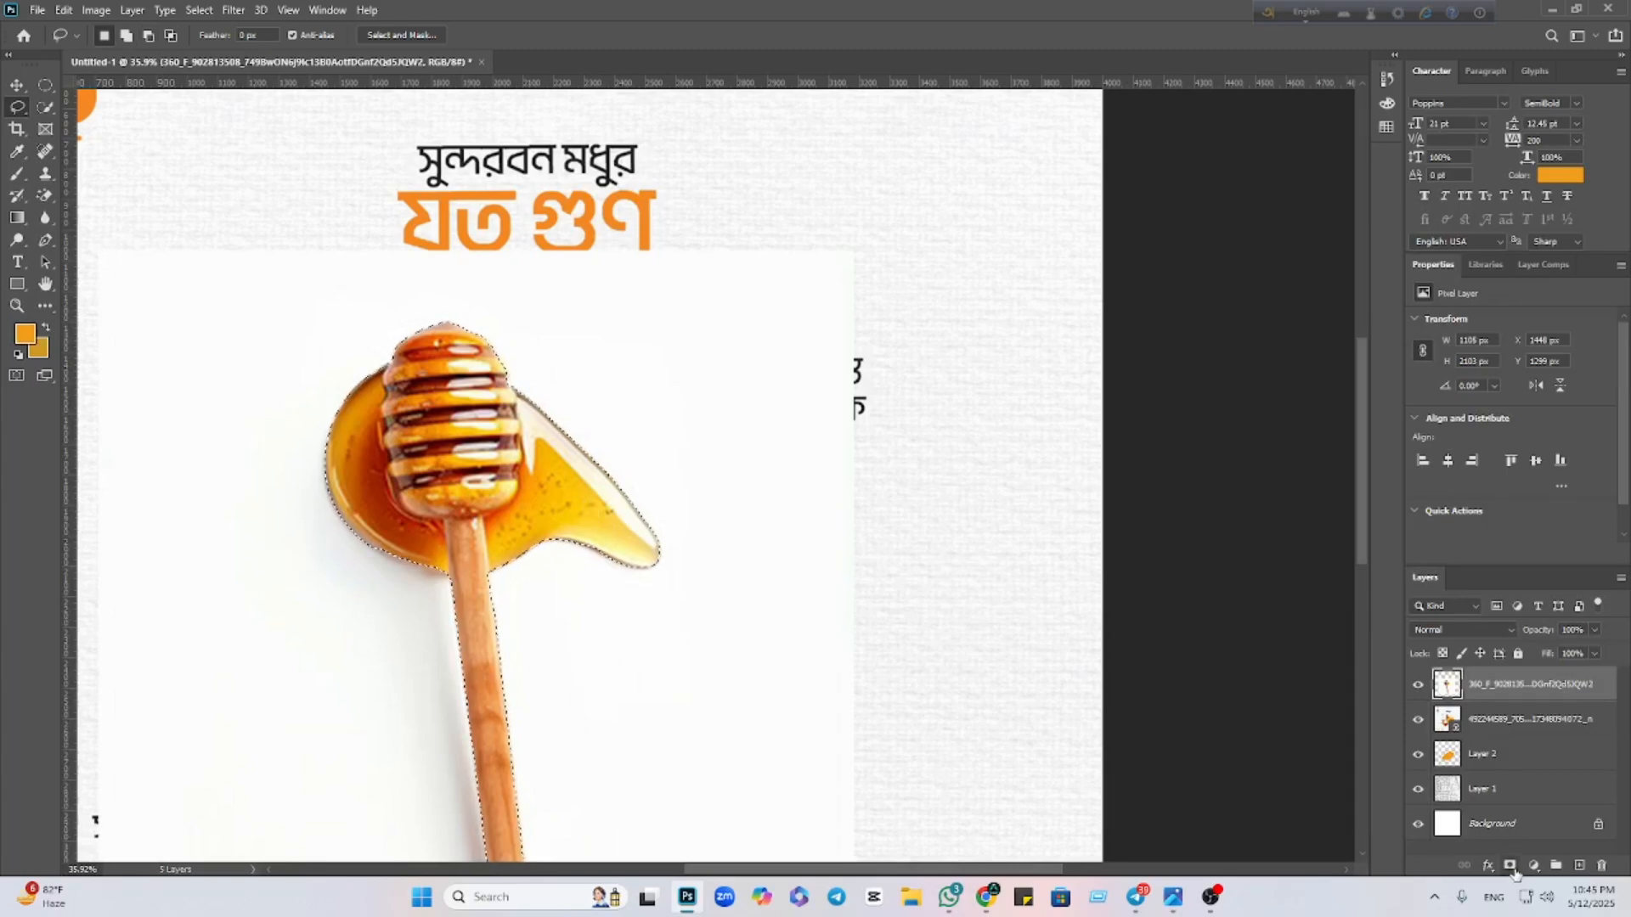
left_click(1510, 865)
Convert the masked dipper layer into a smart object
right_click(1566, 685)
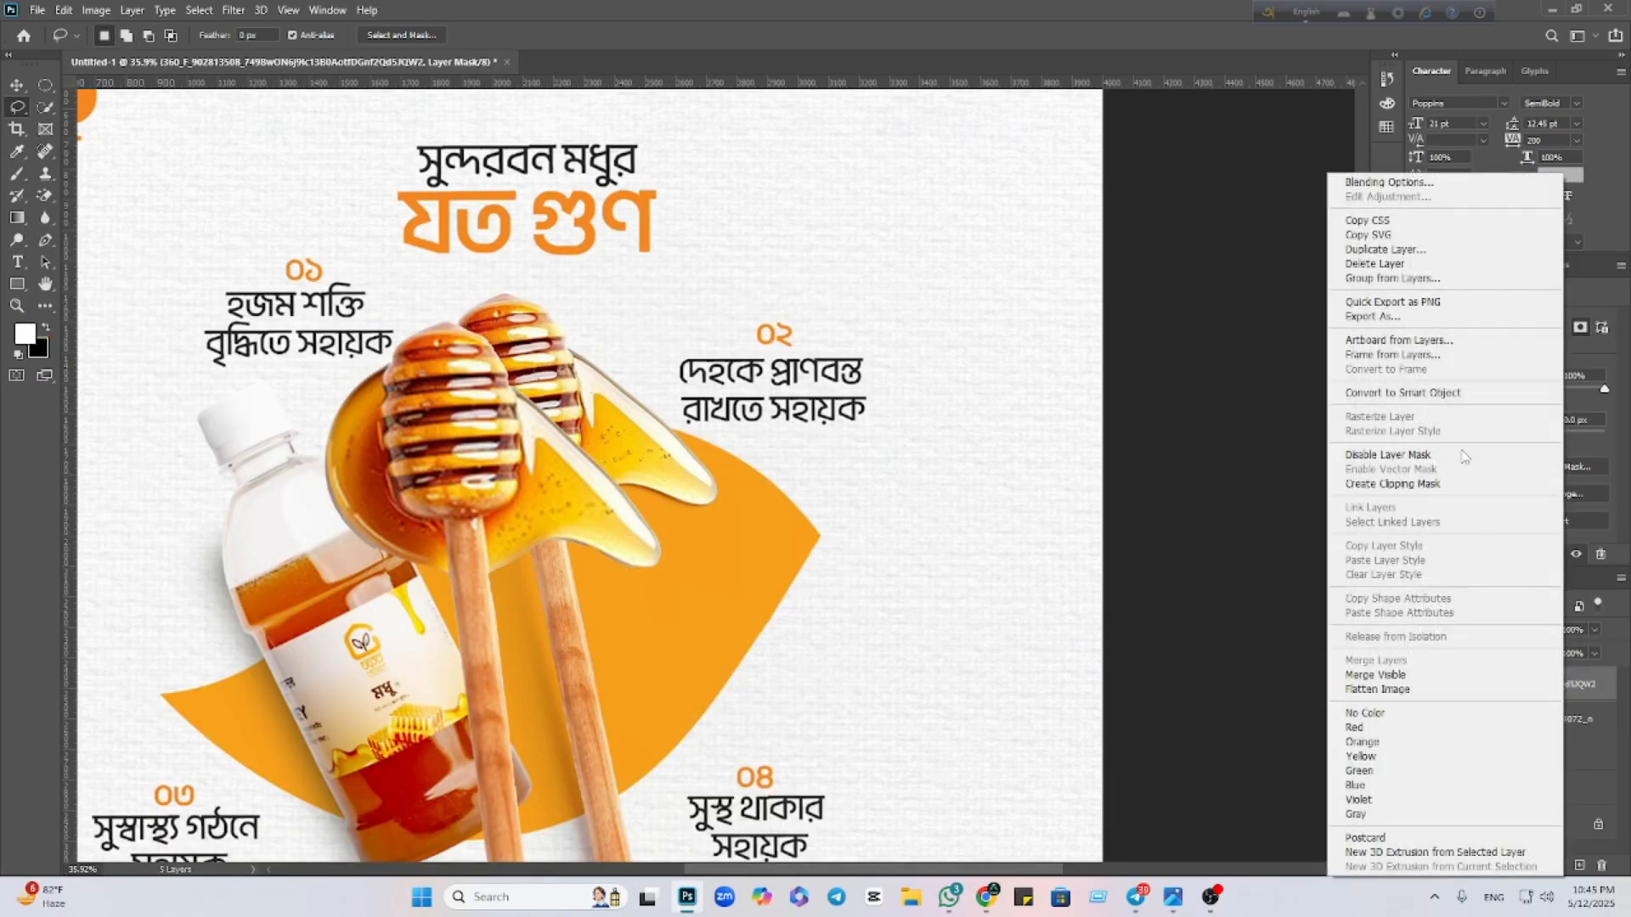
left_click(1435, 395)
scroll(954, 512, "down", 2)
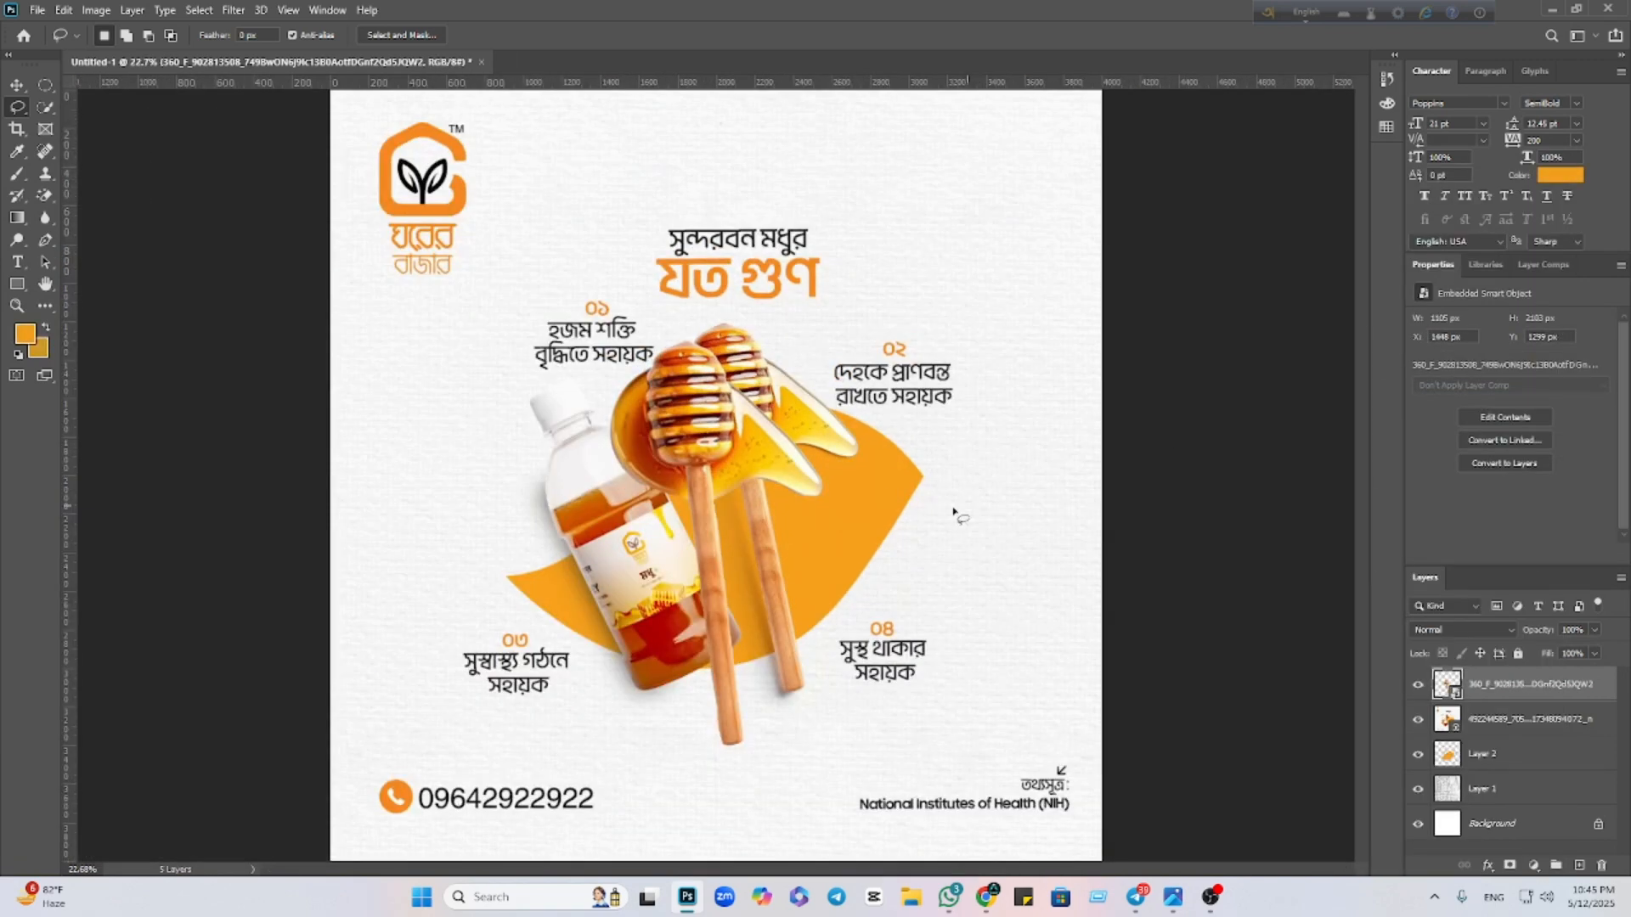
Move the dipper up-right beside the bottle with a slight -4° tilt, and commit
left_click(18, 85)
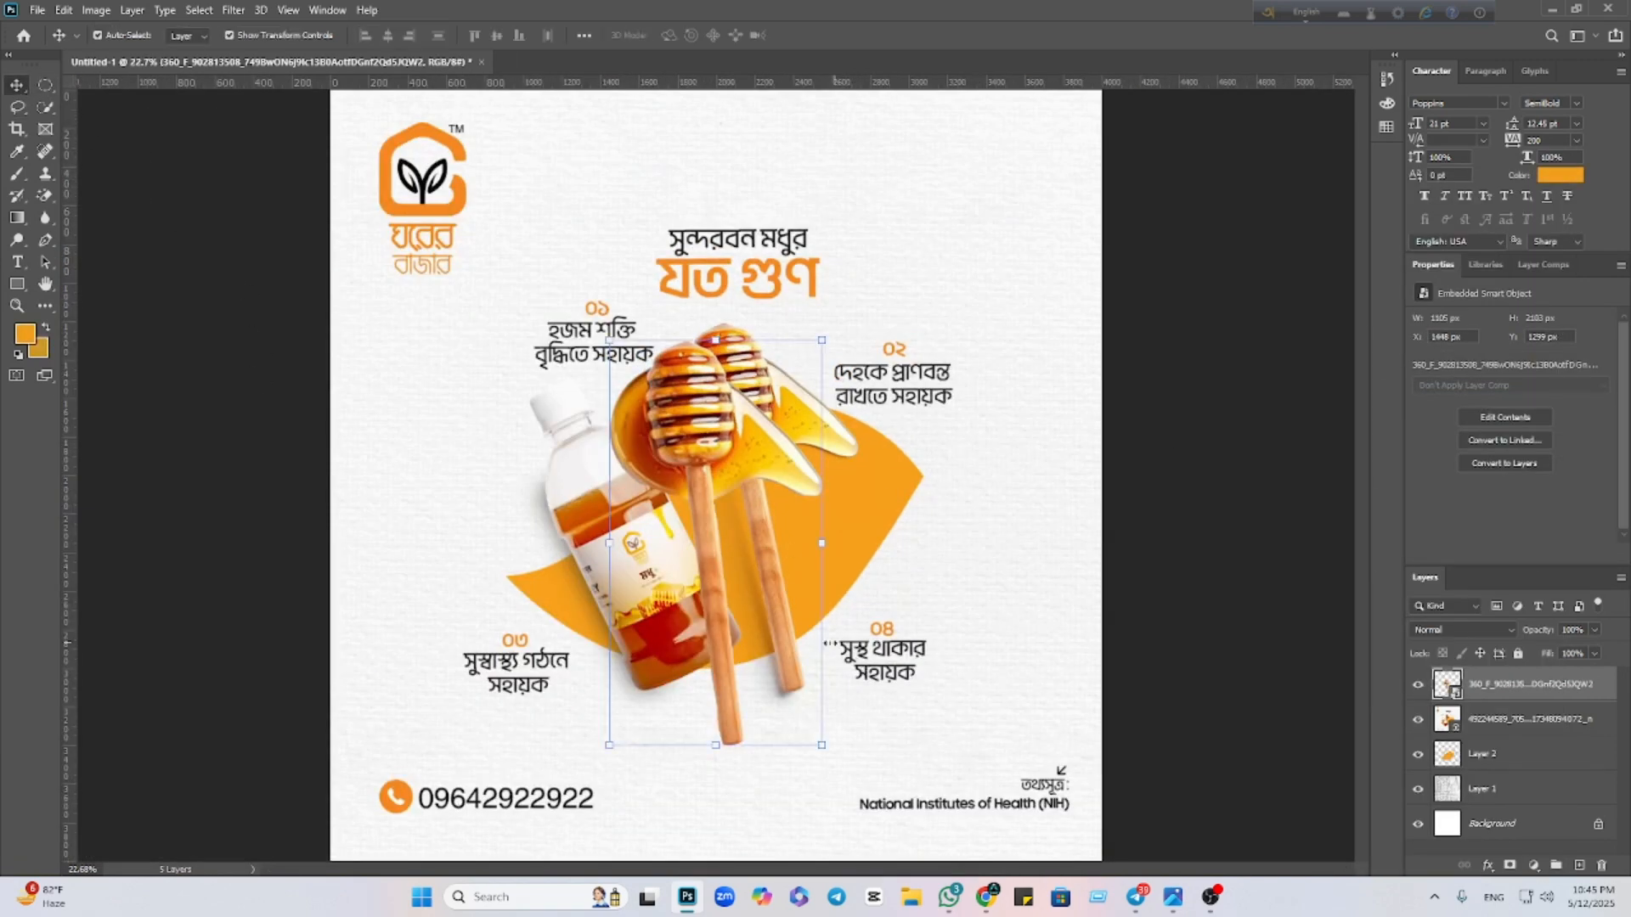
left_click_drag(692, 450, 731, 427)
left_click_drag(752, 721, 798, 727)
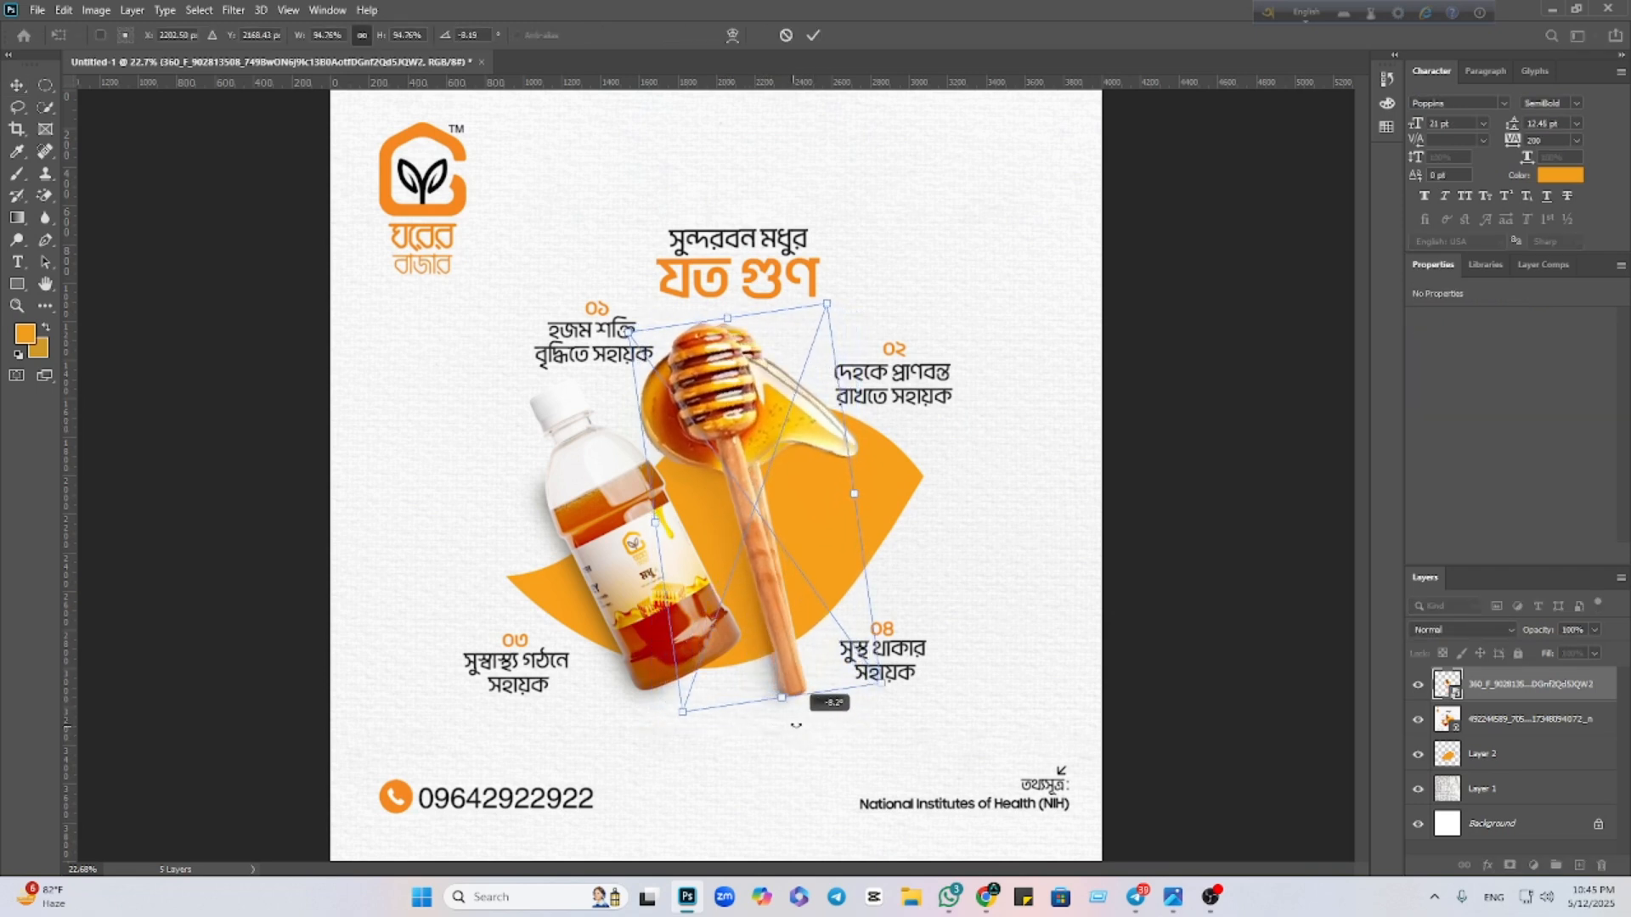
left_click_drag(726, 483, 737, 477)
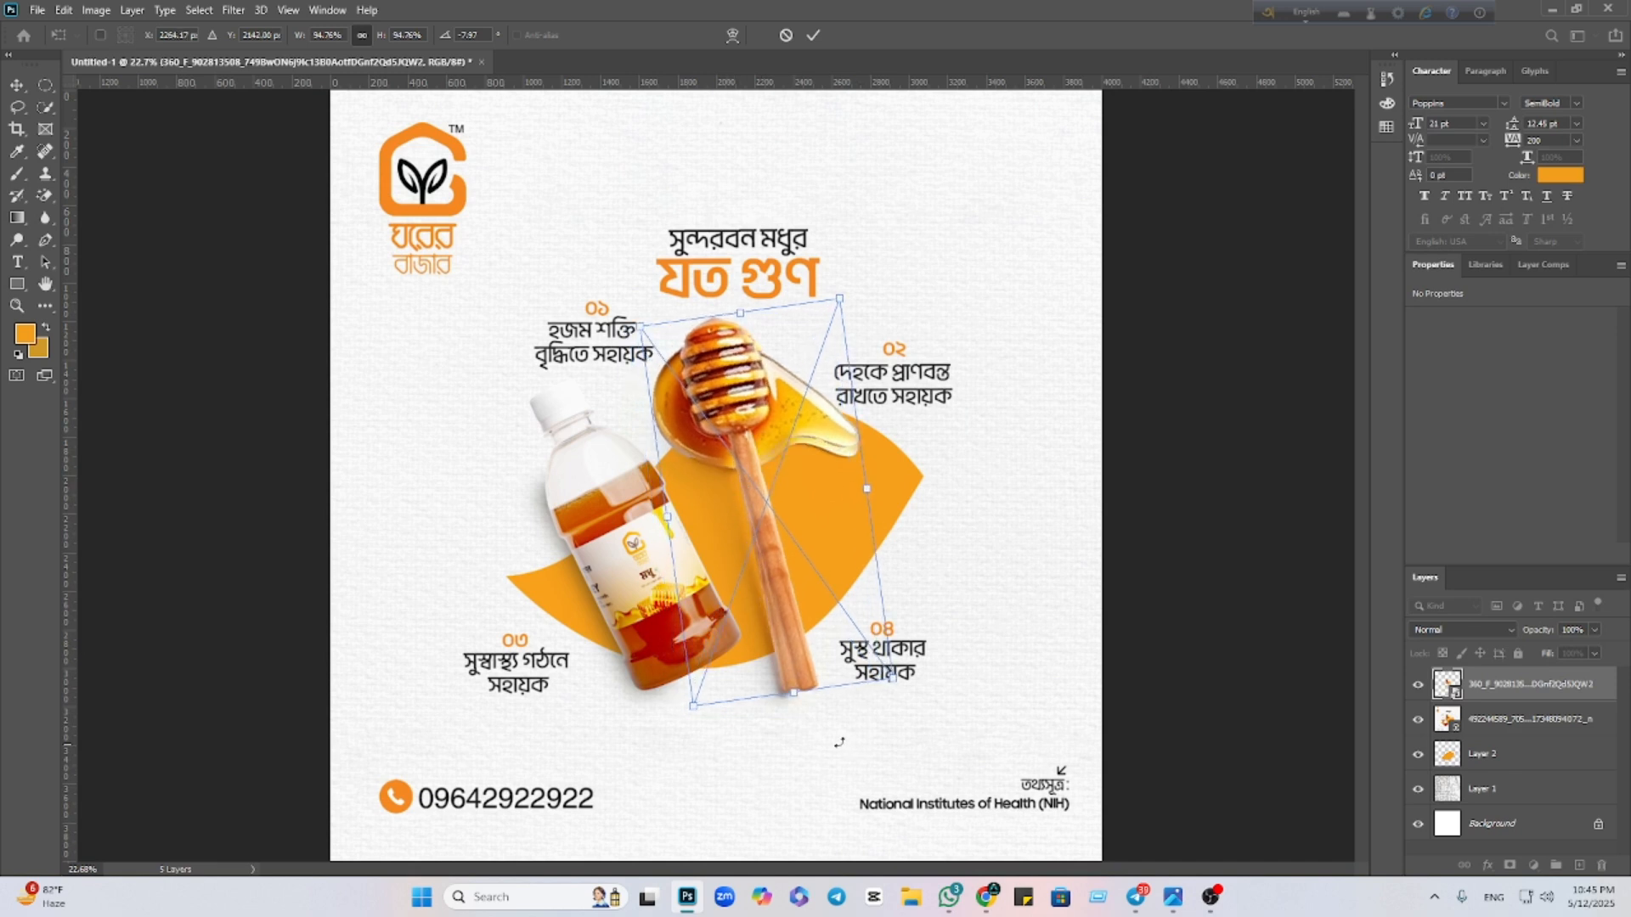
left_click_drag(831, 746, 813, 750)
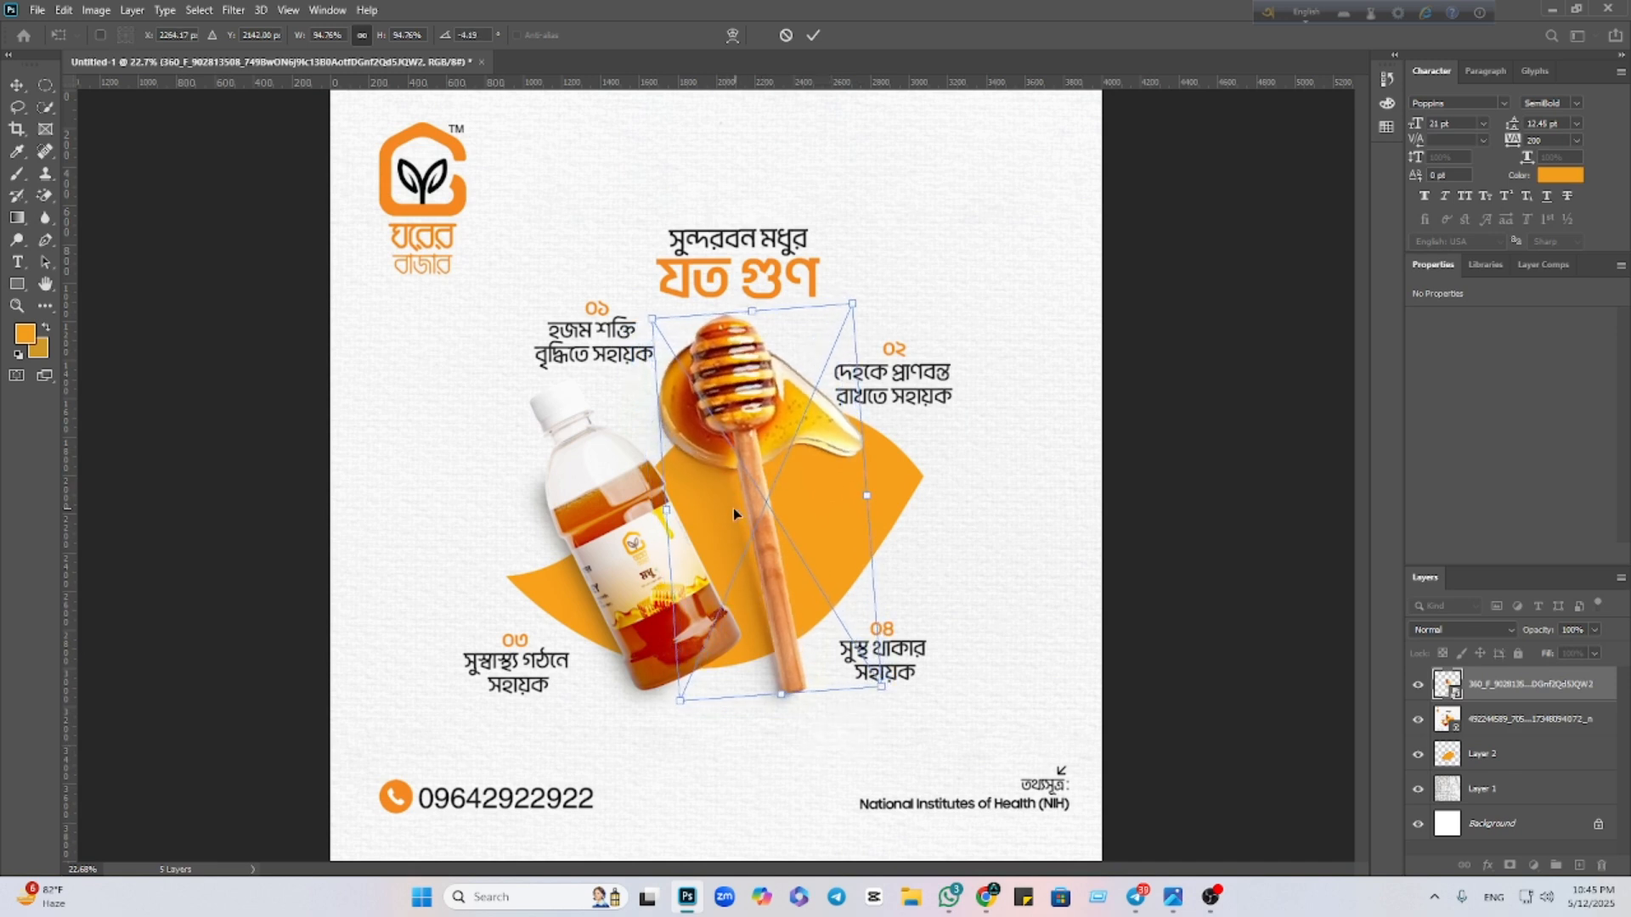
left_click_drag(733, 508, 732, 512)
left_click(816, 36)
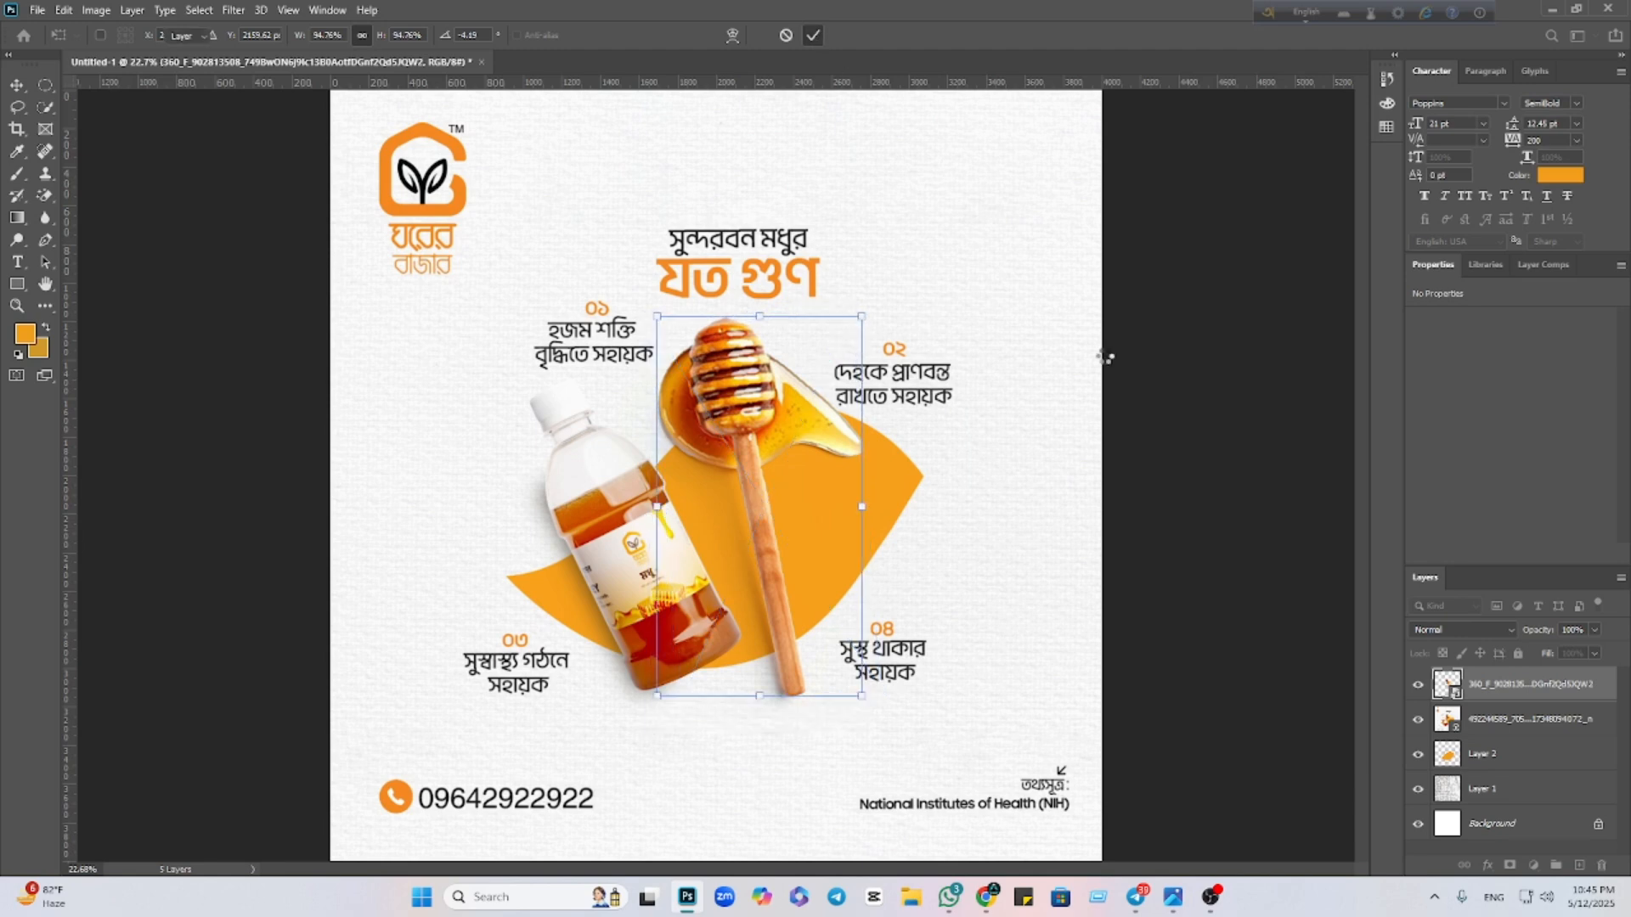
Place the black seed honey bottle photo as embedded and convert it to a smart object
left_click(39, 10)
left_click(101, 346)
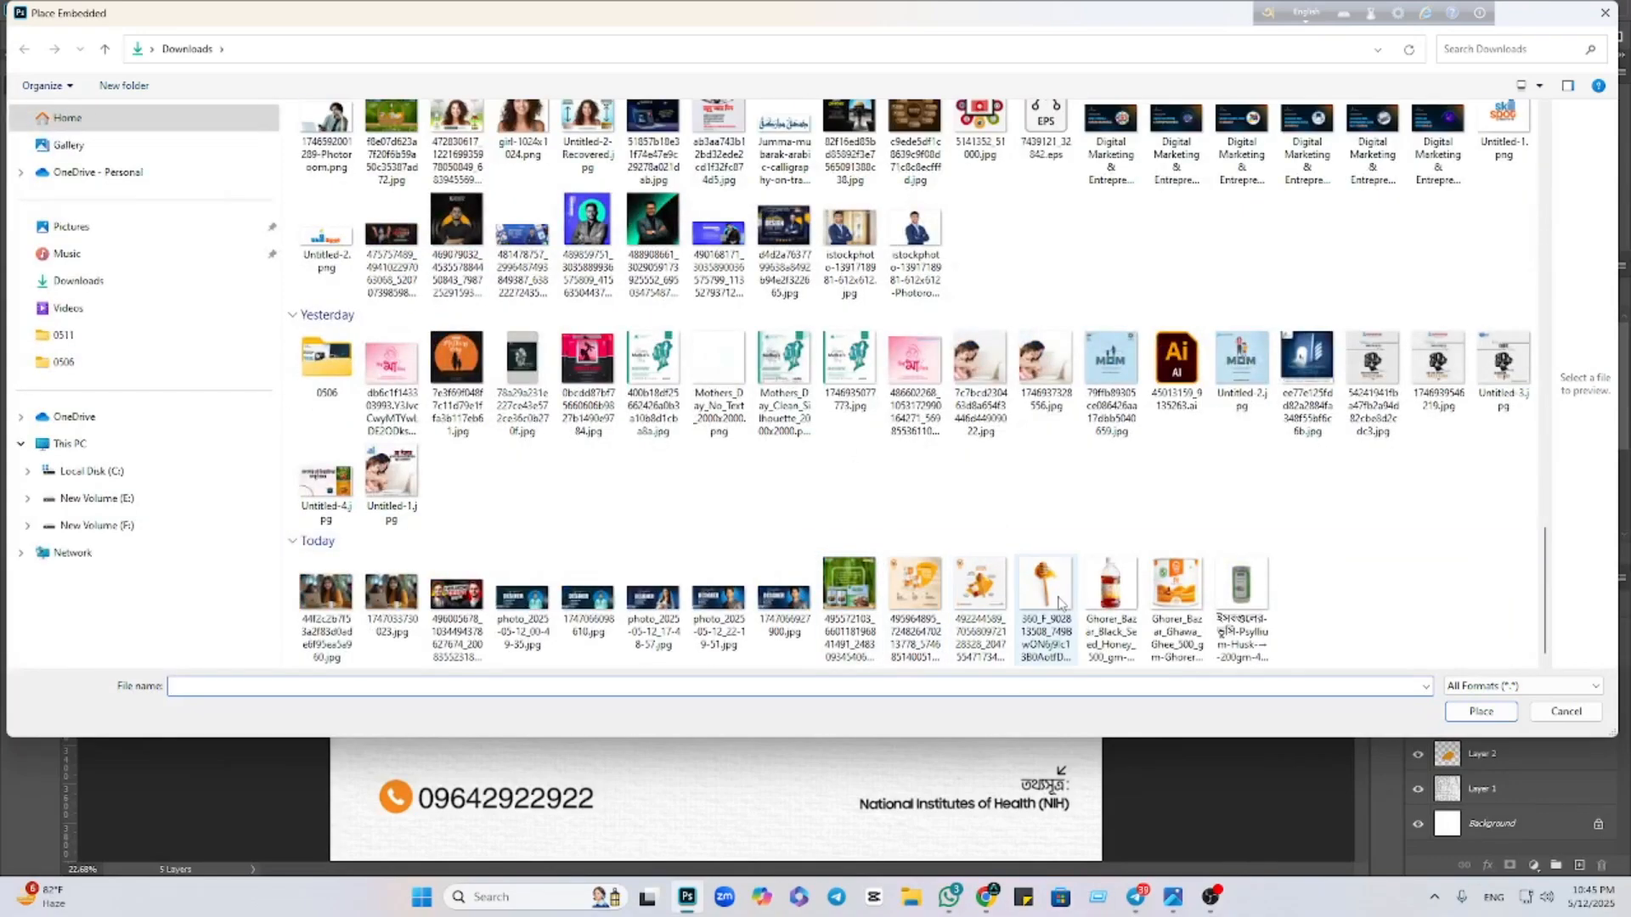
left_click(1108, 602)
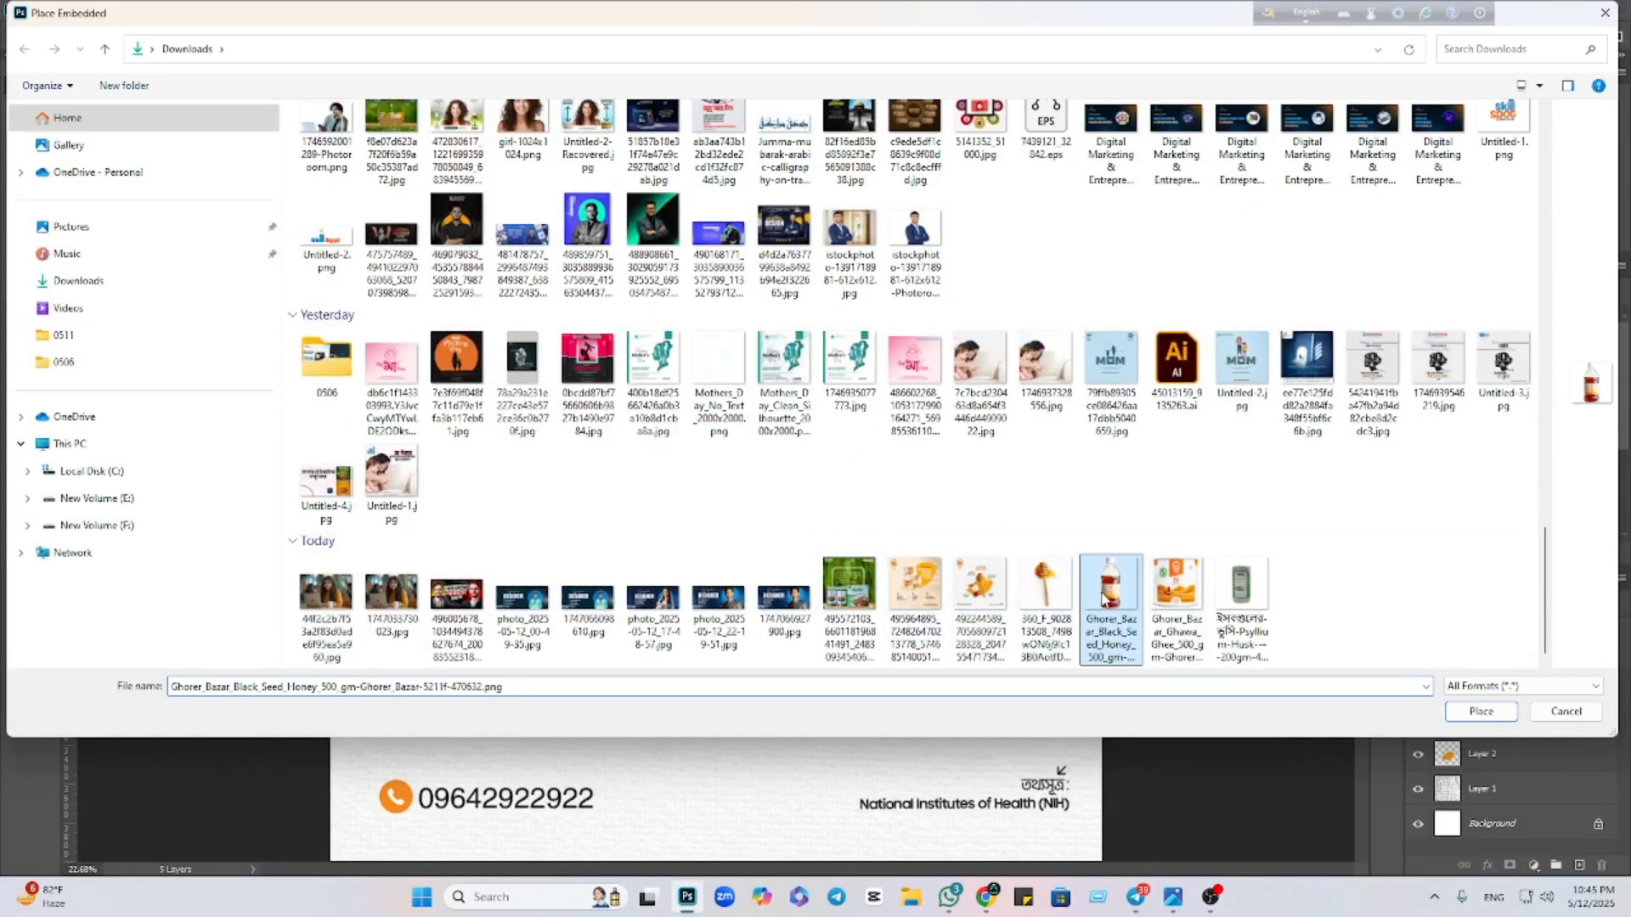
left_click(1480, 712)
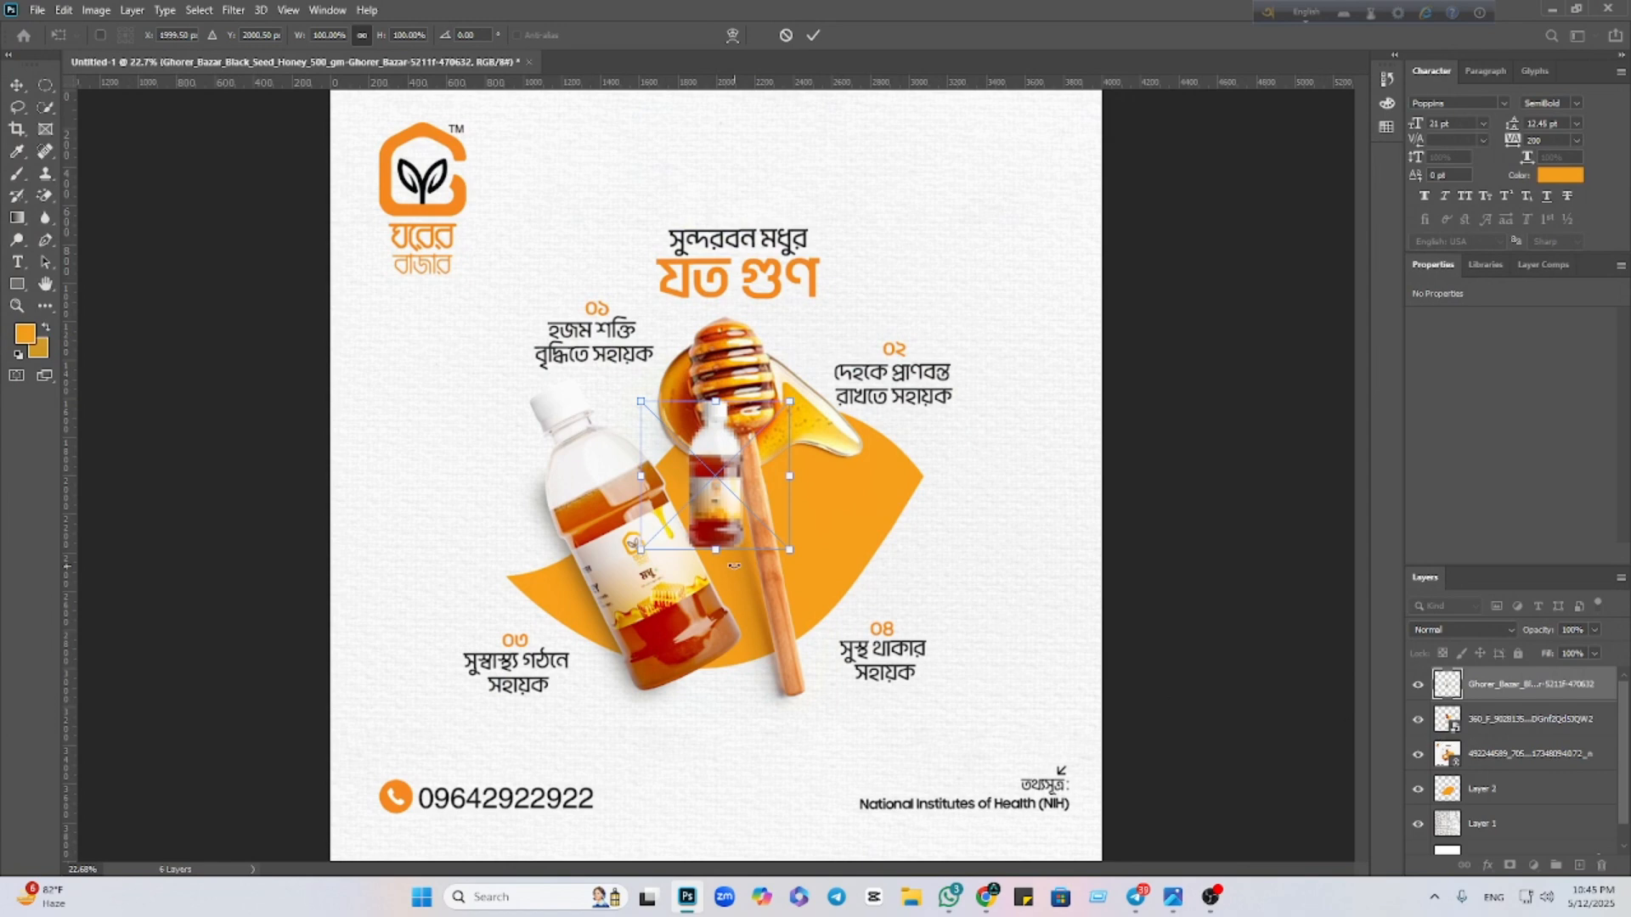
key("Return")
right_click(1556, 688)
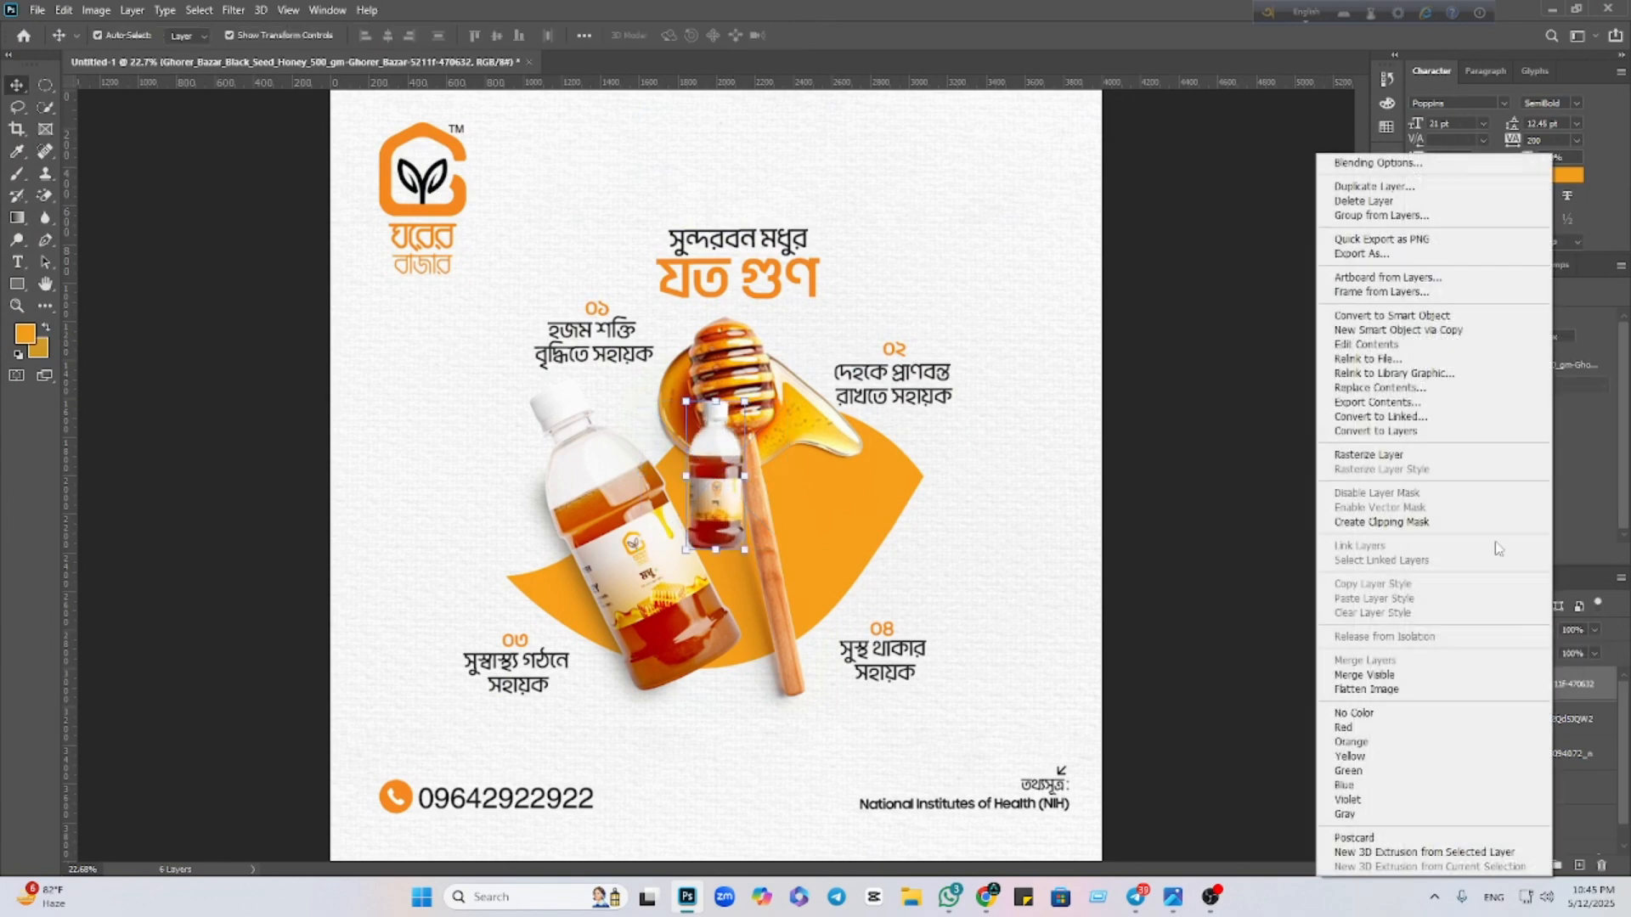
left_click(1393, 316)
Scale the bottle to about 220%, tilt it about -28° up-left, and commit
left_click_drag(715, 554, 849, 826)
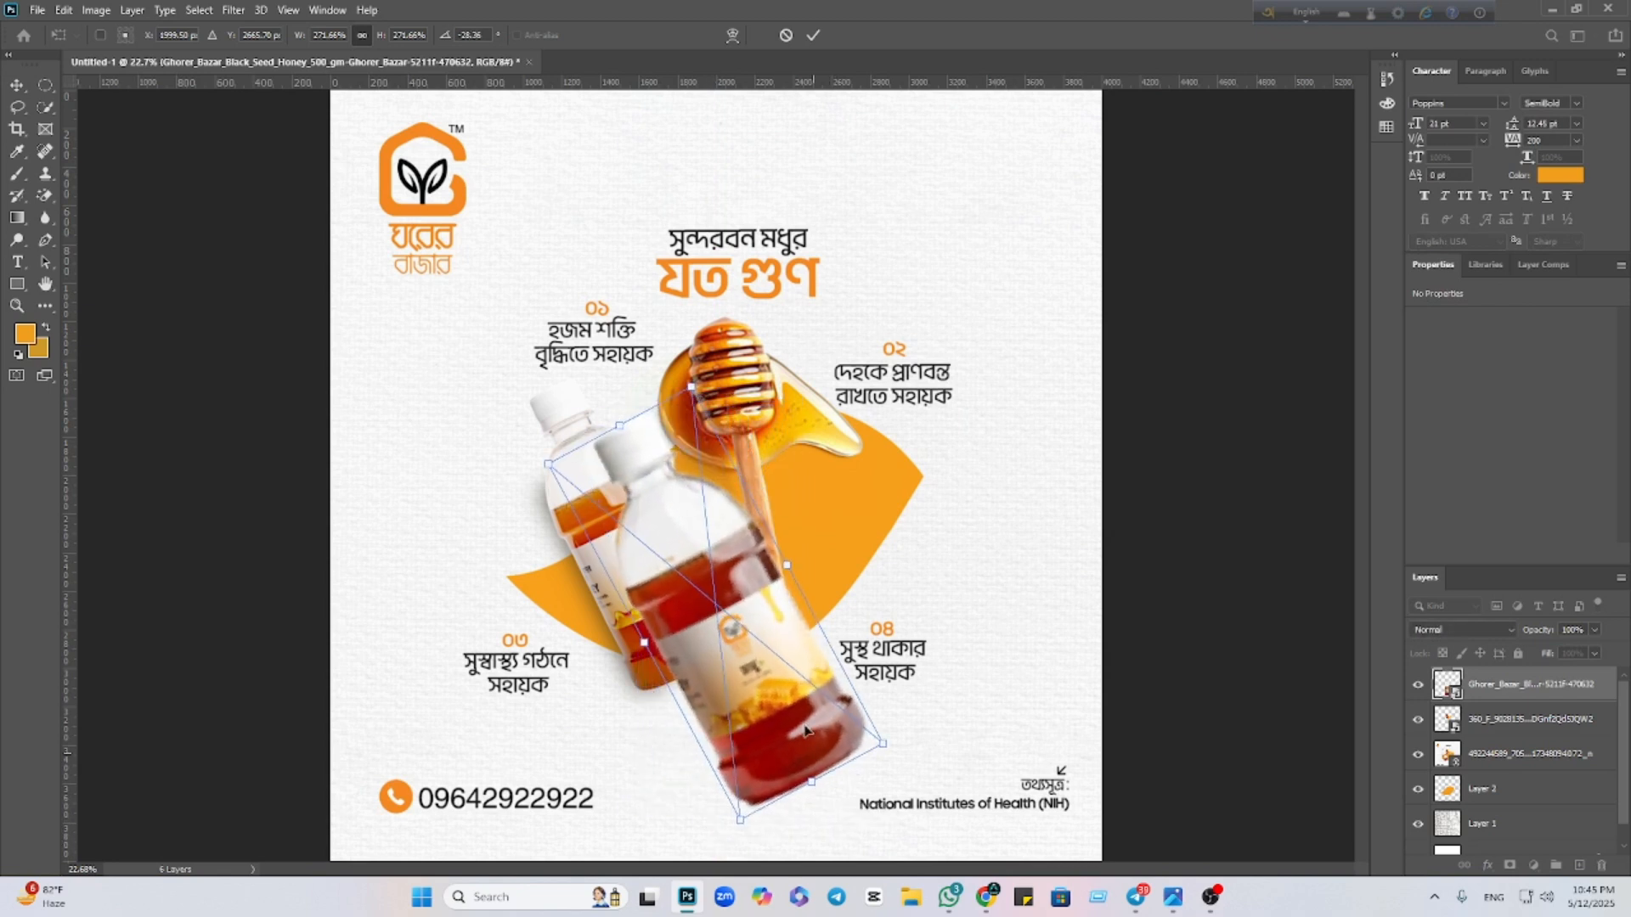
left_click_drag(789, 719, 705, 657)
mouse_move(537, 364)
left_mouse_down()
mouse_move(562, 406)
mouse_move(545, 382)
left_mouse_up()
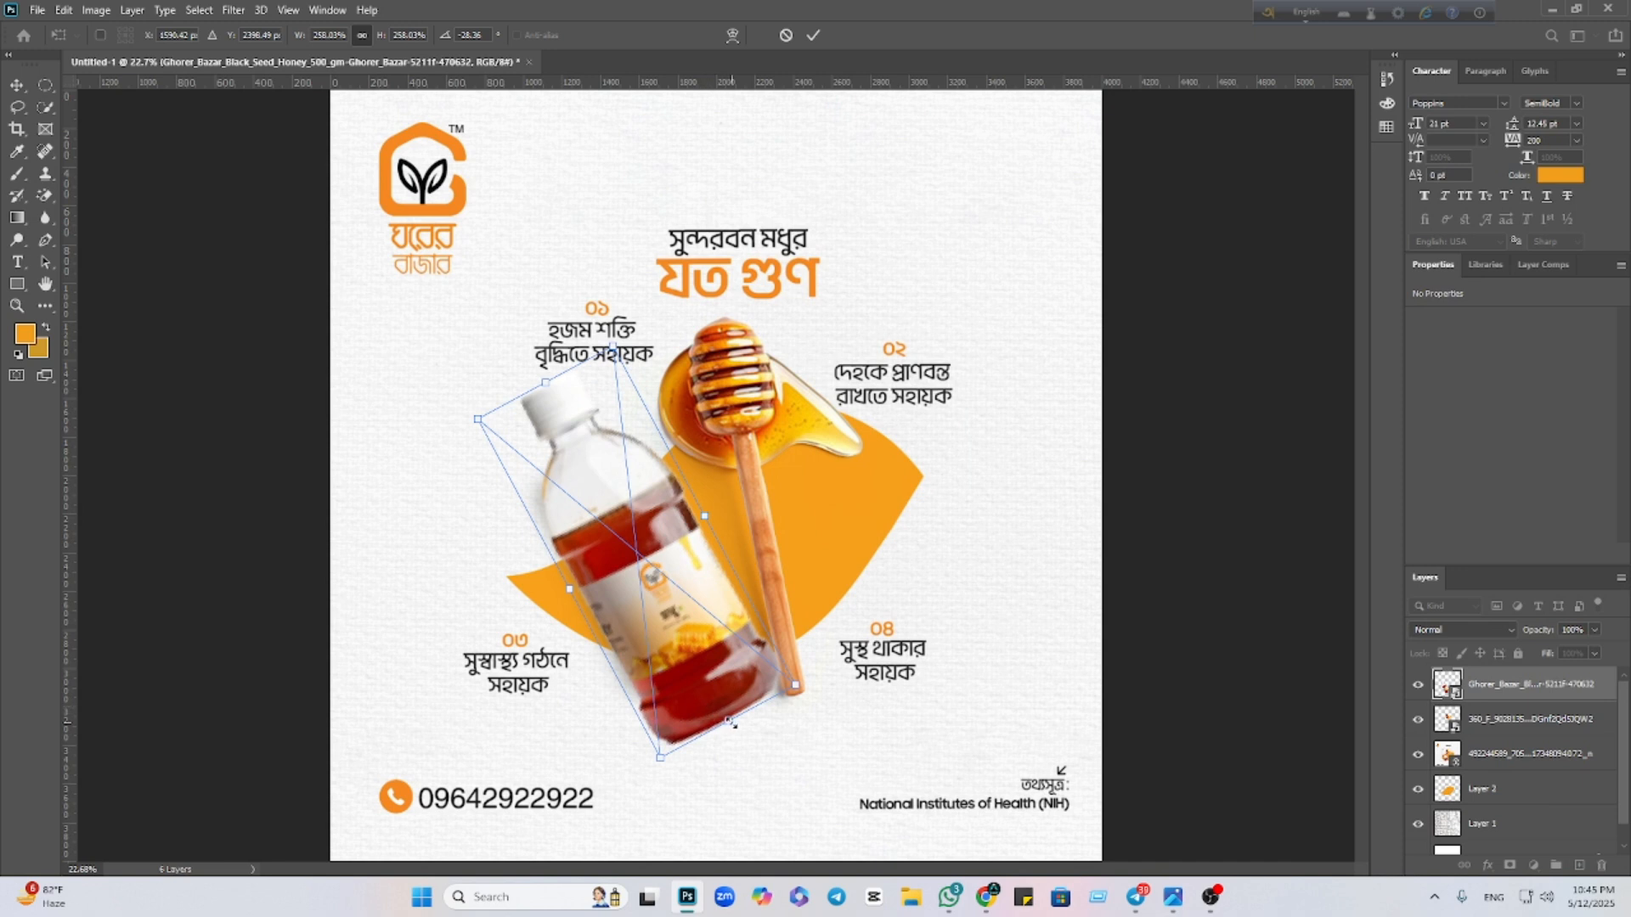
left_click_drag(730, 723, 731, 668)
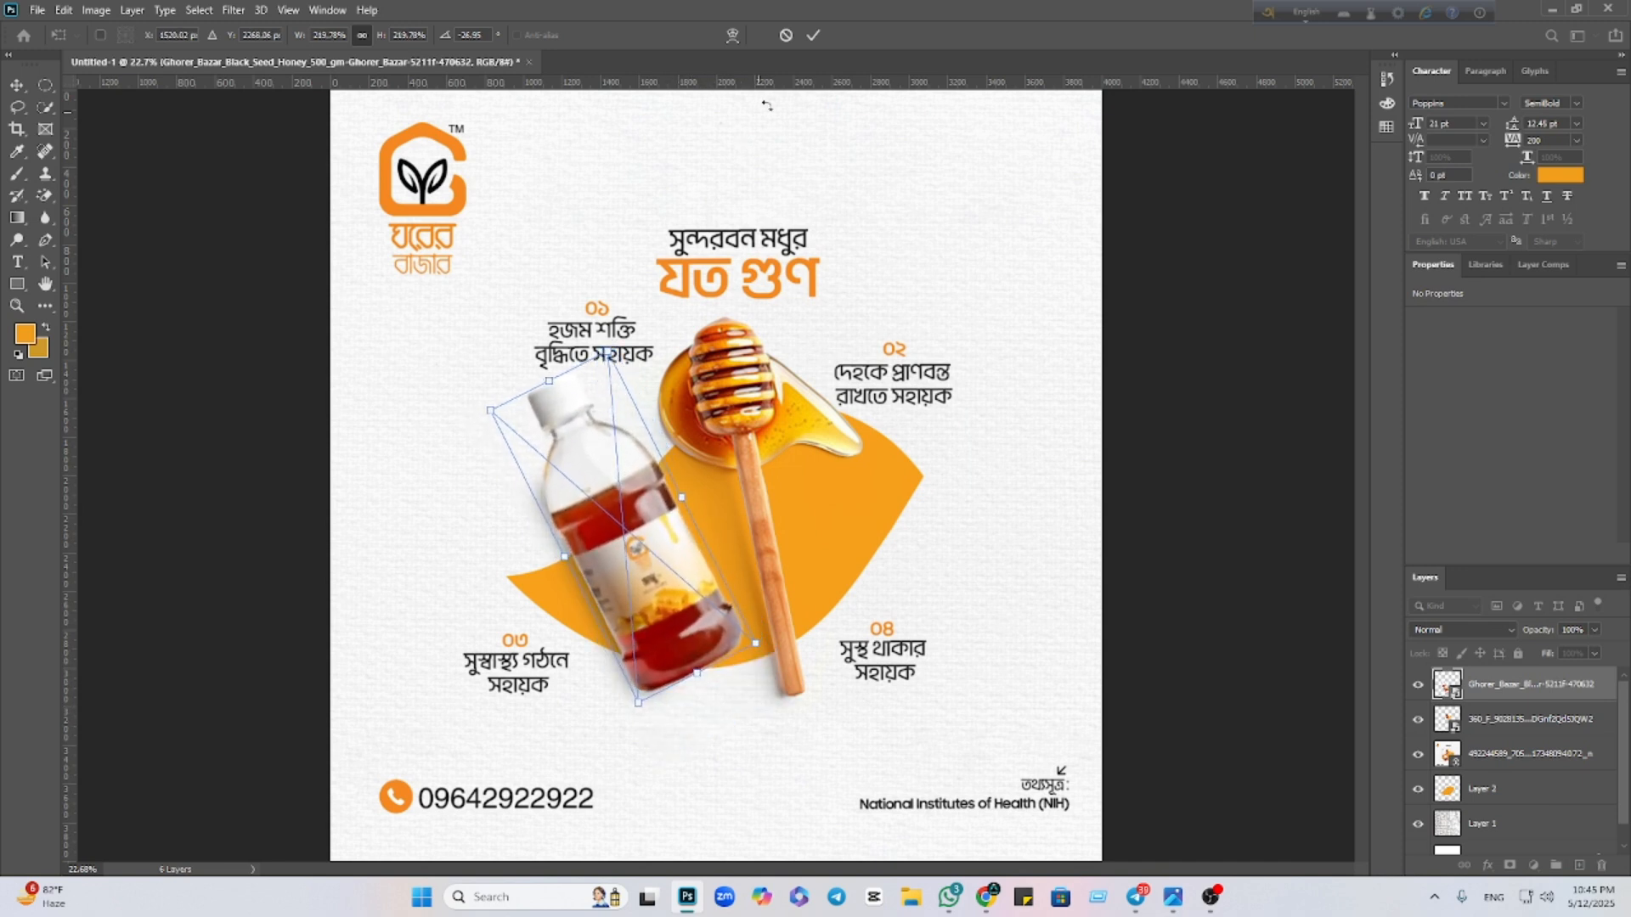
left_click(813, 34)
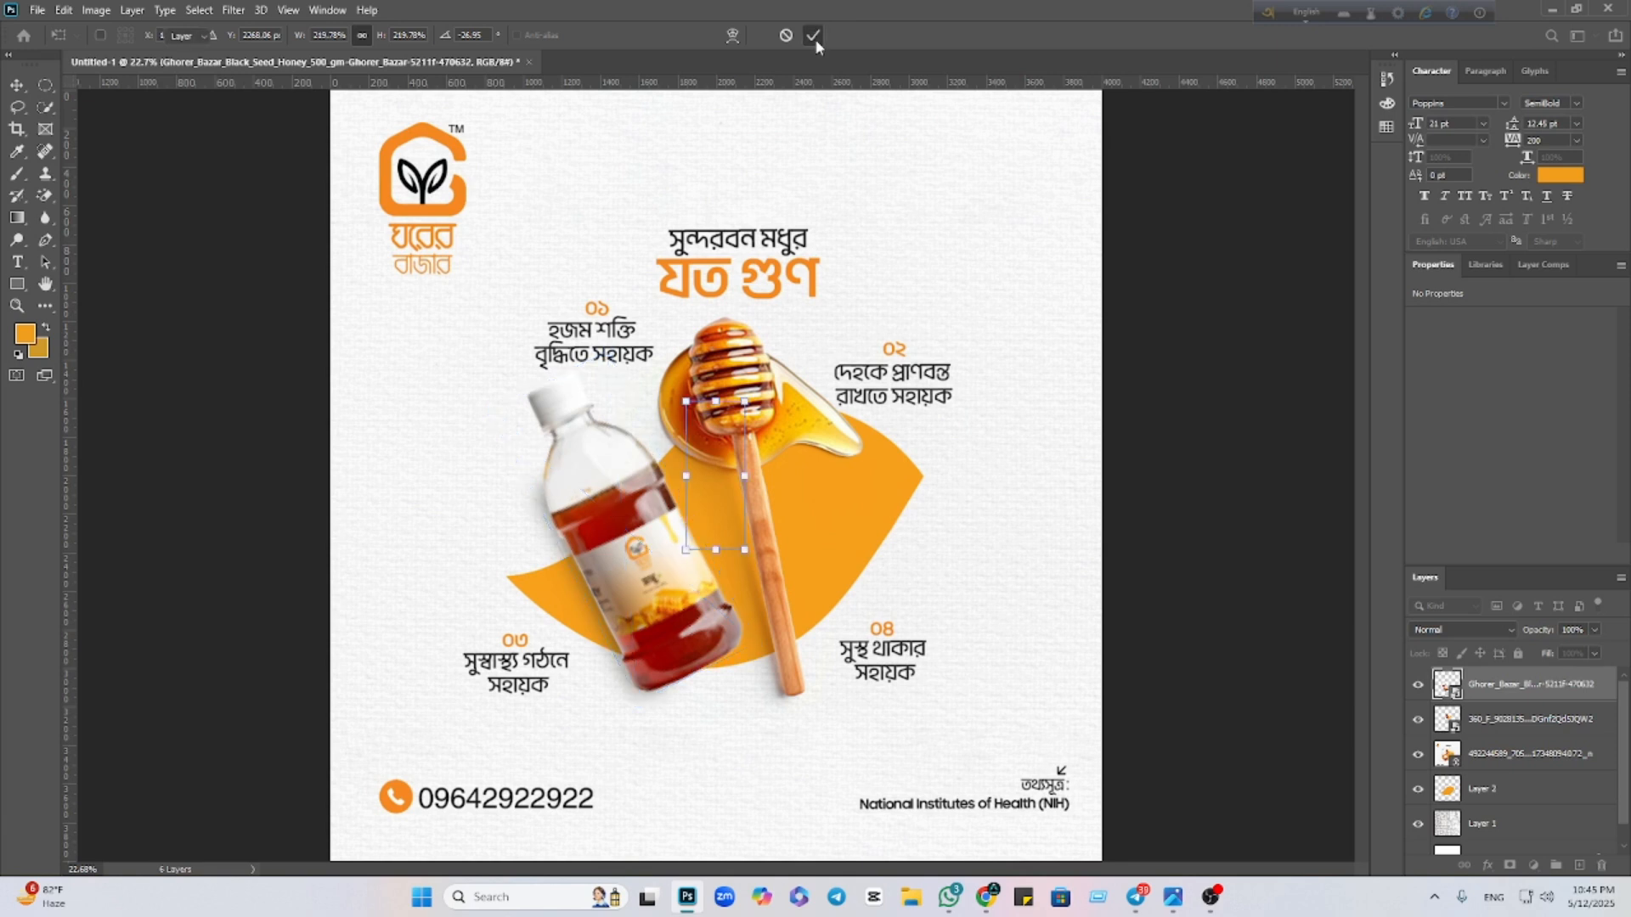
left_click(1157, 484)
Hide the reference design layer and select the honey bottle layer
left_click(1011, 562)
left_click(1415, 757)
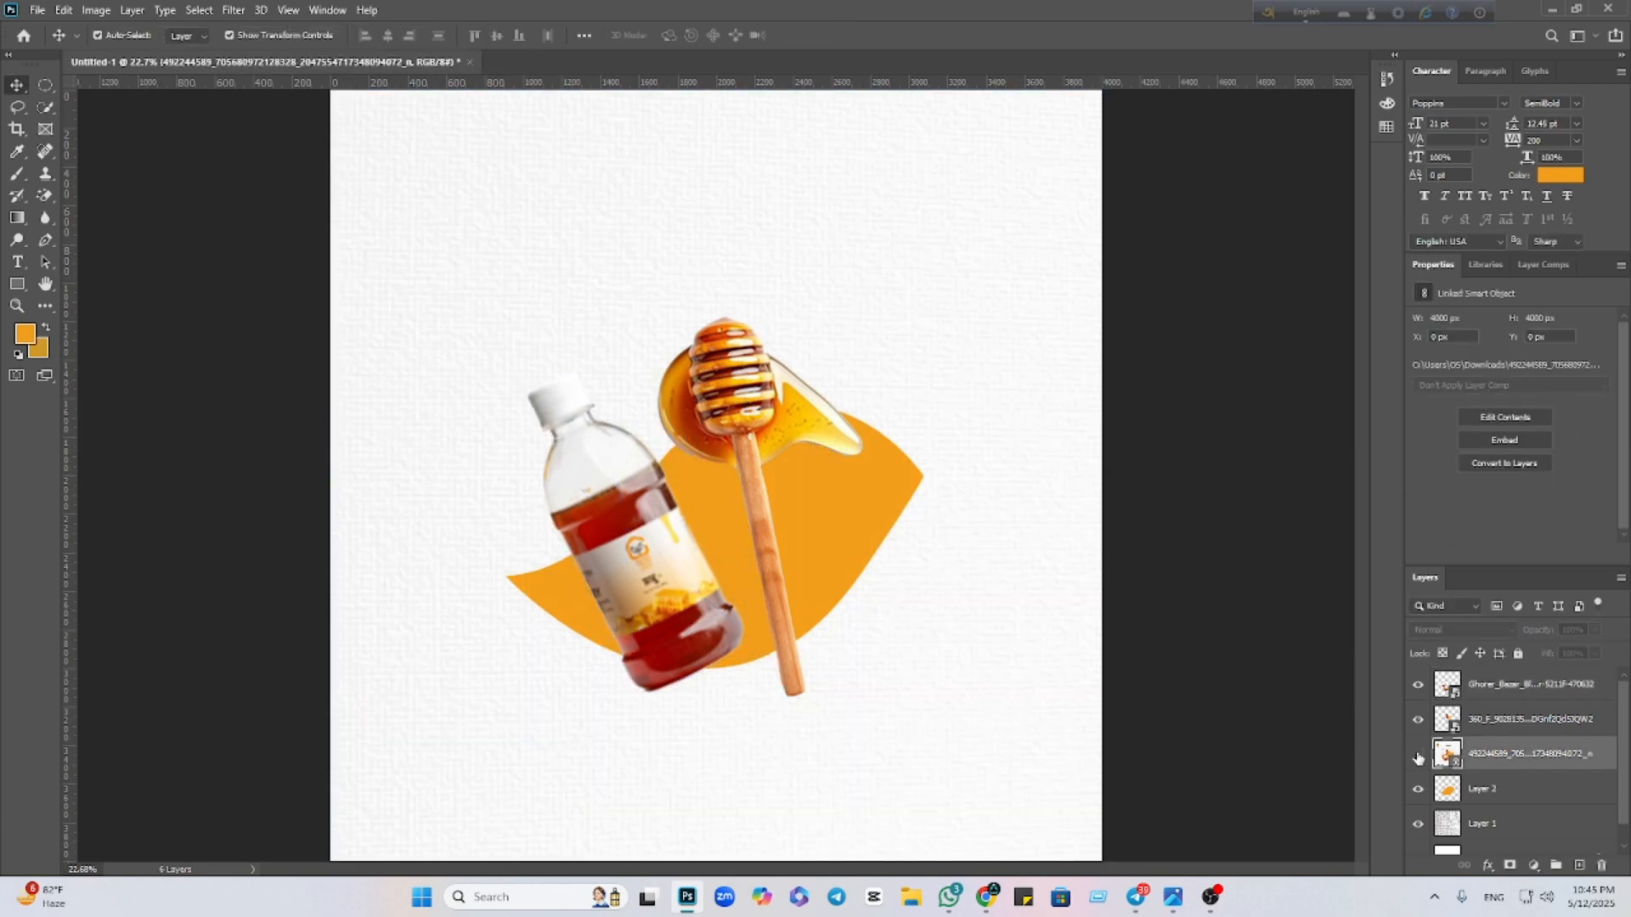
scroll(720, 552, "down", 3)
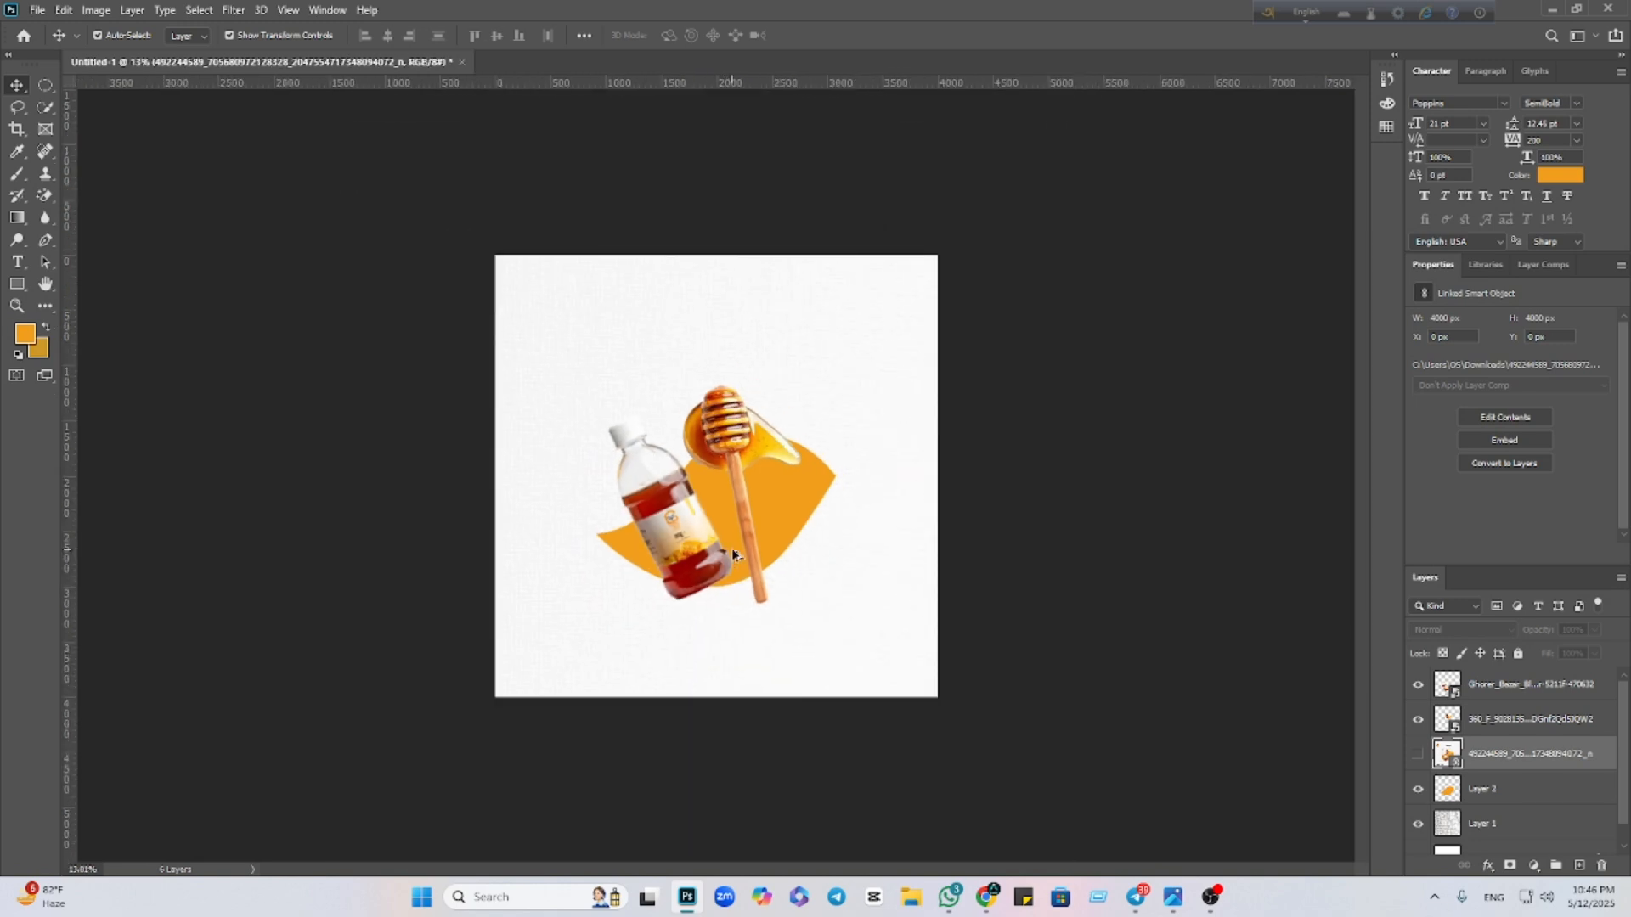
scroll(726, 560, "up", 5)
left_click(629, 591)
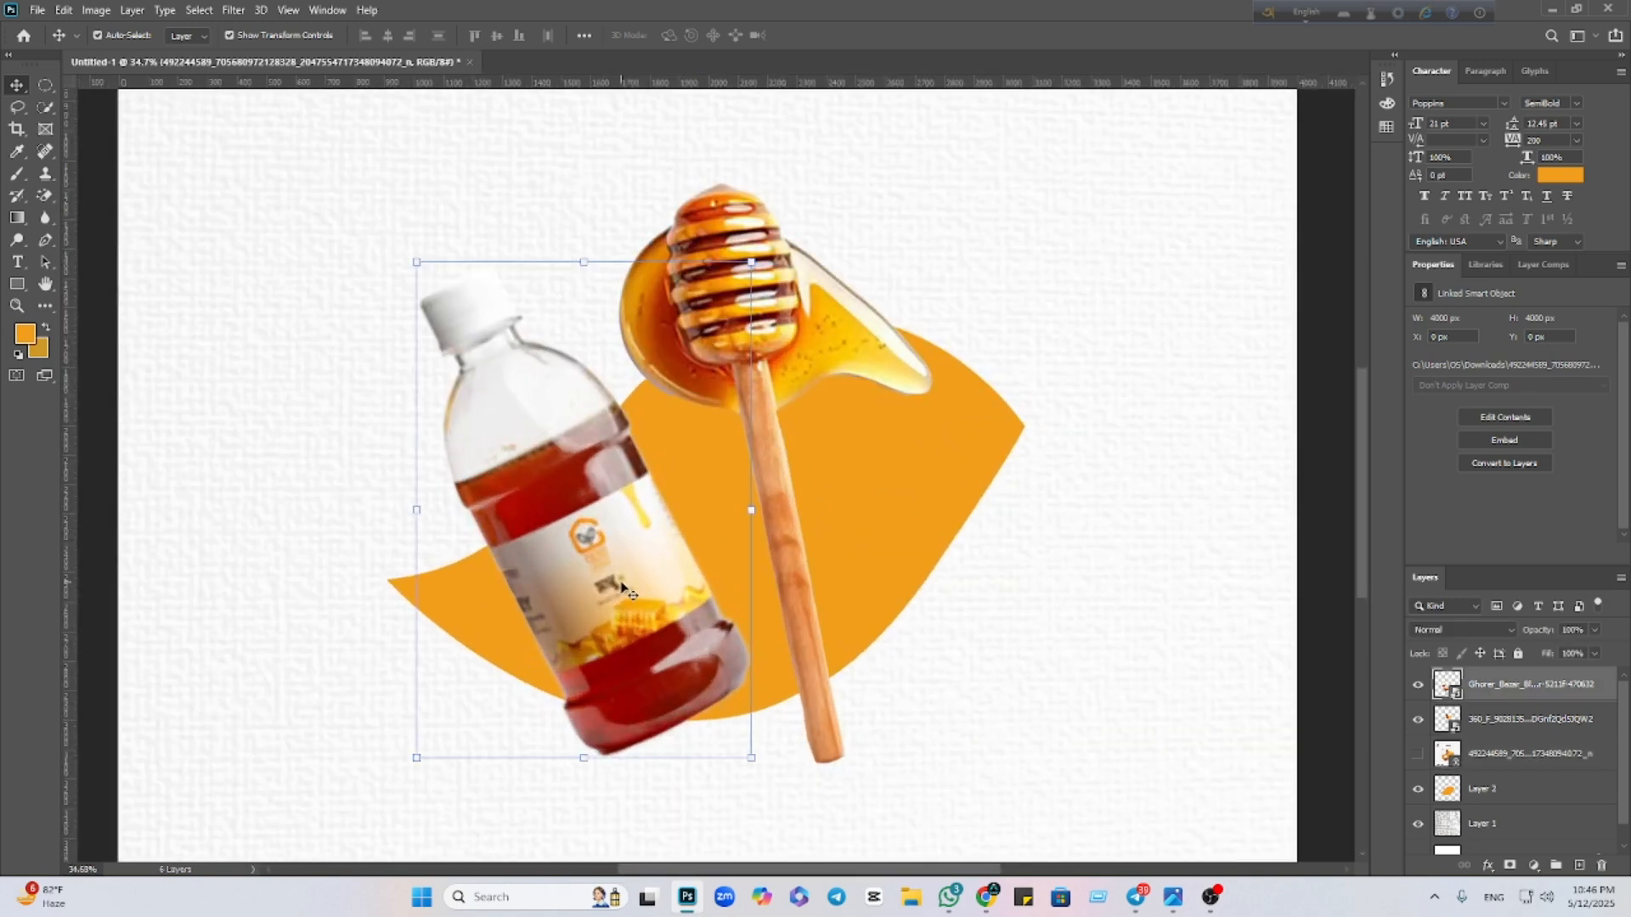
left_click(237, 10)
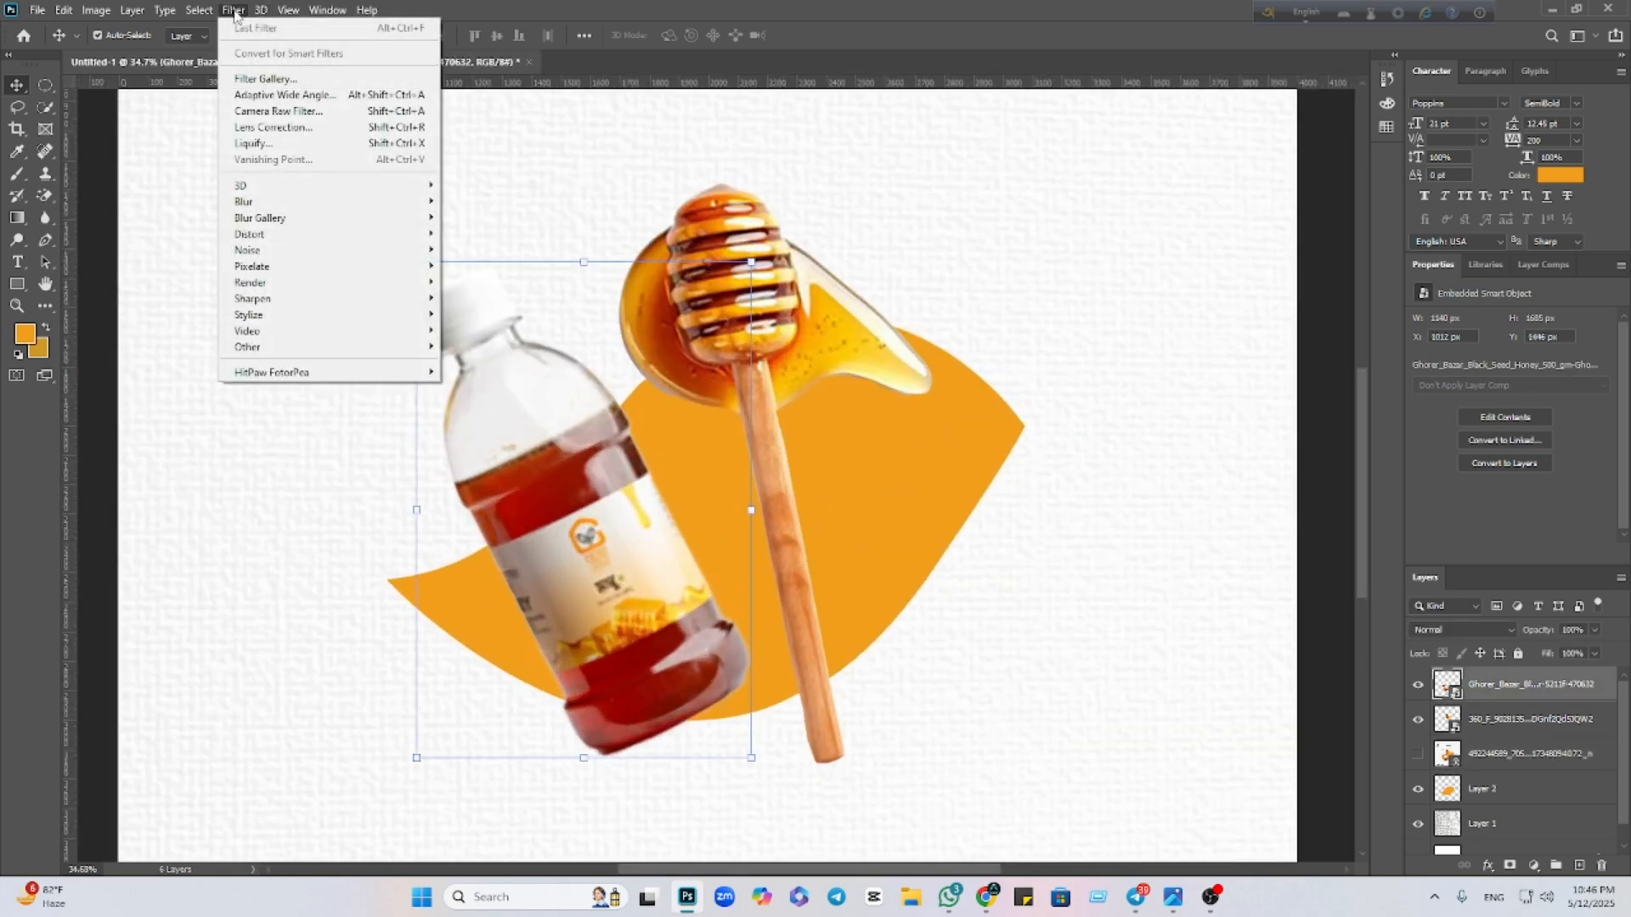
Apply Camera Raw to the bottle: Temperature +9, Exposure -0.55, Highlights +20, Texture +23, Vibrance +33
left_click(276, 112)
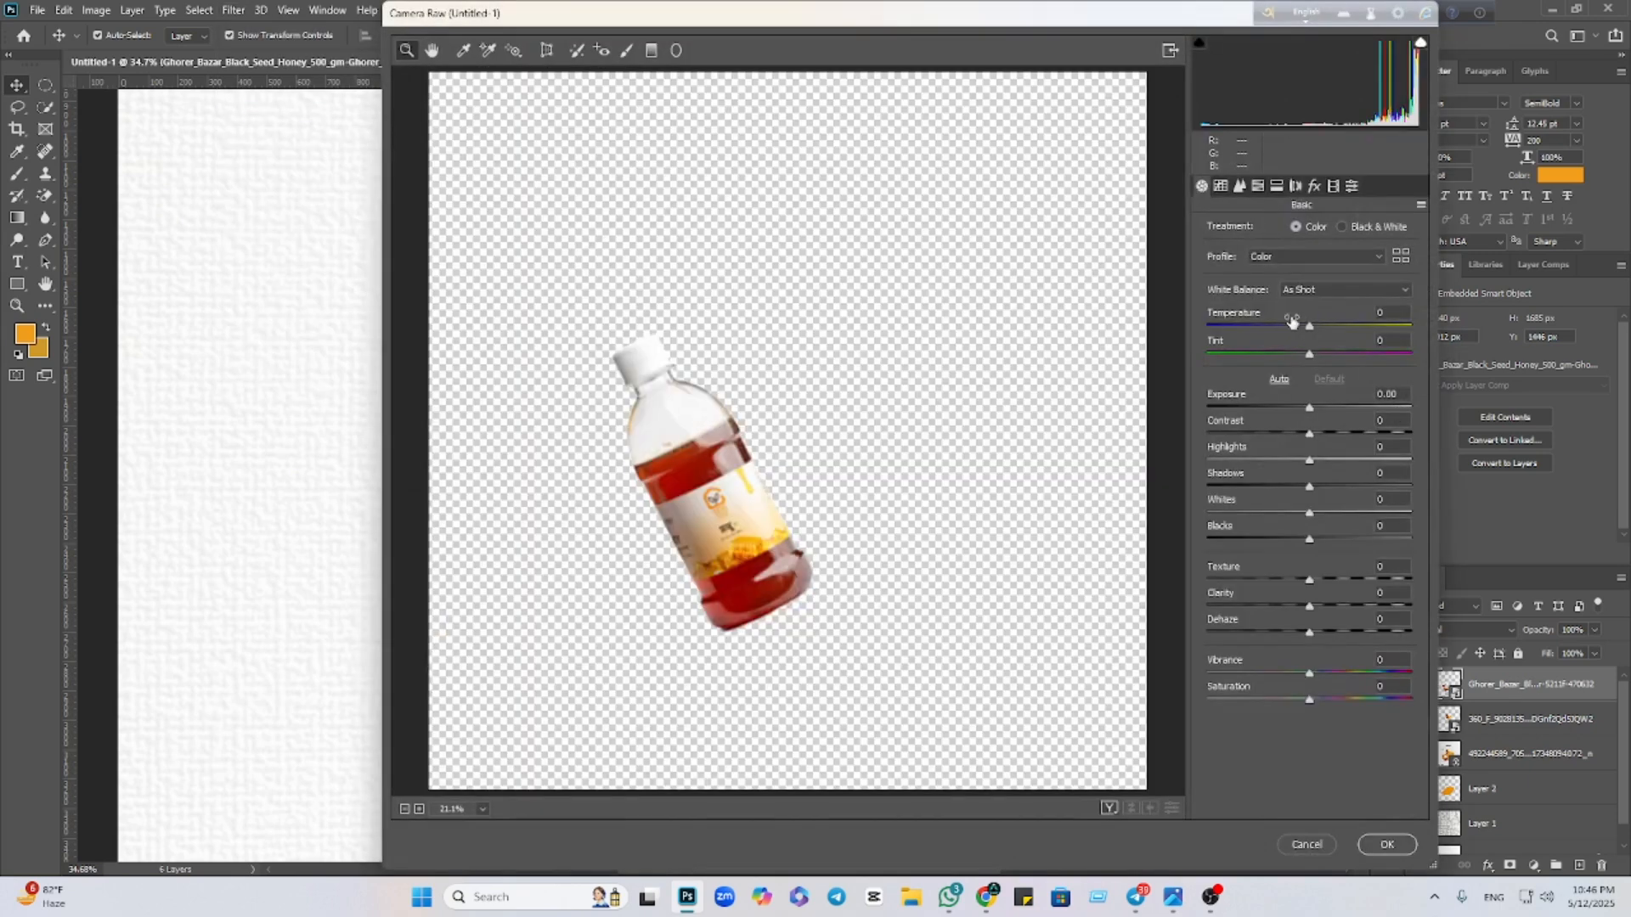
left_click_drag(1311, 326, 1321, 328)
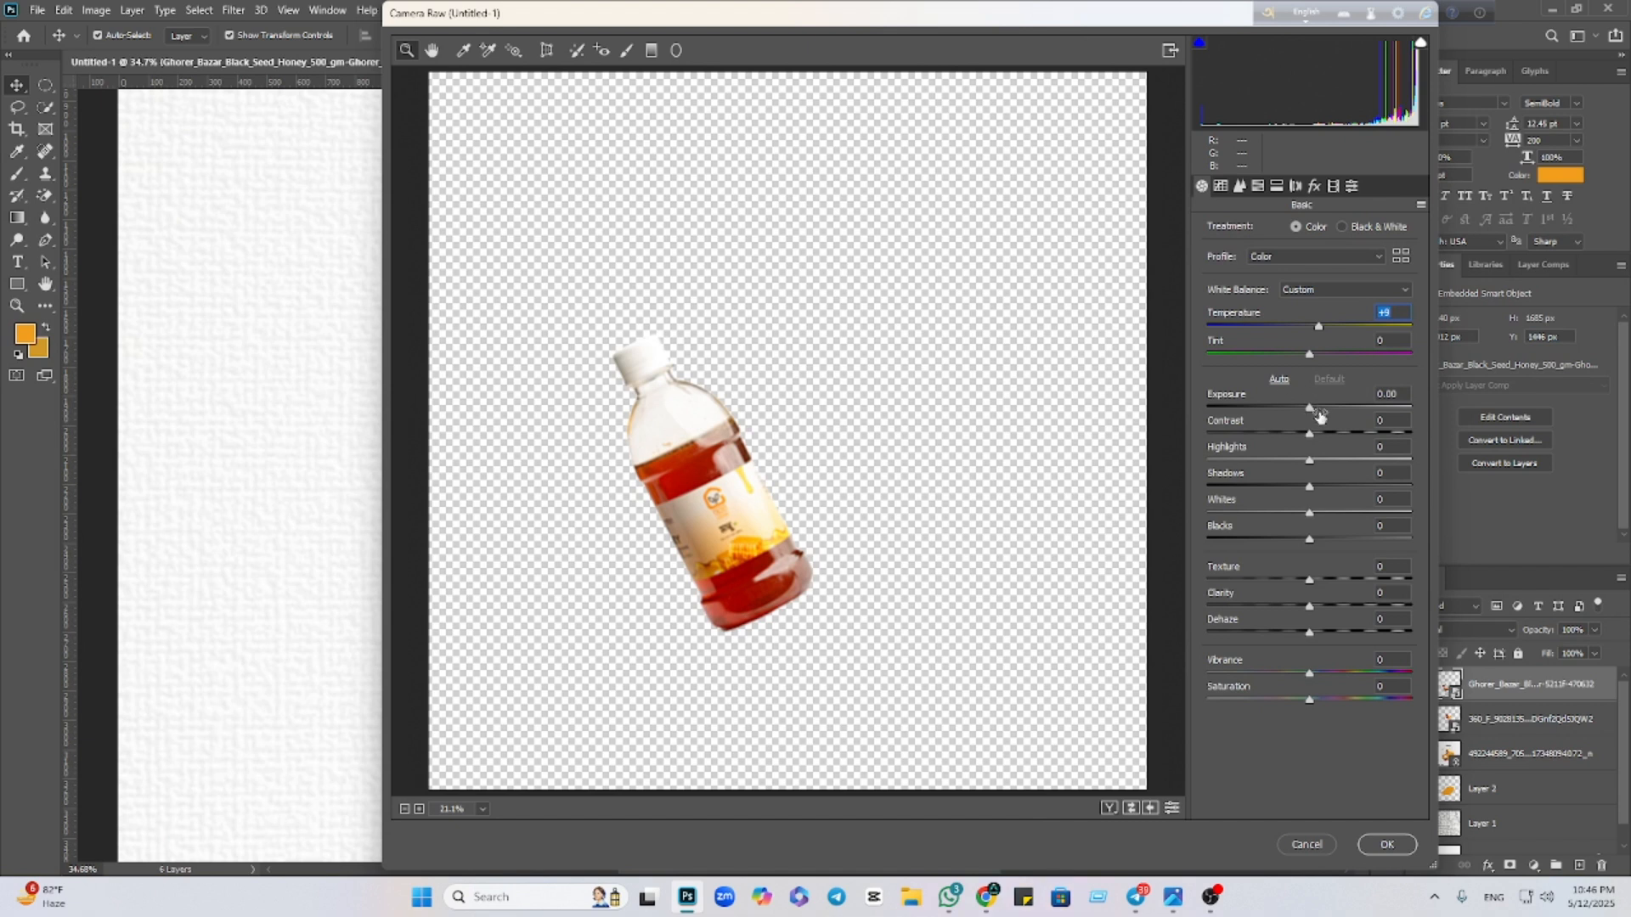
left_click_drag(1319, 414, 1332, 469)
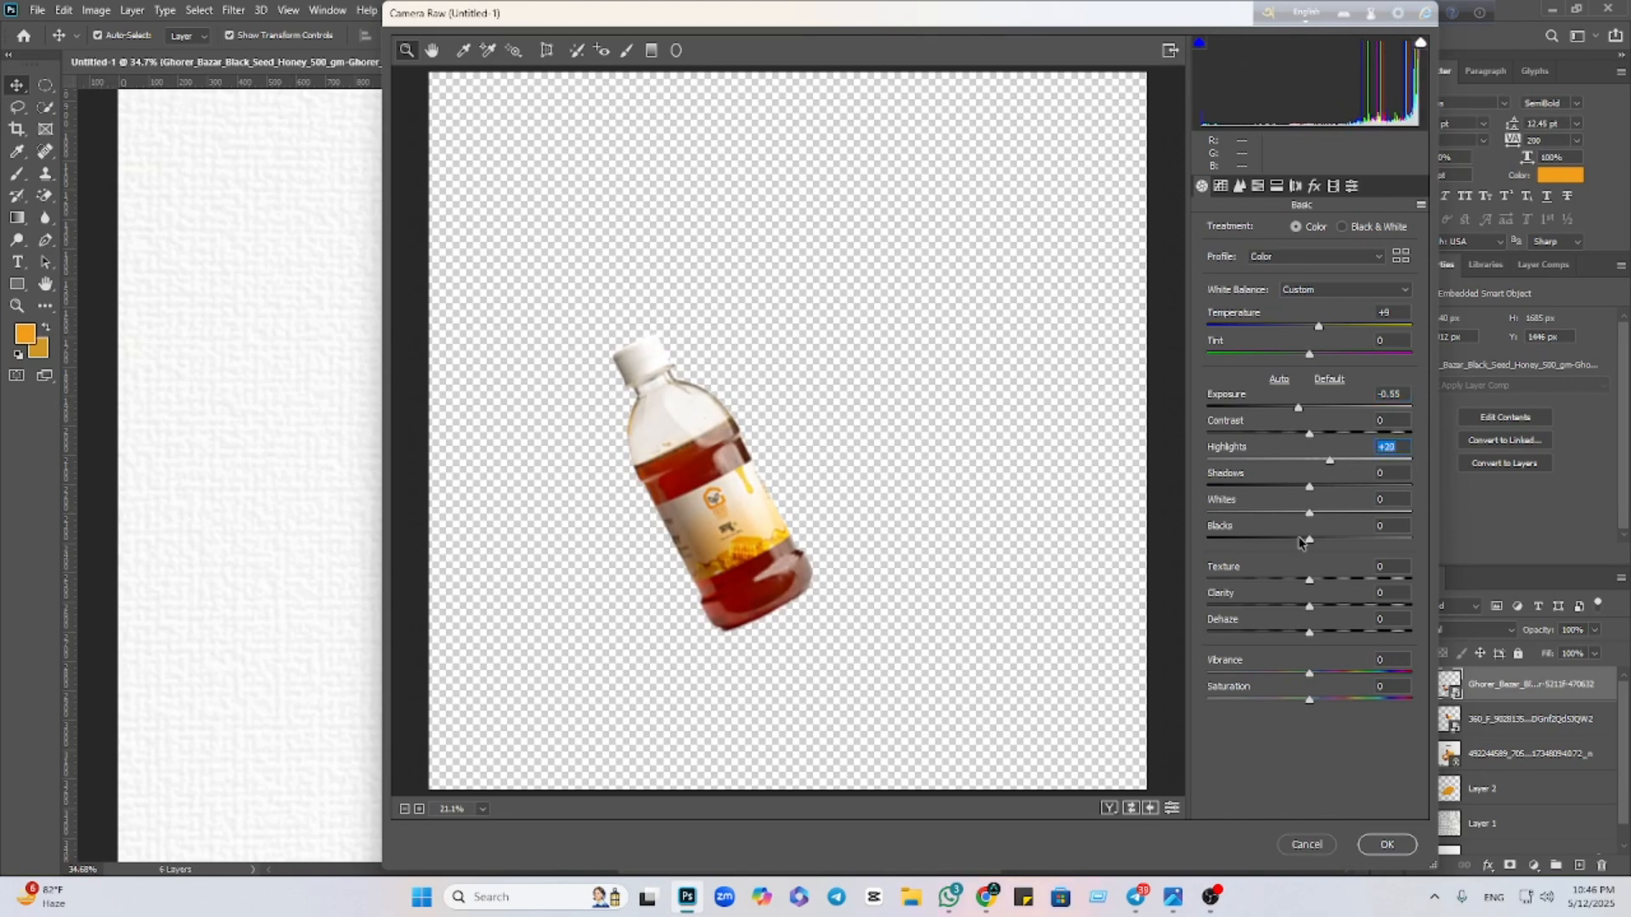
left_click_drag(1307, 581, 1346, 586)
left_click_drag(1309, 673, 1343, 683)
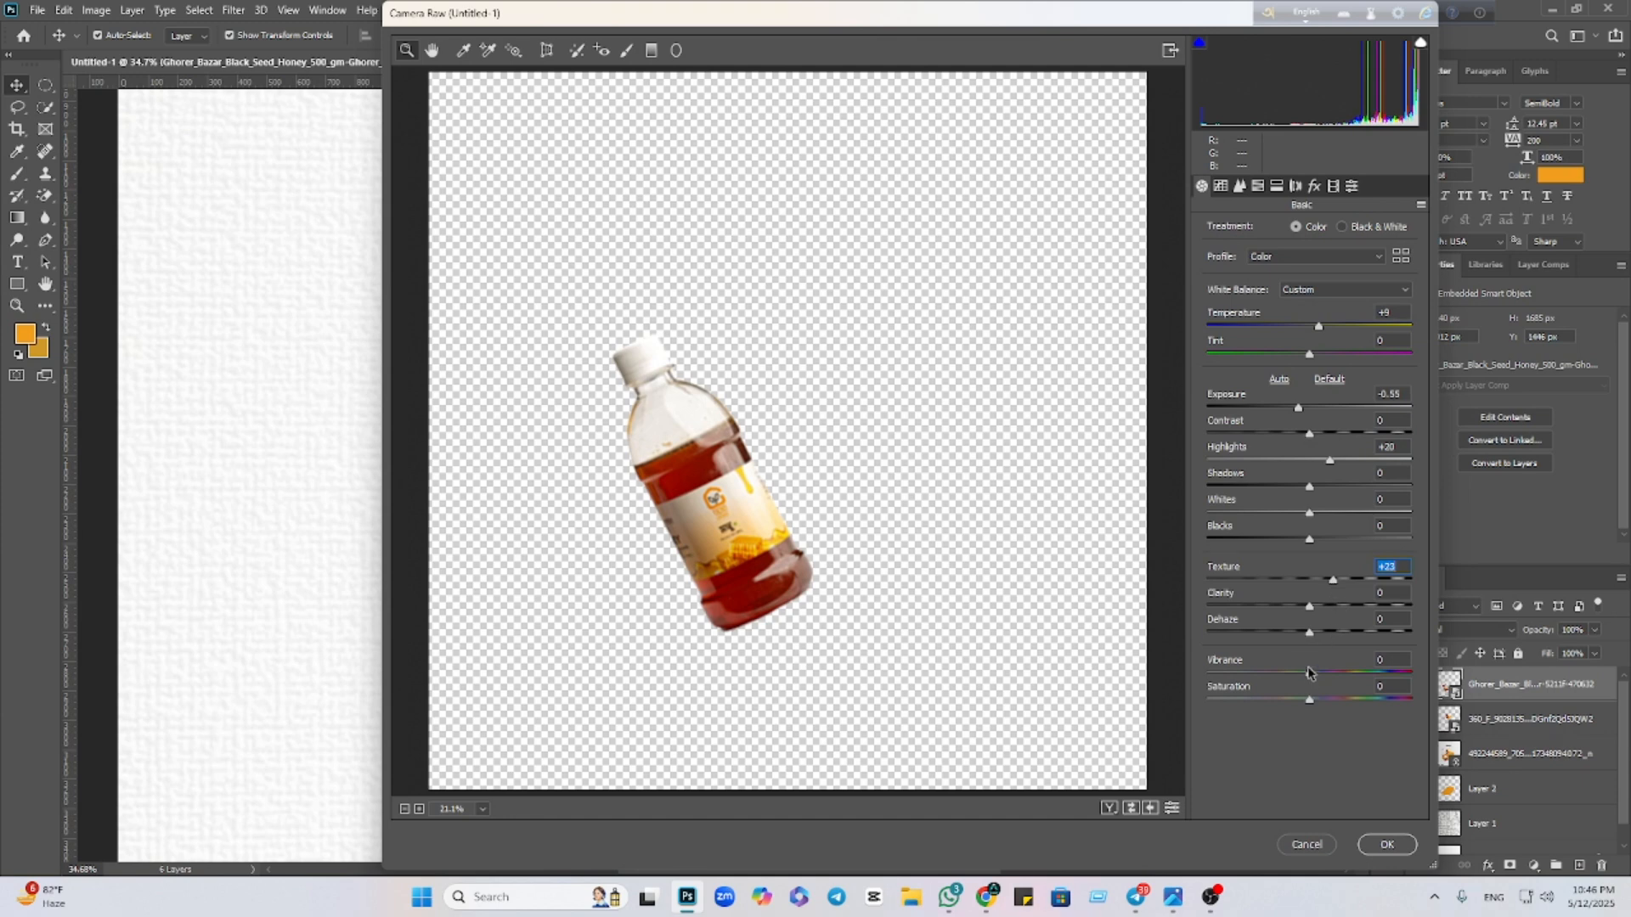
left_click(1379, 846)
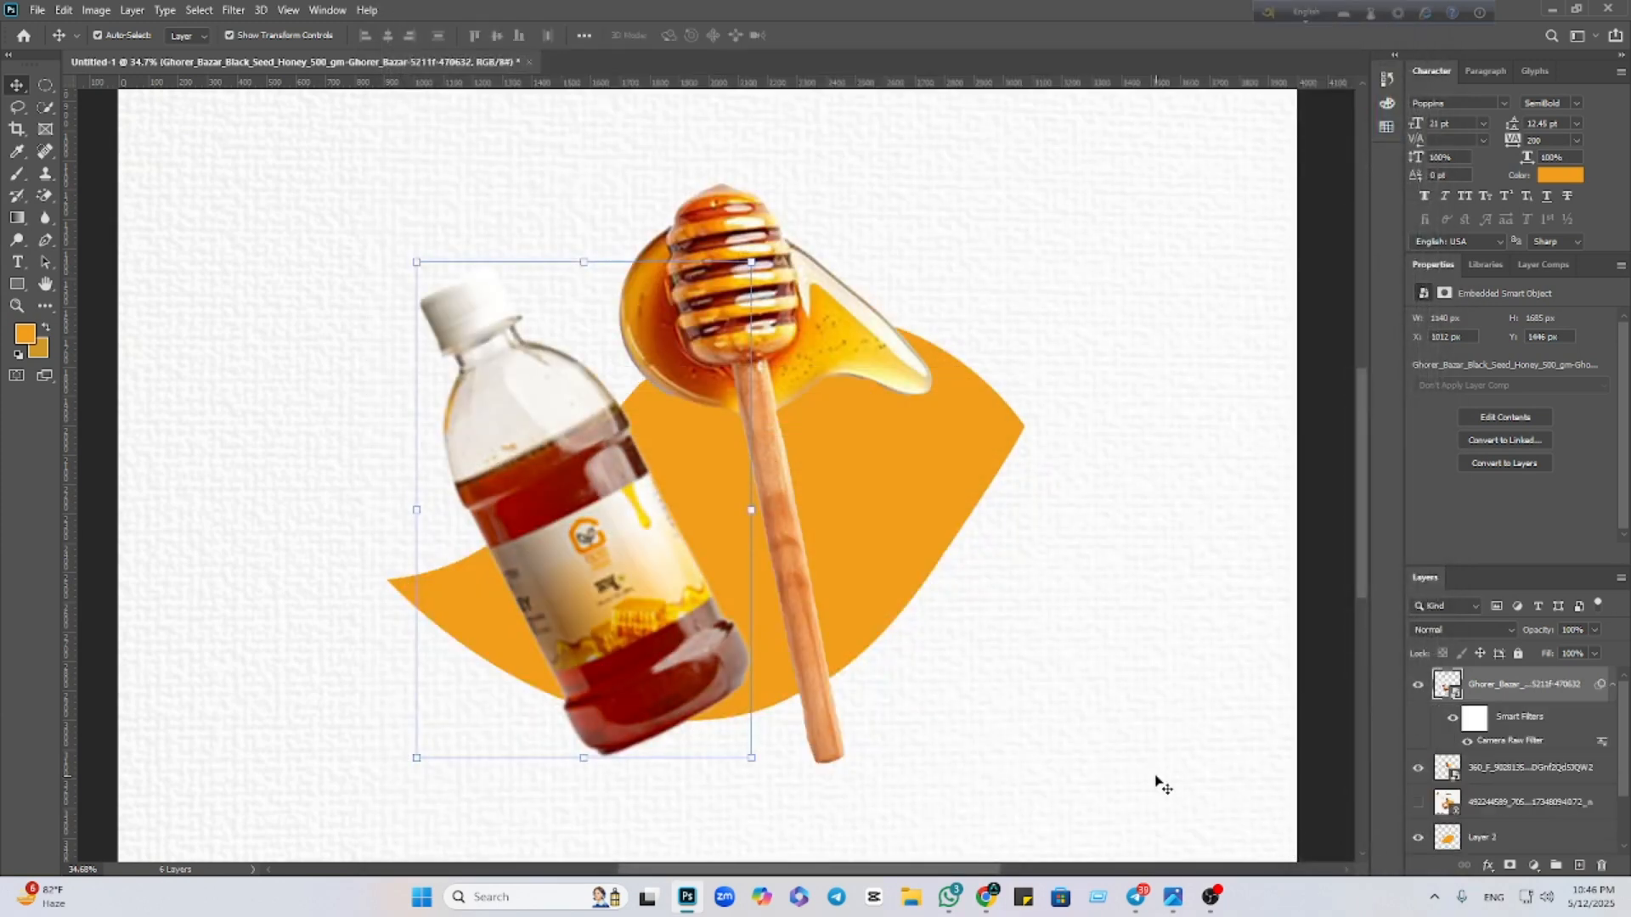
In a new Chrome tab, search Google for 'honey ghorer bazar'
mouse_move(987, 907)
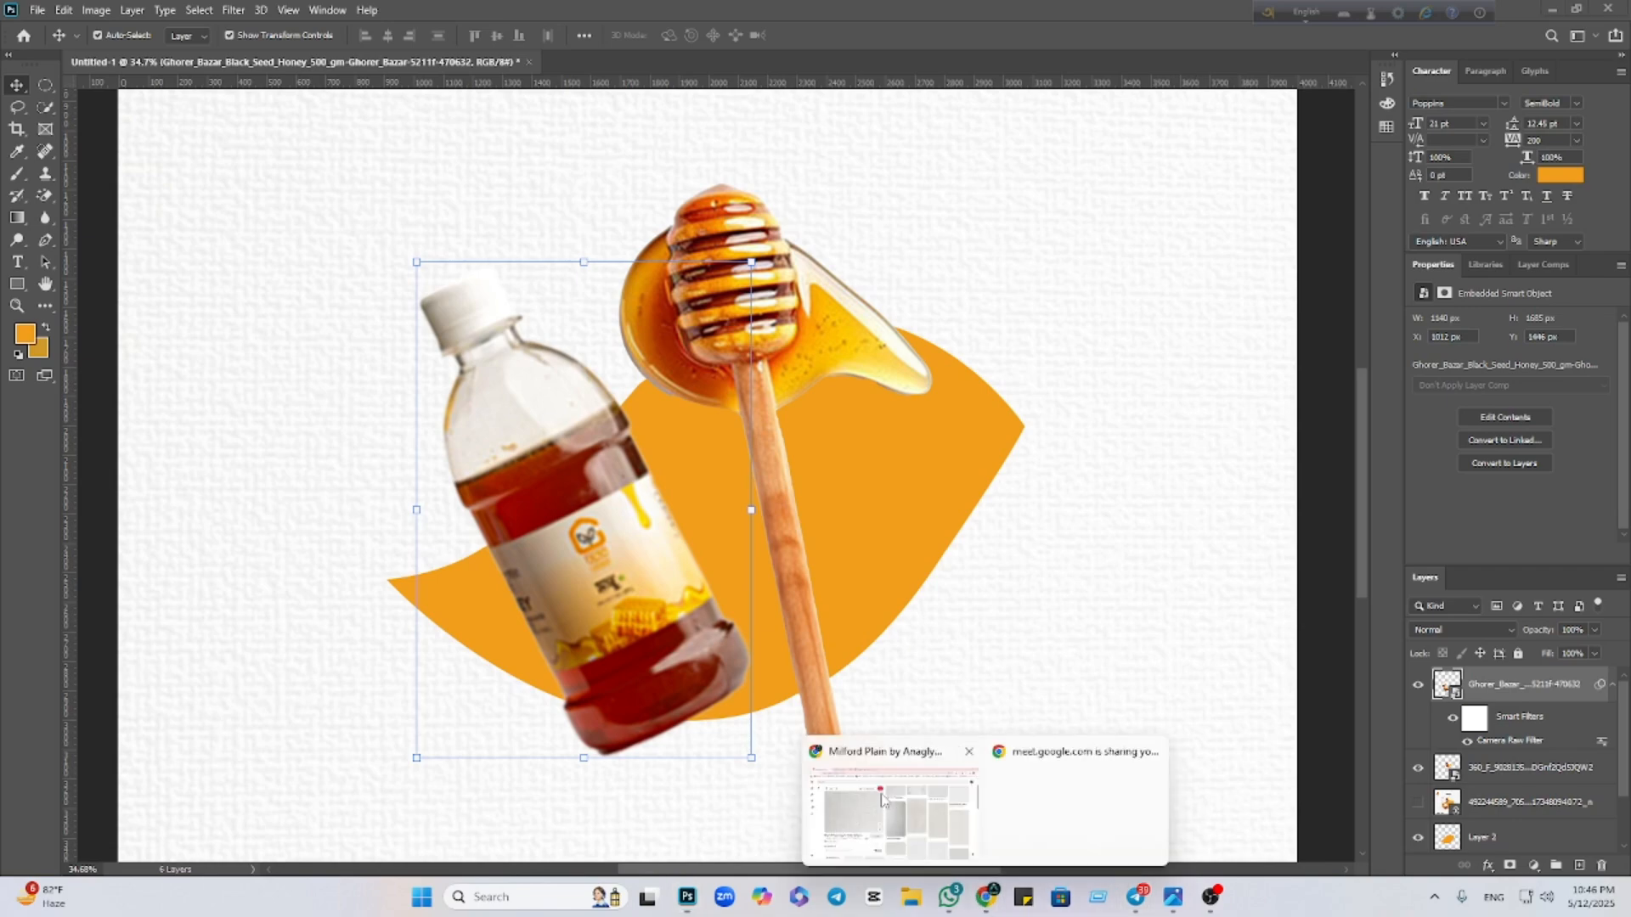
left_click(900, 812)
left_click(652, 17)
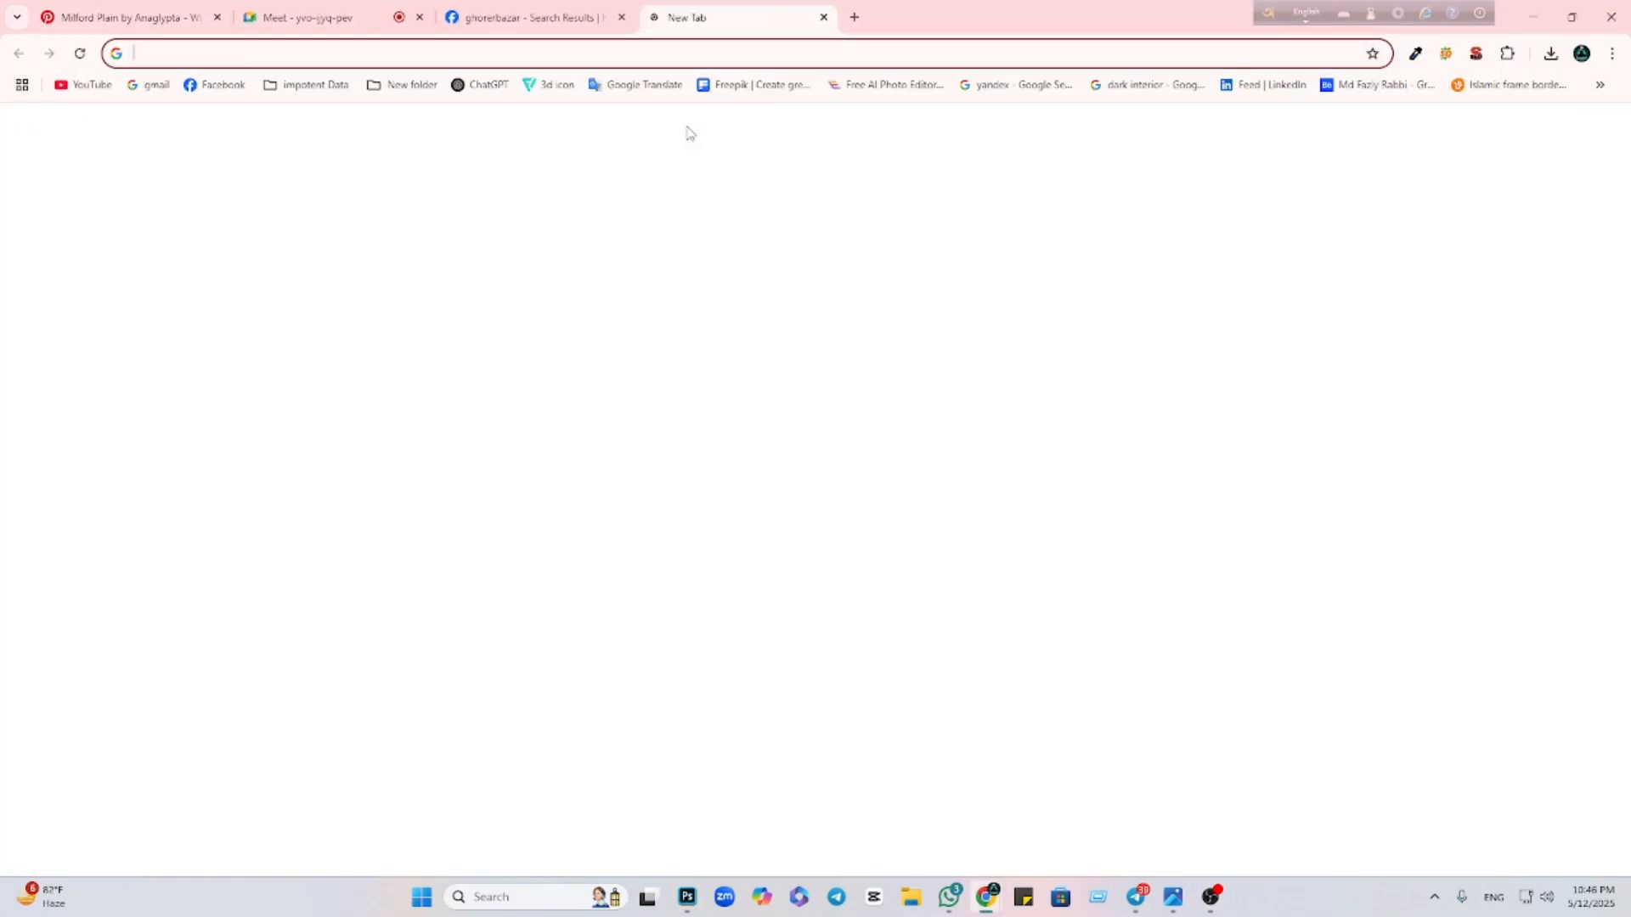
left_click(706, 338)
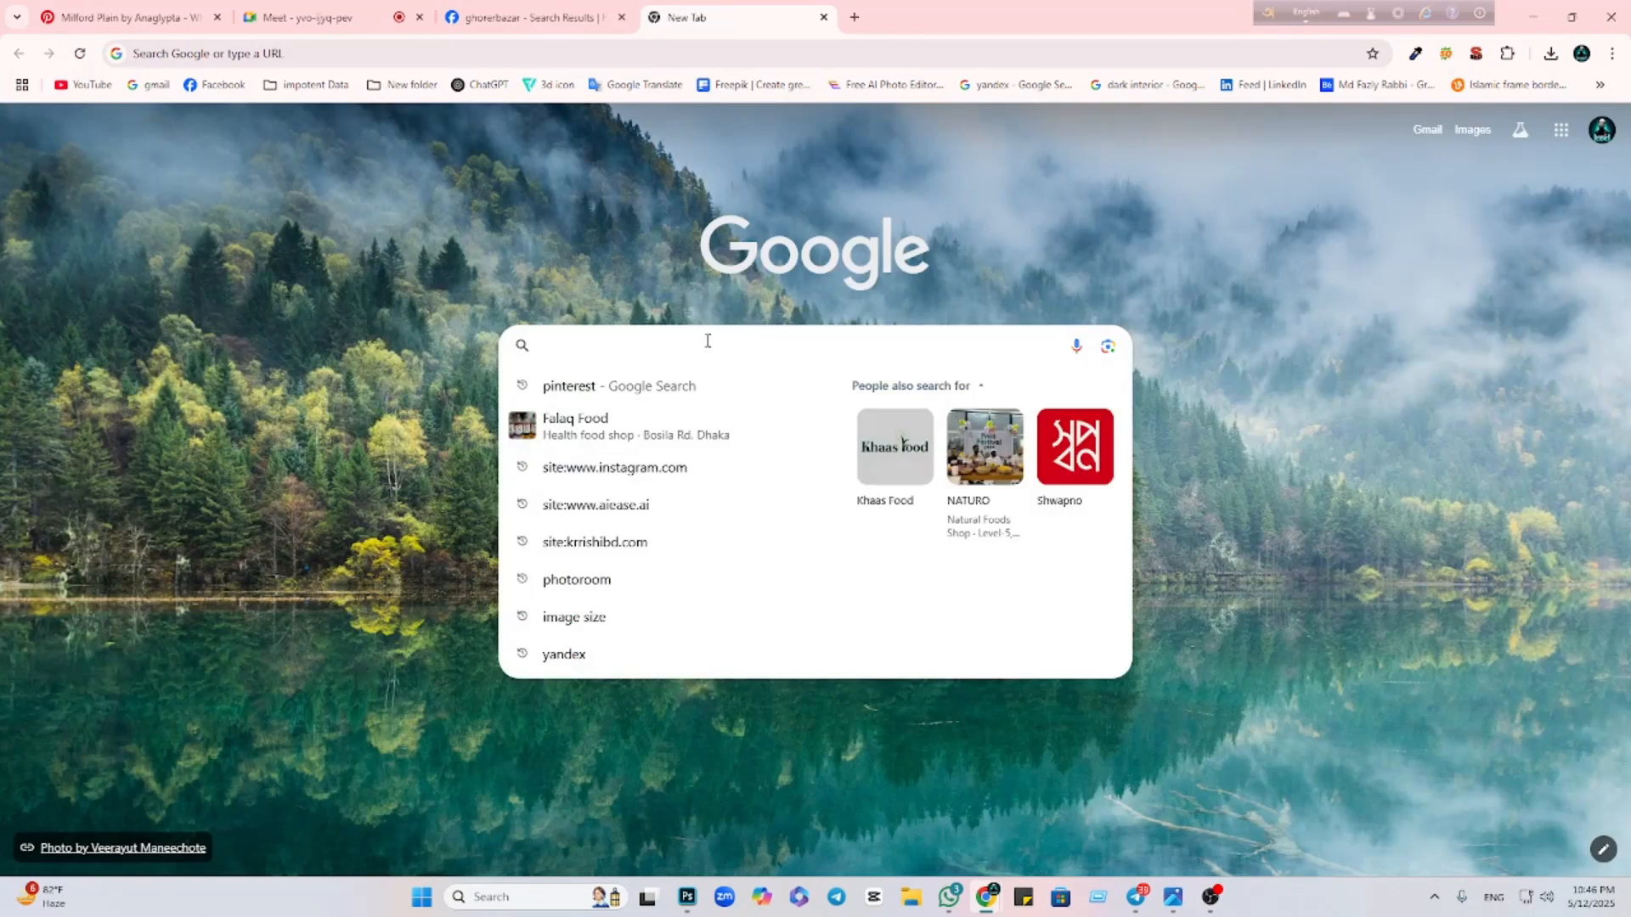
type("hunn")
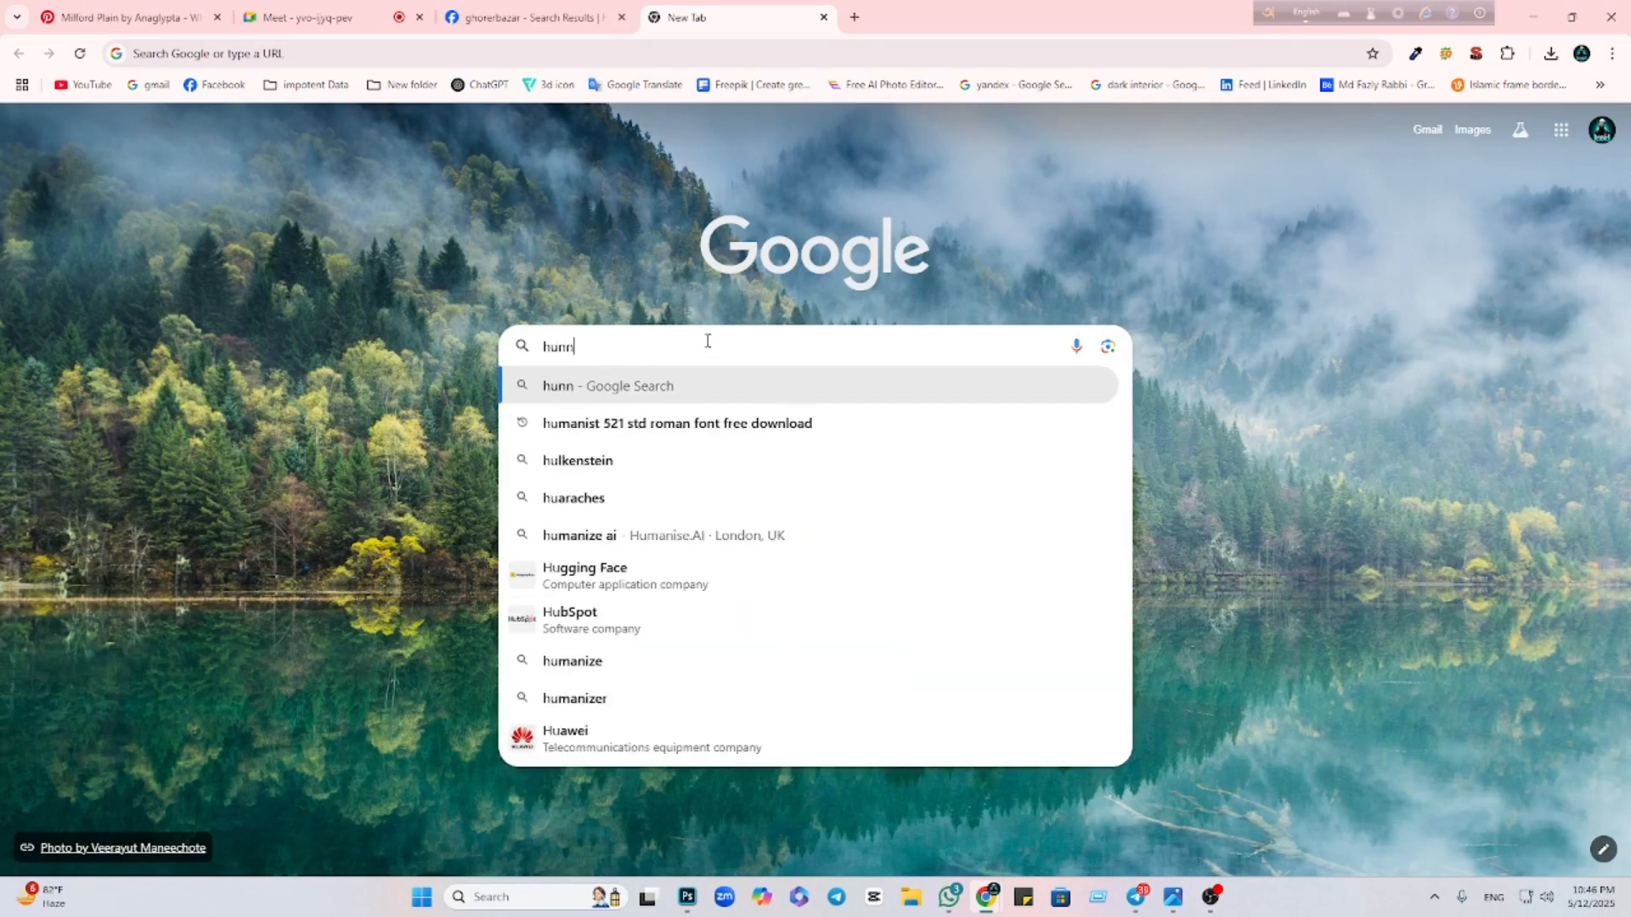
type("y g")
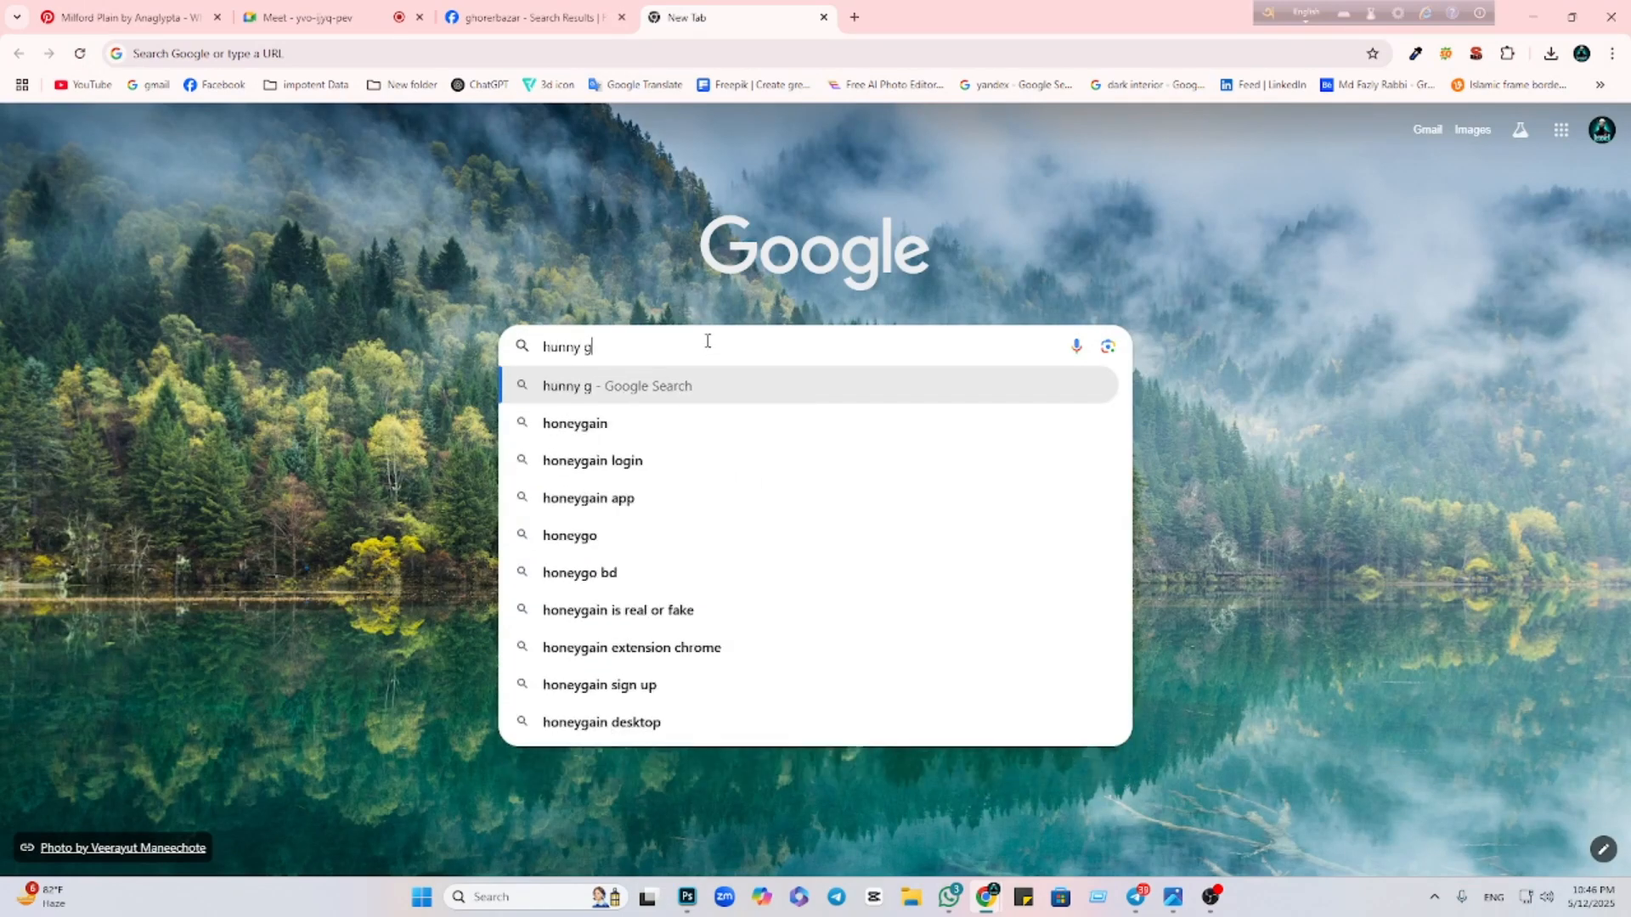
type("horer")
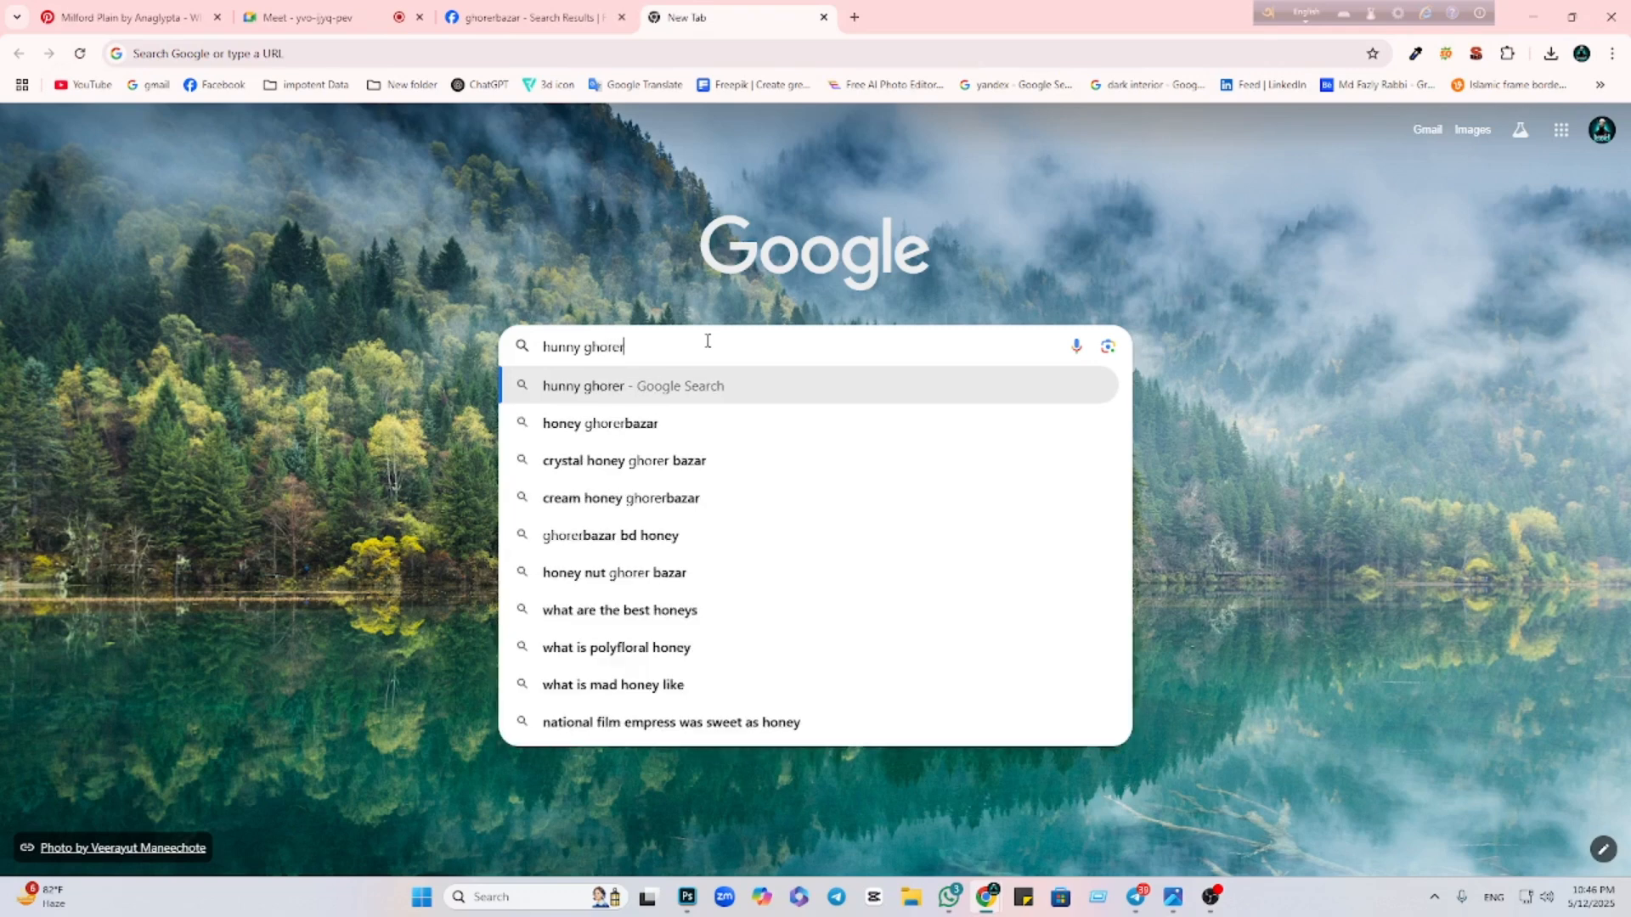
left_click(641, 431)
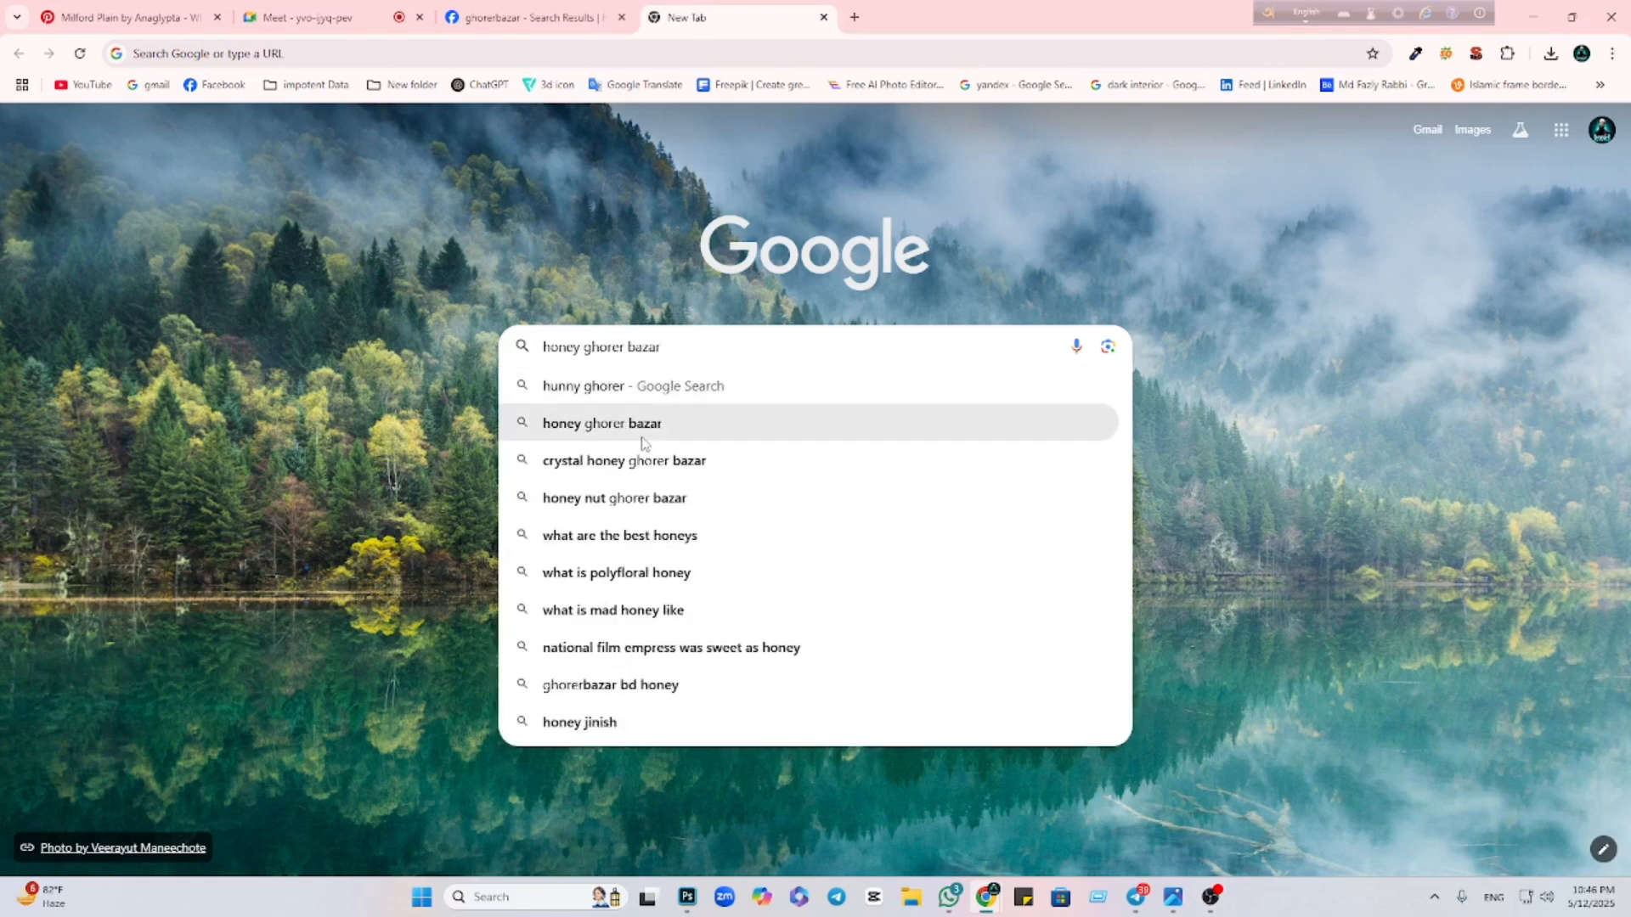
Copy the Sundarban Honey 500gm bottle image from the Images results
left_click(246, 199)
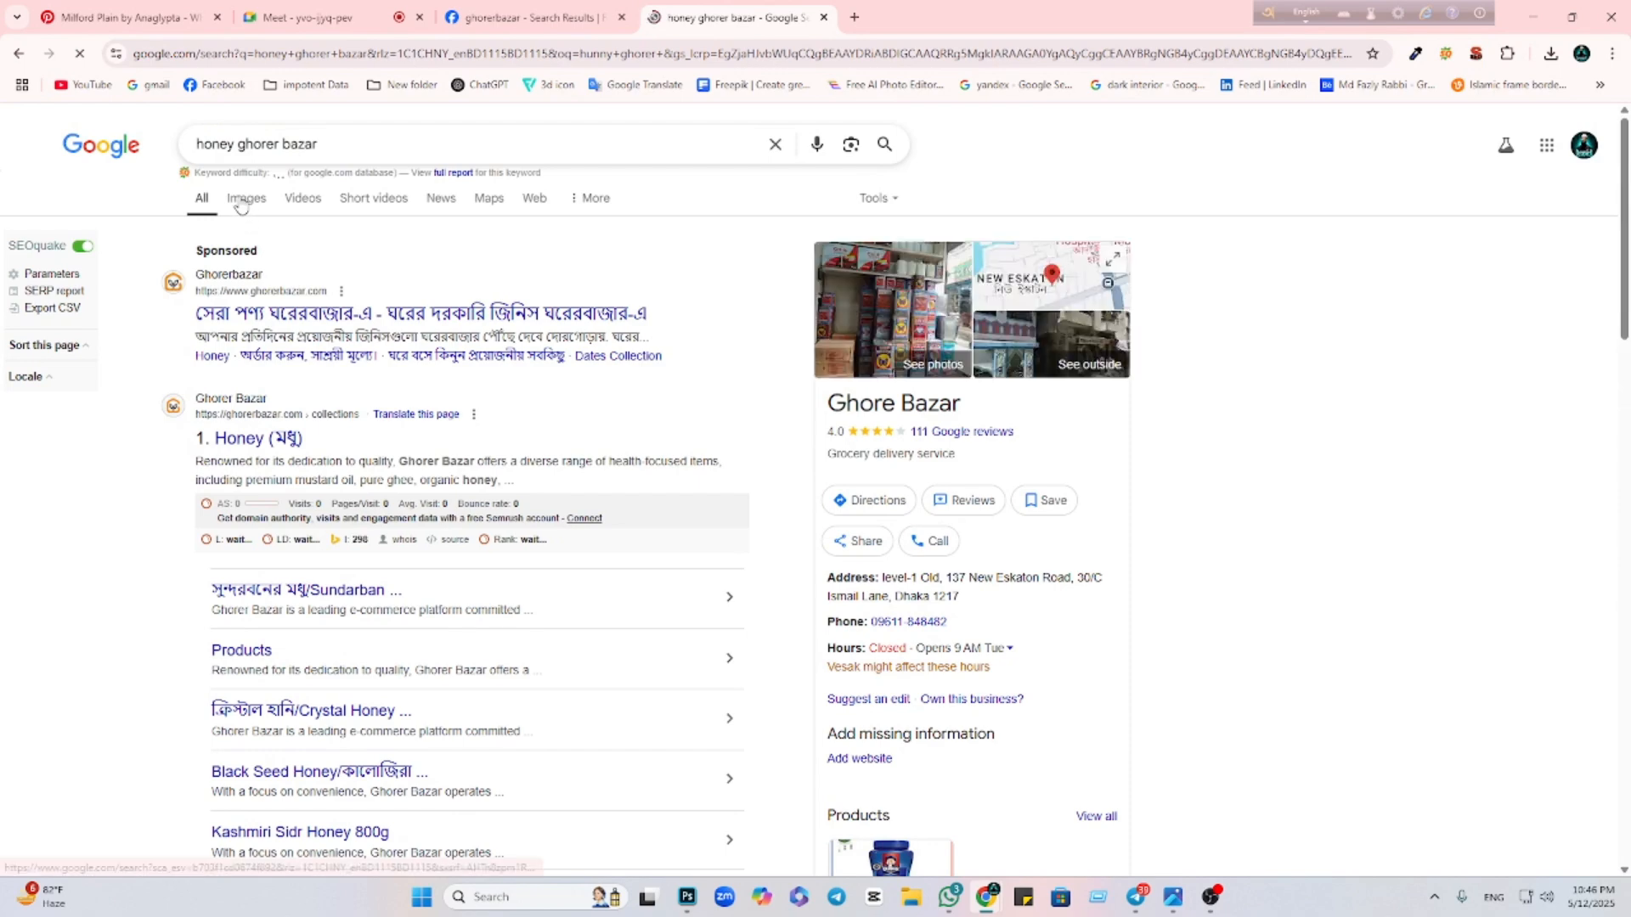
left_click(74, 388)
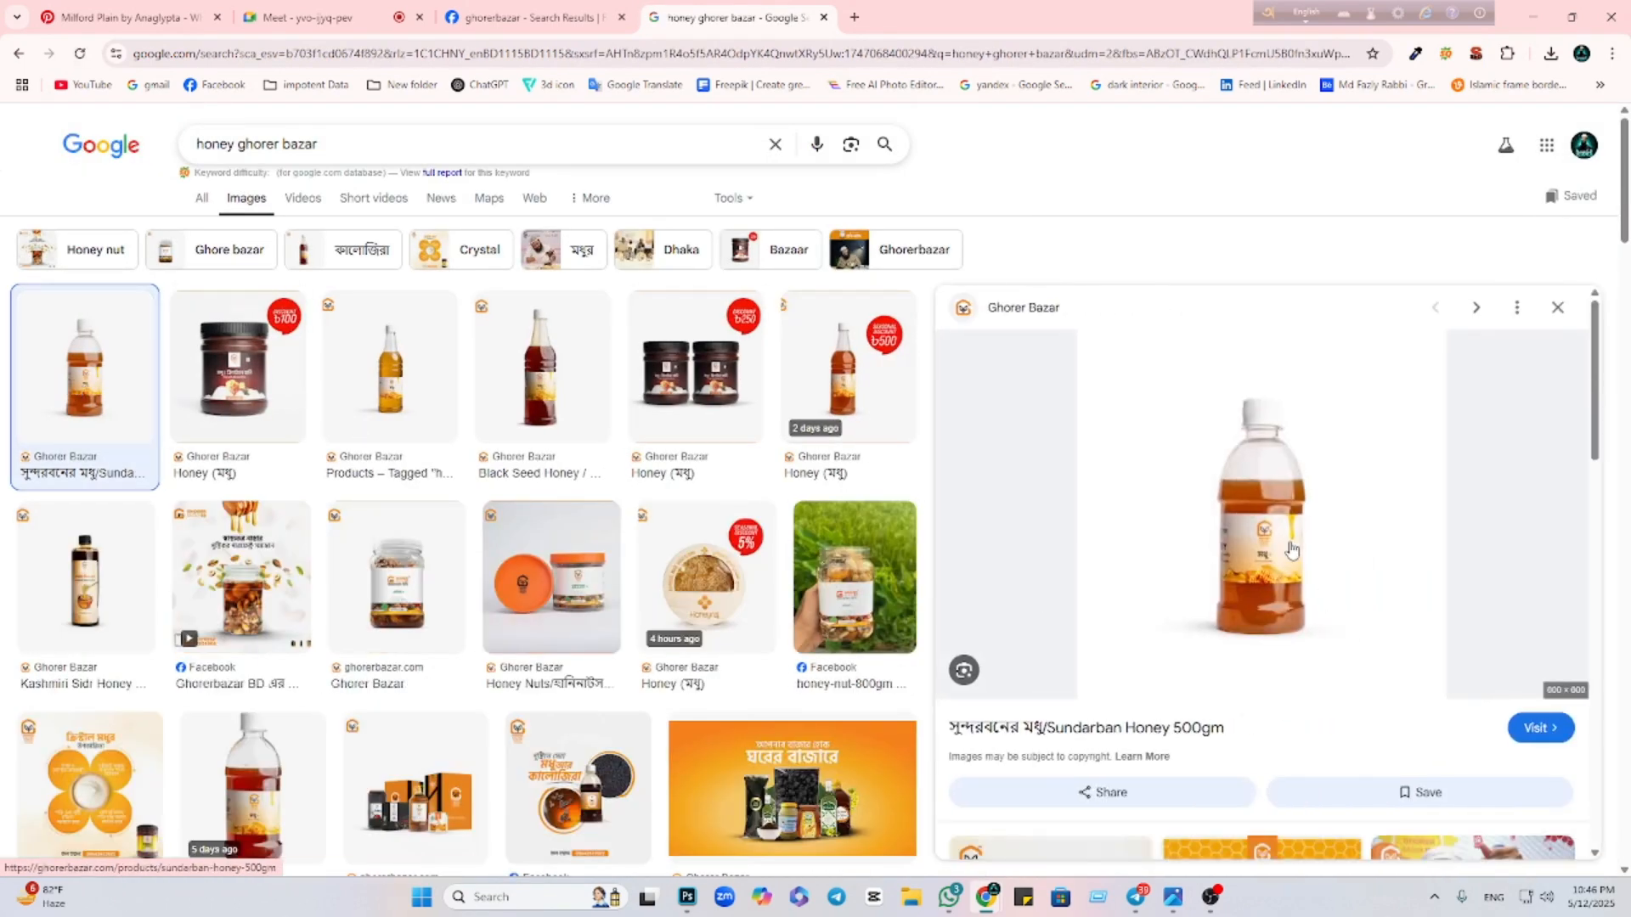
right_click(1292, 550)
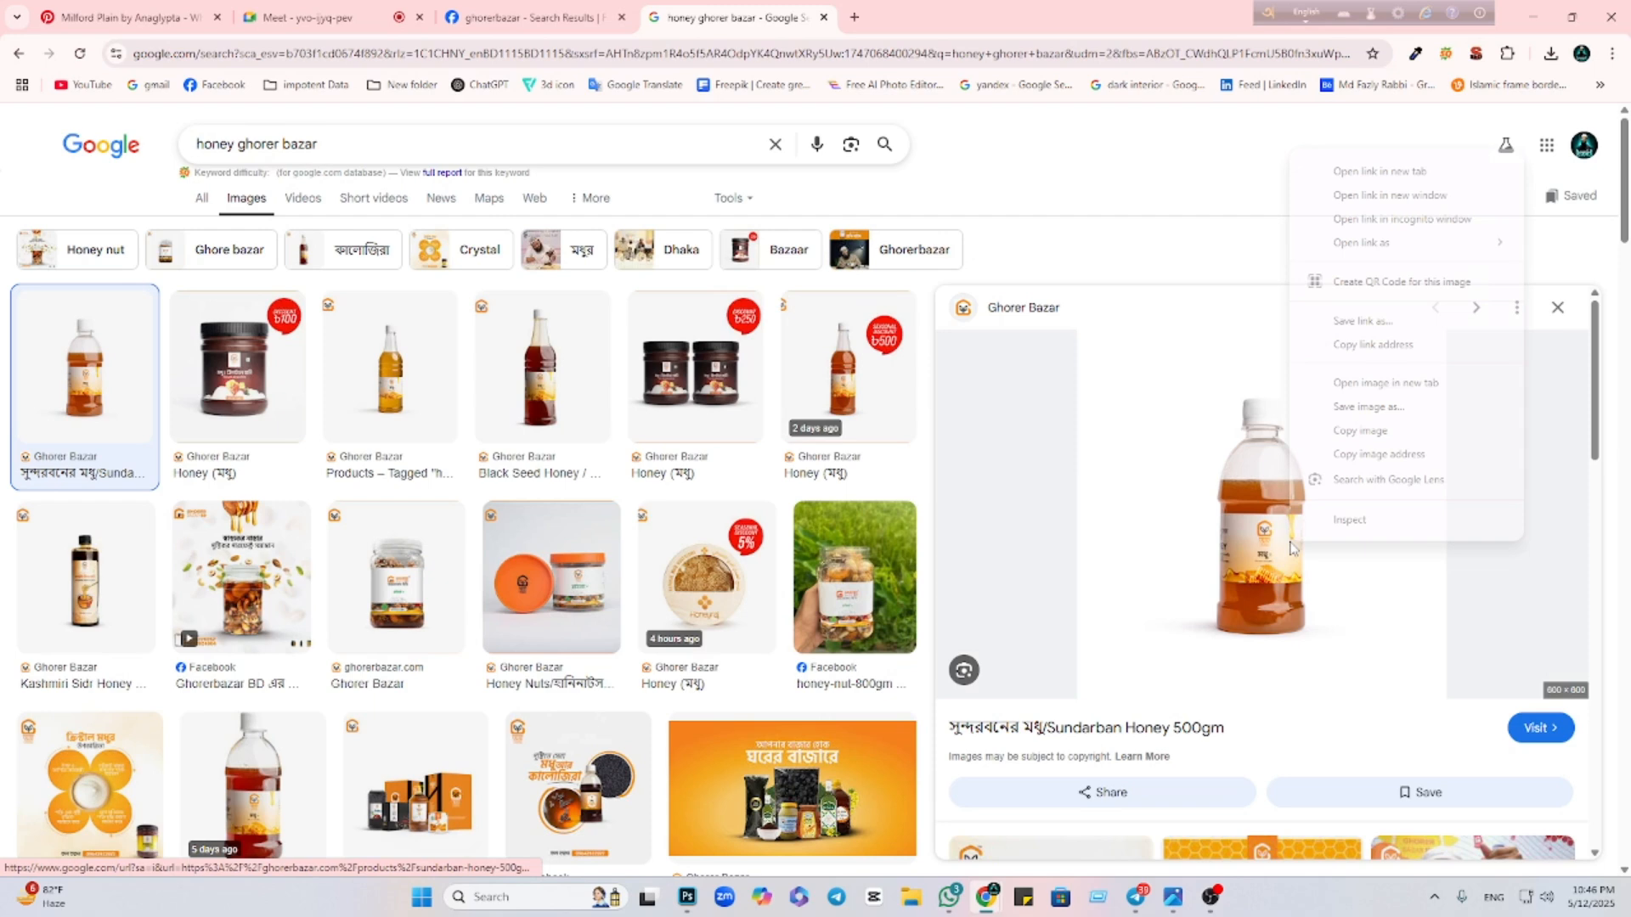
left_click(1351, 431)
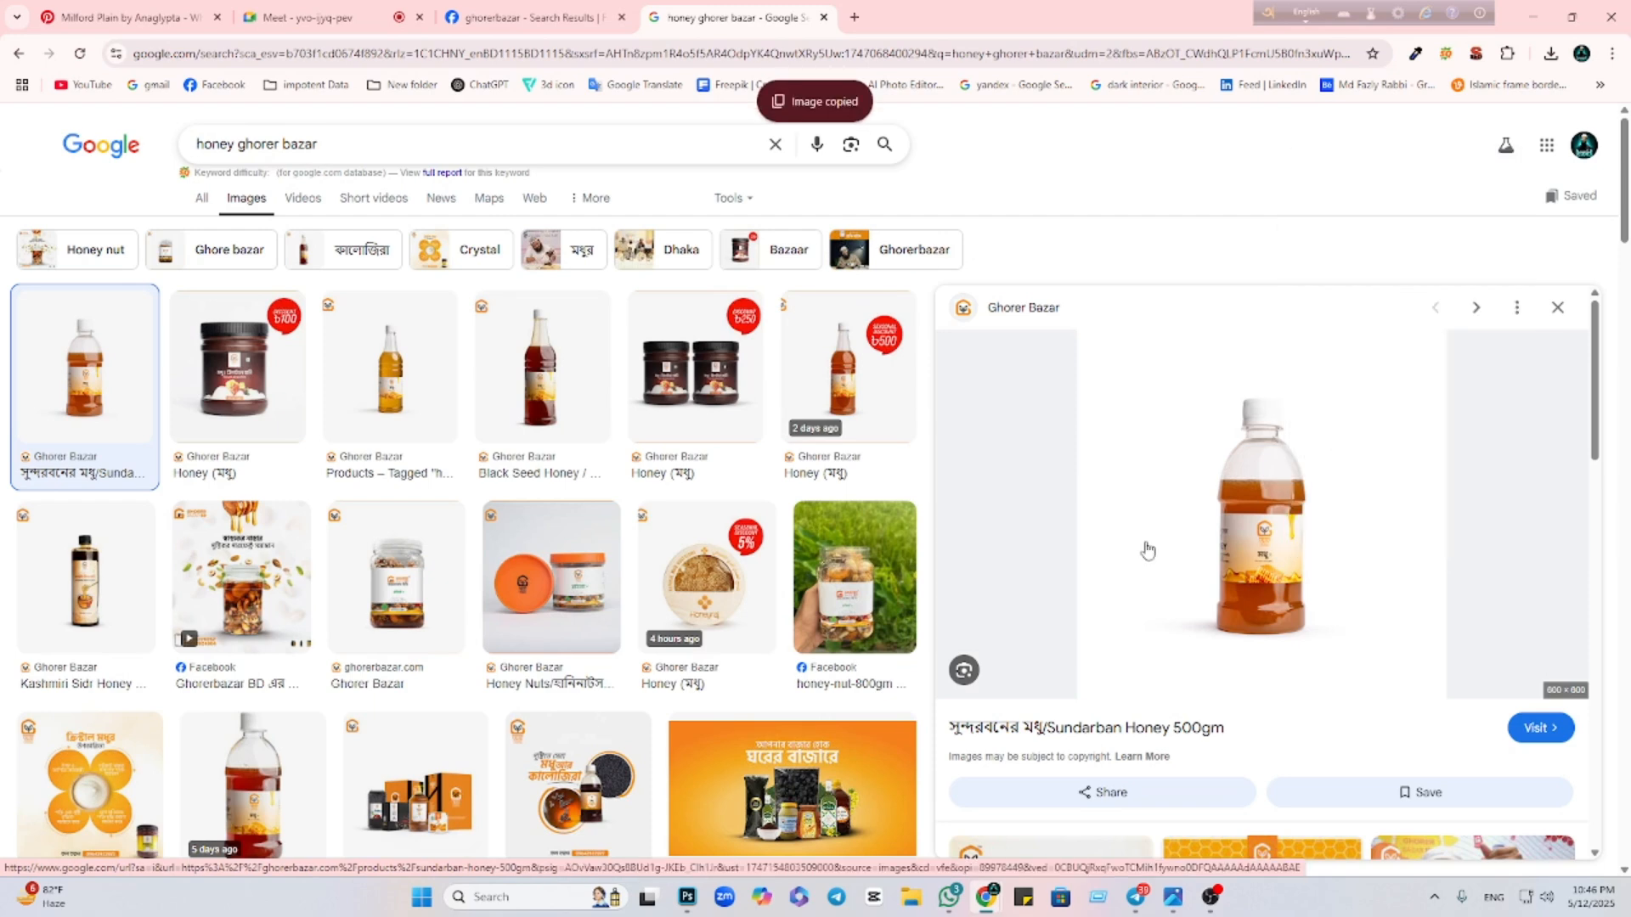
Paste the copied bottle photo into the Photoshop design, trying then undoing a Magic Eraser pass
left_click(687, 896)
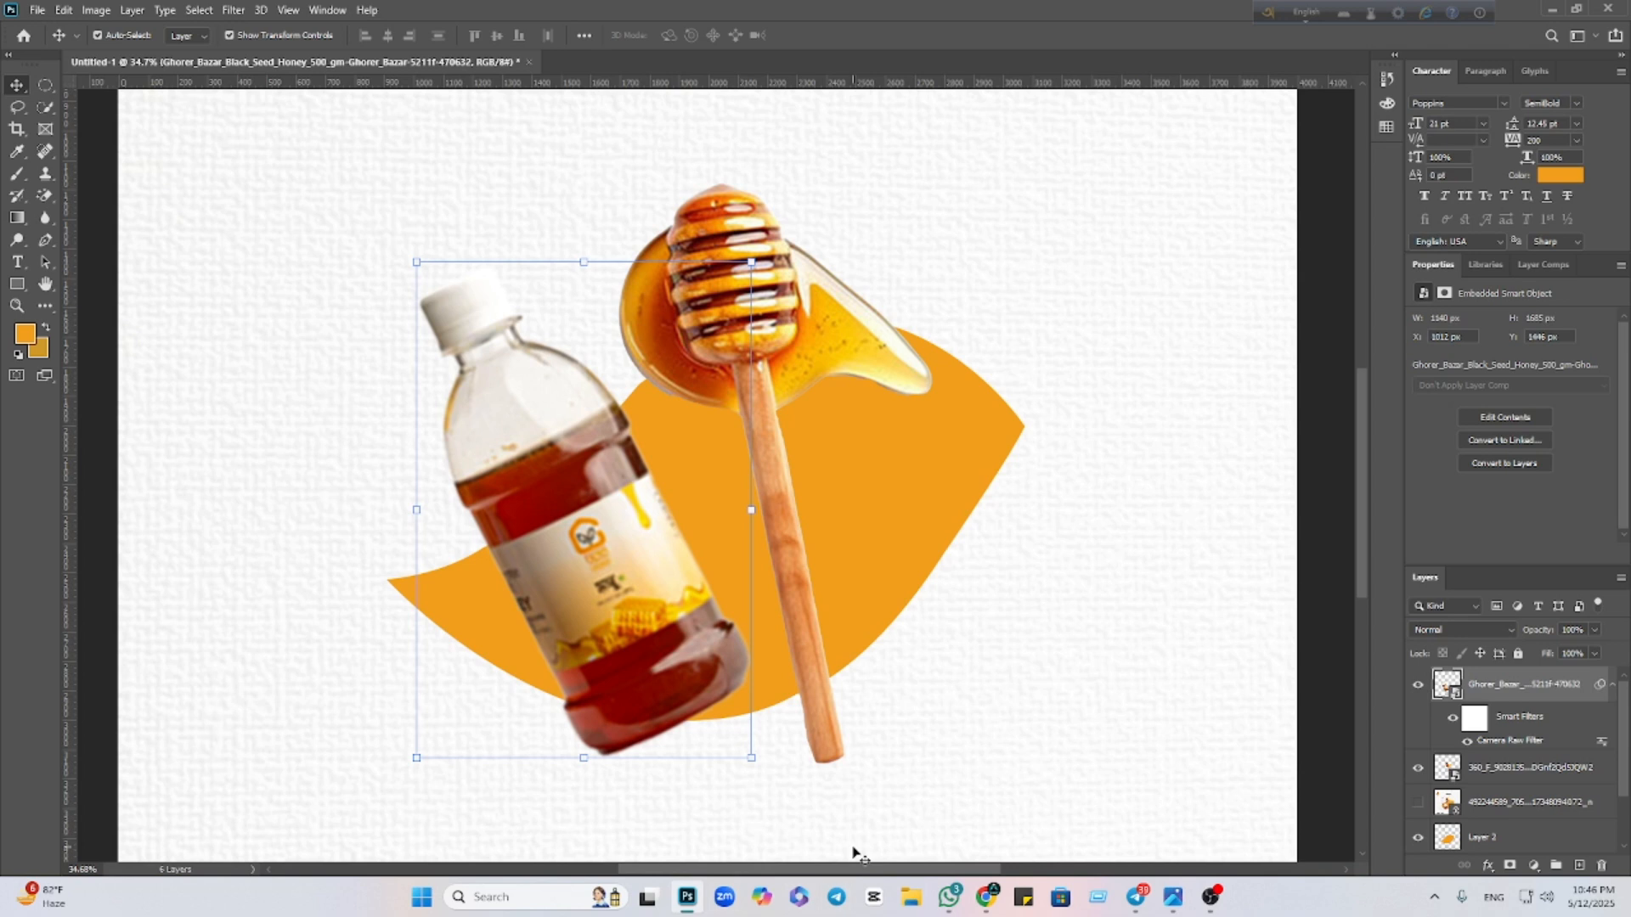
key("ctrl+v")
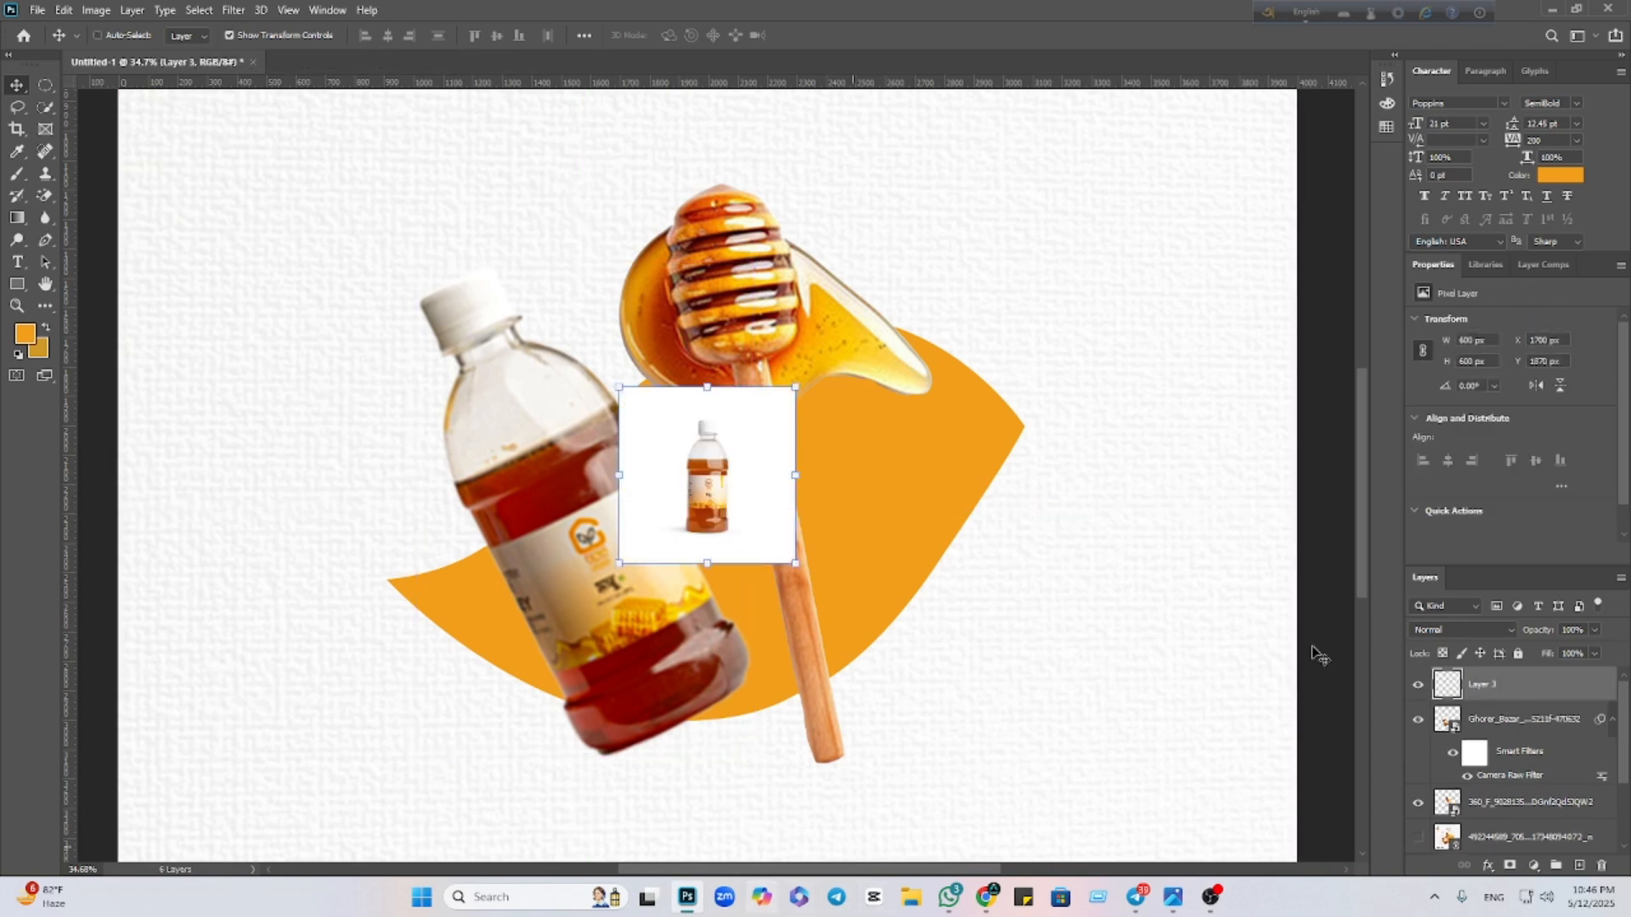
left_click(45, 195)
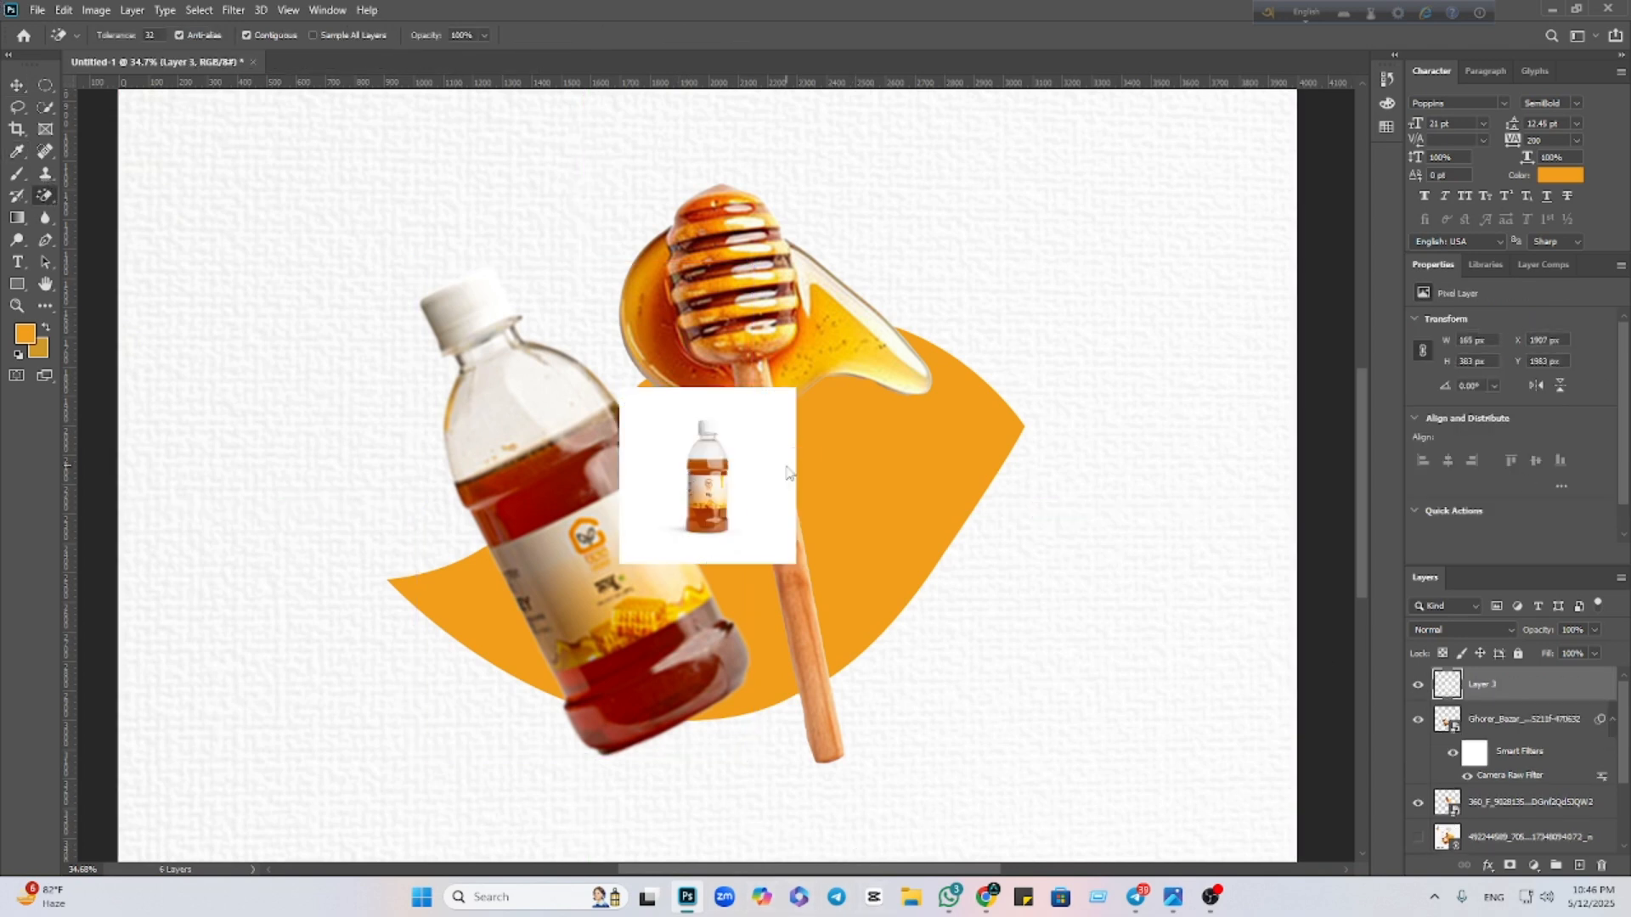
left_click(788, 473)
key("ctrl+z")
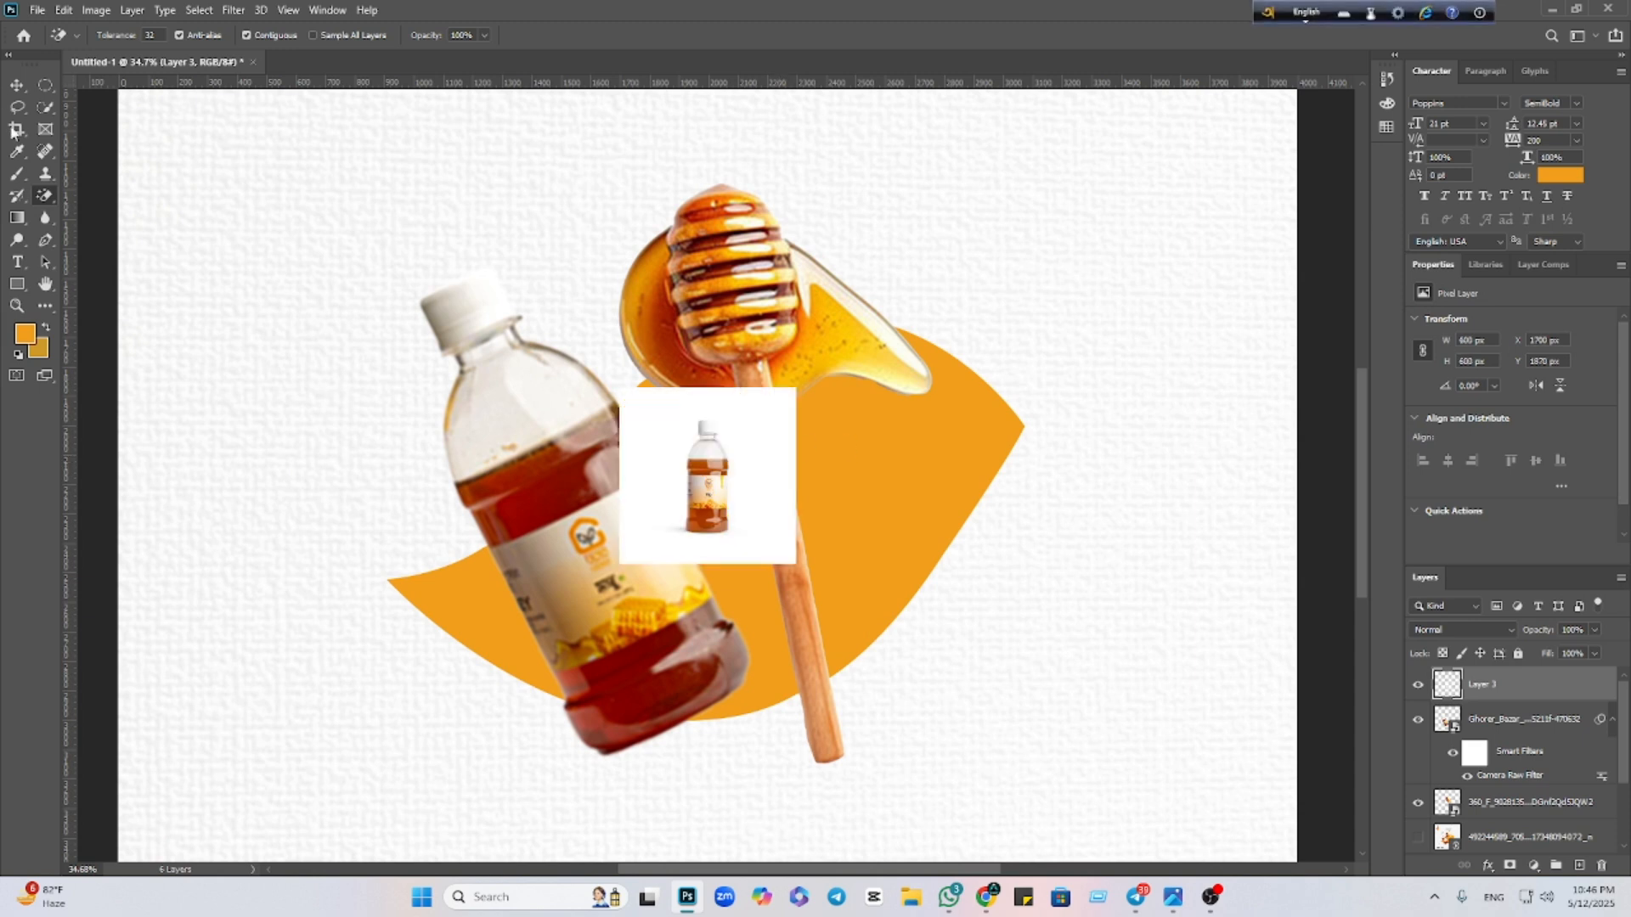
Enlarge the pasted bottle photo and convert Layer 3 into a smart object
left_click(14, 86)
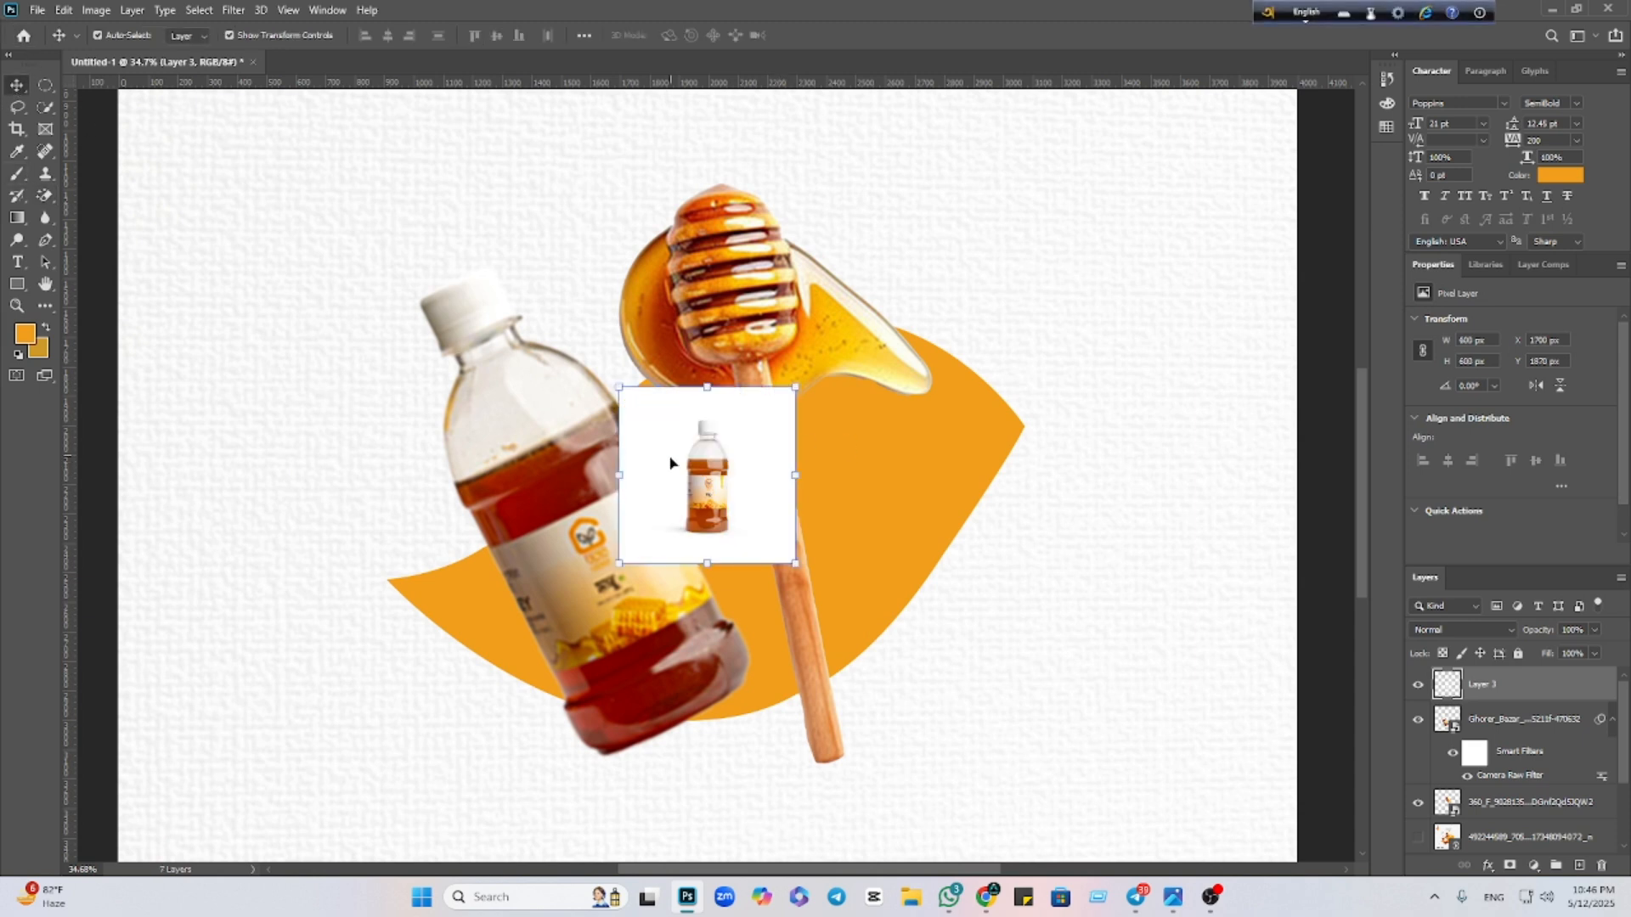
left_click_drag(790, 478, 1203, 476)
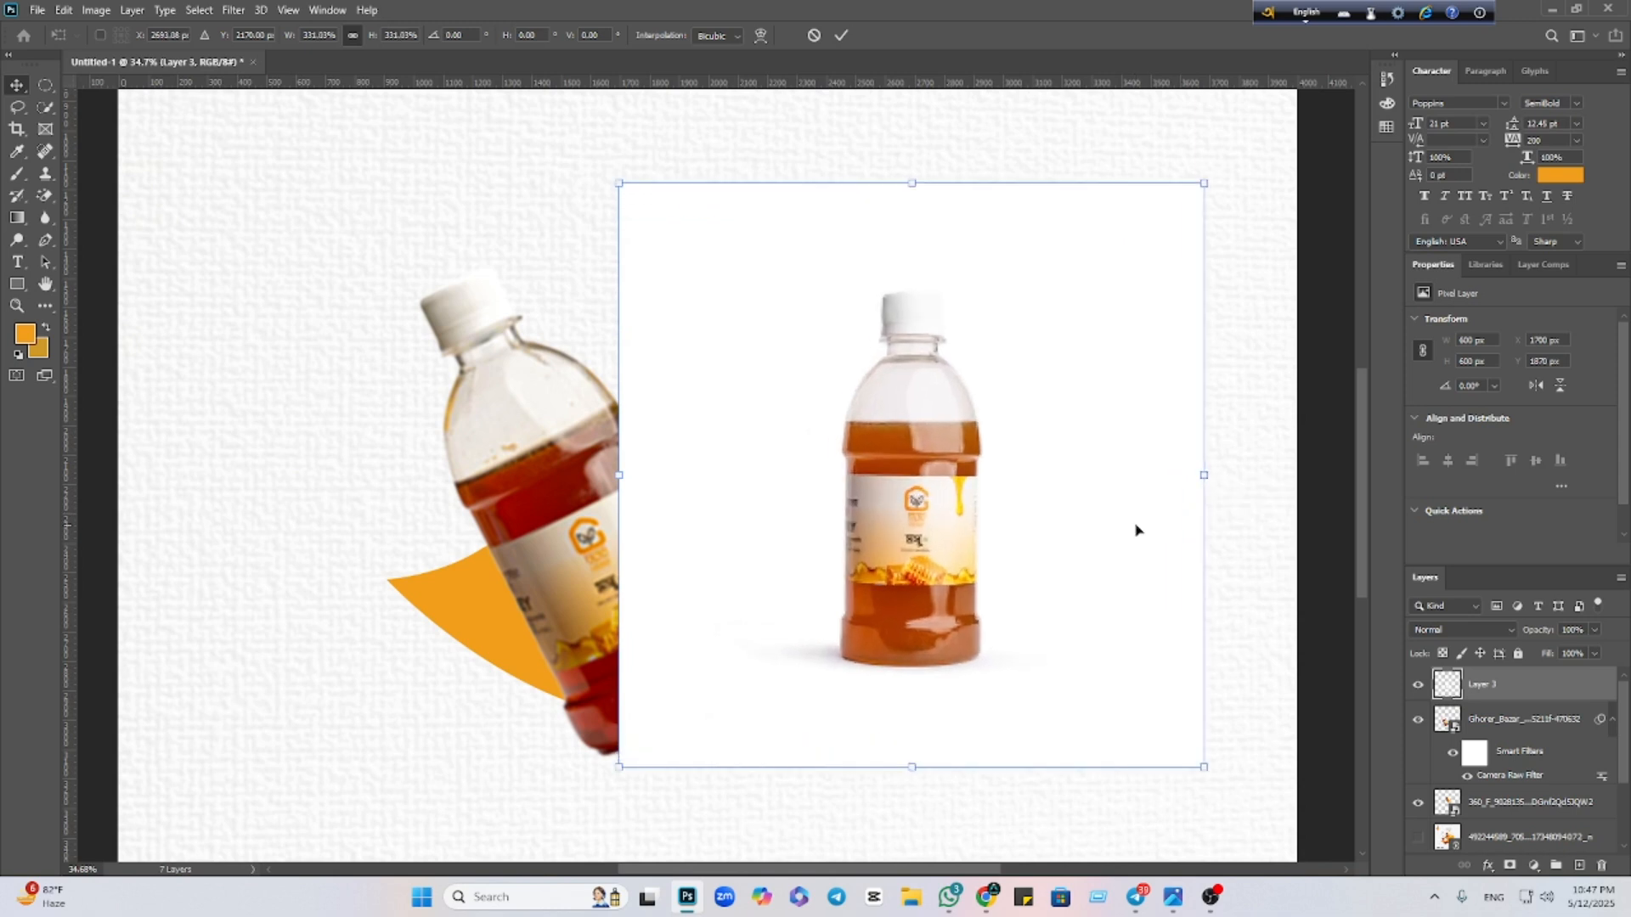
mouse_move(619, 476)
left_mouse_down()
mouse_move(626, 444)
mouse_move(606, 450)
left_mouse_up()
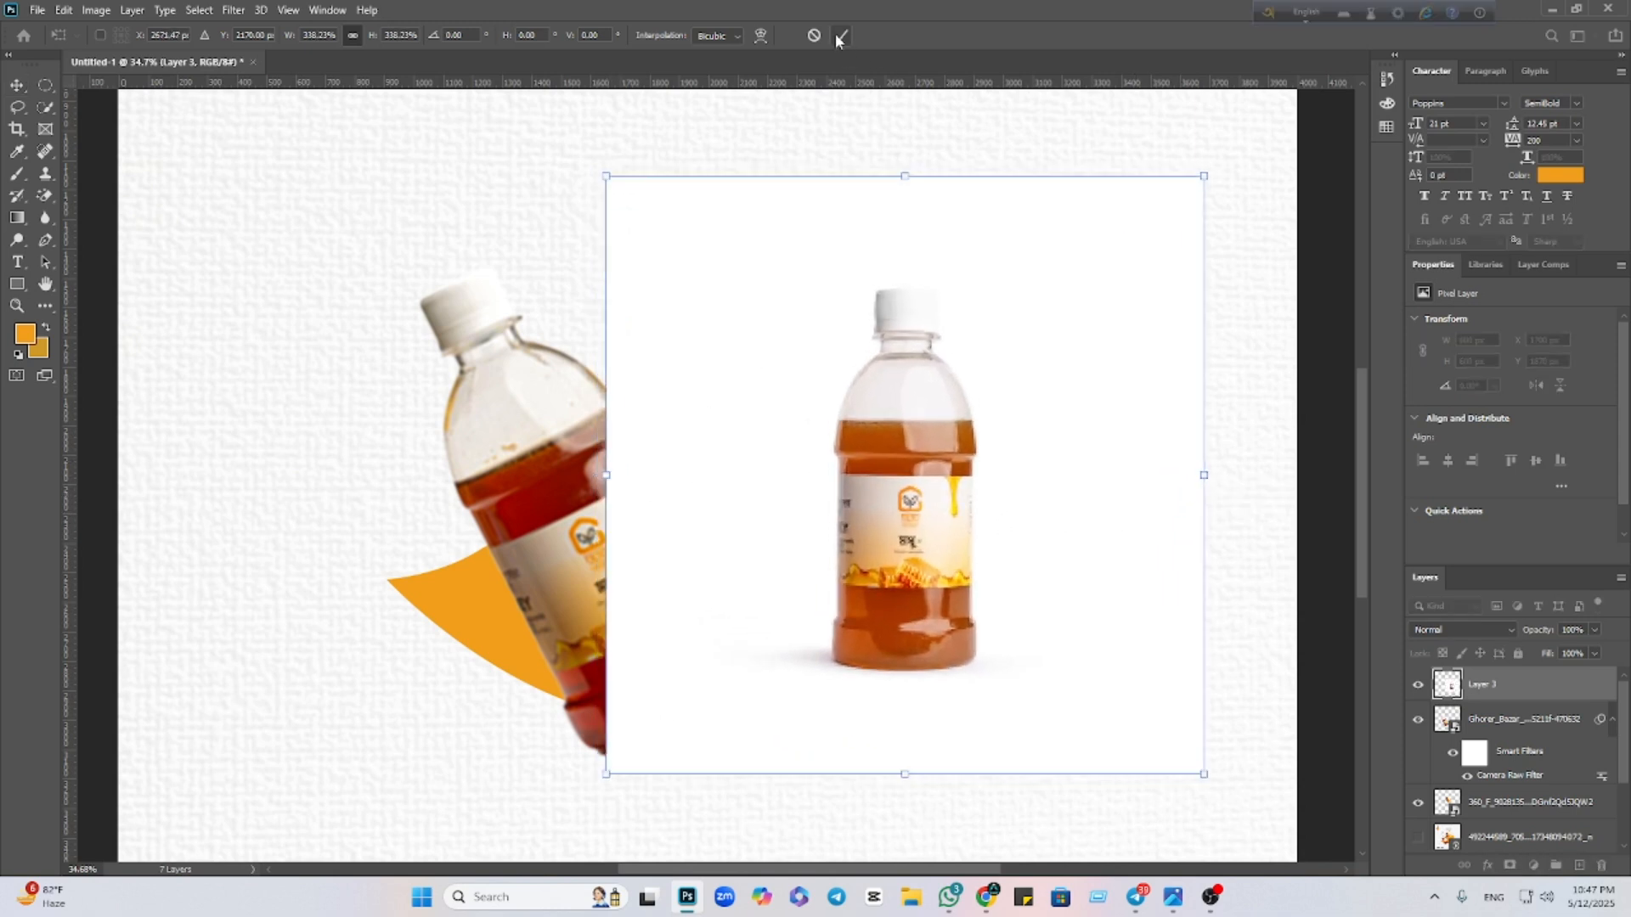
key("Return")
right_click(1532, 693)
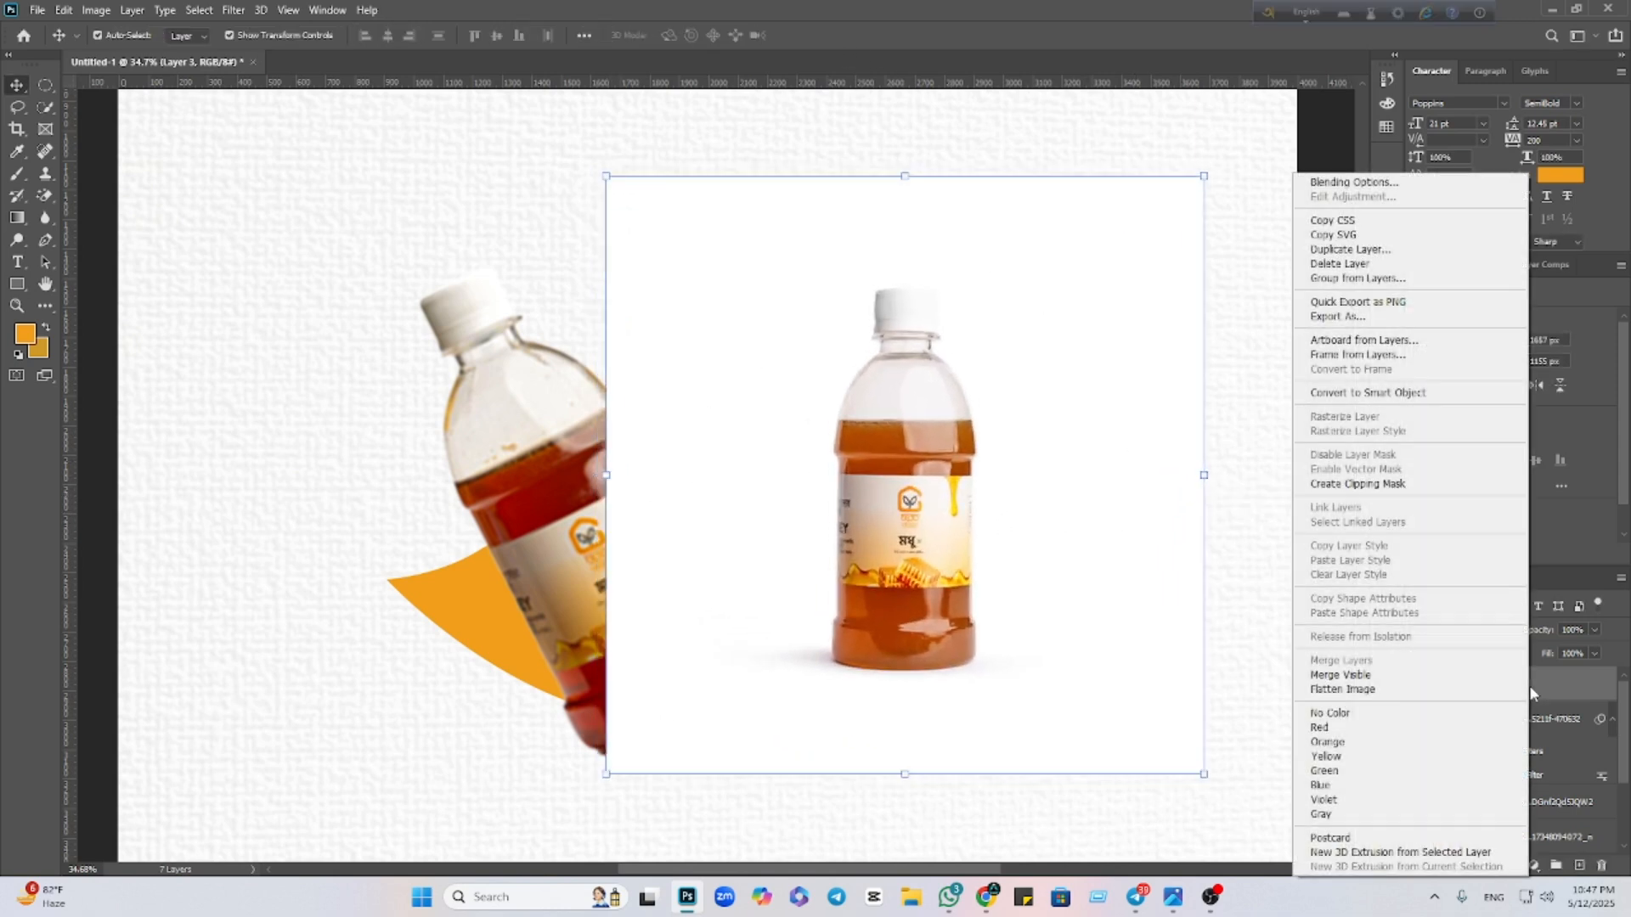
left_click(1410, 392)
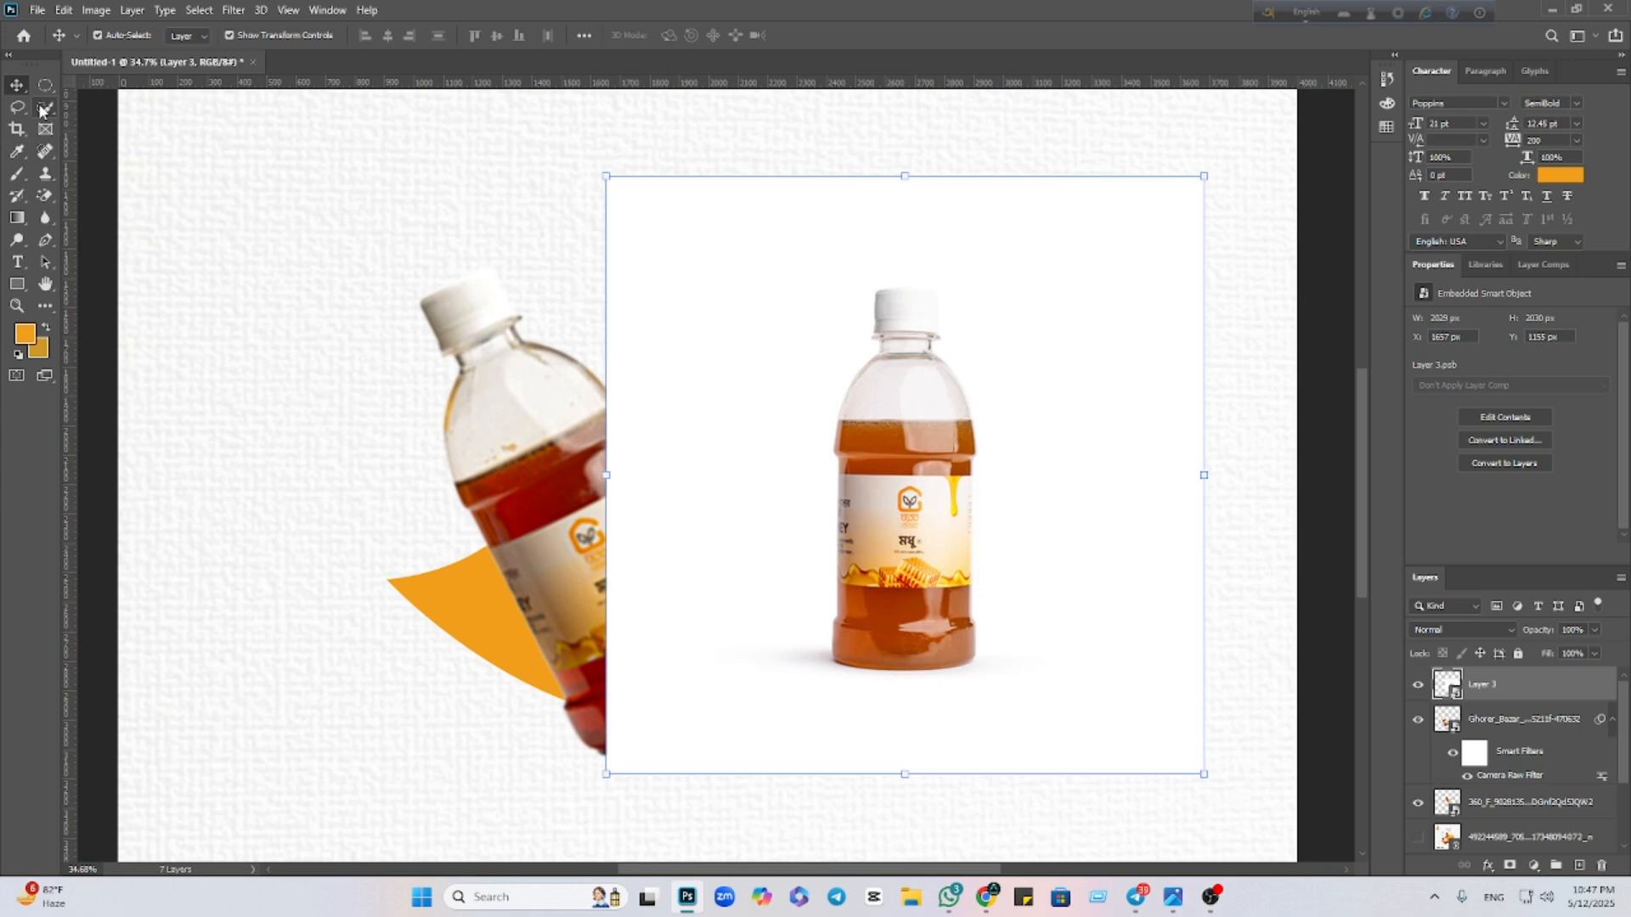
Start a Pen path at the bottle's bottom-left edge and run it up the left side
left_click(45, 242)
scroll(1150, 856, "up", 4)
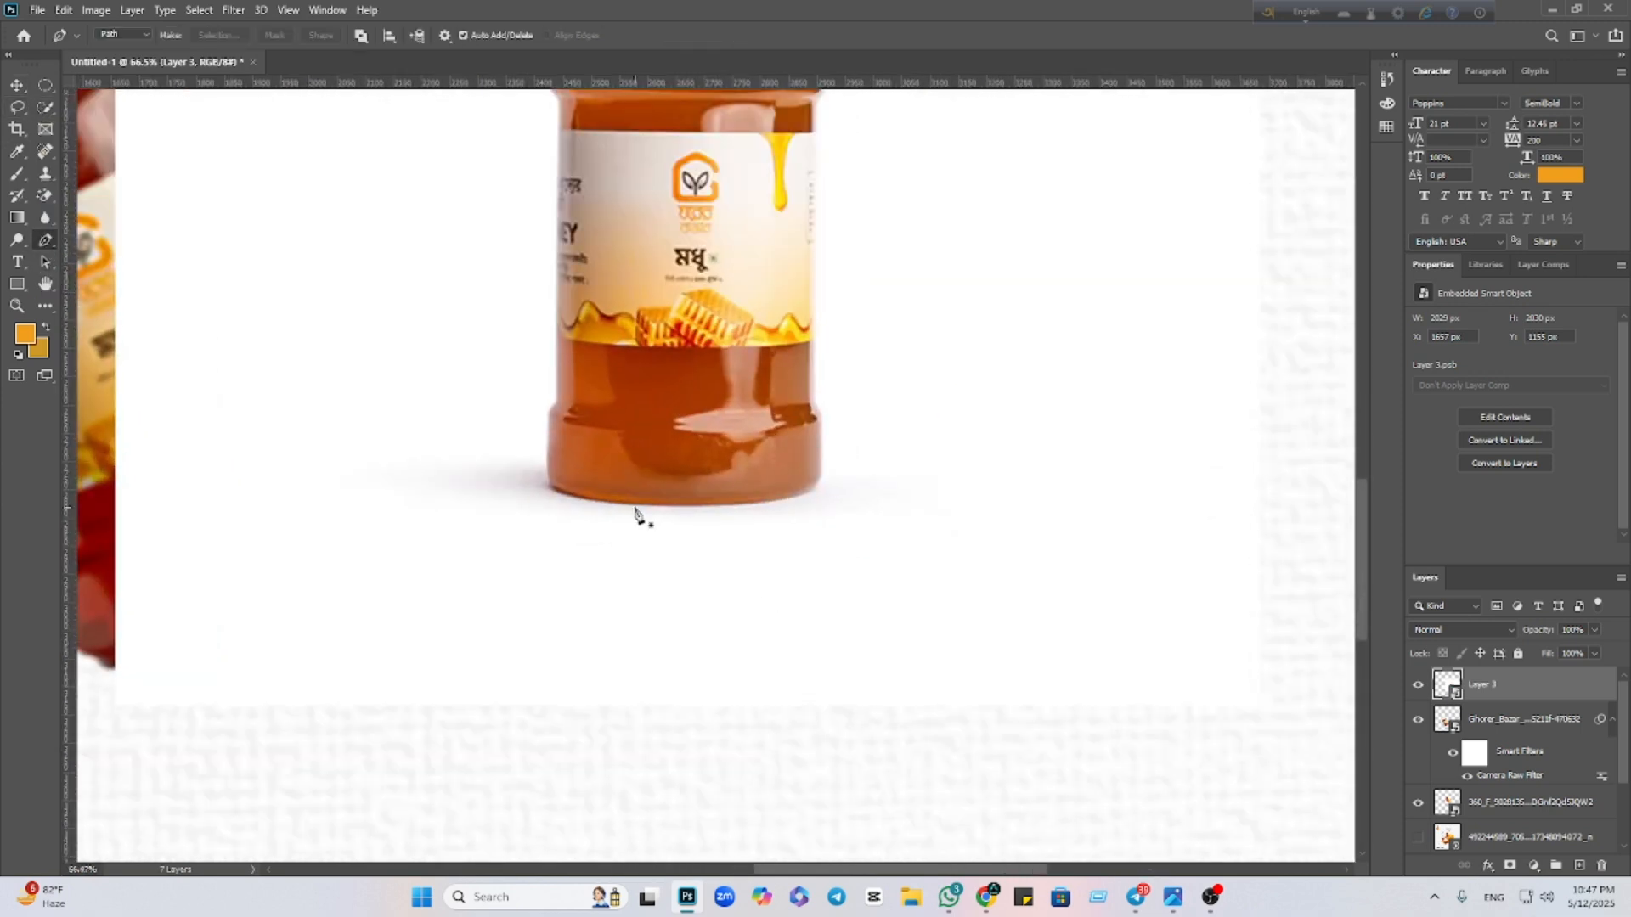
scroll(608, 773, "up", 5)
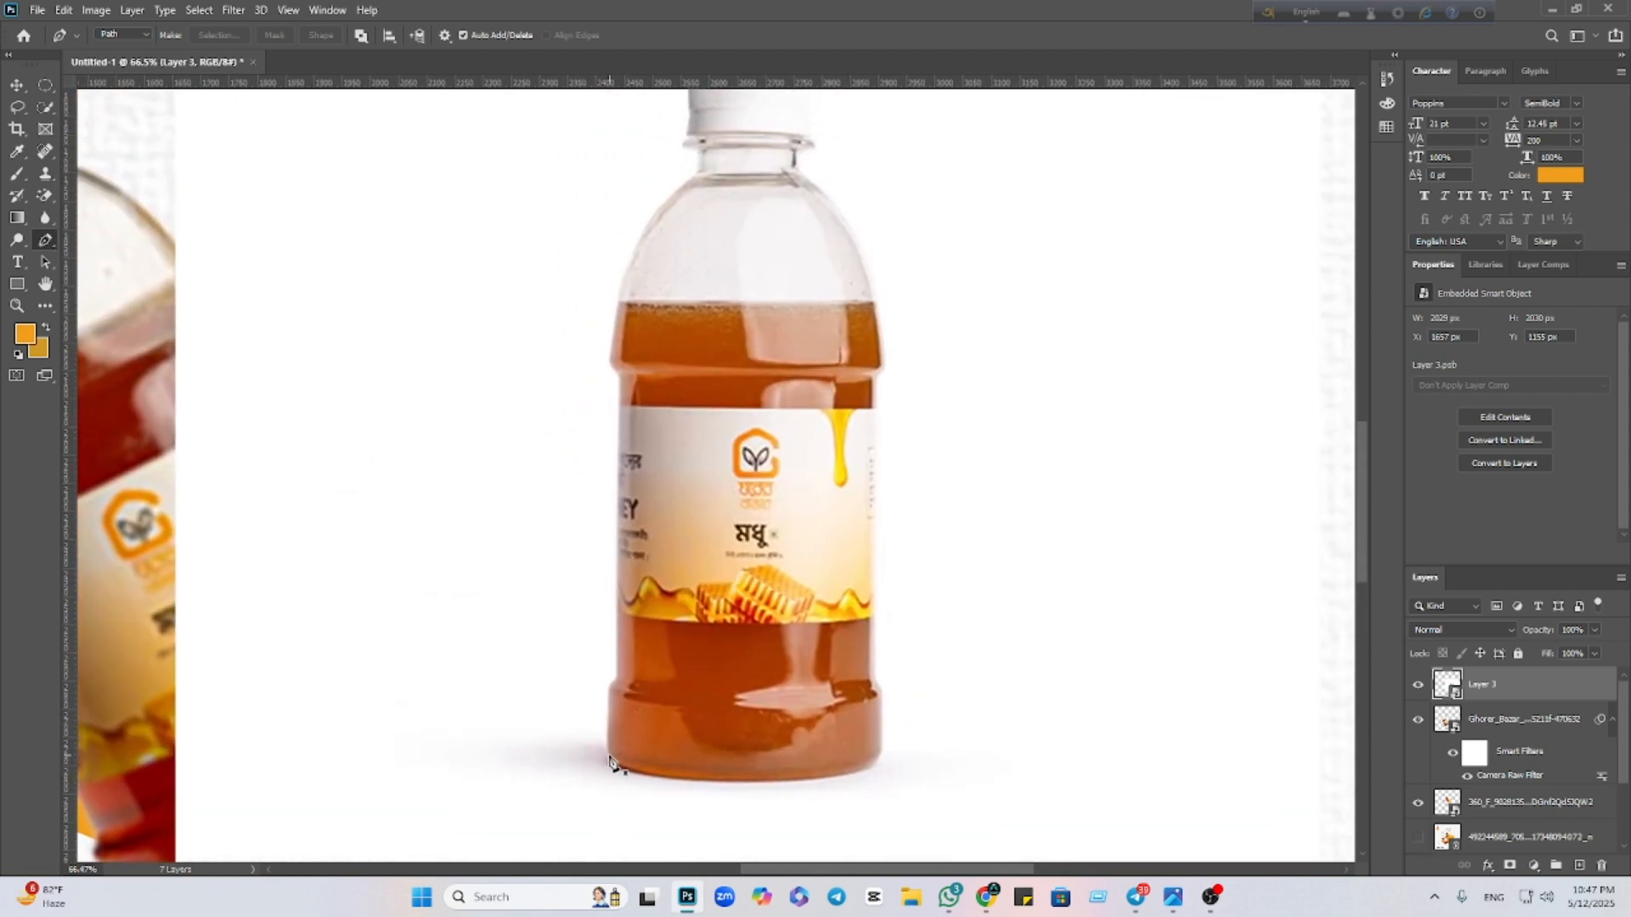
left_click(608, 755)
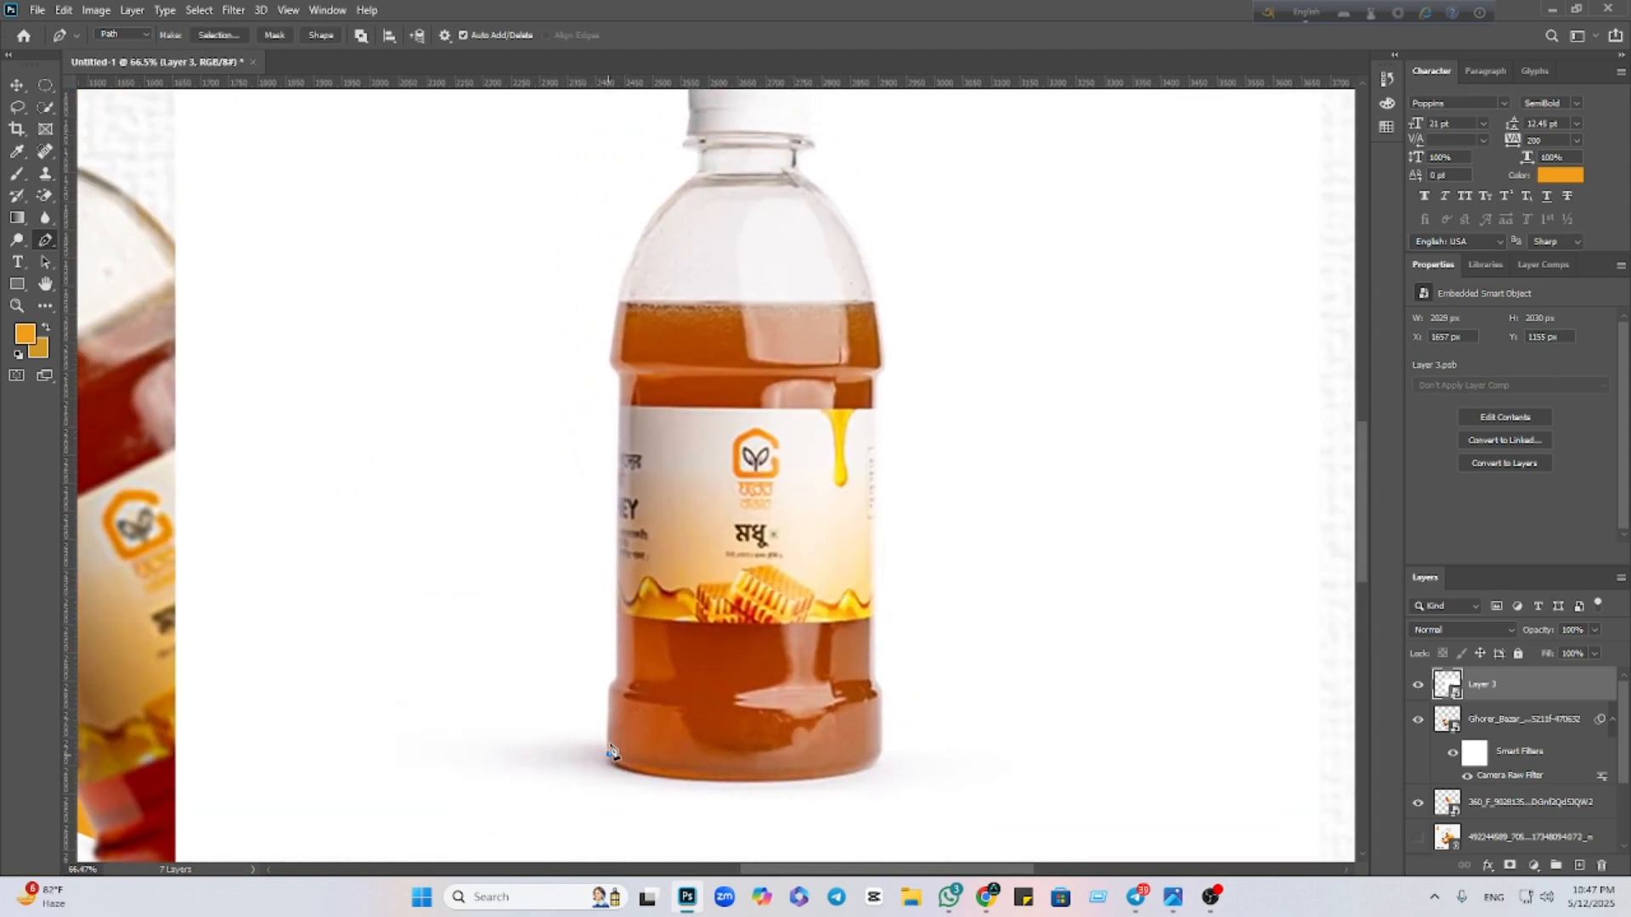
left_click(608, 688)
scroll(613, 686, "up", 3)
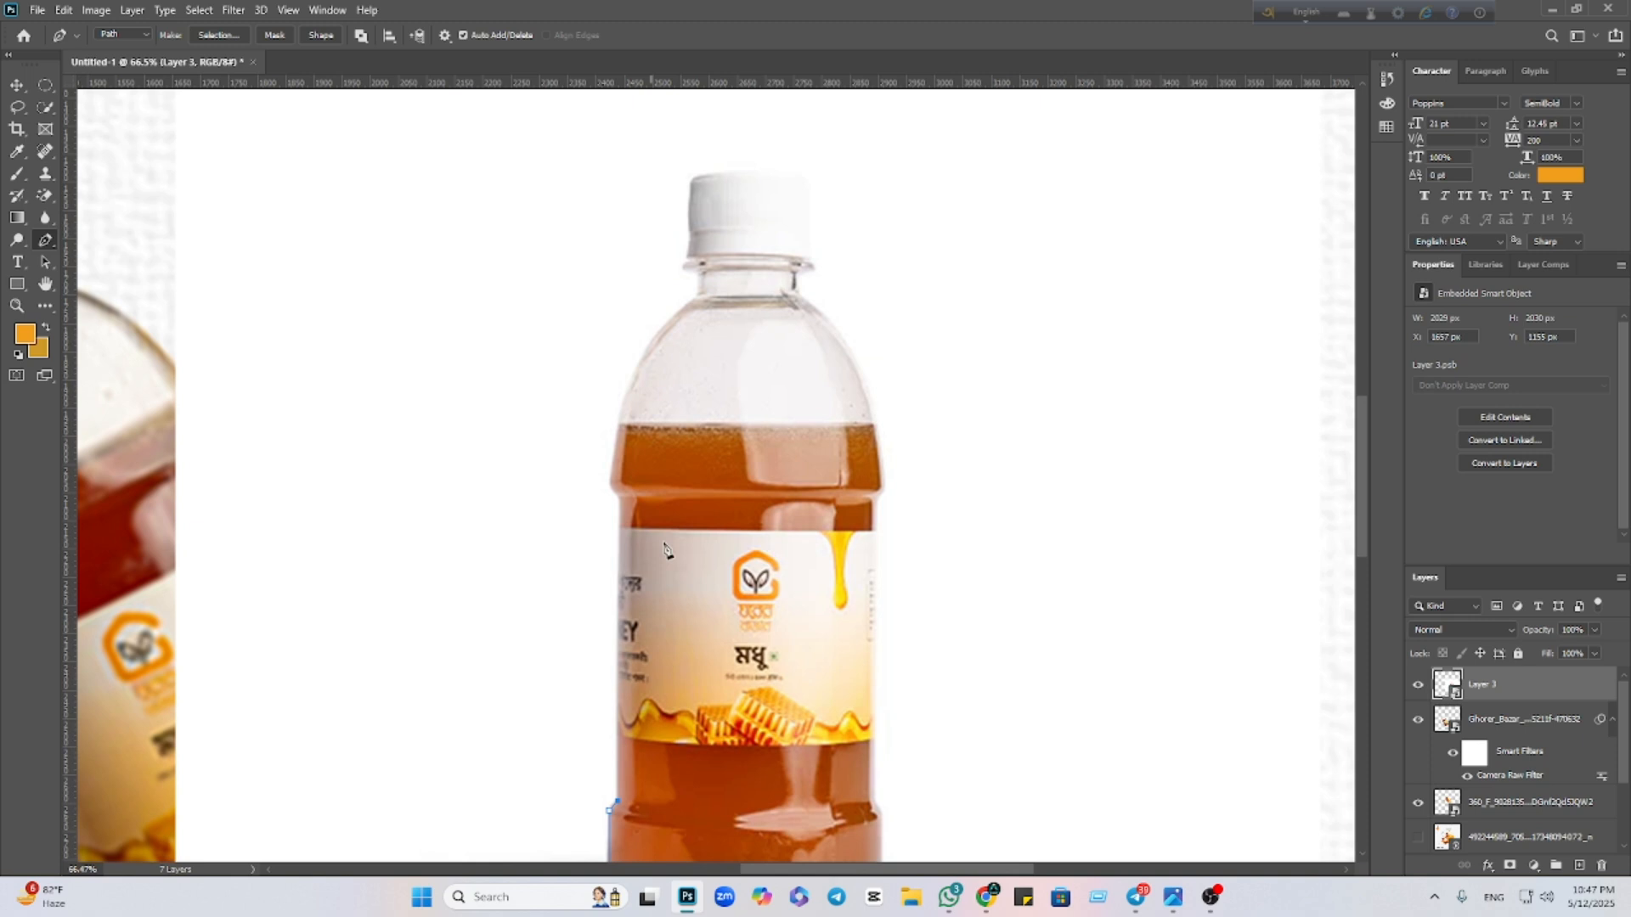
left_click(622, 508)
scroll(620, 502, "up", 15)
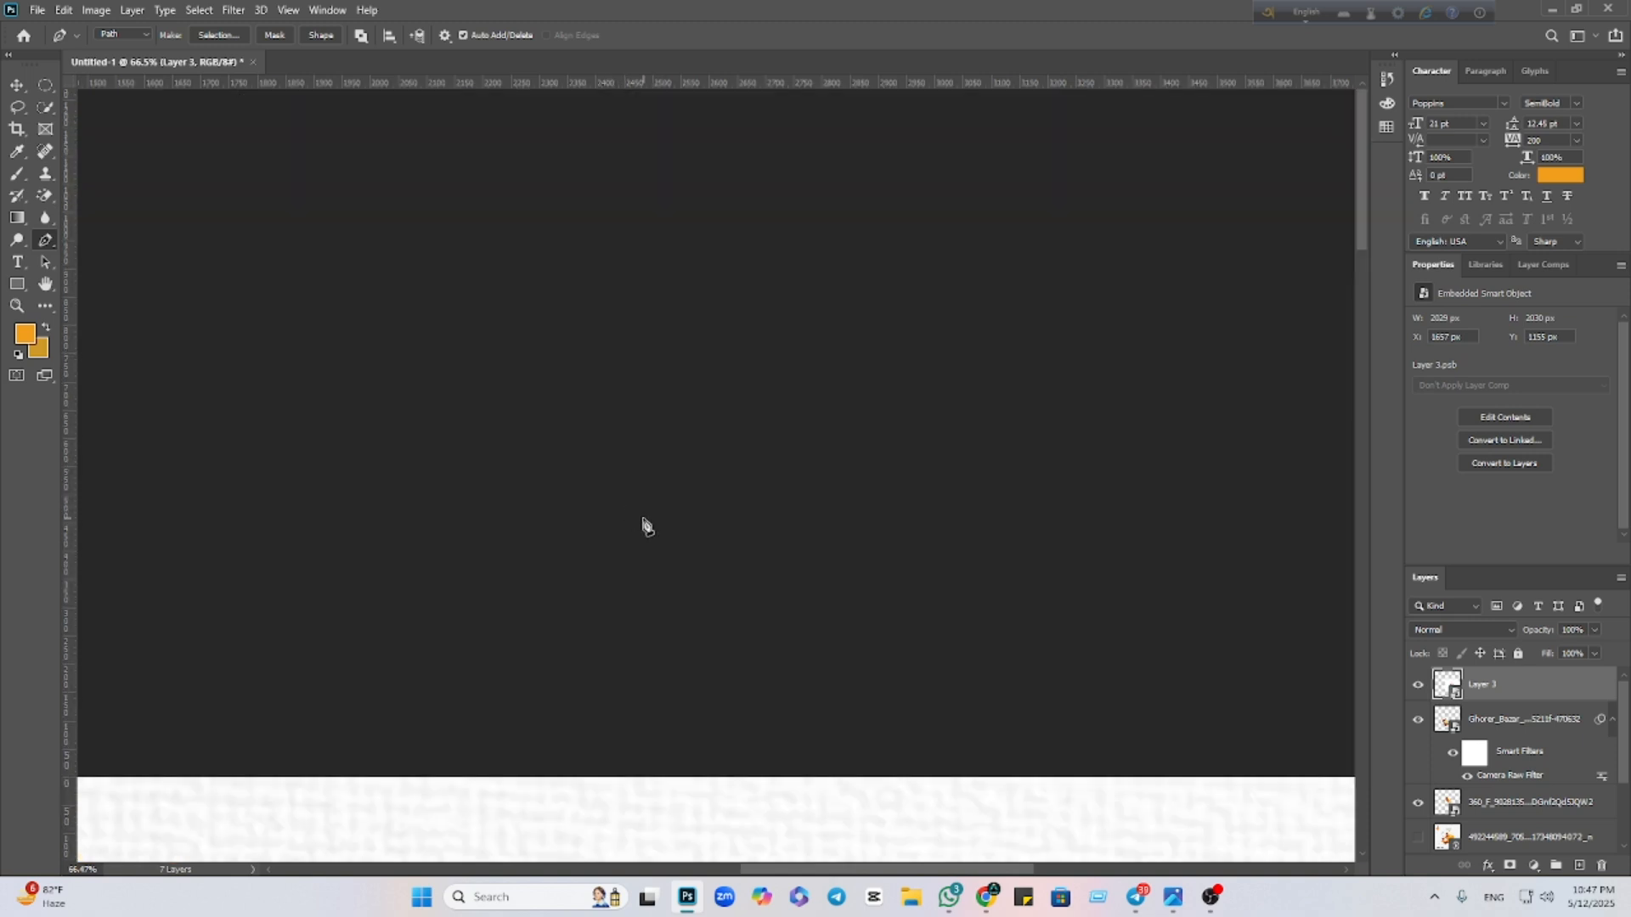
scroll(661, 511, "down", 12)
scroll(671, 510, "up", 12)
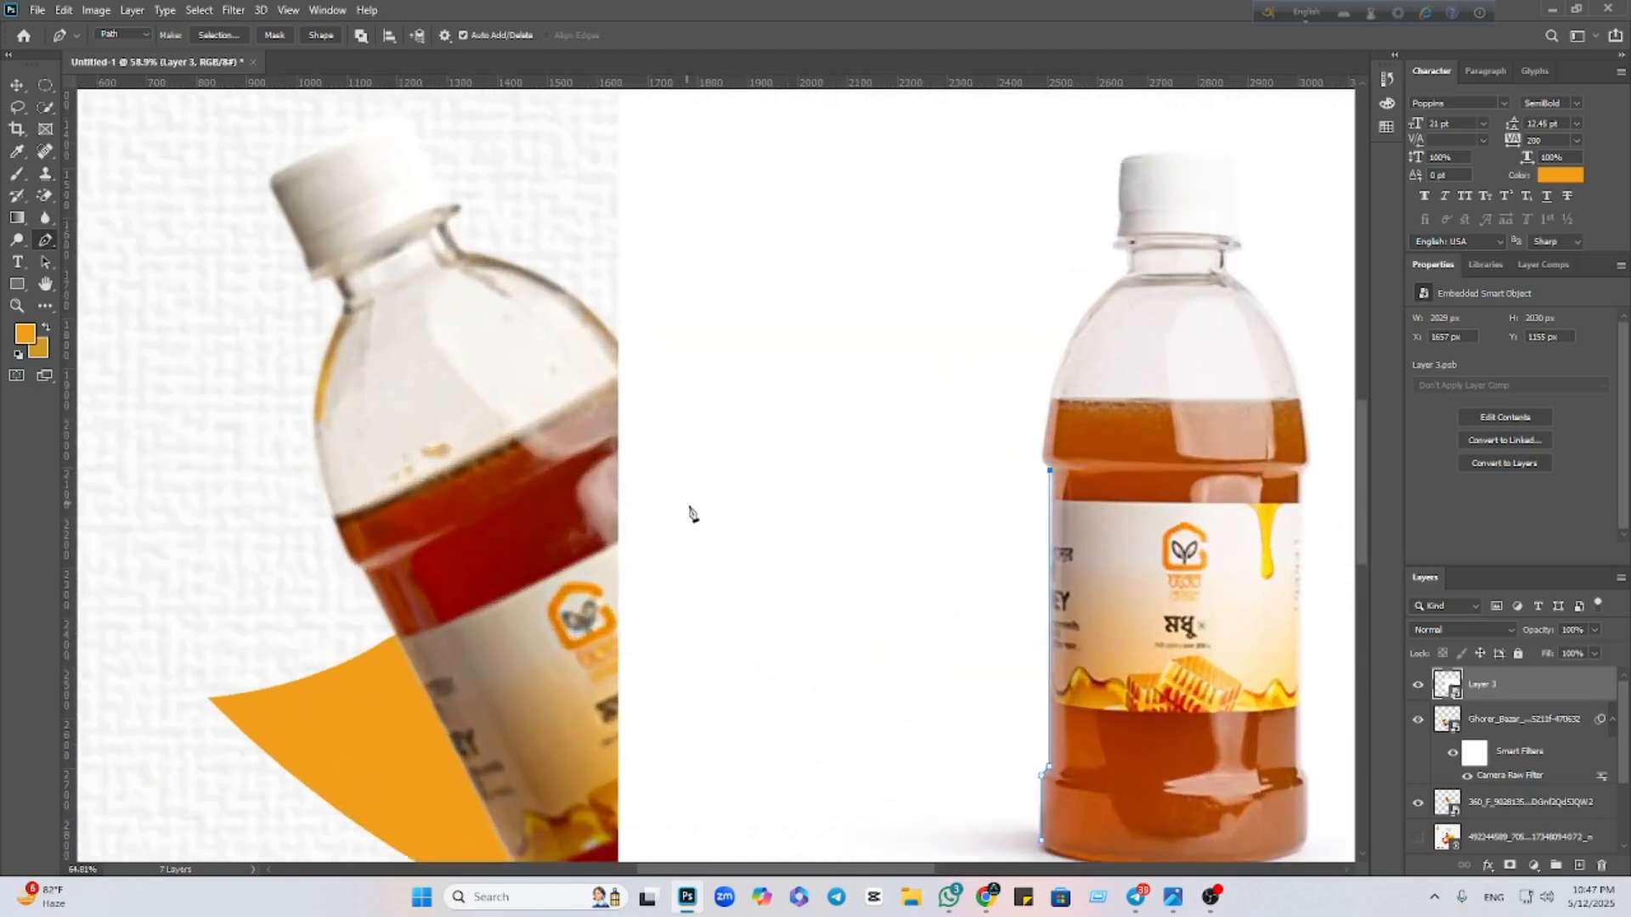
scroll(845, 561, "up", 6)
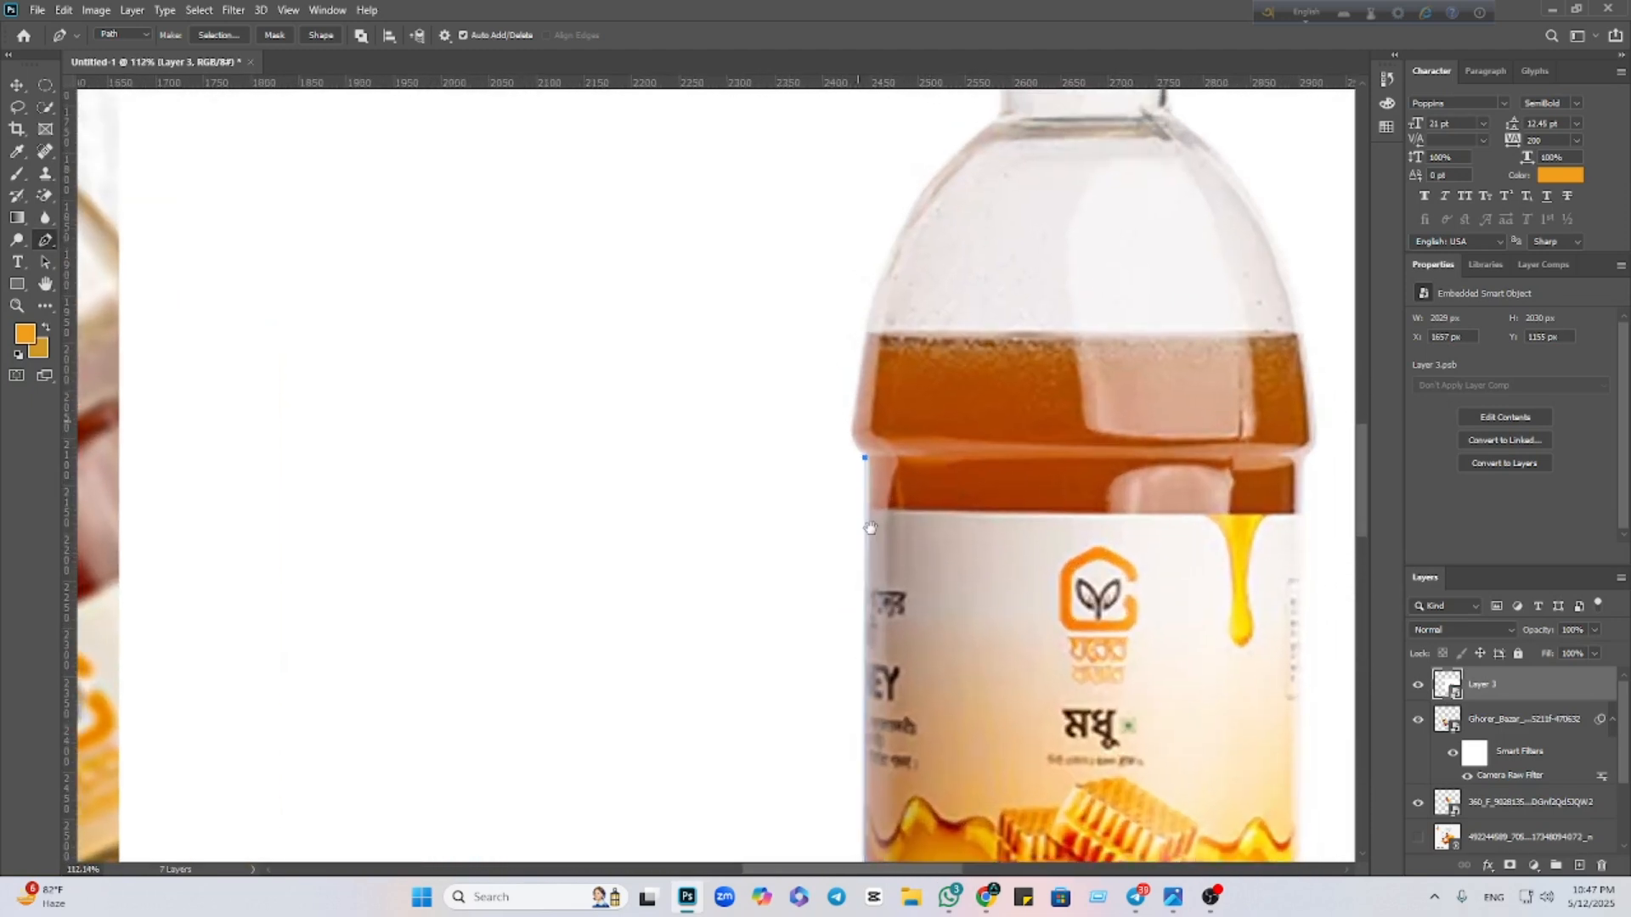
scroll(871, 528, "up", 2)
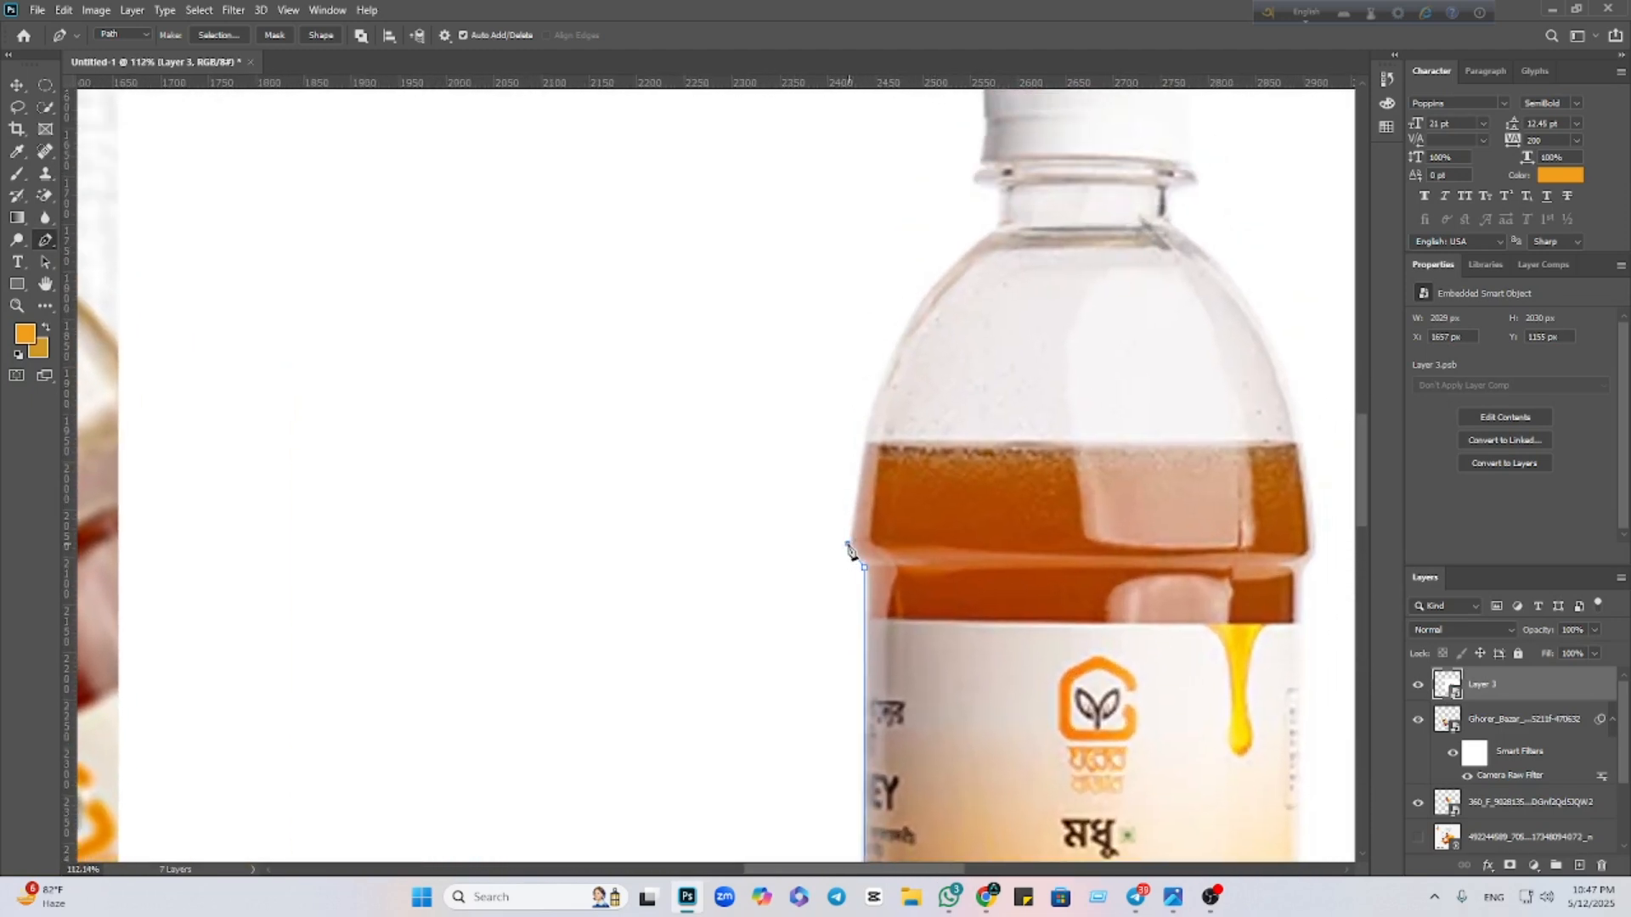
Continue the path over the left shoulder with a curved neck anchor up to the neck's edge
left_click(847, 544)
scroll(863, 518, "up", 5)
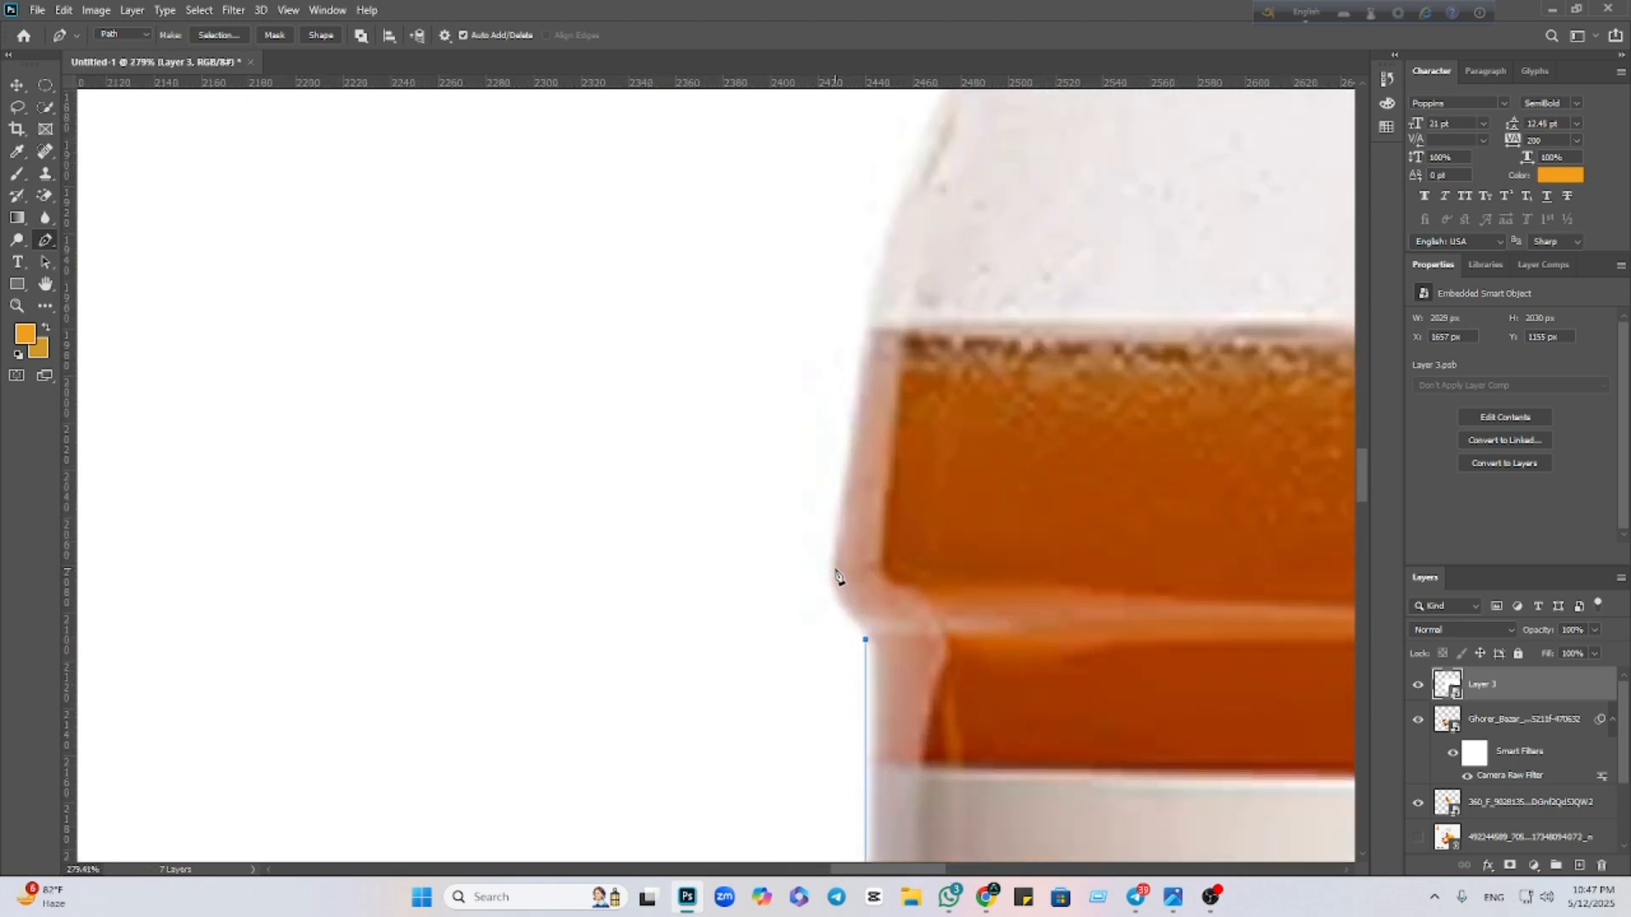
scroll(833, 591, "down", 3)
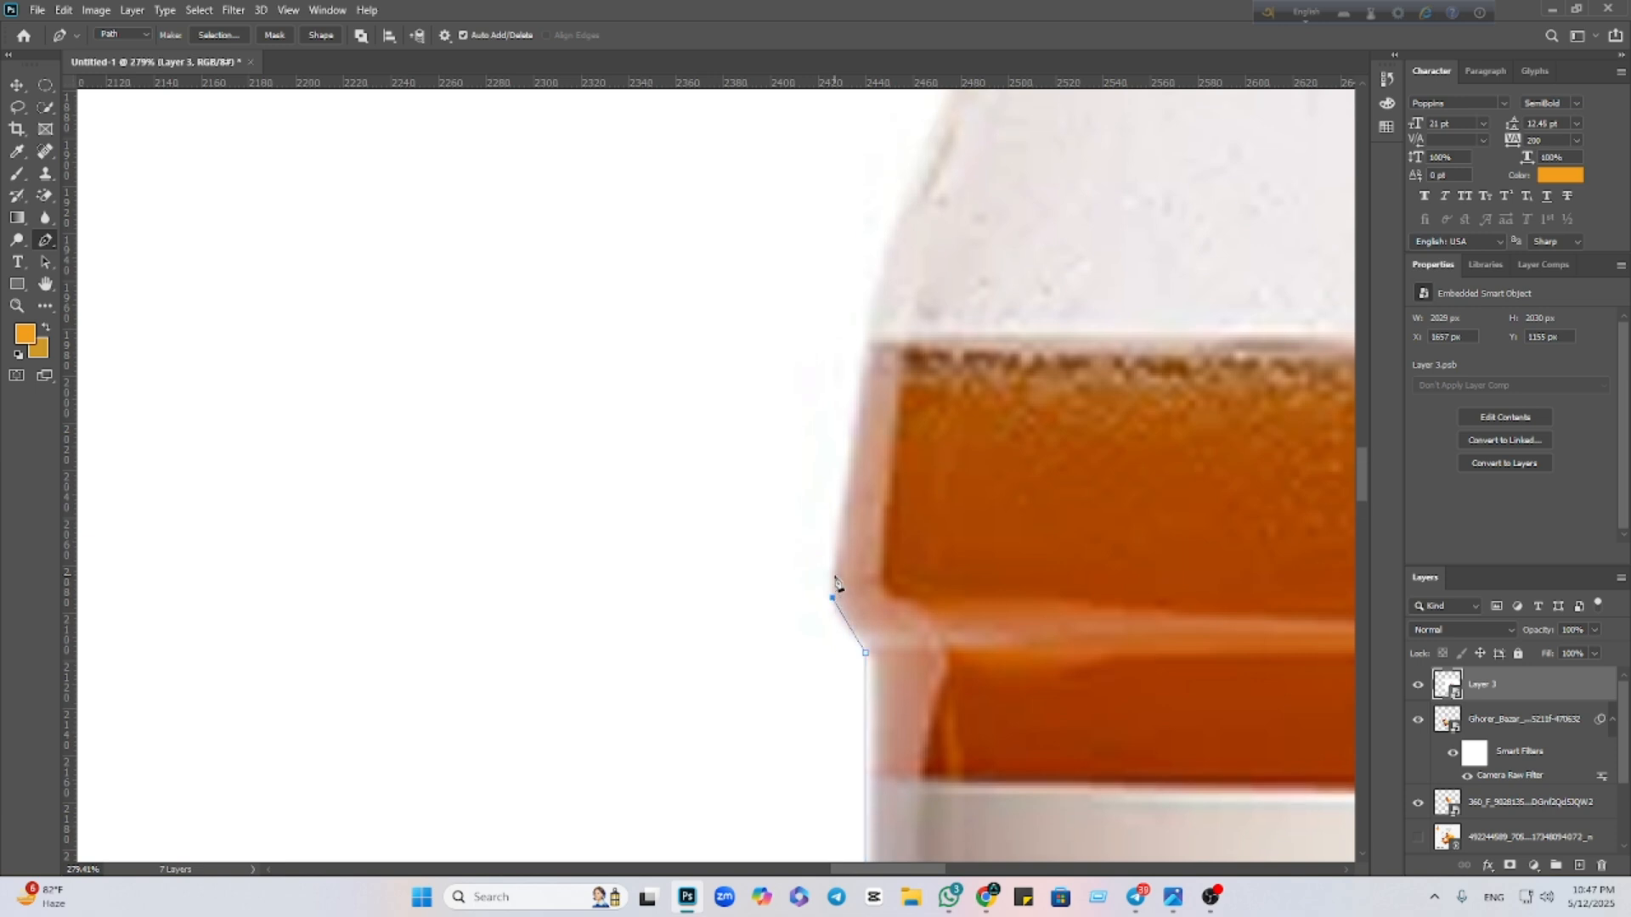
scroll(832, 580, "down", 3)
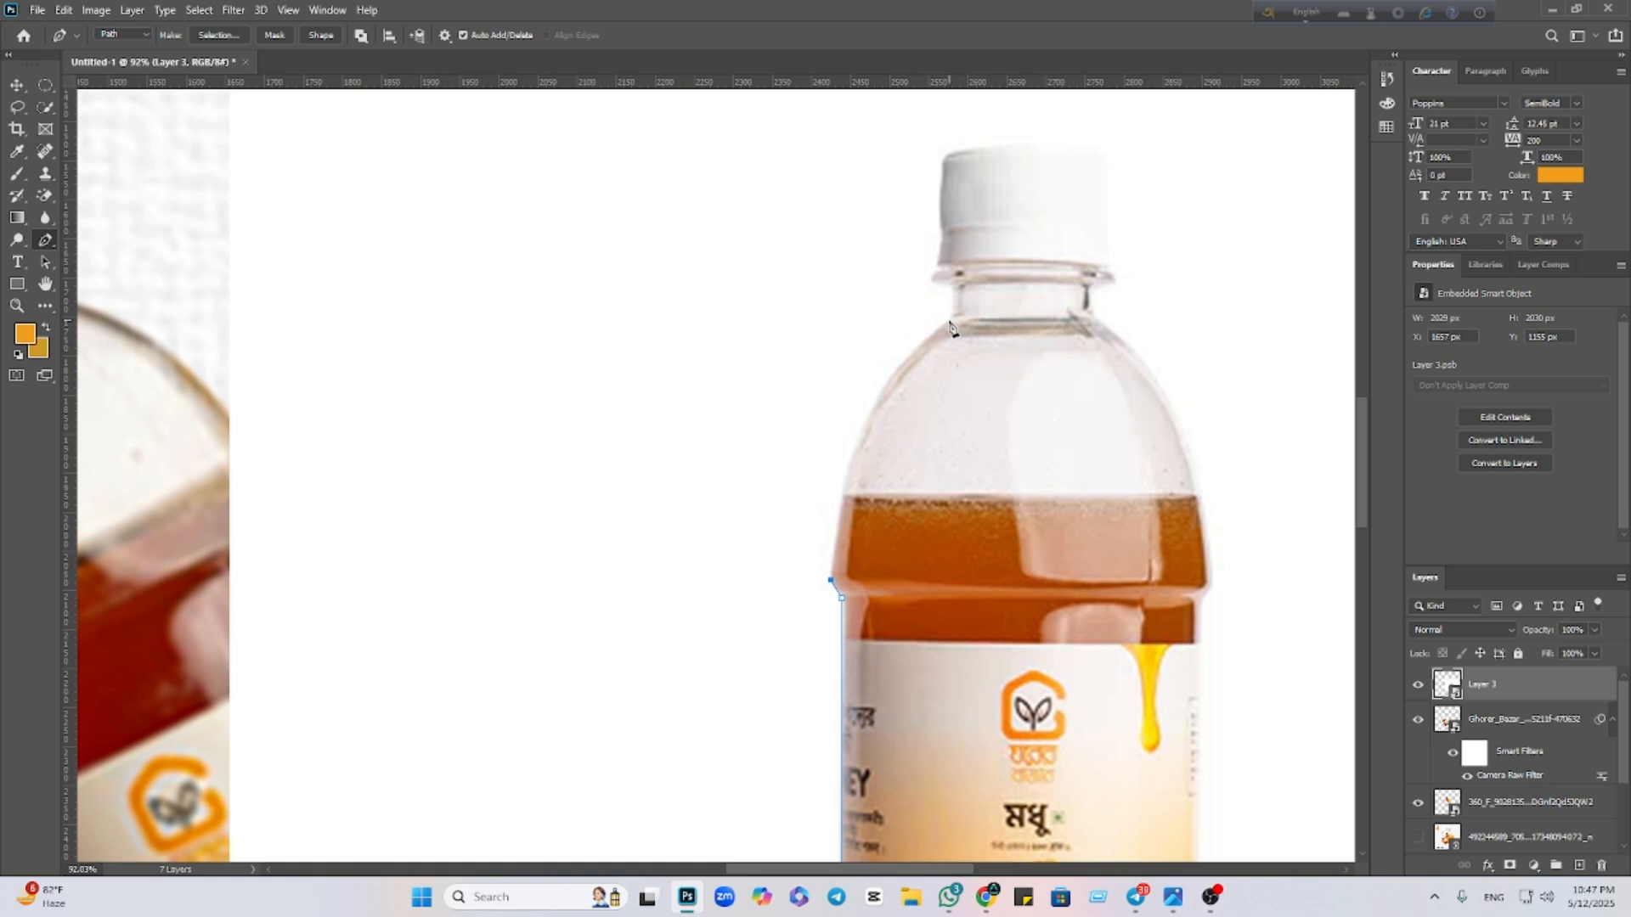
left_click_drag(949, 321, 1071, 222)
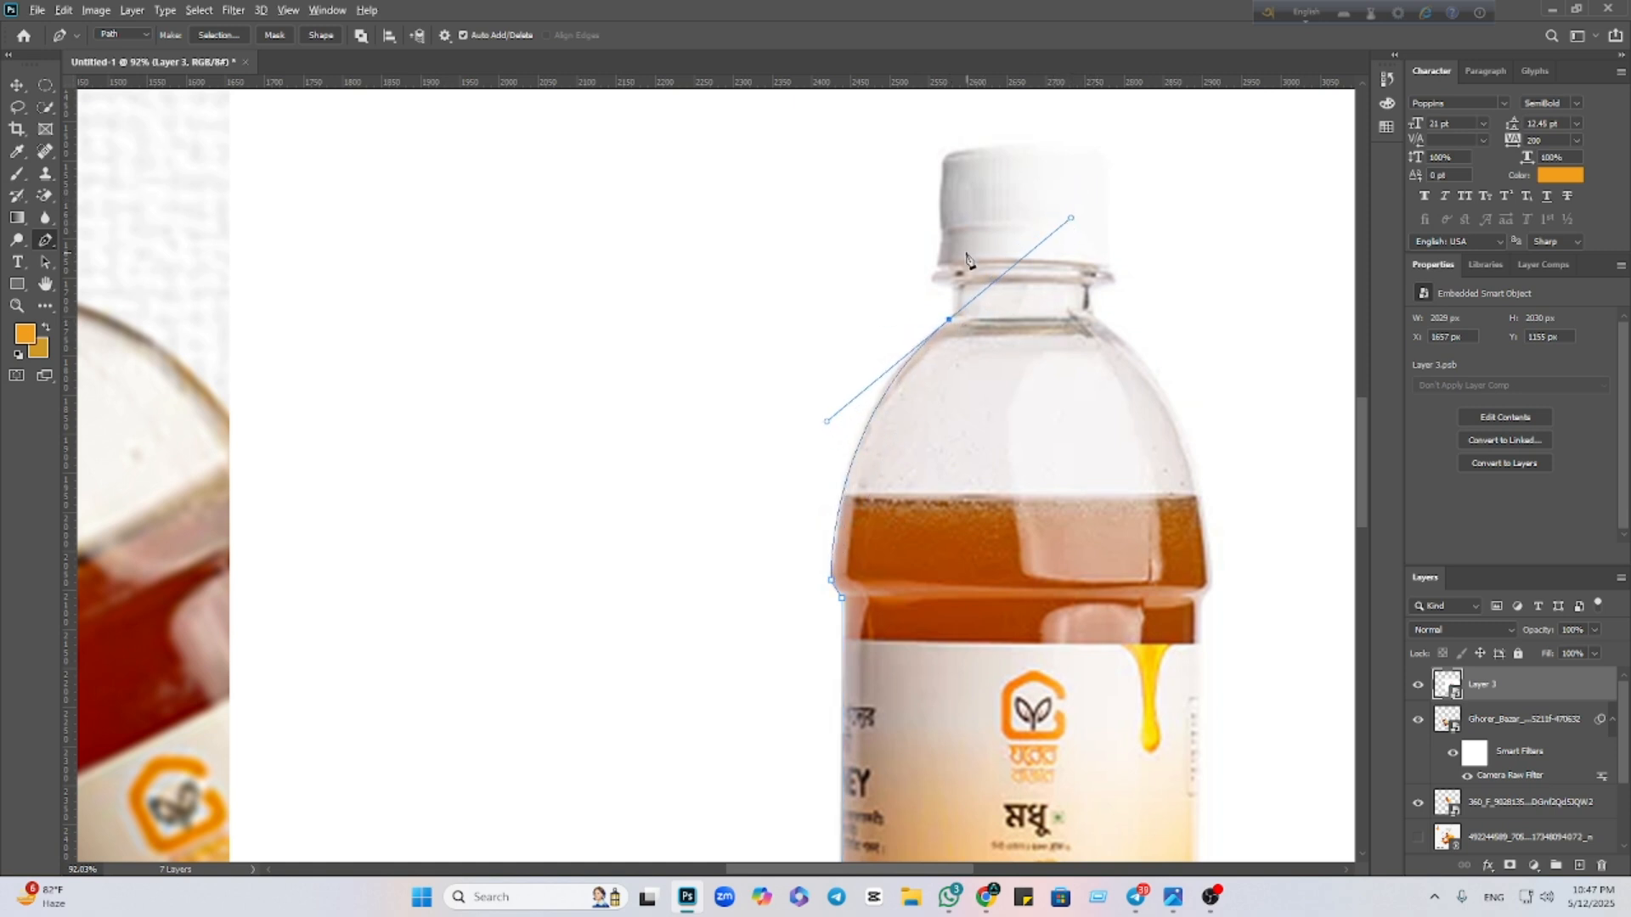
left_click(949, 318, "alt")
key("ctrl+z")
left_click(952, 320, "alt")
left_click(952, 290)
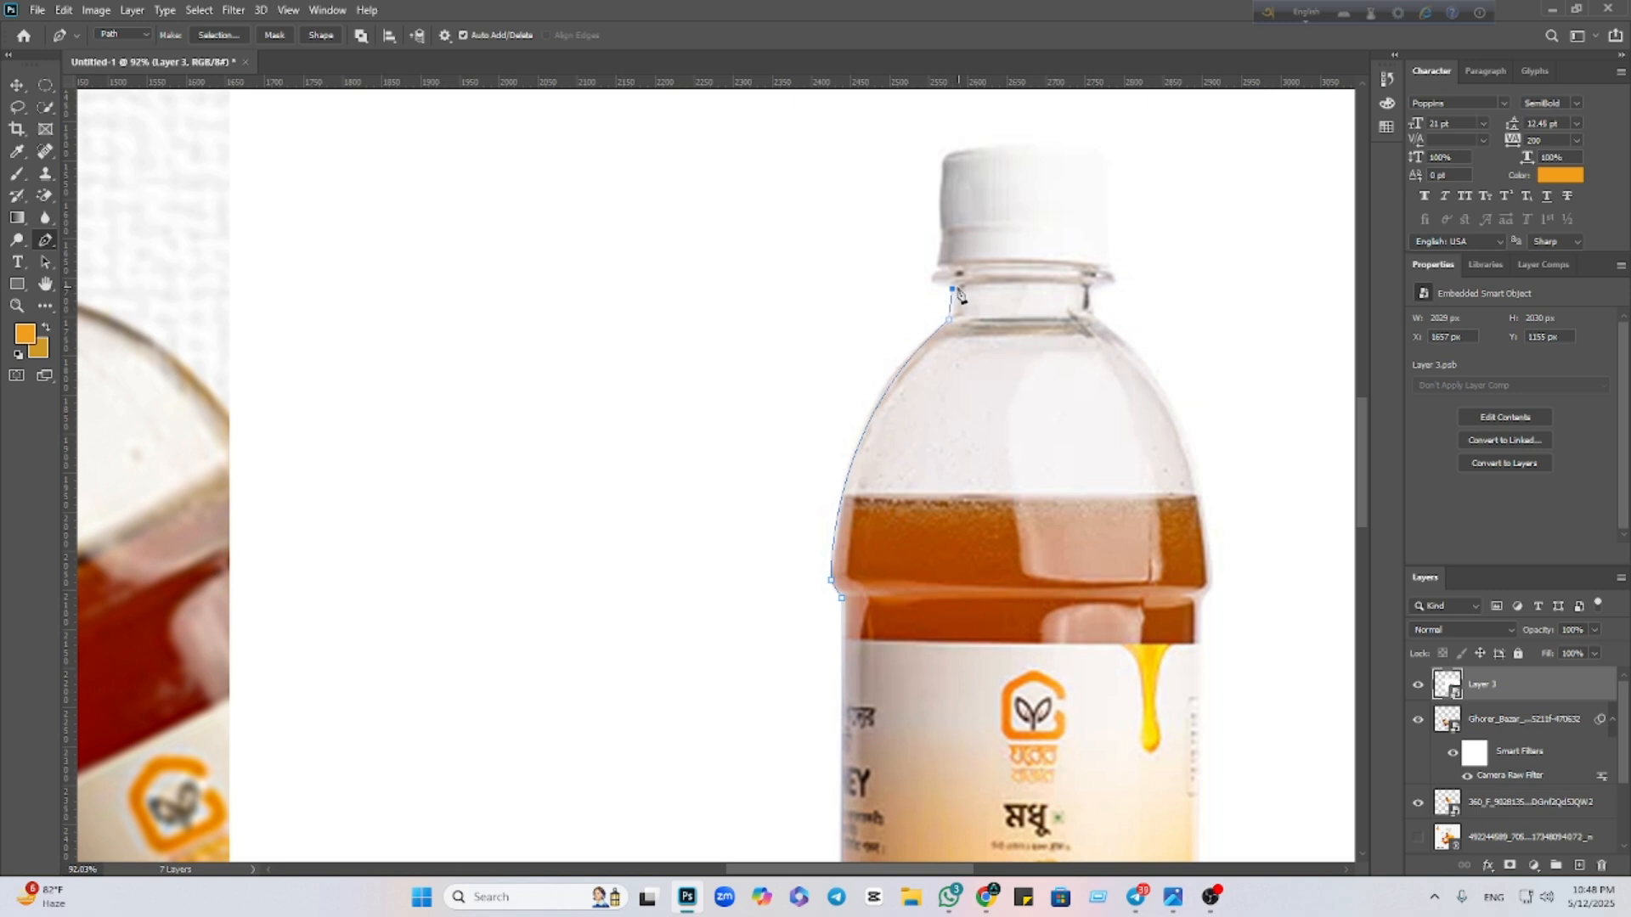
left_click(934, 278)
Trace the path over the cap top, down its right side and across the neck ring
scroll(941, 248, "up", 4)
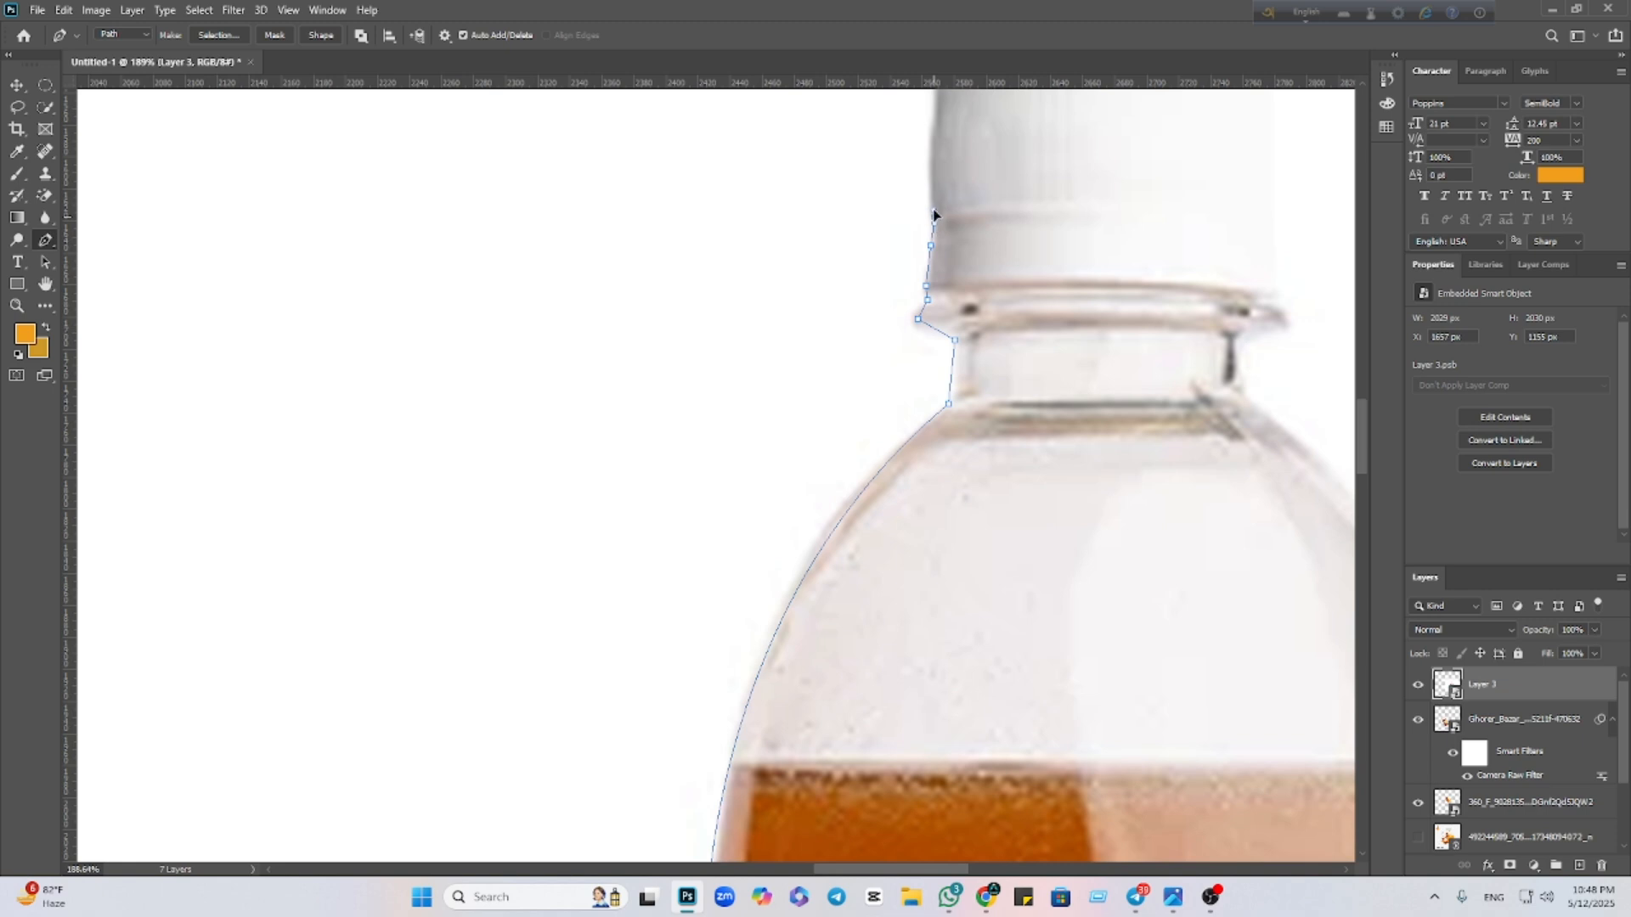
scroll(943, 233, "down", 2)
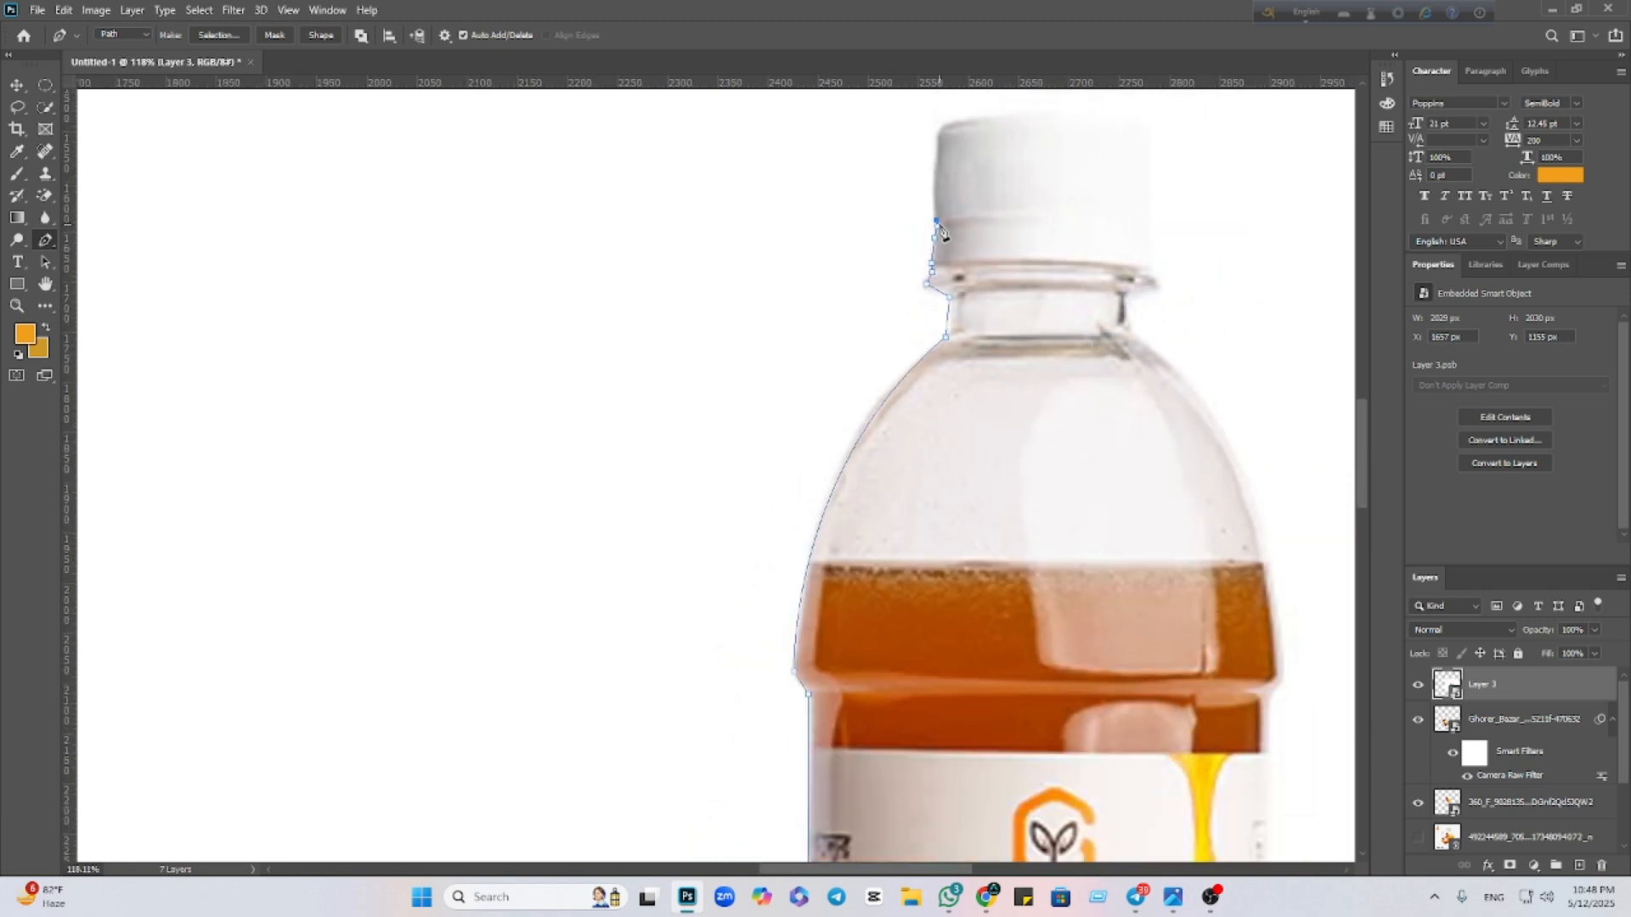
left_click(941, 133)
left_click_drag(1048, 175, 833, 244)
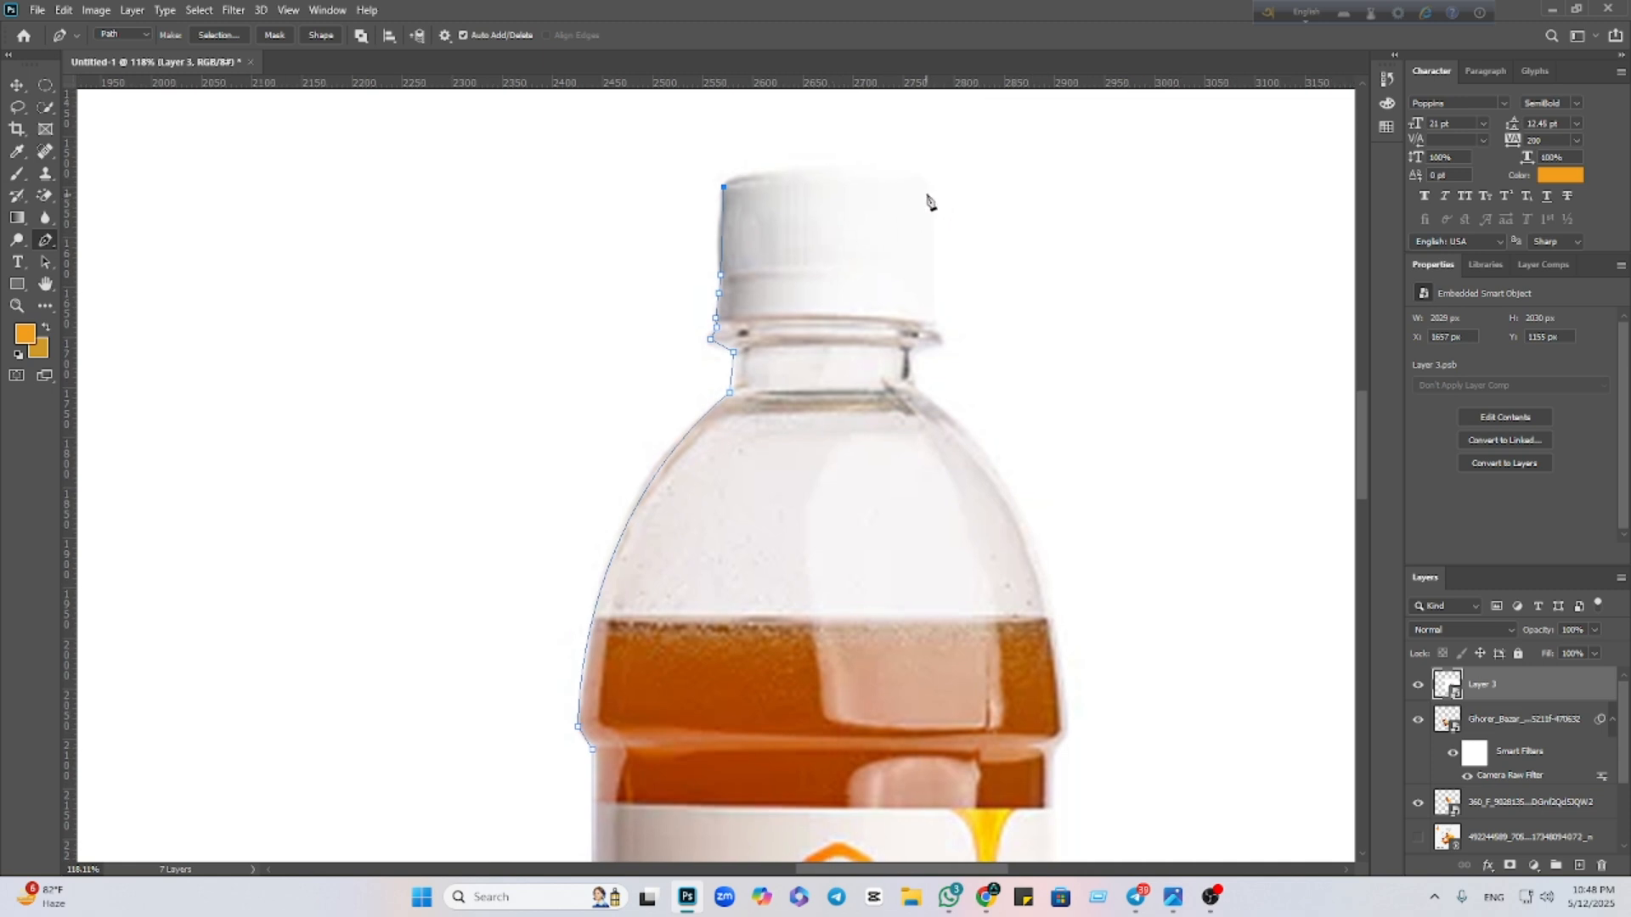
left_click_drag(928, 196, 1007, 244)
left_click(928, 196, "alt")
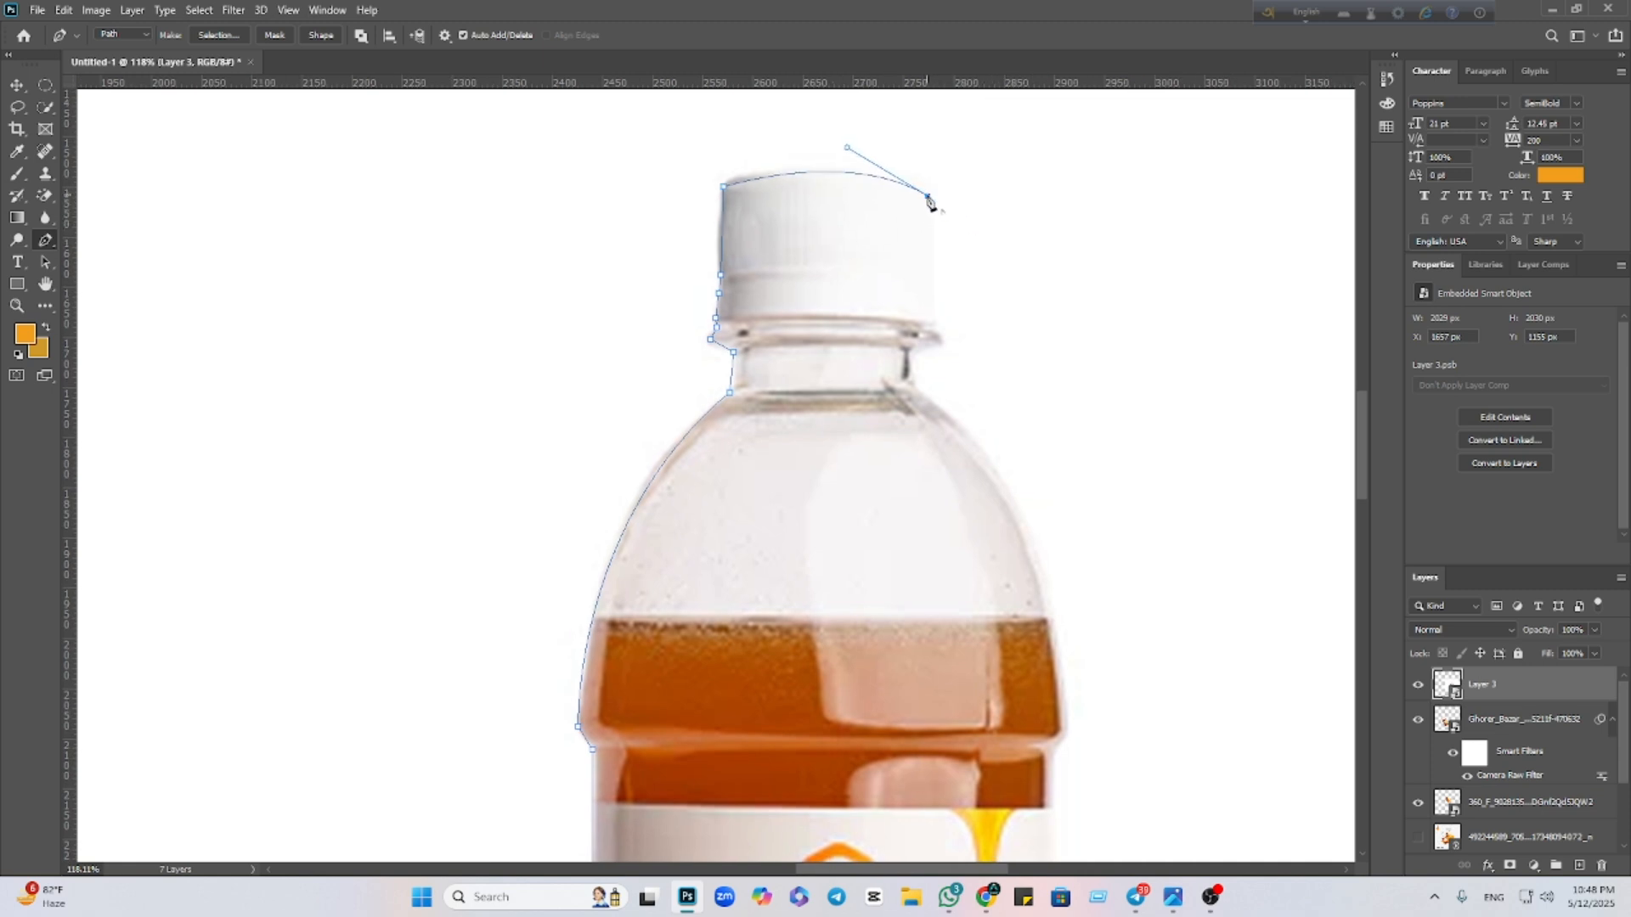
left_click(929, 308)
left_click(933, 323)
left_click_drag(940, 341, 941, 359)
left_click(940, 343, "alt")
left_click(910, 352)
Add a curved anchor along the bottle's right shoulder, redoing it once
scroll(912, 357, "down", 2)
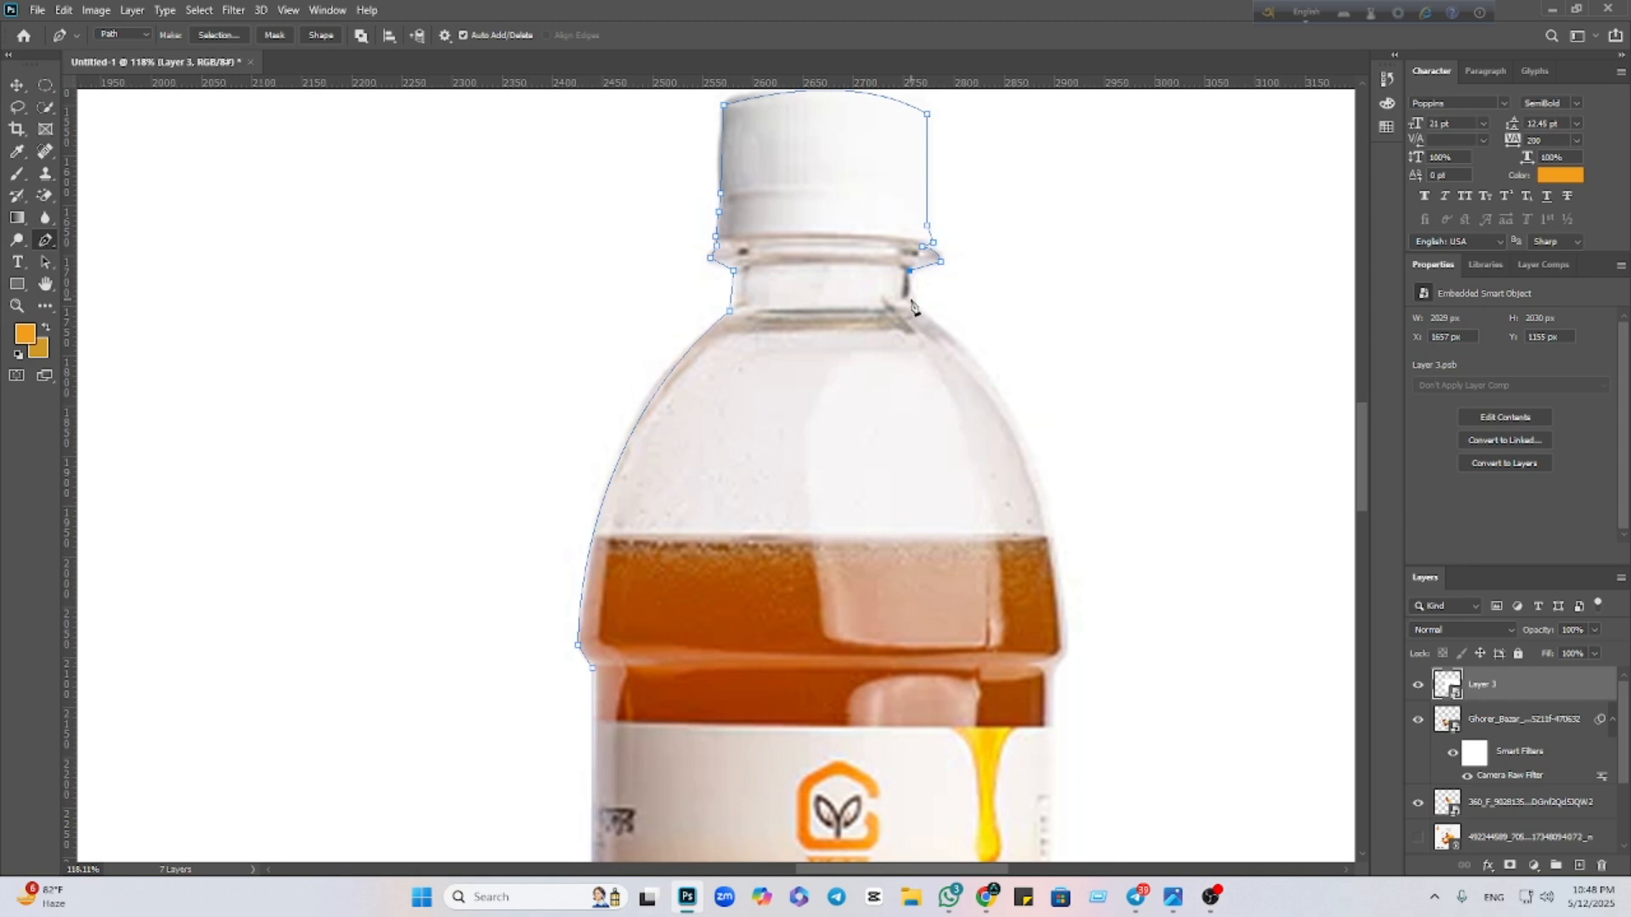
scroll(998, 399, "down", 3)
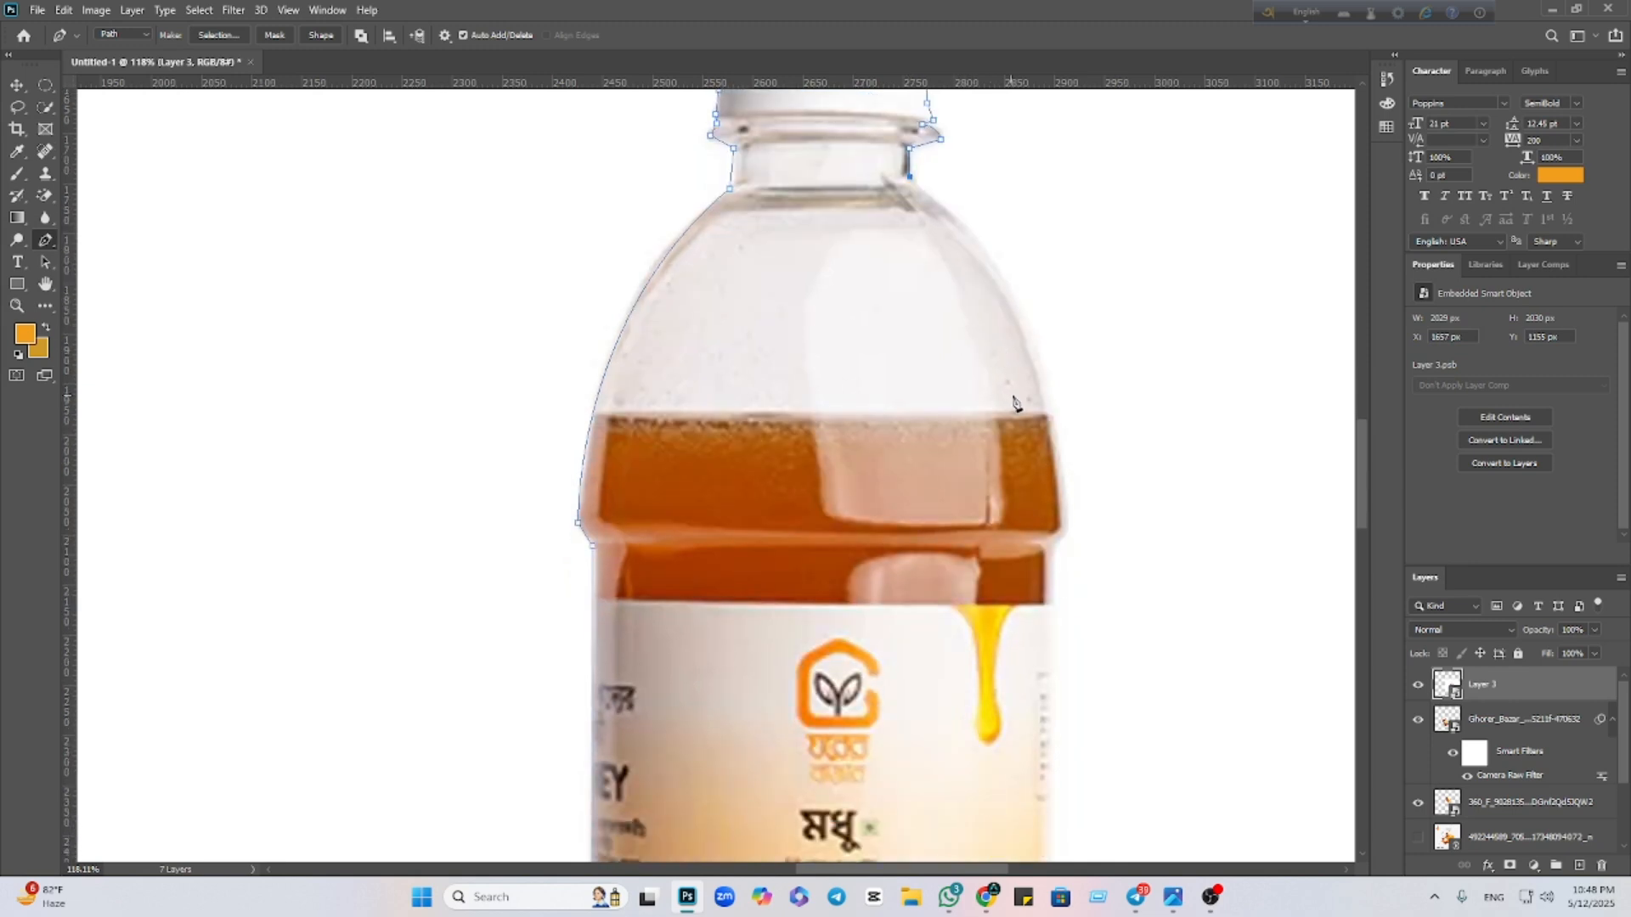
scroll(1044, 412, "down", 2)
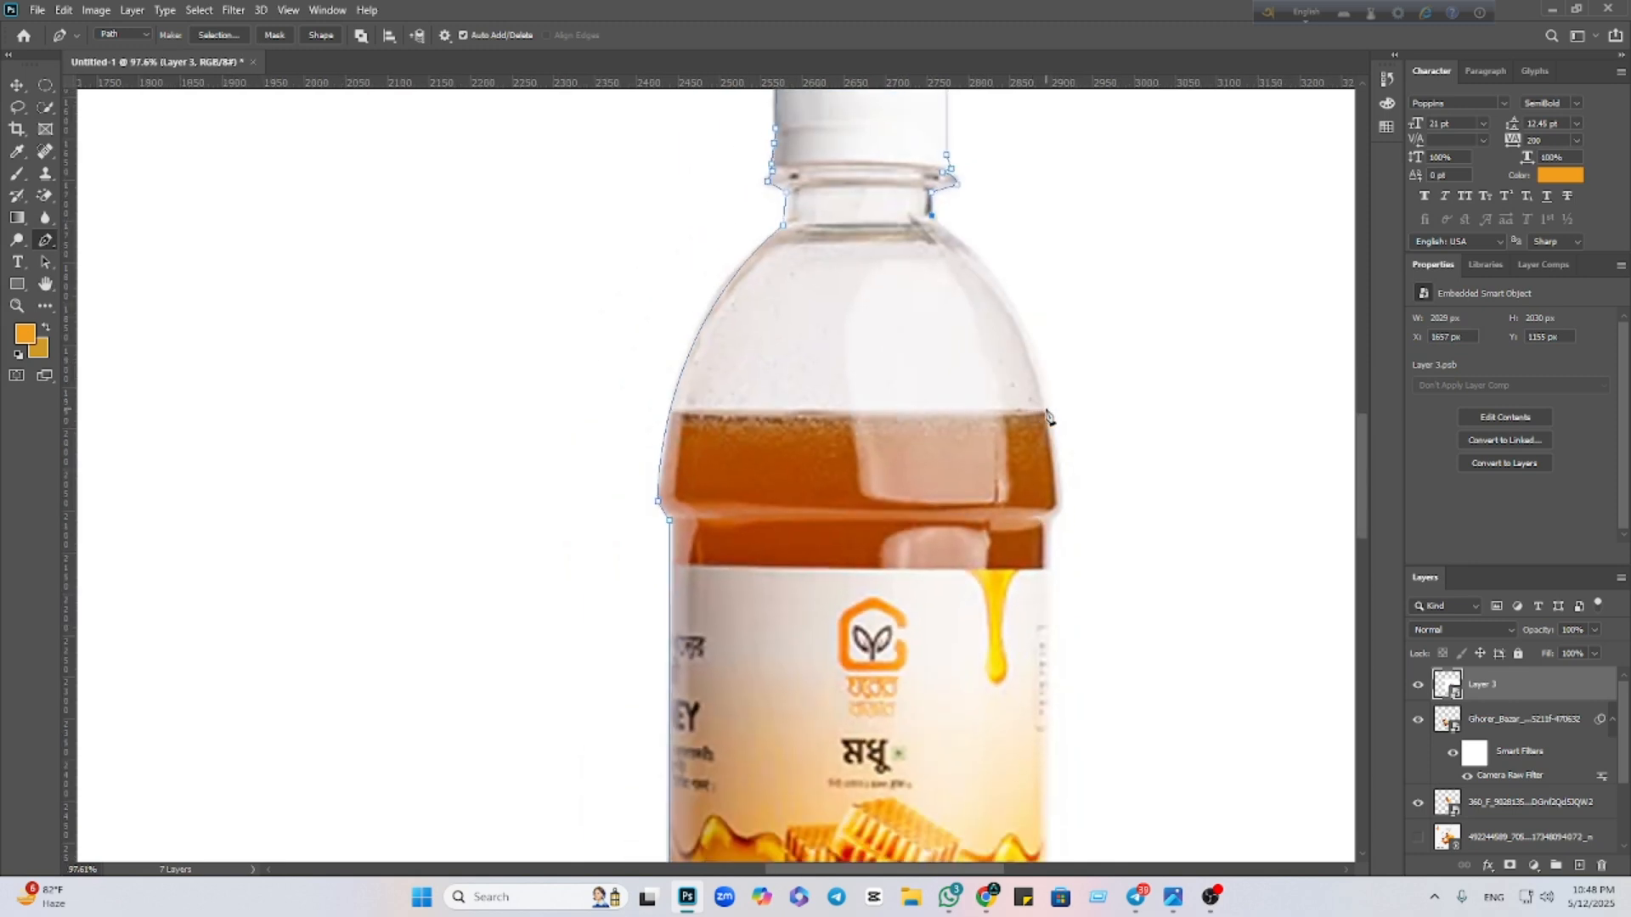
left_click_drag(1046, 411, 1068, 535)
left_click(1046, 410)
scroll(1057, 417, "down", 3)
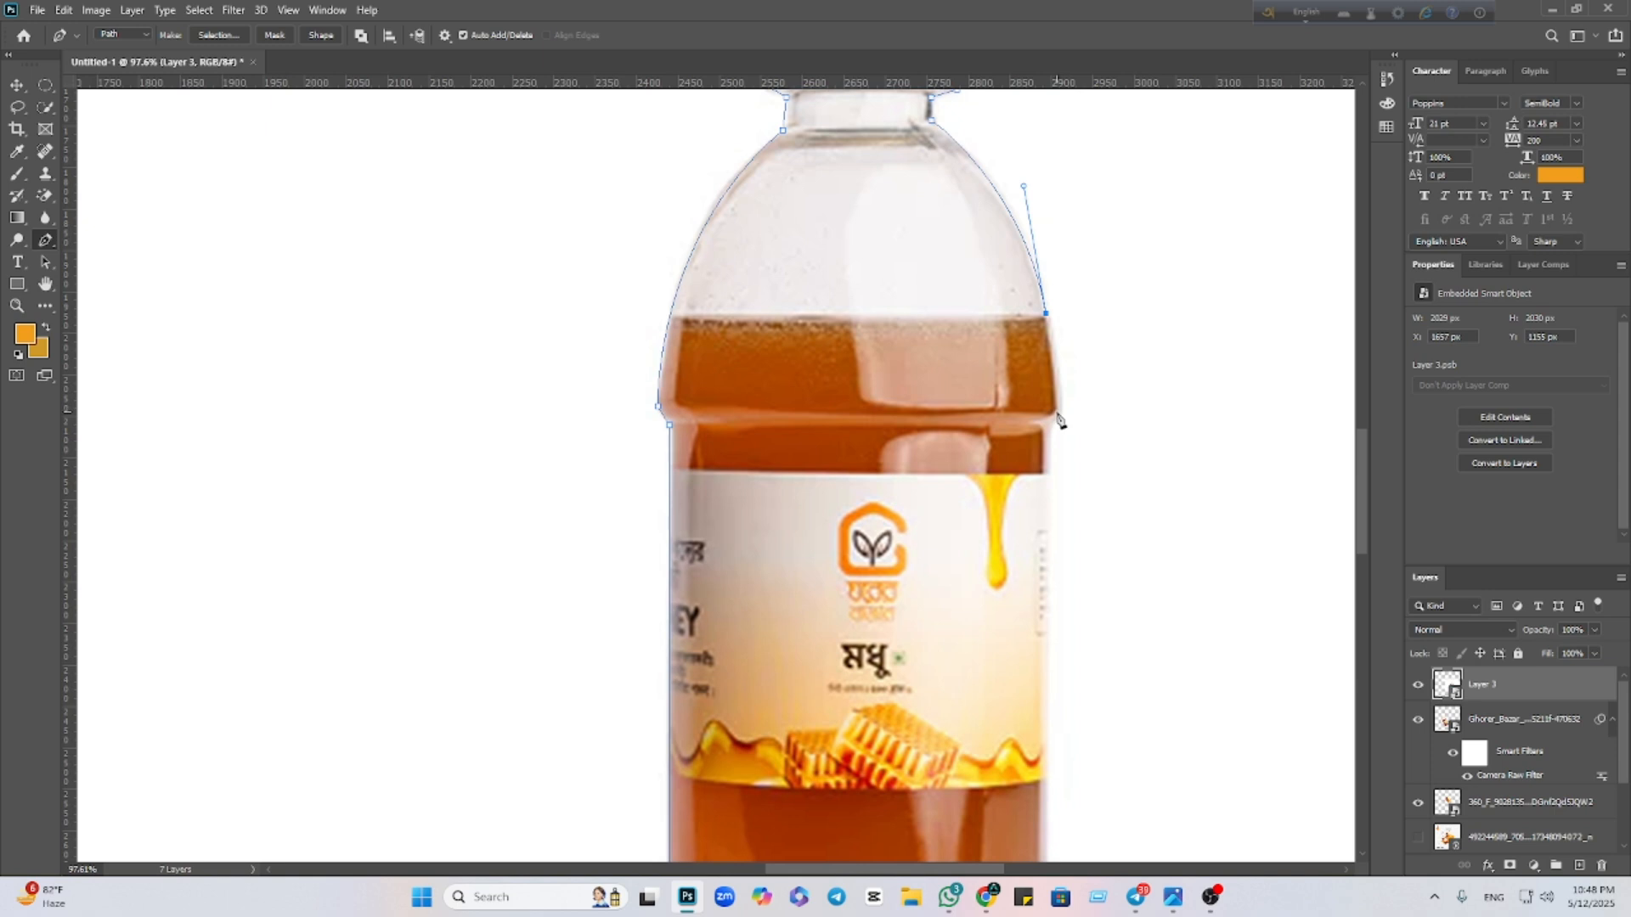
key("ctrl+z")
left_click_drag(1060, 414, 1059, 641)
left_click(1060, 416, "alt")
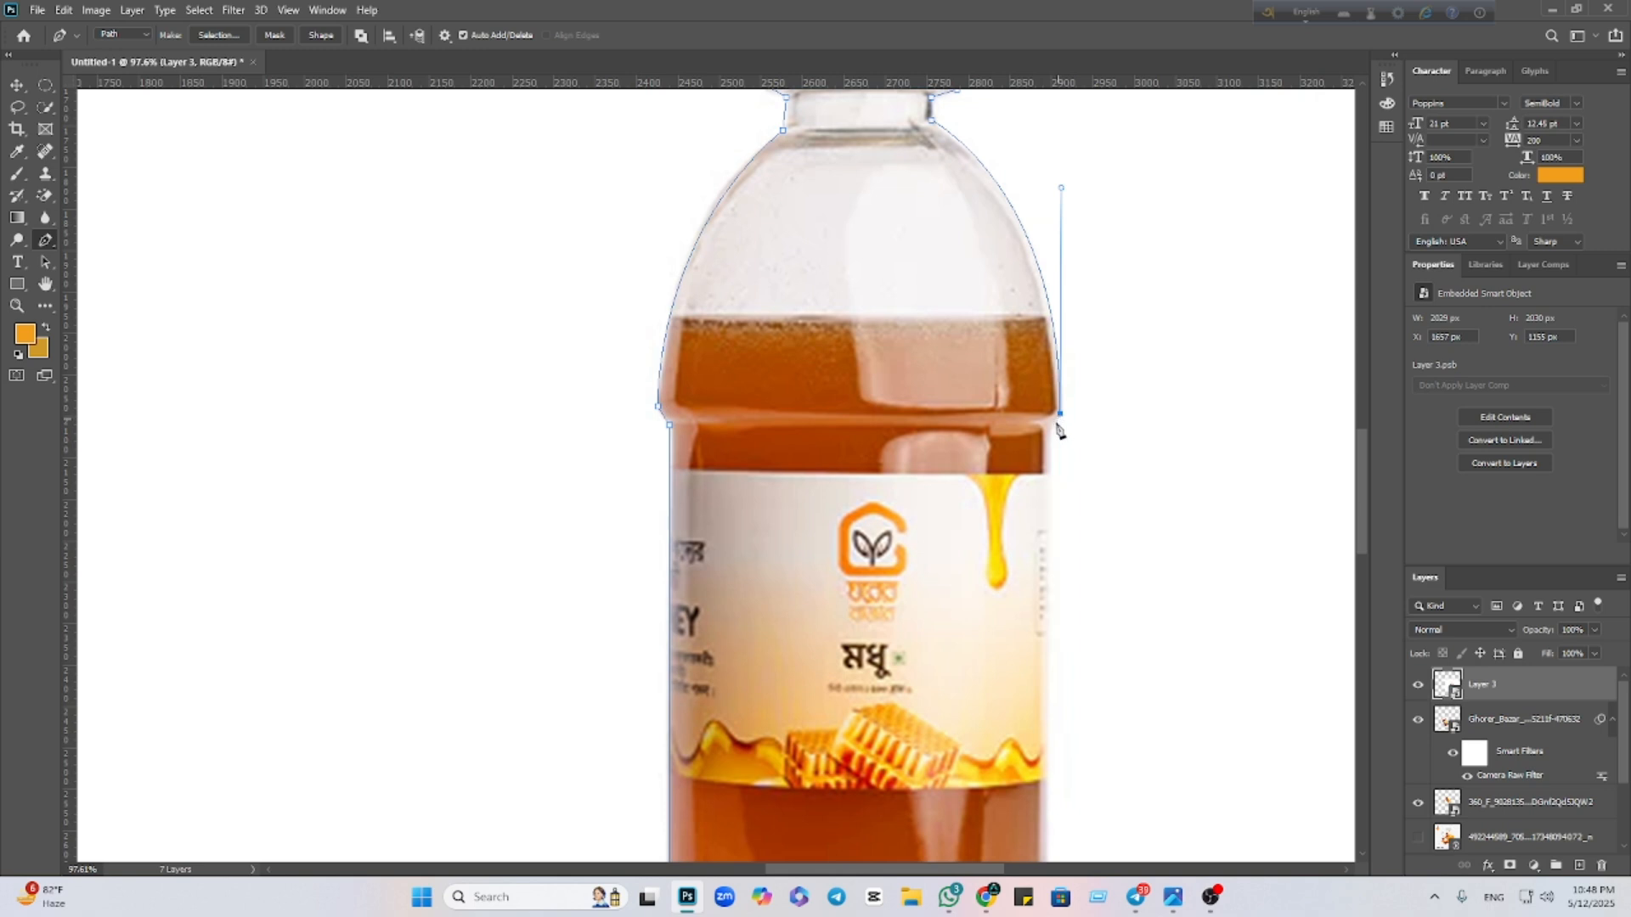
scroll(1063, 408, "down", 5)
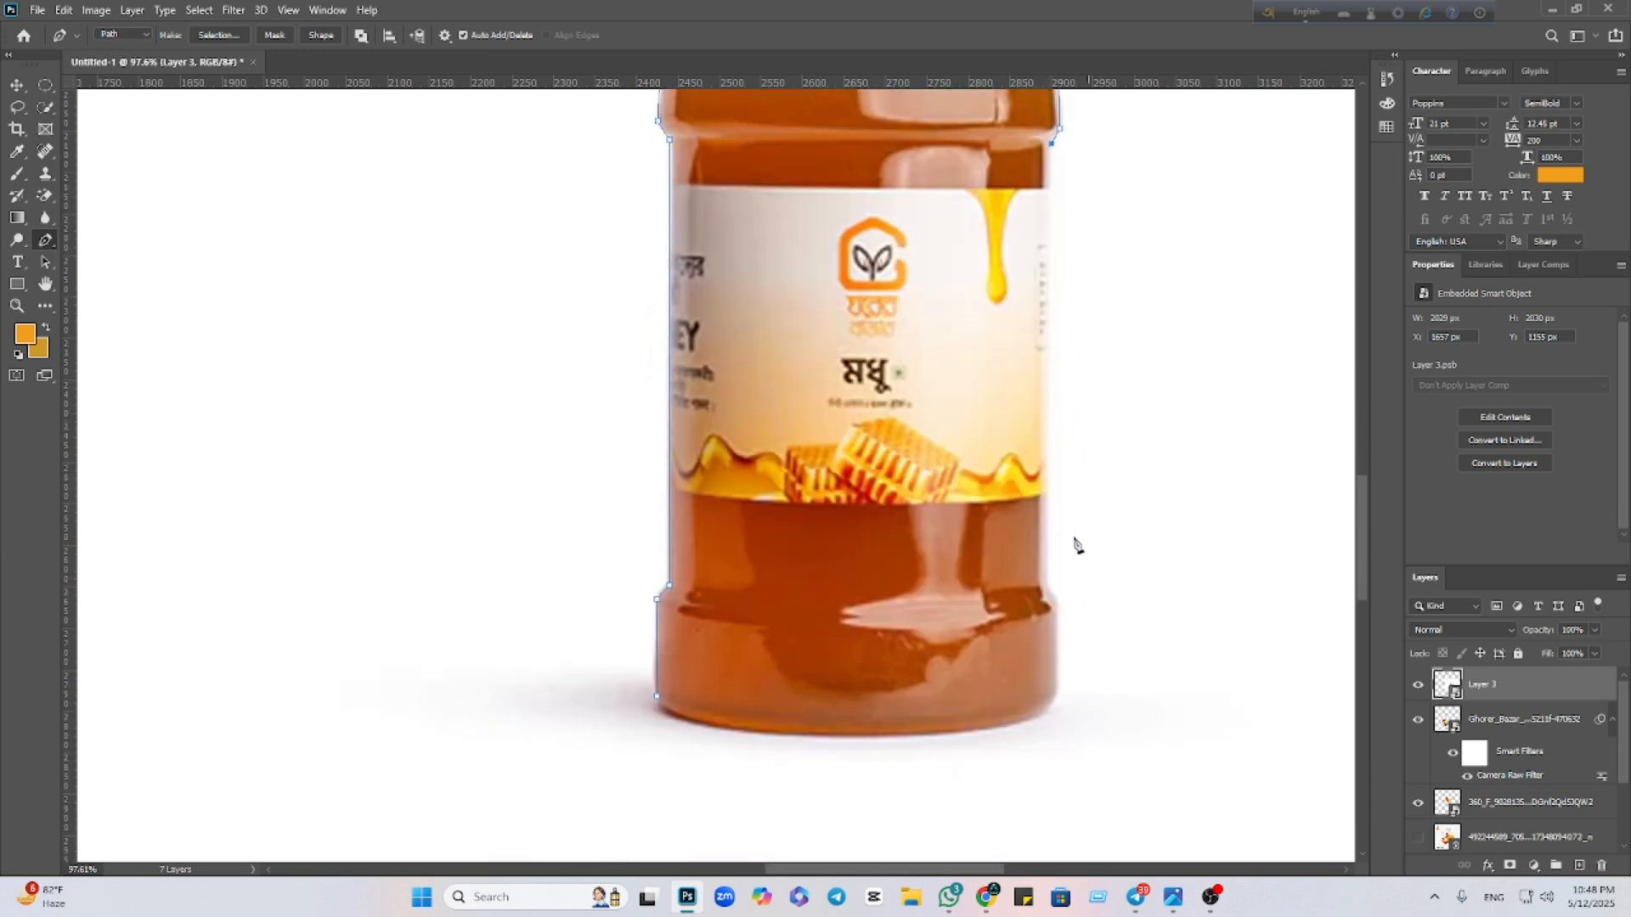
Run the path down the right side and along the curved base to the bottom-left
left_click(1050, 589)
scroll(1053, 586, "down", 2)
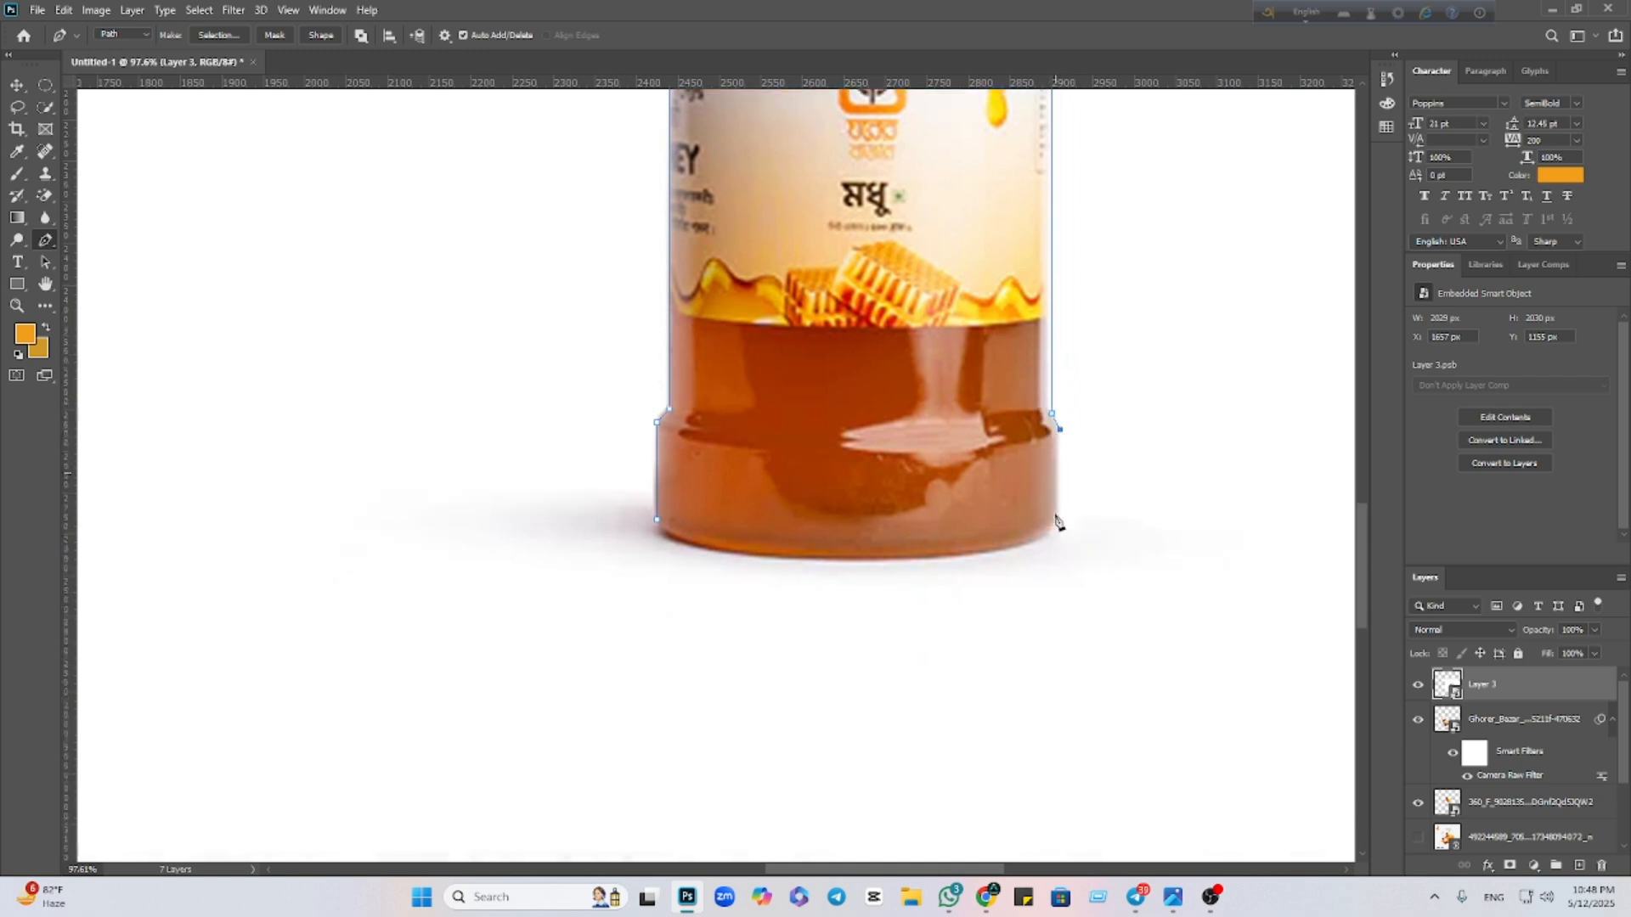
scroll(1060, 519, "down", 2)
left_click(1059, 506)
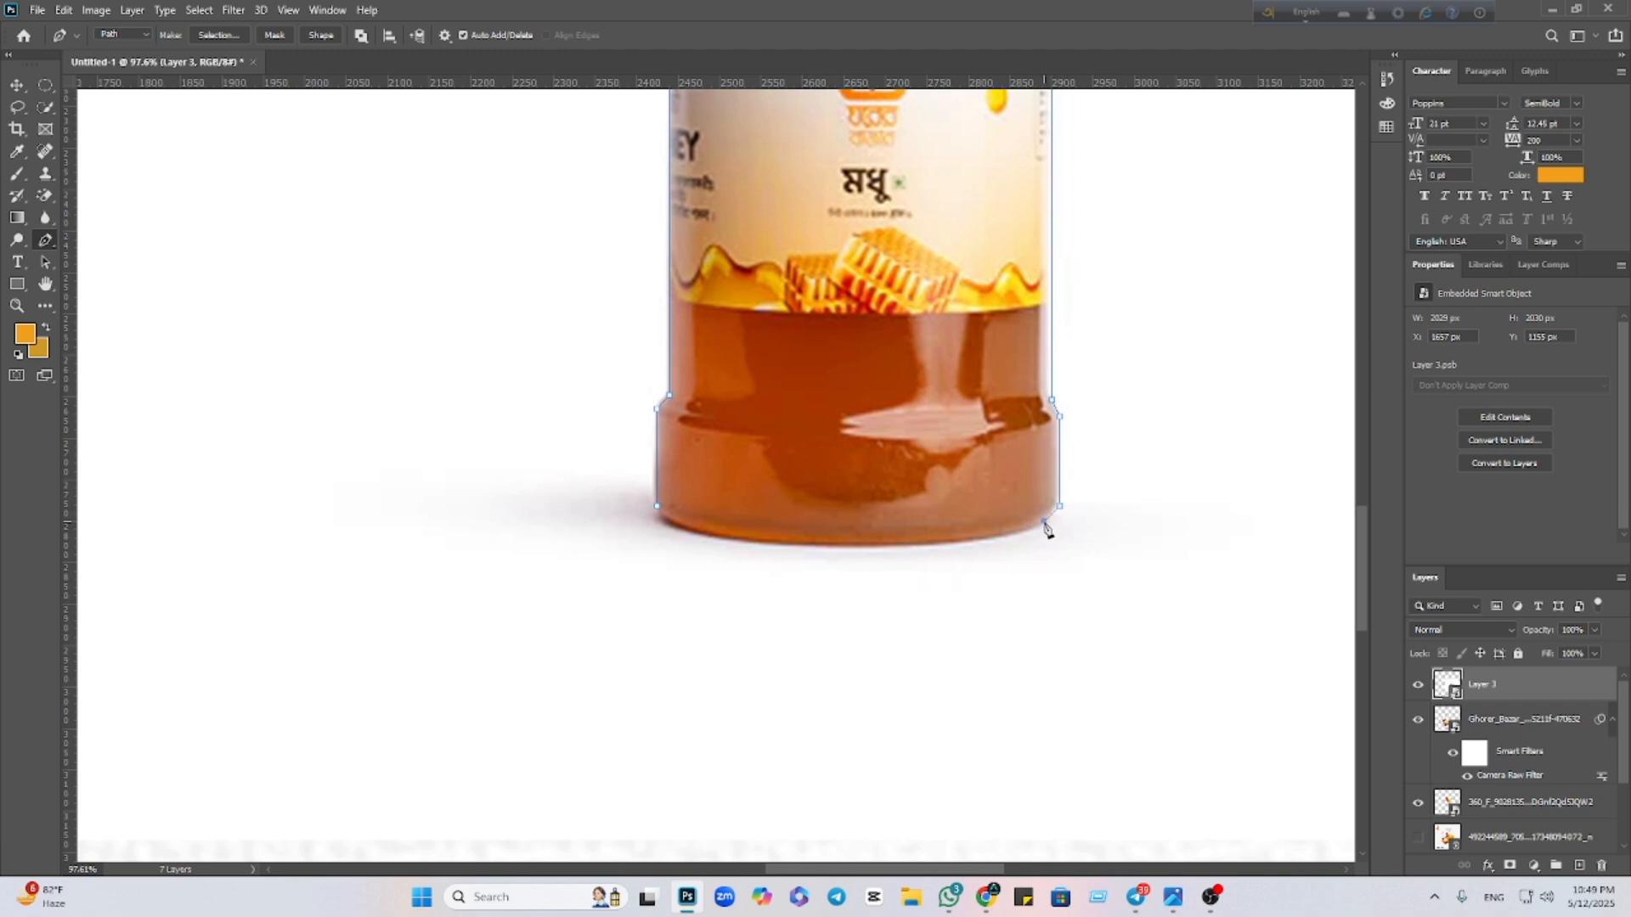
left_click(1044, 522)
scroll(1040, 527, "down", 2)
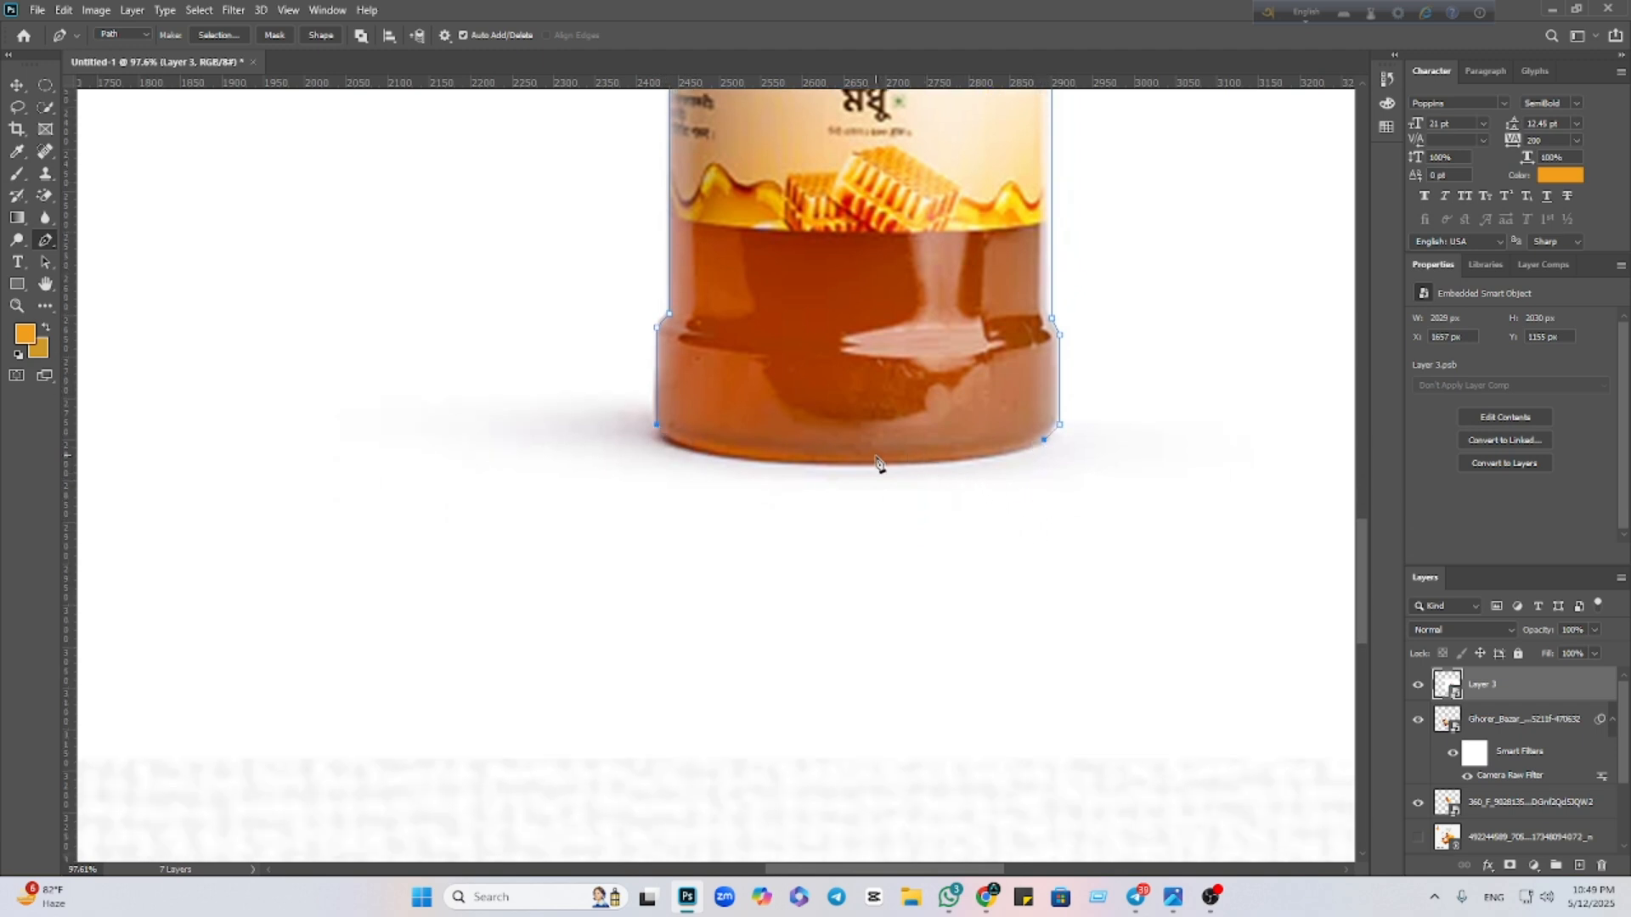
left_click_drag(845, 465, 732, 465)
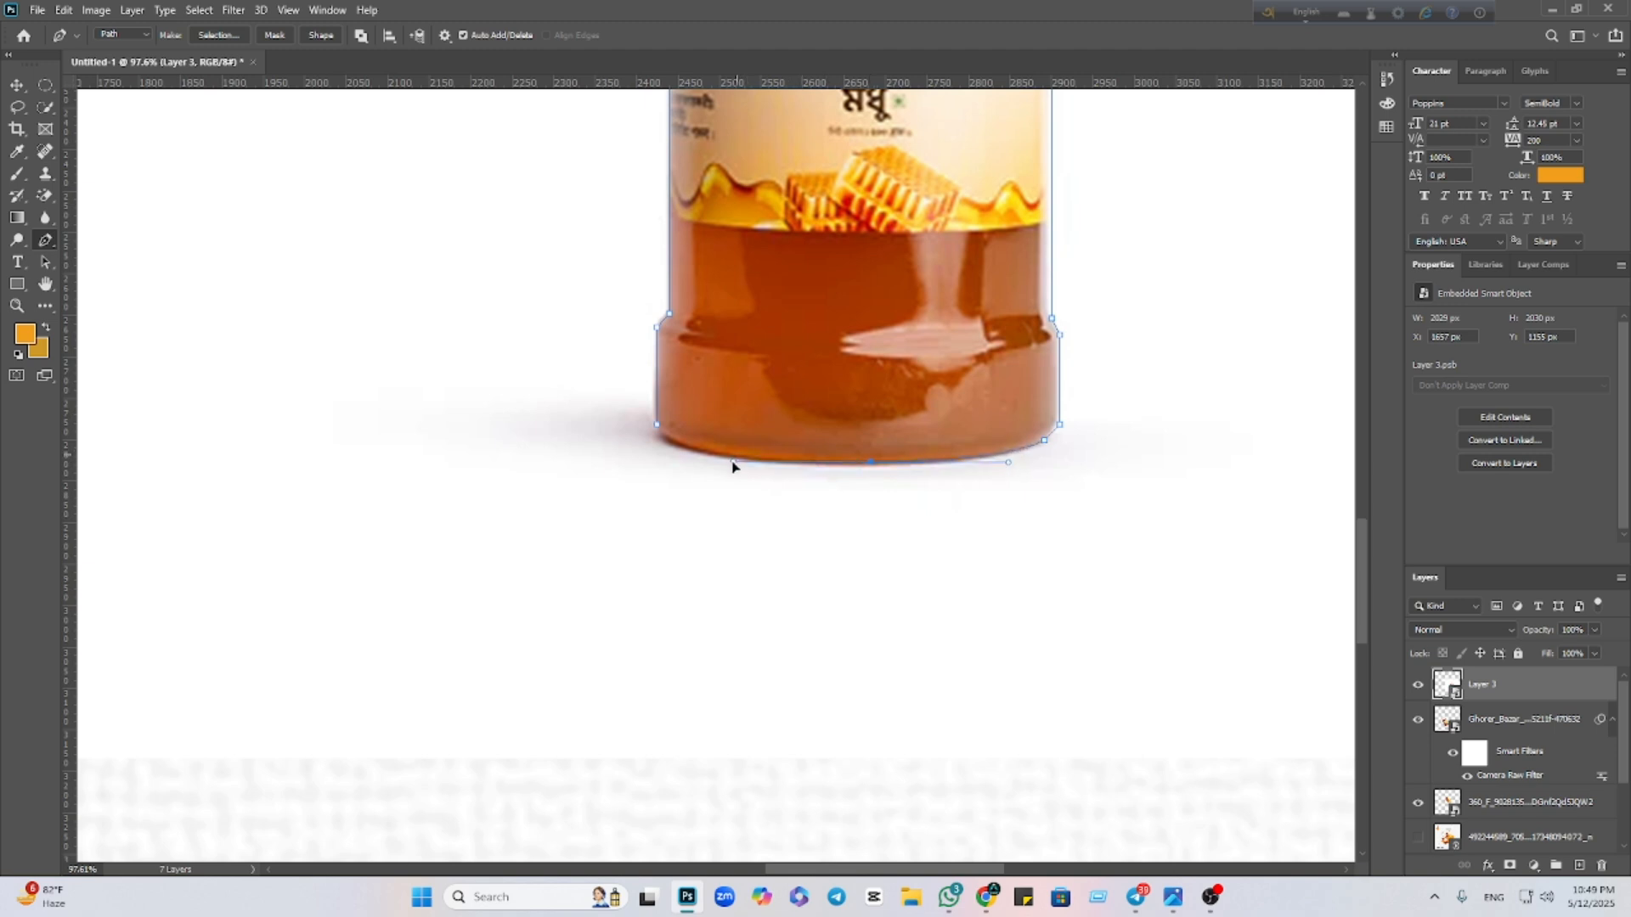
left_click(871, 463, "alt")
left_click(669, 443)
left_click(666, 437, "alt")
scroll(761, 422, "down", 5)
Make an unfeathered selection from the bottle path, mask the layer with it, and convert it to a Smart Object
right_click(781, 388)
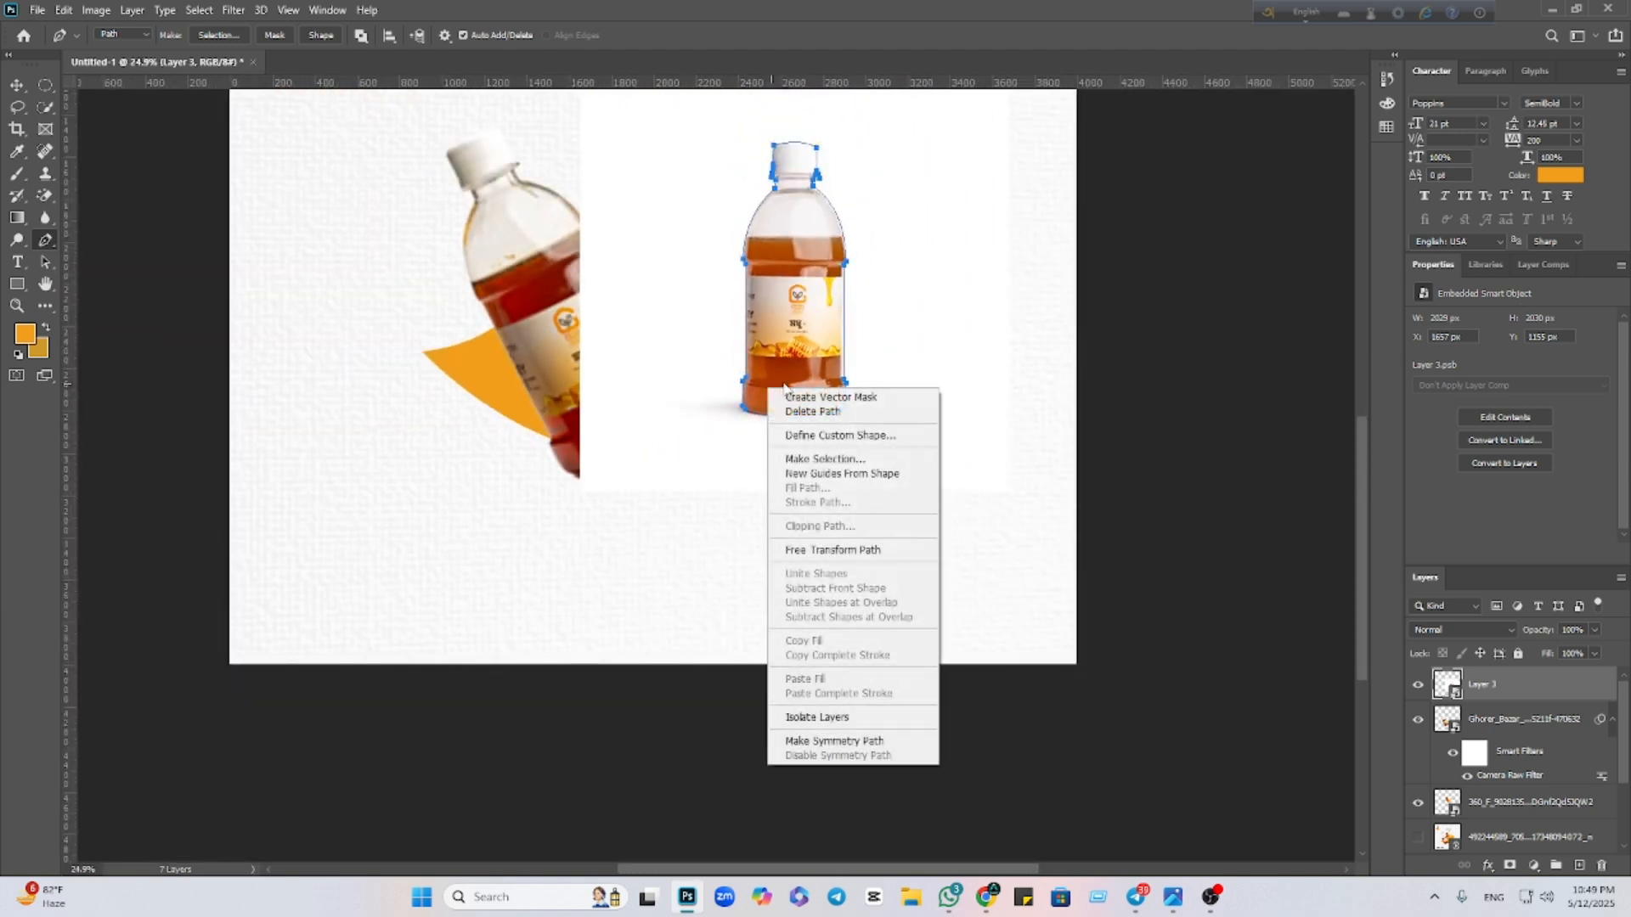
left_click(824, 459)
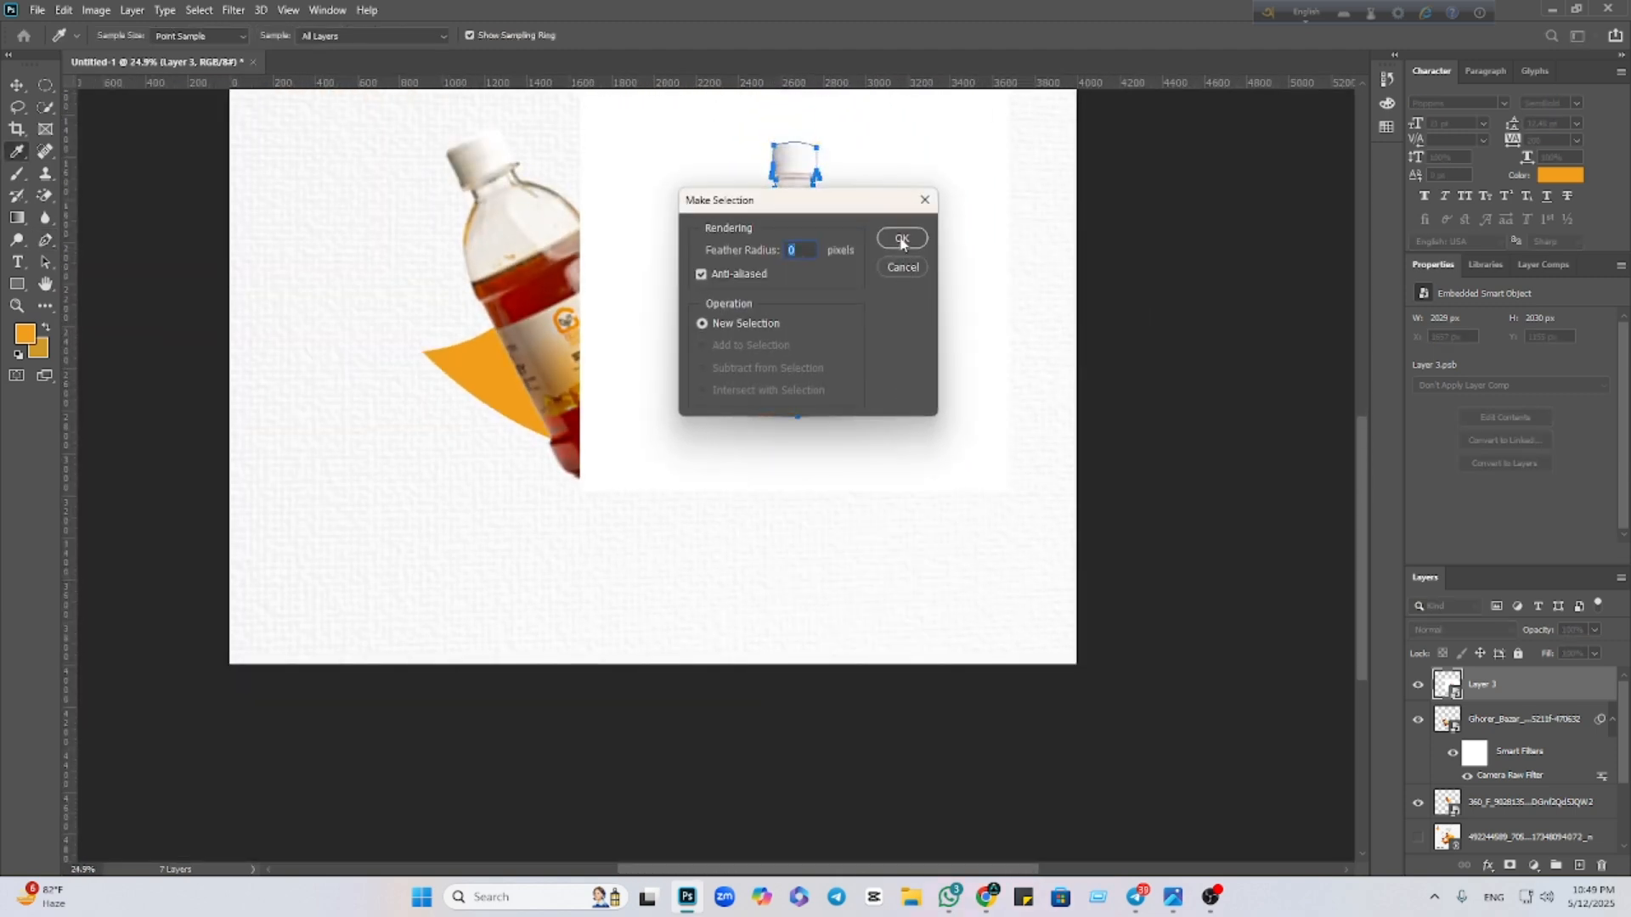
left_click(902, 239)
left_click(1505, 866)
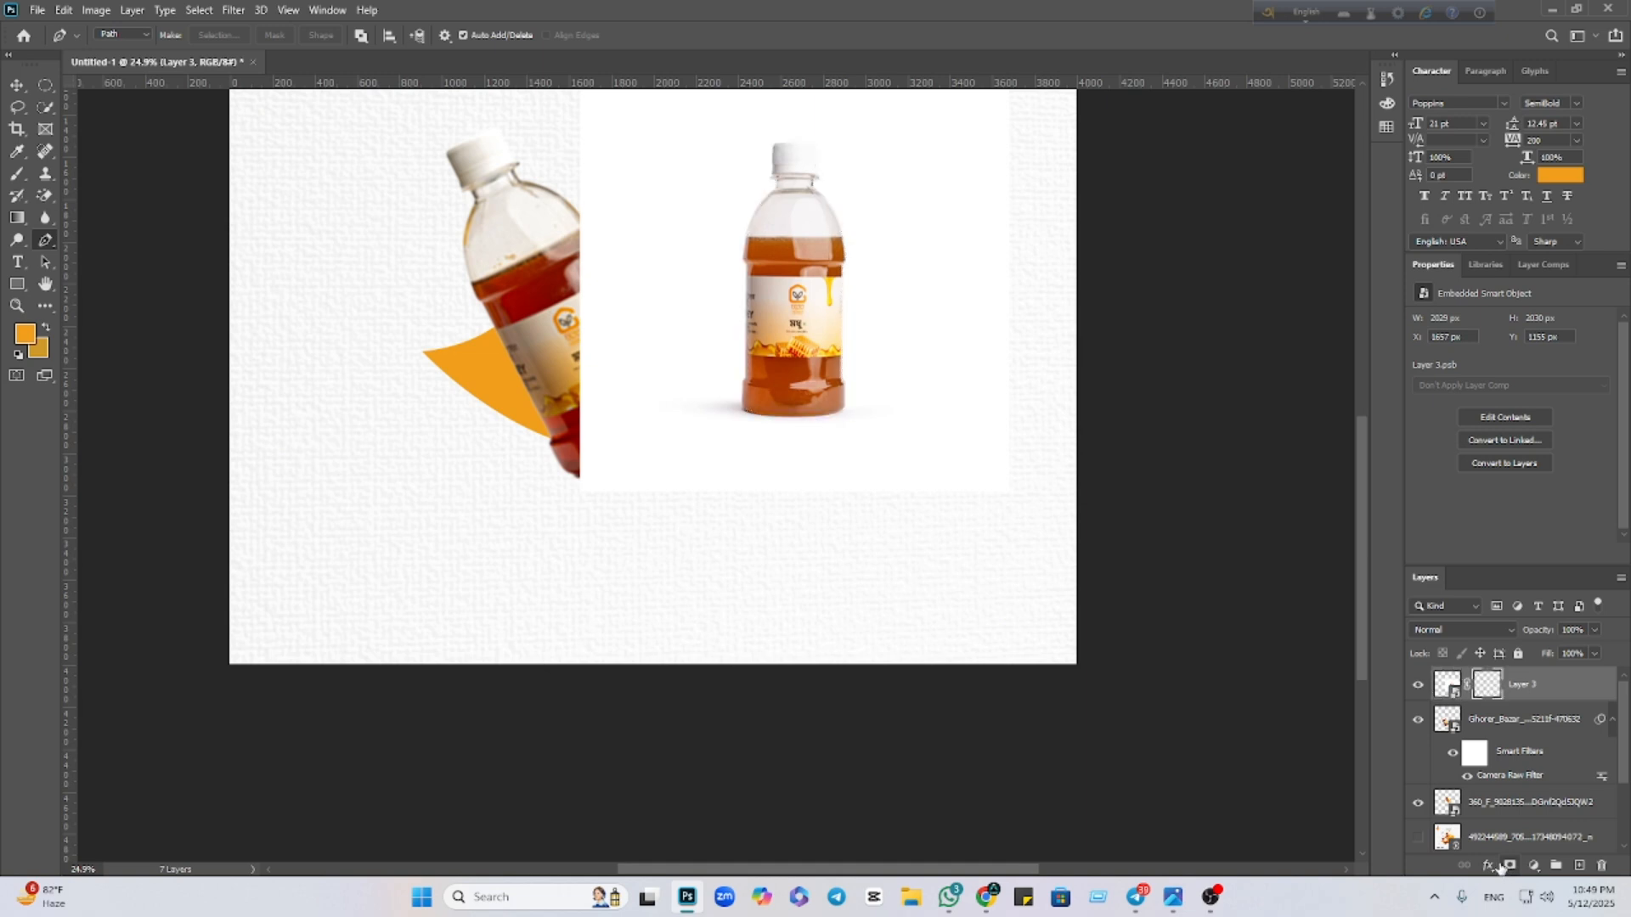
right_click(1568, 687)
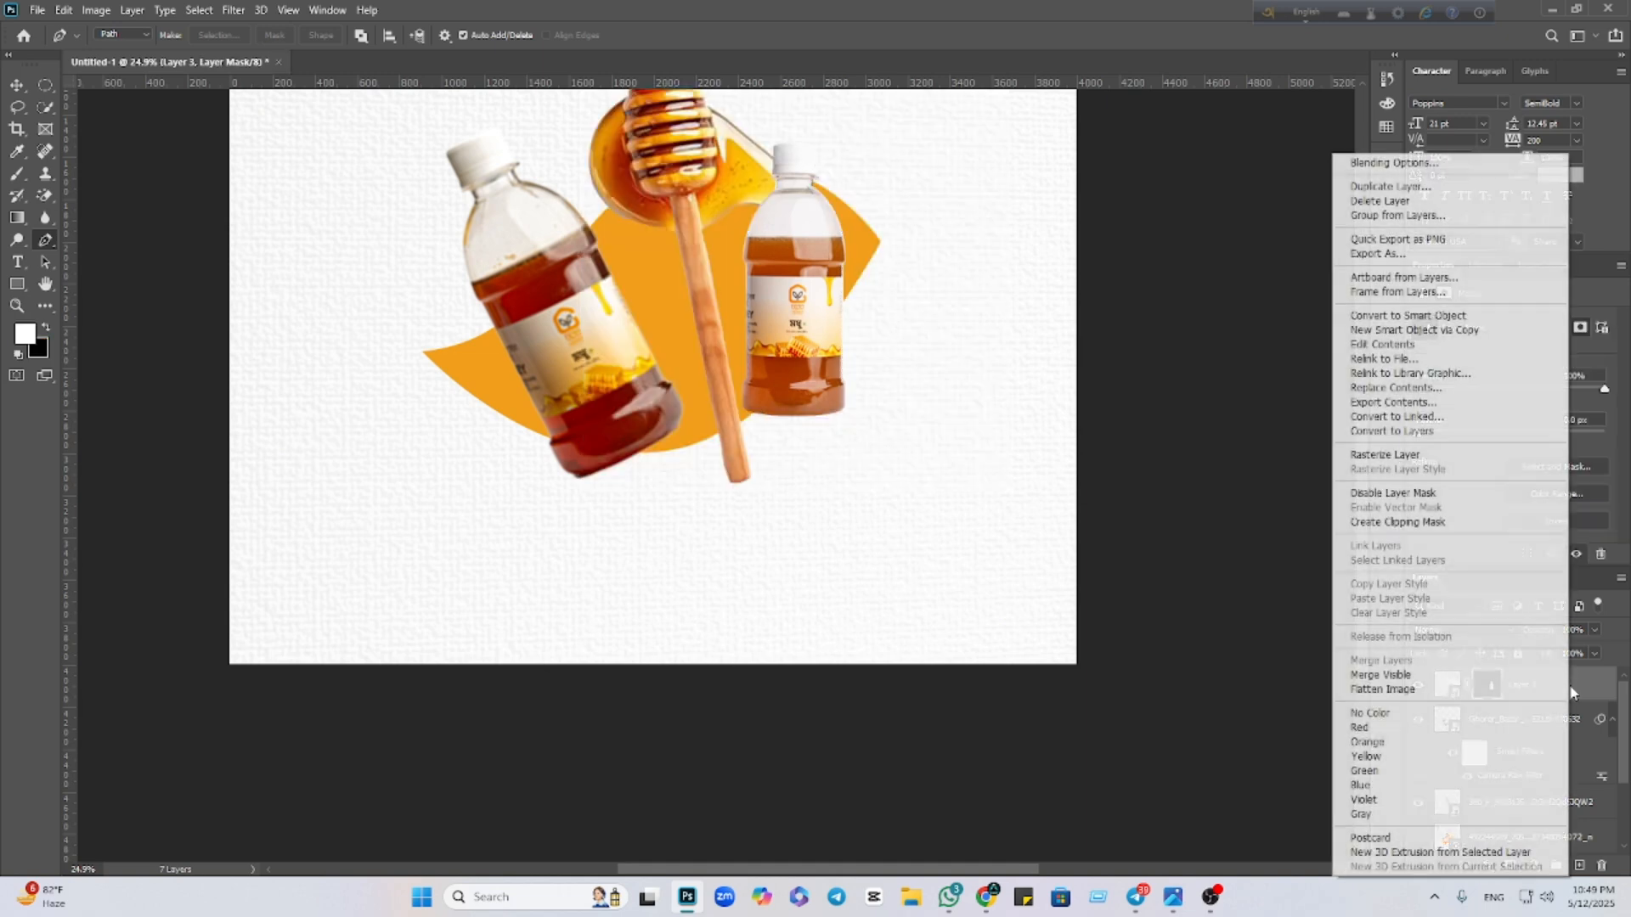
left_click(1429, 318)
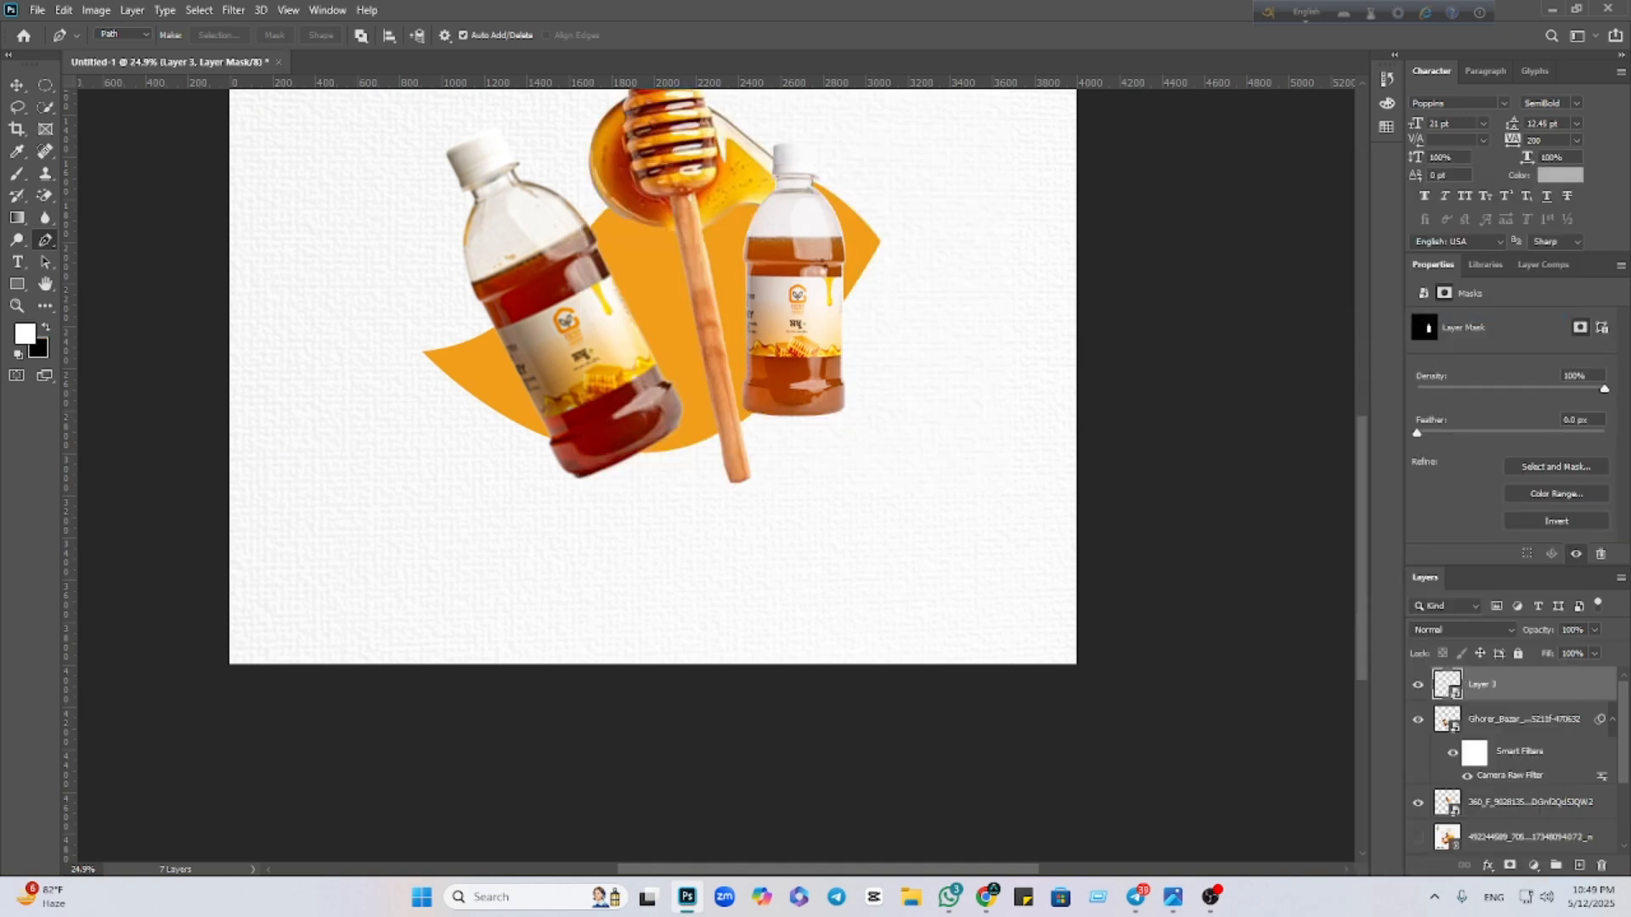
Move the new bottle over the old one and tilt it to about -26° with Free Transform
left_click(17, 85)
left_click_drag(808, 310, 656, 412)
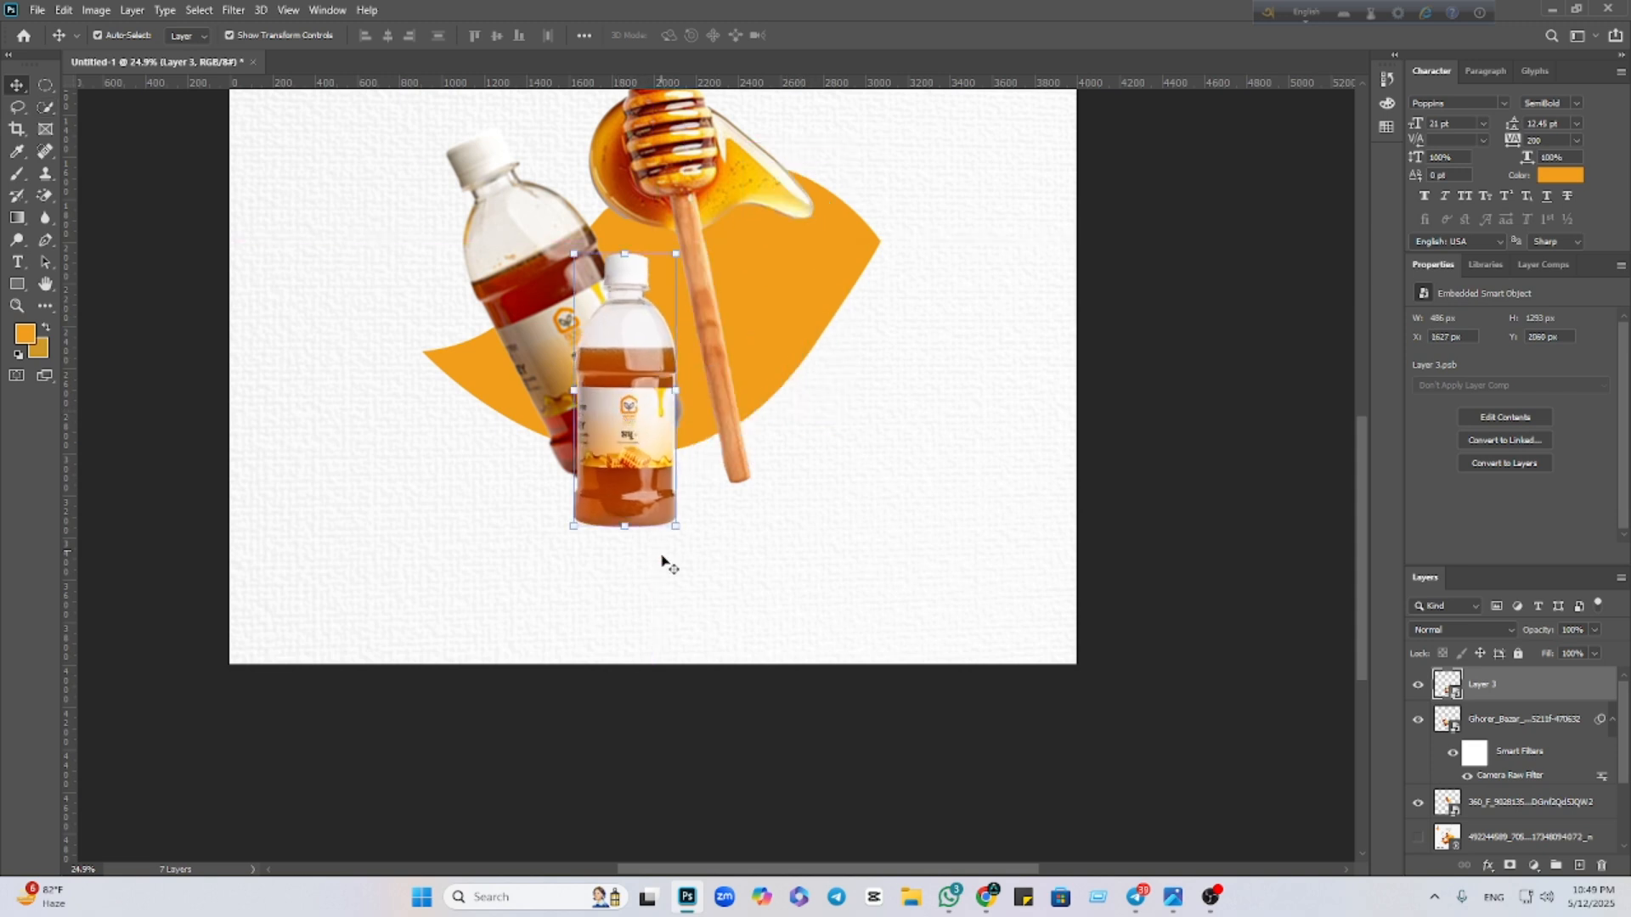
key("ctrl+t")
left_click_drag(683, 544, 781, 533)
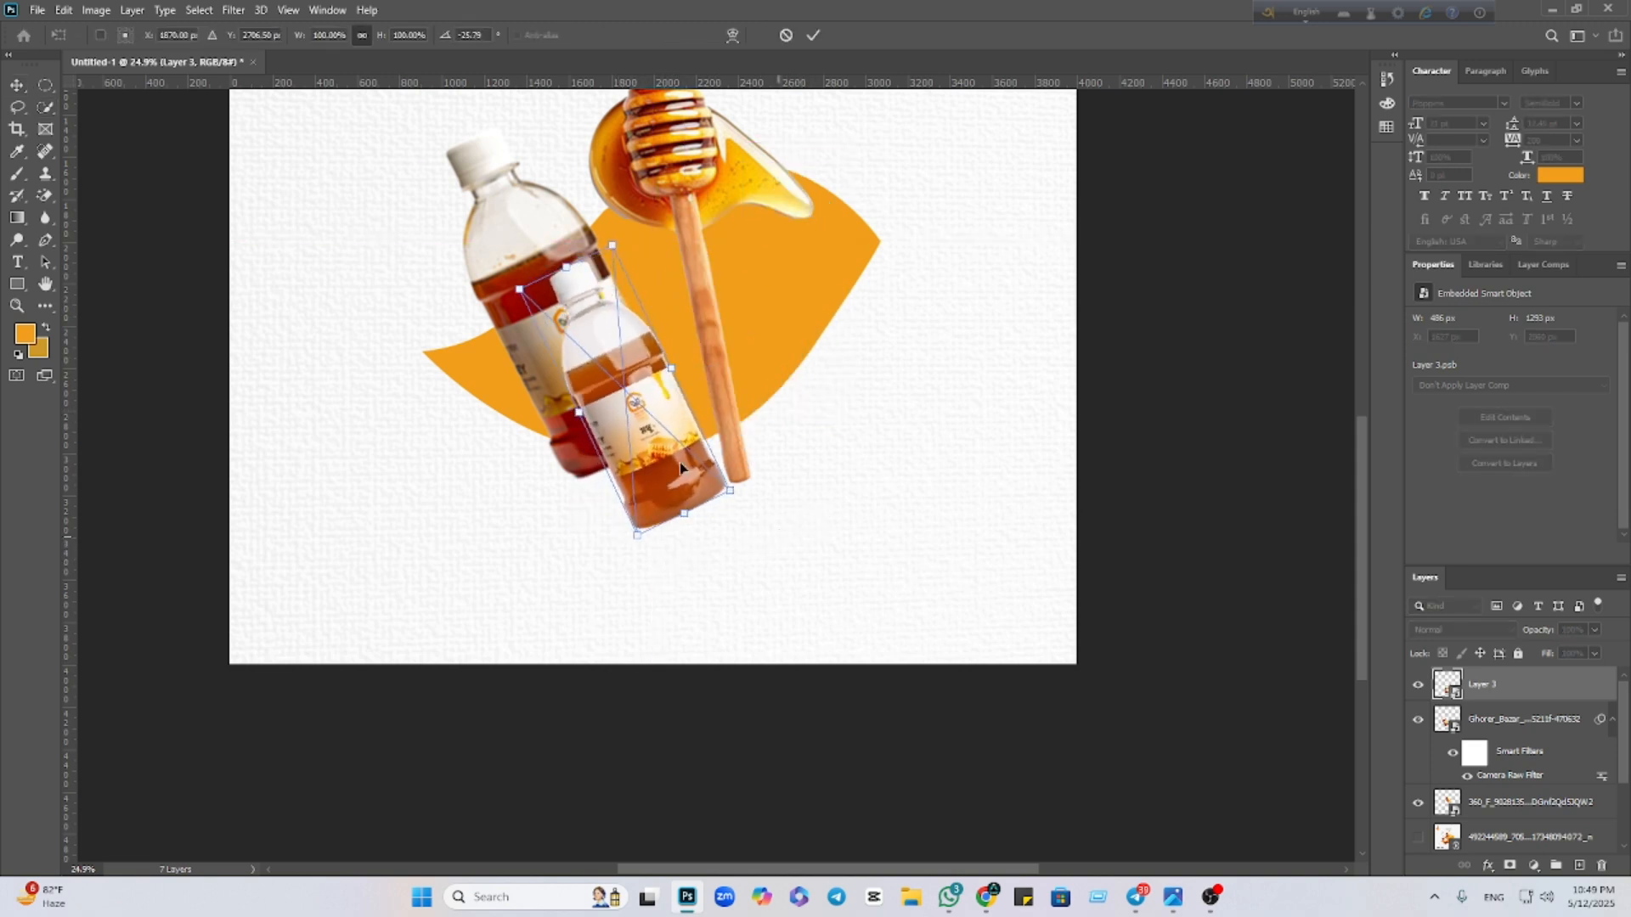
left_click_drag(679, 462, 624, 479)
left_click(813, 37)
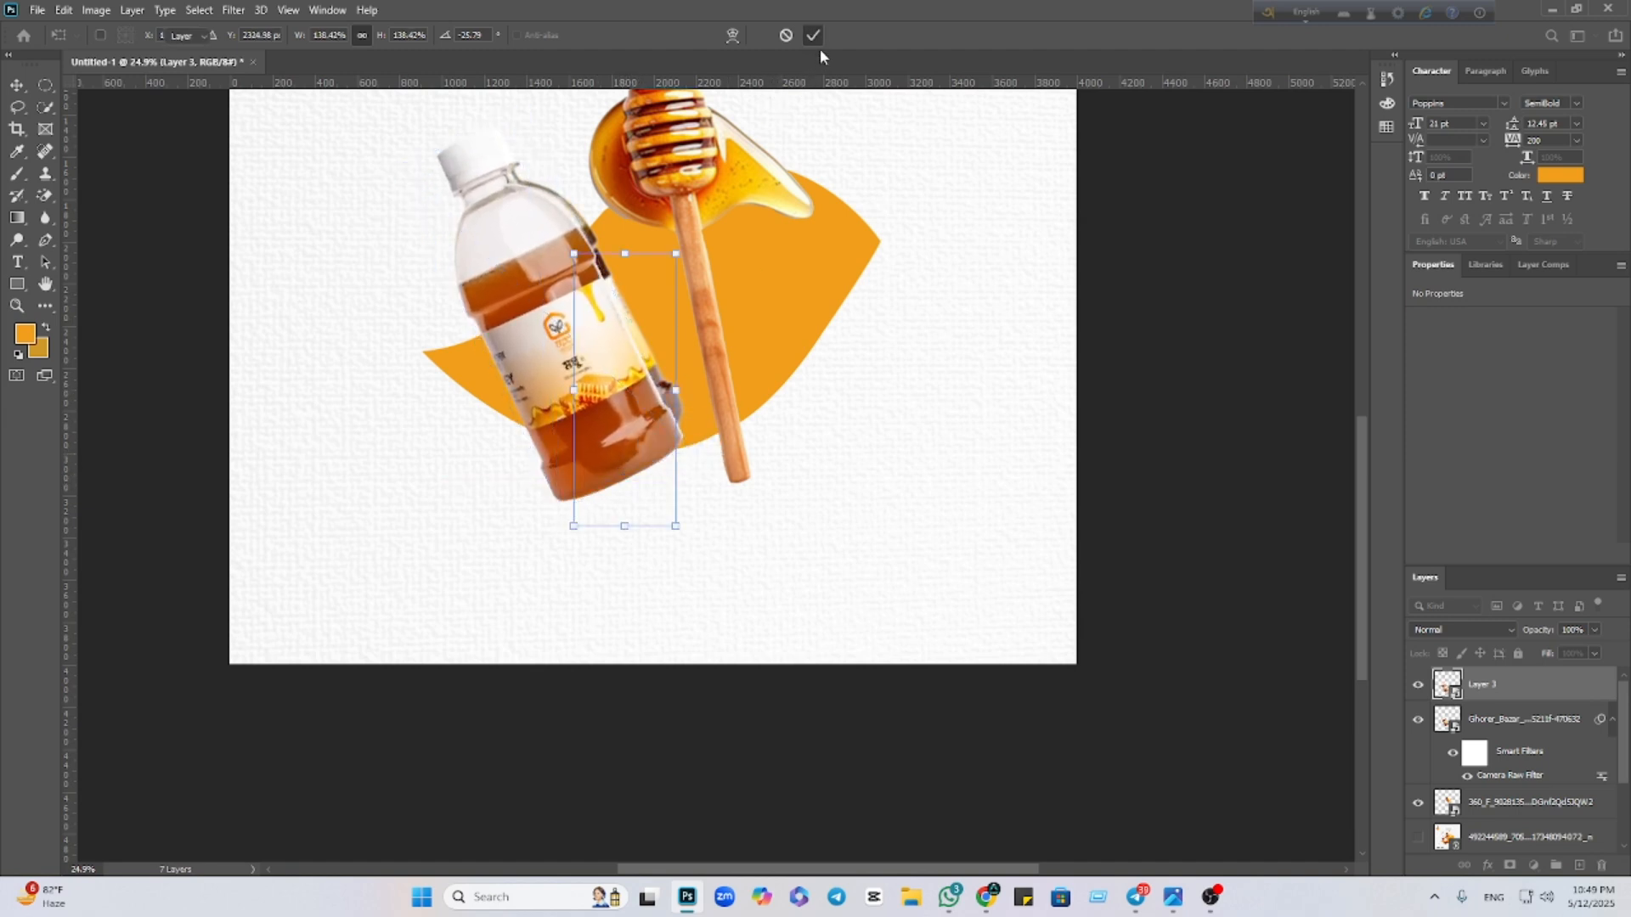
left_click(971, 332)
left_click_drag(560, 361, 475, 435)
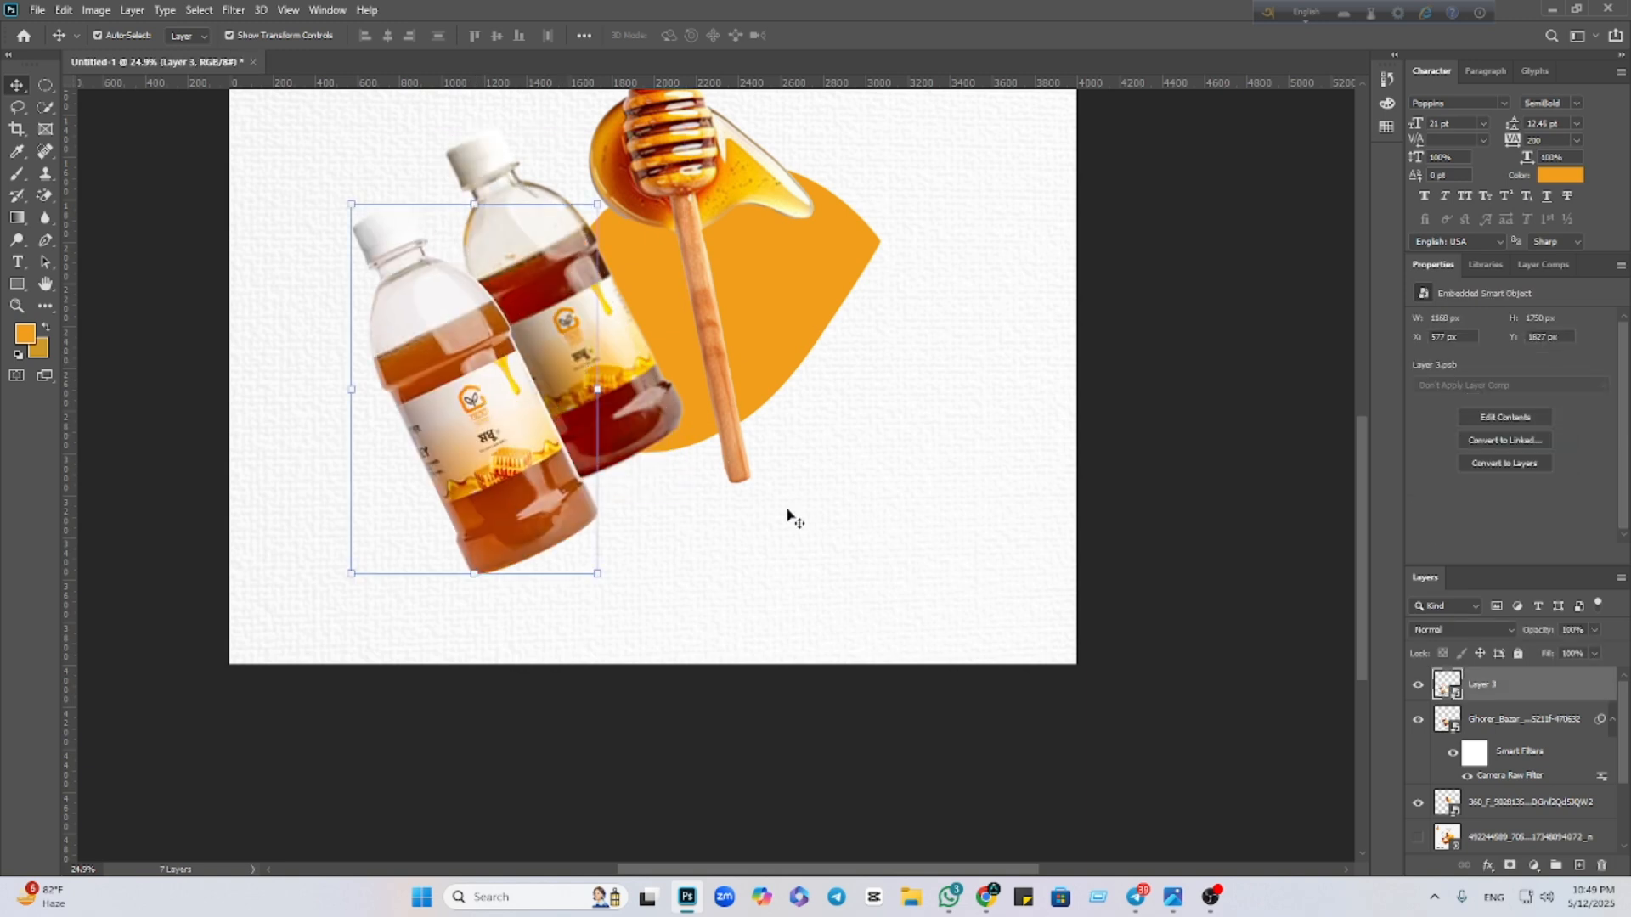
Delete the old Ghorer Bazar bottle layer and nudge the new bottle onto the orange shape
left_click(1068, 507)
left_click(593, 379)
key("Delete")
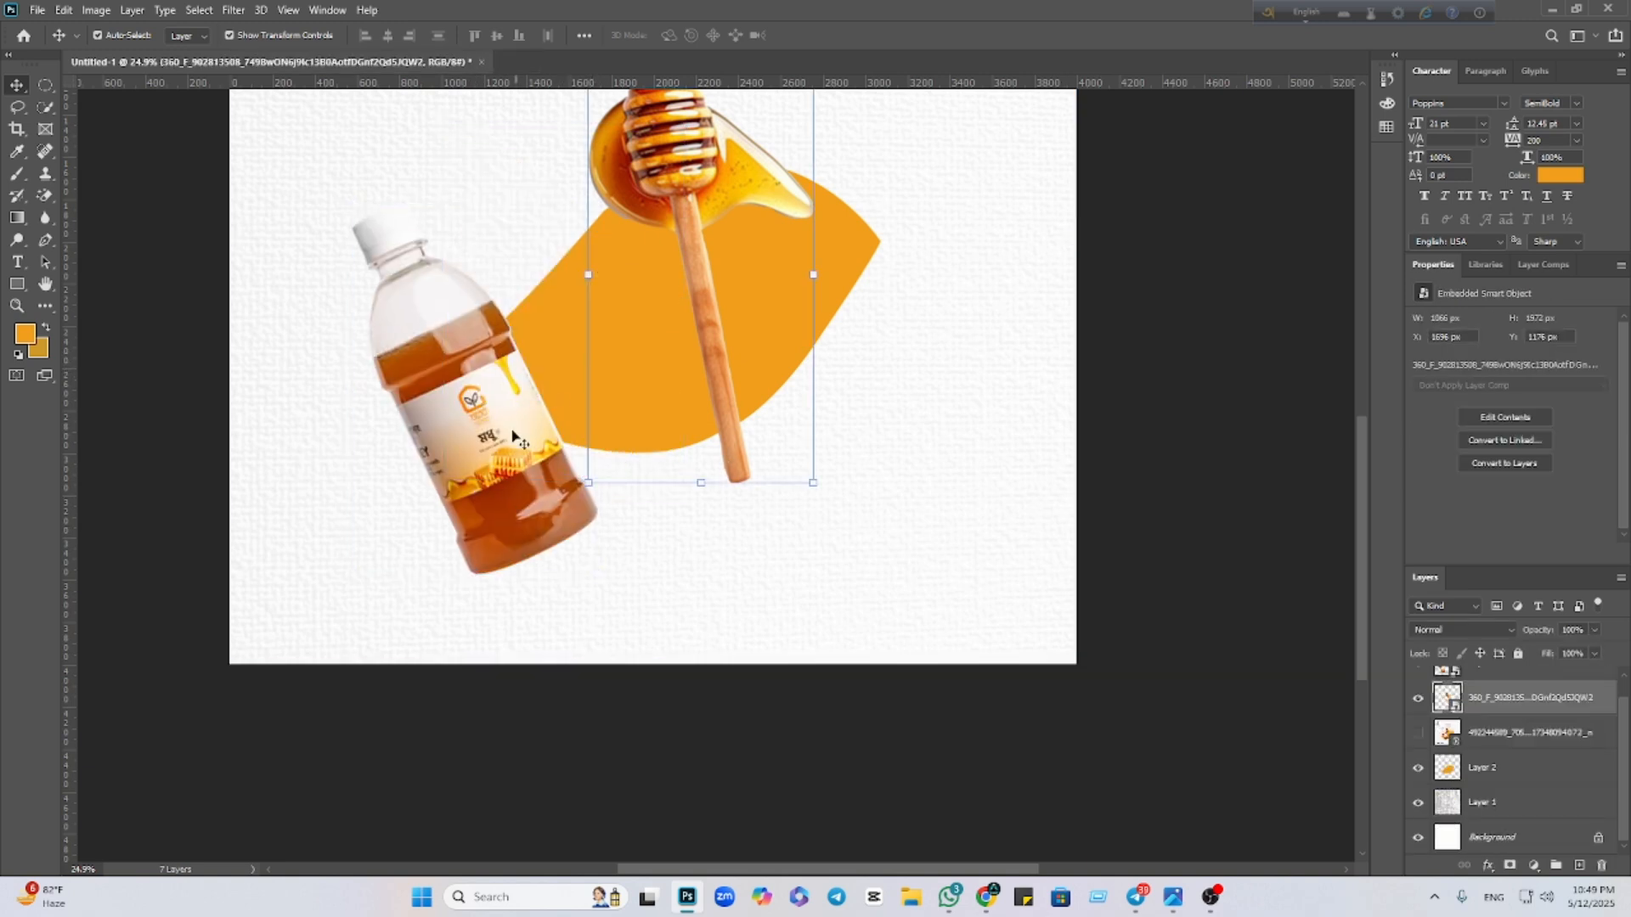
left_click_drag(508, 384, 560, 405)
left_click_drag(554, 390, 551, 388)
Make the 492244589 reference layer visible, then bring the Google image results window forward
left_click(1154, 639)
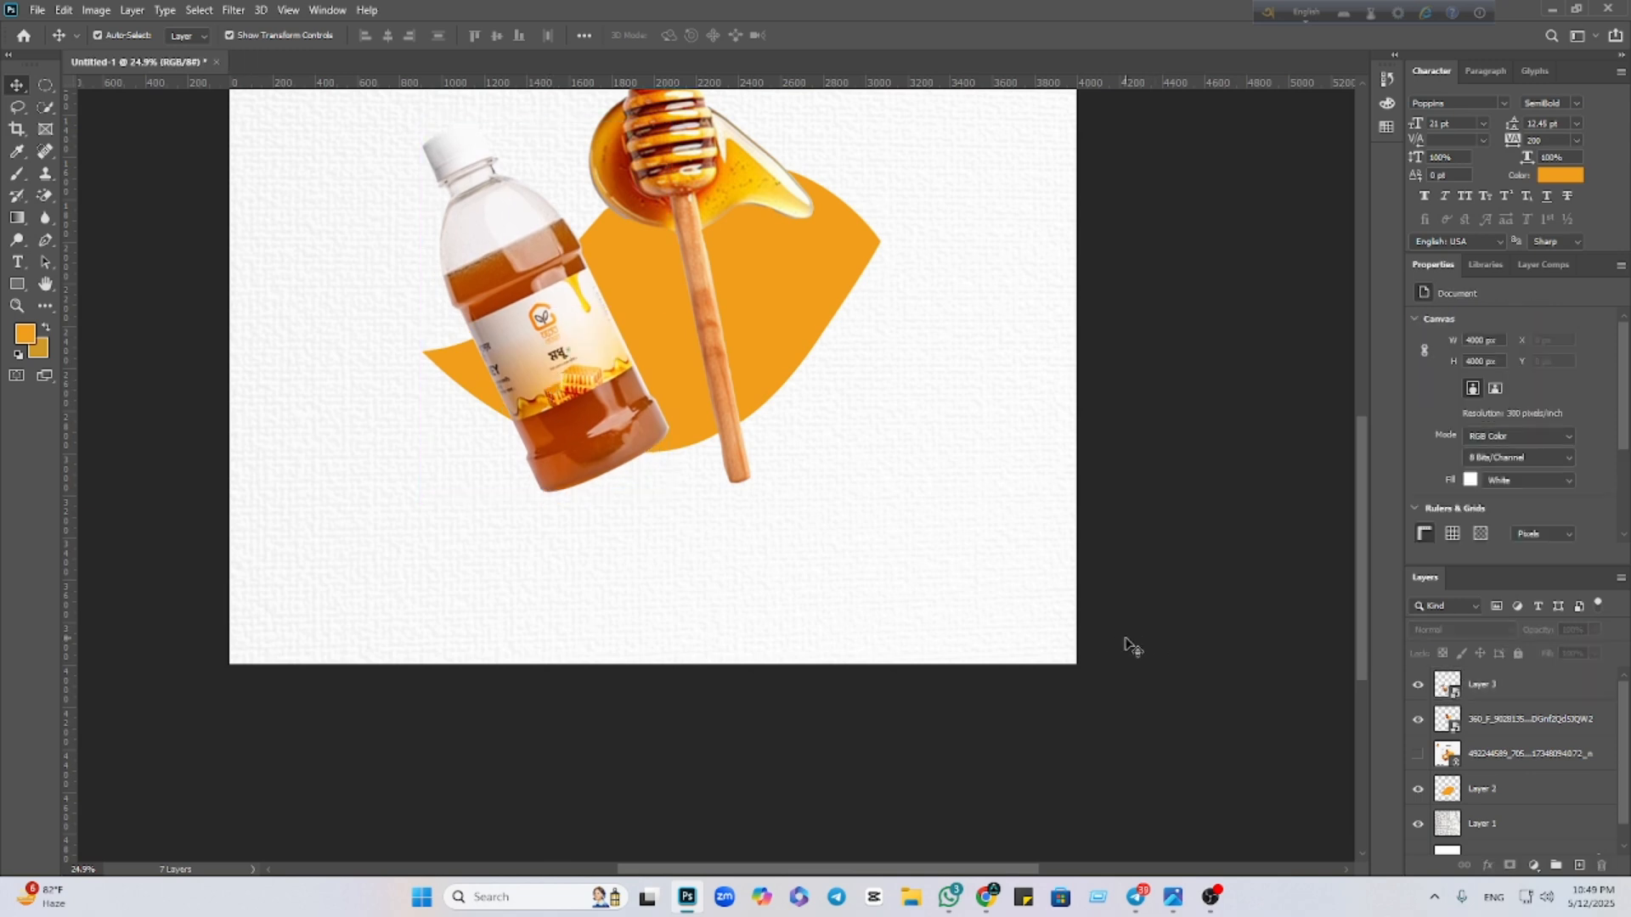
scroll(1123, 639, "down", 8)
scroll(1062, 629, "up", 5)
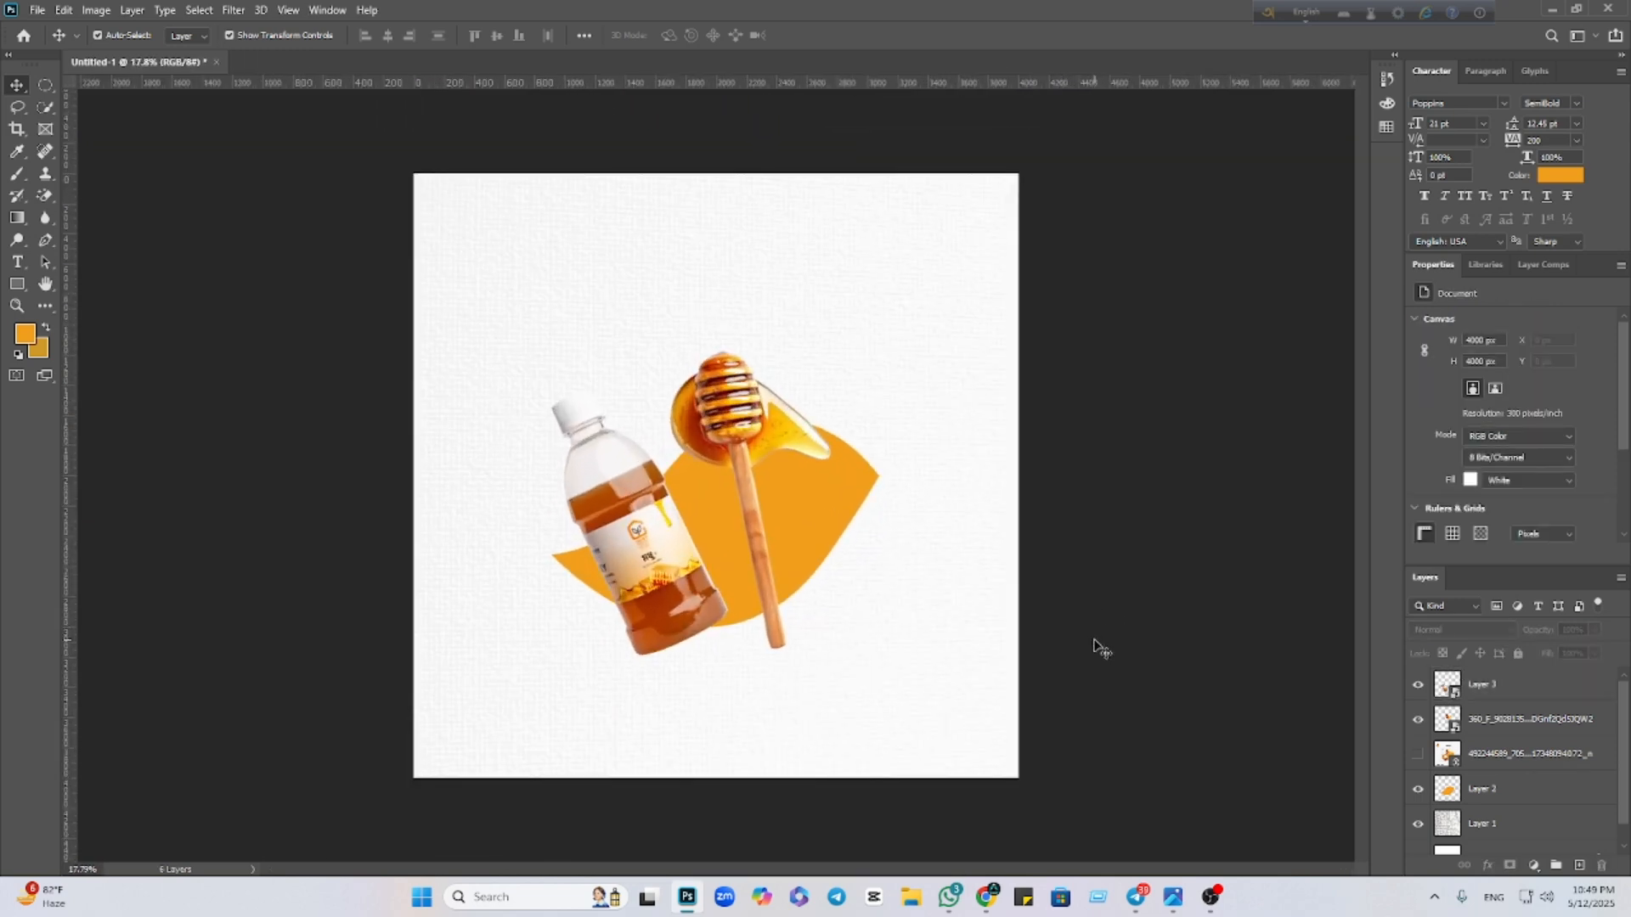
scroll(1101, 646, "up", 1)
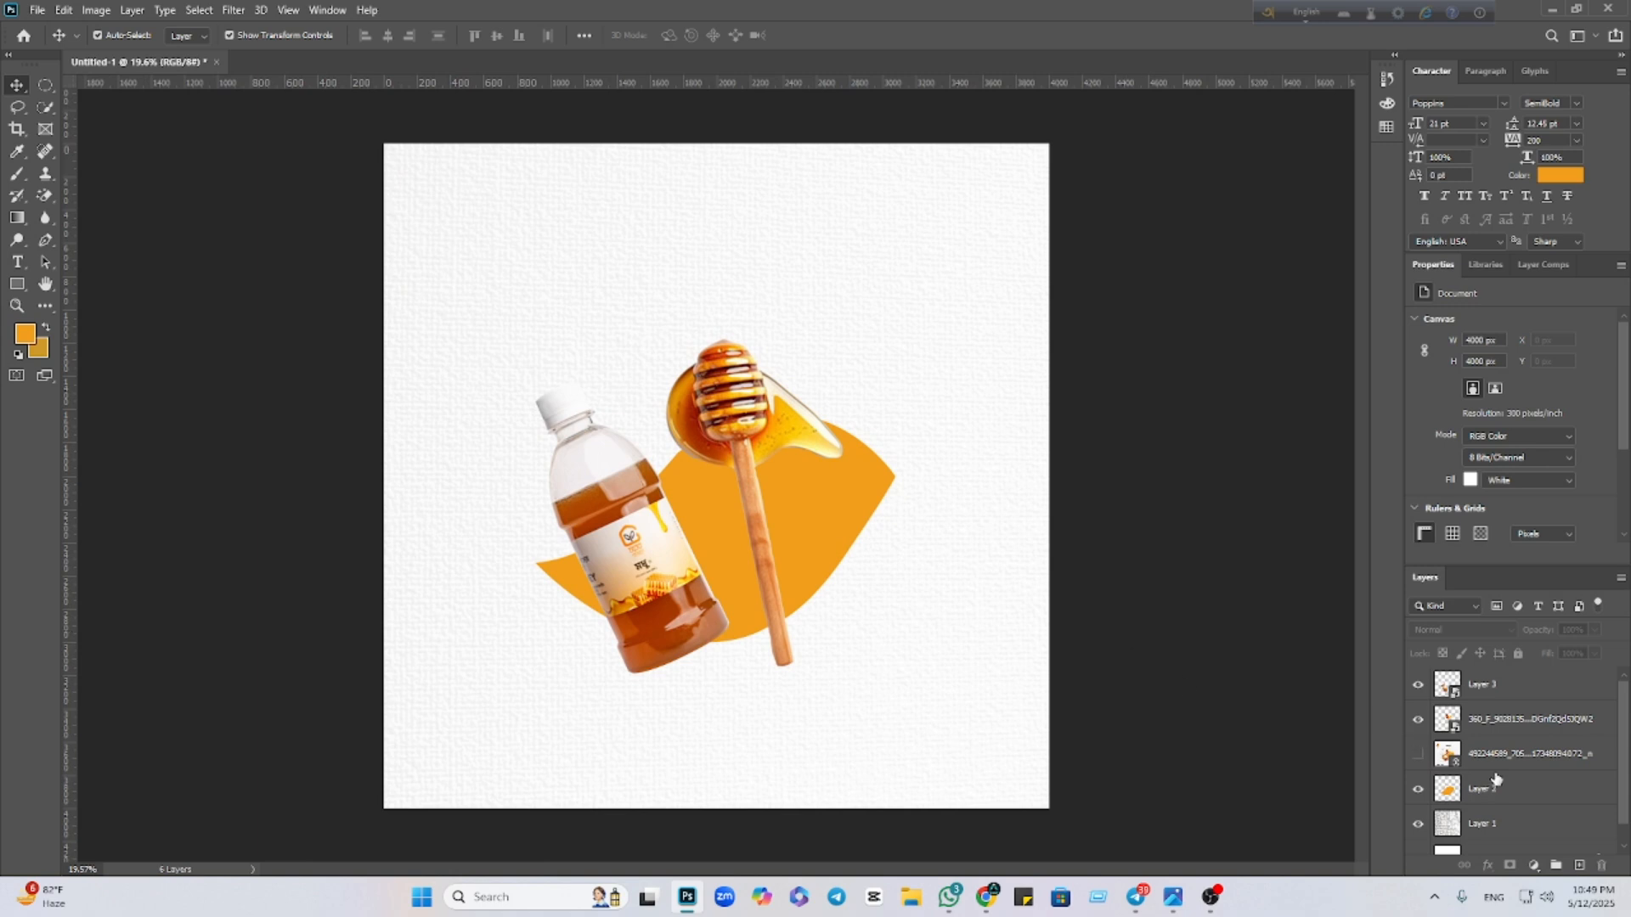
left_click(1416, 755)
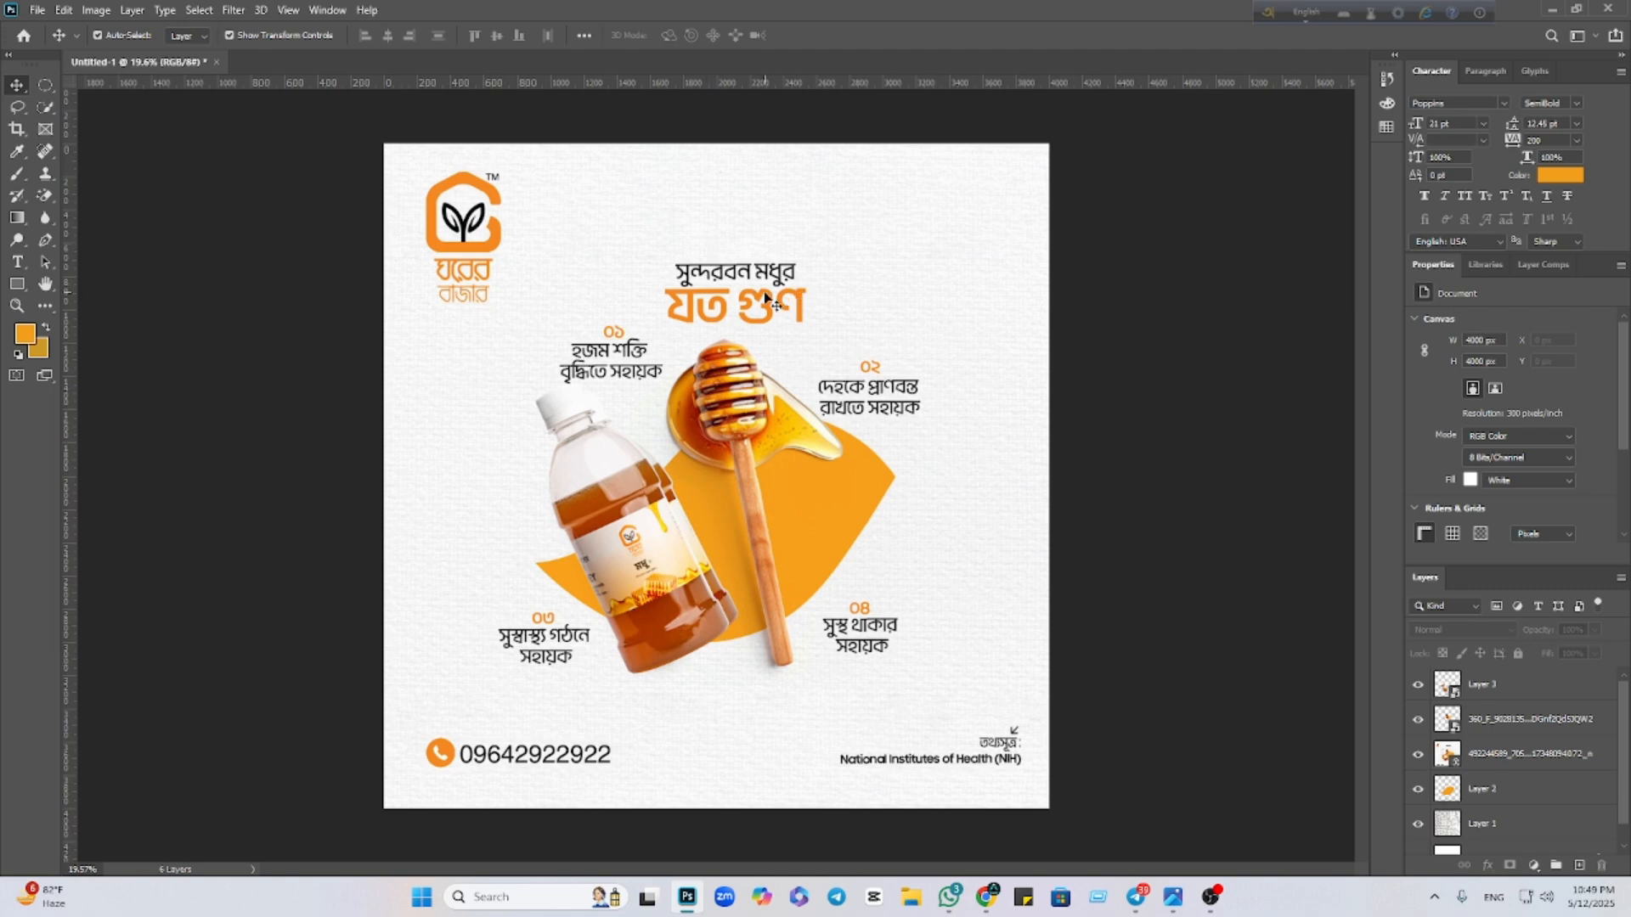
mouse_move(986, 894)
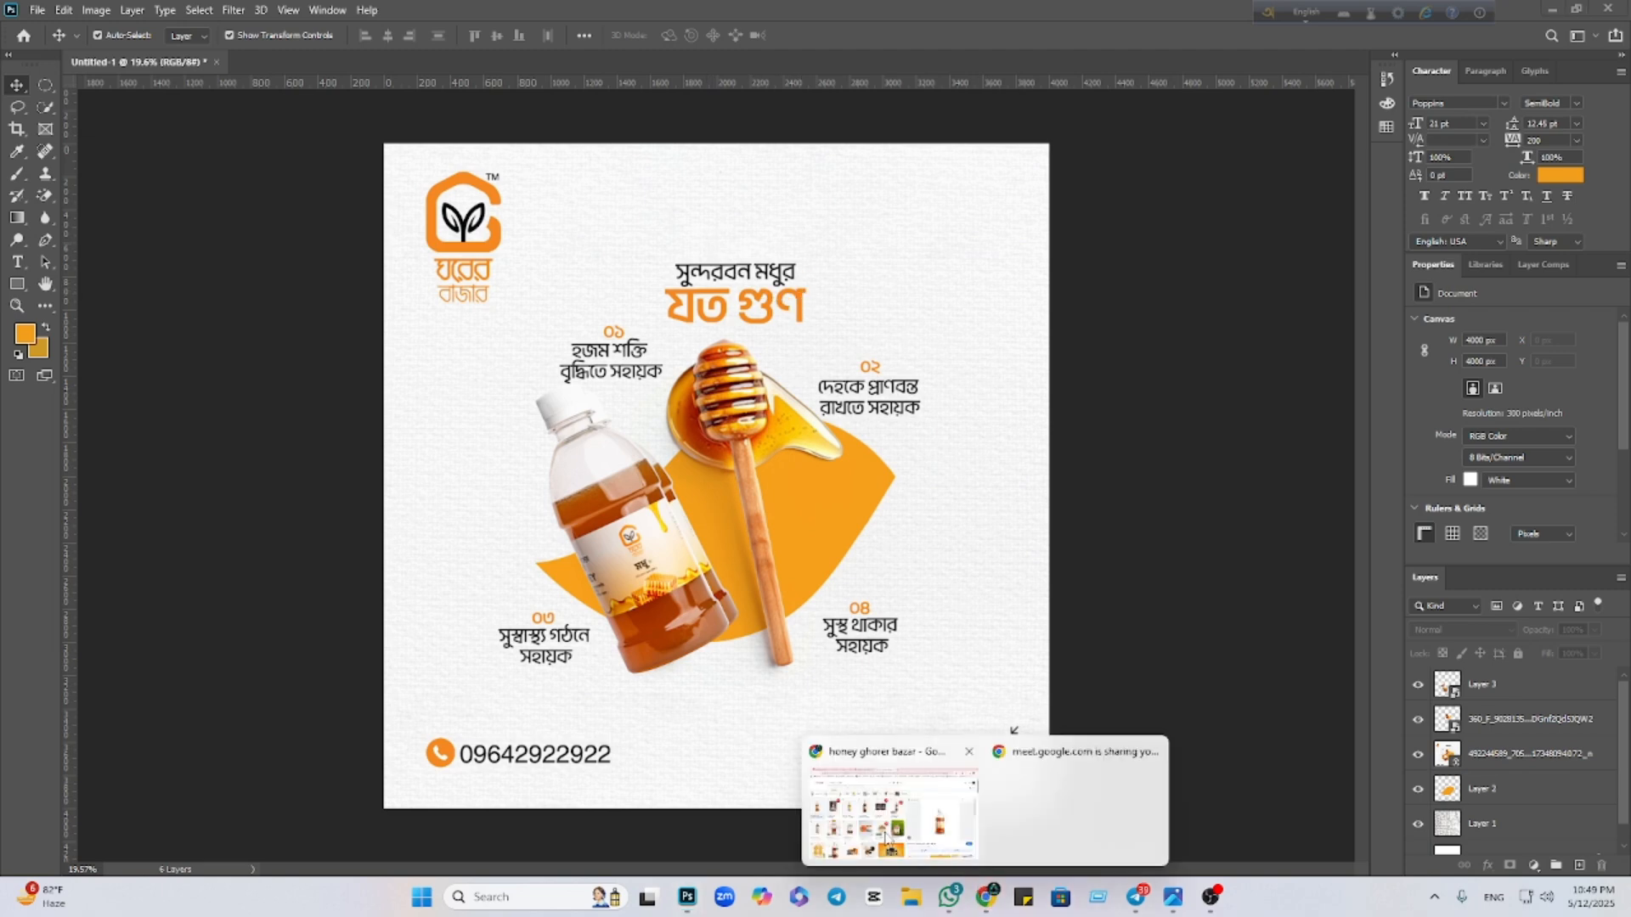
left_click(909, 773)
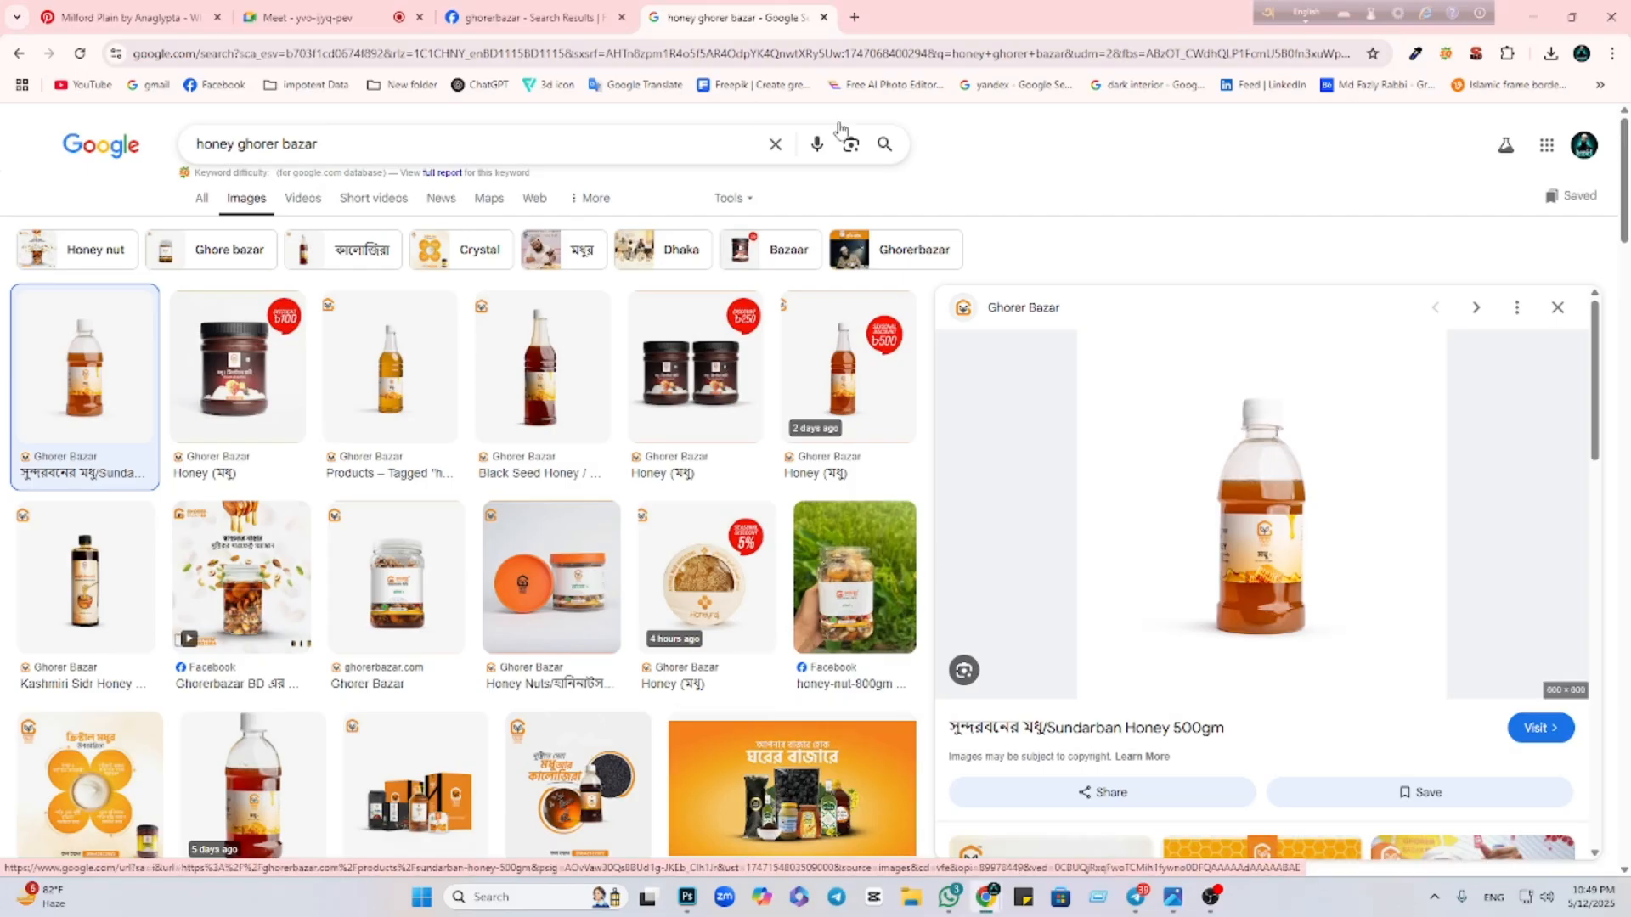
Upload the reference design to Google Lens and copy its headline's first line সুন্দরবন মধুর
left_click(852, 16)
left_click(1106, 347)
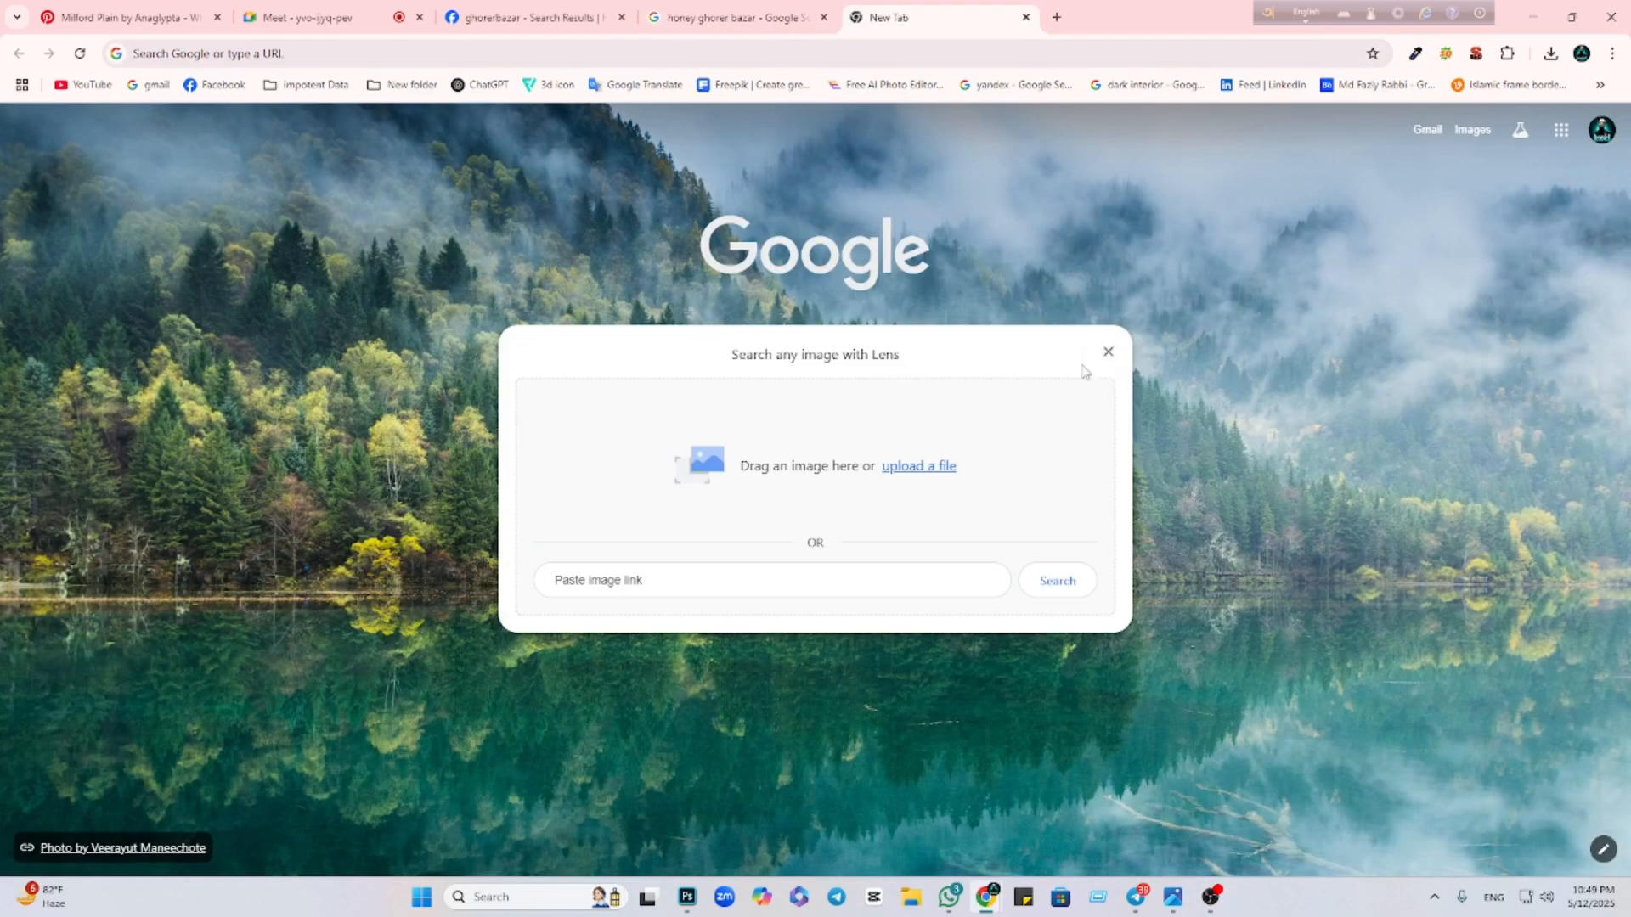
left_click(941, 473)
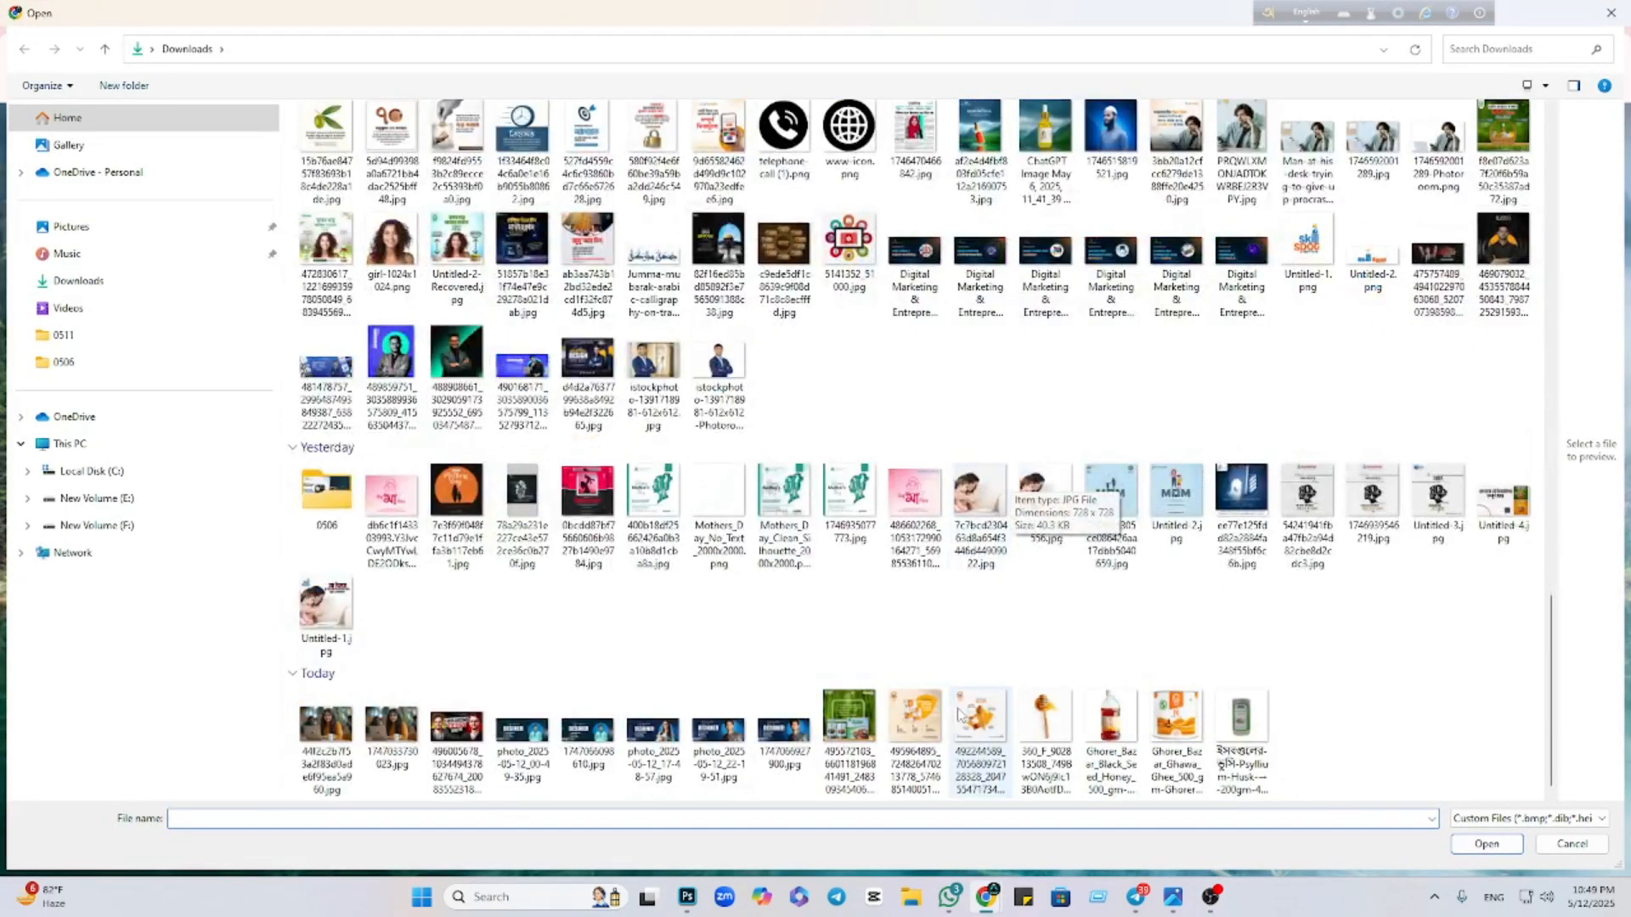
left_click(961, 716)
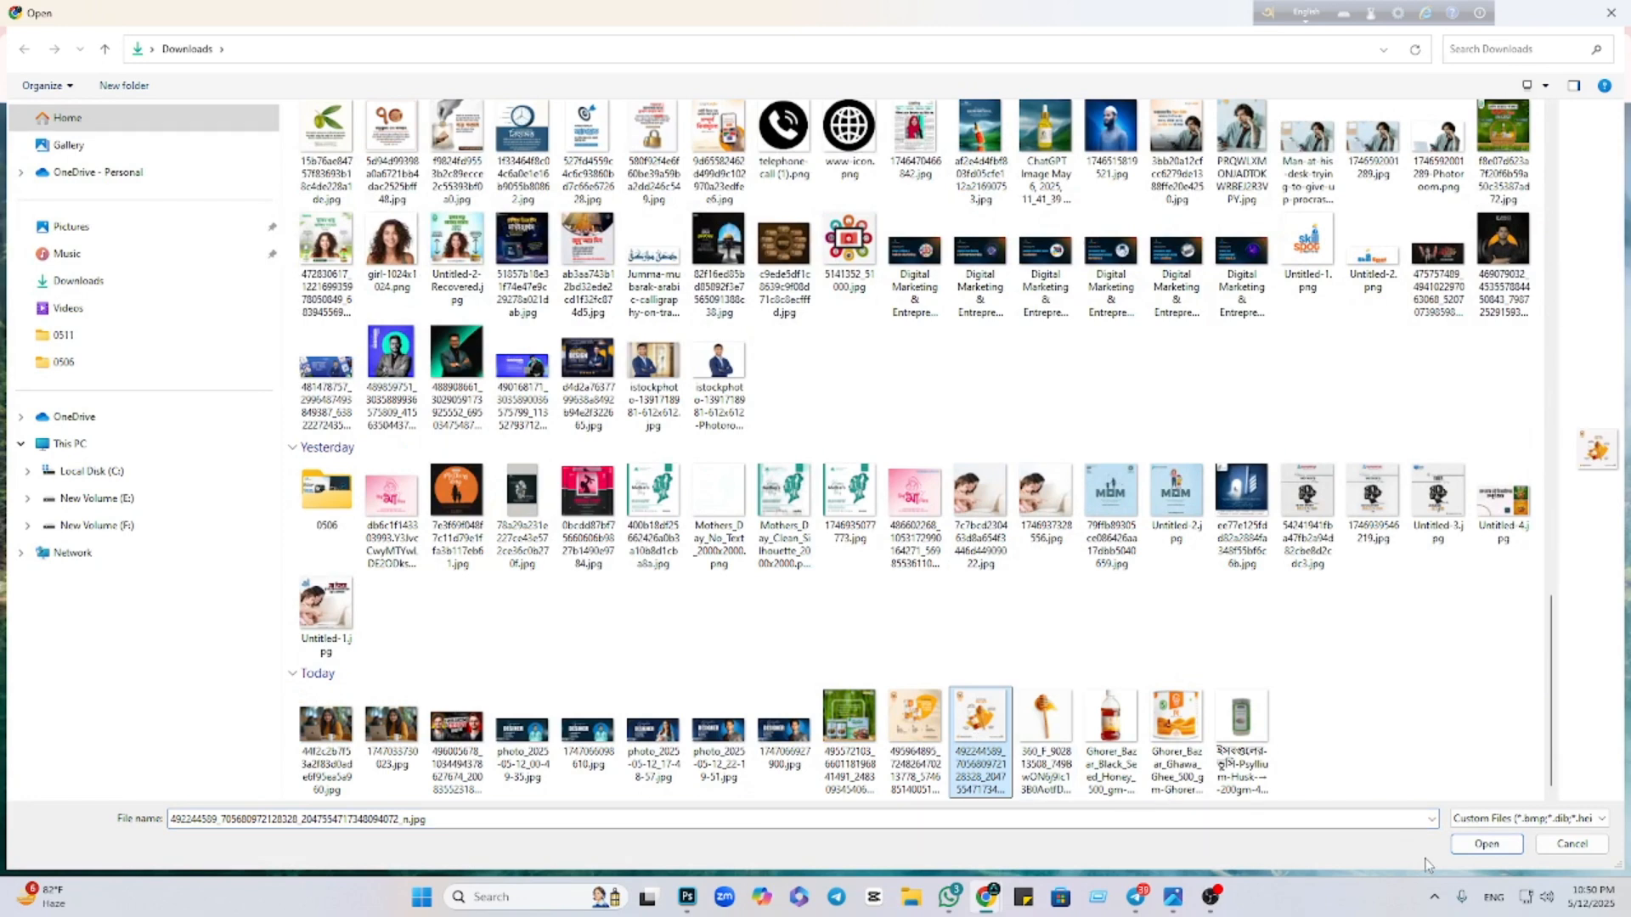
left_click(1478, 849)
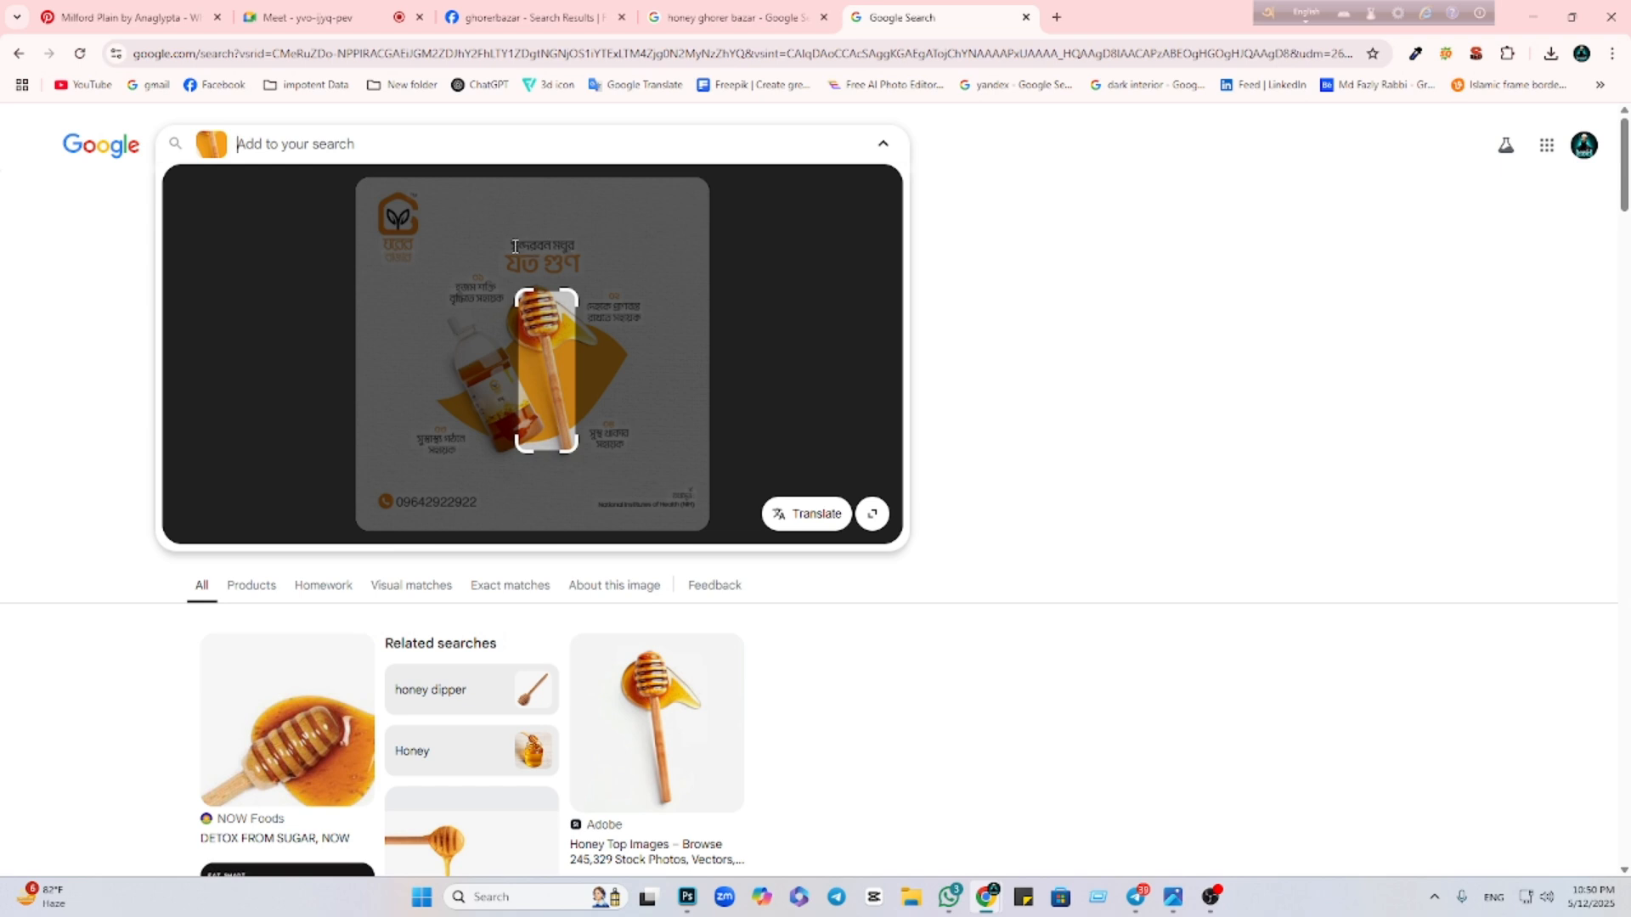
left_click_drag(512, 244, 566, 252)
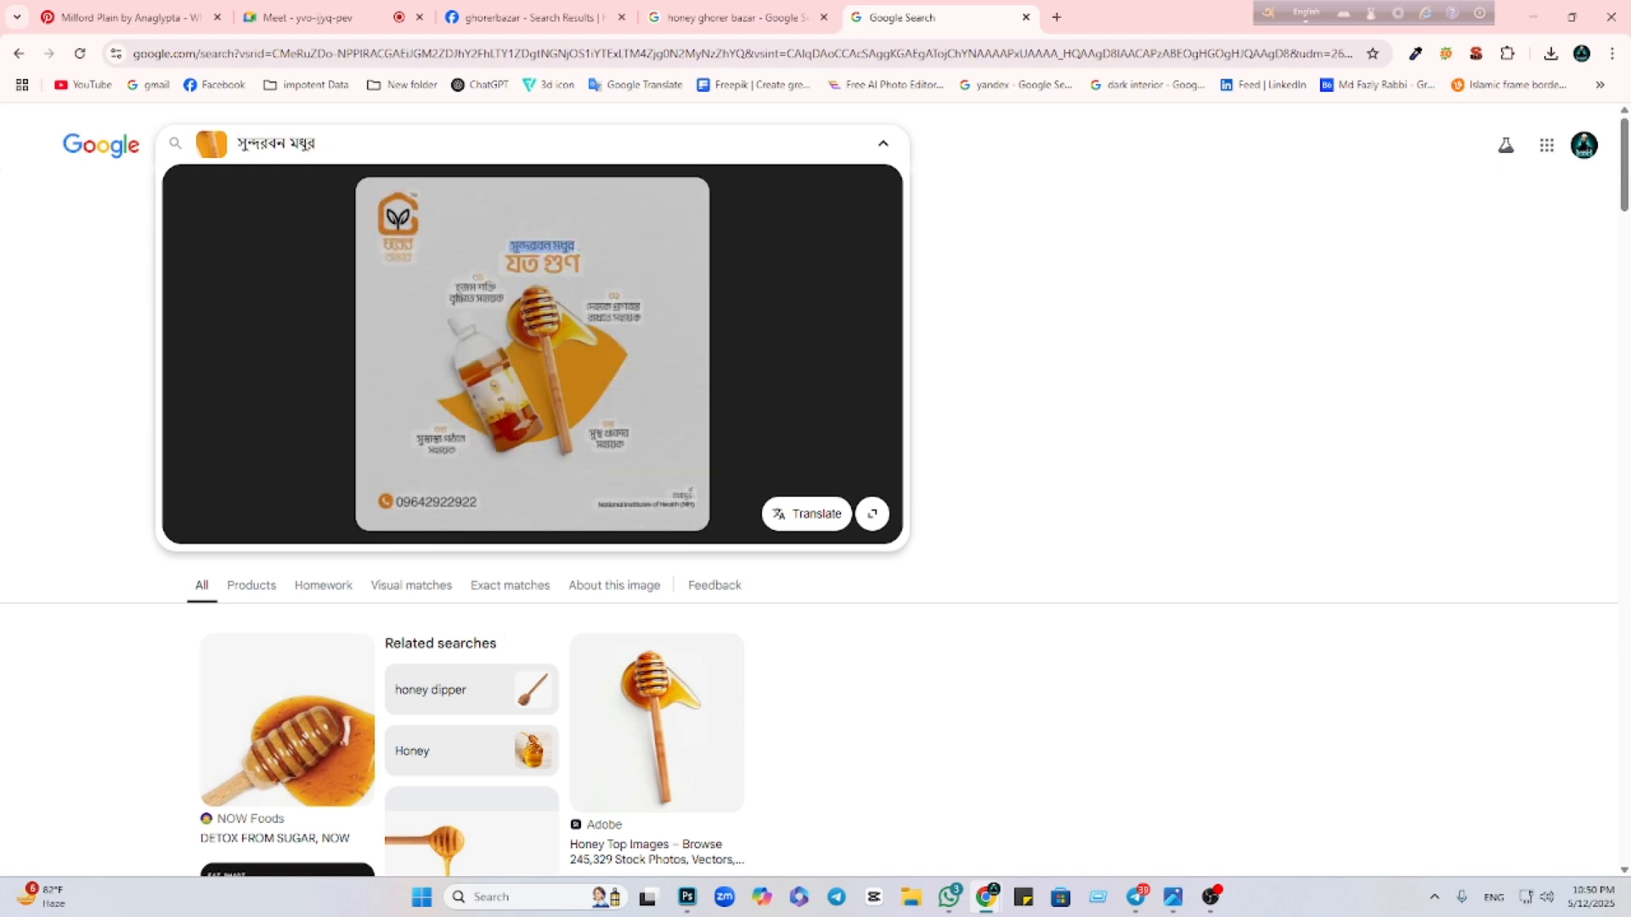
left_click(462, 215)
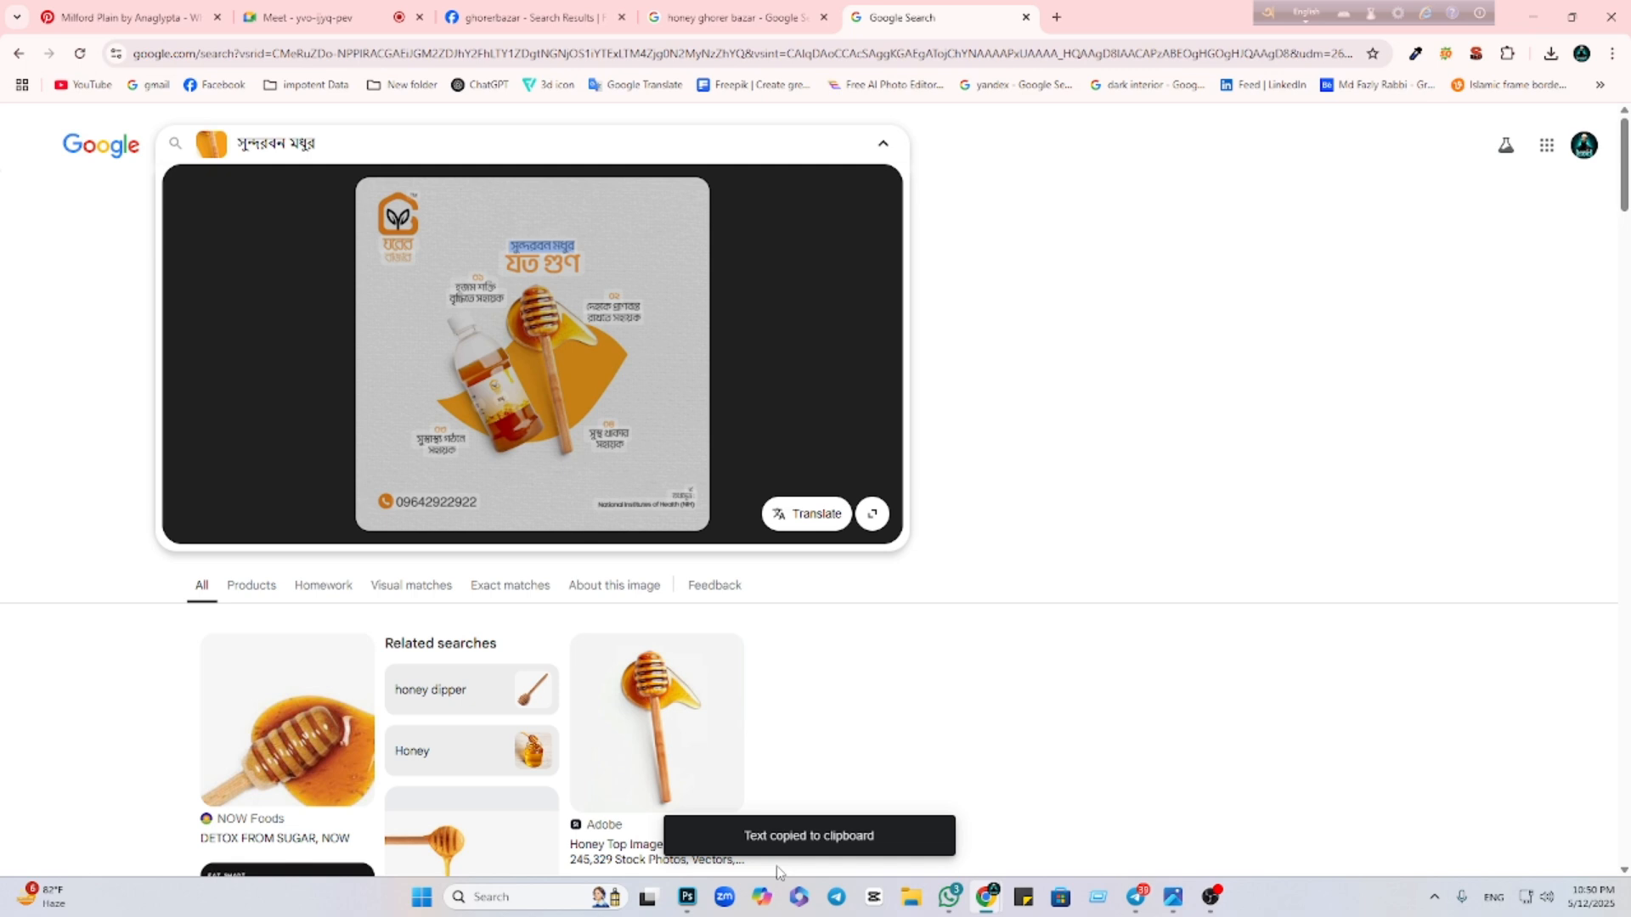
left_click(688, 896)
Add a black Hind Siliguri text layer with -5 tracking containing the pasted headline সুন্দরবন মধুর
left_click(17, 263)
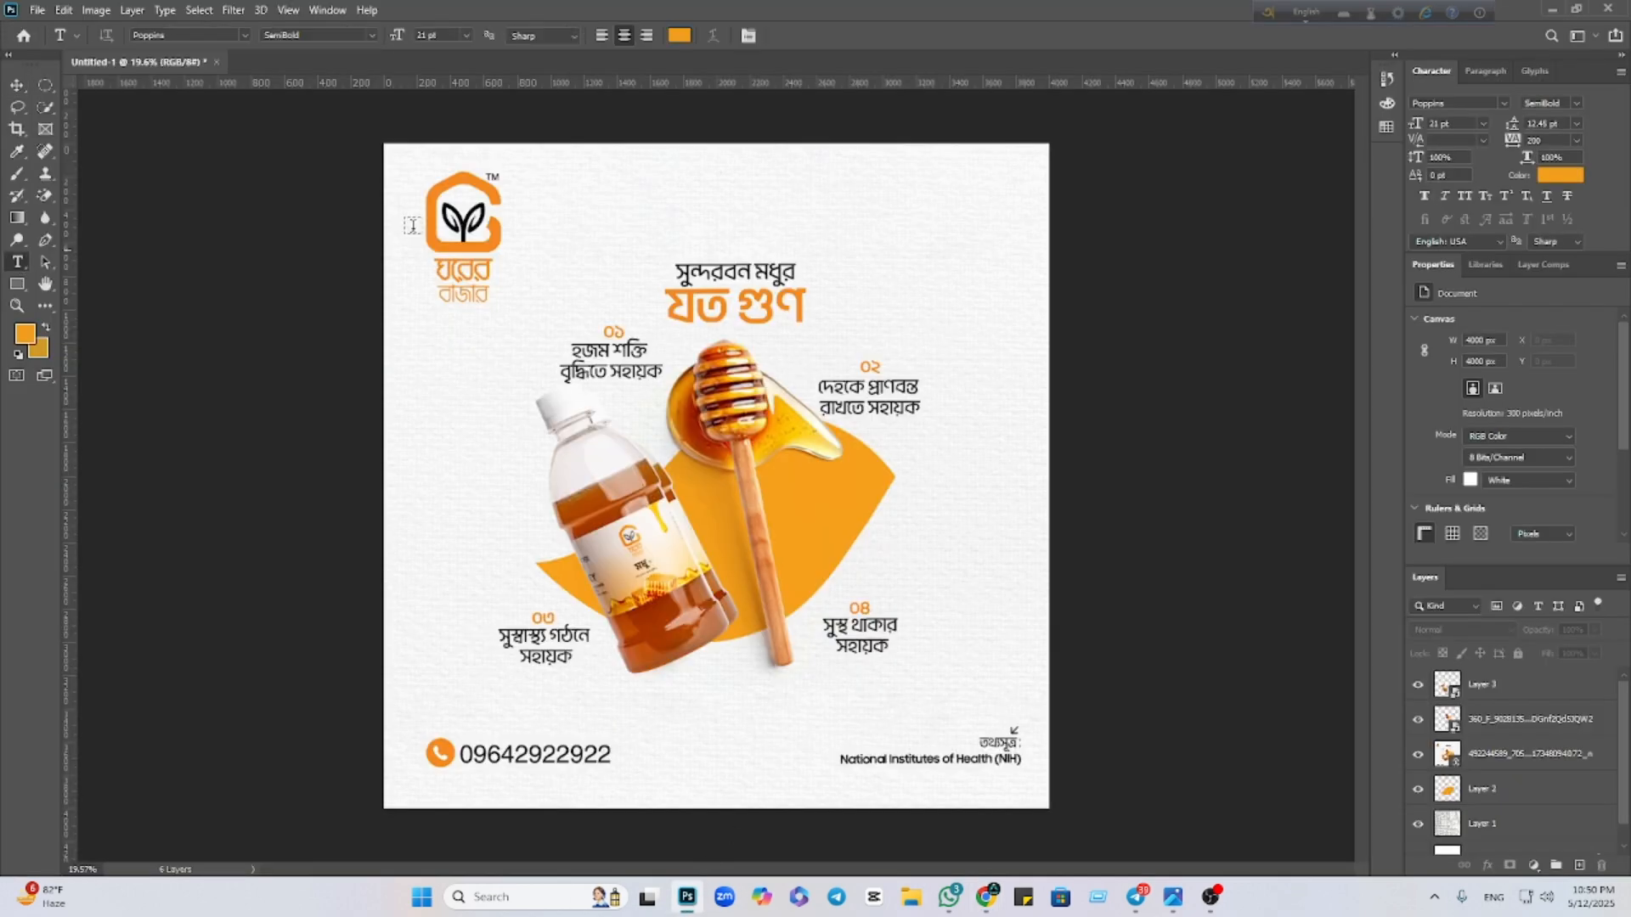
left_click(679, 36)
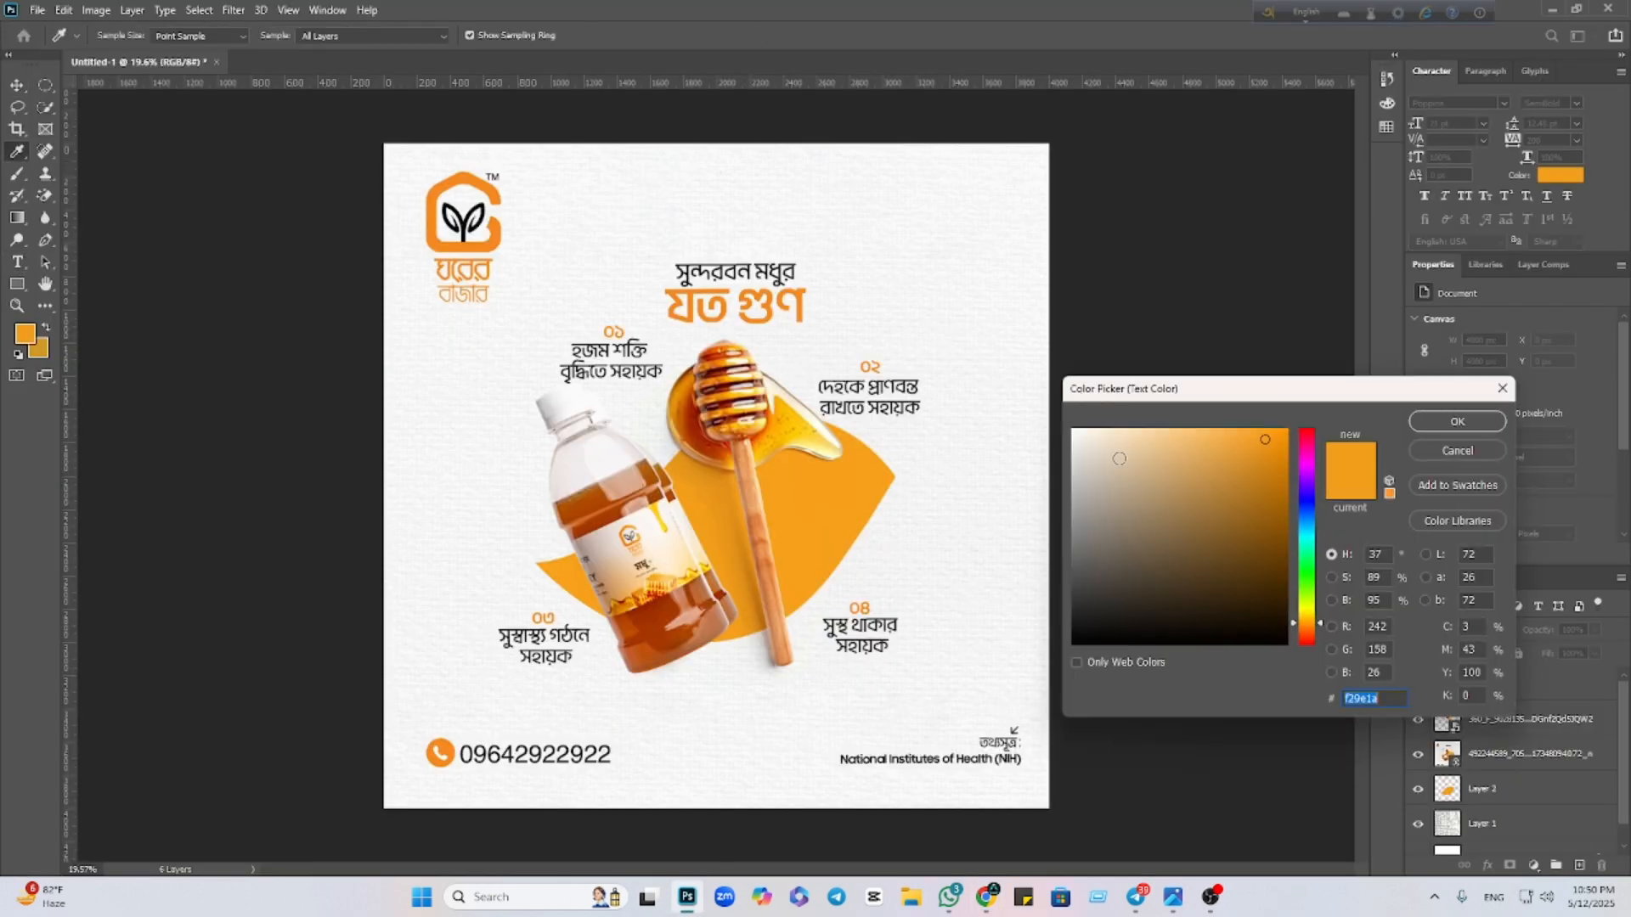
left_click(1076, 641)
left_click(1454, 421)
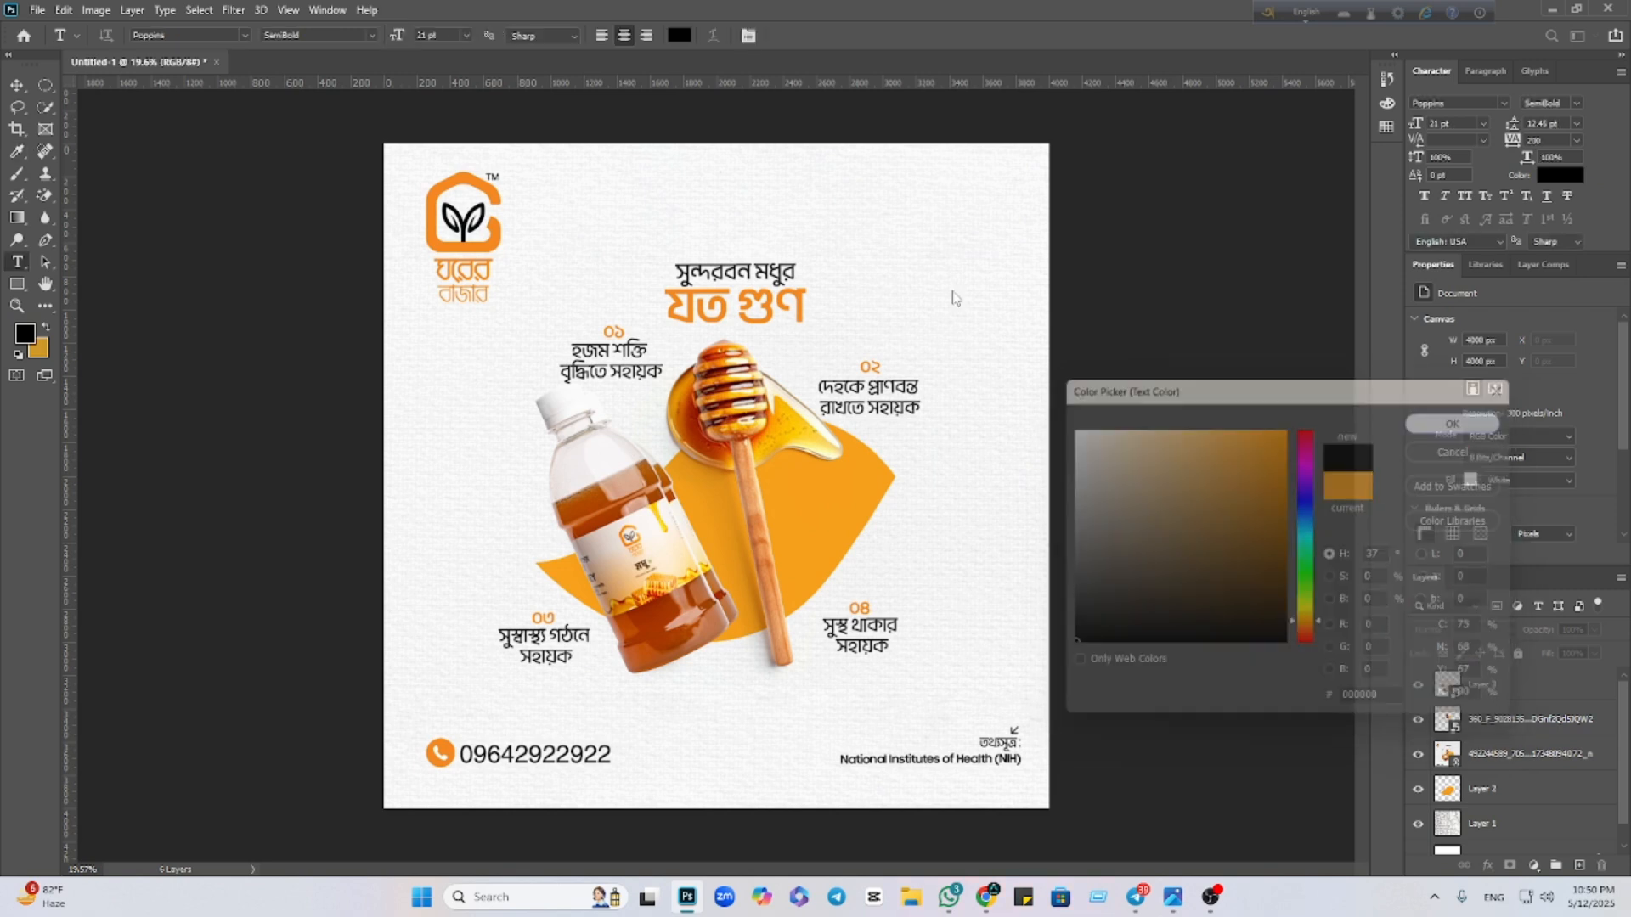
left_click(695, 208)
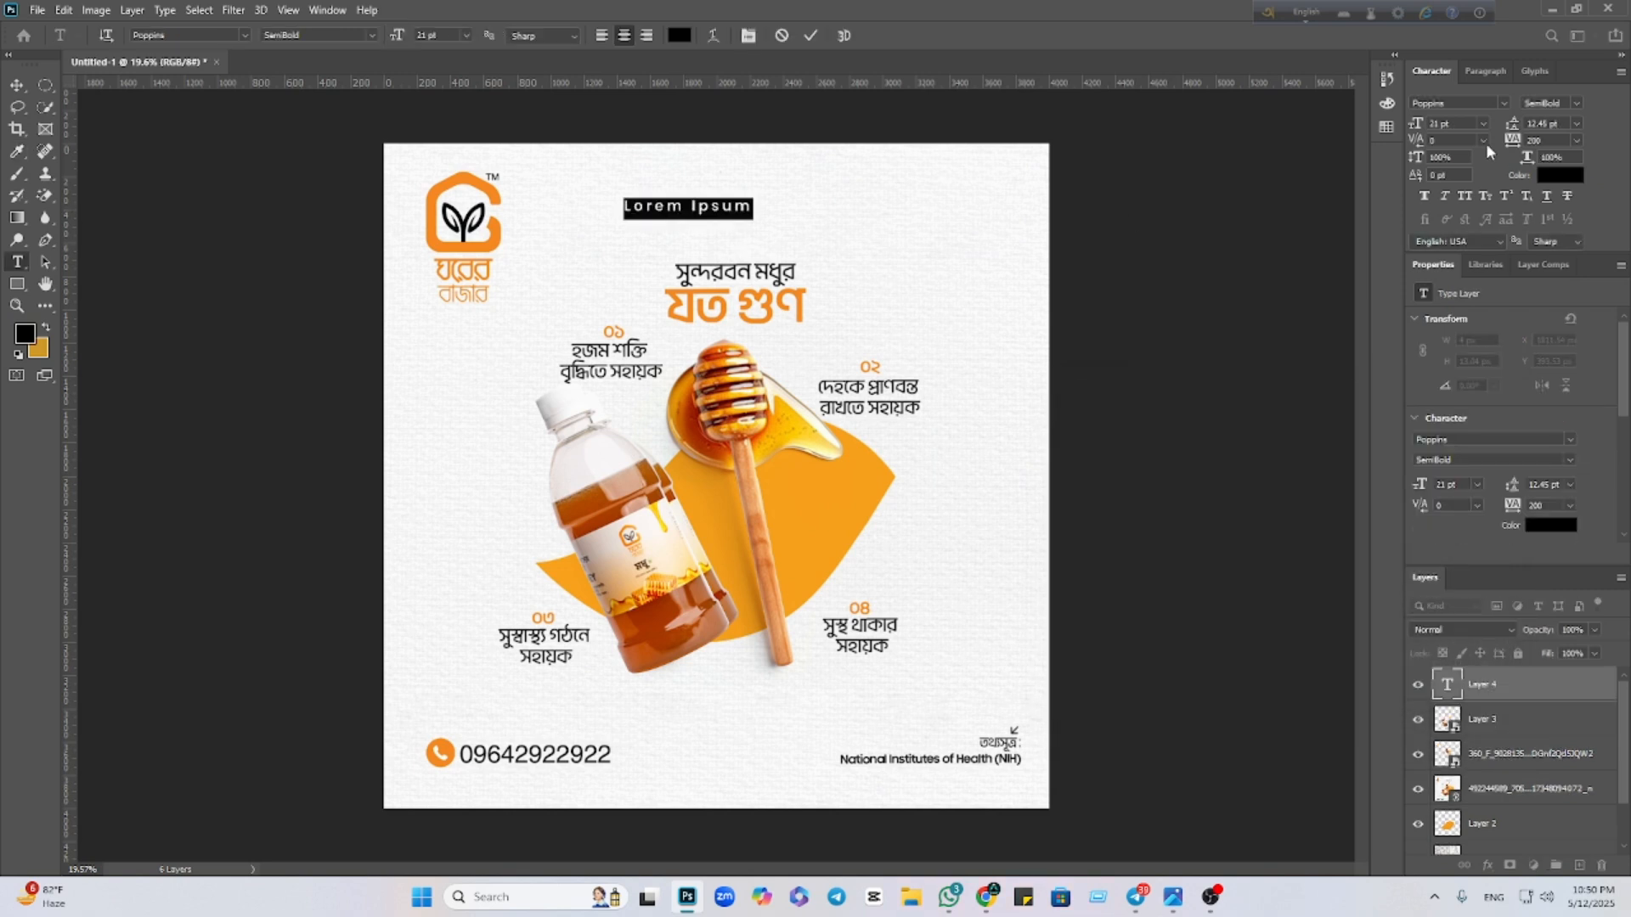
left_click(1577, 141)
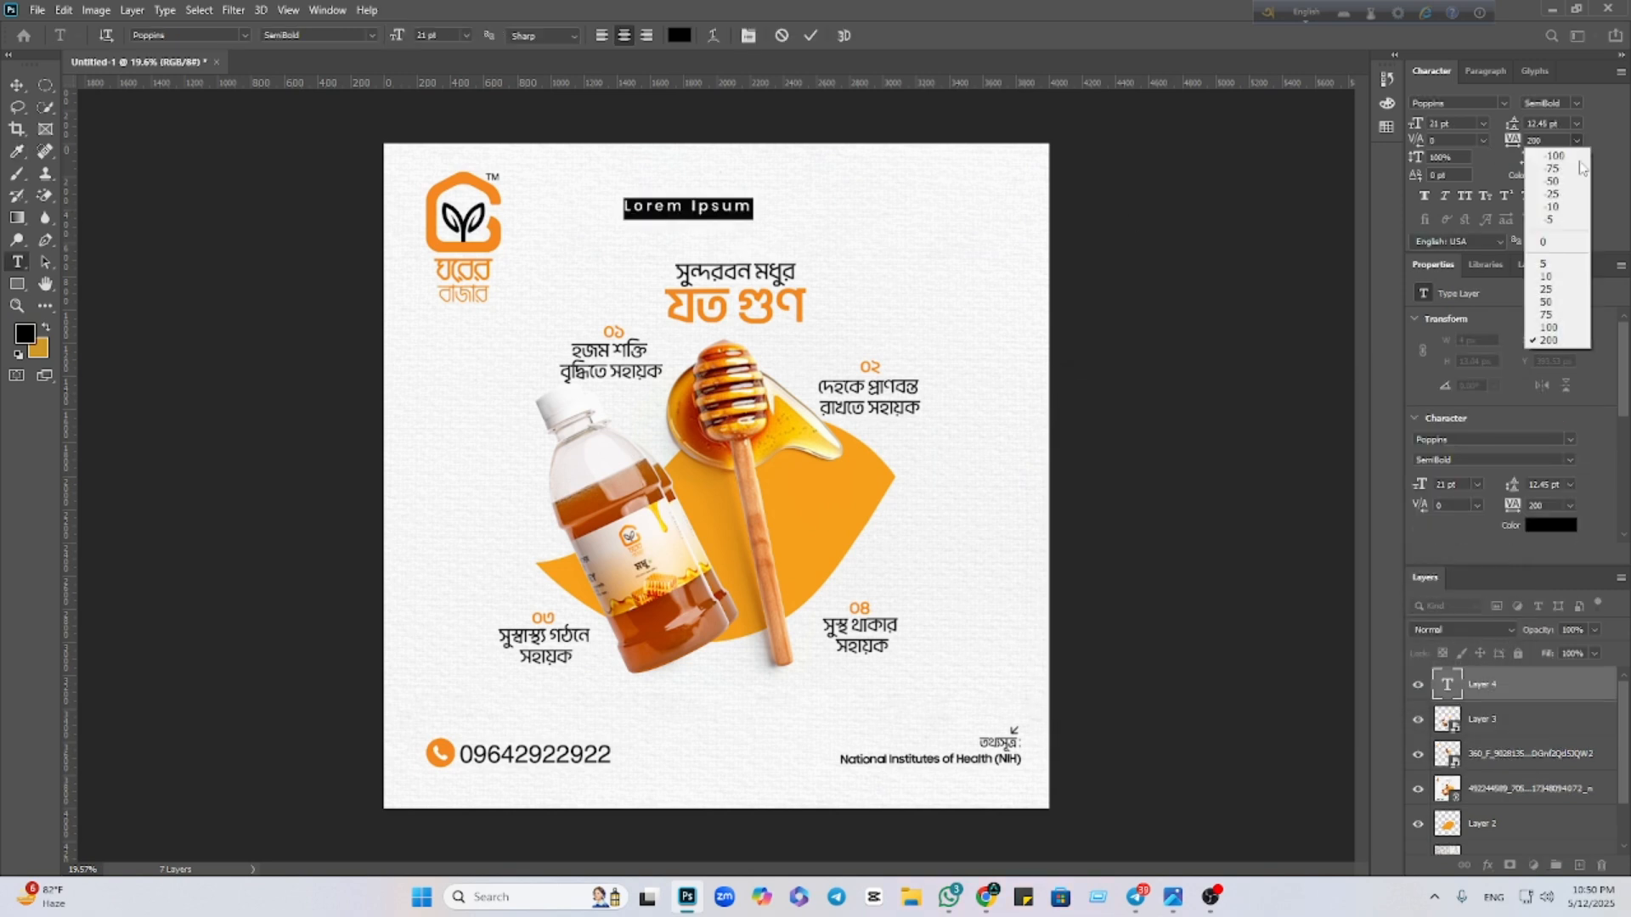
left_click(1542, 218)
left_click(1506, 99)
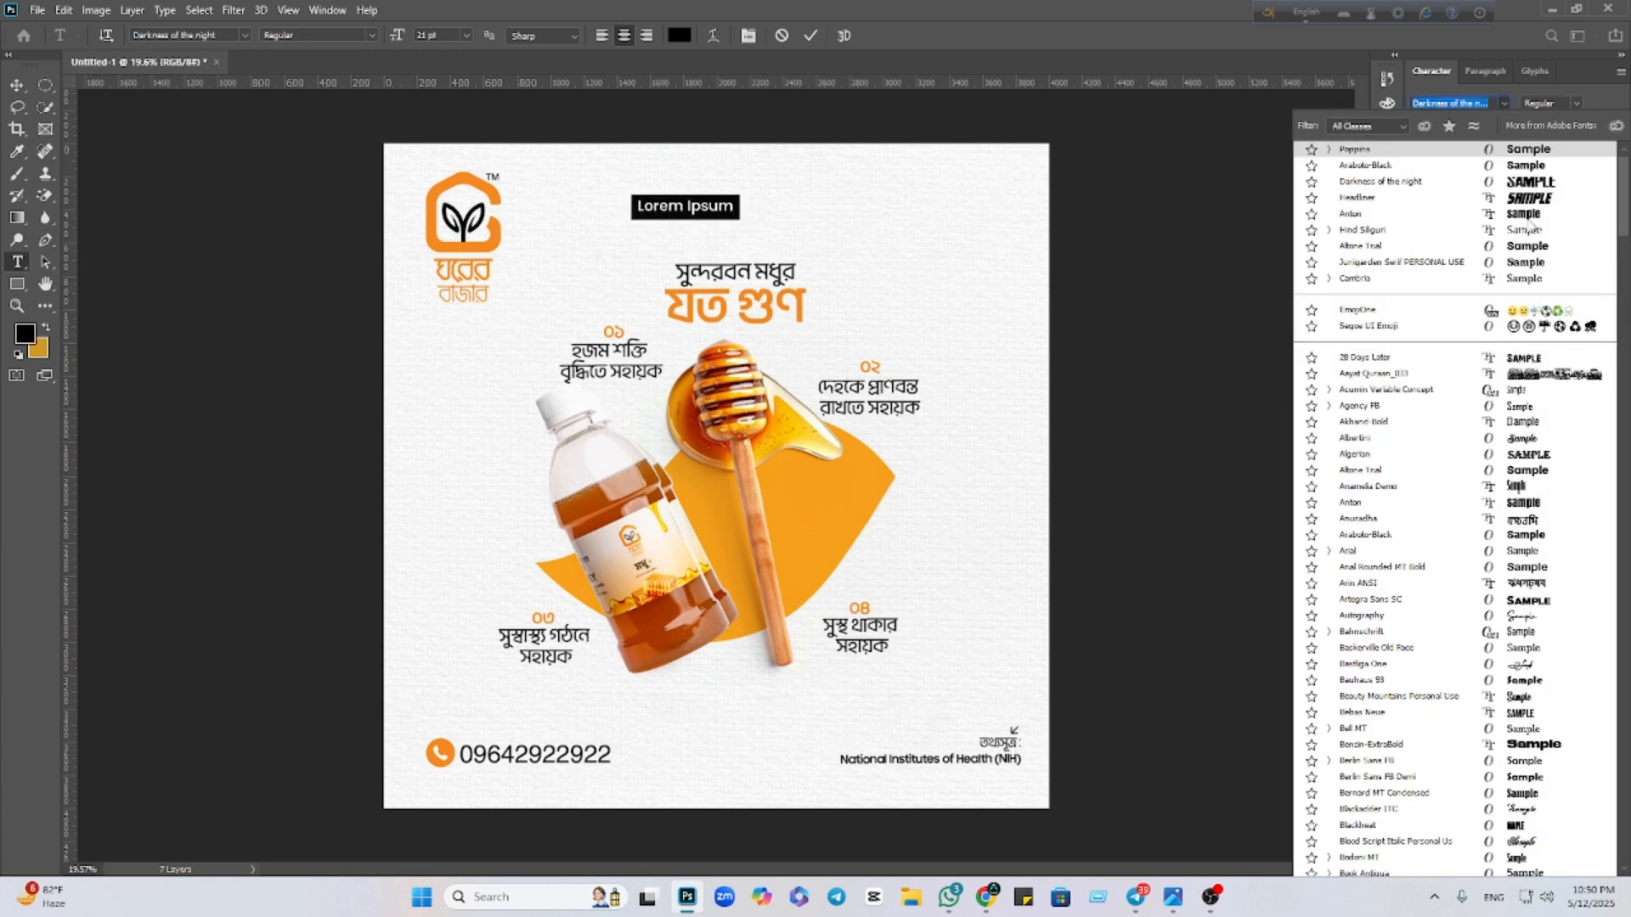
left_click(1461, 251)
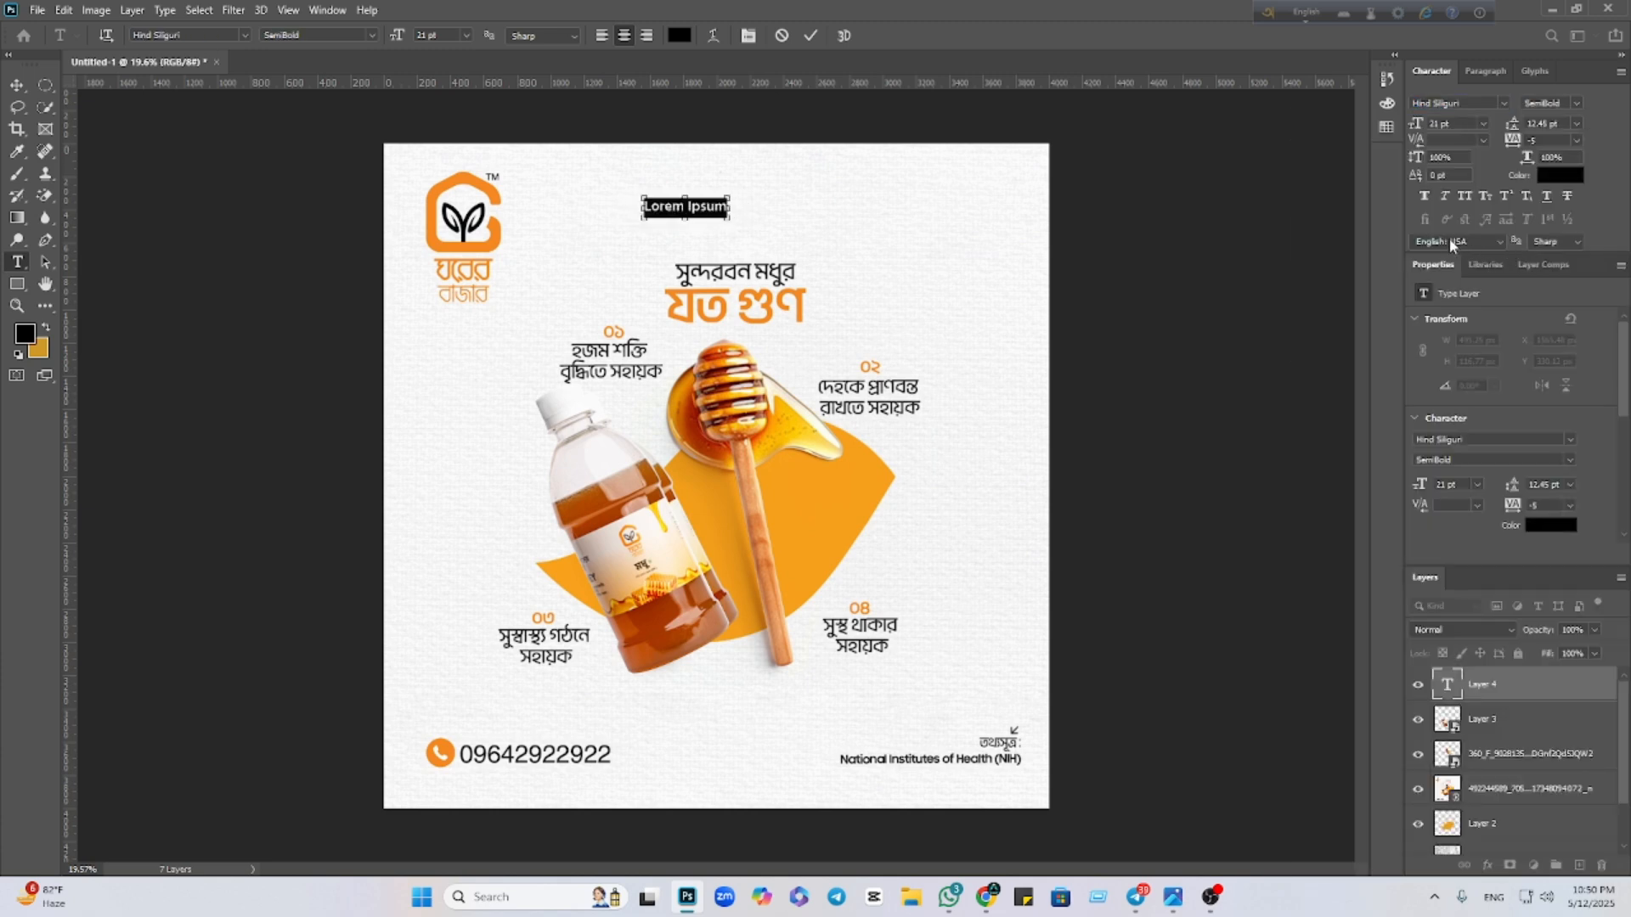
key("ctrl+v")
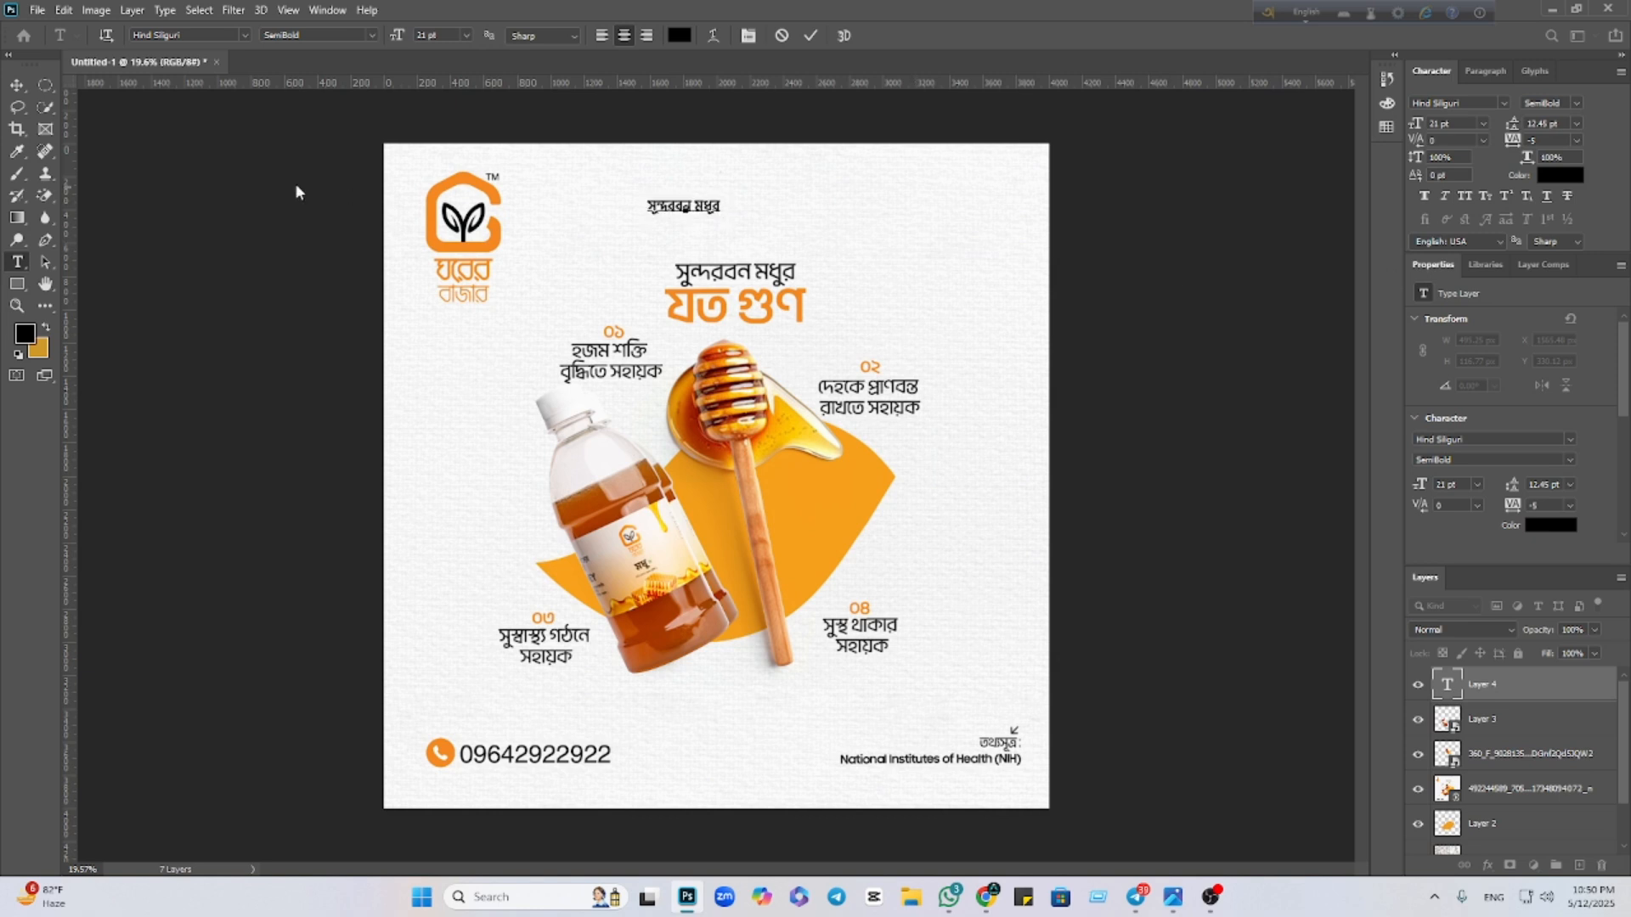
Enlarge the headline text to about 195%
left_click(17, 86)
left_click_drag(721, 193, 801, 274)
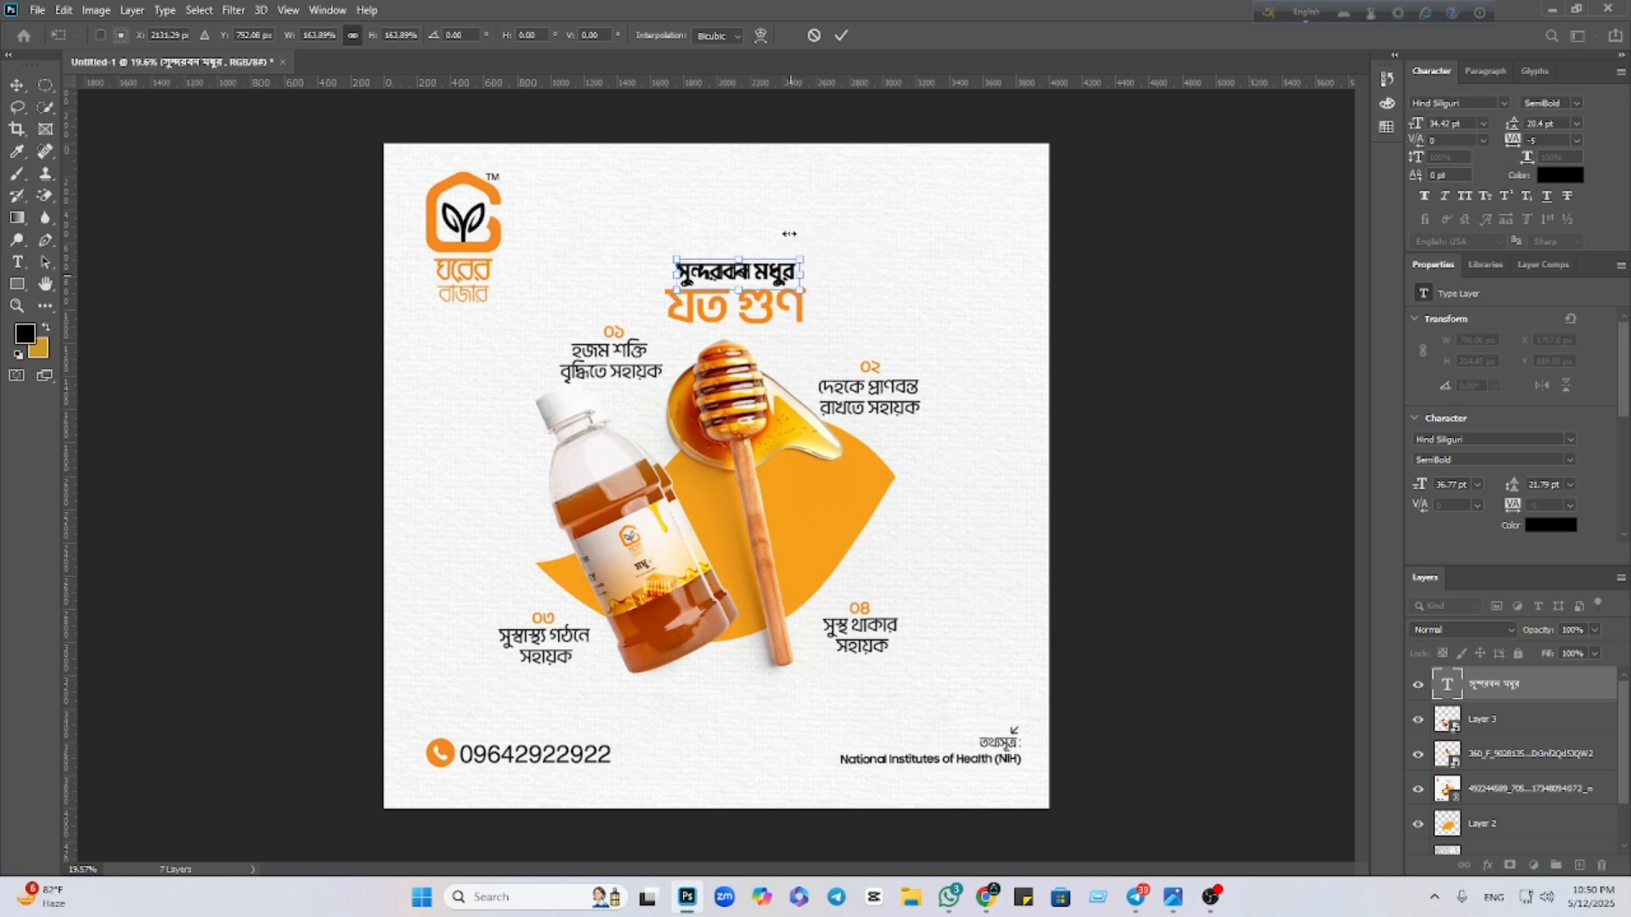
left_click(841, 35)
left_click(1122, 349)
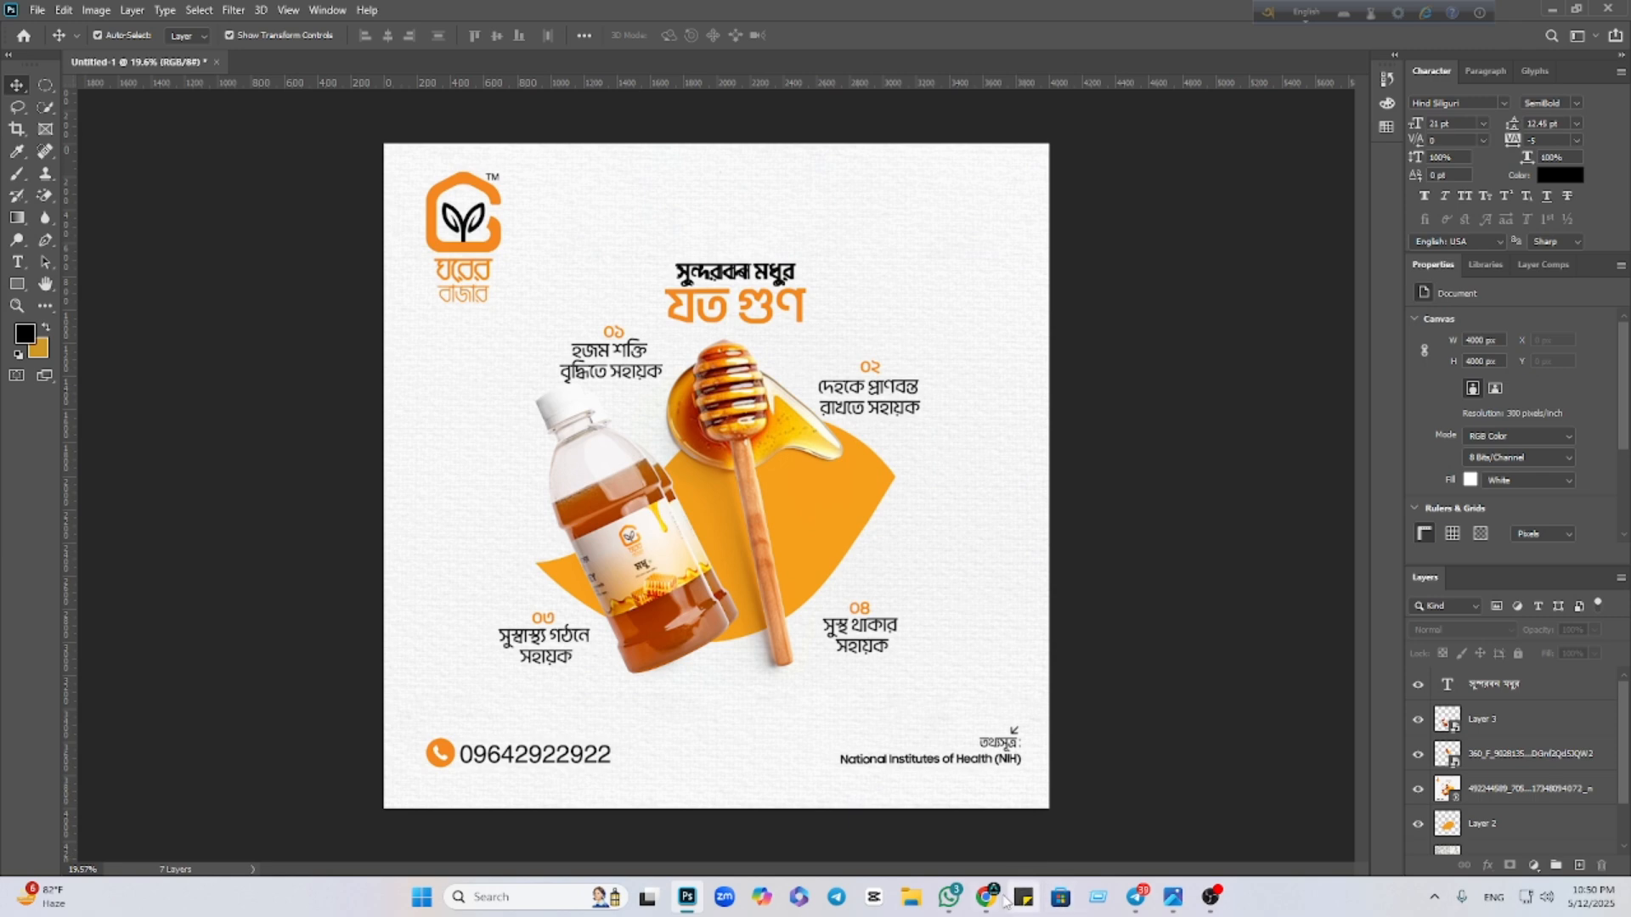
Copy the next line যত গুণ from Google Lens and paste it into a new text layer
mouse_move(989, 899)
left_click(864, 786)
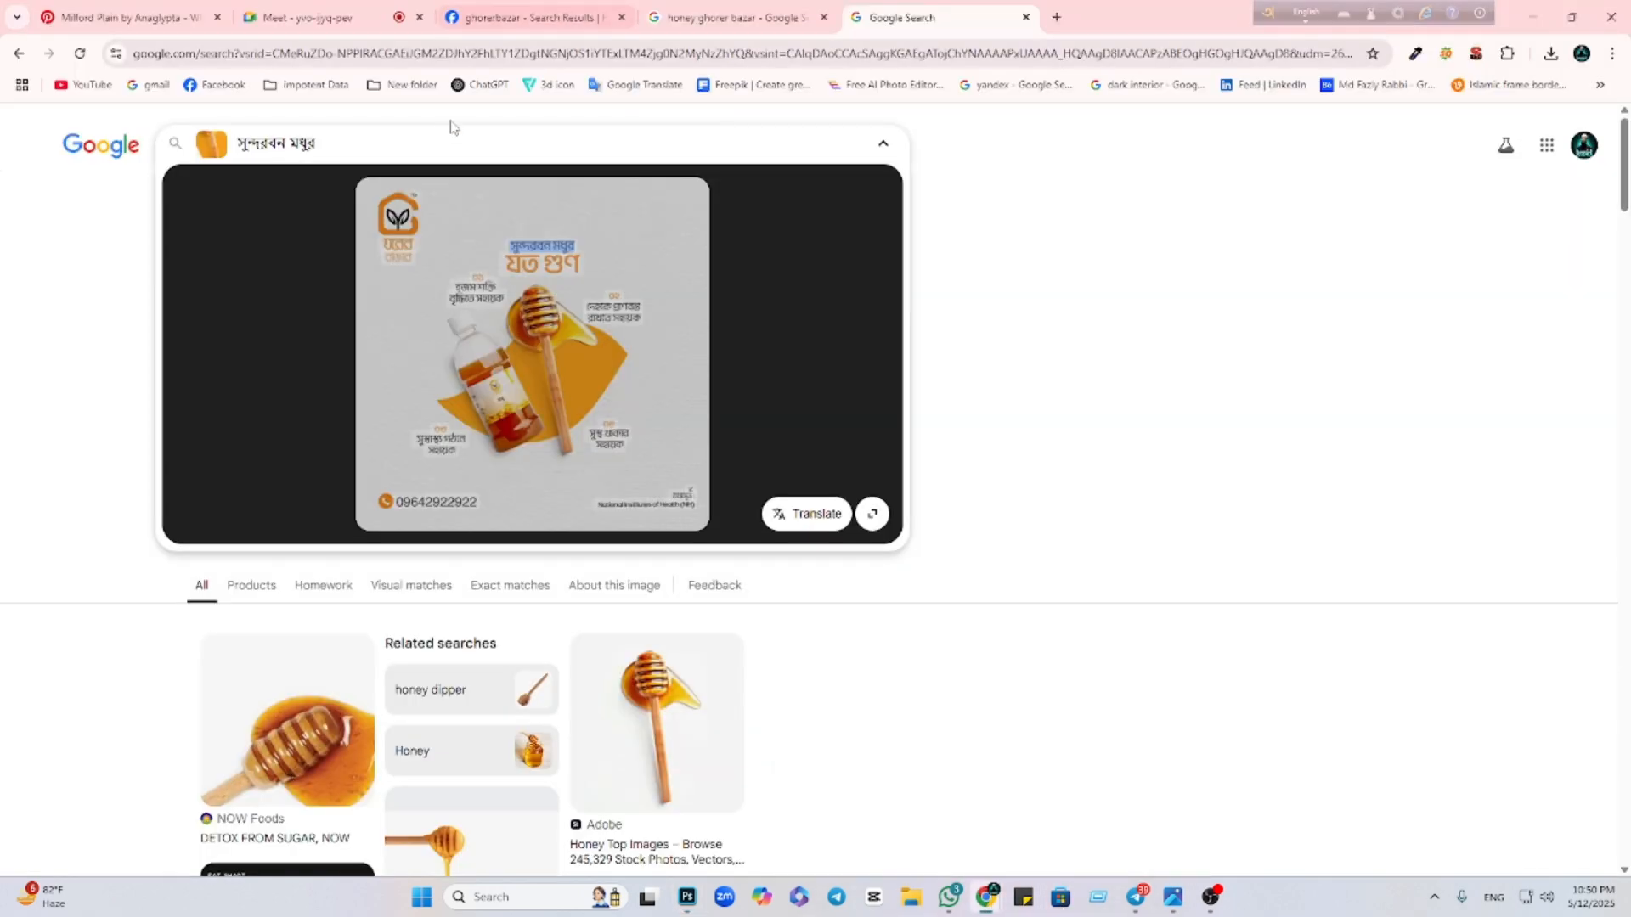
left_click_drag(507, 264, 582, 270)
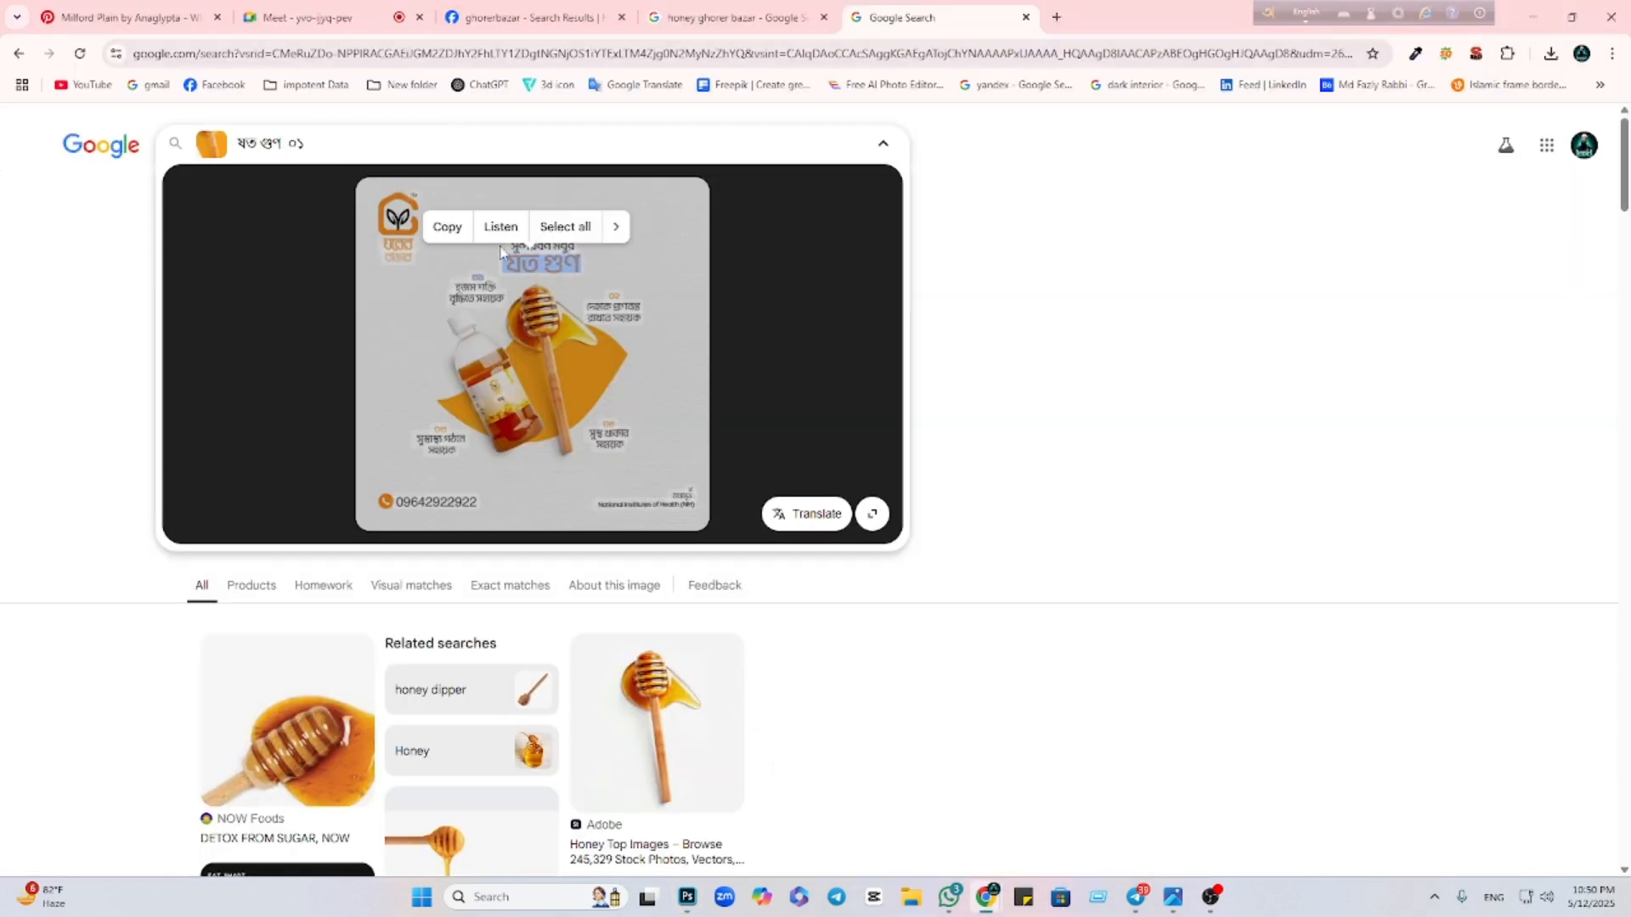
left_click(458, 233)
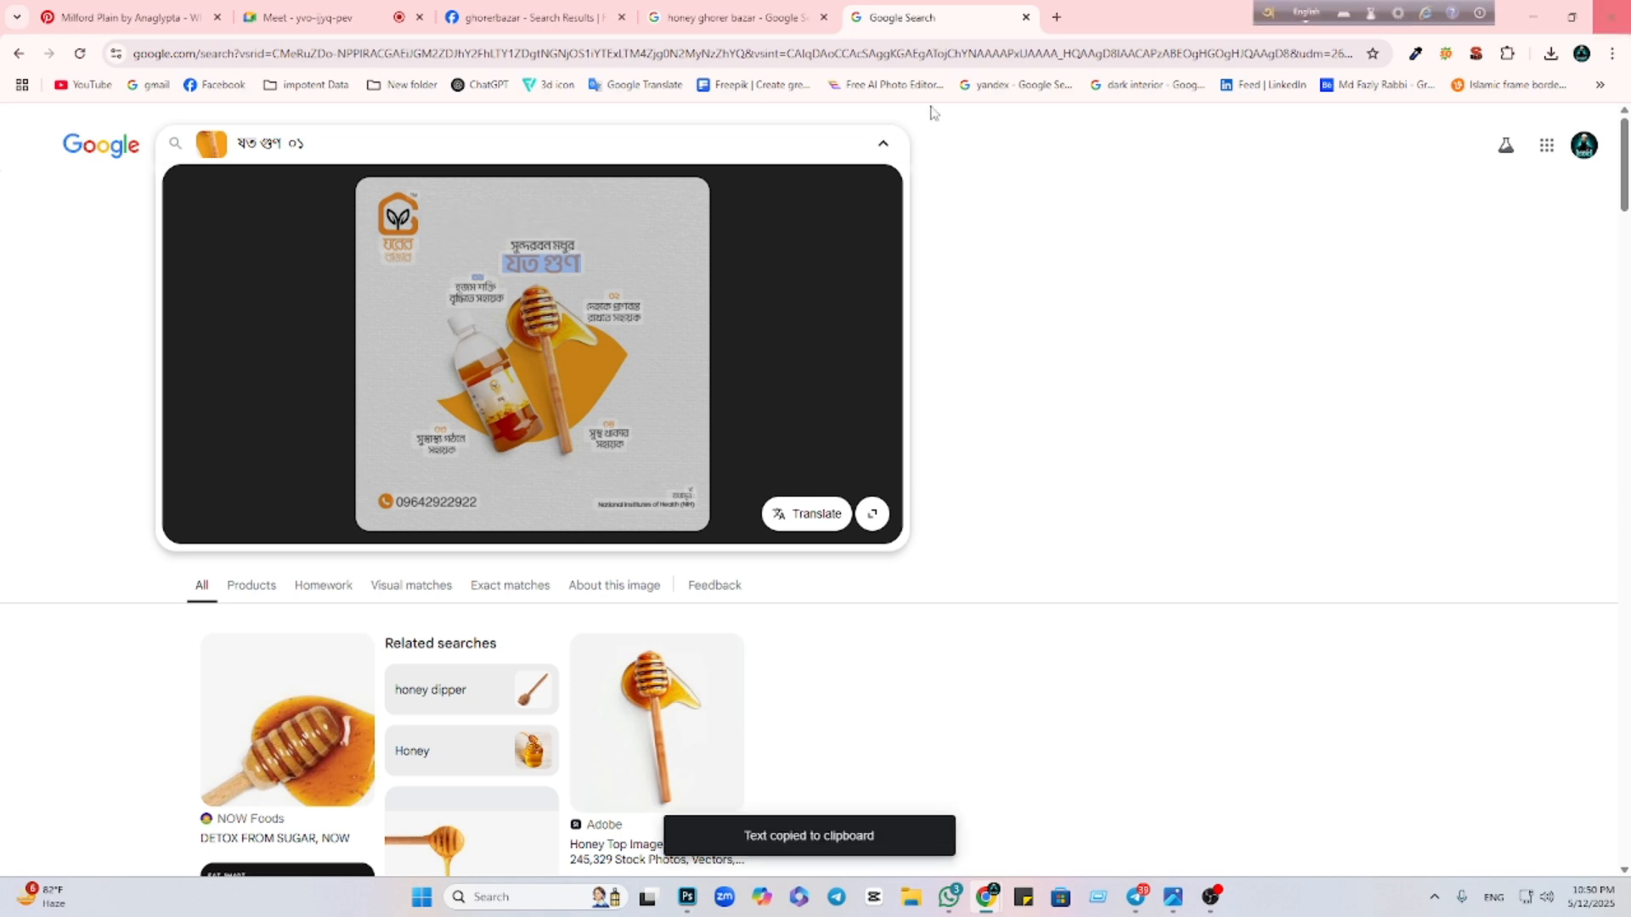
left_click(688, 899)
left_click(17, 262)
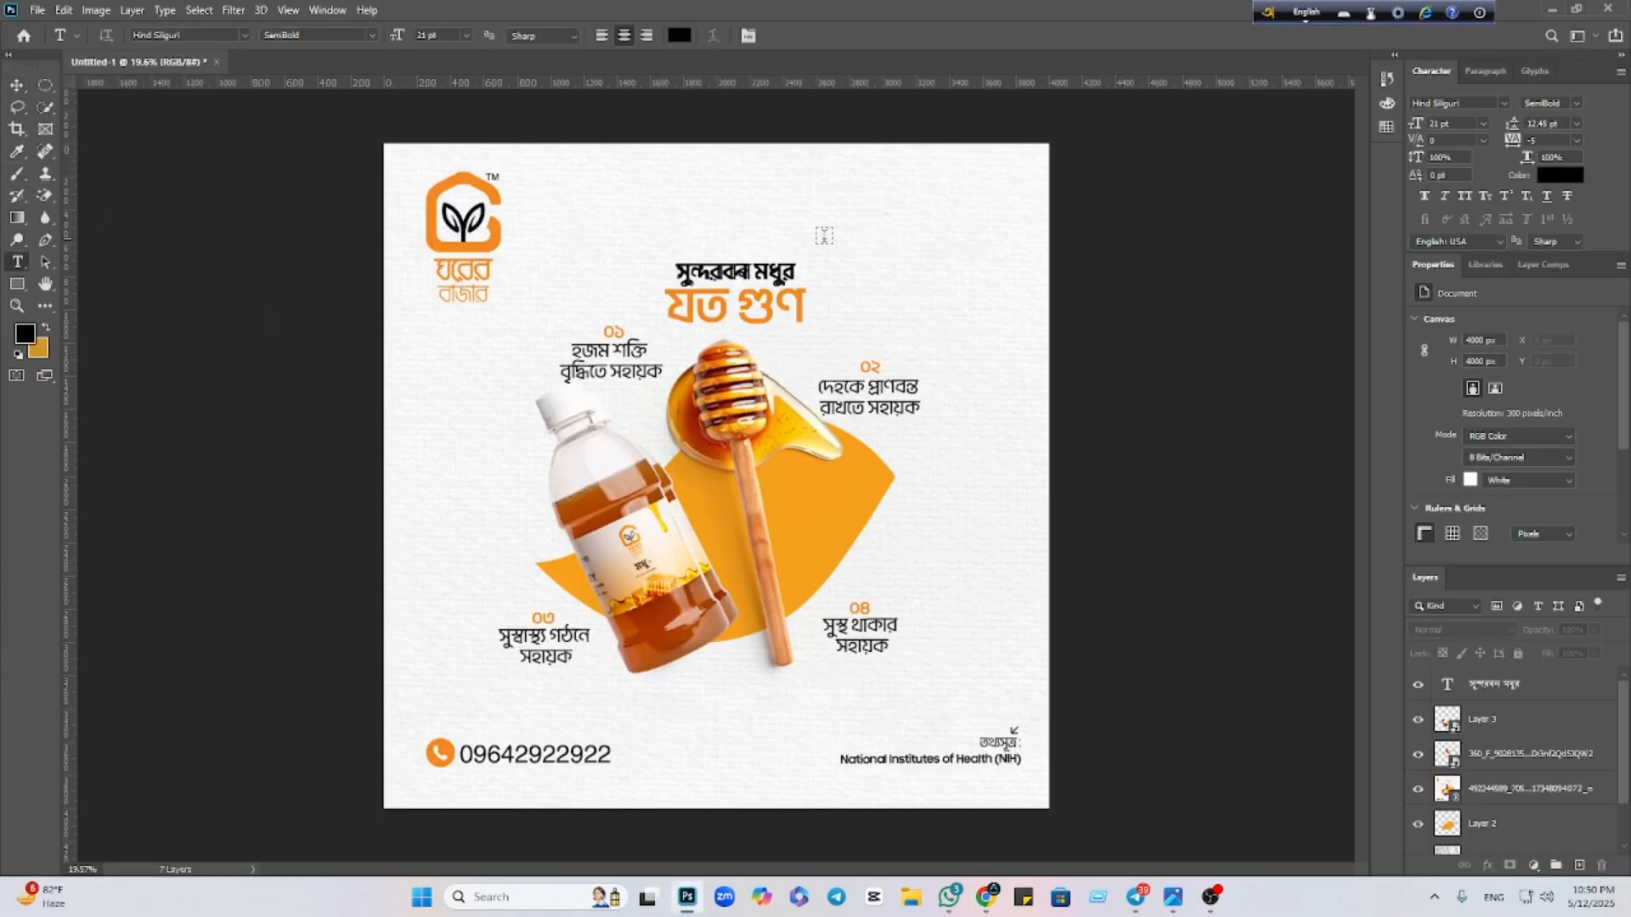
left_click(694, 207)
key("ctrl+v")
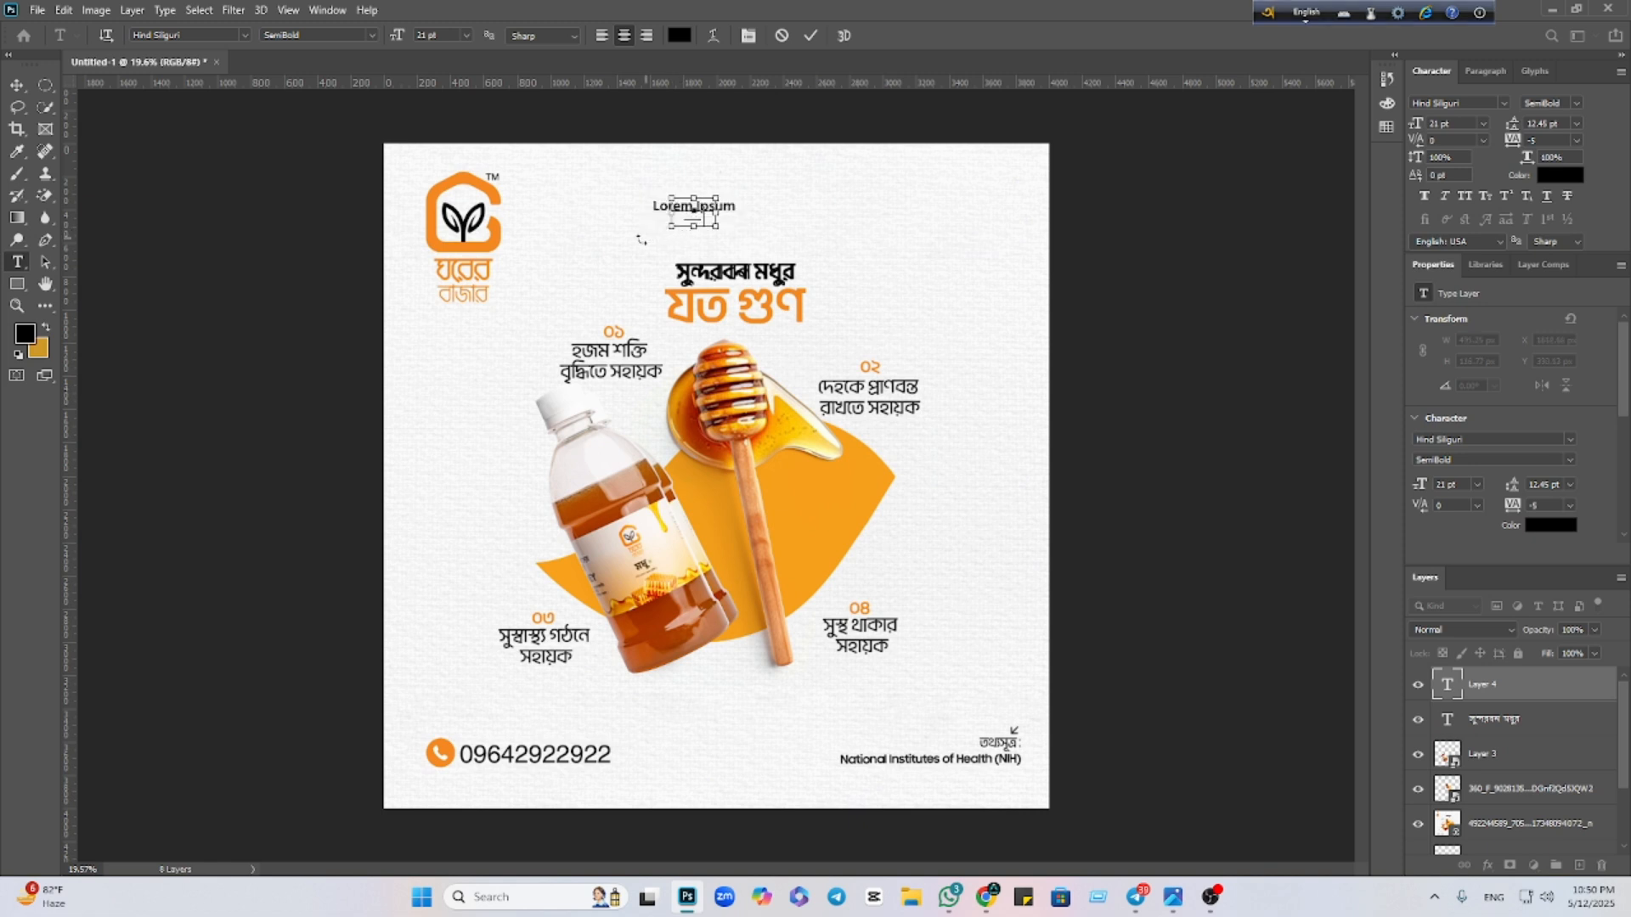
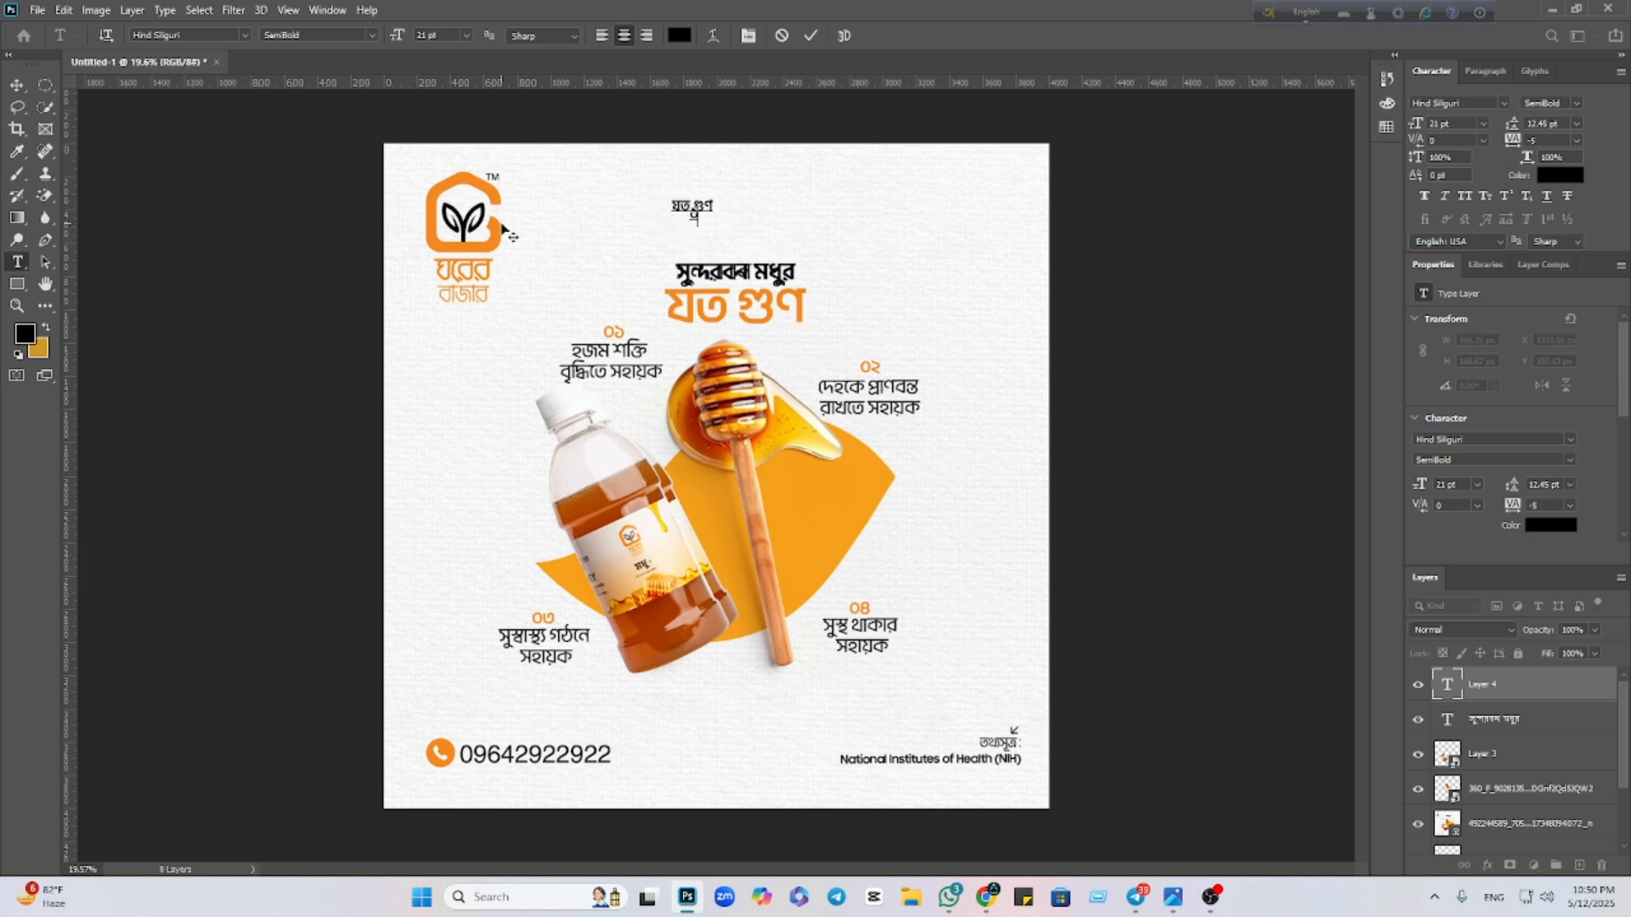
Scale up the যত গুণ headline and nudge it slightly up and right
left_click(17, 86)
left_click_drag(716, 215, 822, 201)
key("Return")
key("ctrl+t")
left_click_drag(696, 185, 703, 177)
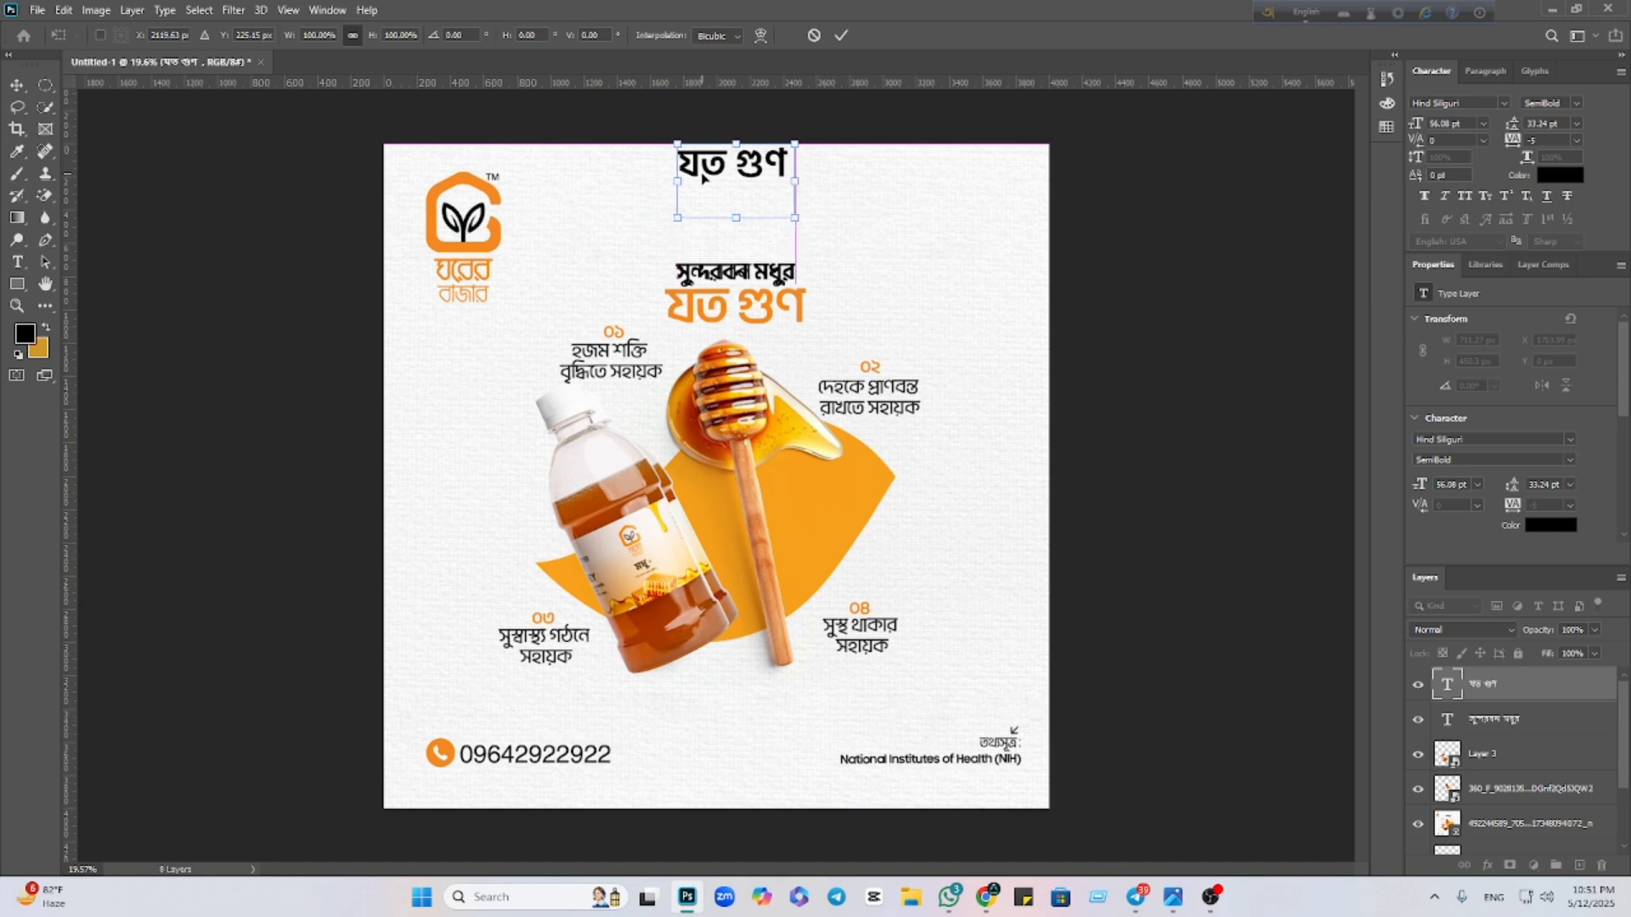
key("Return")
Move the যত গুণ headline down to sit beneath the black subtitle line
double_click(703, 177)
left_click(792, 197)
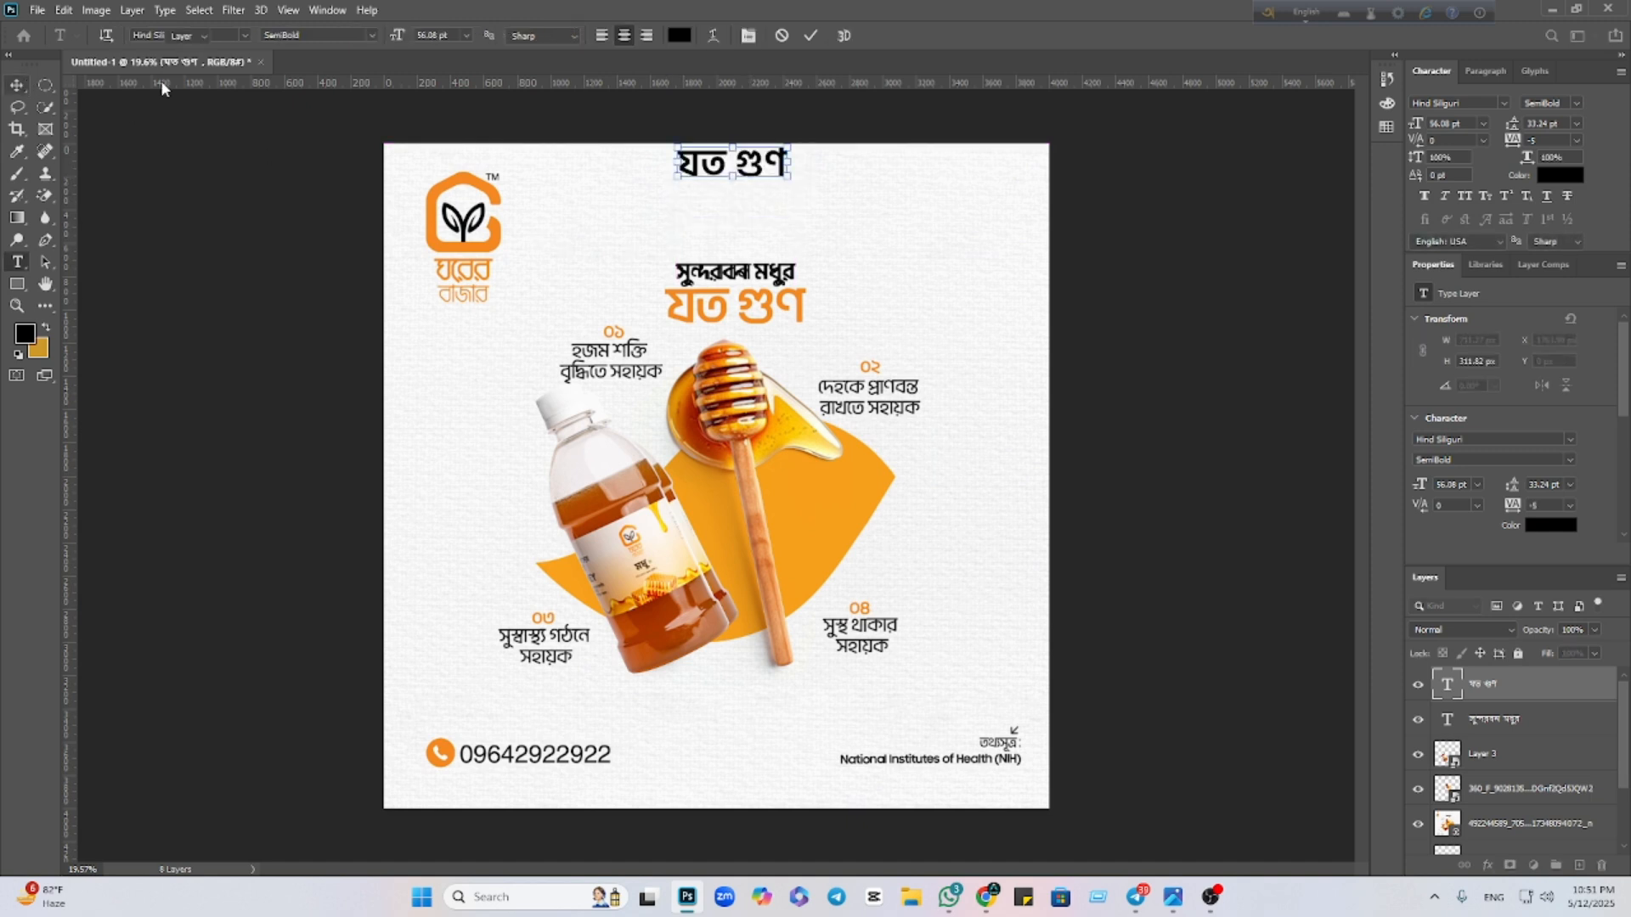
left_click(17, 86)
left_click_drag(708, 179, 824, 355)
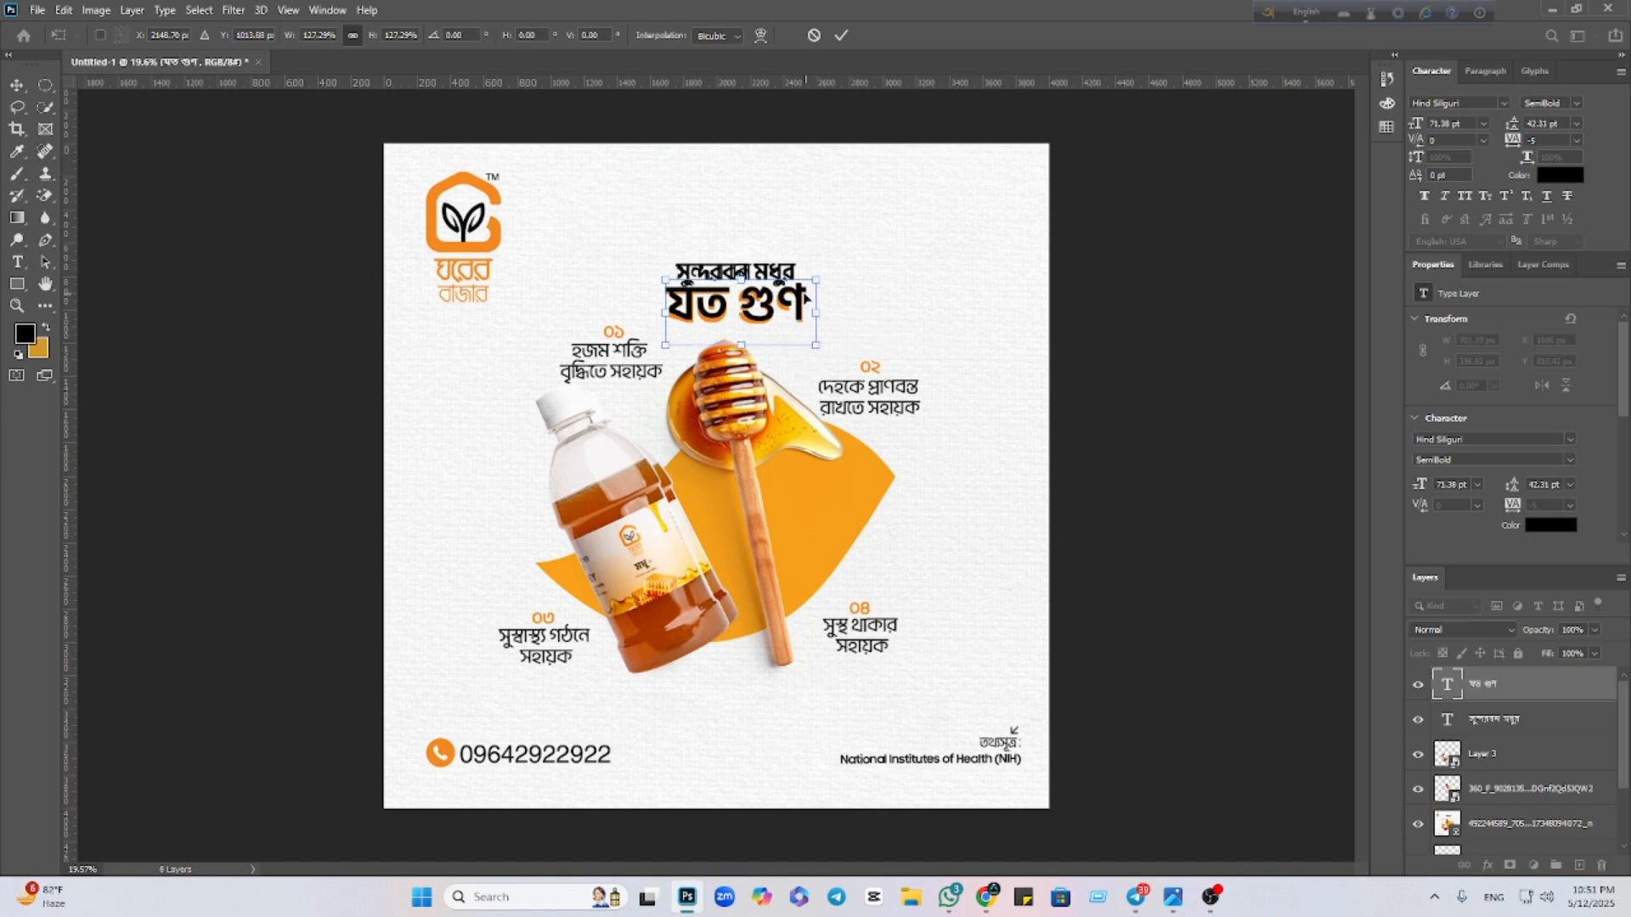
left_click_drag(800, 301, 819, 323)
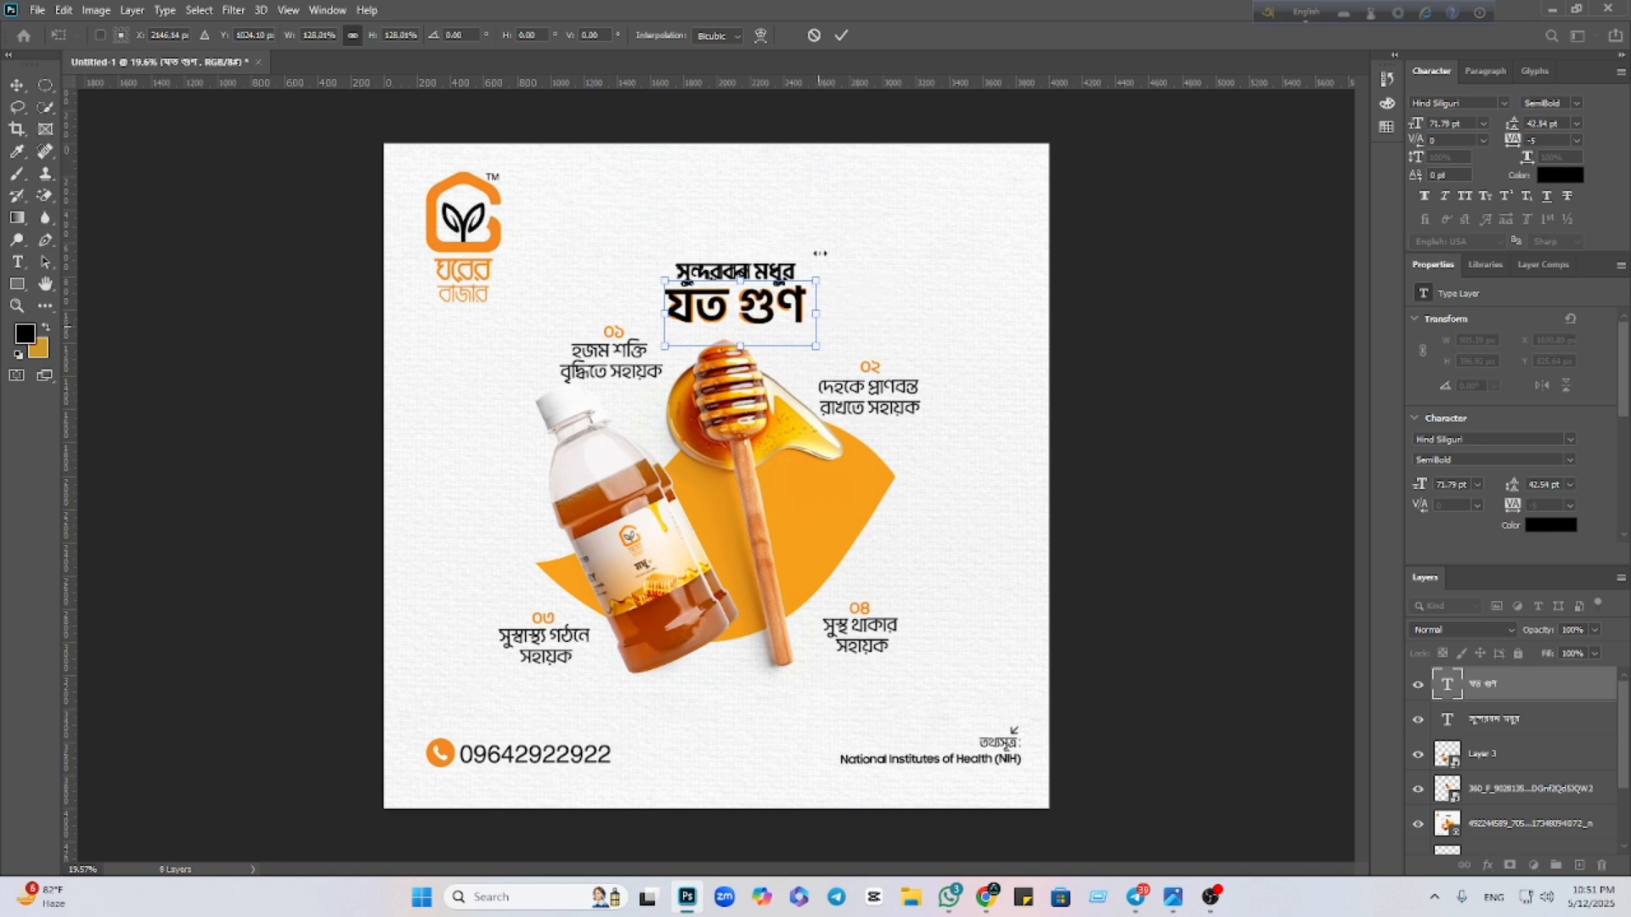
left_click(840, 37)
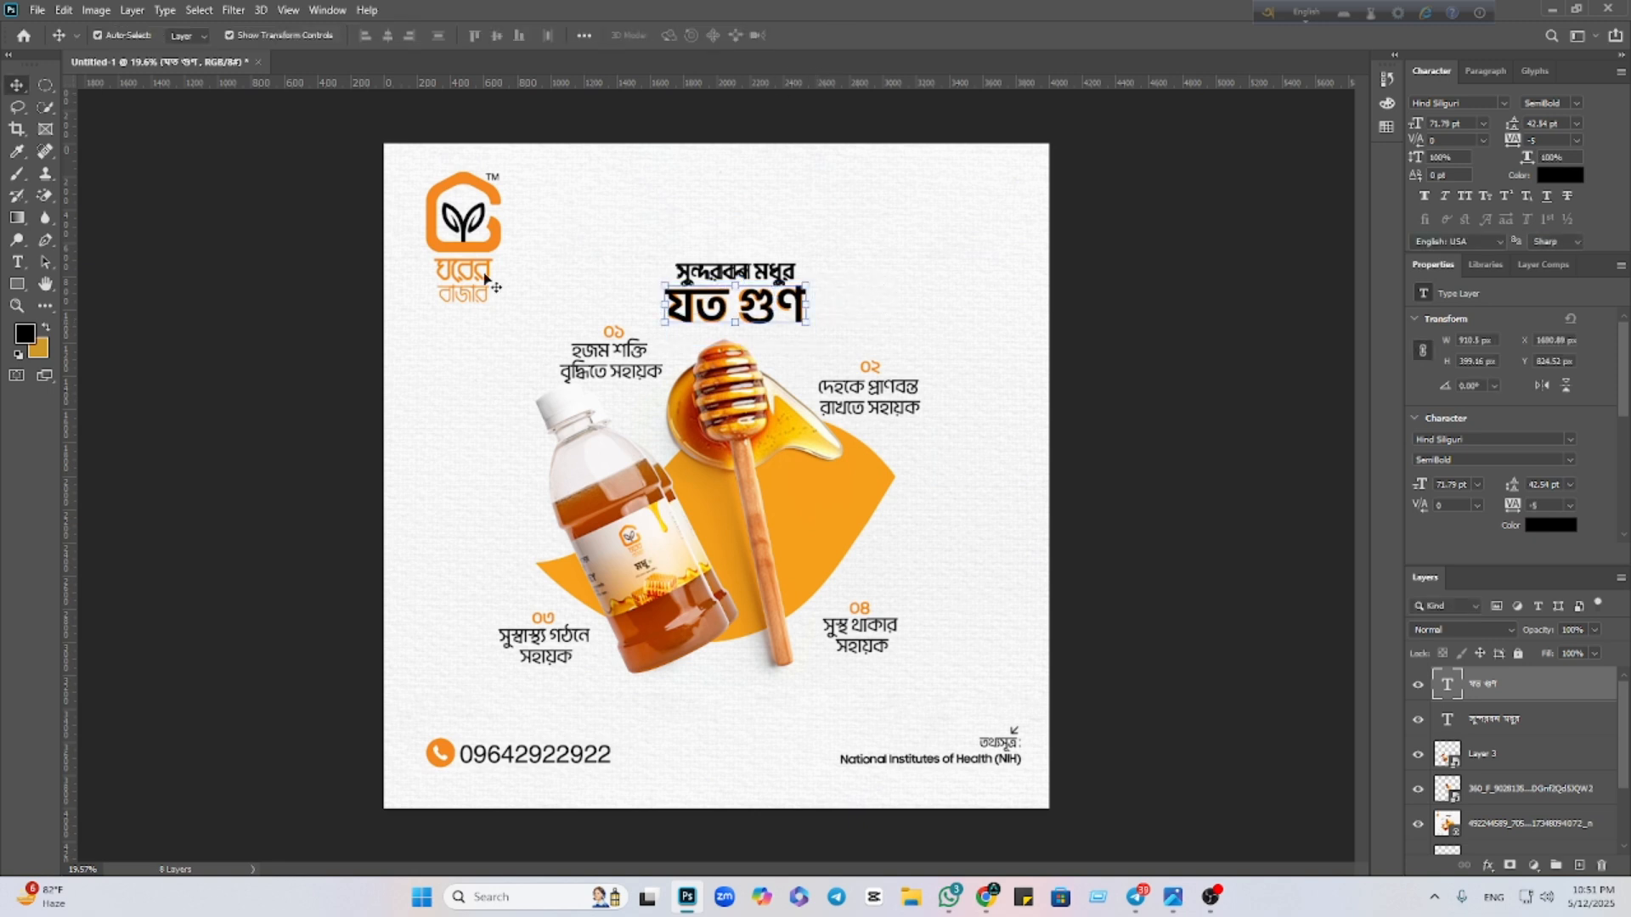
Colour the যত গুণ headline orange #f58821, sampled from the logo
left_click(1555, 529)
left_click(486, 231)
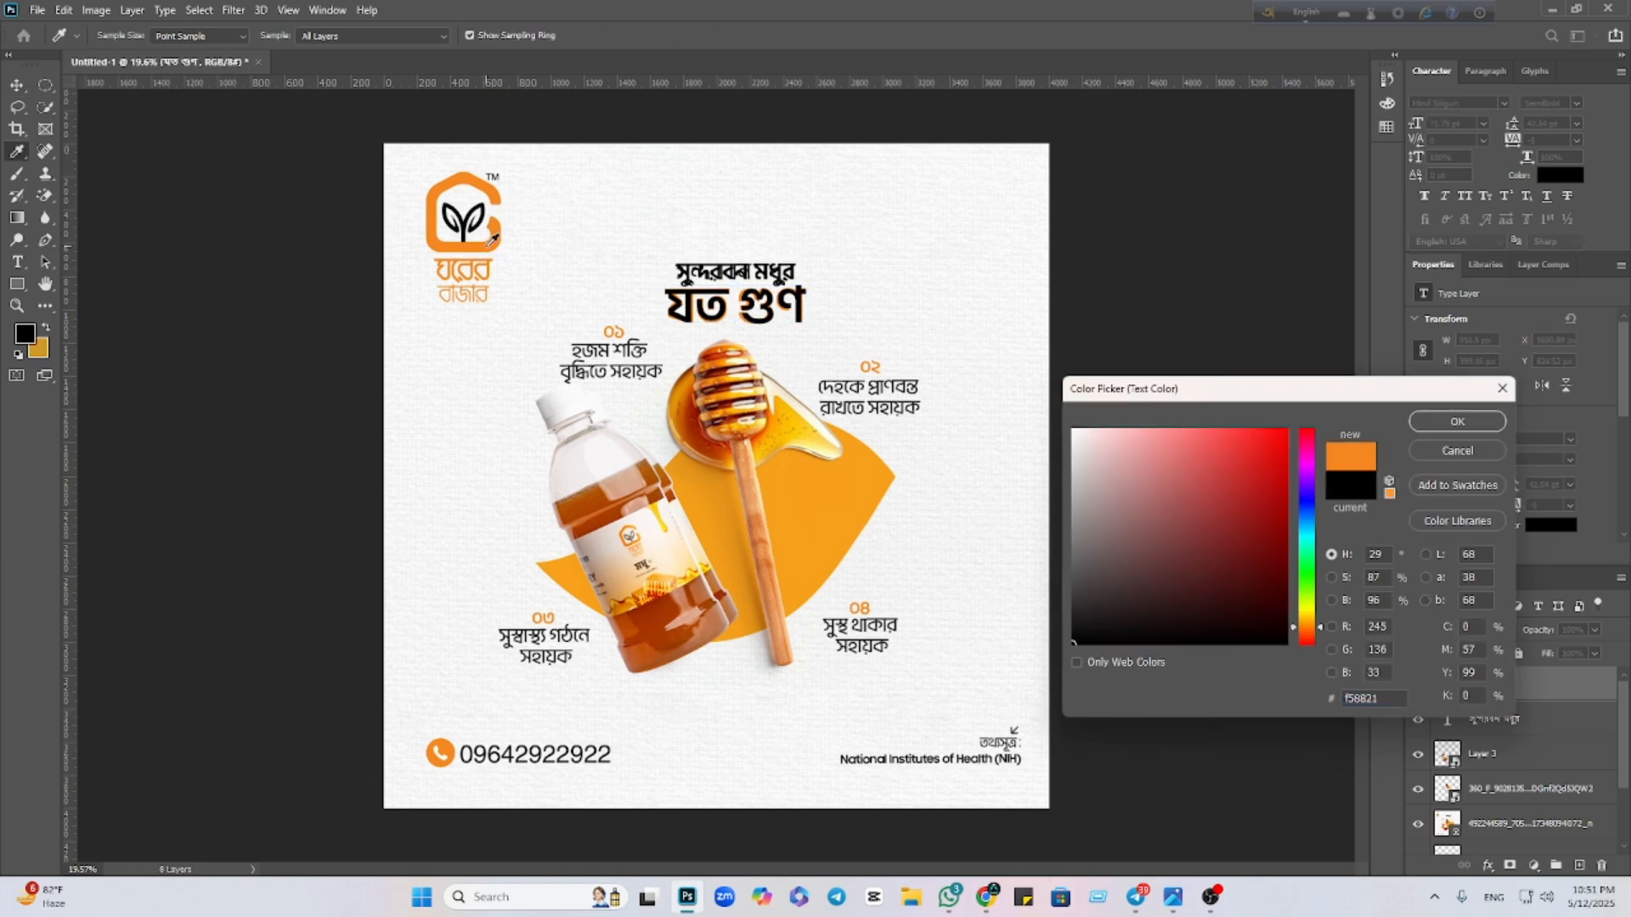
left_click(1458, 422)
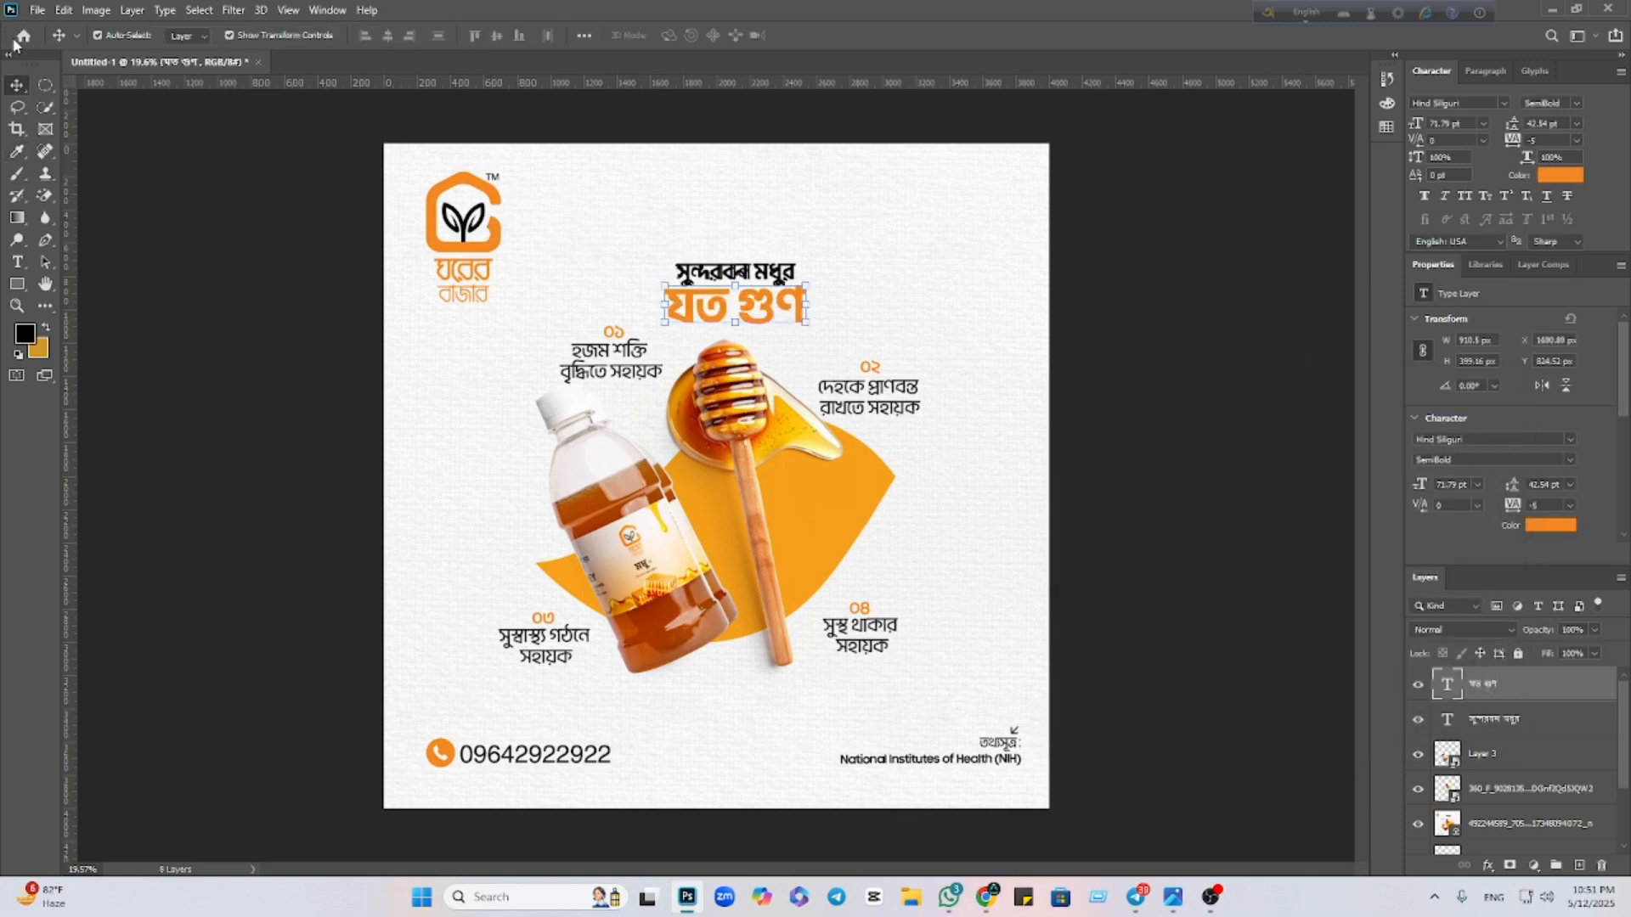
left_click(465, 321)
left_click(466, 321)
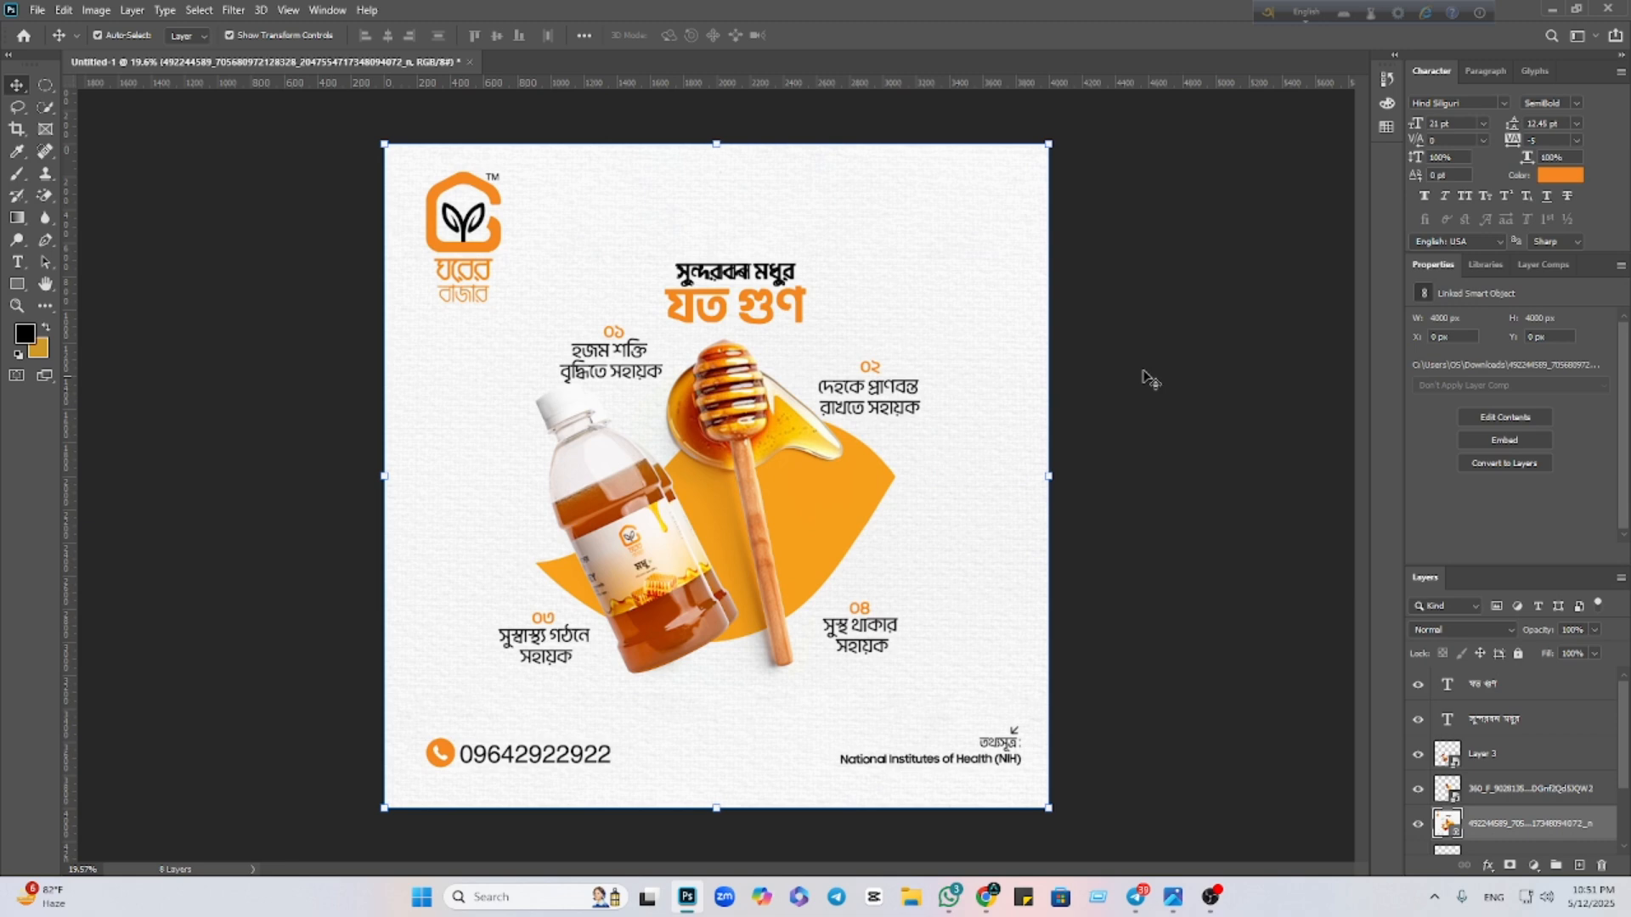
left_click(1187, 649)
In Google Lens, select and copy the caption '০১ হজম শক্তি বৃদ্ধিতে সহায়ক'
mouse_move(987, 897)
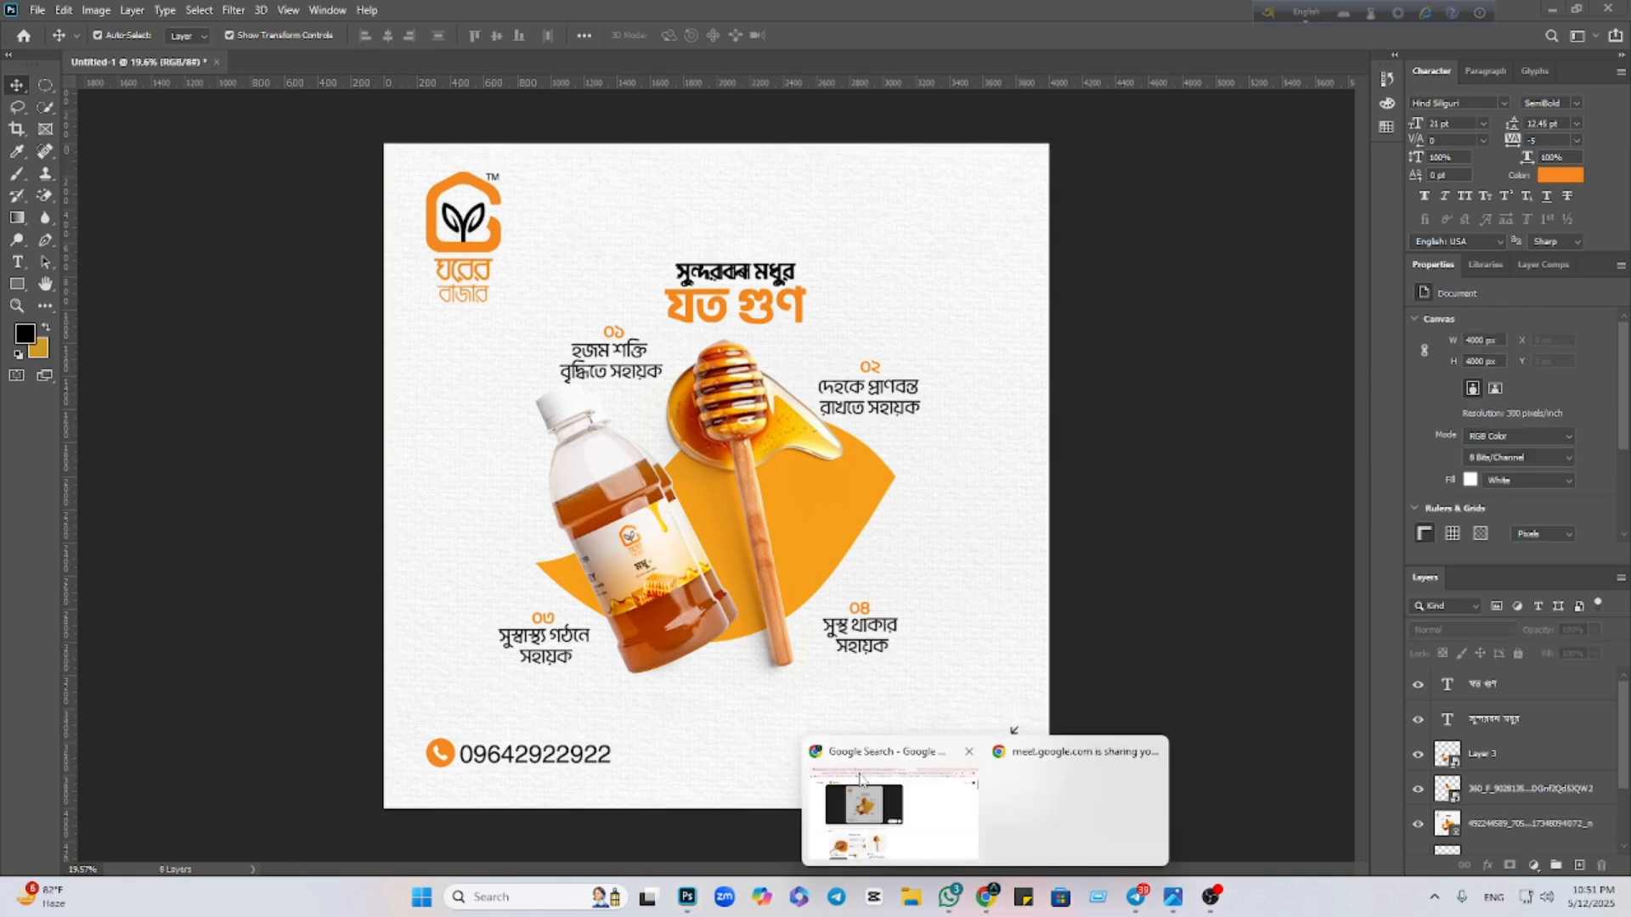
left_click(882, 829)
left_click(464, 273)
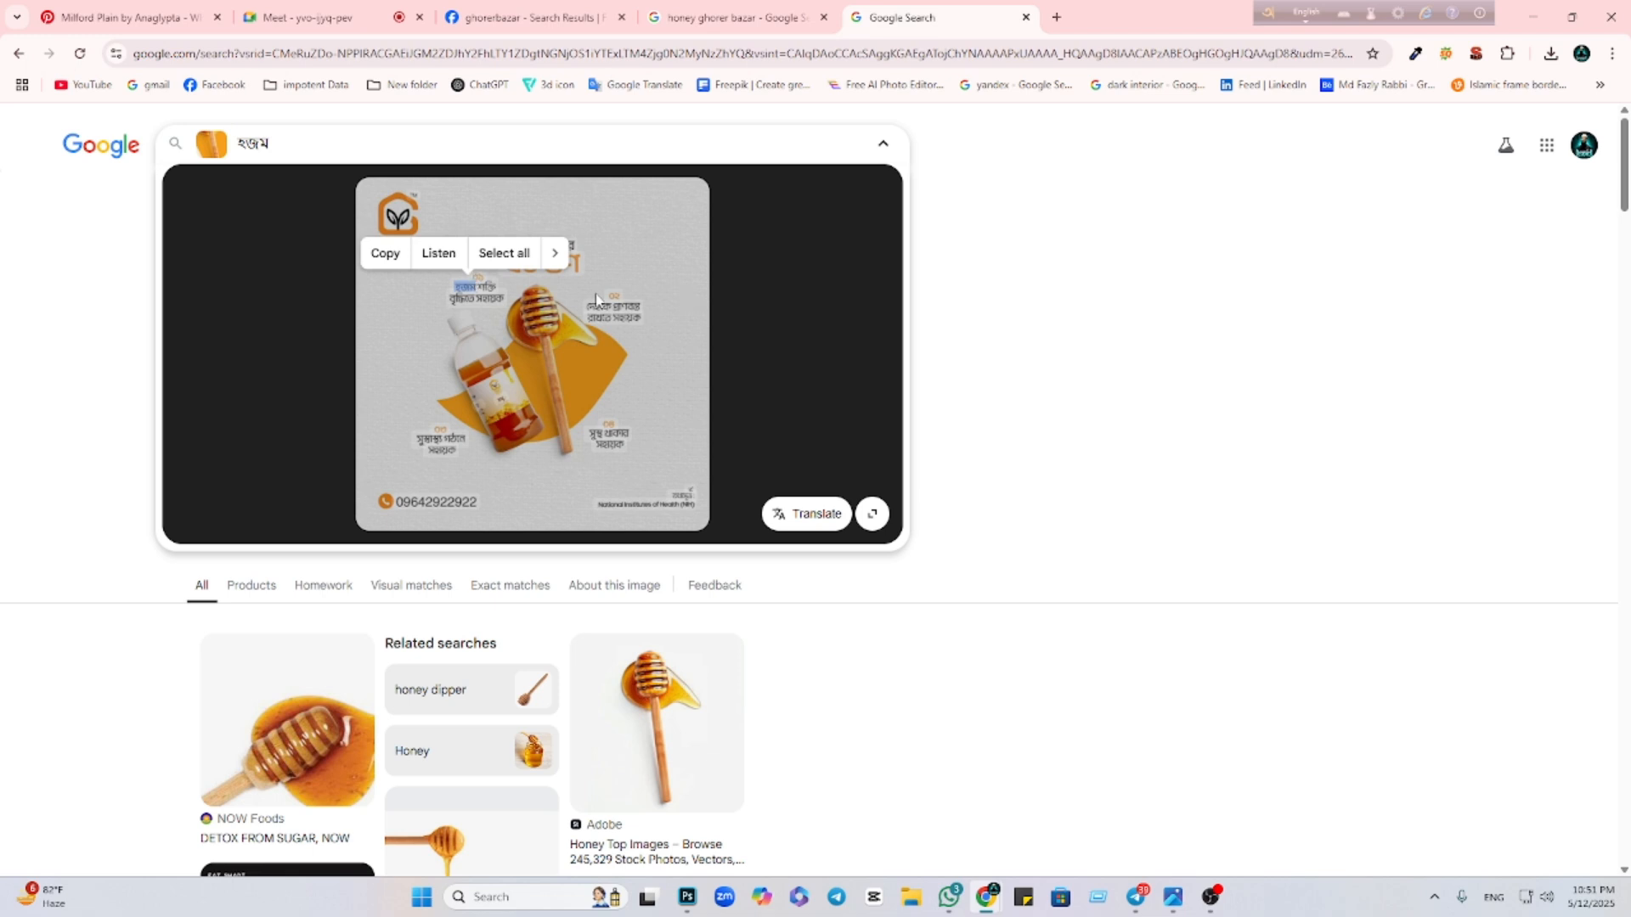
left_click(484, 287)
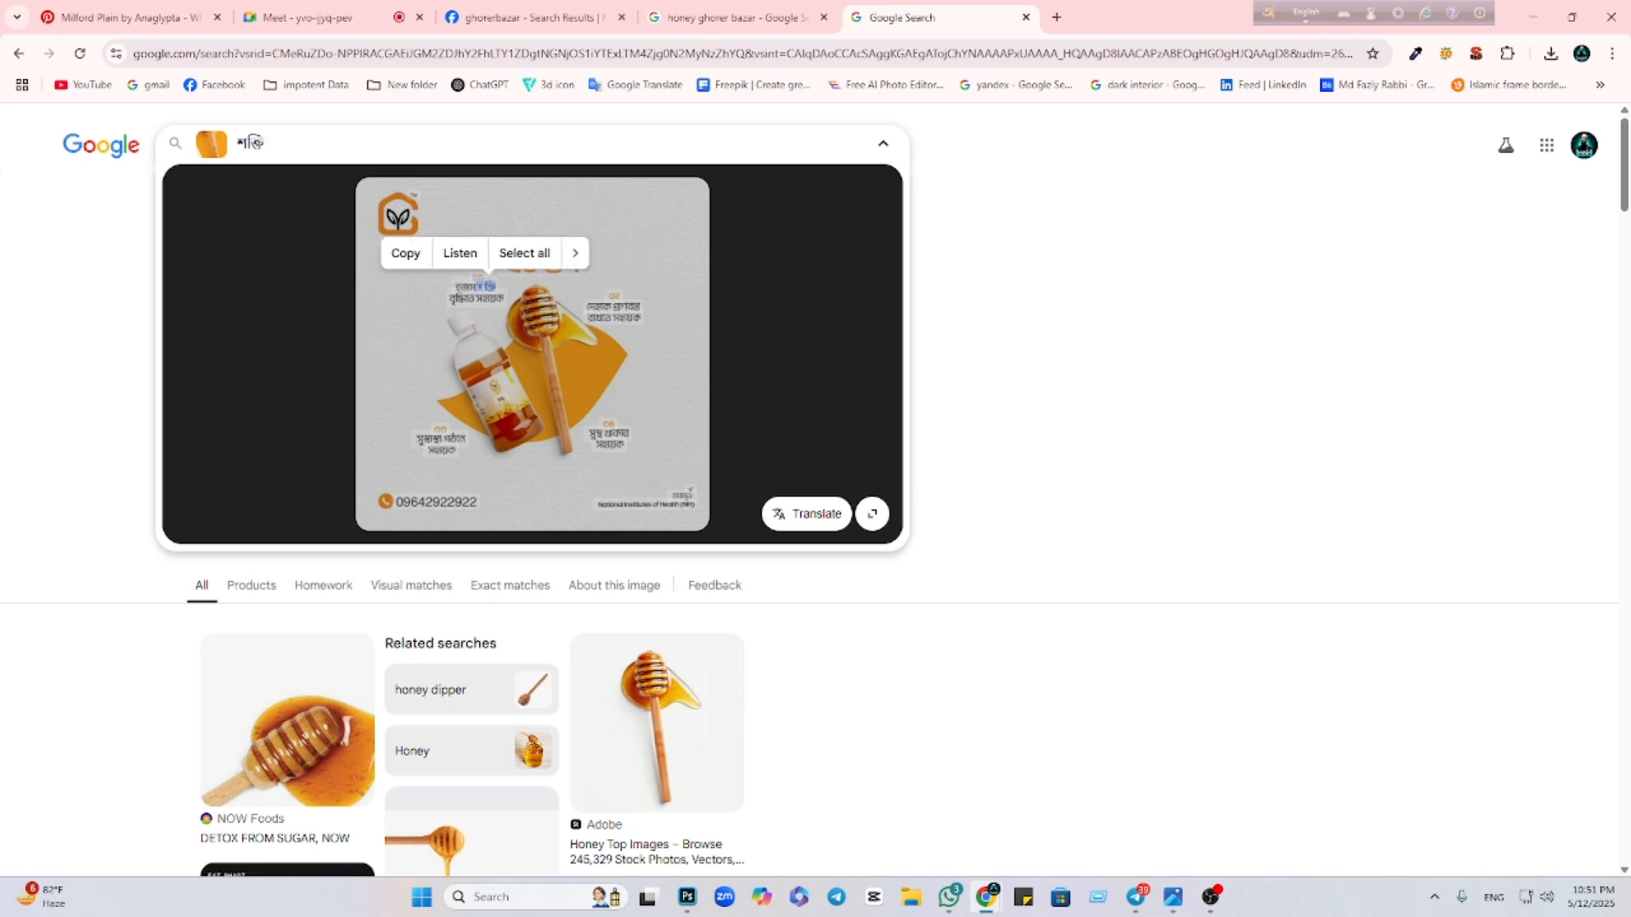
left_click(661, 265)
left_click(472, 274)
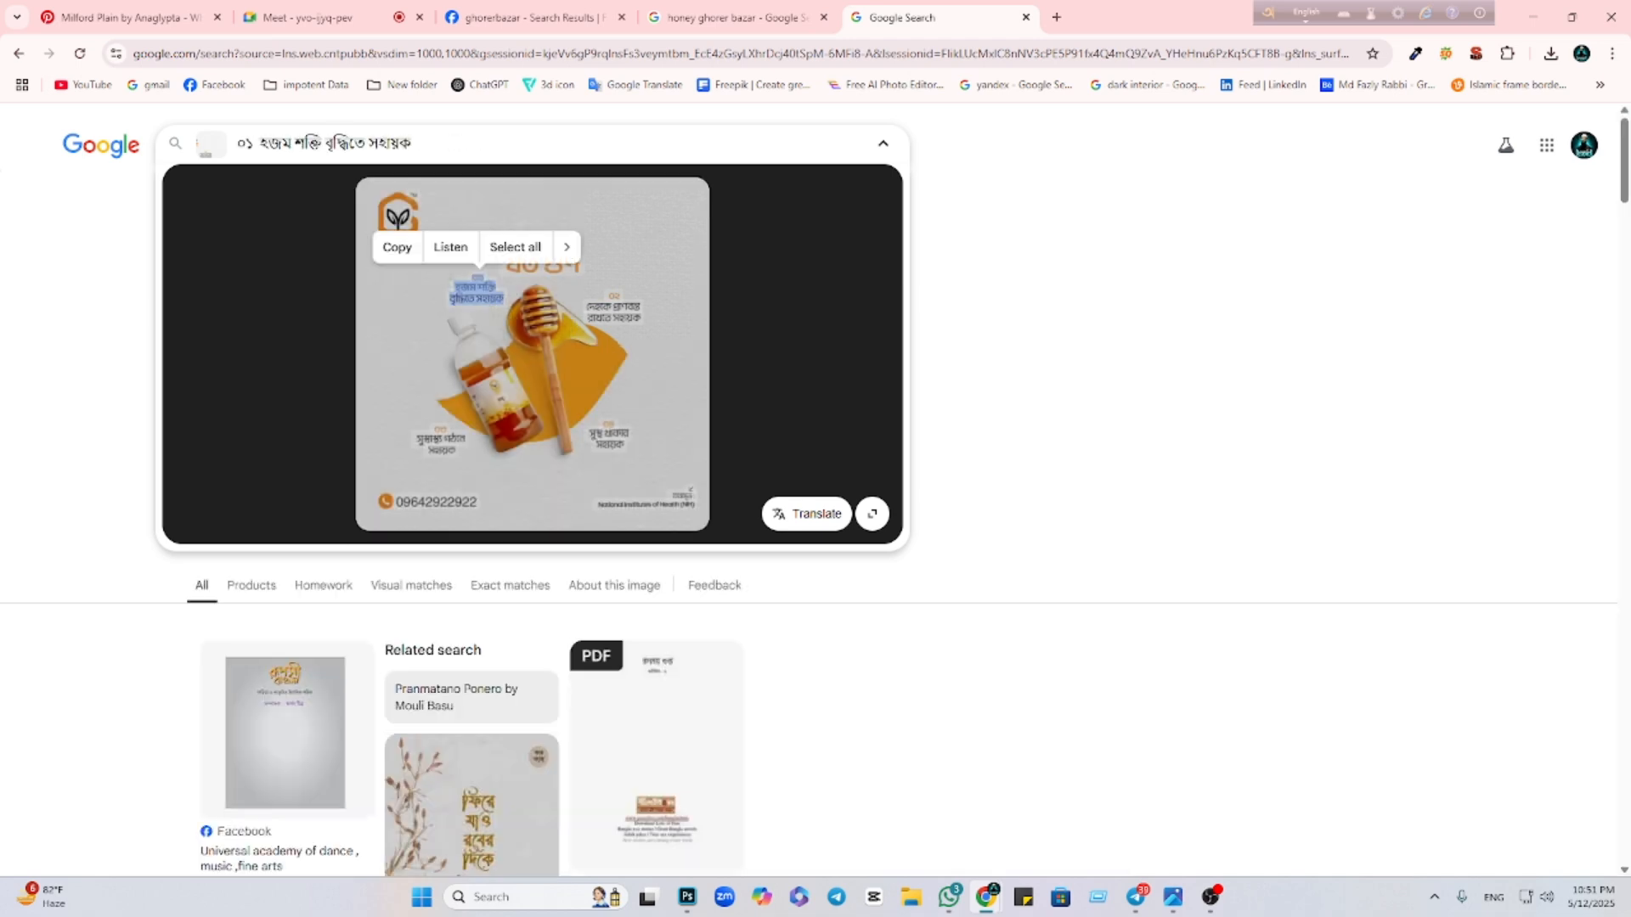
left_click(395, 248)
Move the honey bottle layer up and right and resize it beside the dipper
left_click(687, 897)
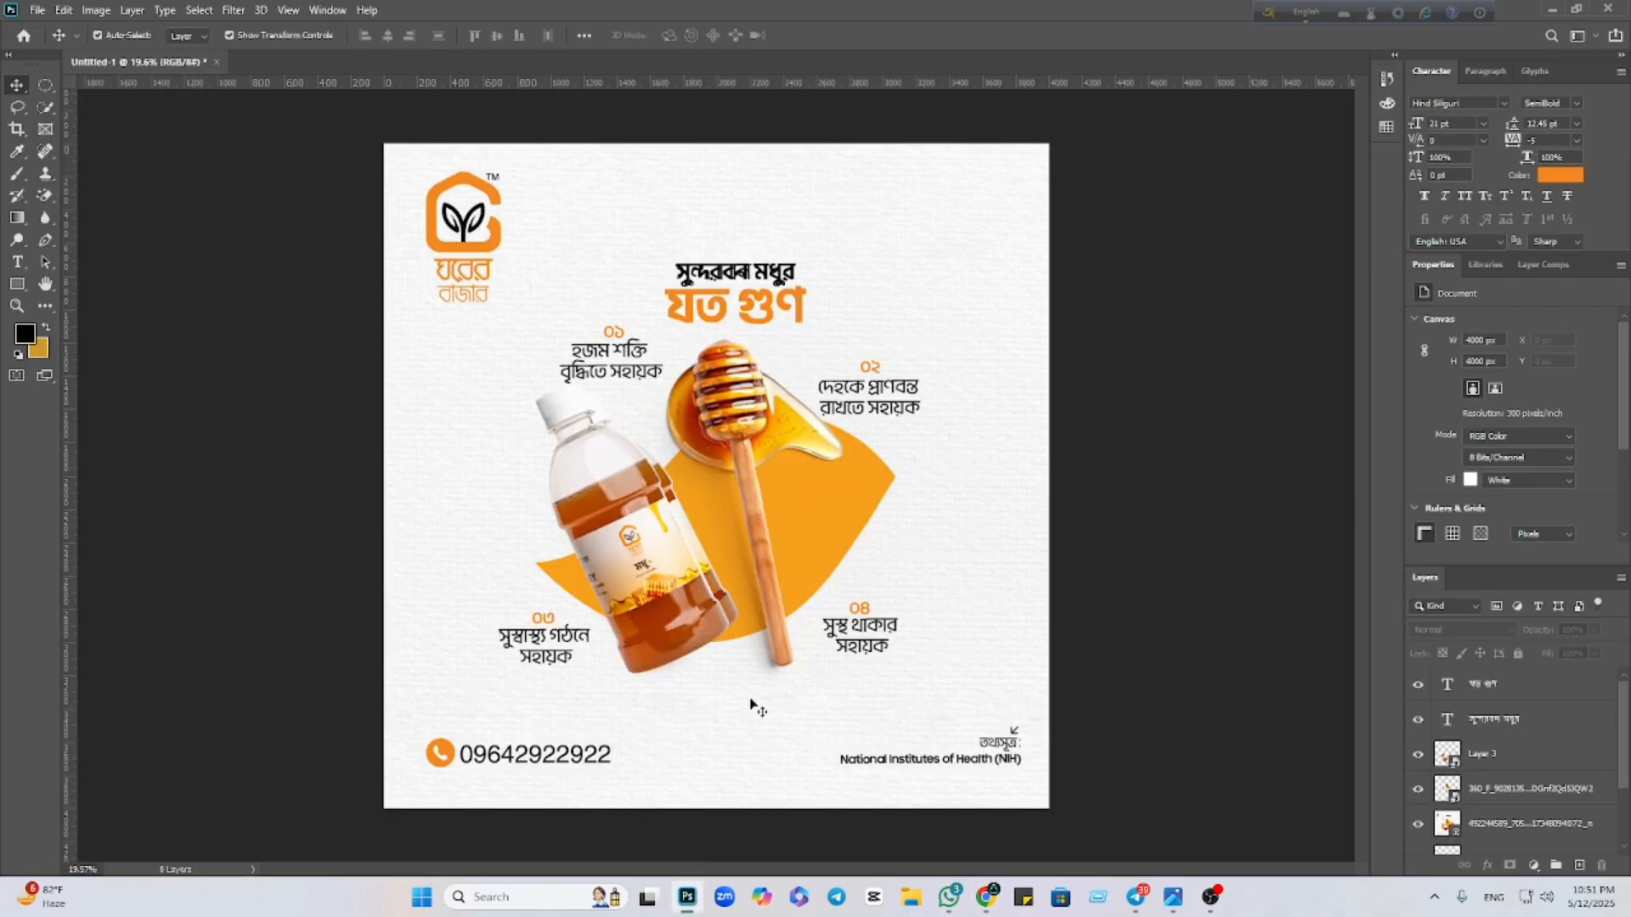
scroll(762, 646, "up", 6)
left_click_drag(285, 219, 716, 607)
left_click_drag(953, 655, 705, 487)
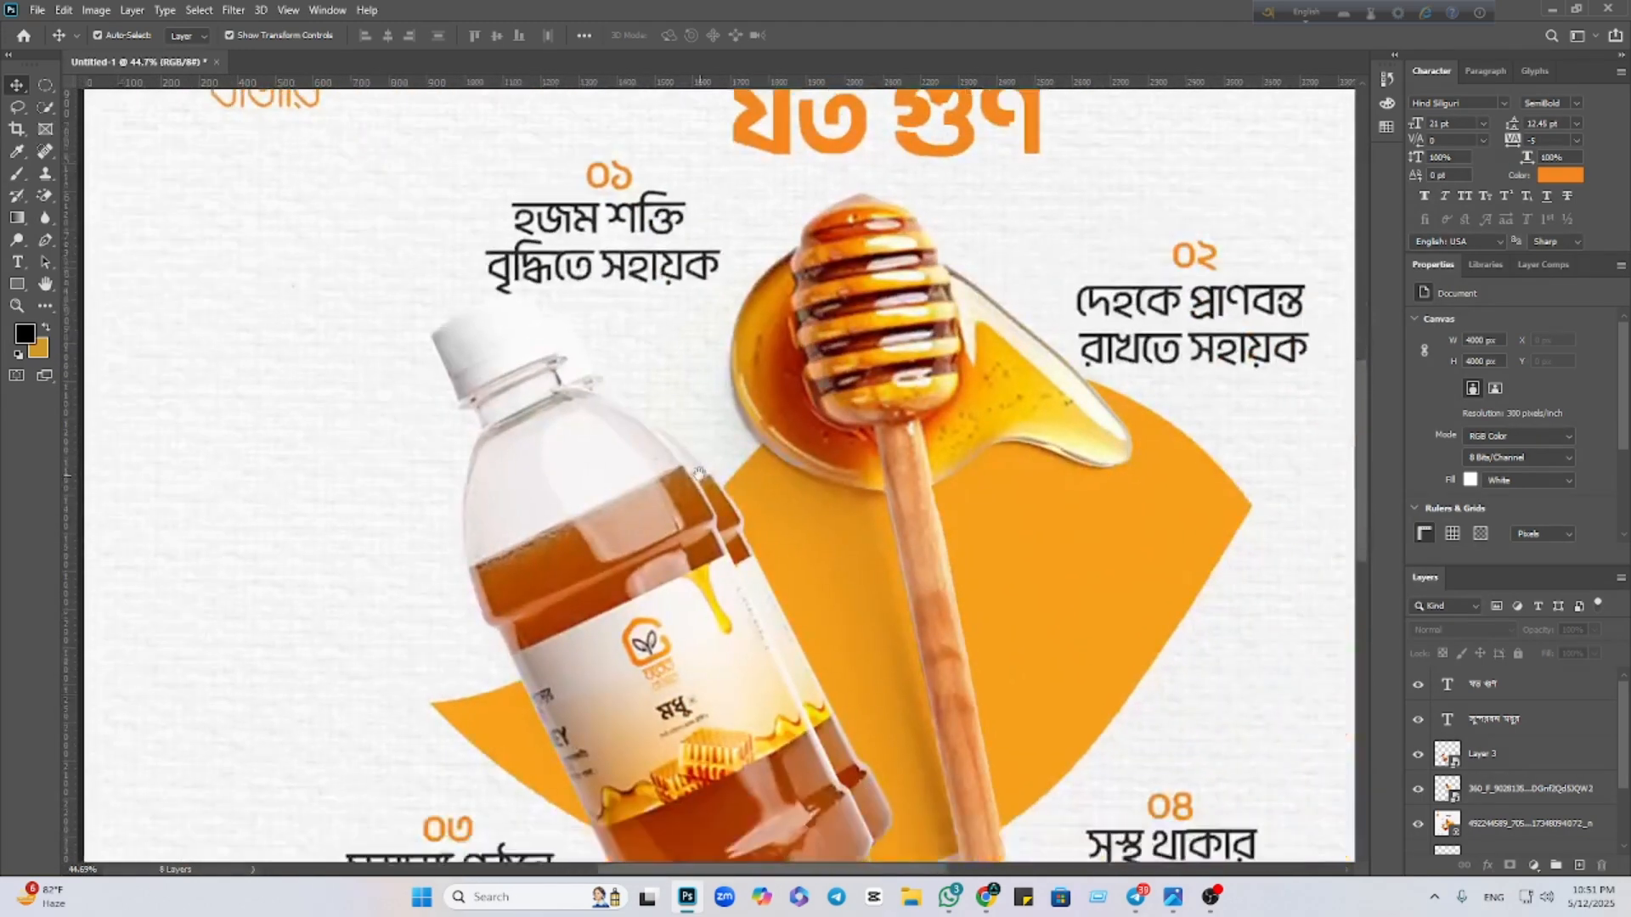
left_click(647, 643)
left_click_drag(647, 643, 671, 623)
left_click_drag(451, 272, 525, 321)
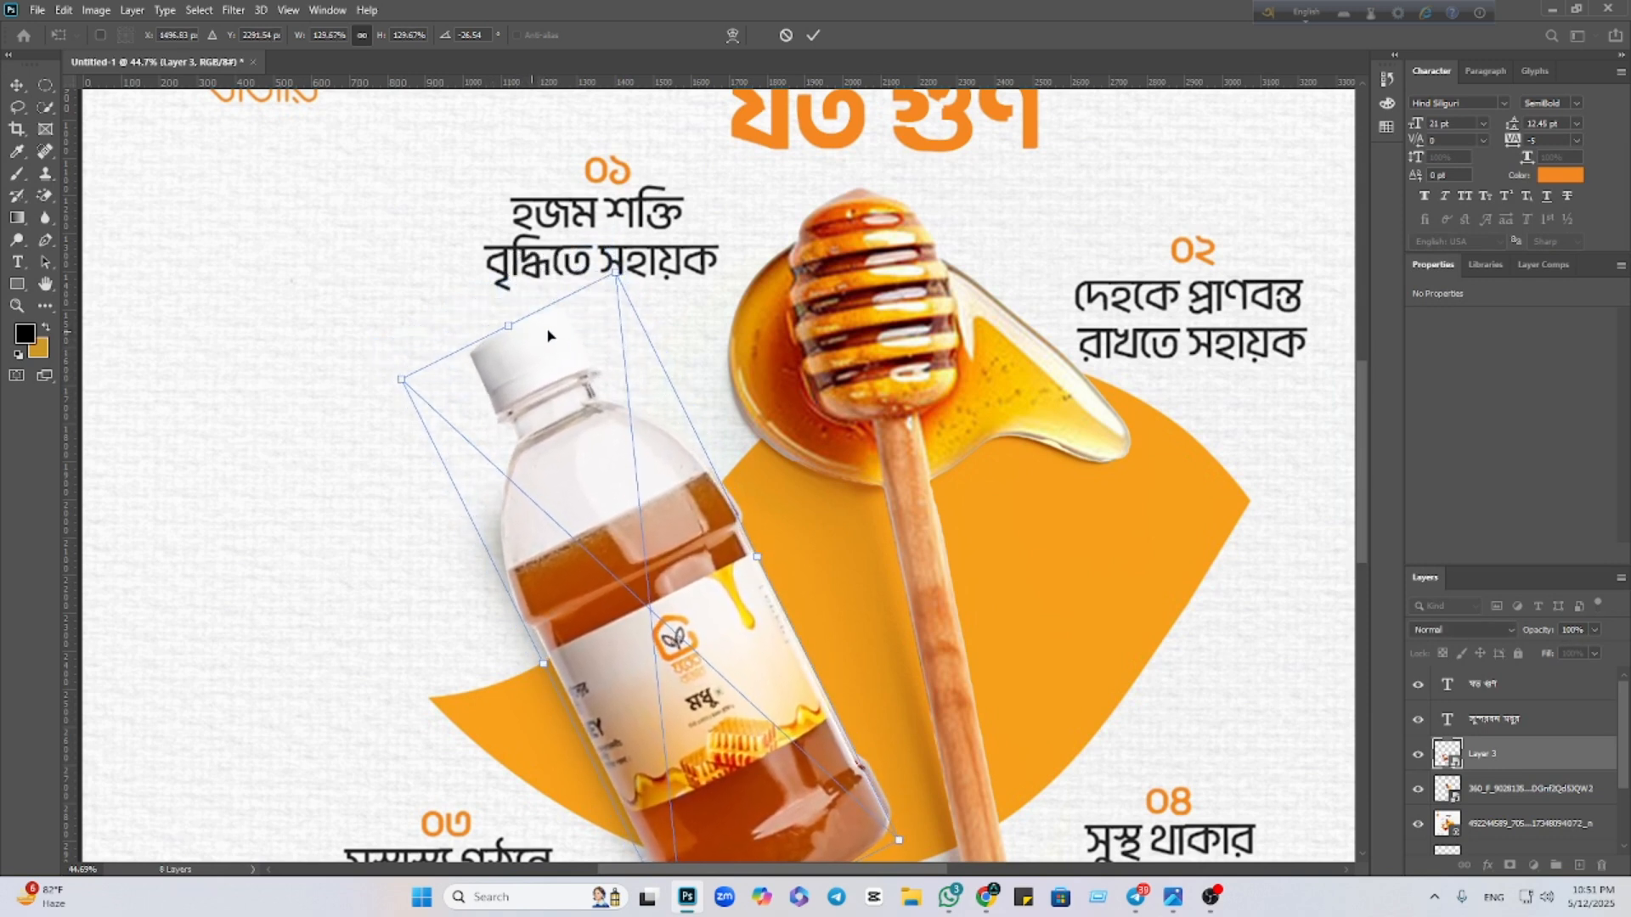
left_click(813, 35)
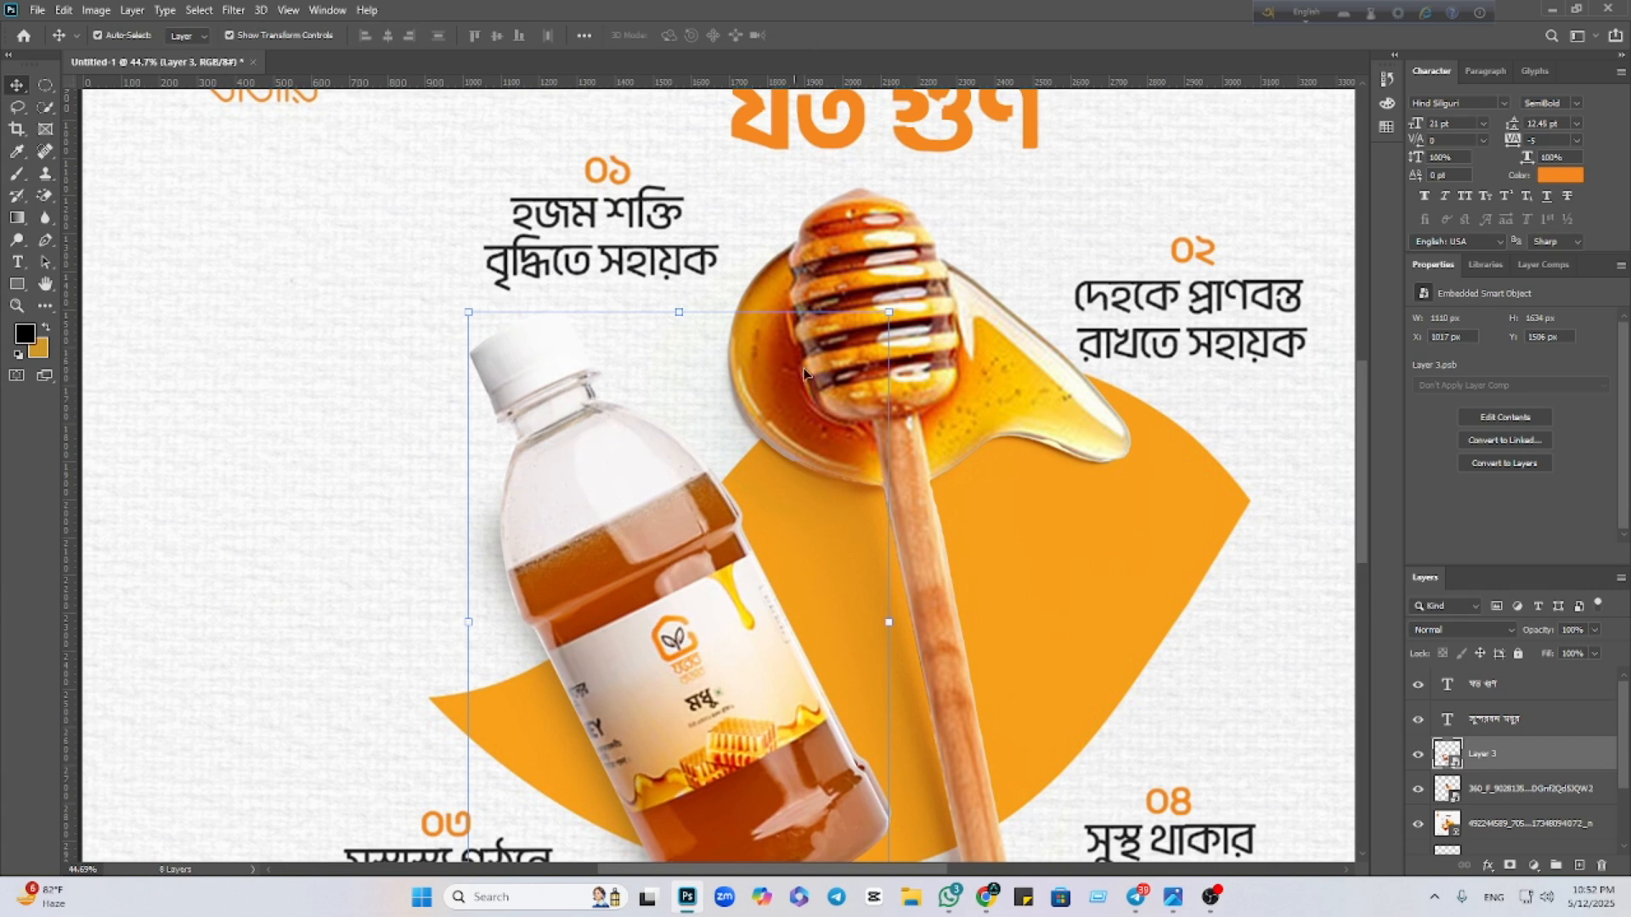
Rotate the bottle about -27.6° and start a new text layer at the canvas left
left_click_drag(903, 631, 892, 594)
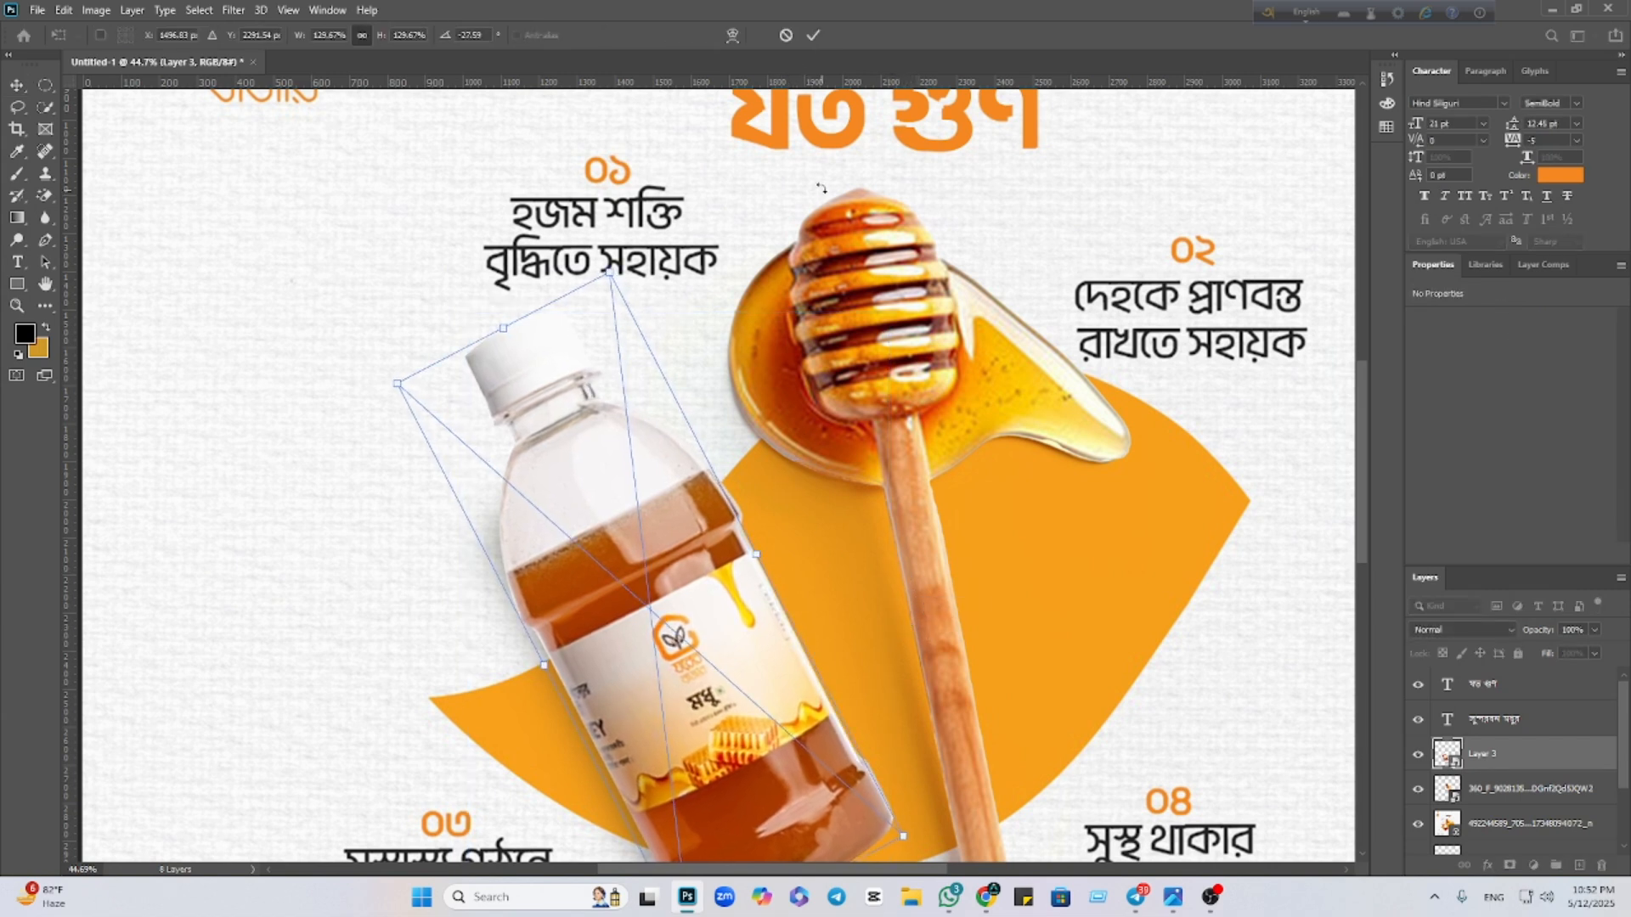
left_click(810, 34)
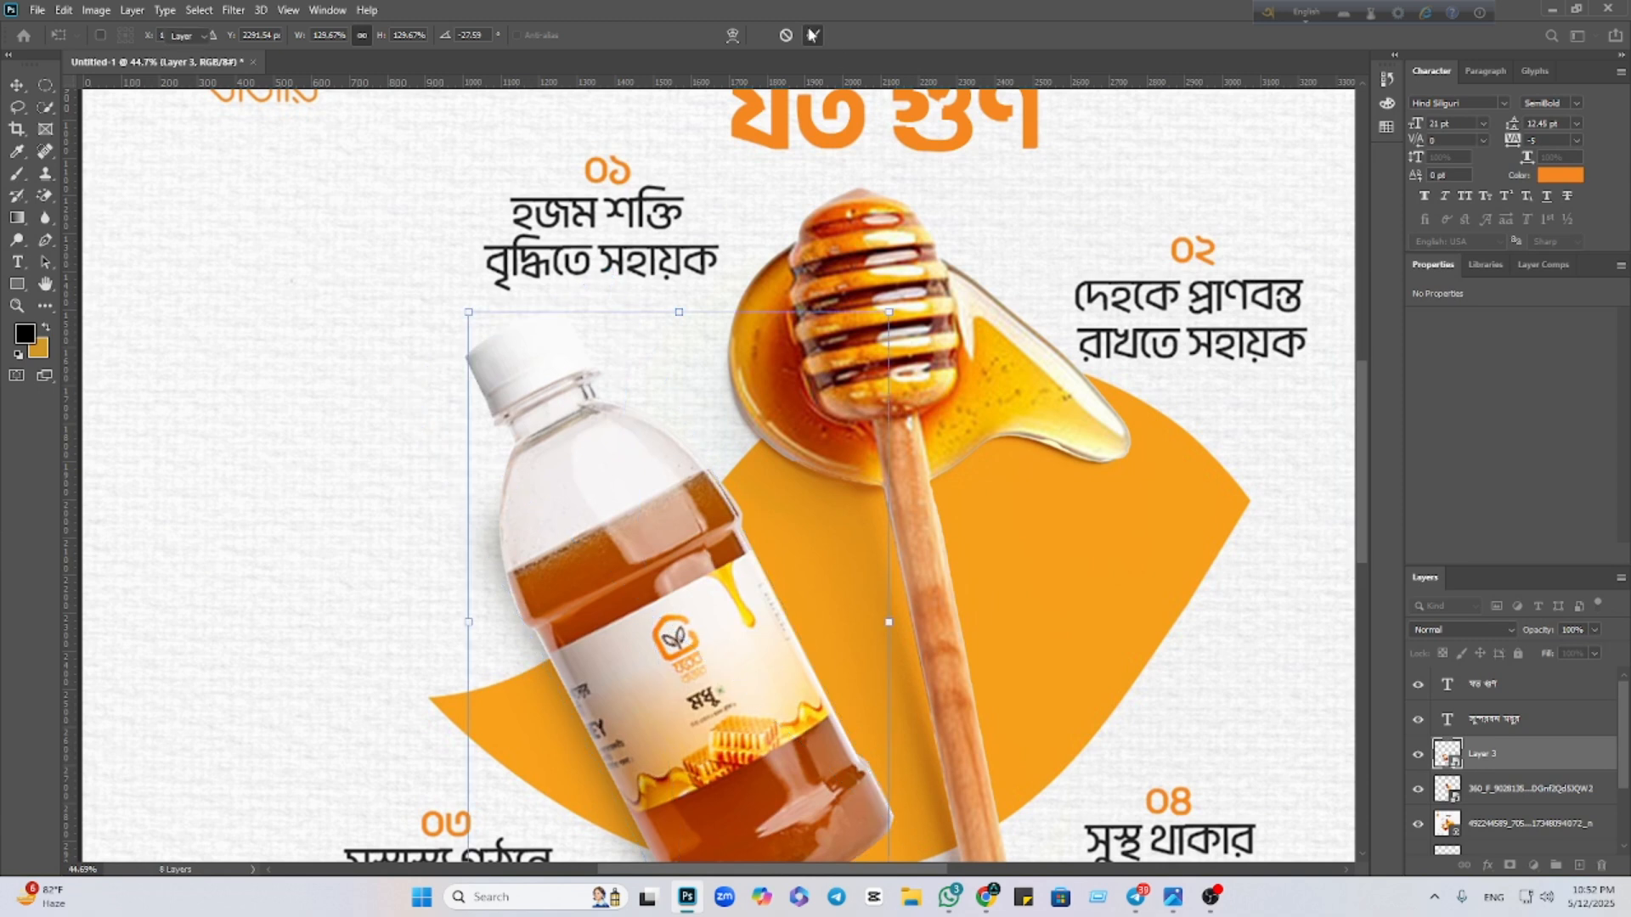
left_click(17, 261)
left_click(119, 270)
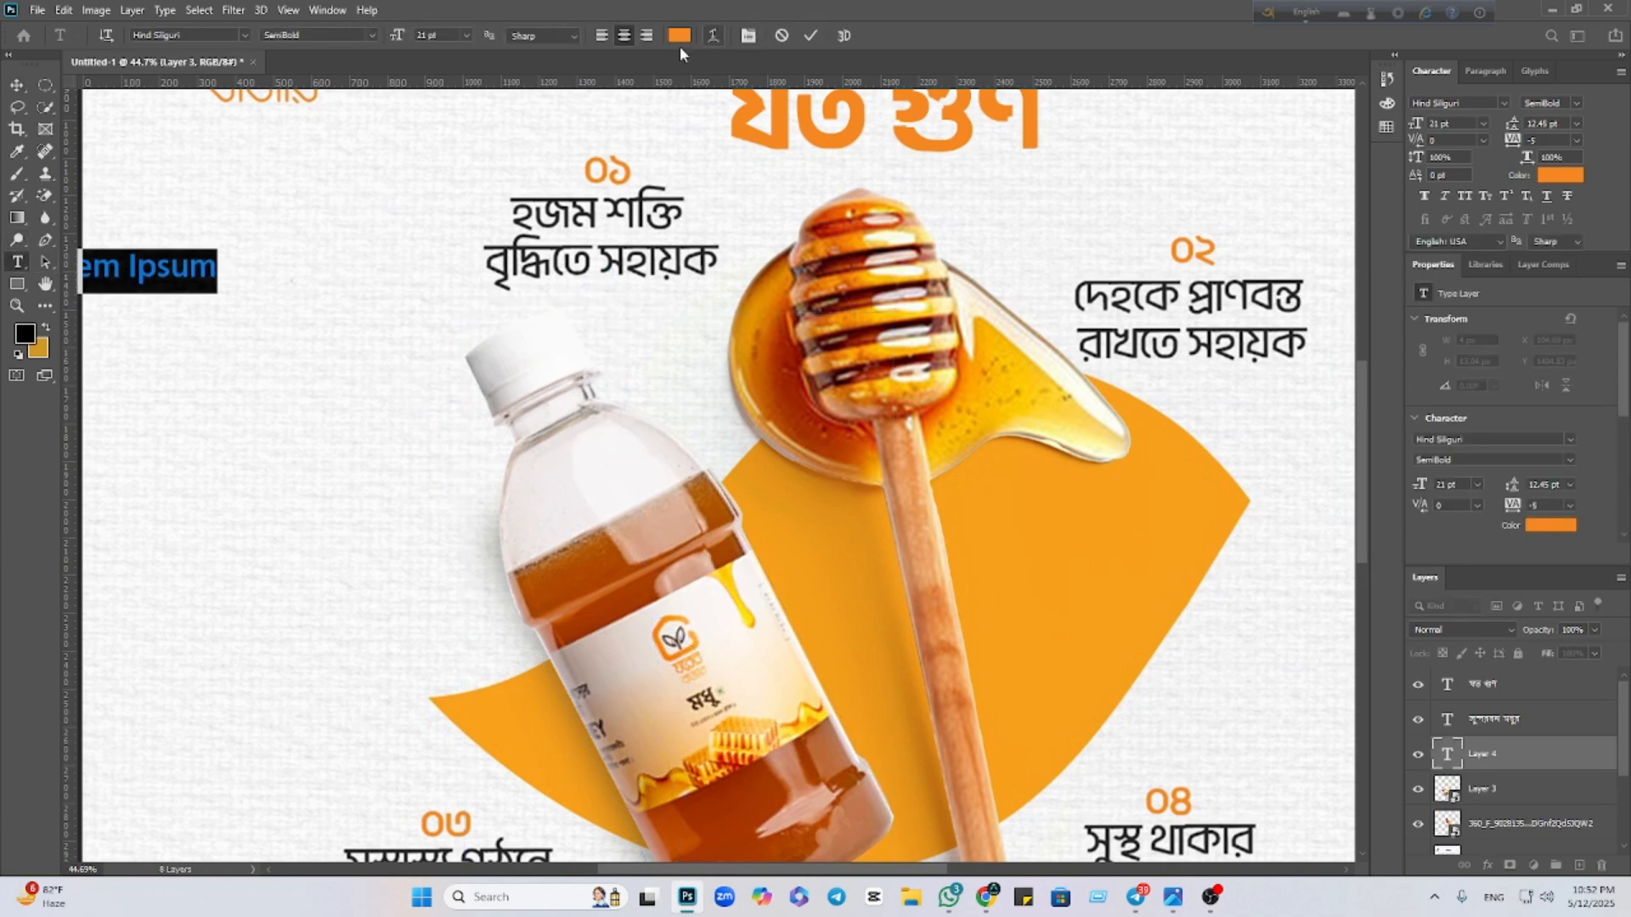
Paste the ০১ caption as black text and move it down and right
left_click(679, 35)
left_click_drag(1111, 595, 1073, 643)
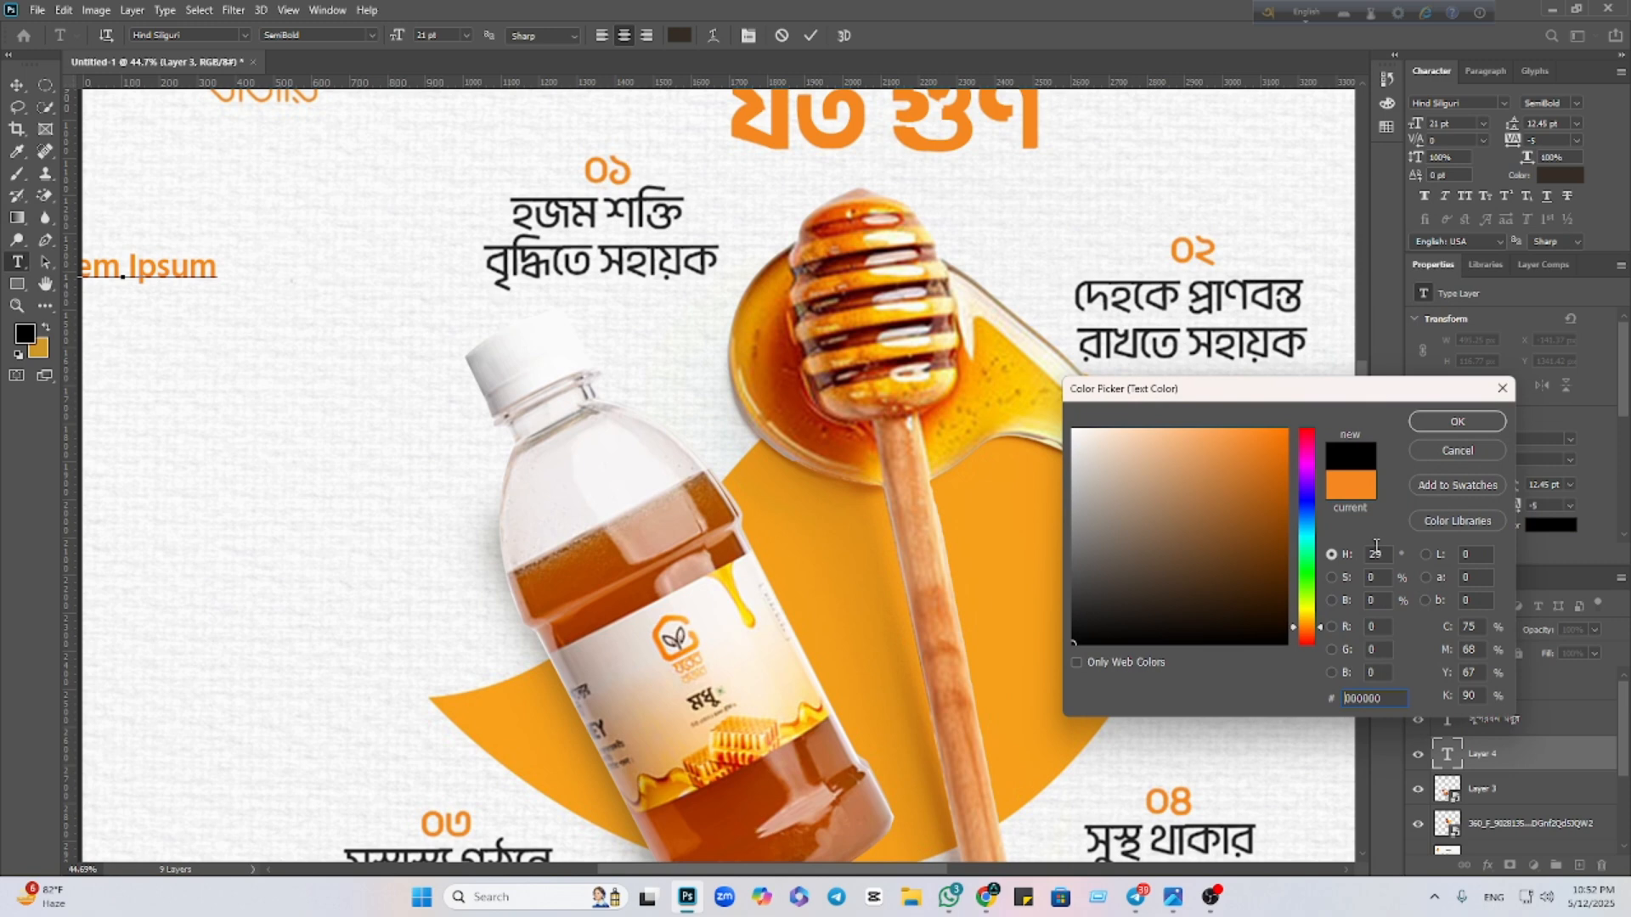
left_click(1477, 430)
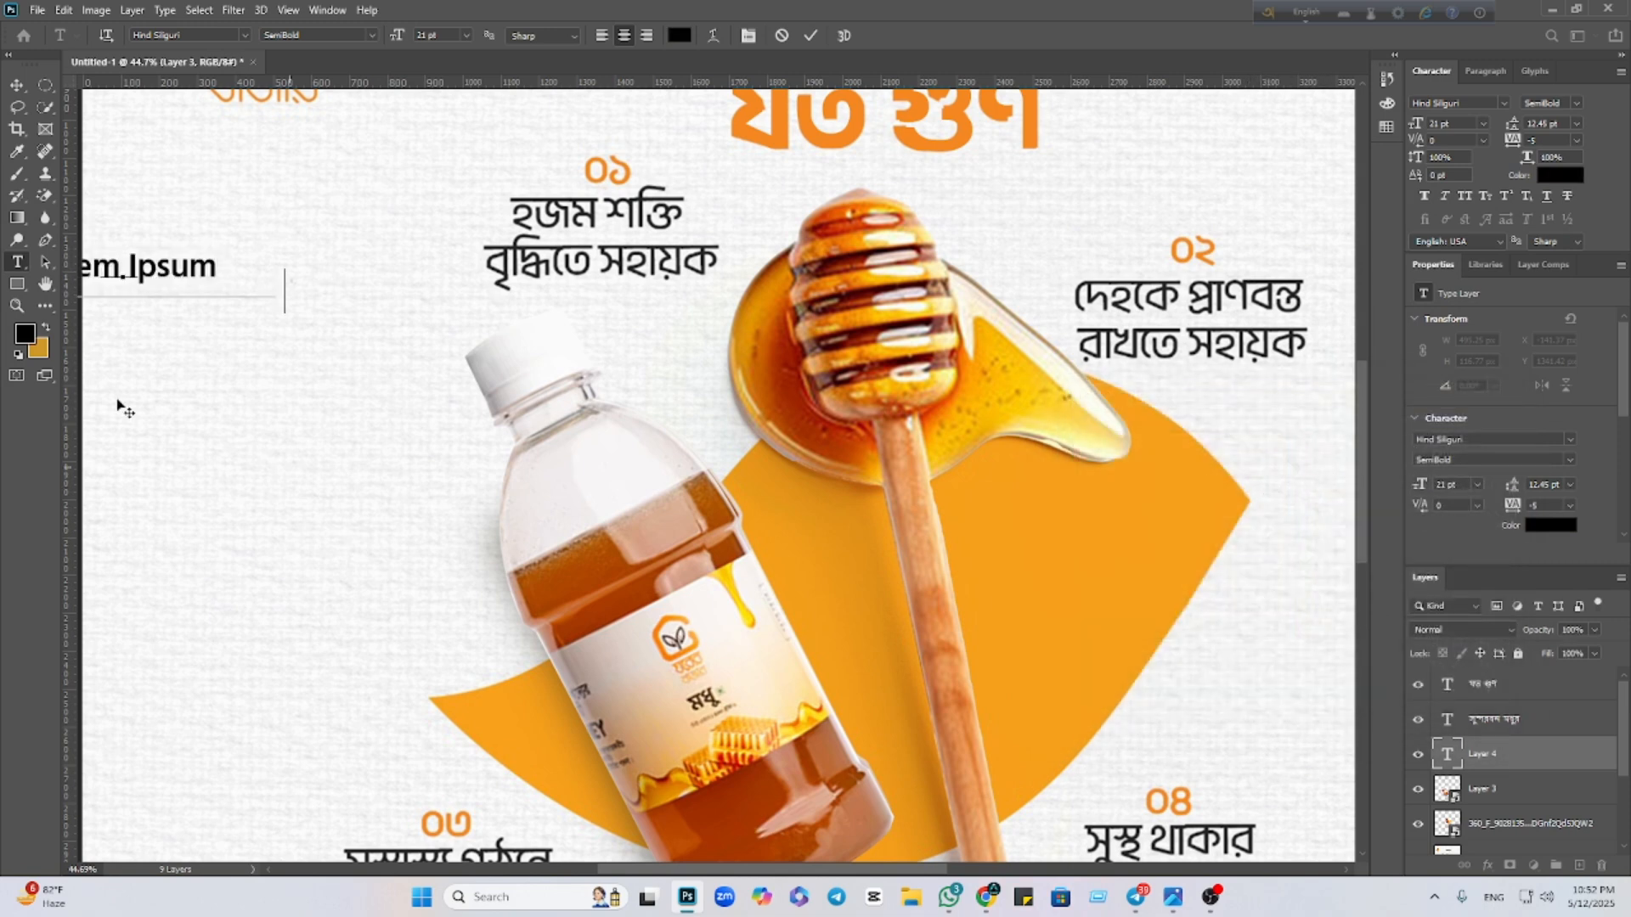
key("ctrl+v")
left_click(16, 85)
left_click_drag(157, 291, 327, 371)
Break the caption into two lines before বৃদ্ধিতে and make the ০১ number bolder
double_click(276, 372)
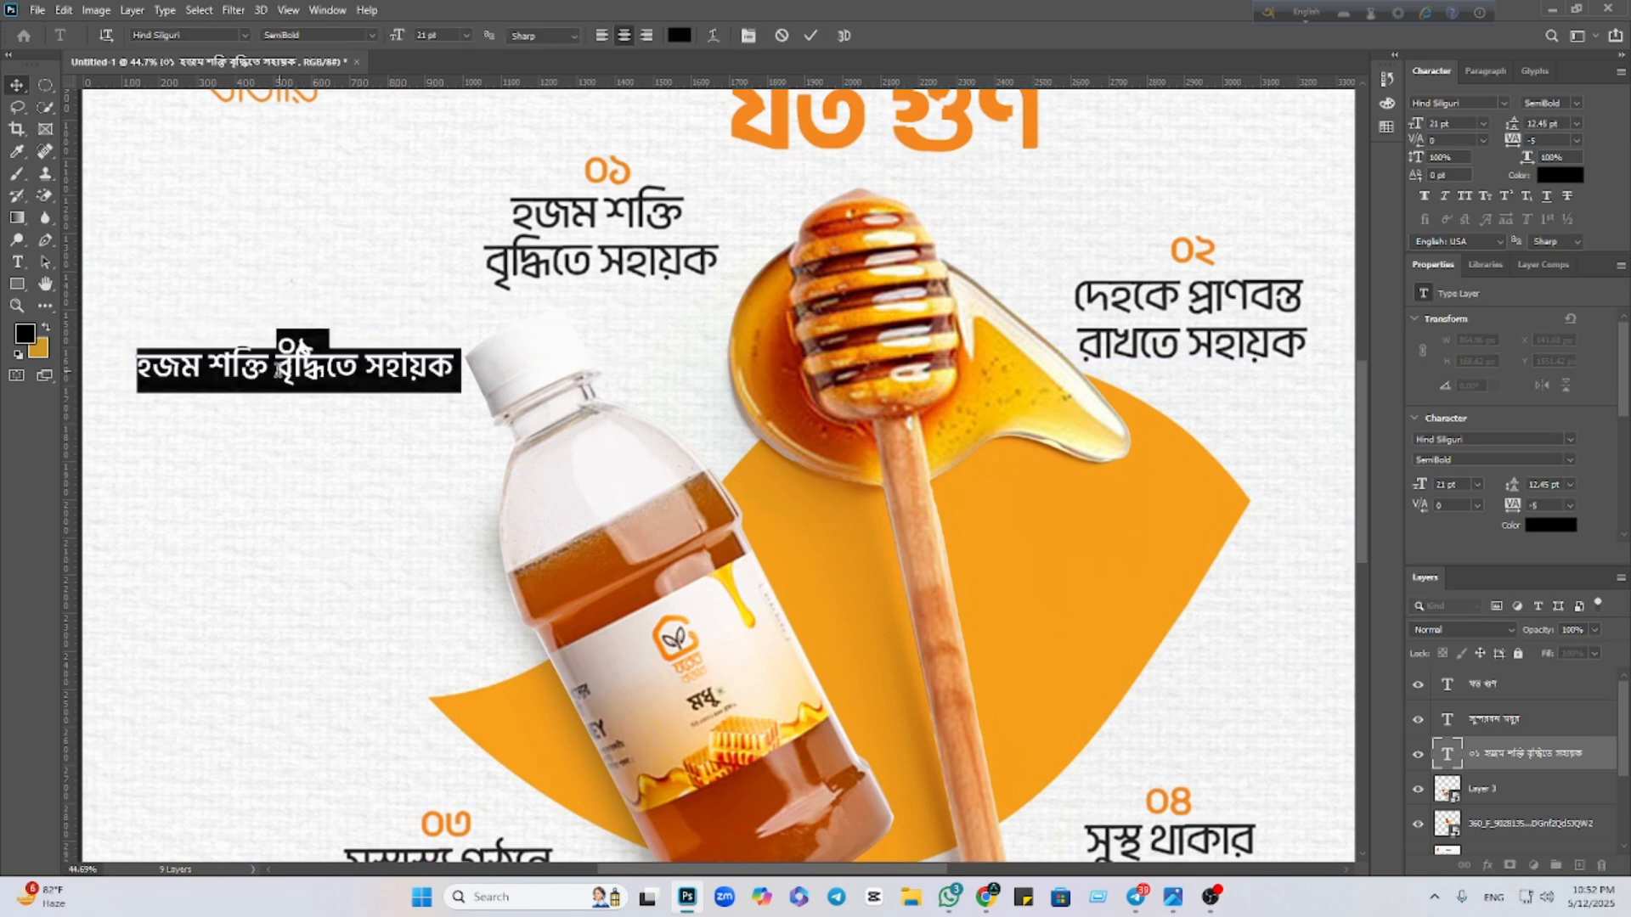
key("Return")
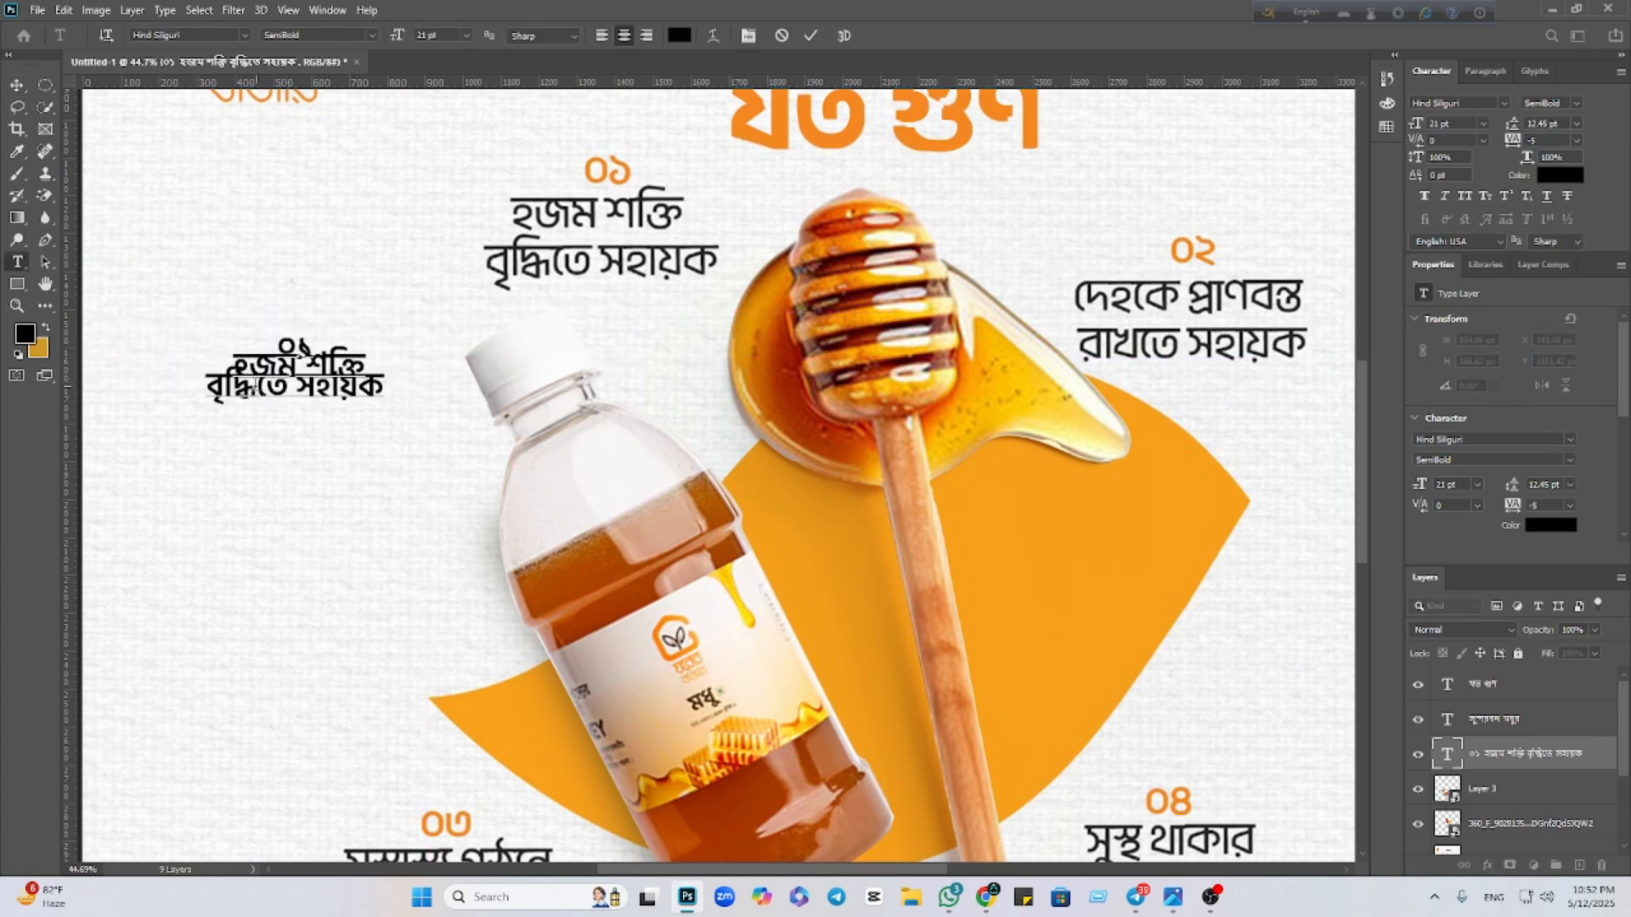
left_click(16, 85)
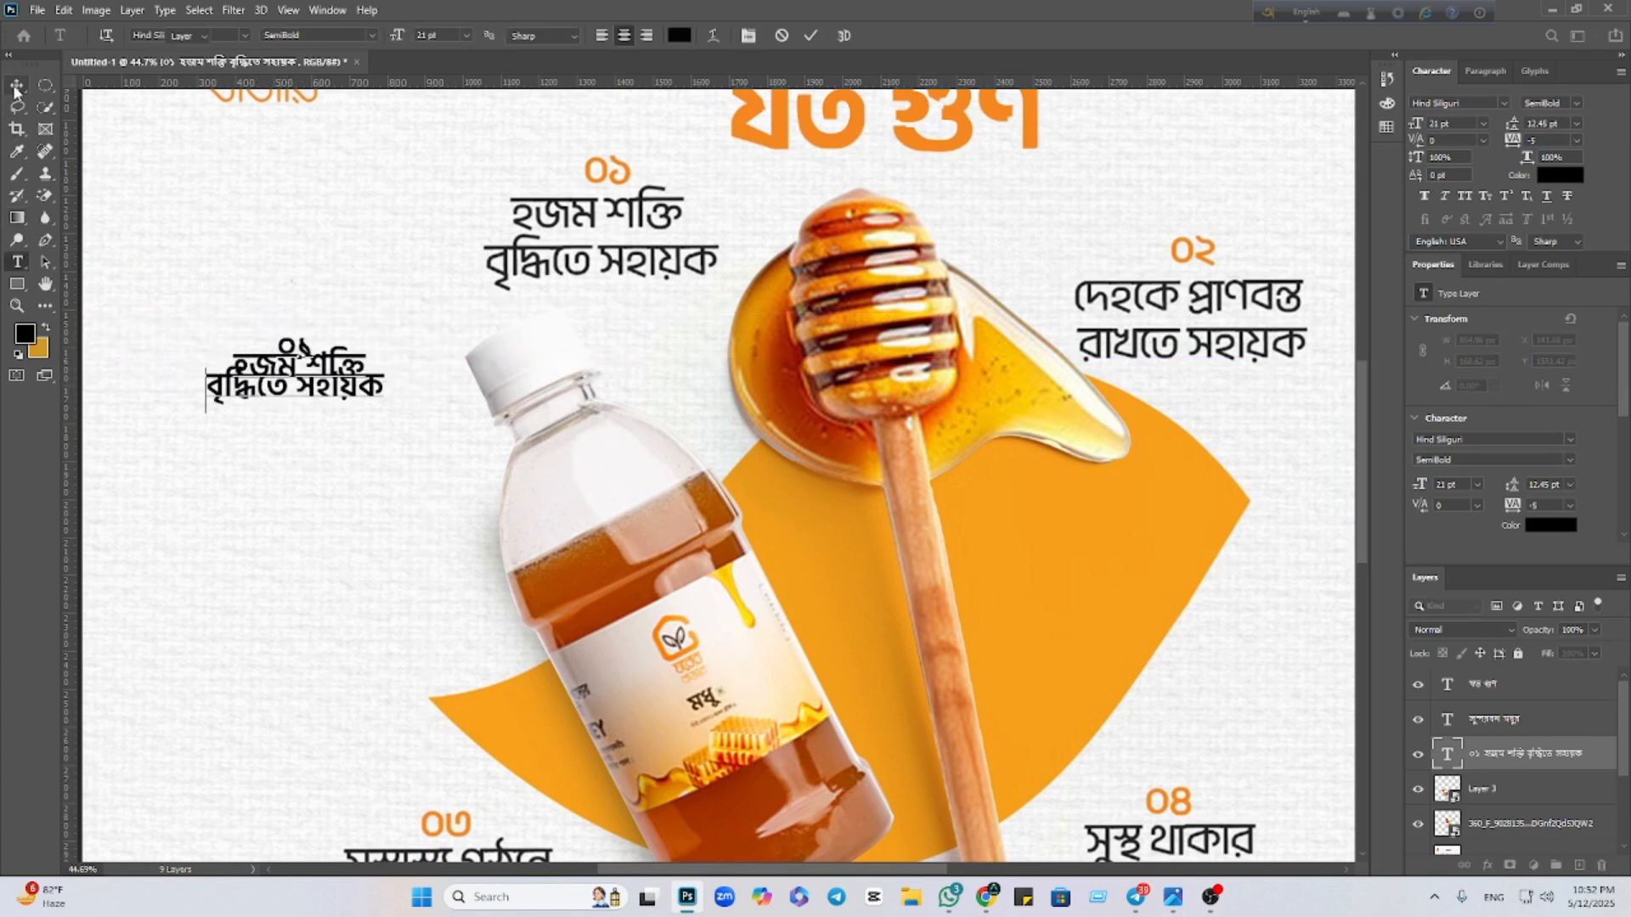
double_click(277, 372)
double_click(298, 344)
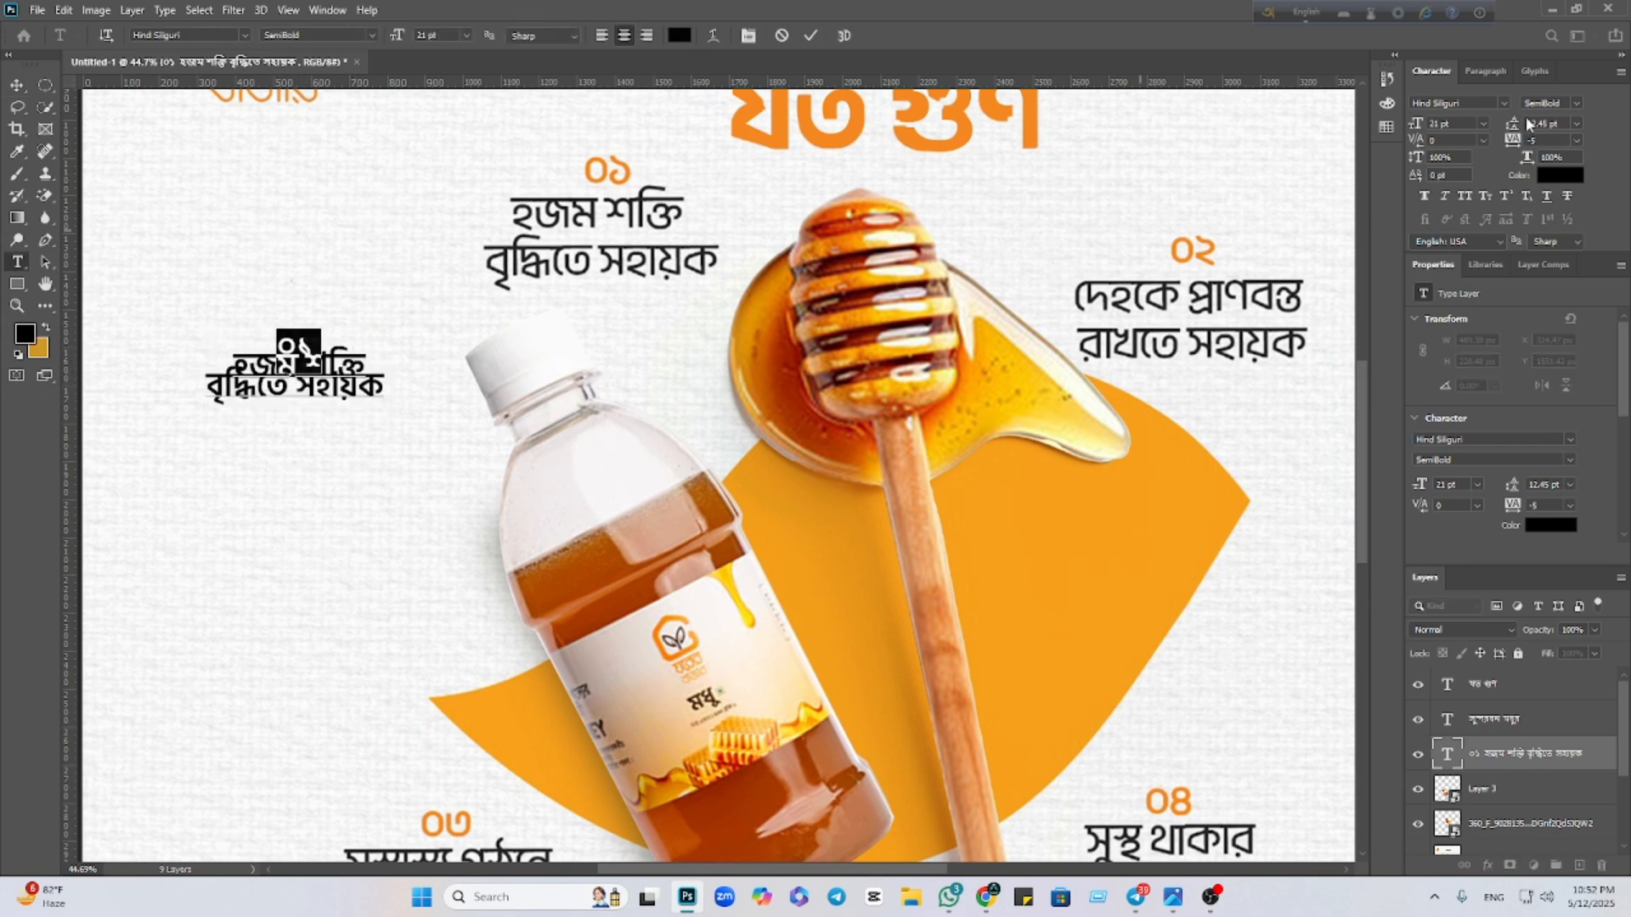
left_click(1577, 124)
left_click(1577, 123)
left_click(1577, 104)
left_click(24, 85)
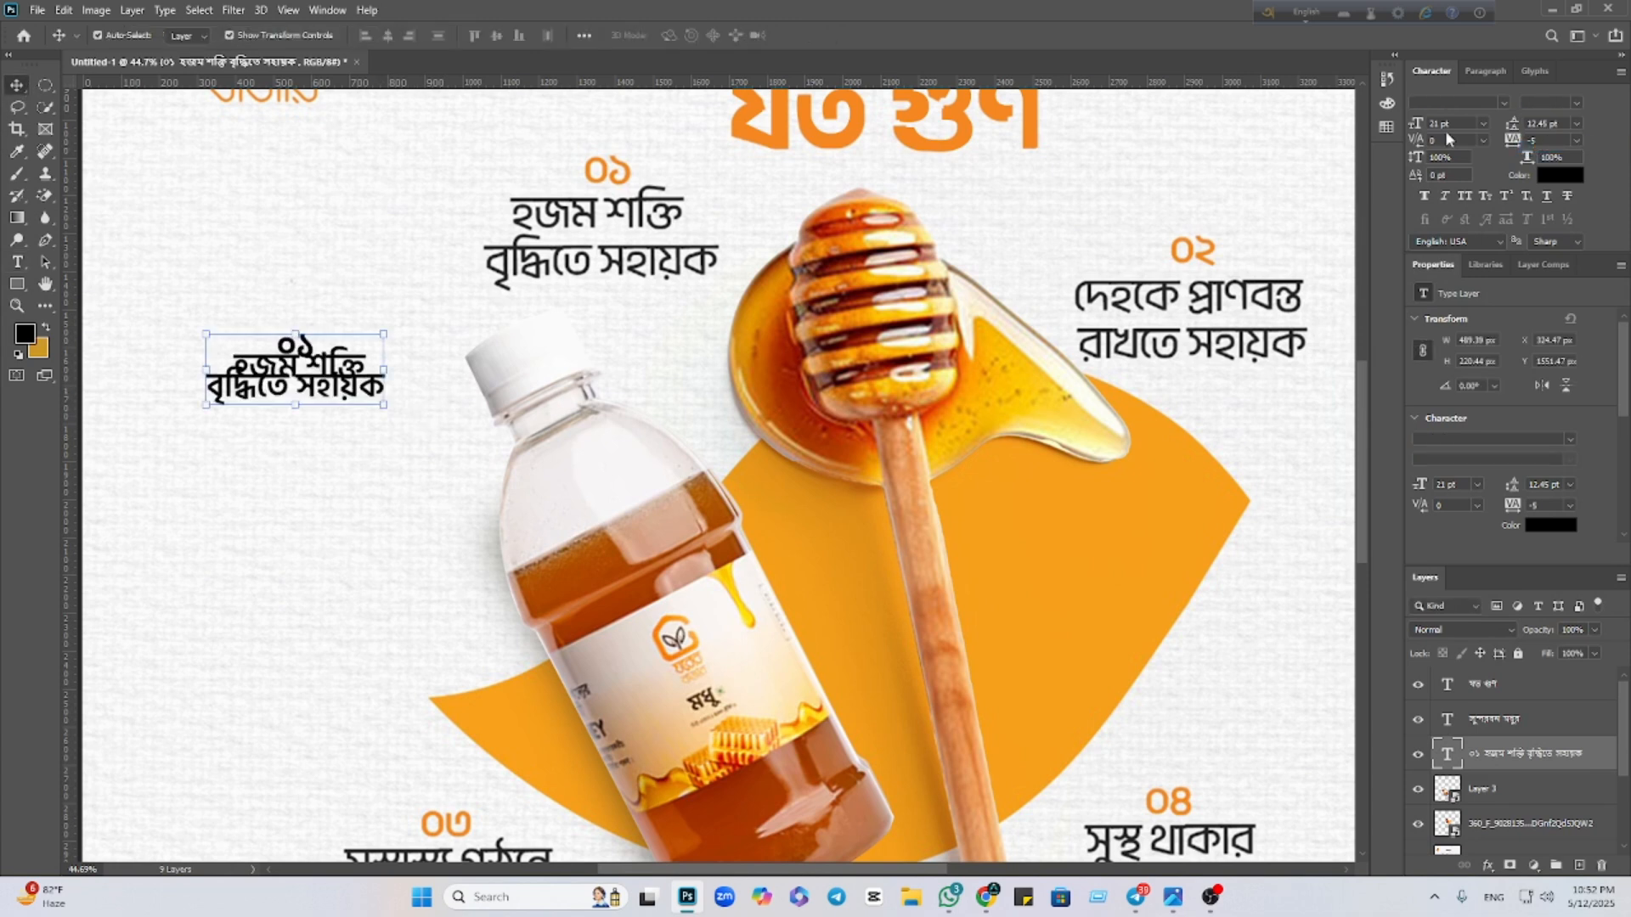
Place and narrow the caption over the 01 spot, settling its leading at 26.77 pt
left_click_drag(1513, 129, 1516, 134)
left_click_drag(293, 377, 607, 293)
left_click_drag(740, 228, 728, 229)
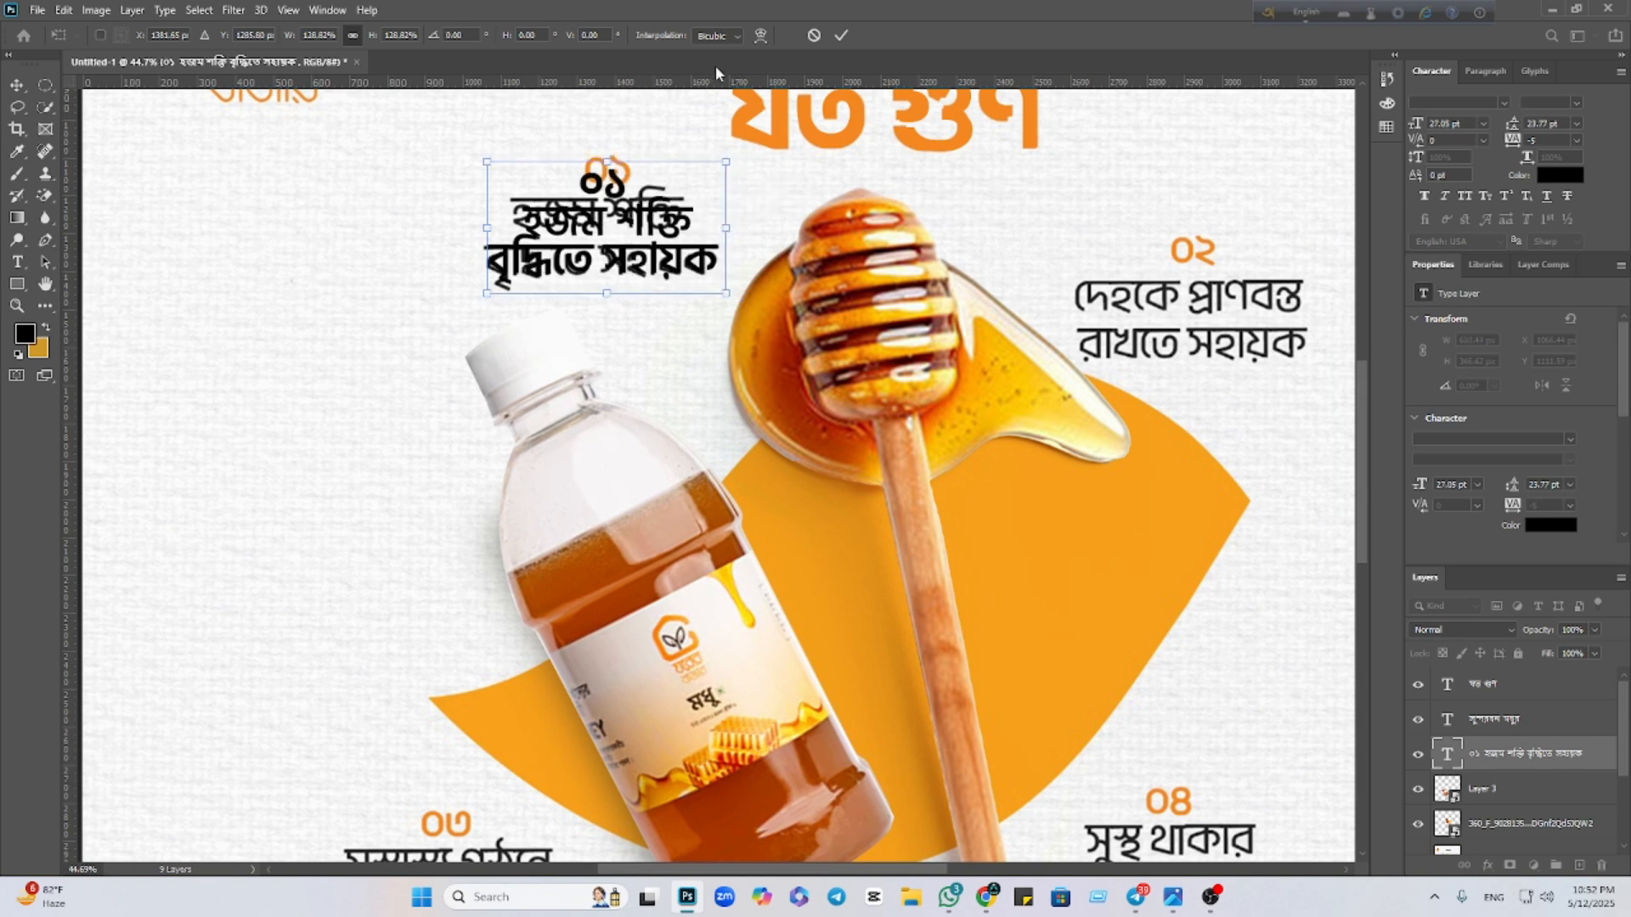
left_click(839, 37)
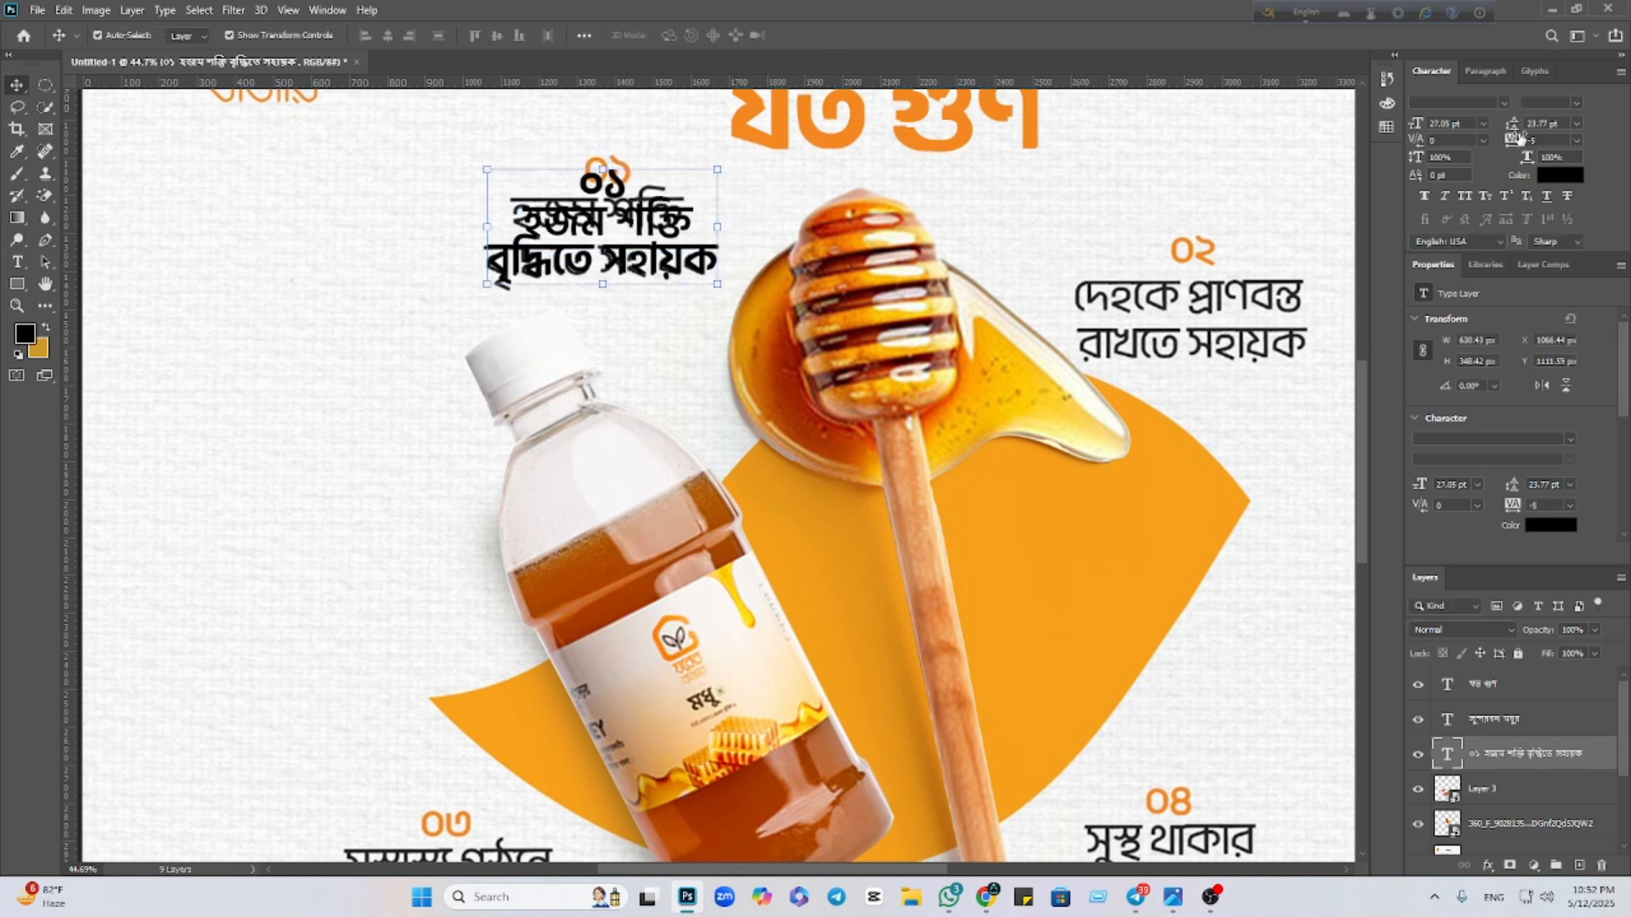
left_click_drag(1511, 127, 1522, 127)
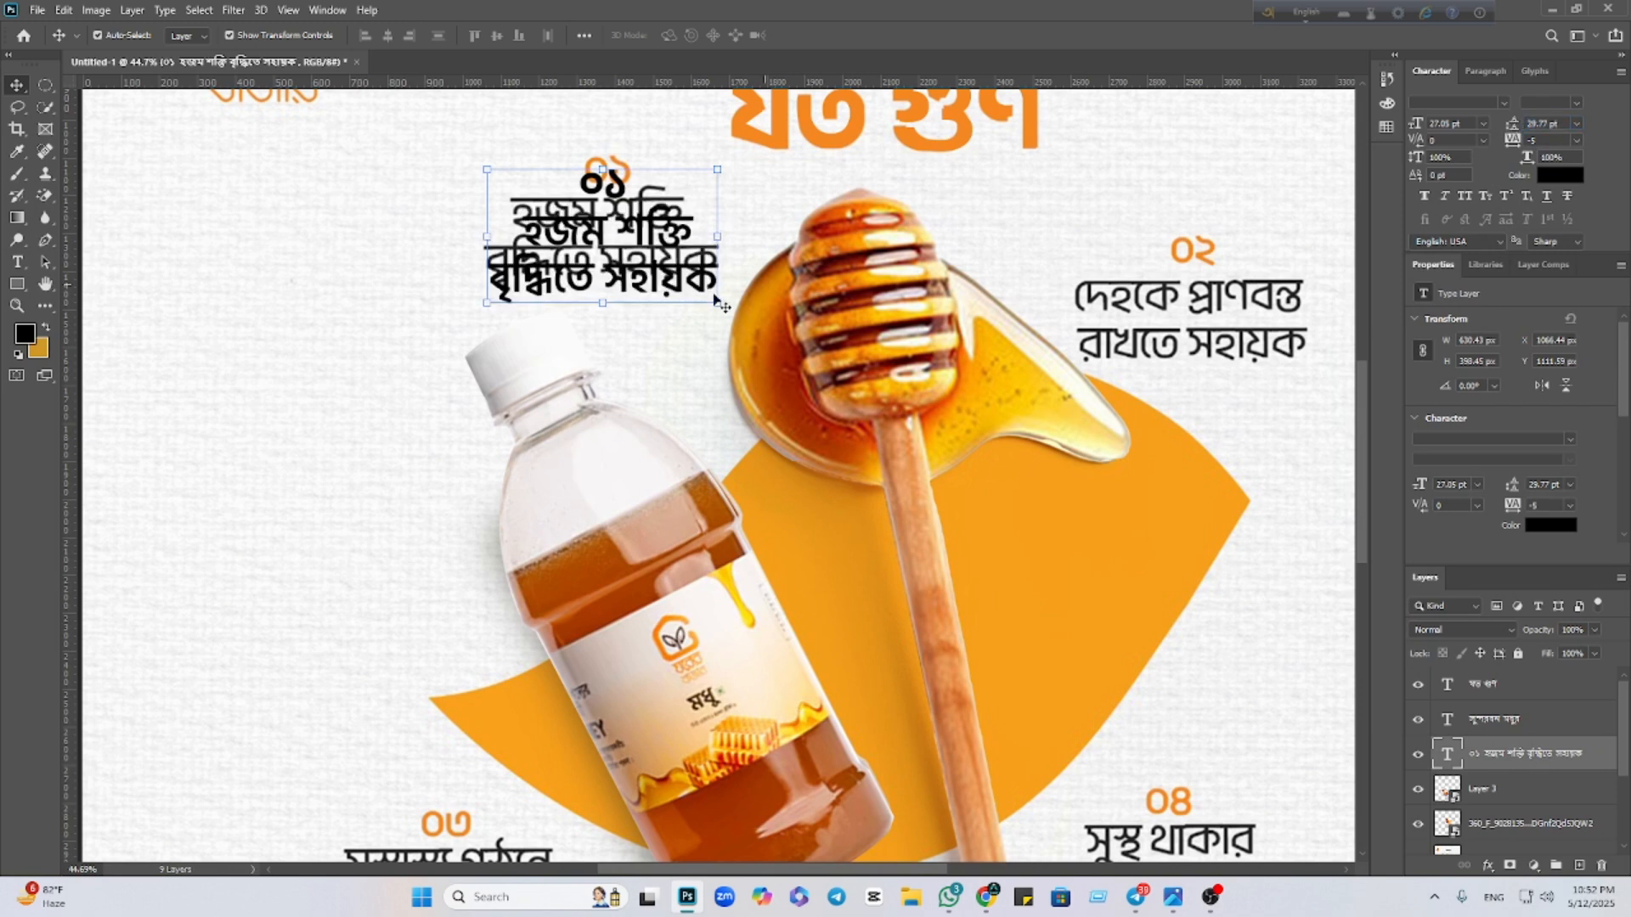
left_click_drag(631, 277, 638, 263)
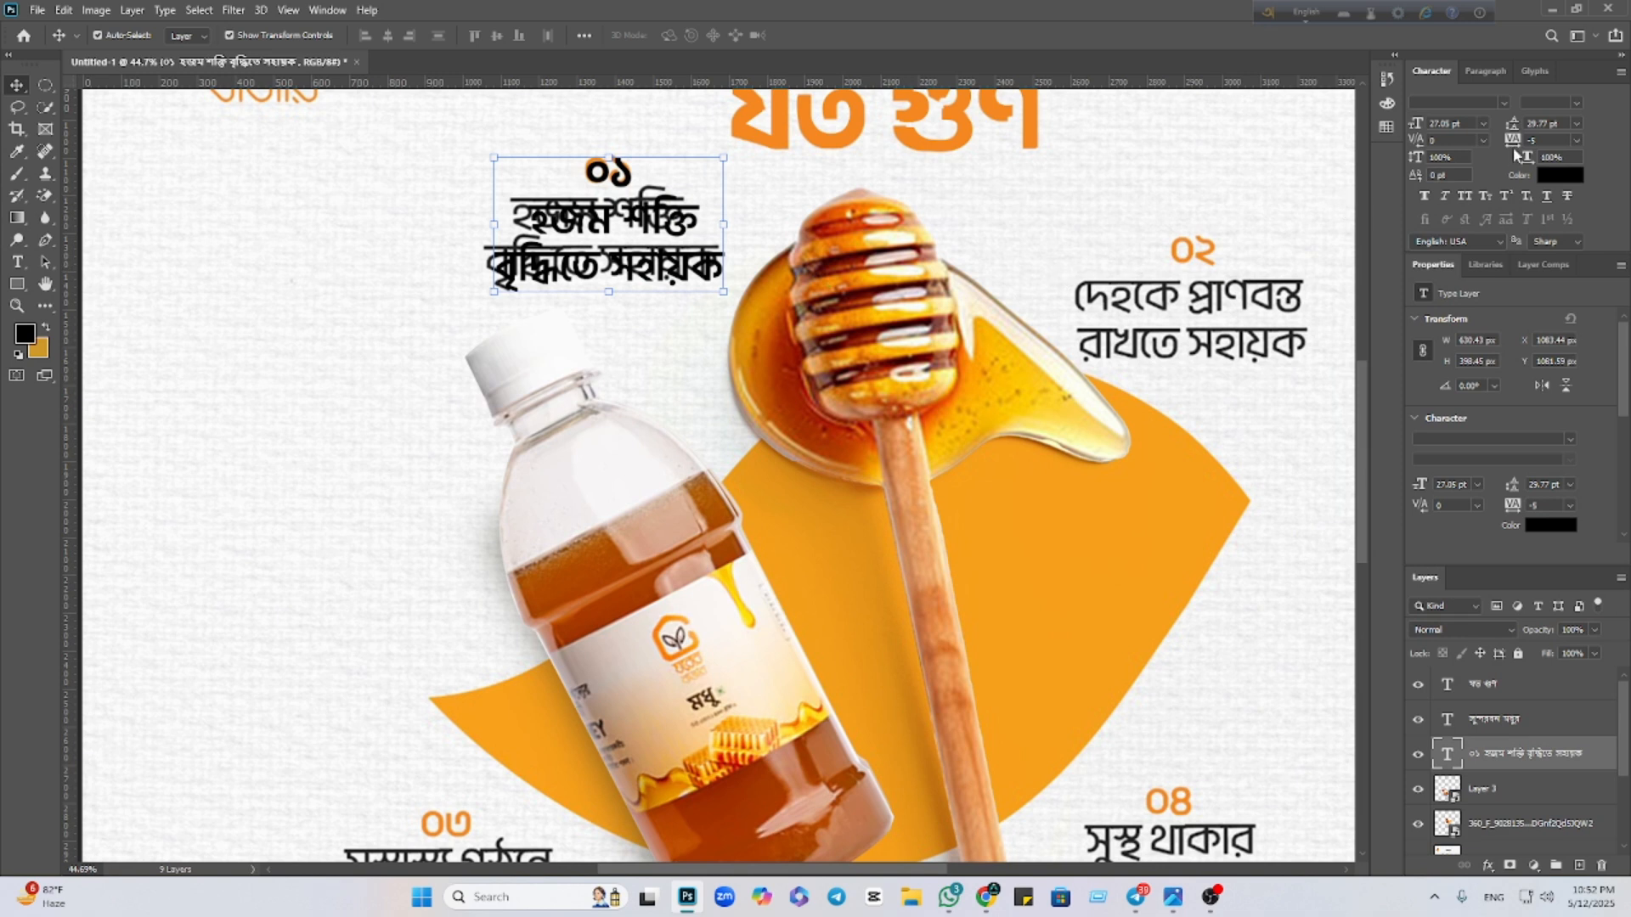
left_click_drag(1516, 126, 1509, 126)
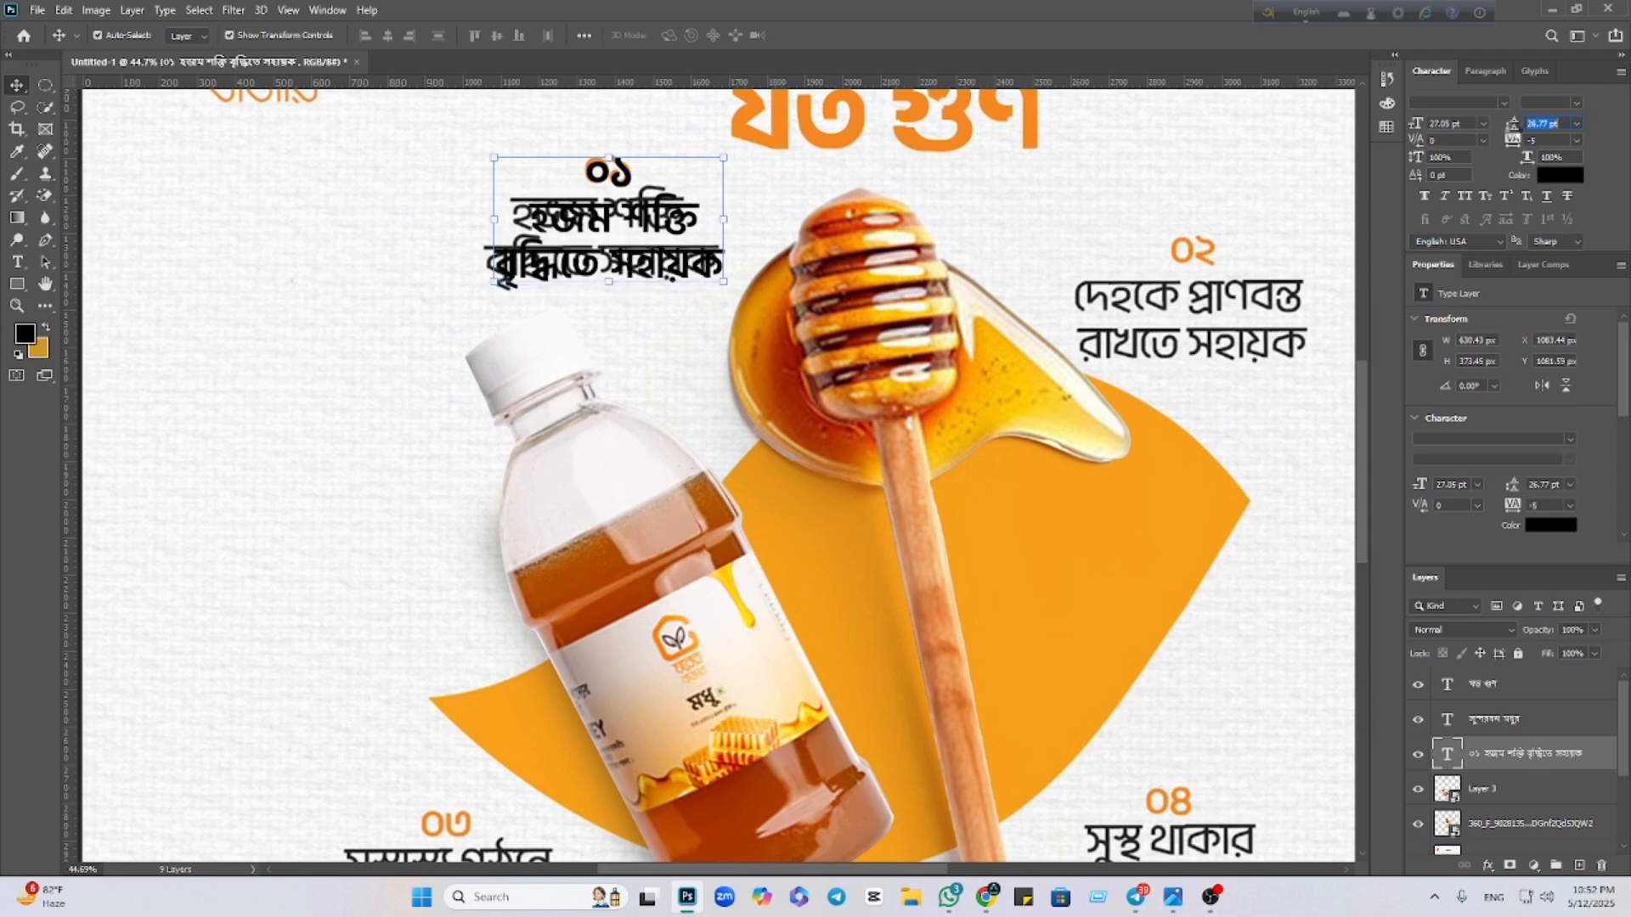
Colour the ০১ number orange f78720, sampled from the headline
left_click(339, 283)
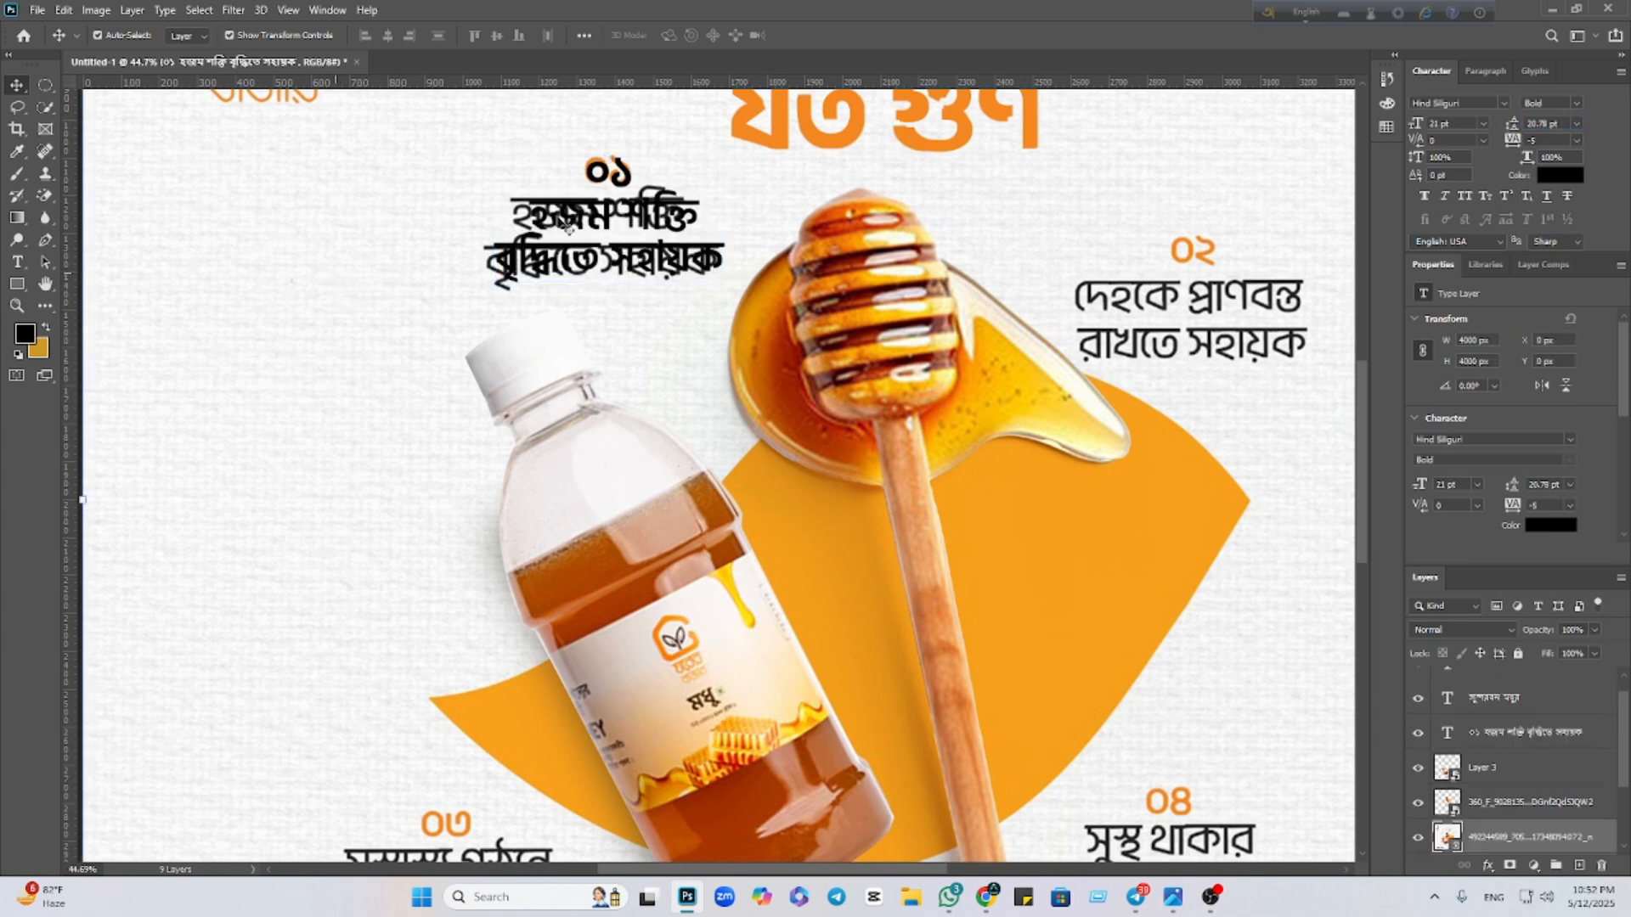
double_click(593, 172)
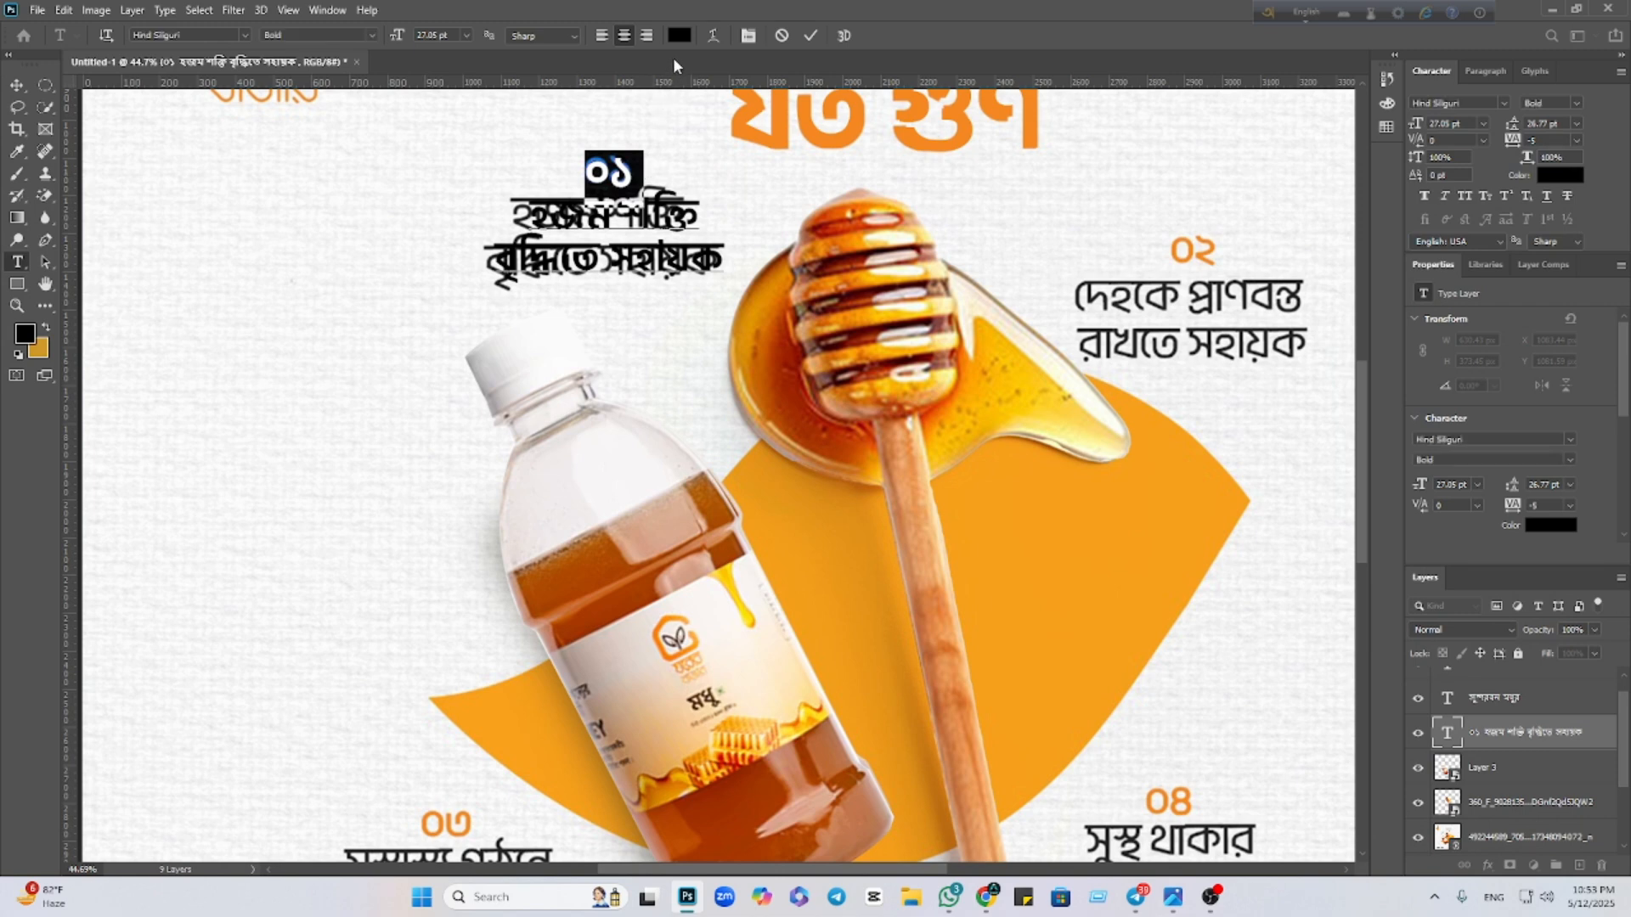
left_click(679, 35)
left_click(789, 120)
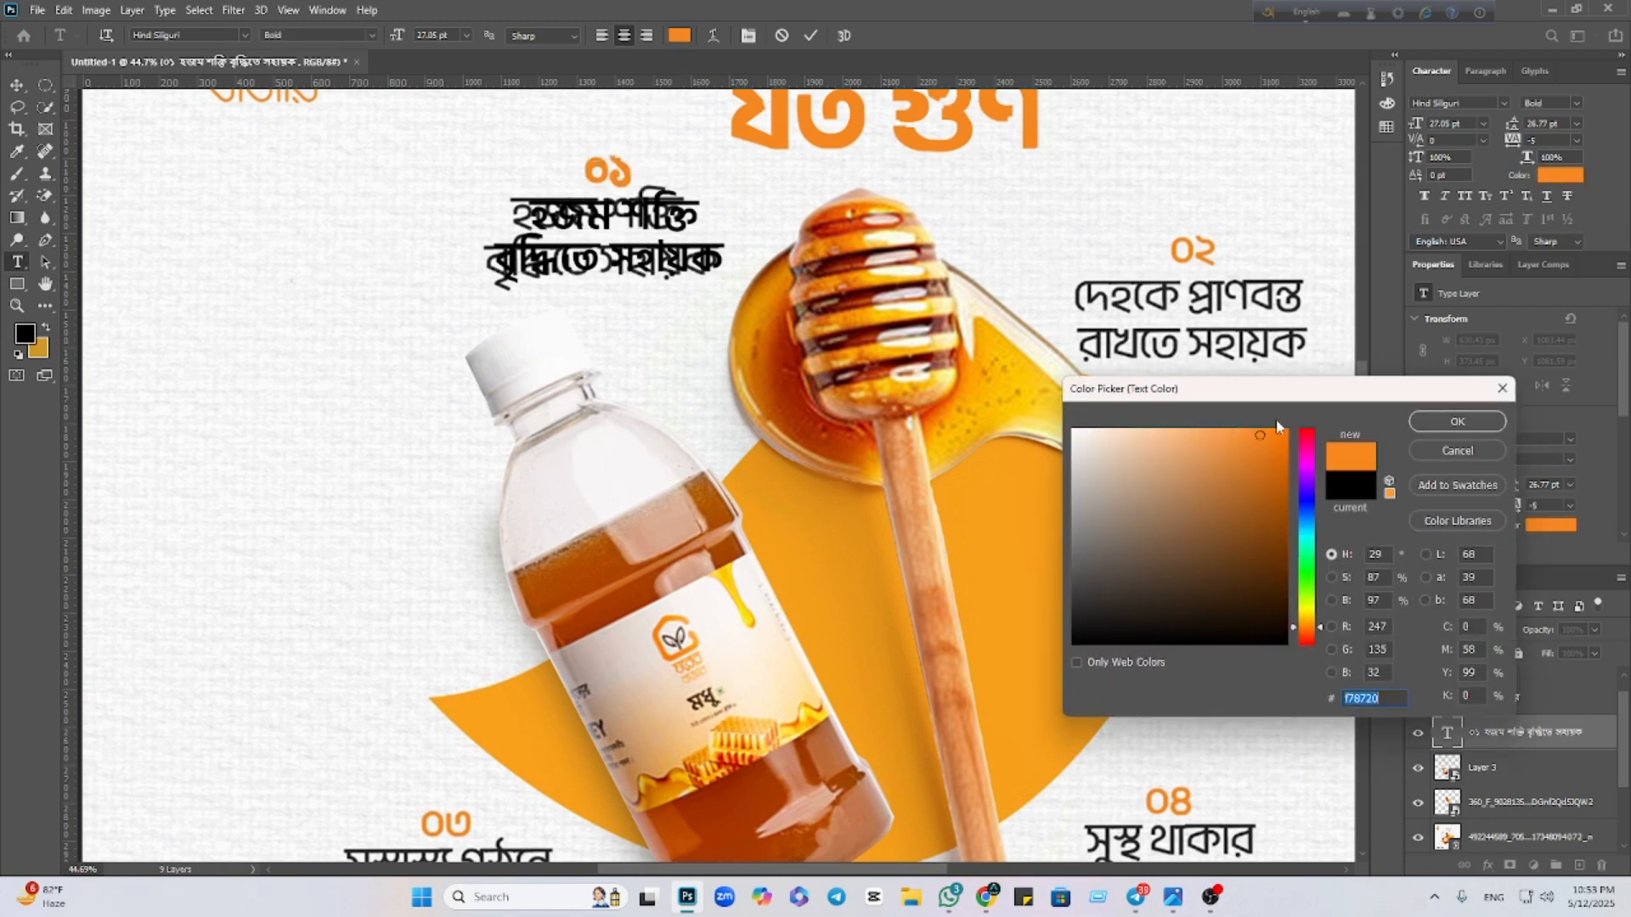
left_click(1425, 421)
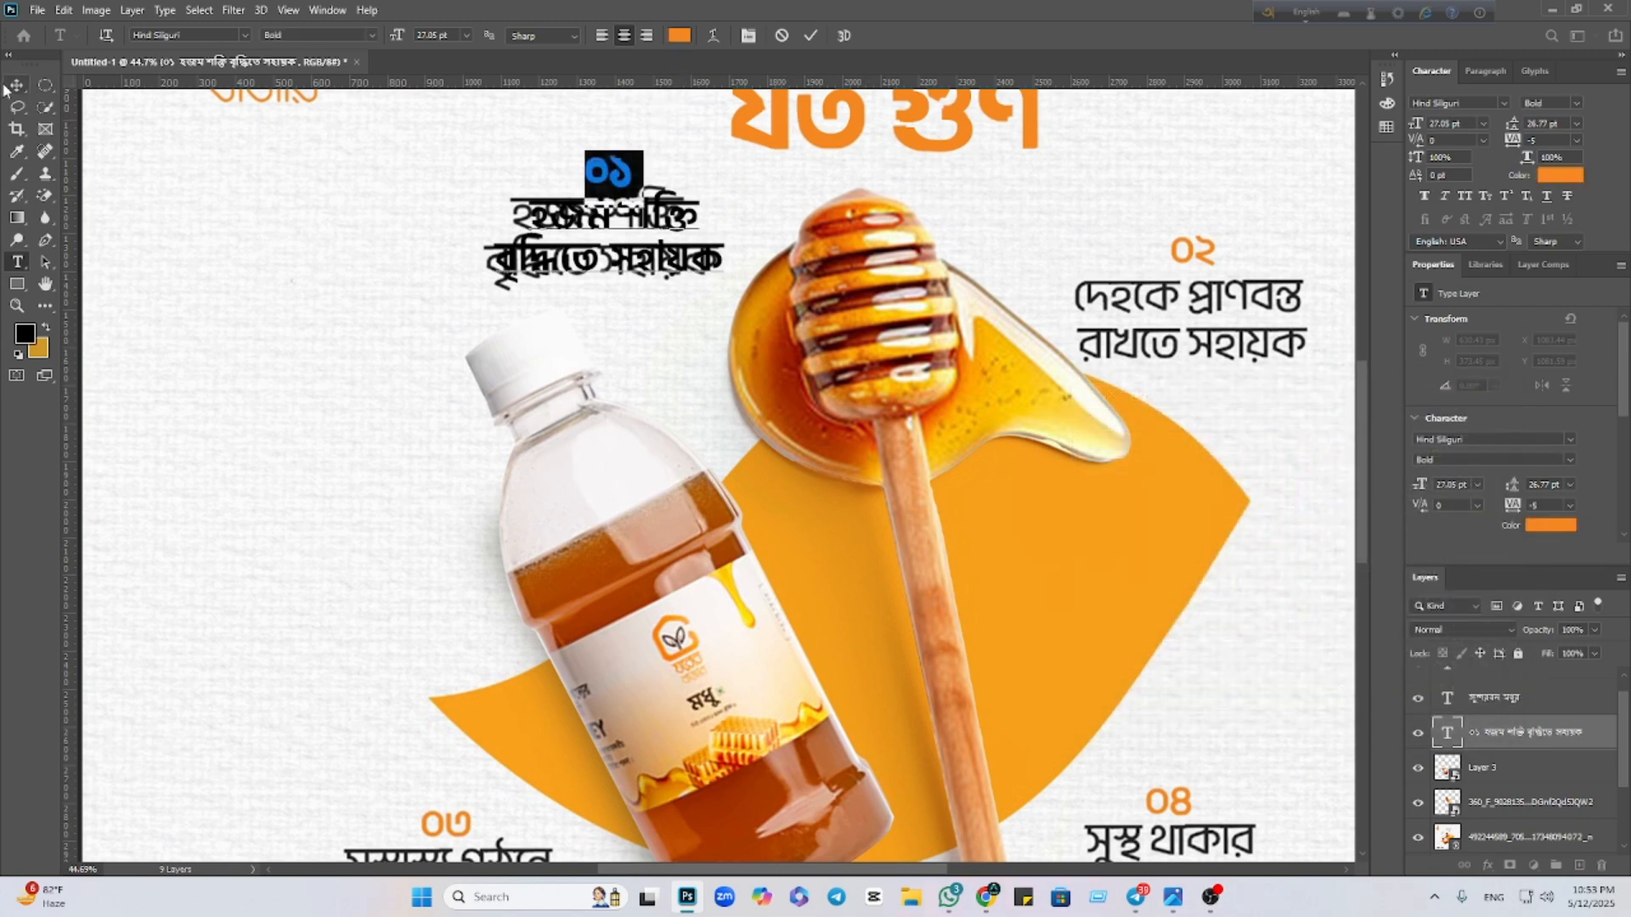
left_click(12, 87)
Alt-drag a copy of the ০১ caption onto the ০২ spot and select its text
left_click(516, 683)
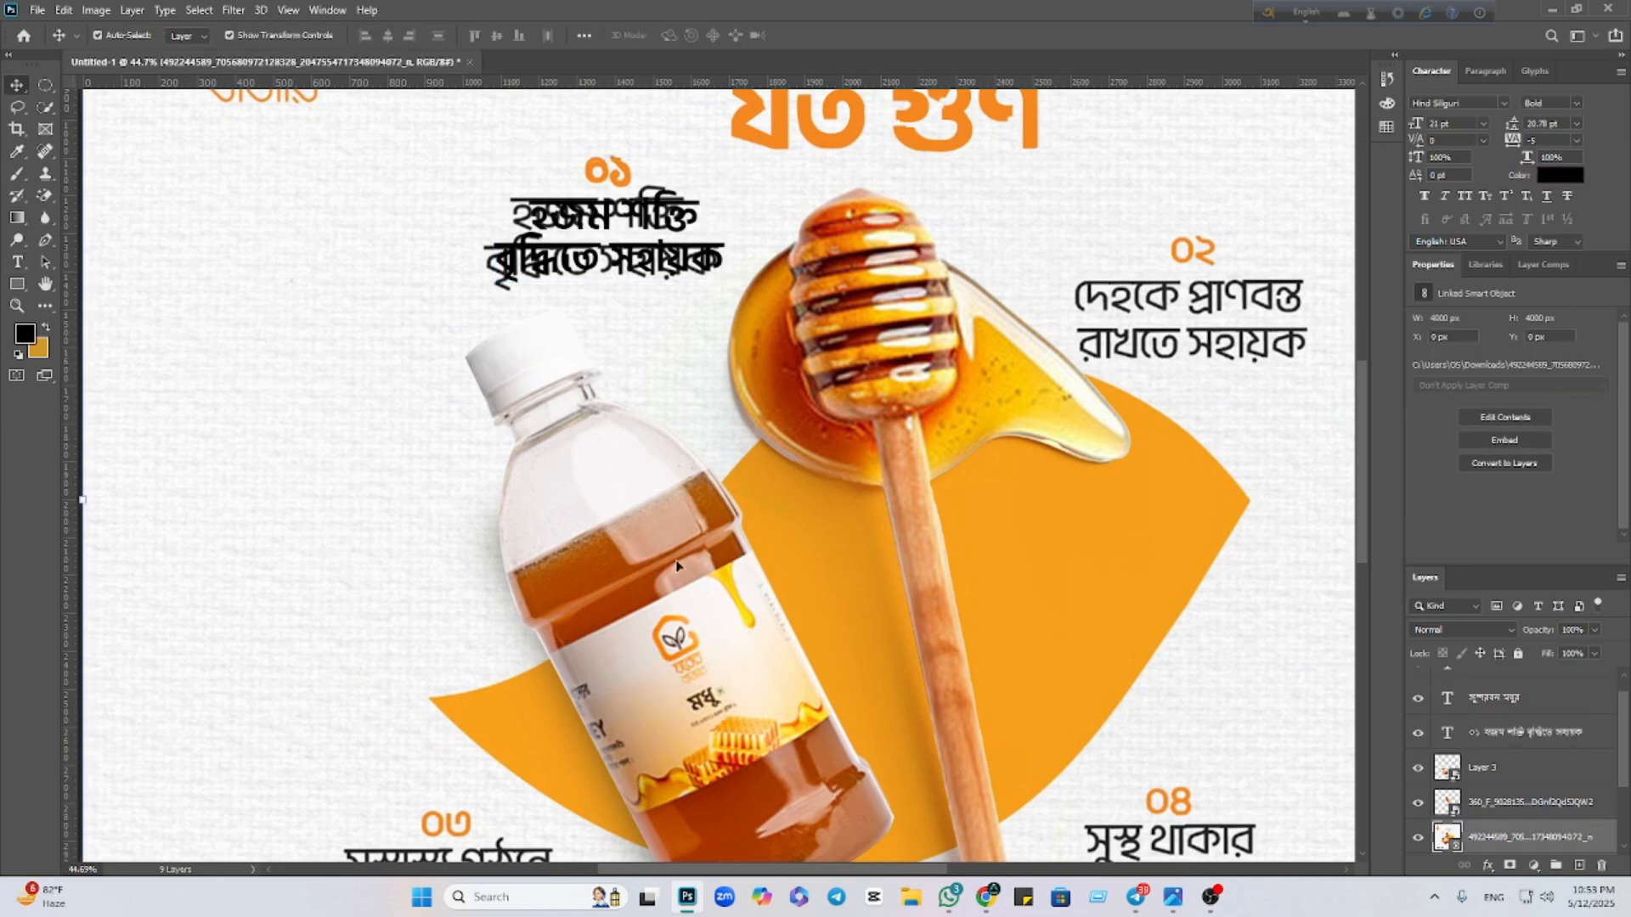
left_click_drag(576, 268, 1142, 337)
key("Return")
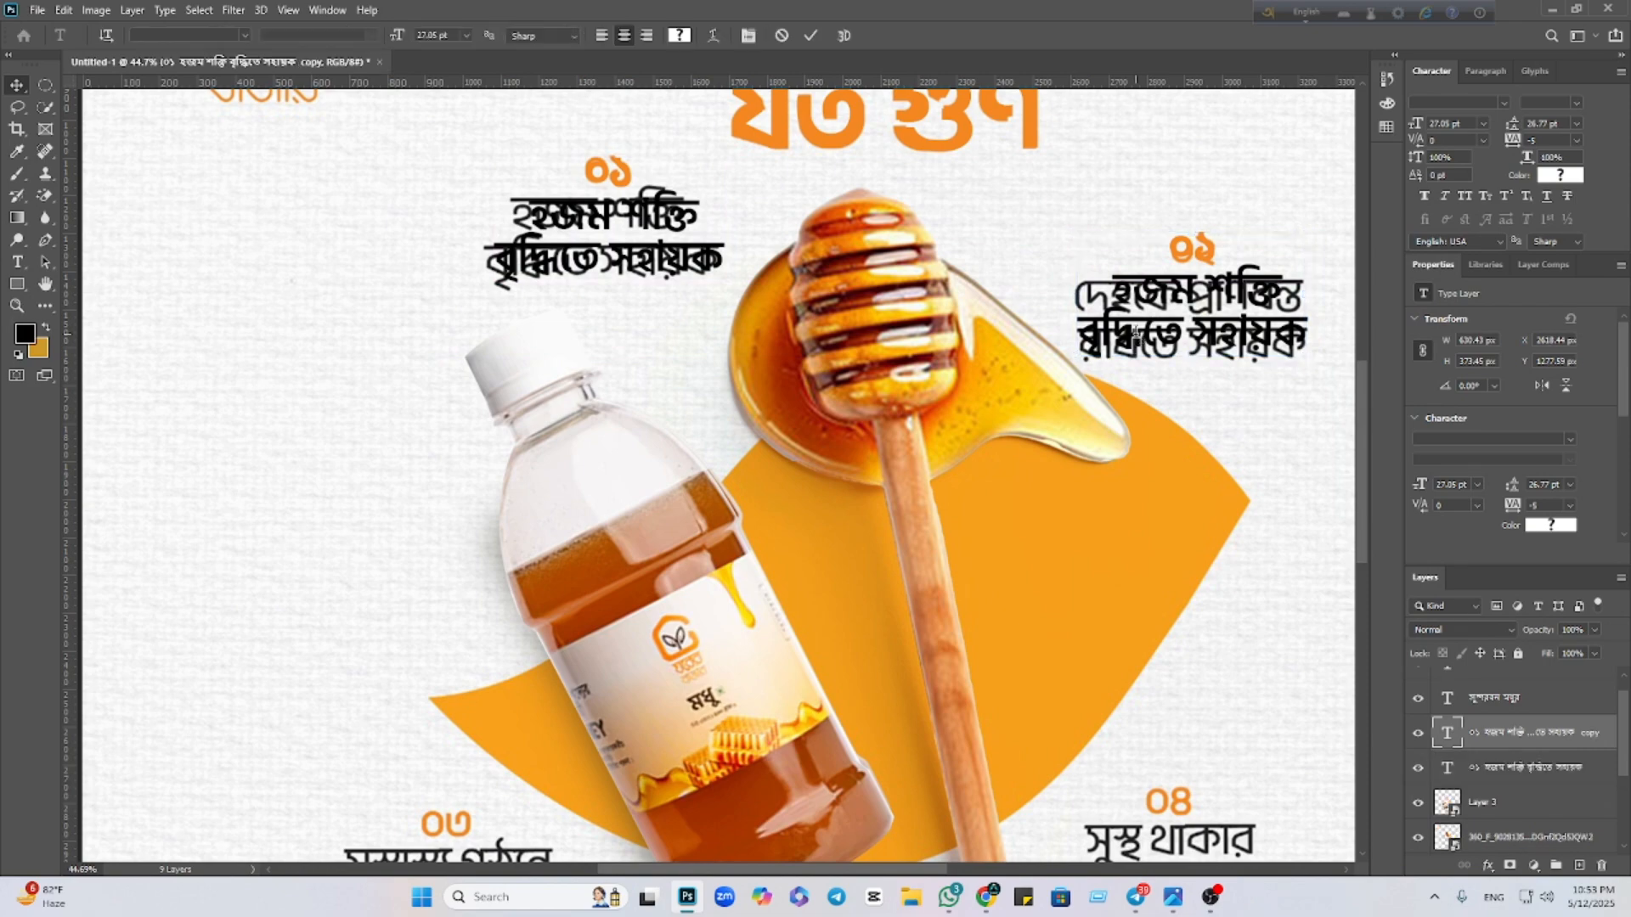
Copy the '০২ দেহকে প্রাণবন্ত রাখতে সহায়ক' text from Google Lens
mouse_move(986, 897)
left_click(951, 773)
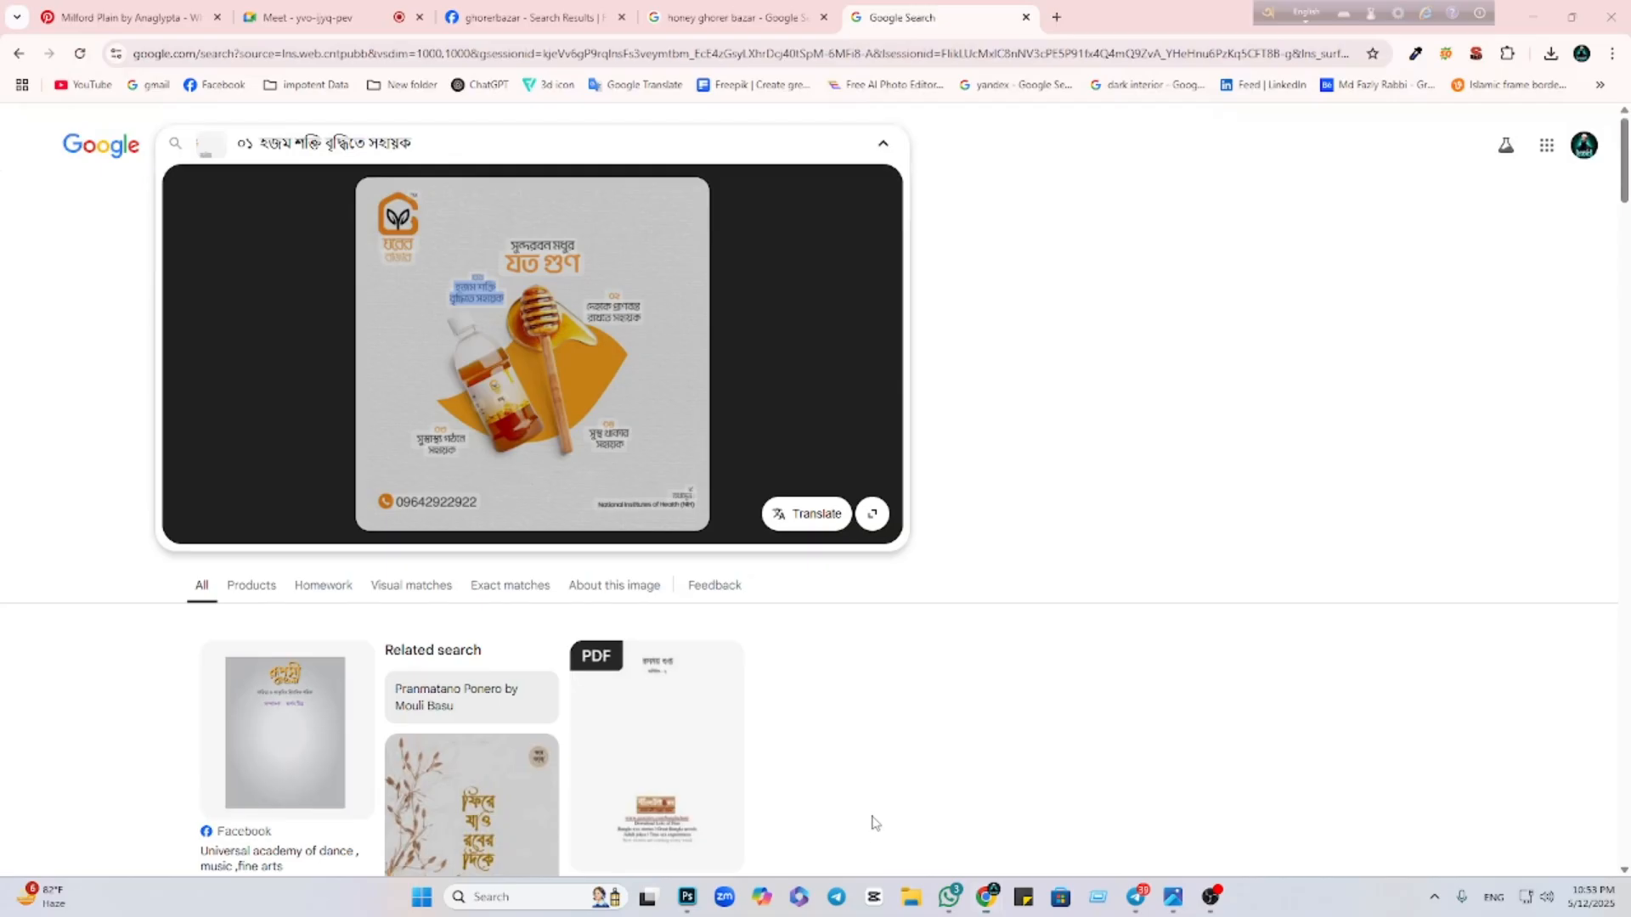
left_click_drag(608, 294, 633, 316)
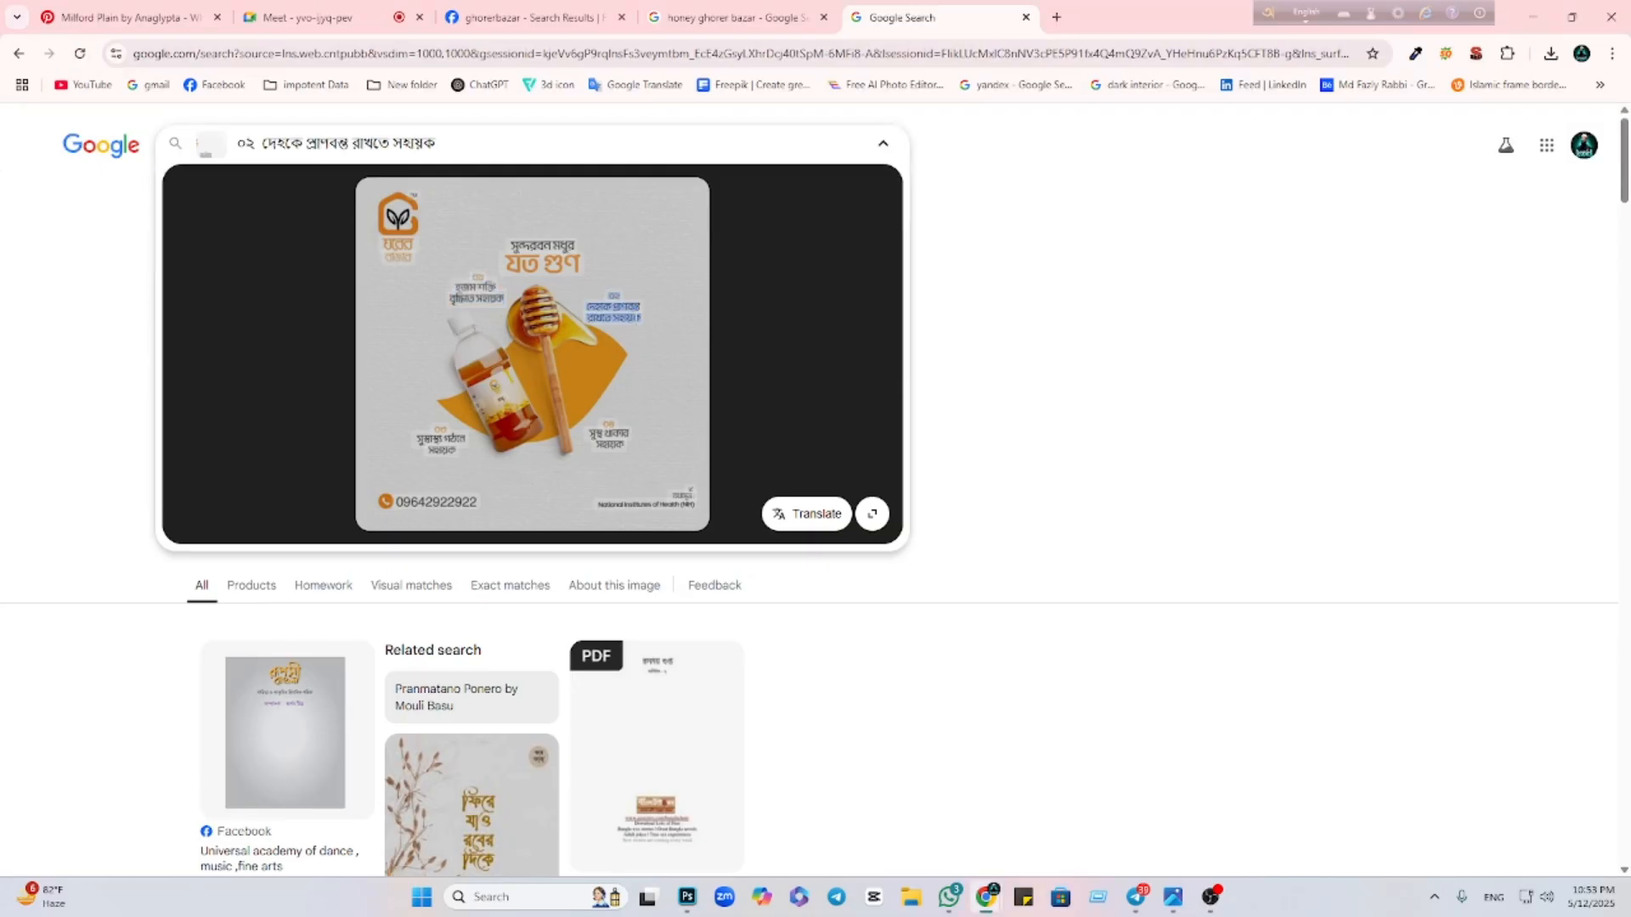
left_click(543, 268)
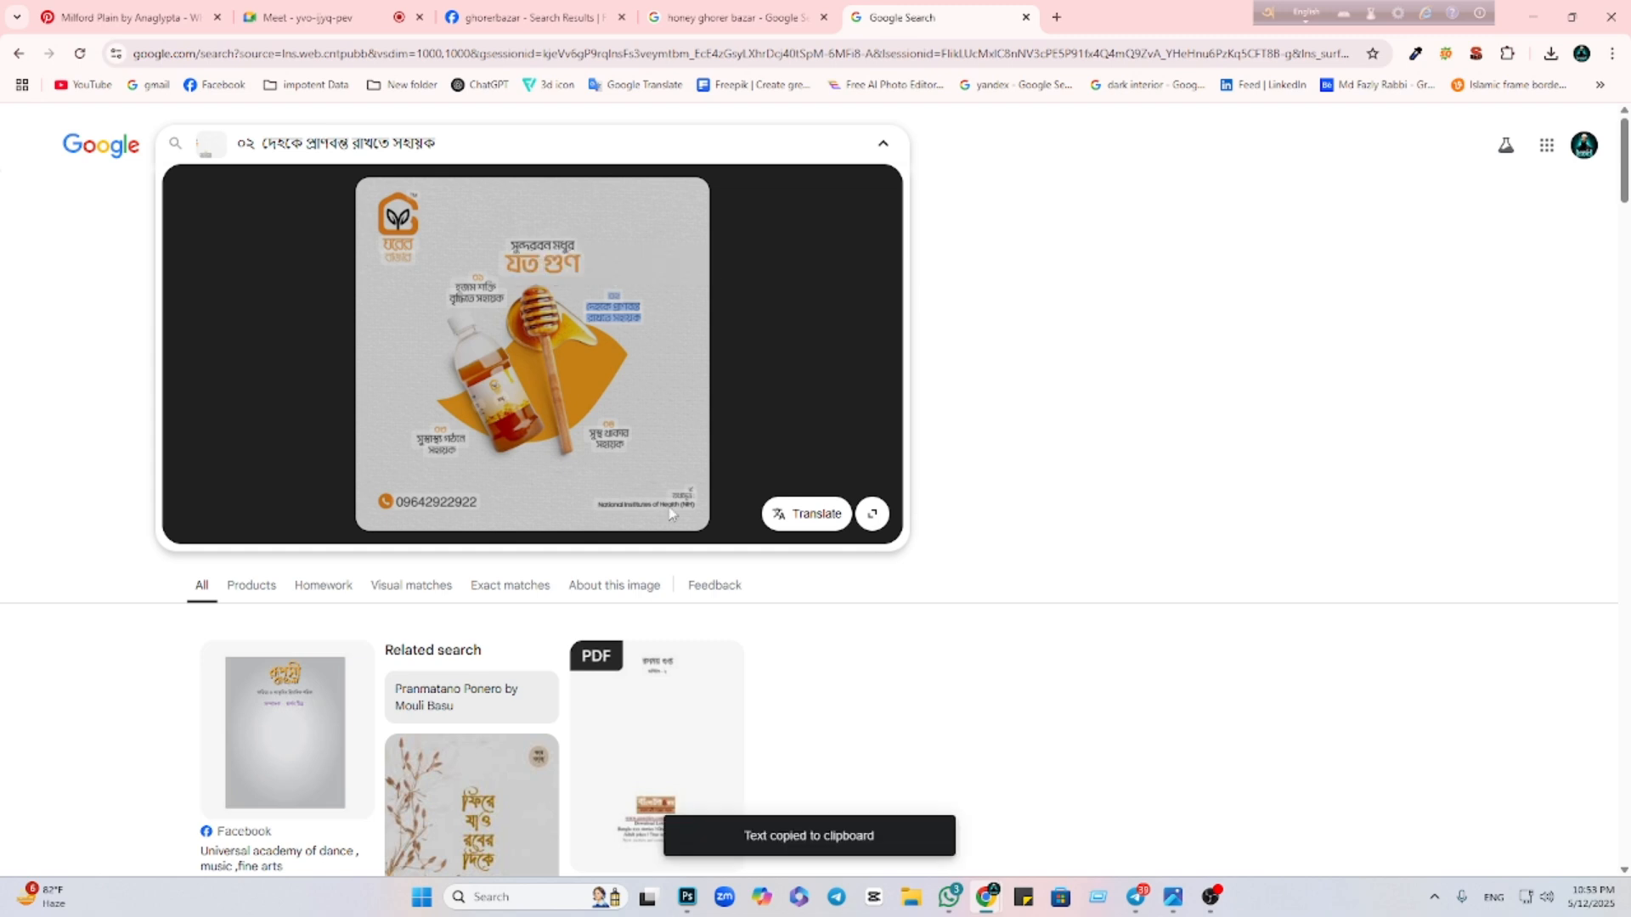
left_click(687, 897)
Paste the ০২ caption text into the duplicated layer and commit it
key("ctrl+v")
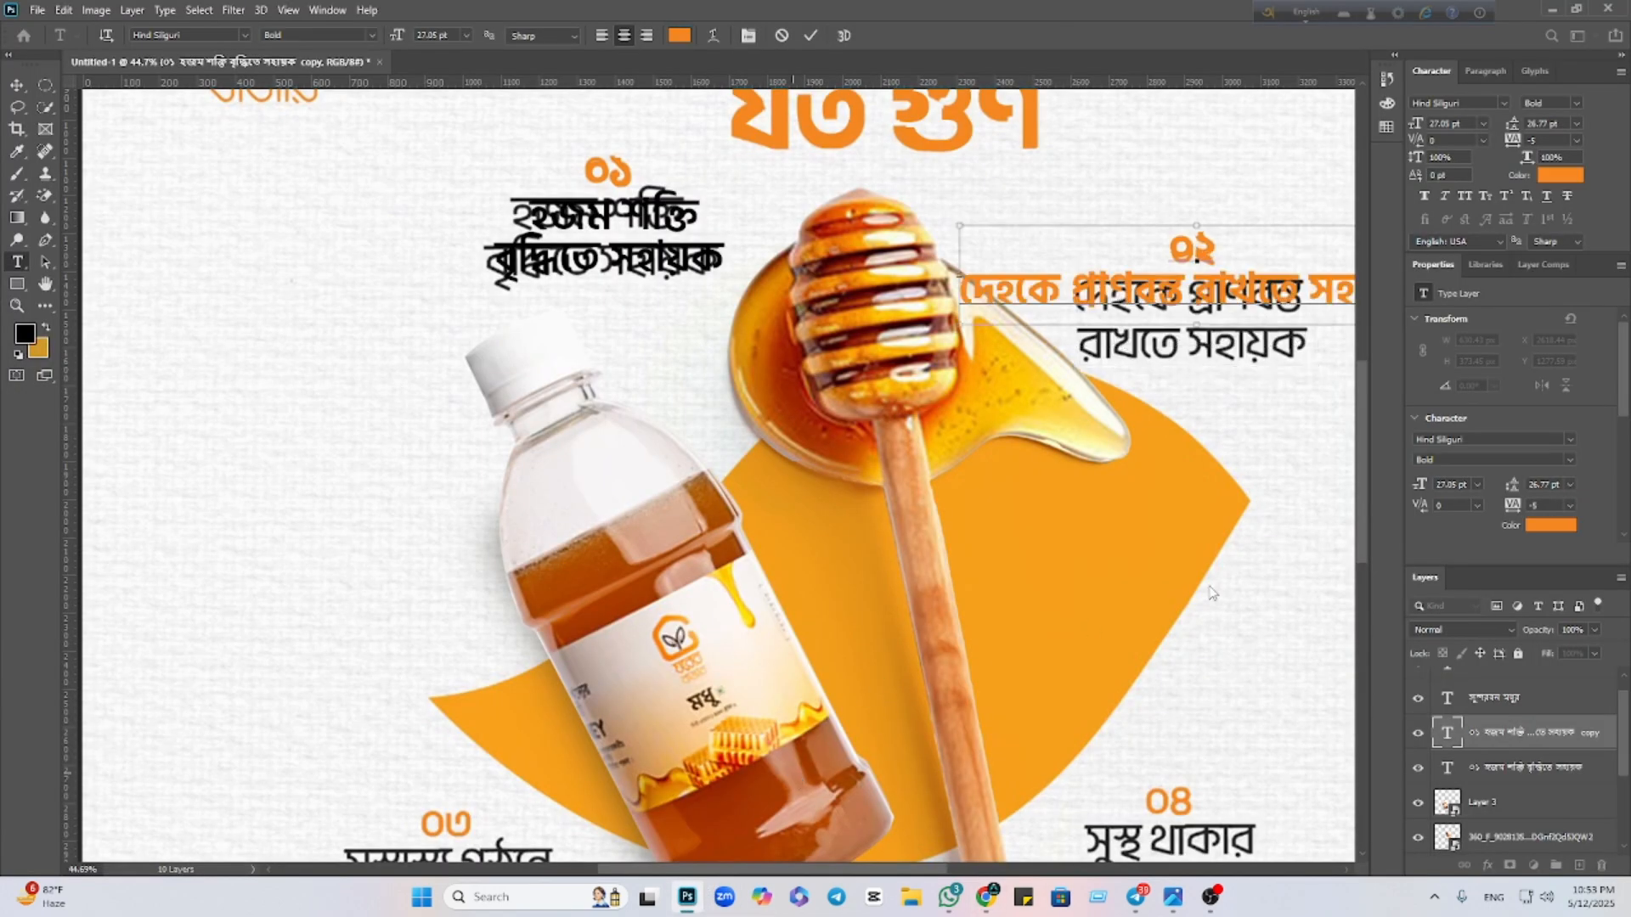
left_click(813, 38)
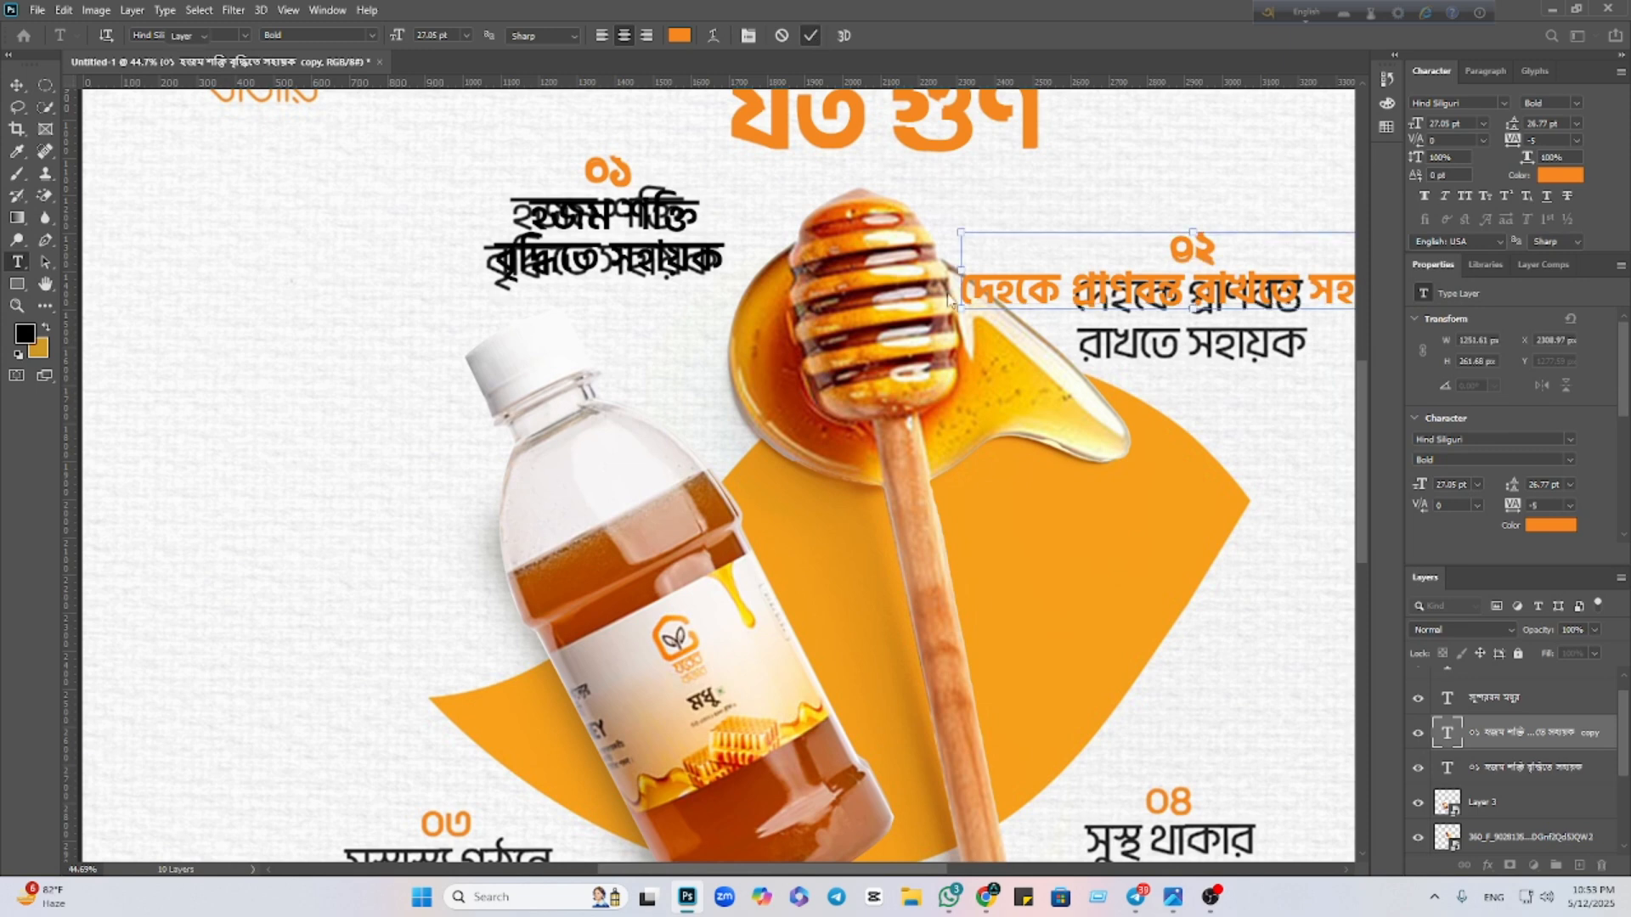
key("v")
left_click_drag(1037, 450, 619, 509)
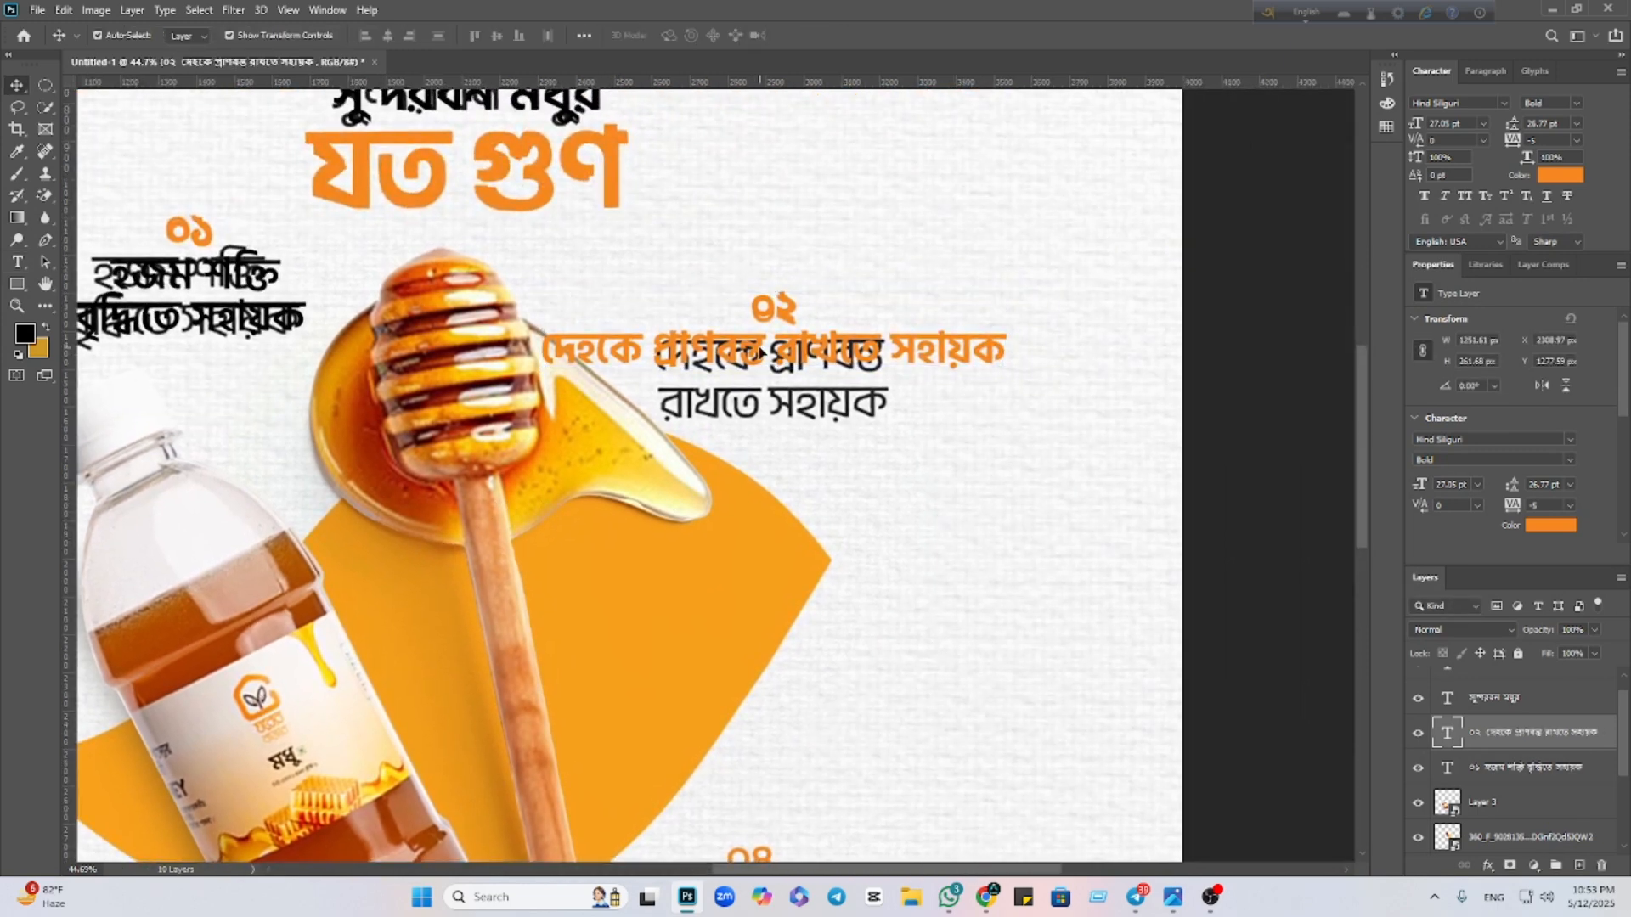
Split the ০২ caption after দেহকে প্রাণবন্ত and colour its text 000000 black
double_click(754, 372)
left_click(775, 352)
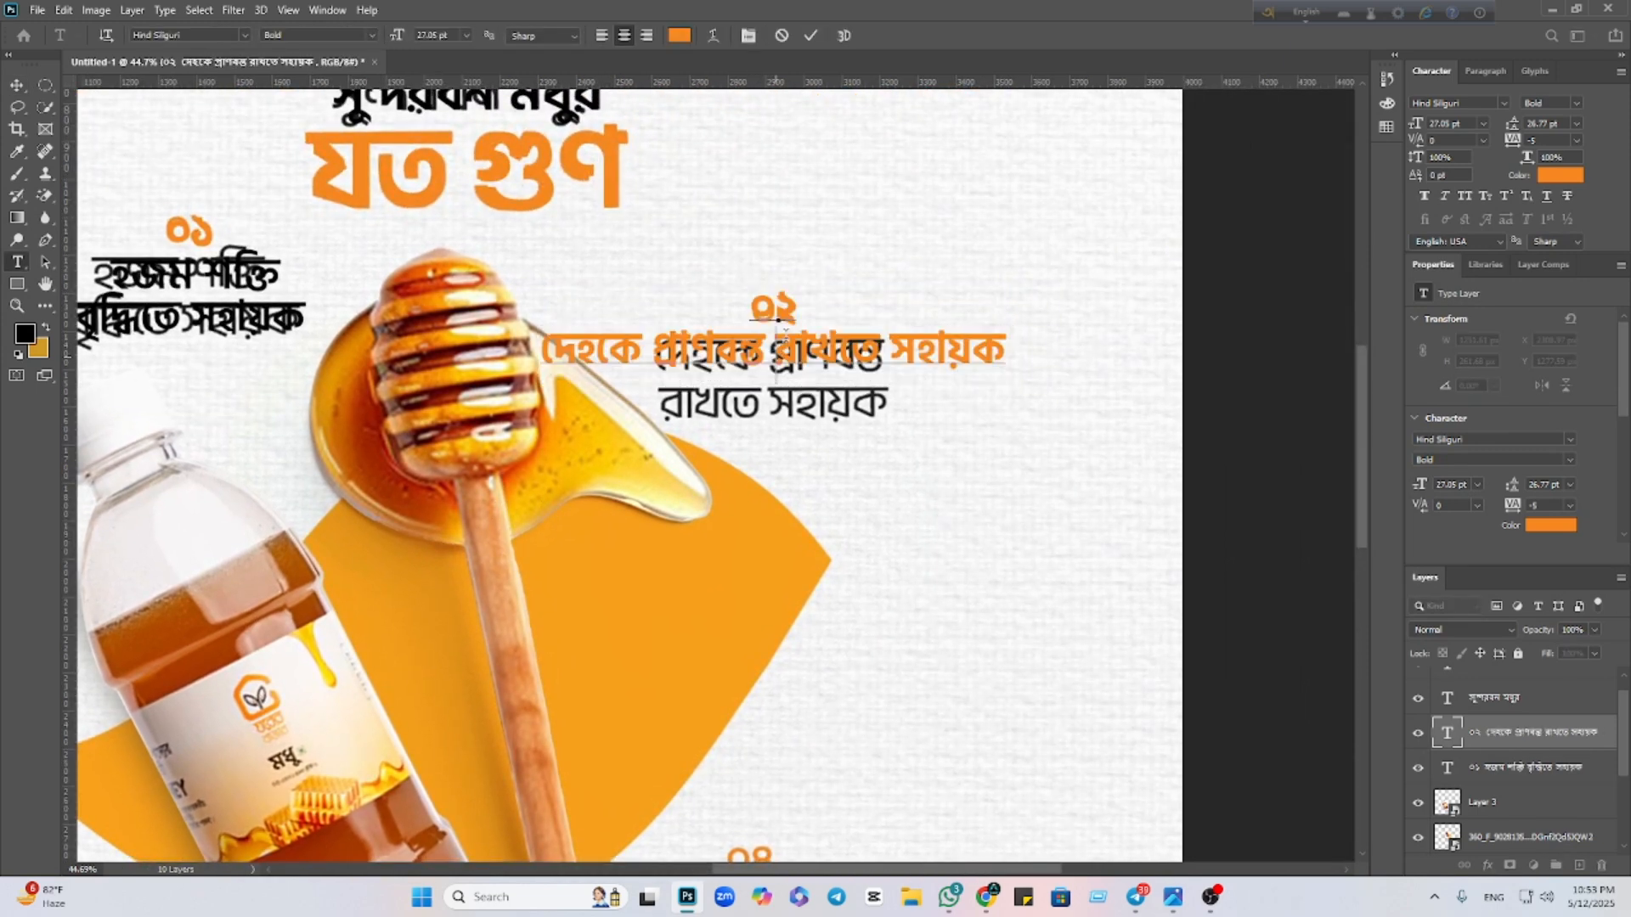
key("Return")
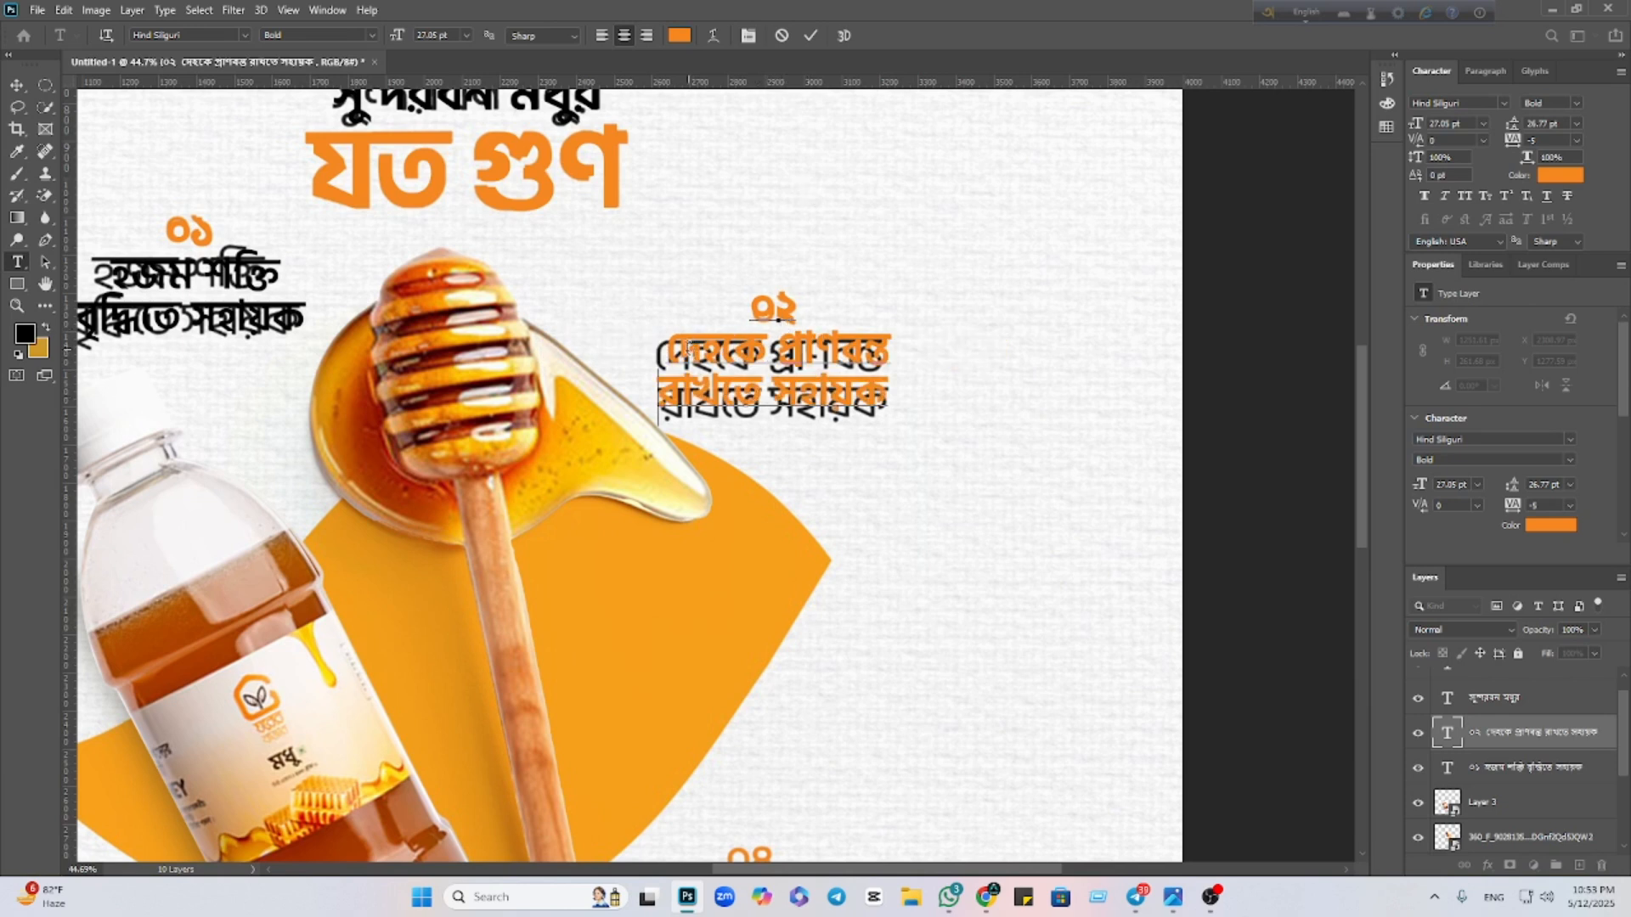
key("ctrl+a")
left_click(678, 38)
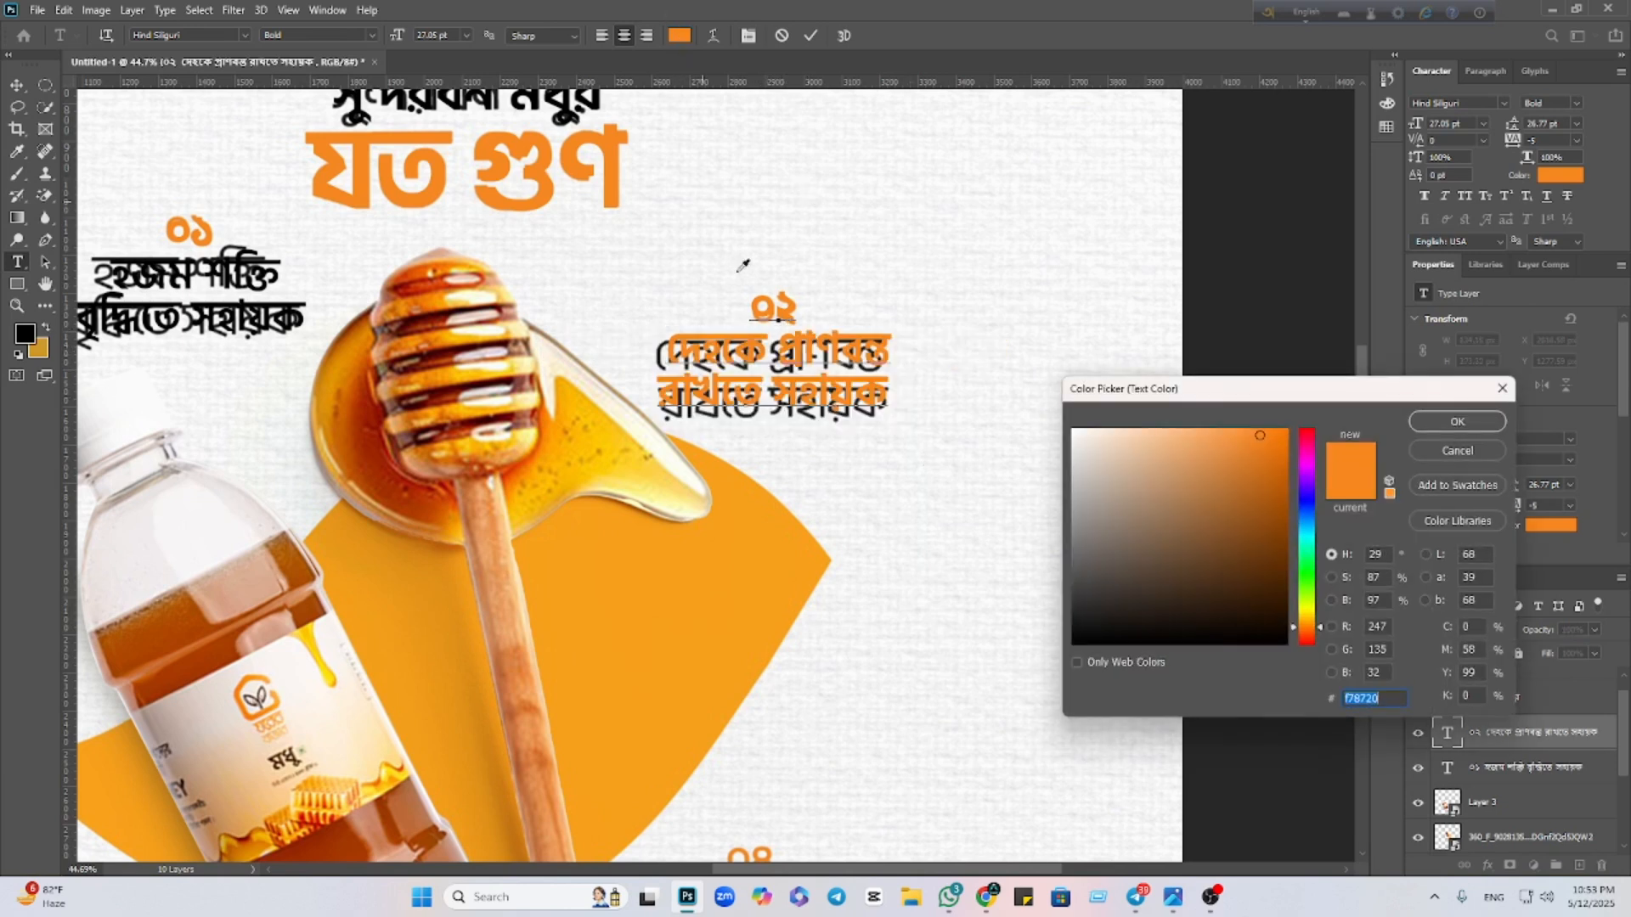
type("000000")
left_click(1442, 423)
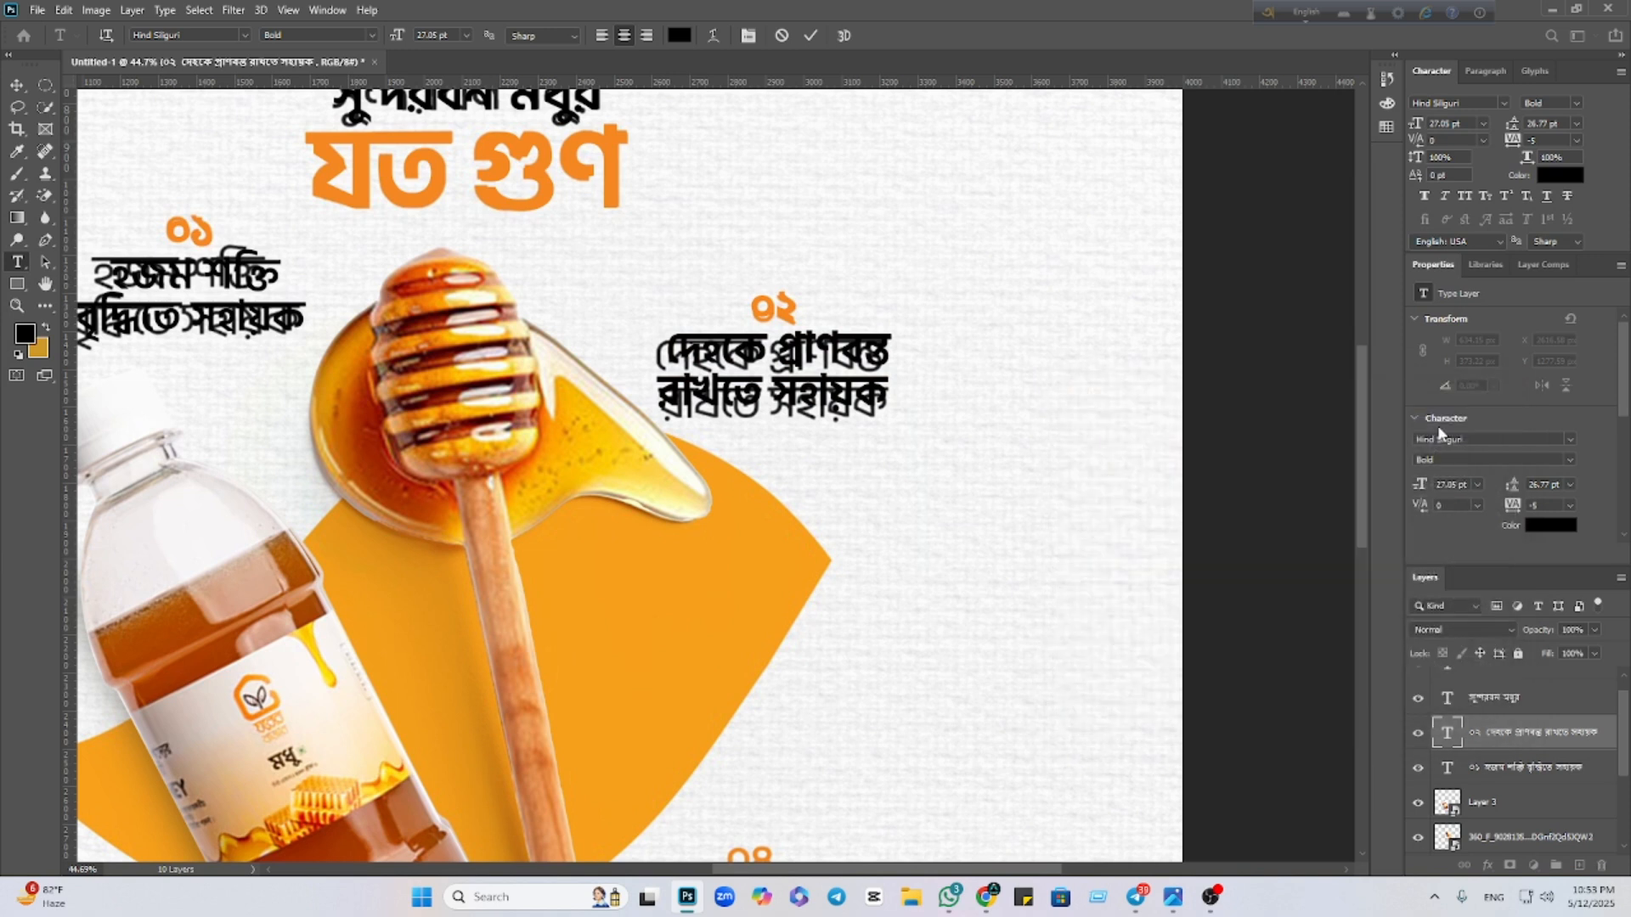
left_click(15, 84)
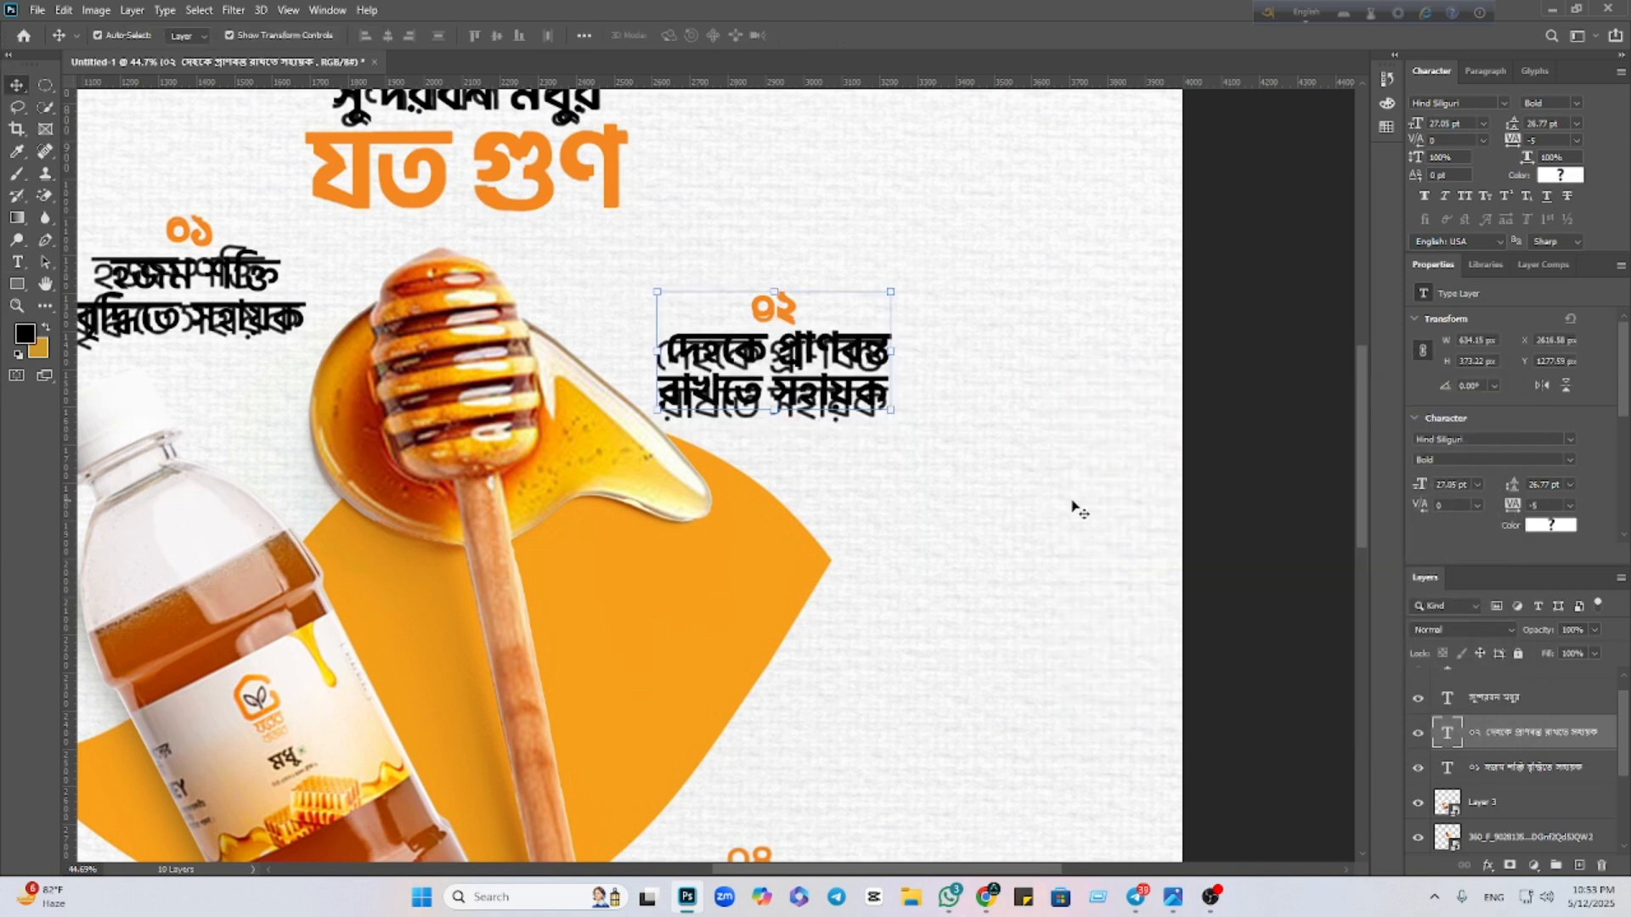
left_click(1246, 541)
Alt-drag a copy of the ০২ caption down onto the ০৩ spot for editing
scroll(830, 572, "down", 3)
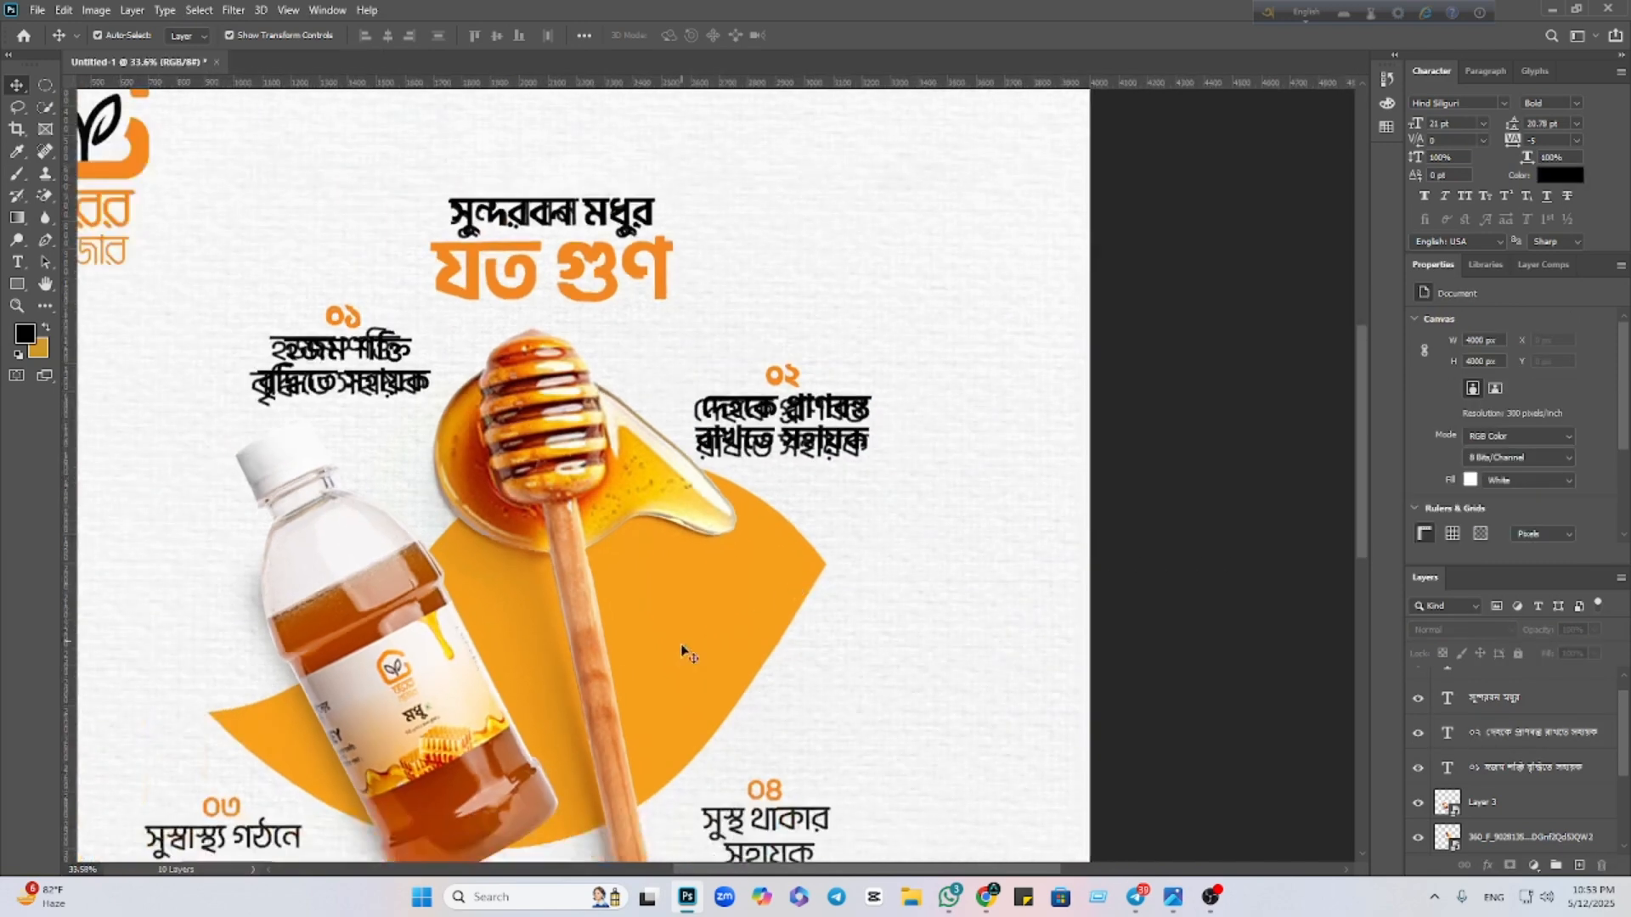
left_click_drag(689, 625, 790, 337)
left_click(909, 142)
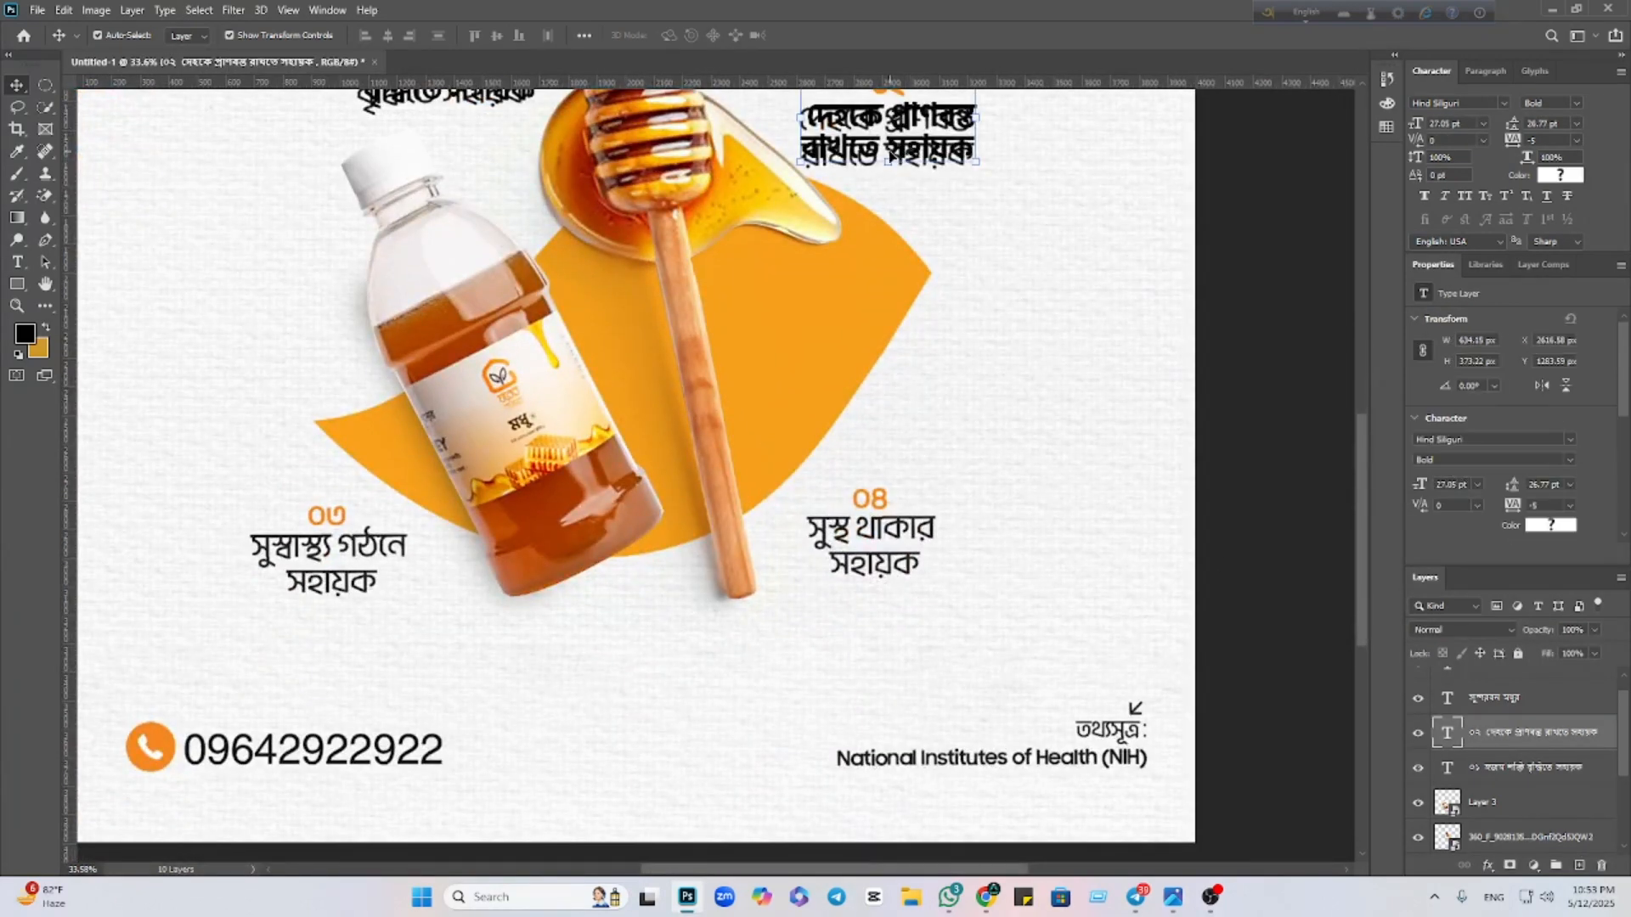
left_click_drag(862, 153, 304, 581)
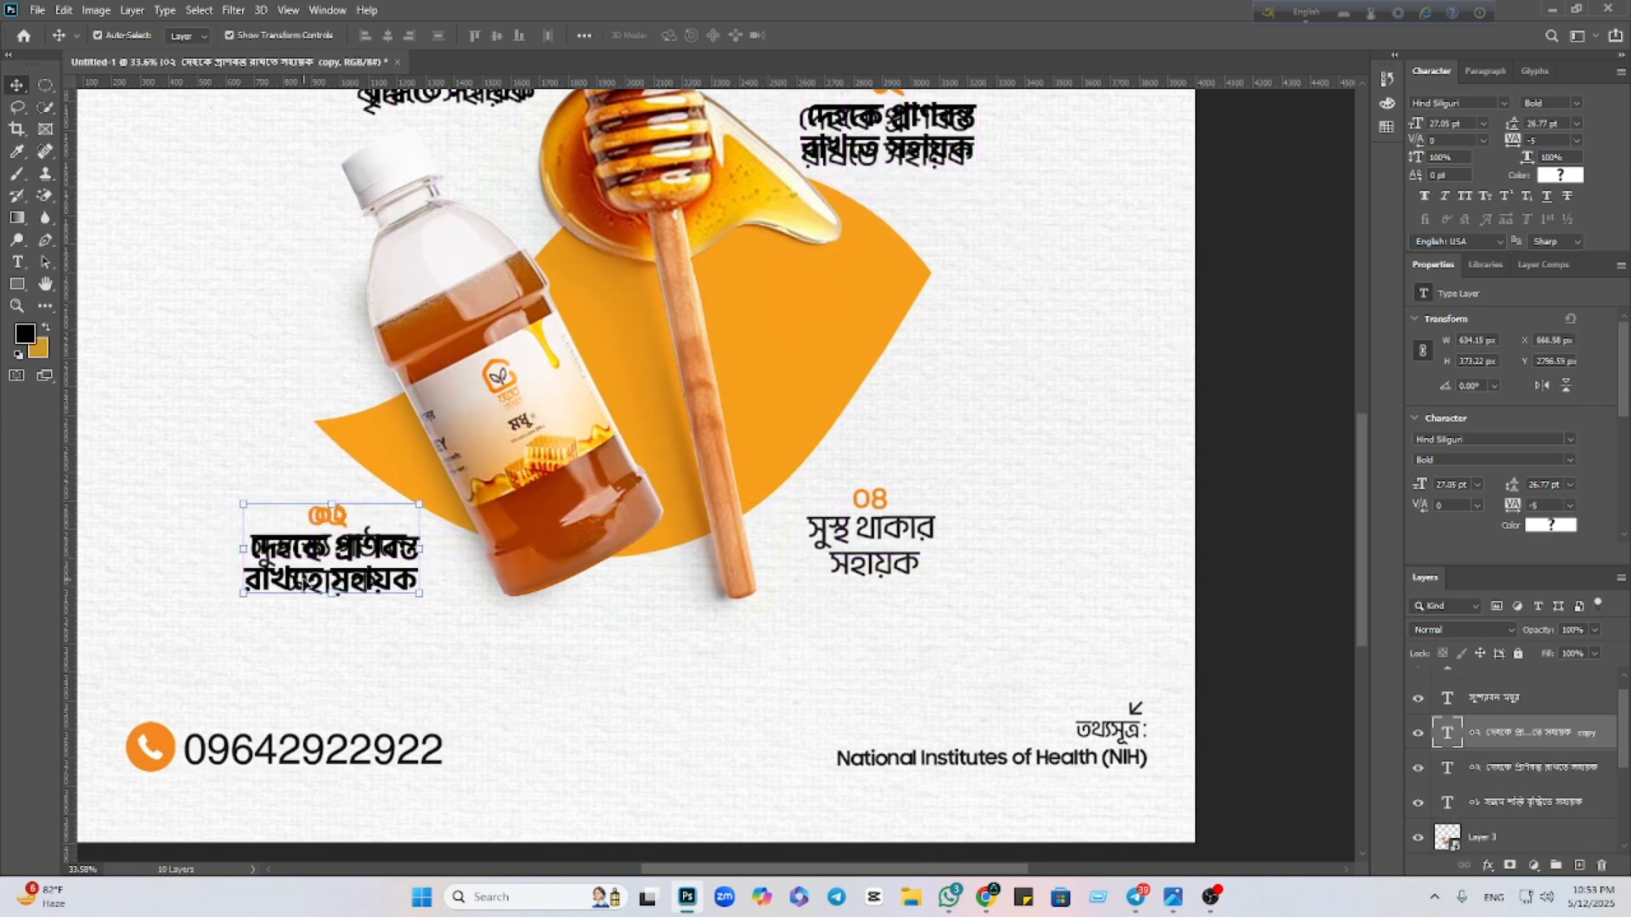
double_click(306, 584)
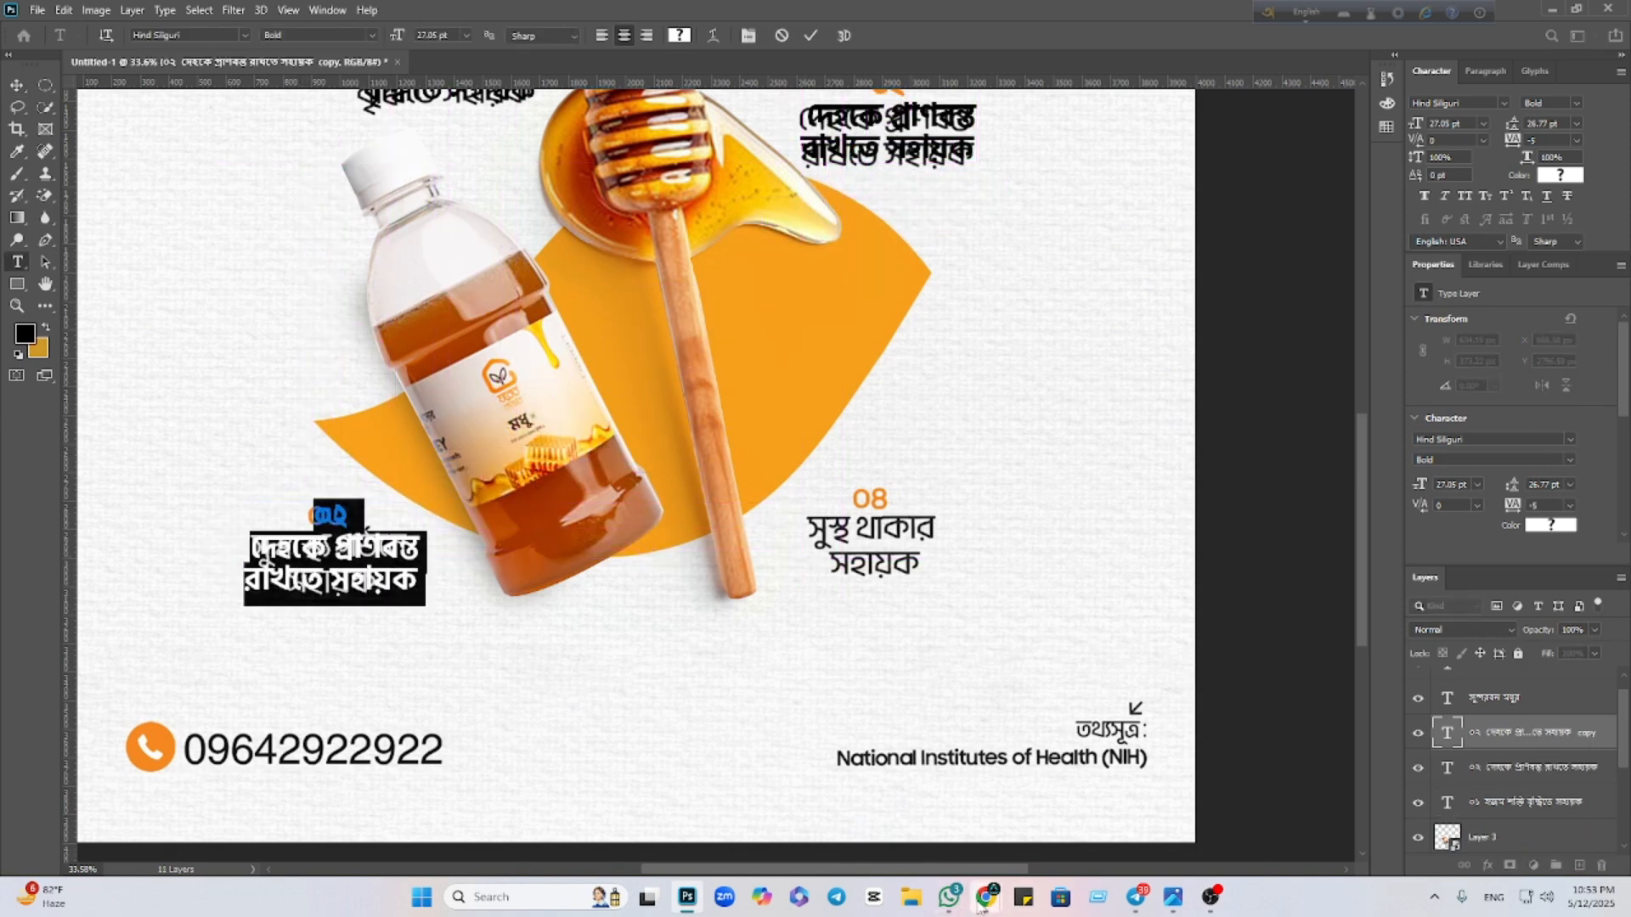
Copy the ০৩ caption text from the Google Lens reference image
mouse_move(985, 896)
left_click(798, 828)
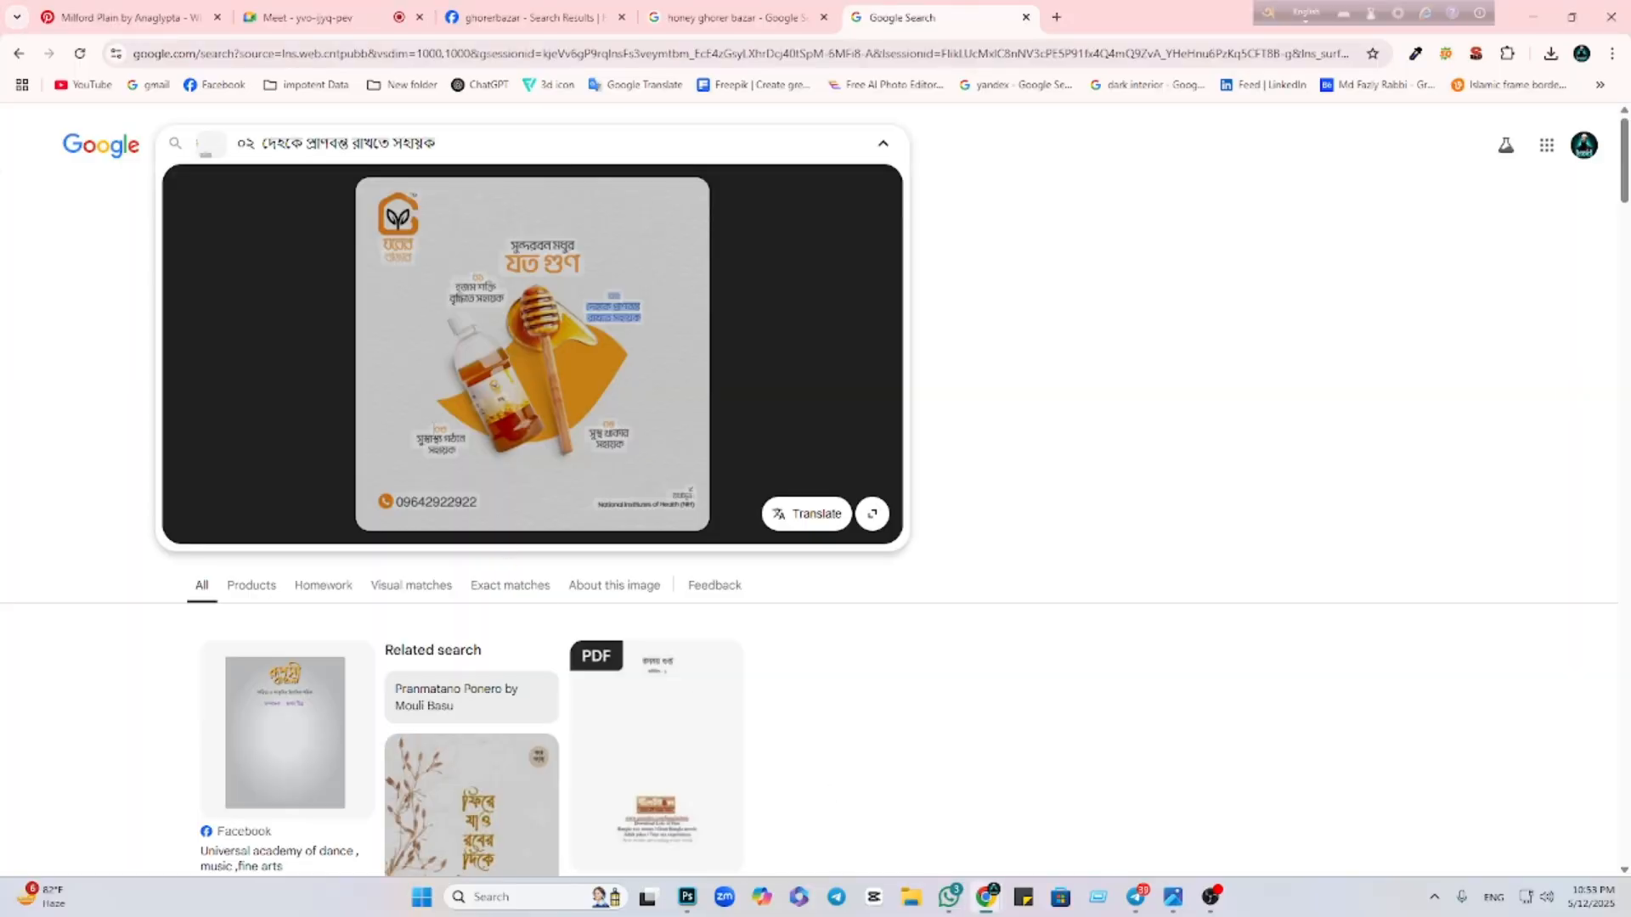
left_click_drag(434, 429, 463, 452)
left_click(361, 399)
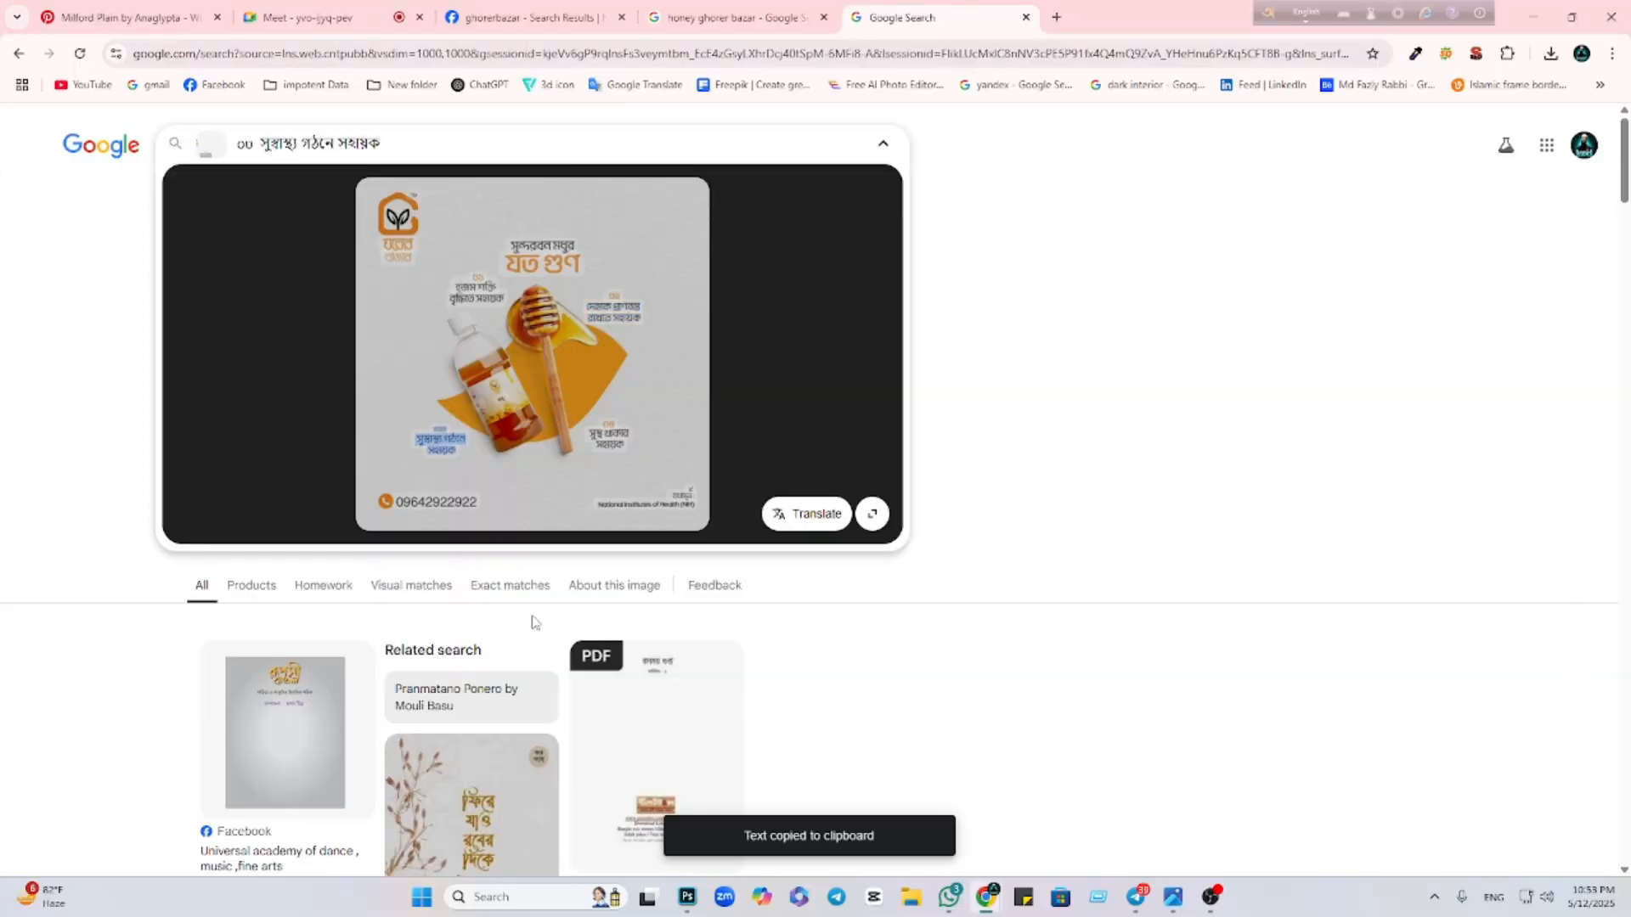
left_click(687, 897)
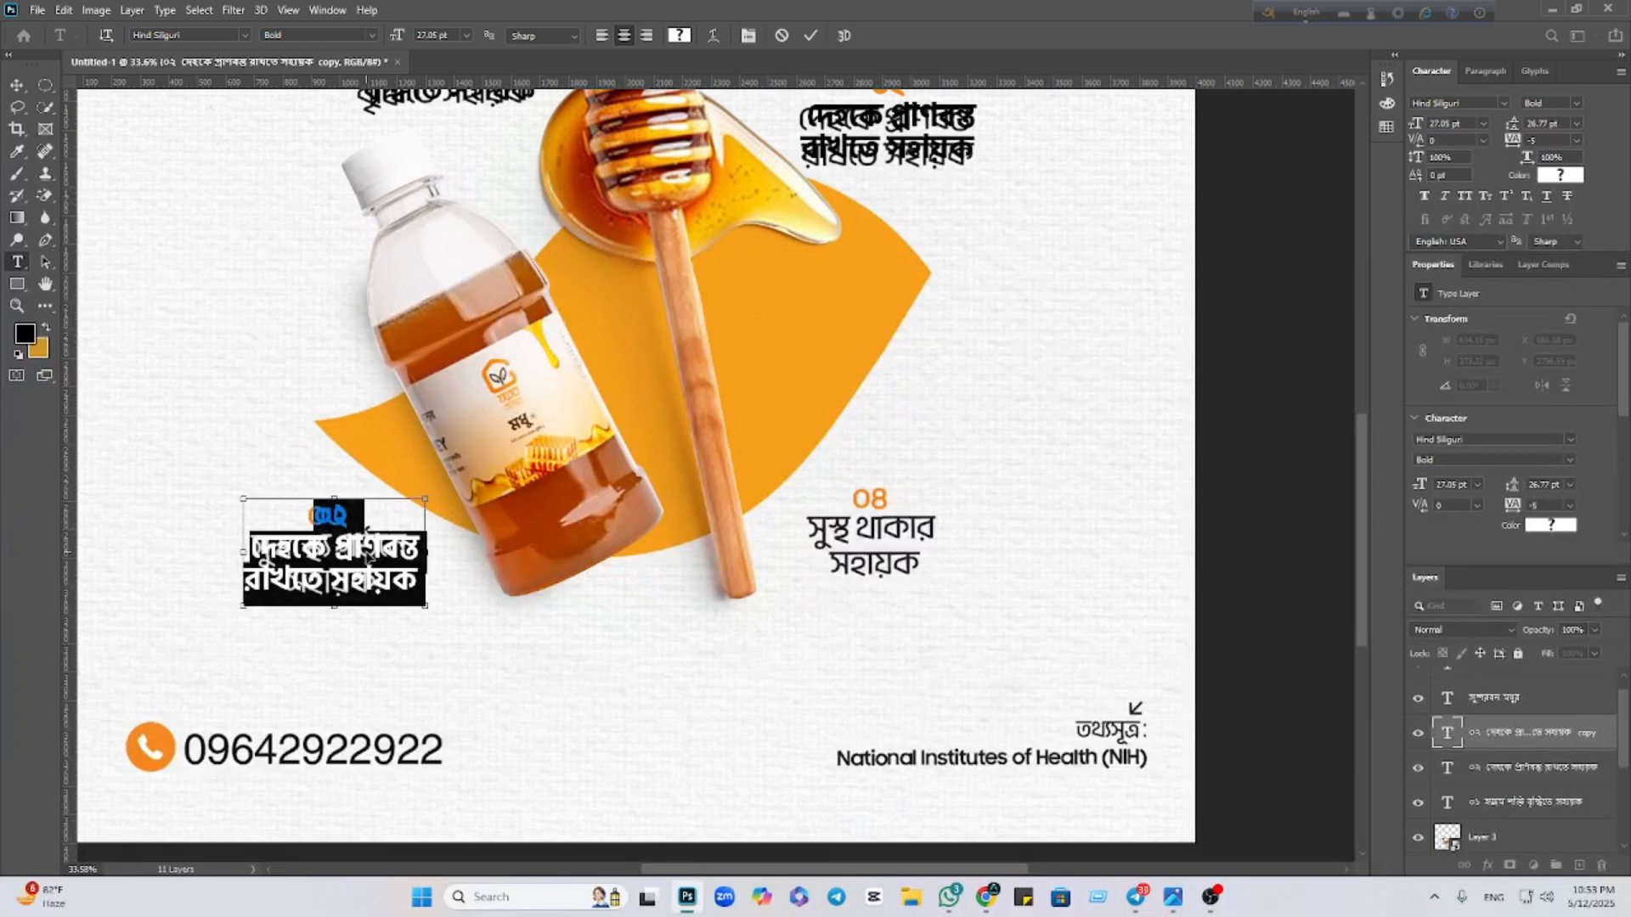
Paste '০৩ সুস্বাস্থ্য গঠনে সহায়ক' into the lower-left caption and make it black
key("ctrl+v")
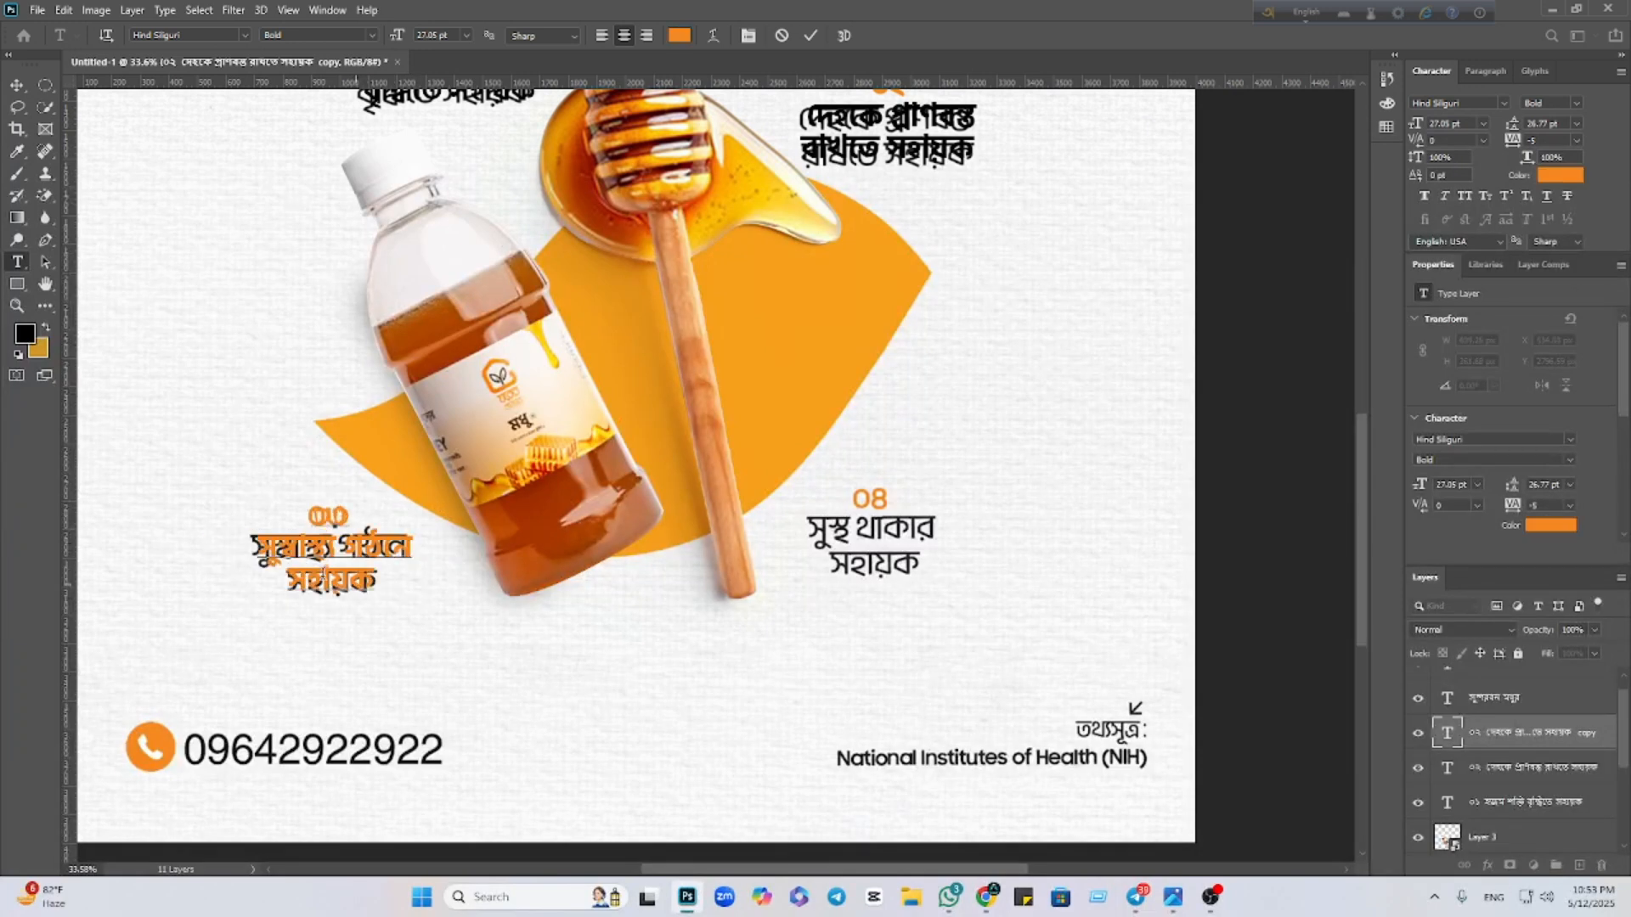
key("ctrl+a")
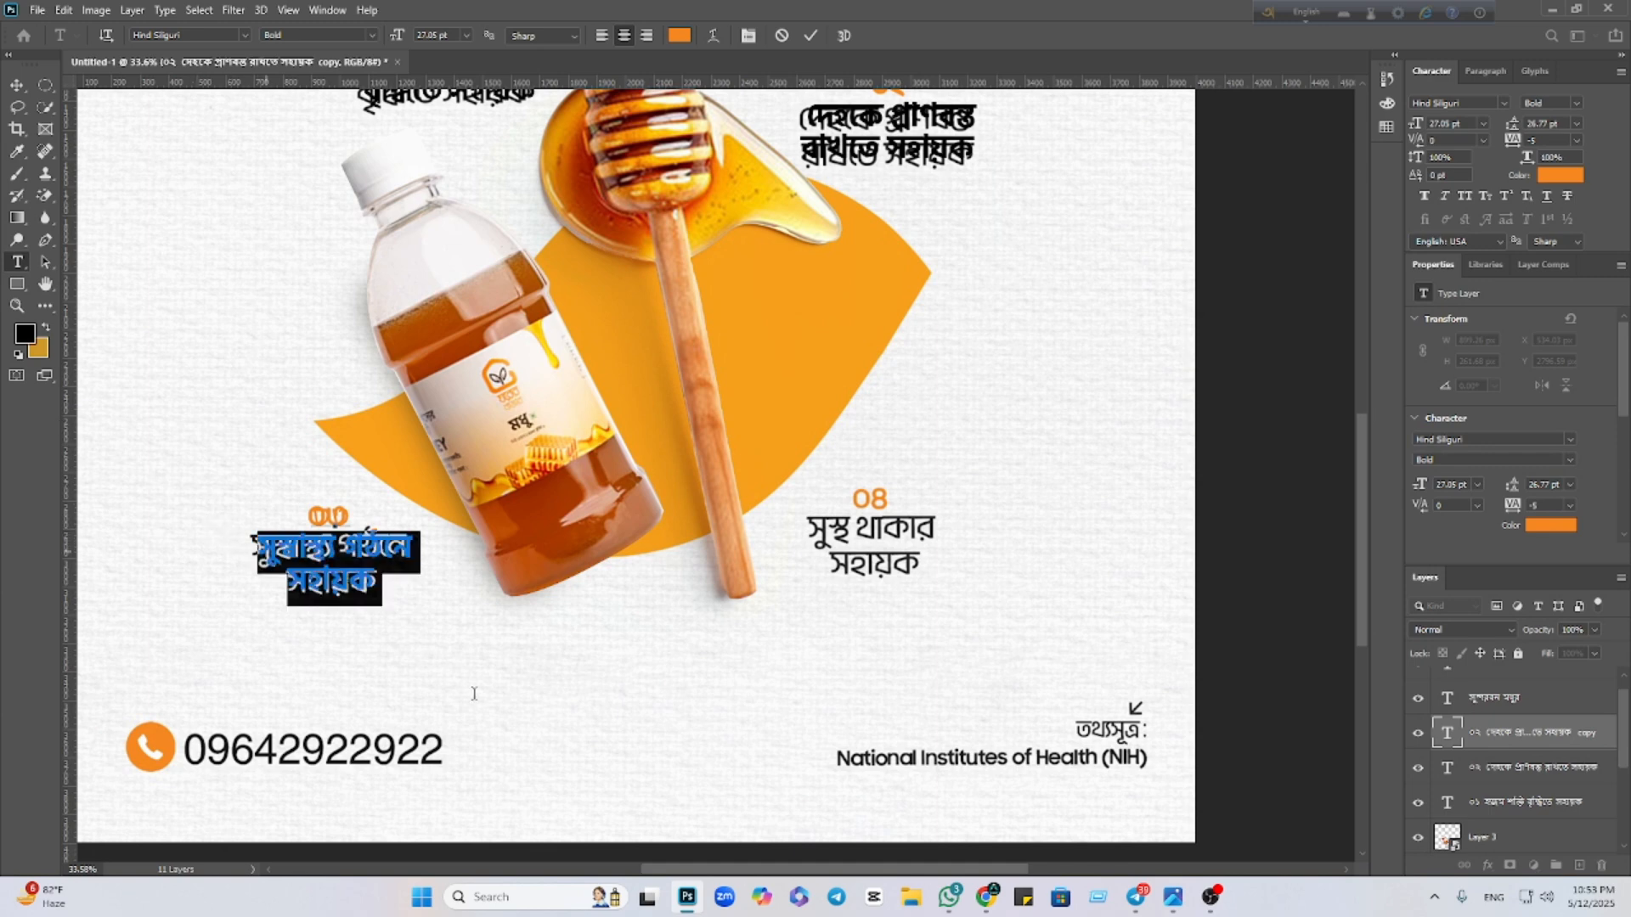
left_click(677, 37)
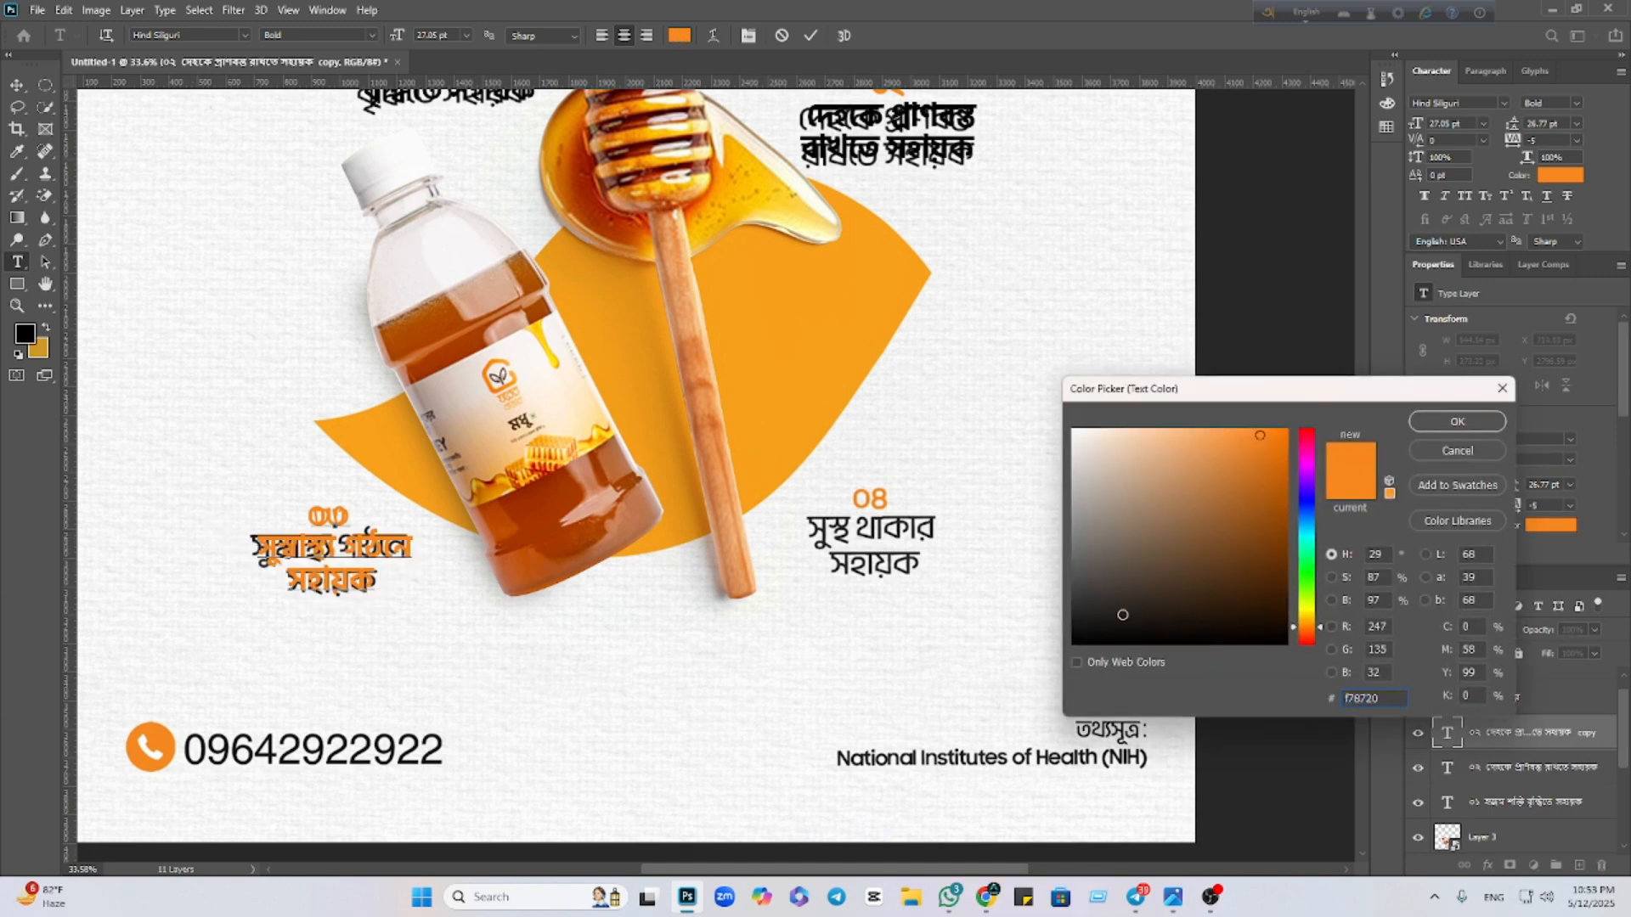
left_click_drag(1122, 613, 1067, 650)
left_click(1439, 423)
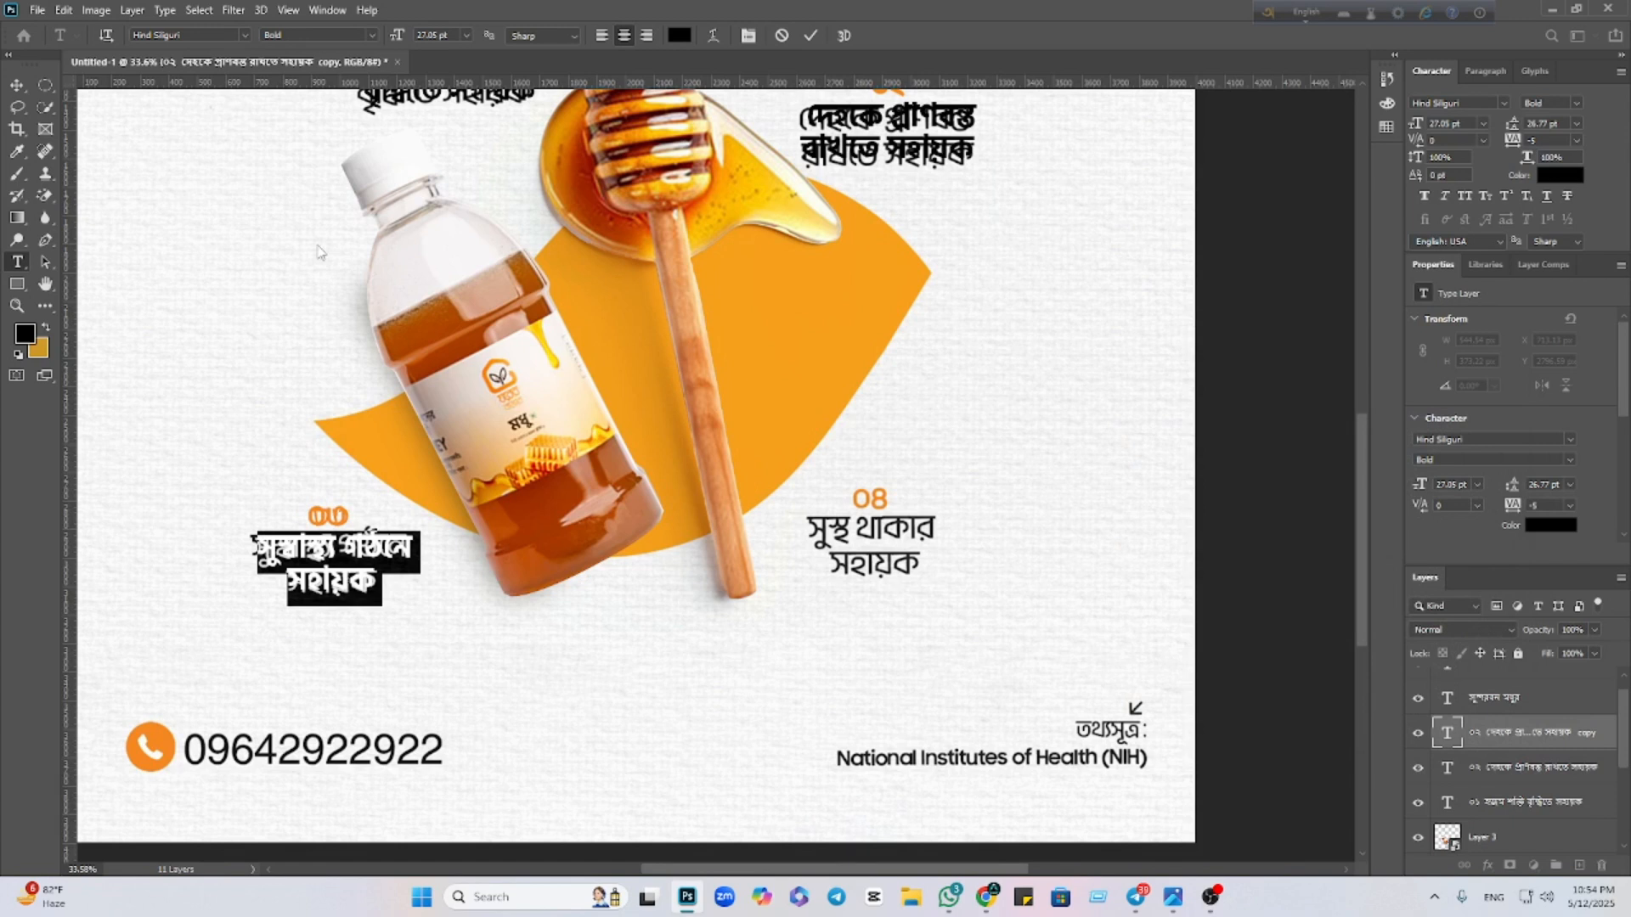
left_click(17, 85)
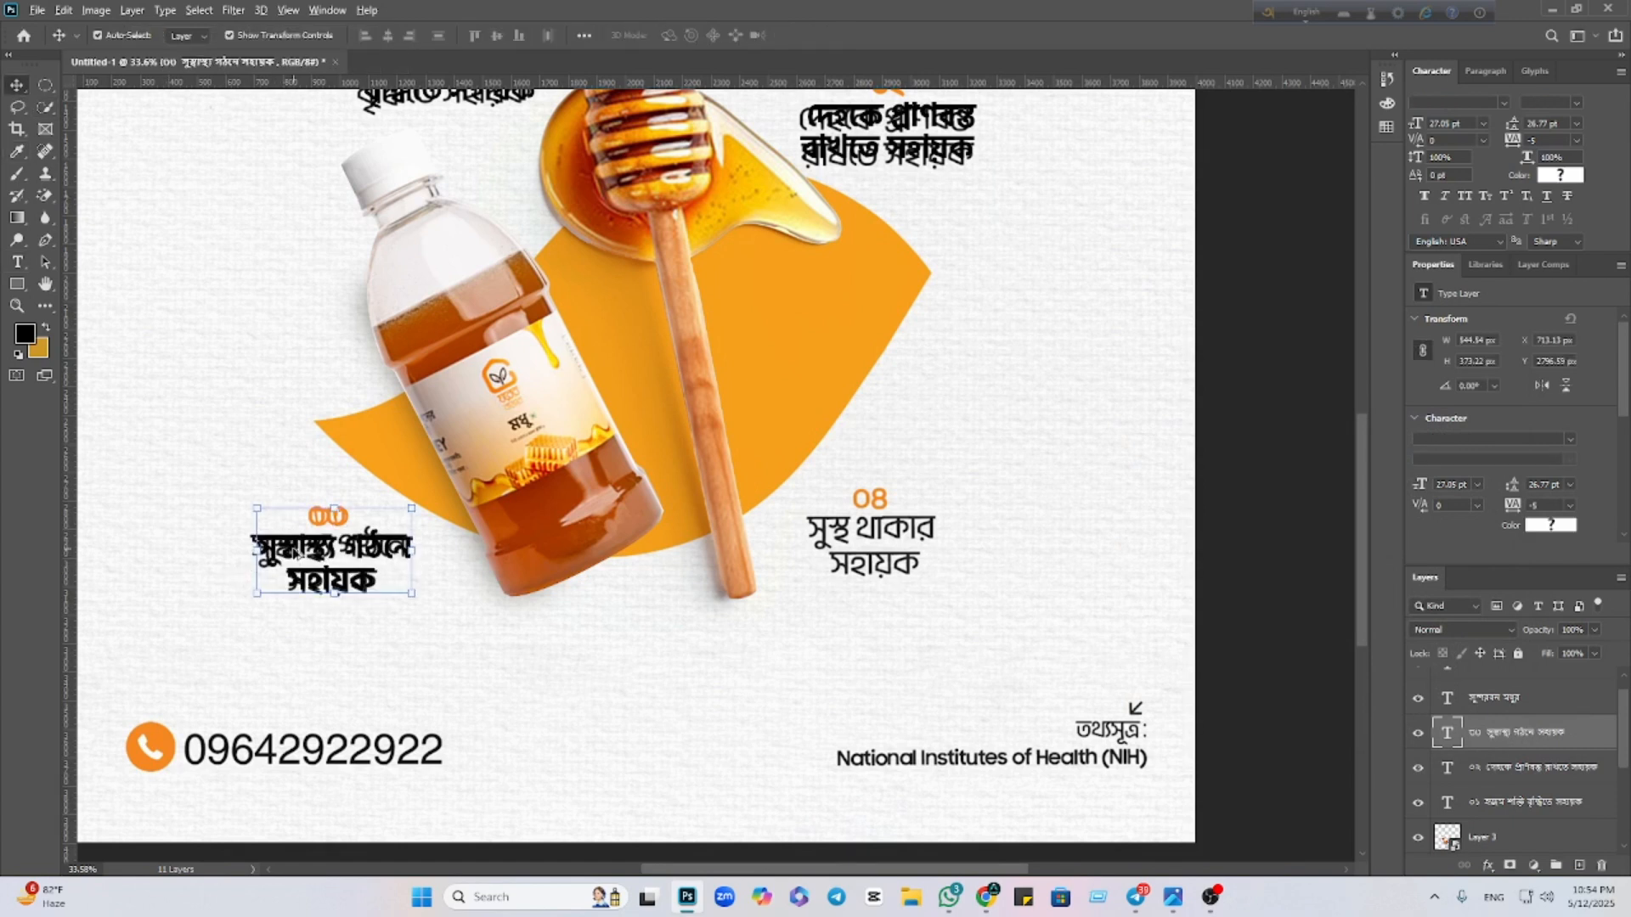
Duplicate the ০৩ caption to the right and copy the ০৪ caption text from Google Lens
left_click_drag(298, 552, 843, 535)
double_click(884, 544)
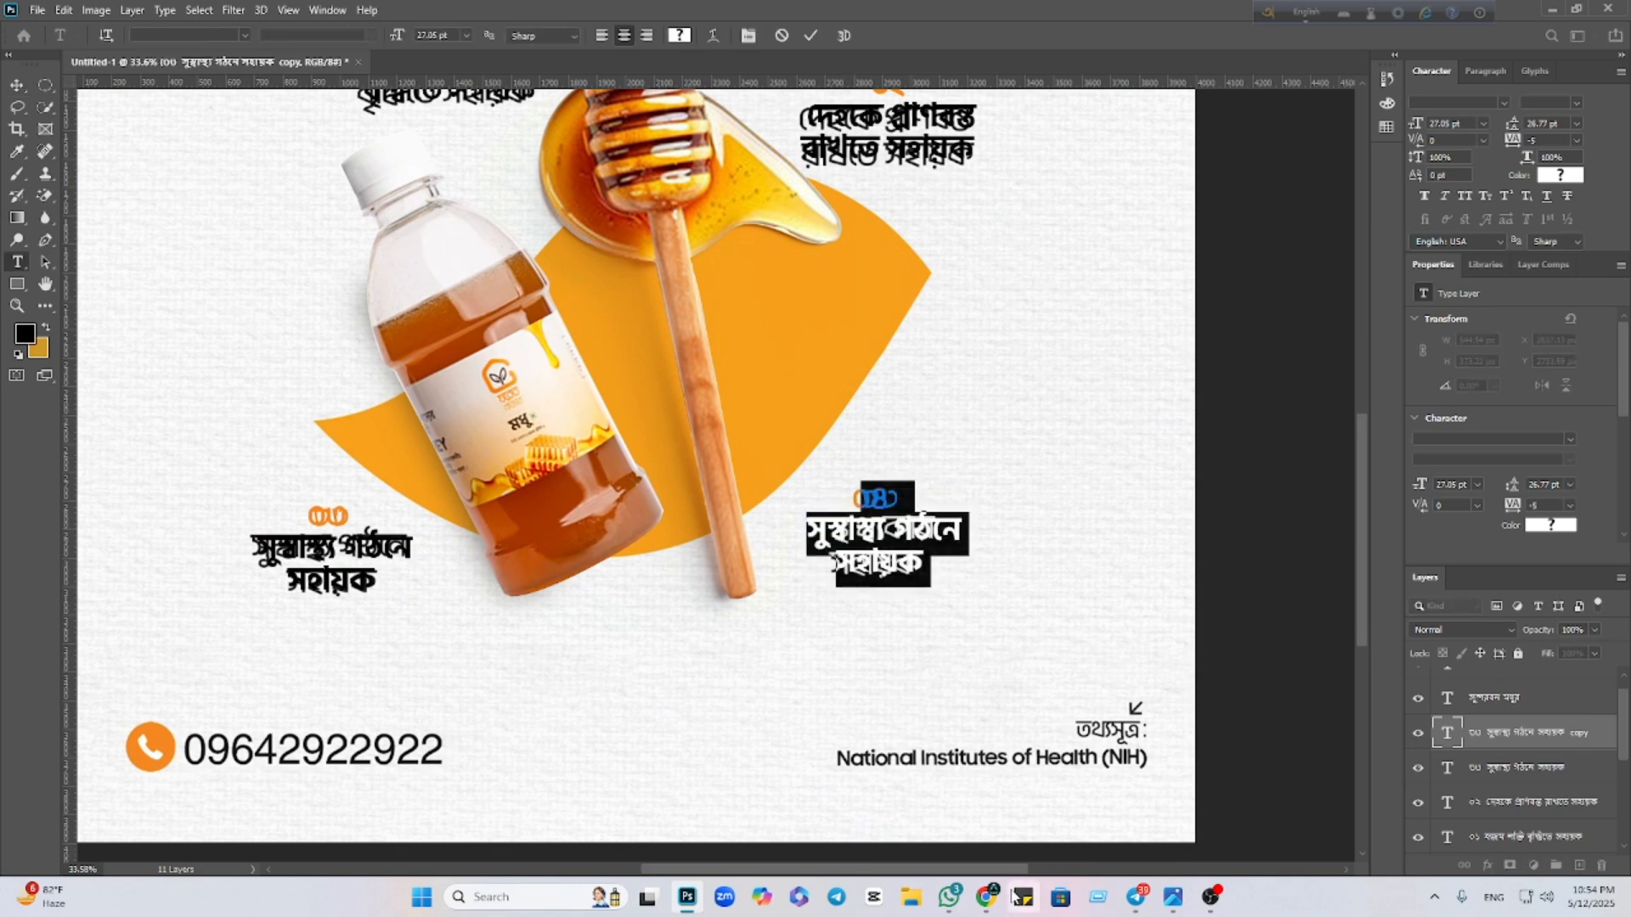
mouse_move(987, 896)
left_click(874, 803)
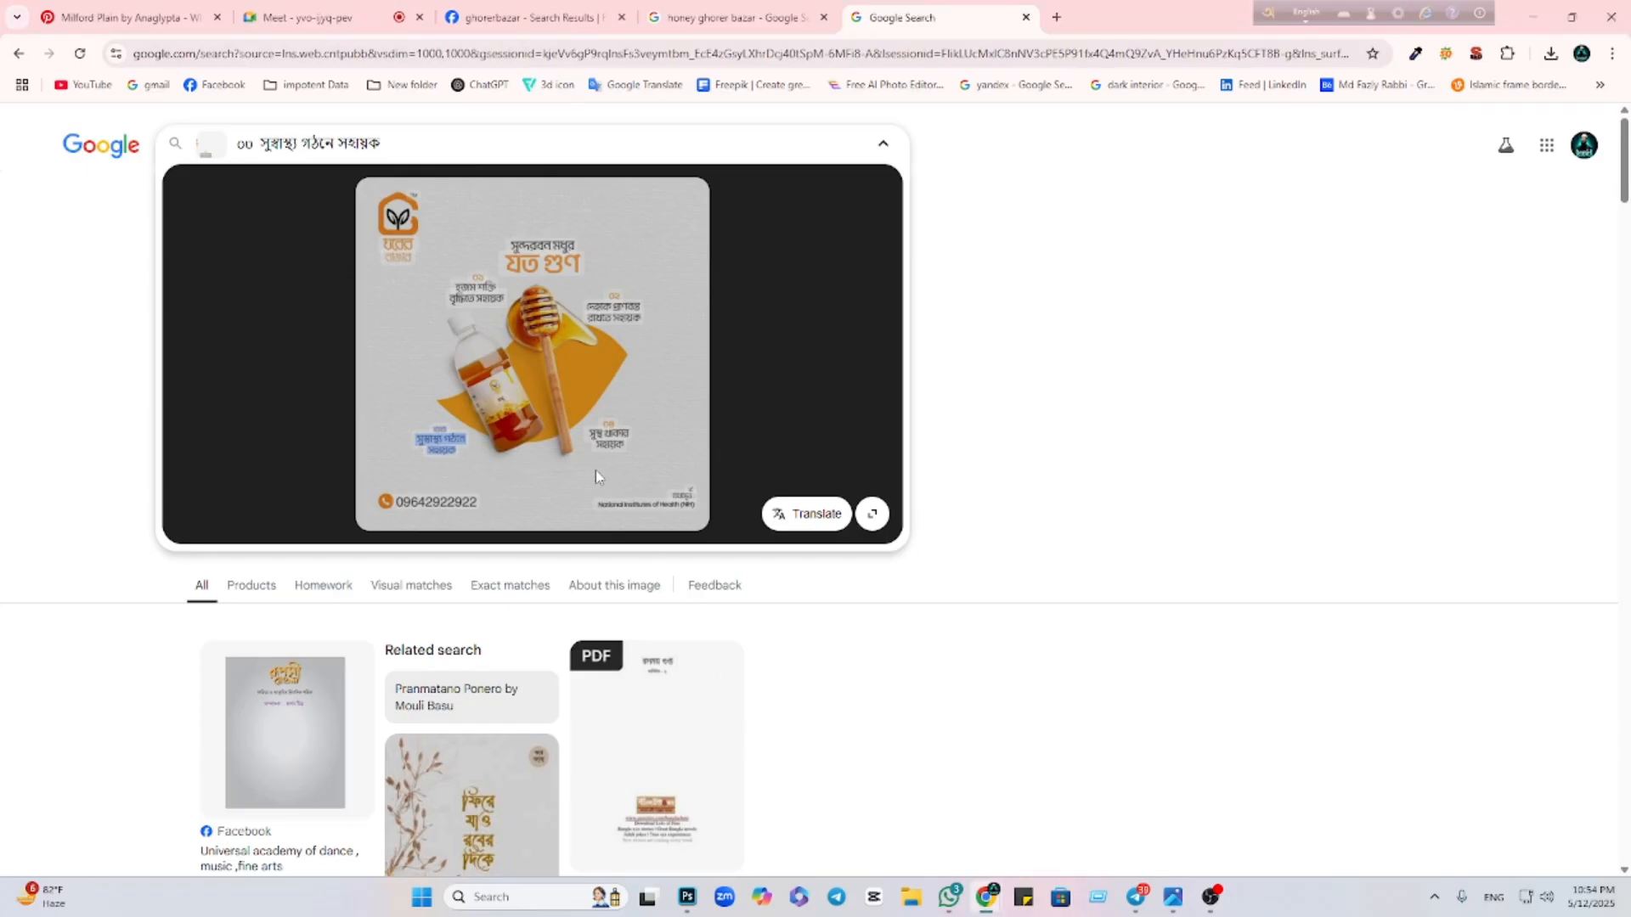
left_click(604, 433)
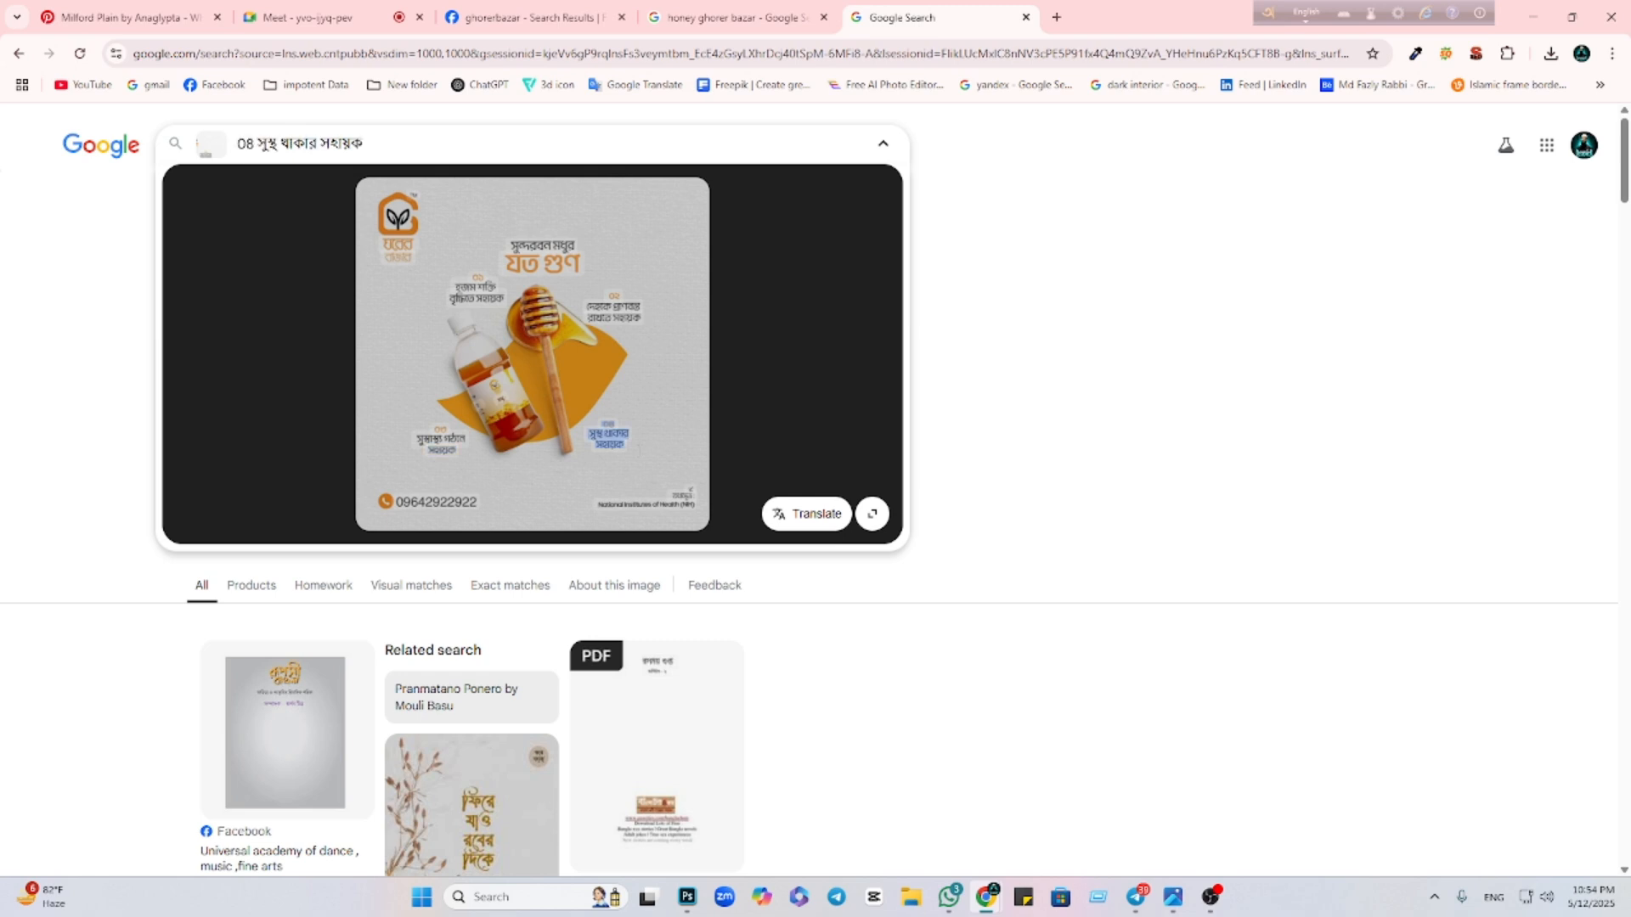
left_click(531, 399)
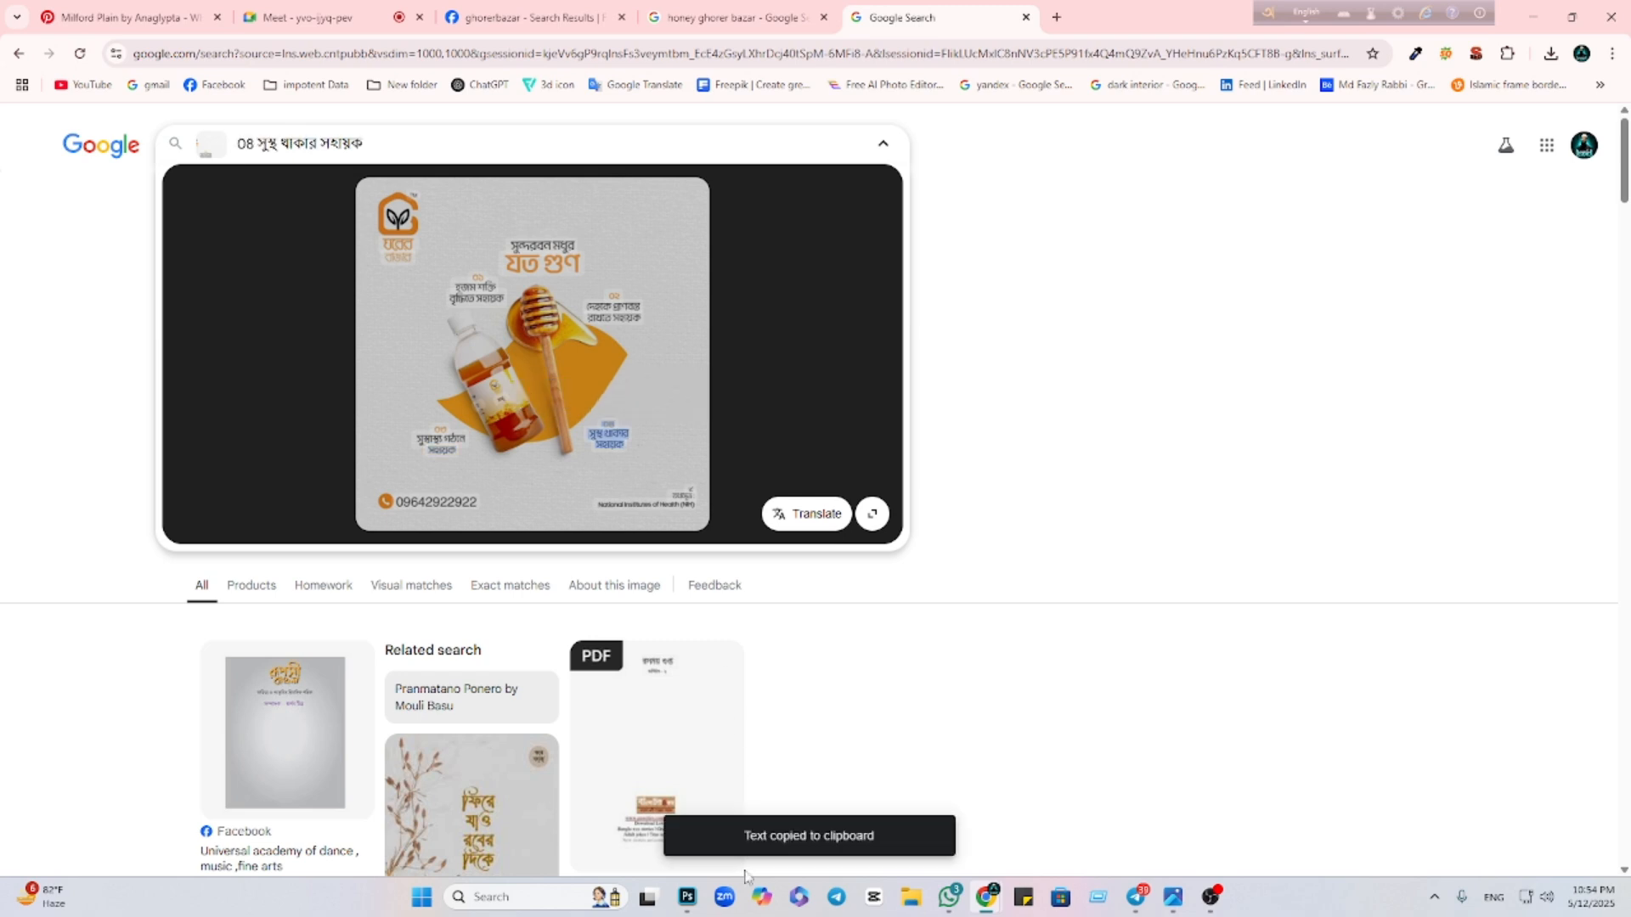
left_click(688, 896)
Paste the ০৪ সুস্থ থাকার সহায়ক caption and split it so ০৪ and সহায়ক sit on their own lines
key("ctrl+v")
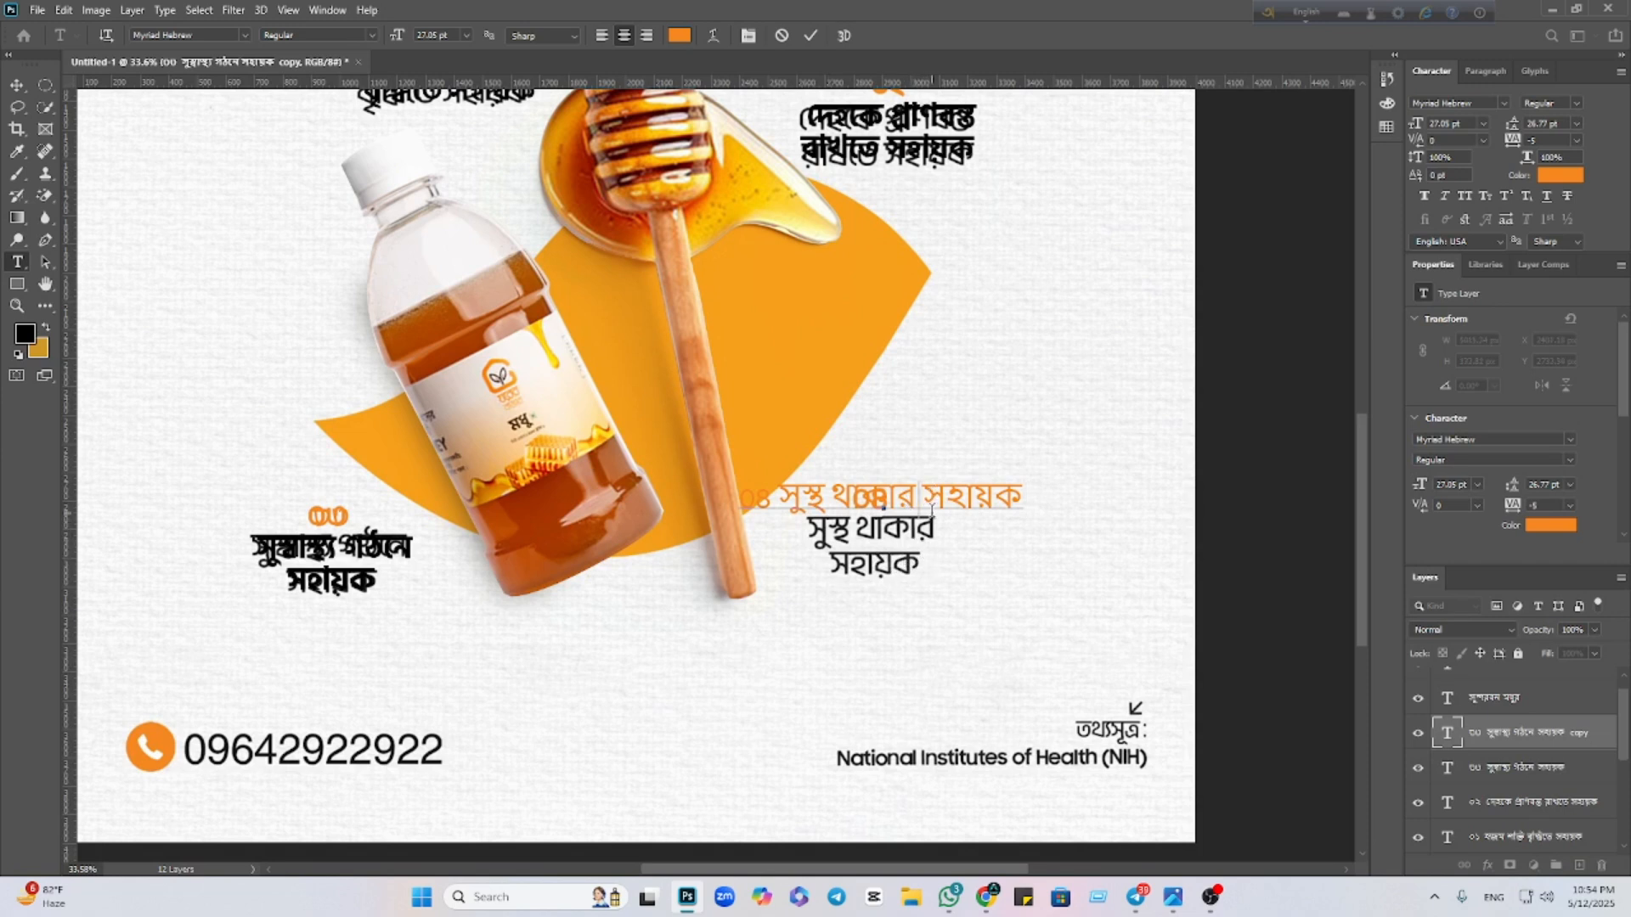
key("Return")
left_click(16, 85)
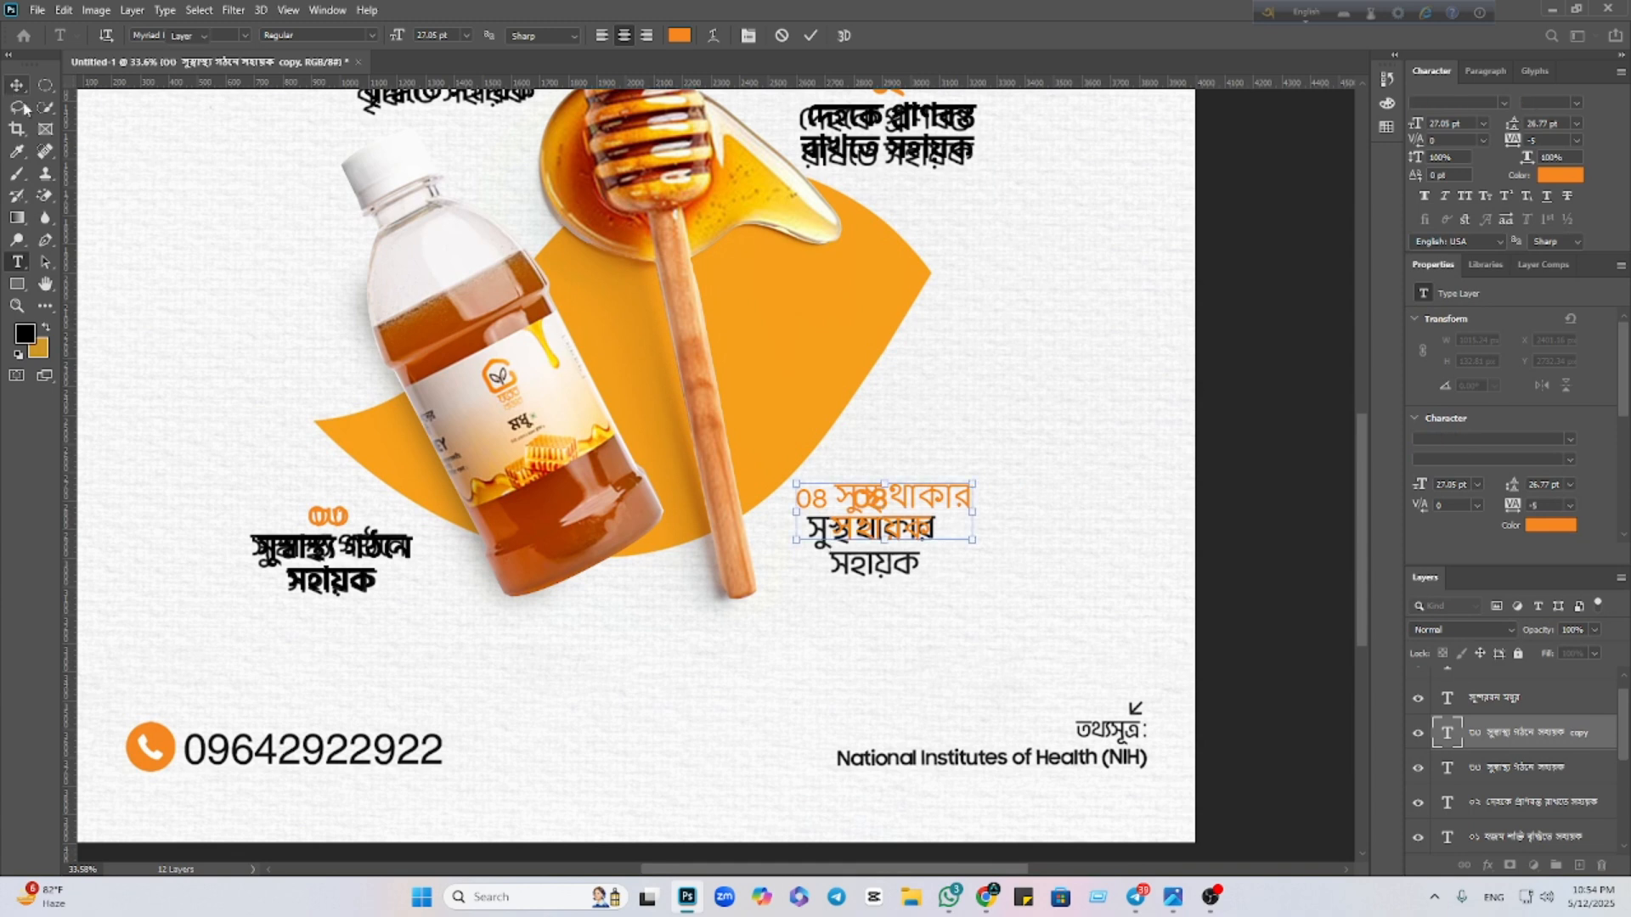
double_click(851, 497)
left_click(840, 497)
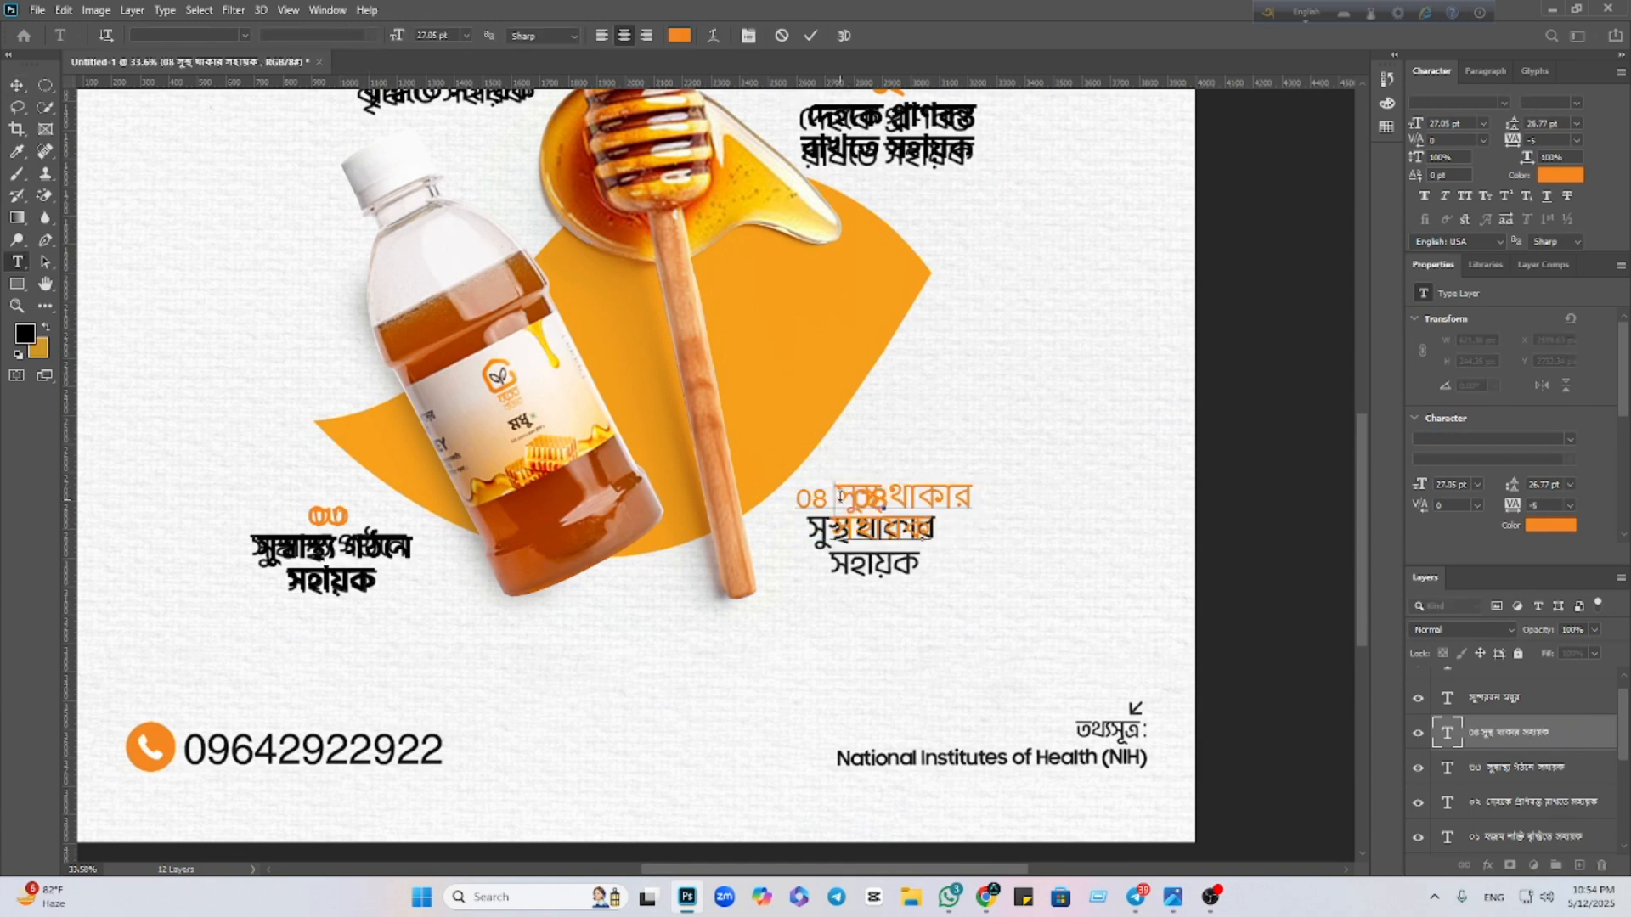
key("Return")
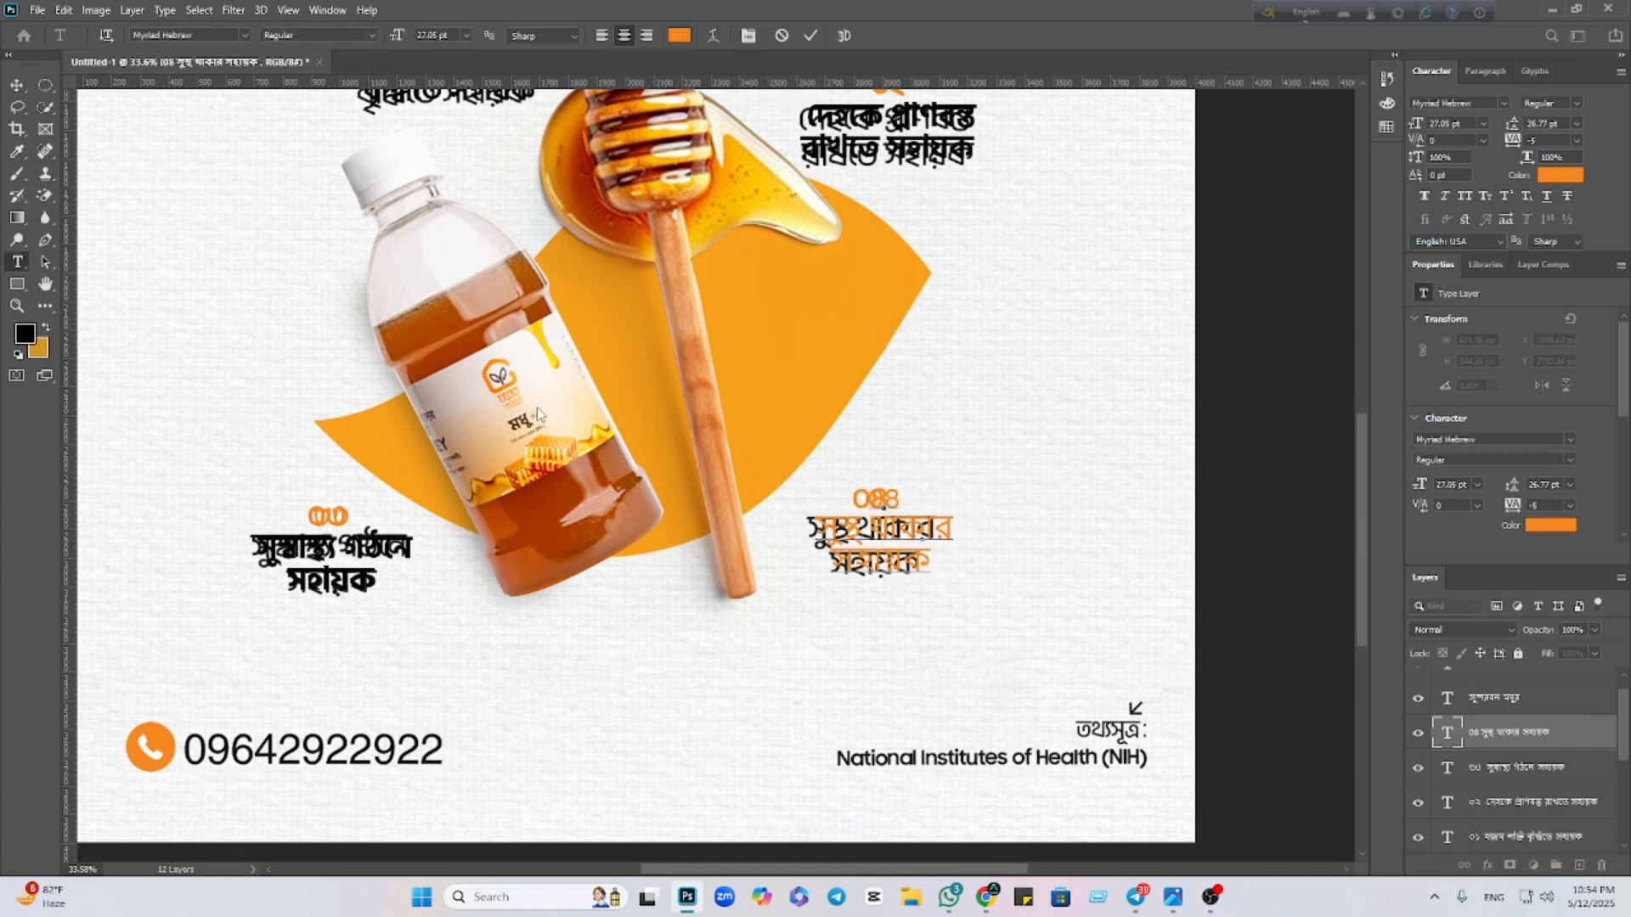
left_click(16, 85)
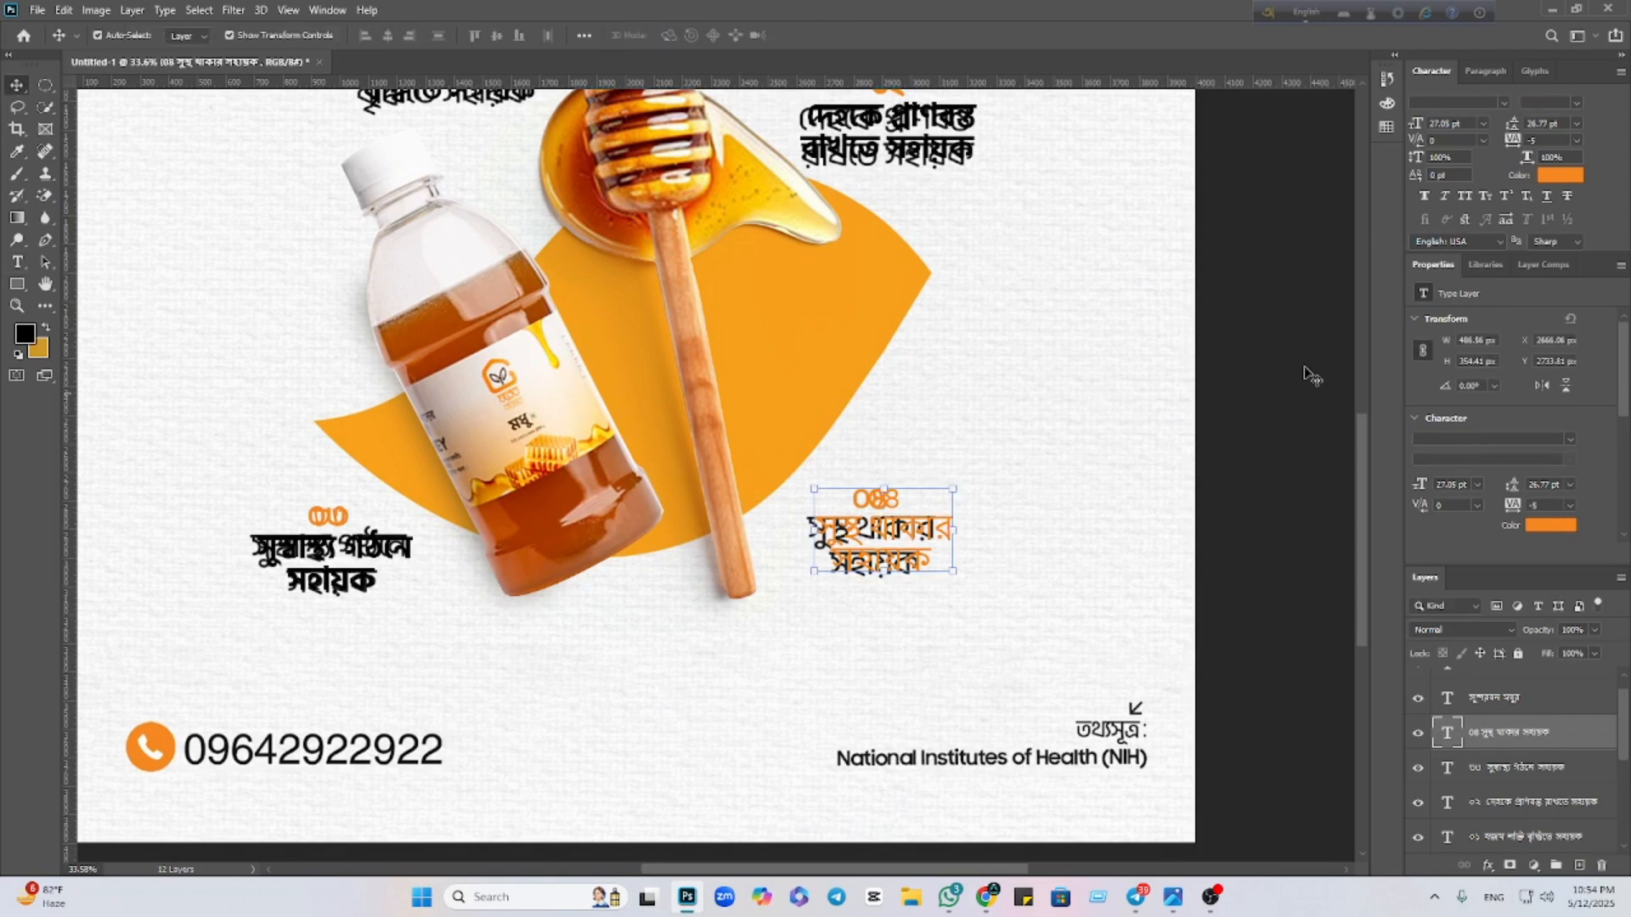
Set the caption to Hind Siliguri SemiBold and nudge it left and up into alignment
left_click(1504, 102)
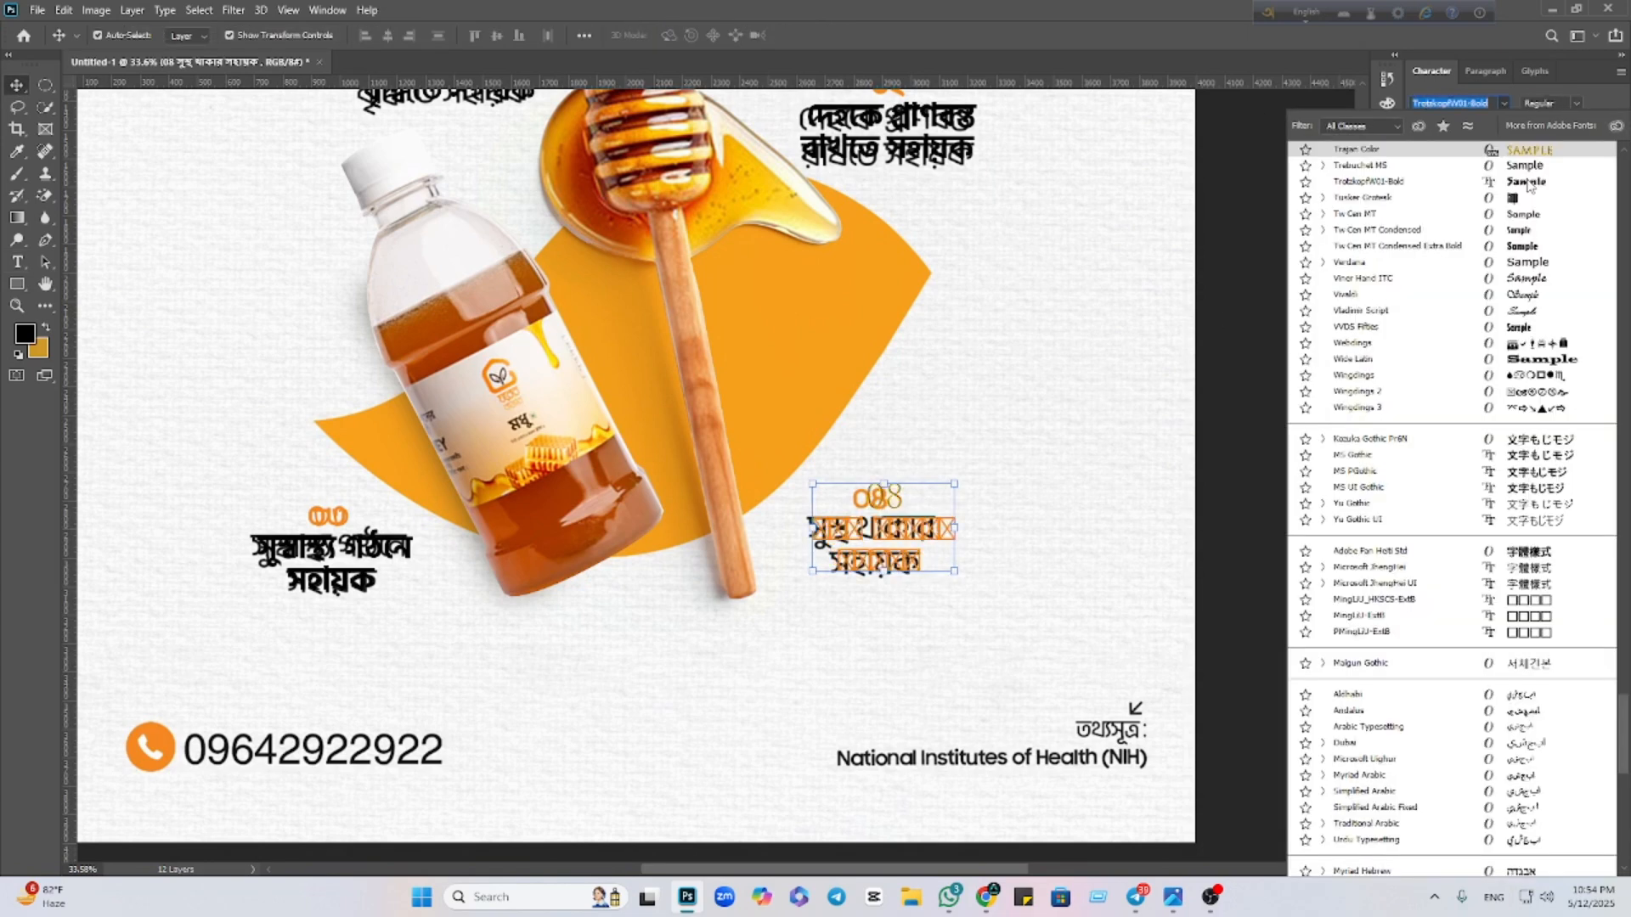
scroll(1510, 293, "up", 7)
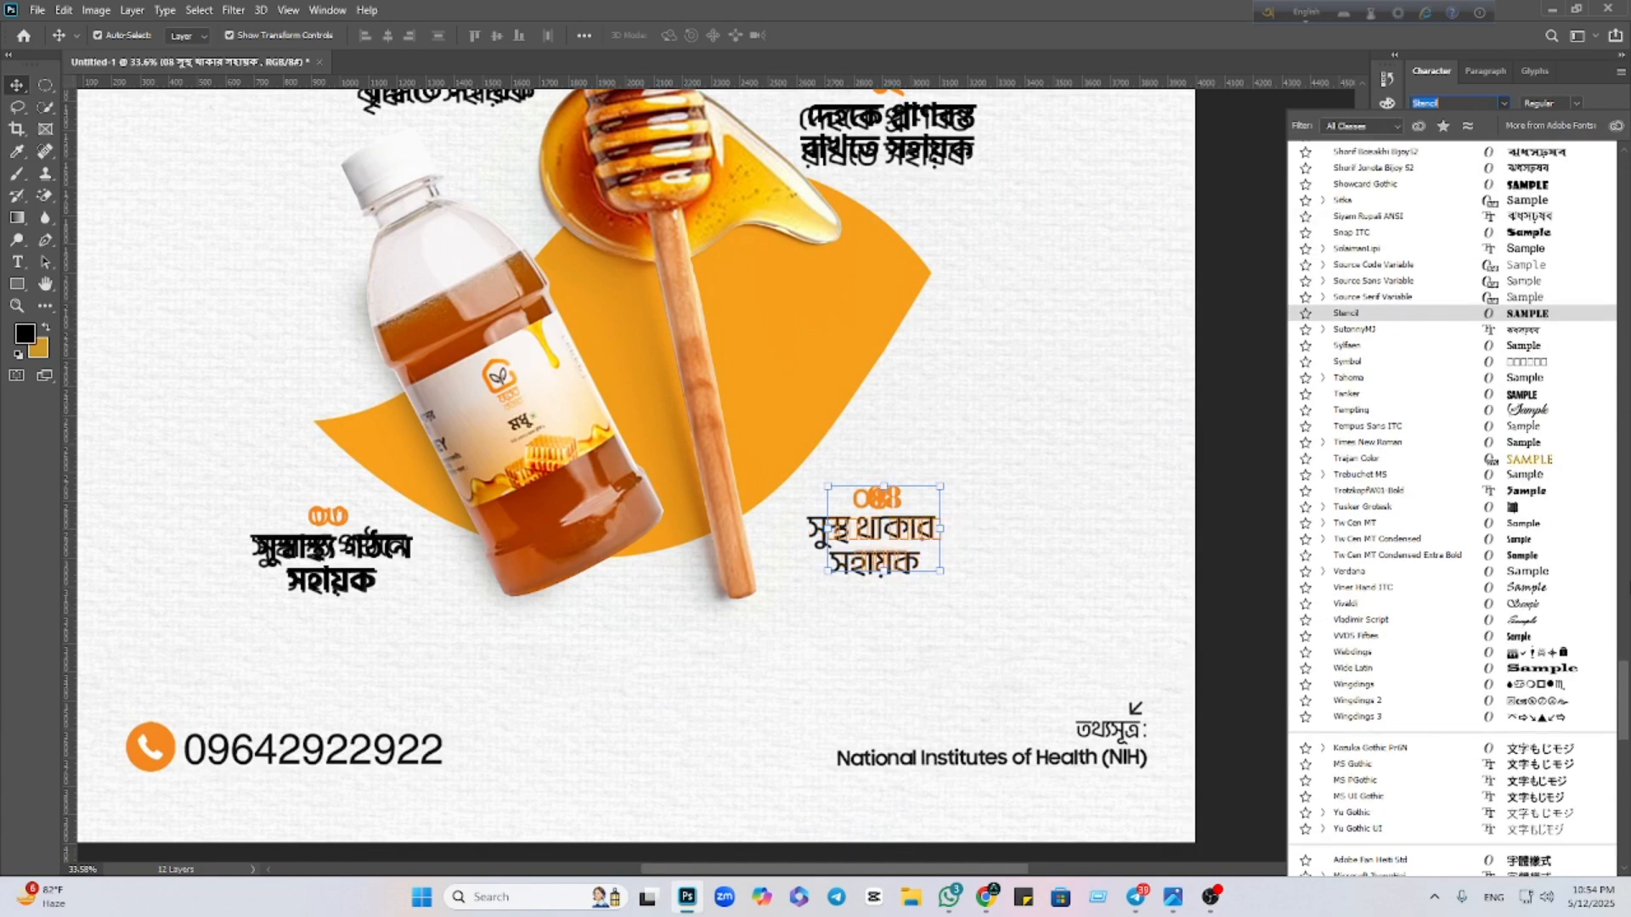
left_click(1613, 685)
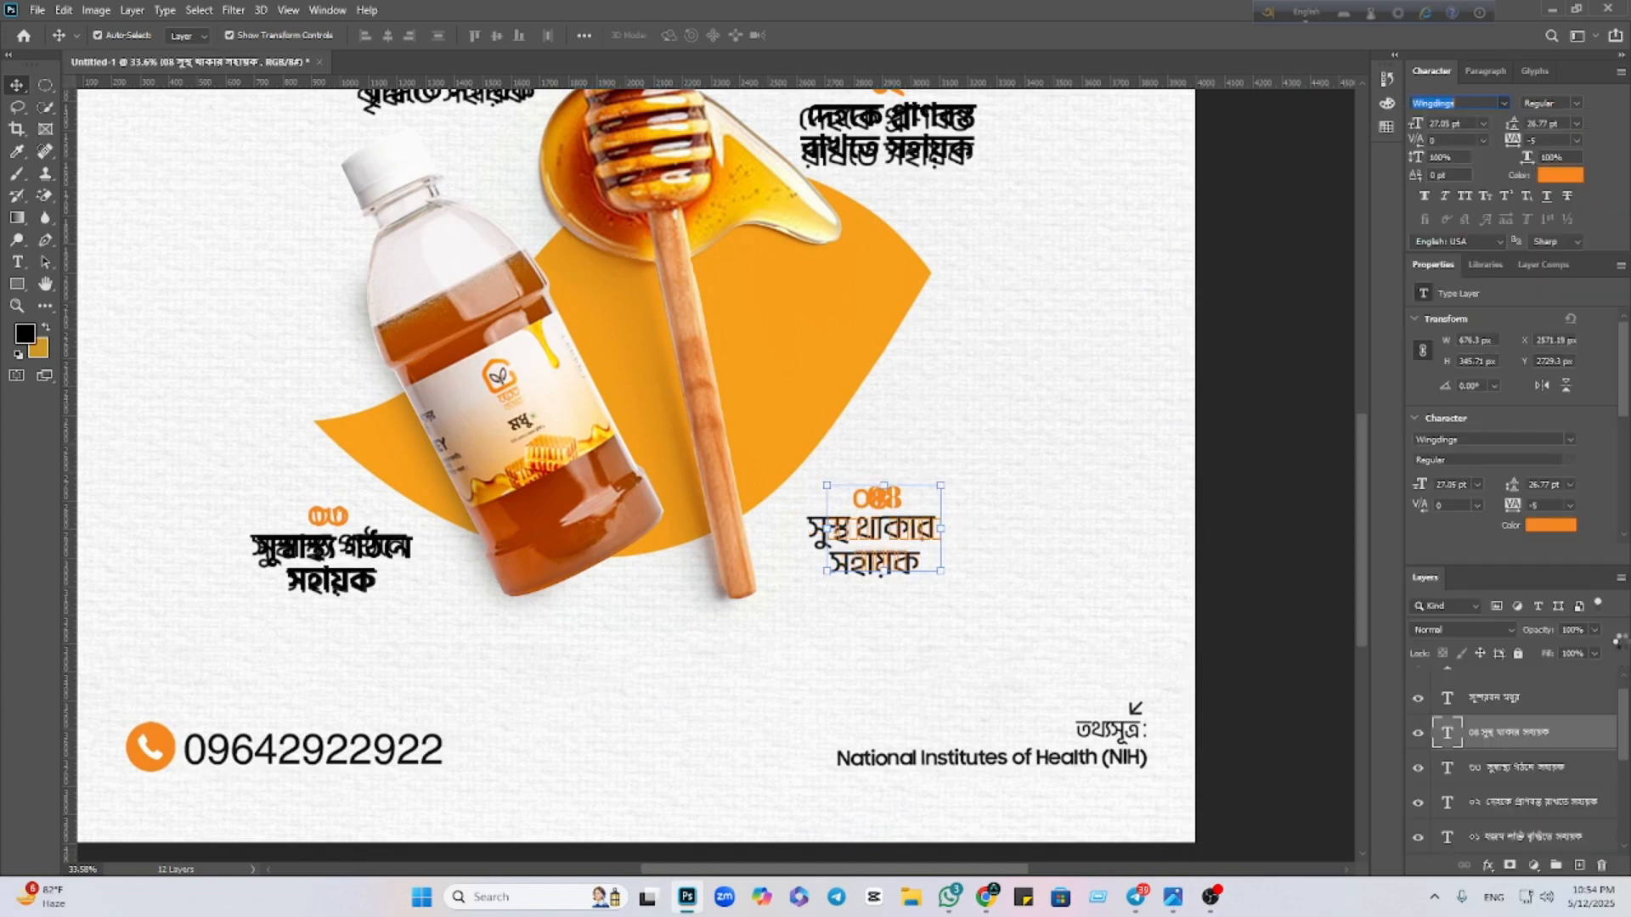
left_click(1506, 101)
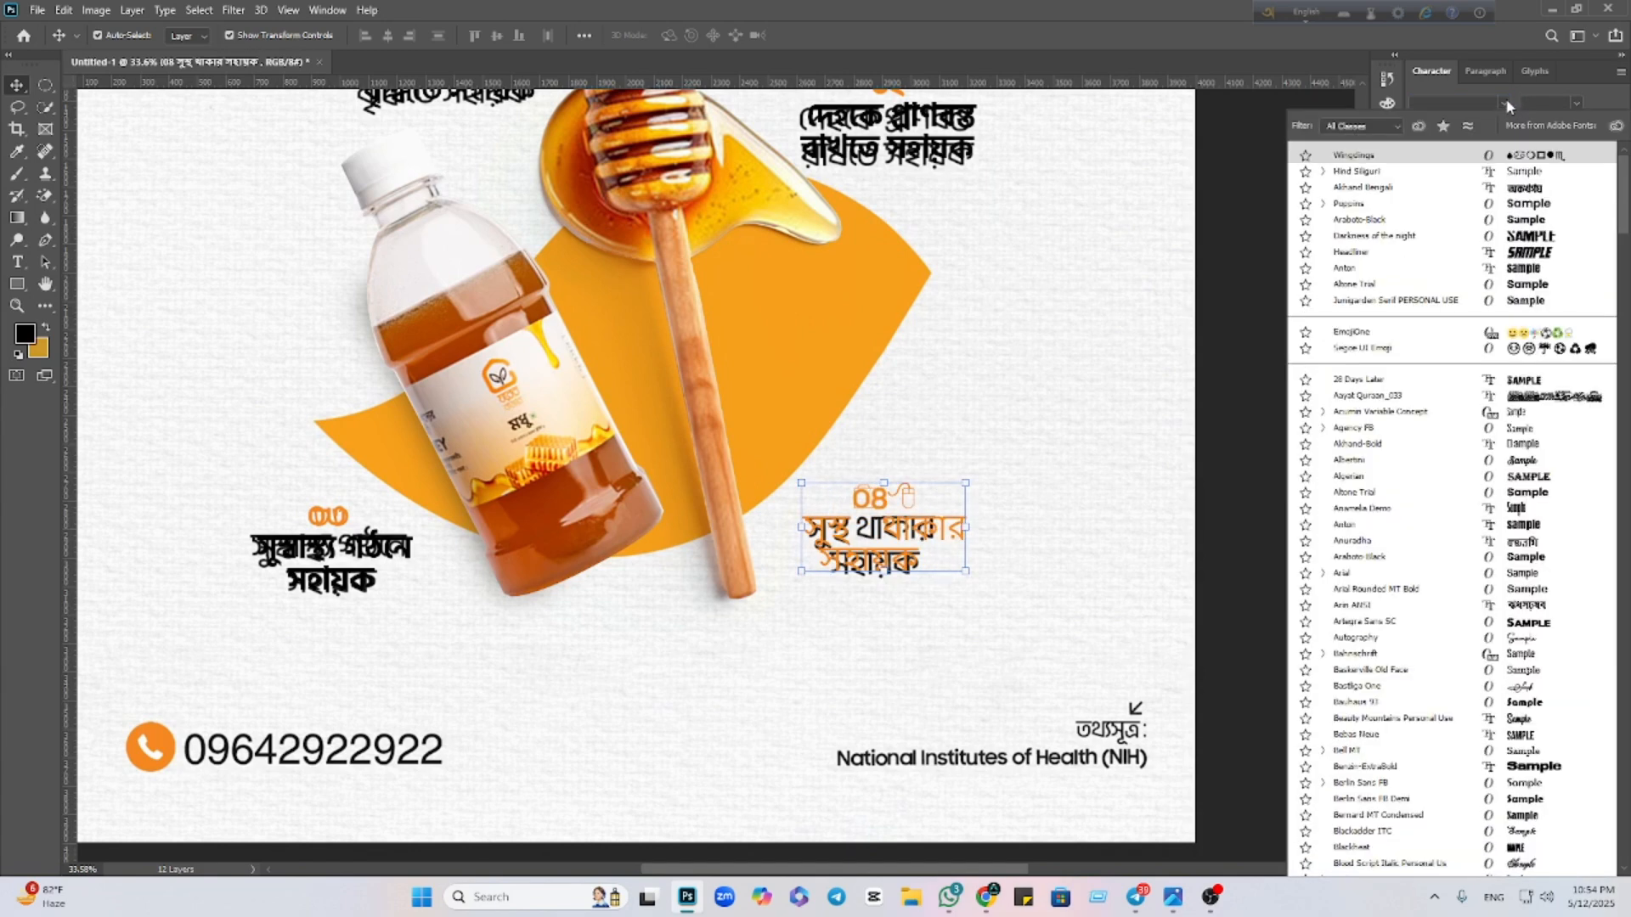
left_click(1518, 170)
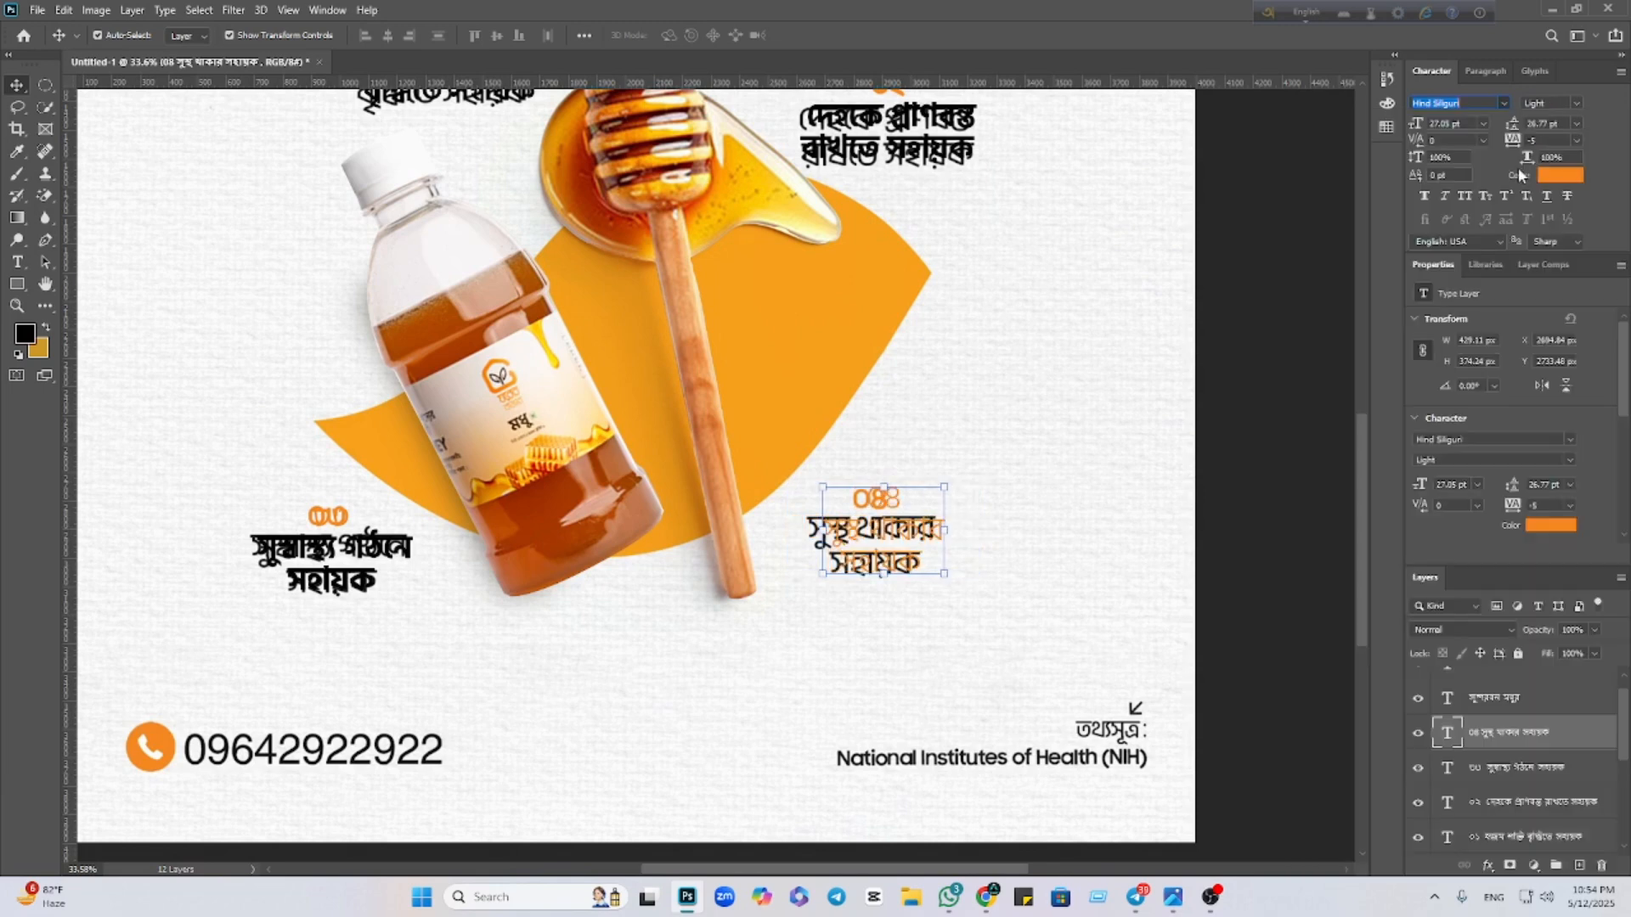
left_click(1578, 104)
left_click(1578, 133)
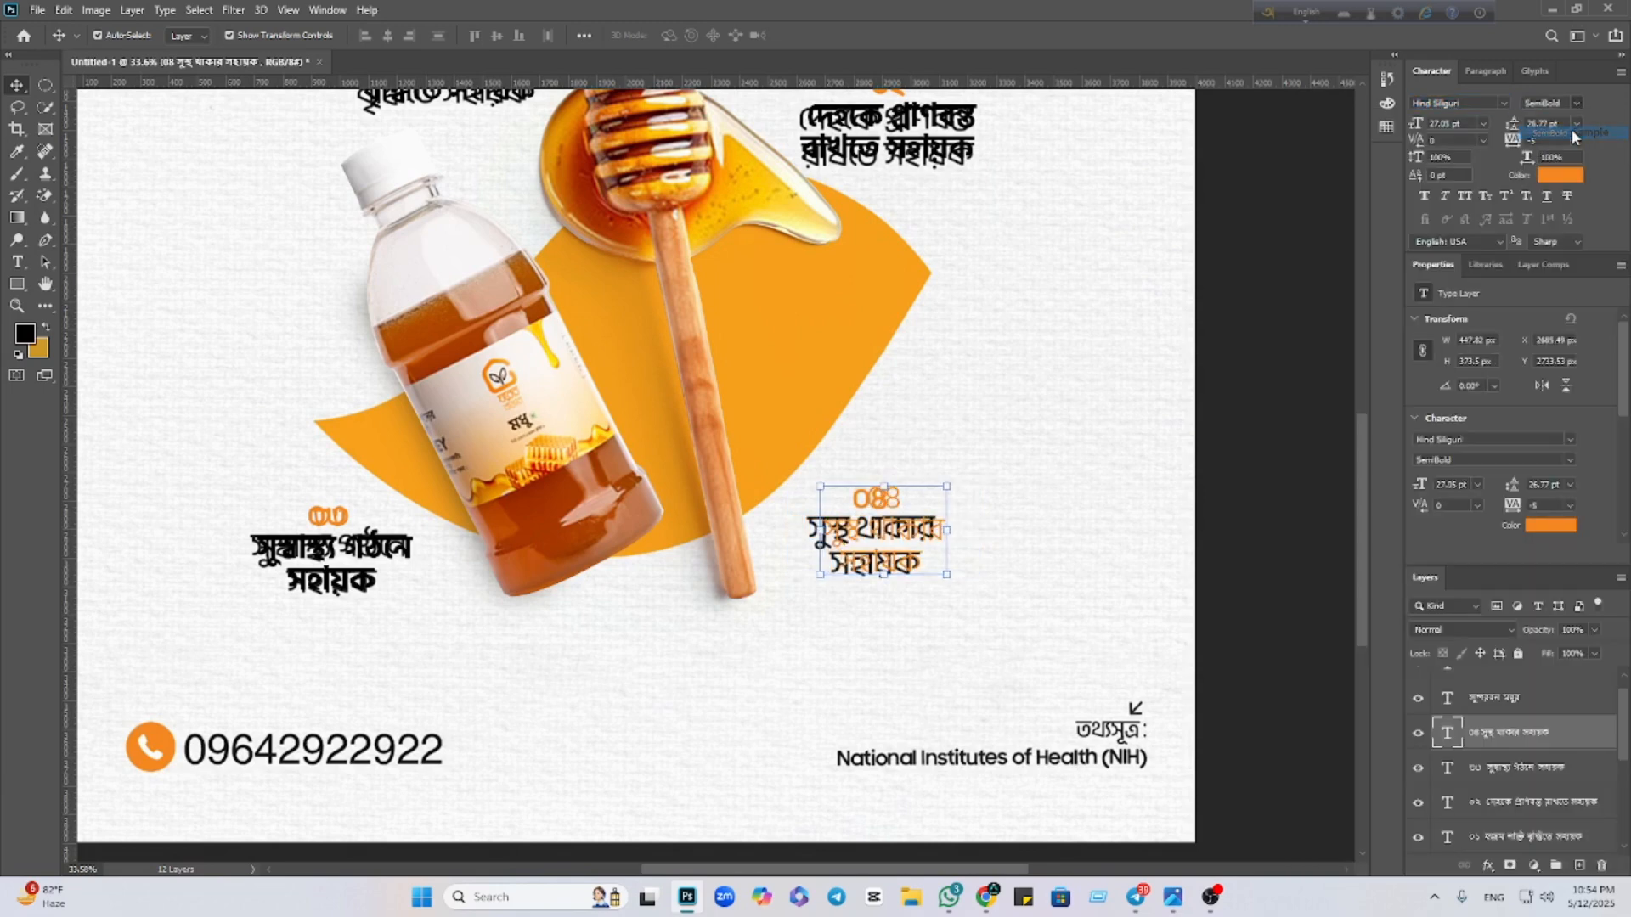
key("Left")
key("Left")
key("Left")
key("Left")
key("Left")
key("Left")
key("Left")
key("Left")
key("Left")
key("Left")
key("Left")
key("Left")
key("Left")
key("Left")
key("Left")
key("Left")
key("Left")
key("Left")
key("Left")
key("Left")
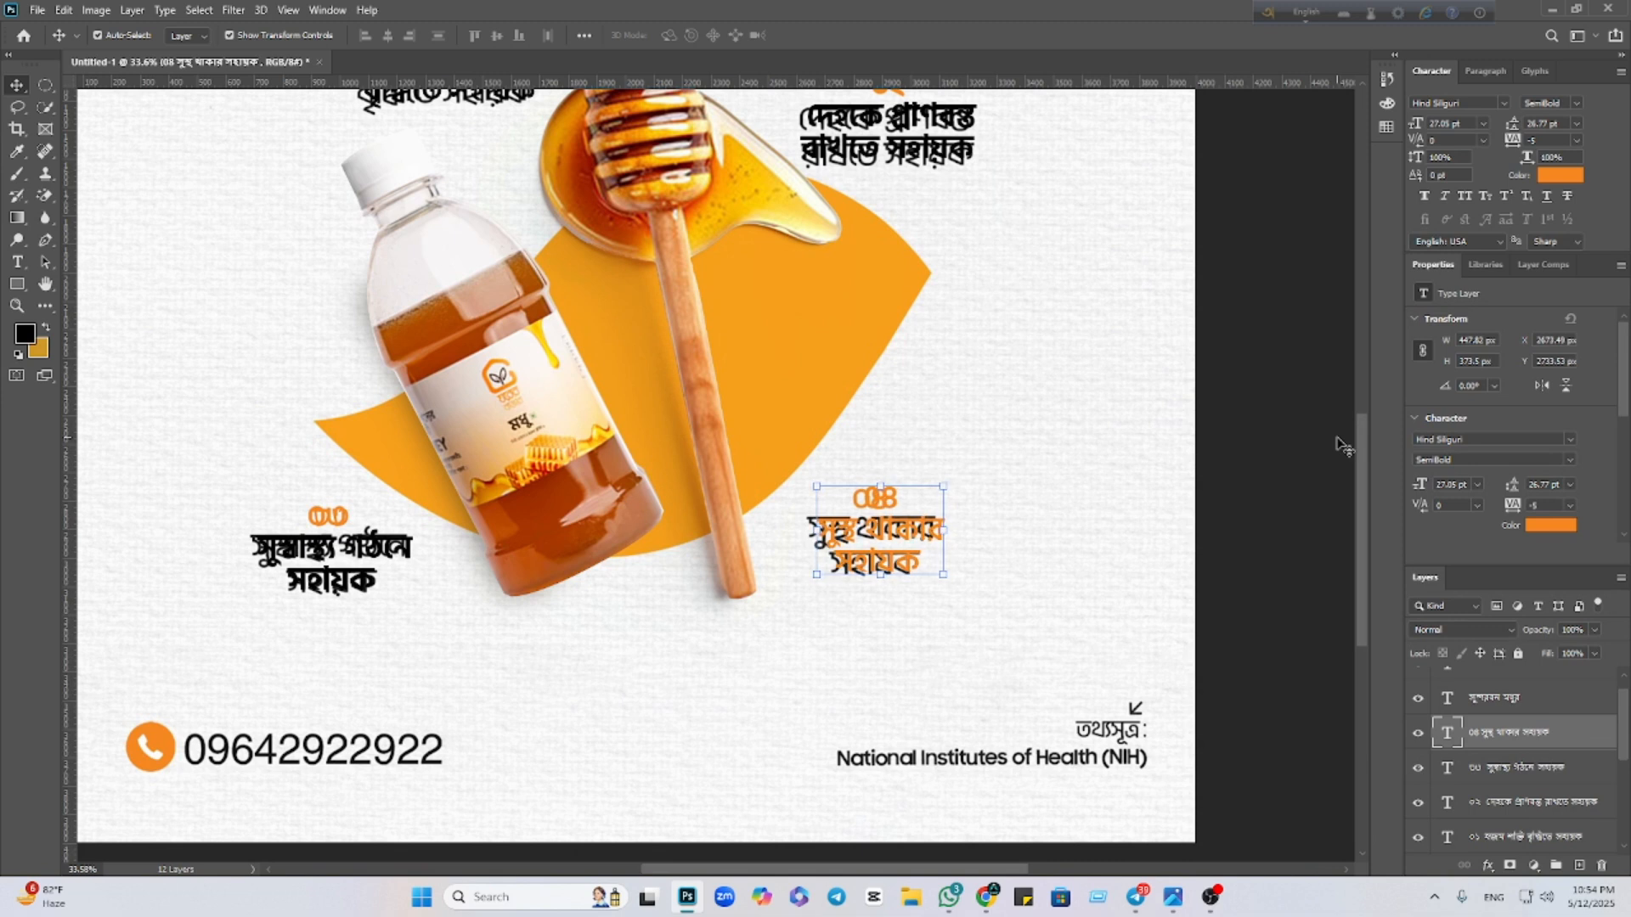
key("Left")
key("Left")
key("Left")
key("Left")
key("Left")
key("Left")
key("Left")
key("Left")
key("Left")
key("Left")
key("Left")
key("Left")
key("Left")
key("Left")
key("Left")
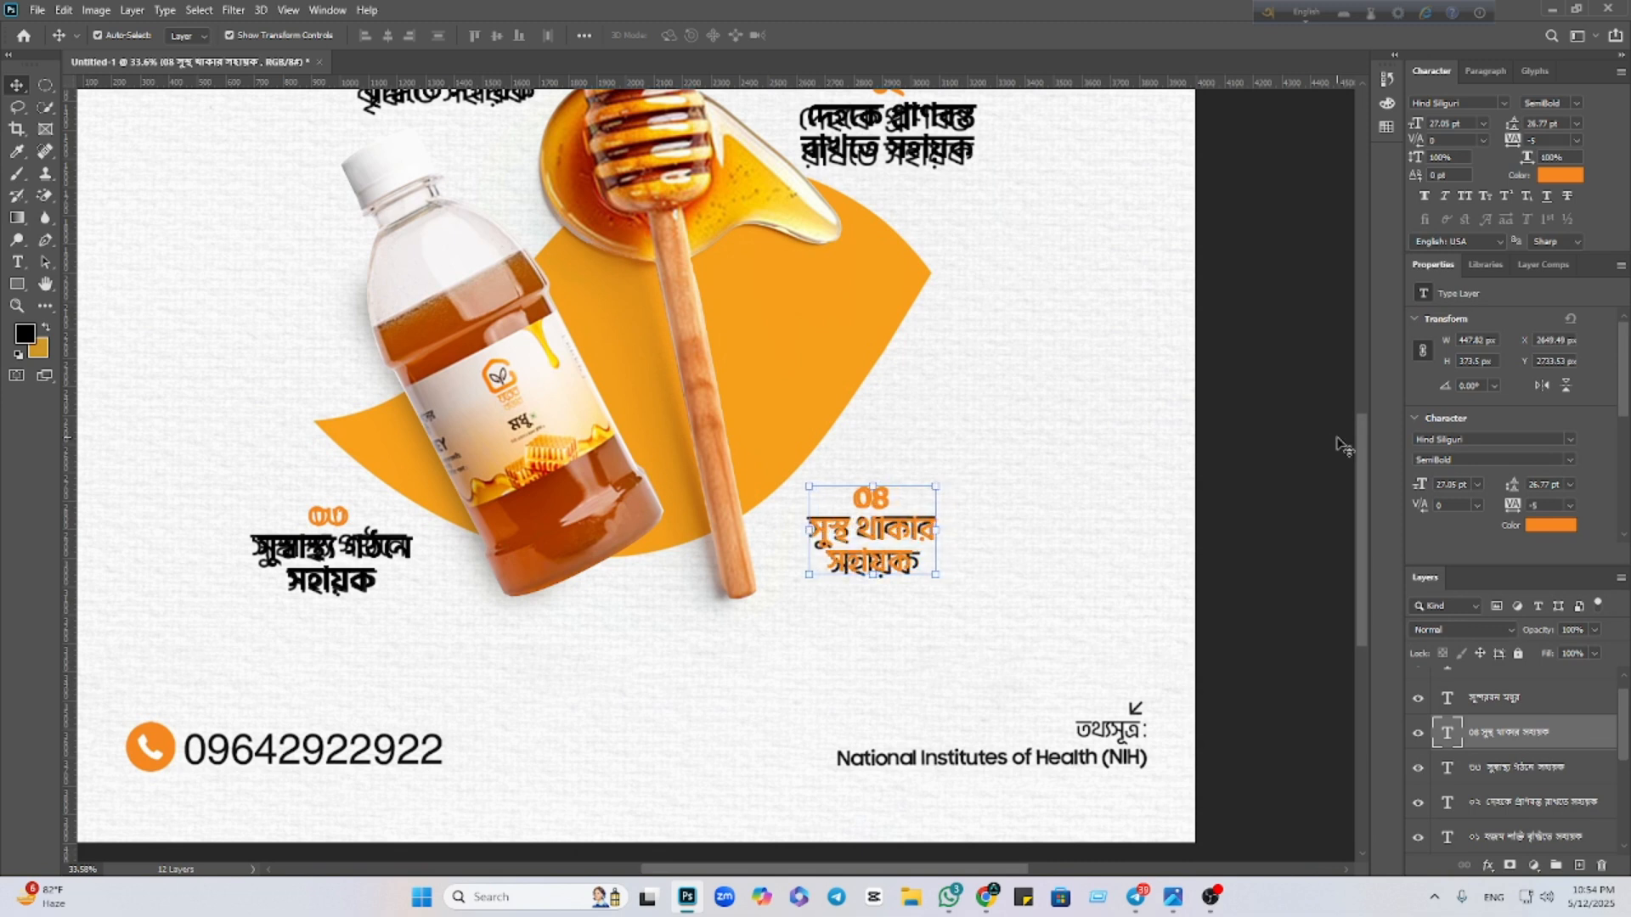
key("Up")
key("Up")
key("Up")
key("Left")
key("Left")
key("Left")
key("Left")
key("Left")
key("Left")
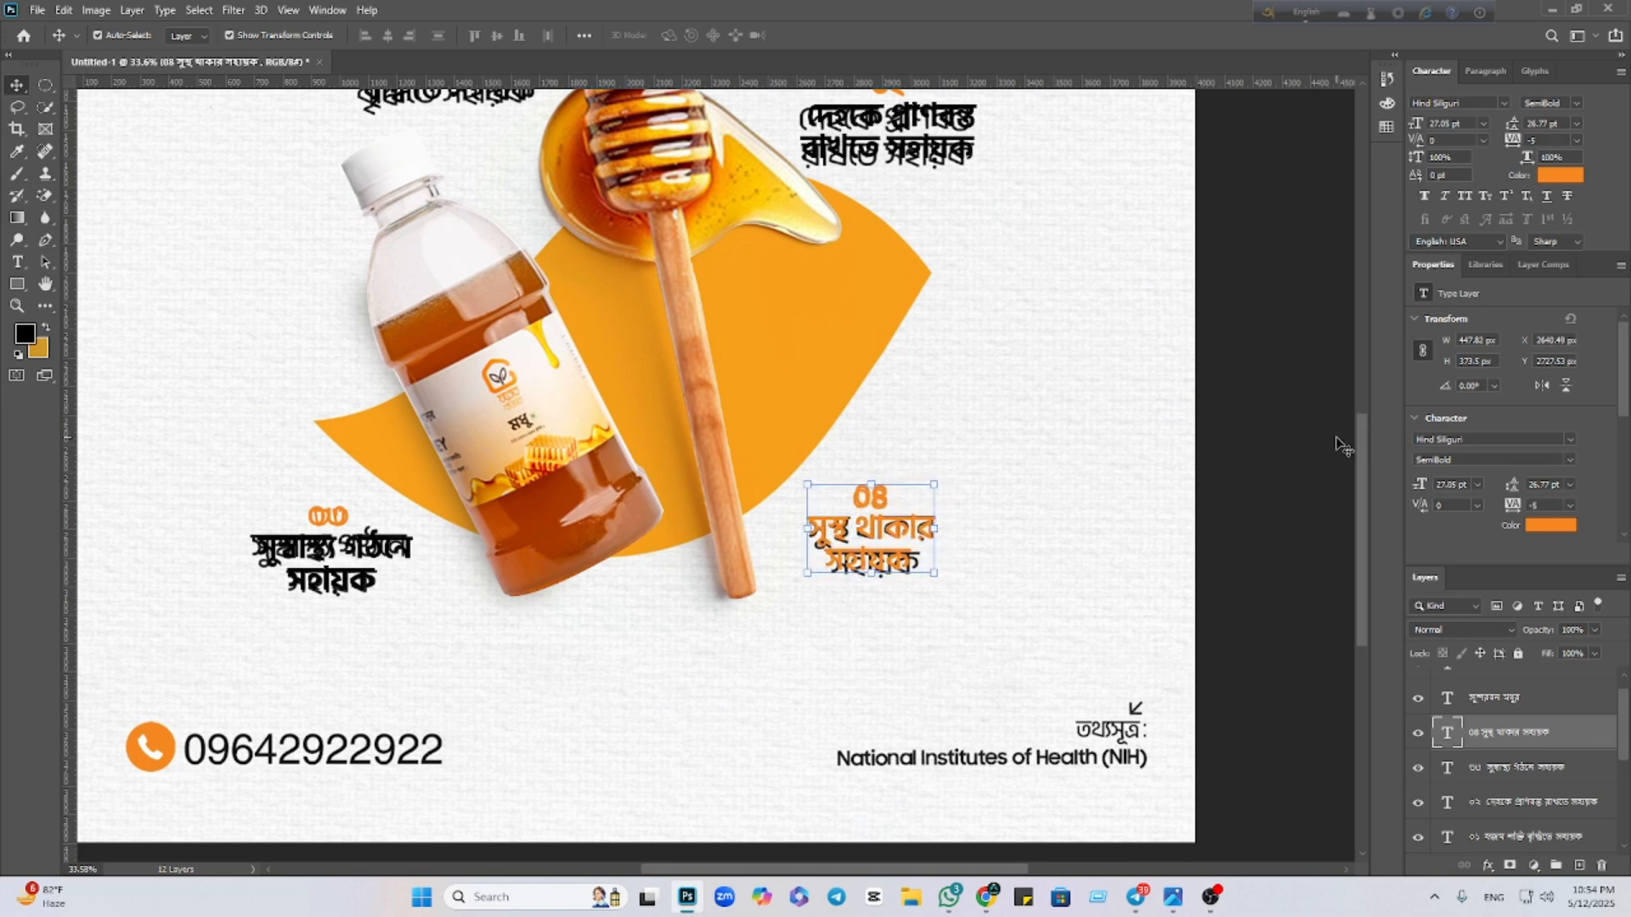
Recolour the caption's words black (#000000), leaving the ০৪ number orange
double_click(811, 532)
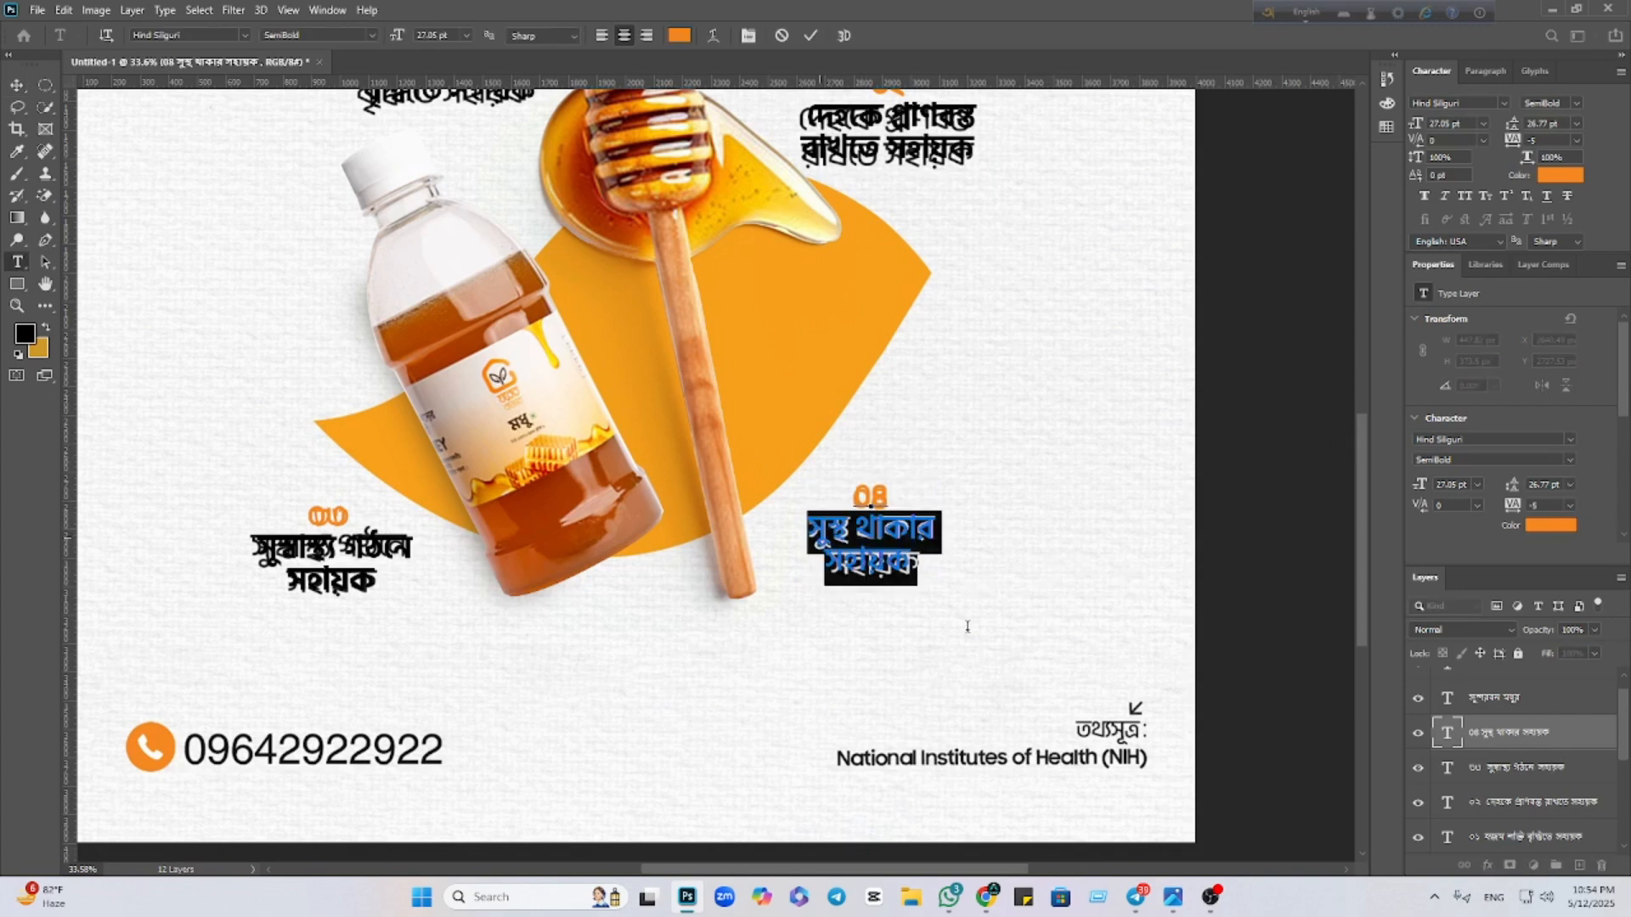
left_click(678, 38)
type("000000")
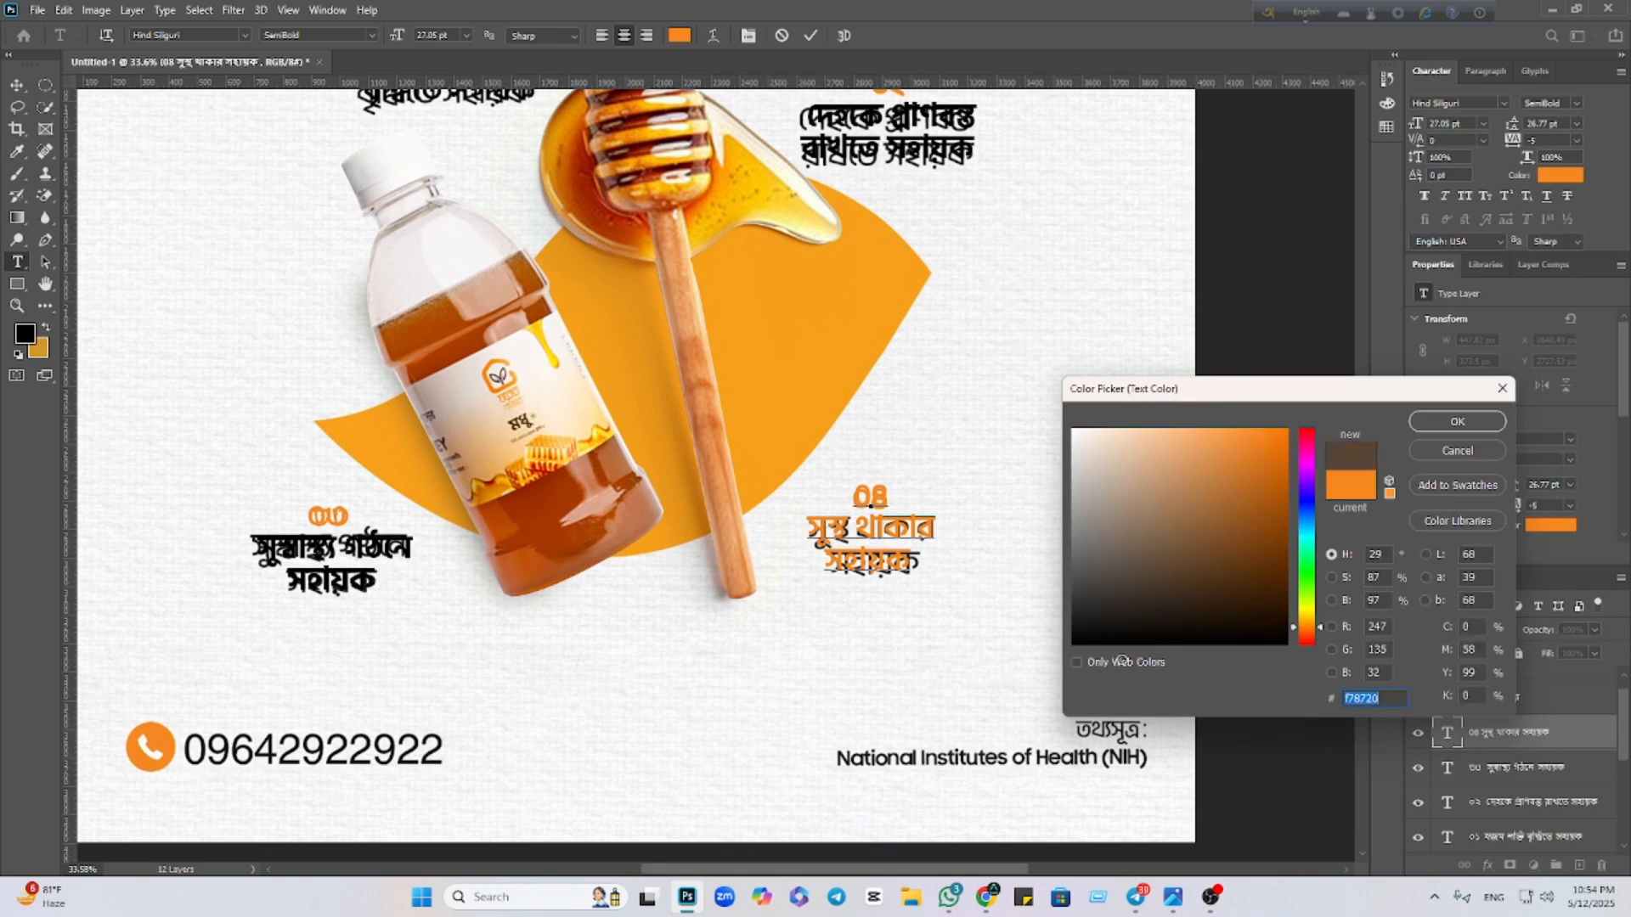
left_click(1444, 420)
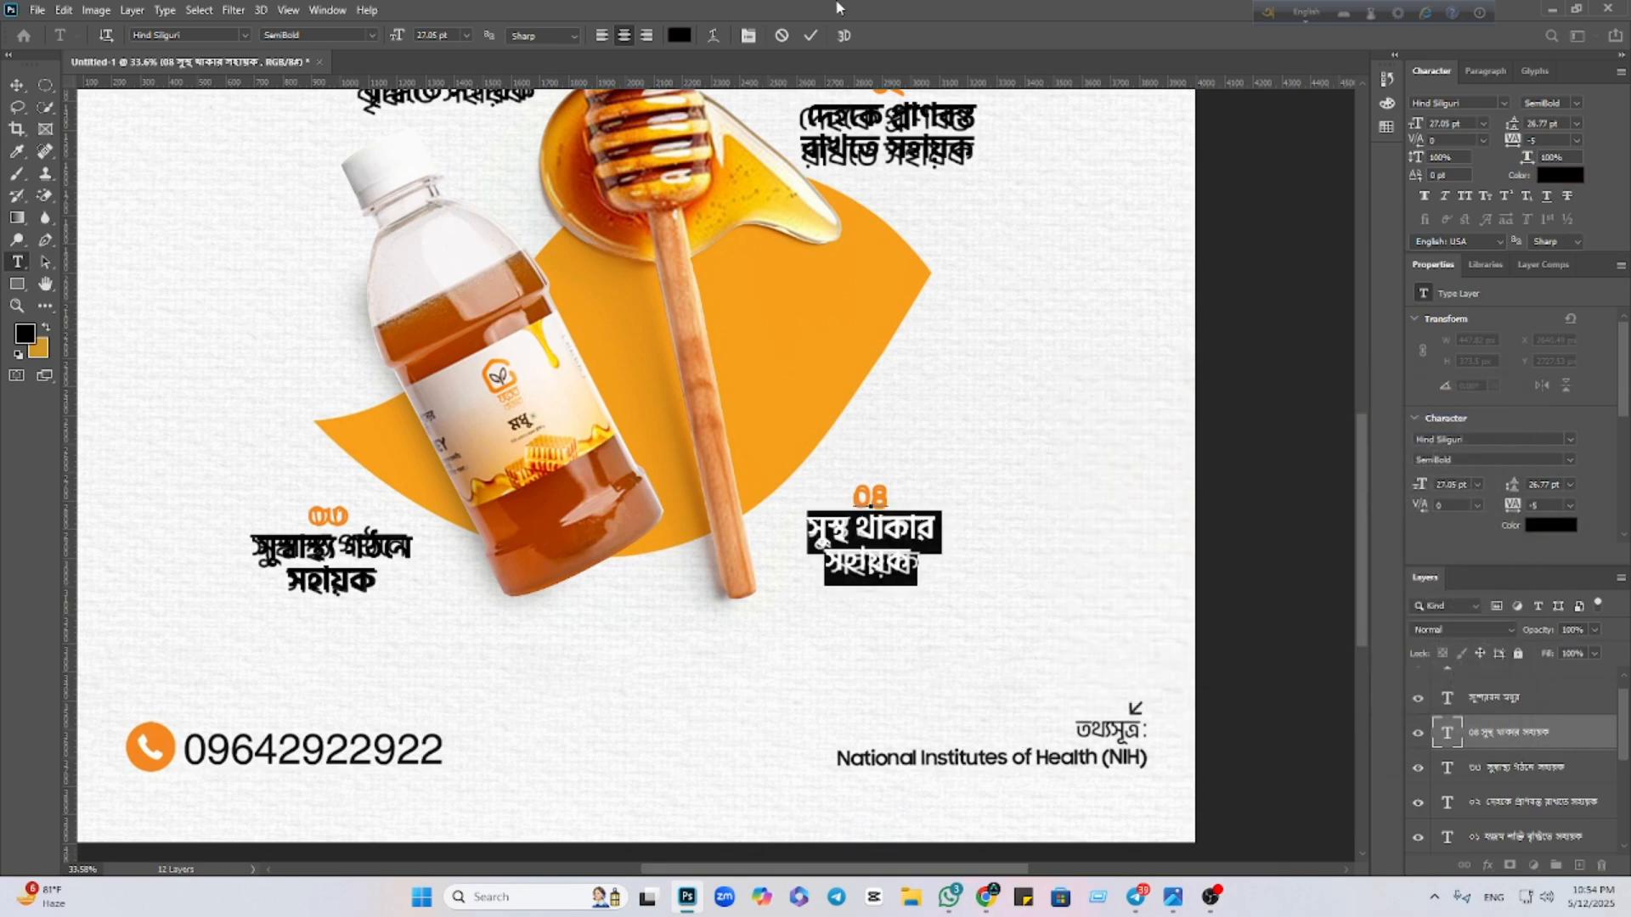
left_click(810, 39)
left_click_drag(1282, 387, 998, 419)
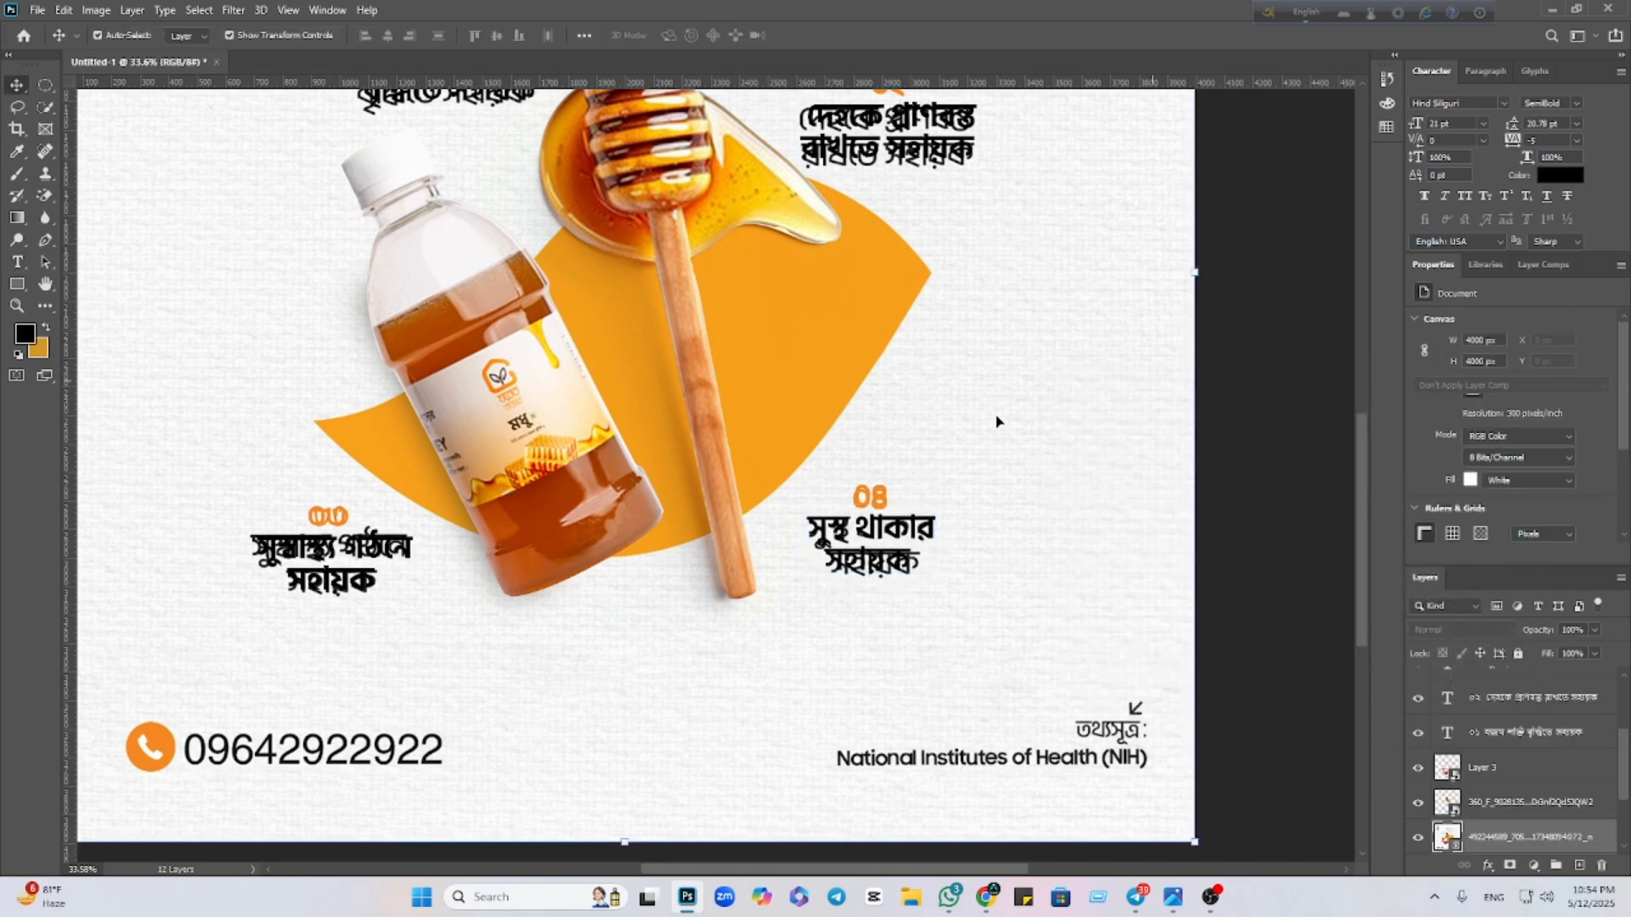
key("ctrl+0")
Toggle the reference image on and off to compare the rebuilt caption, then pan to the lower design
scroll(967, 433, "down", 2)
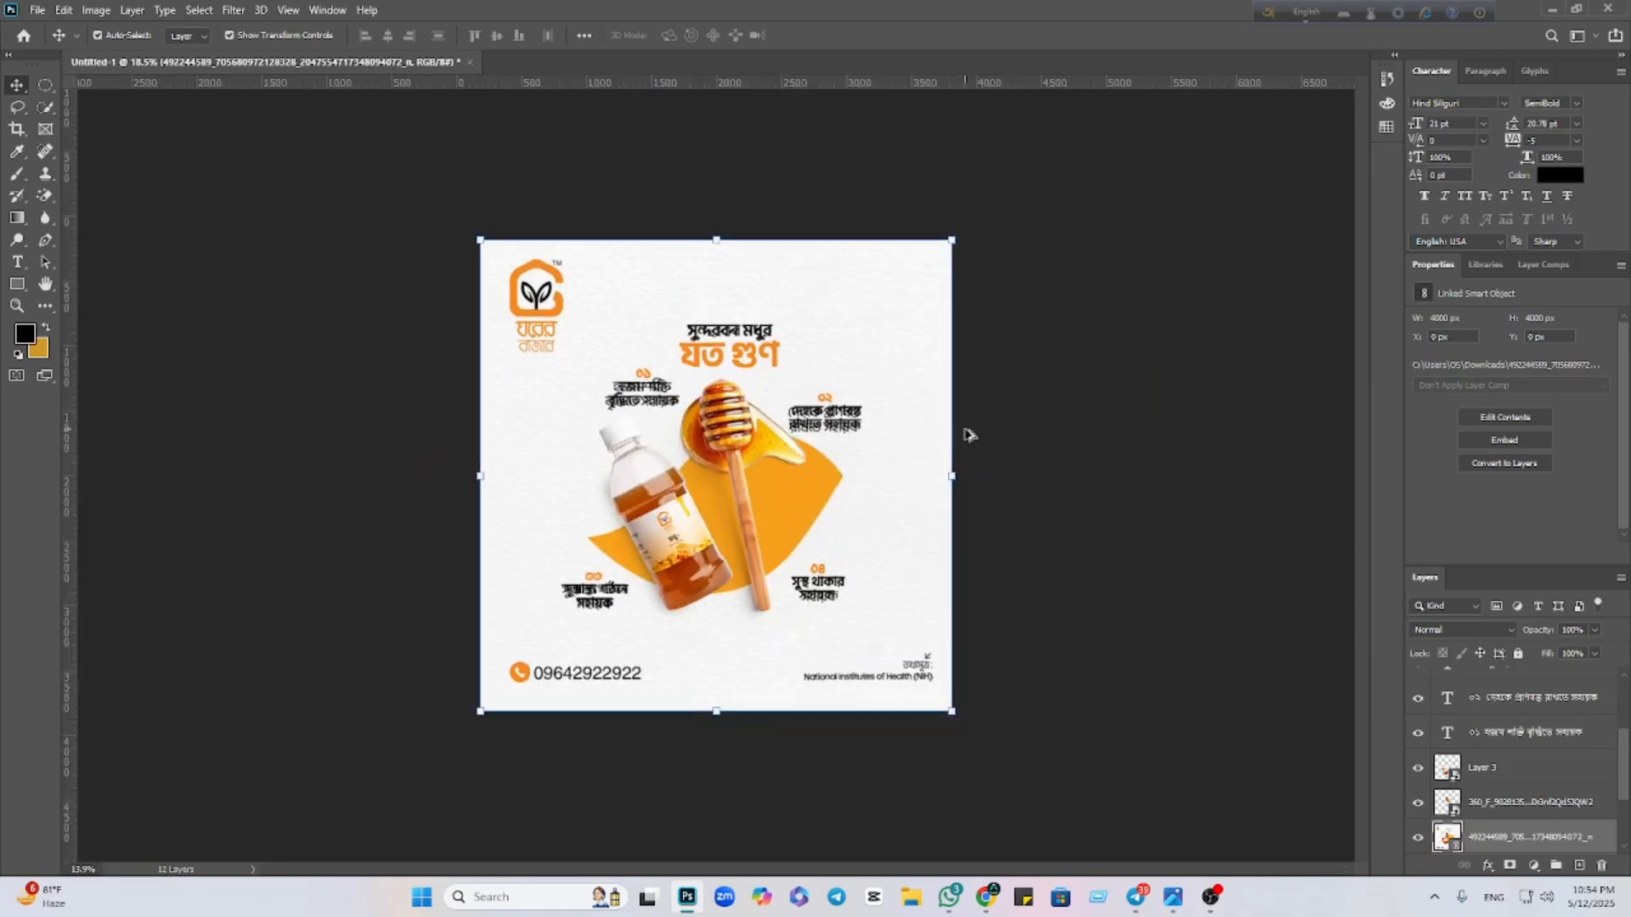
left_click(1419, 839)
left_click(1418, 838)
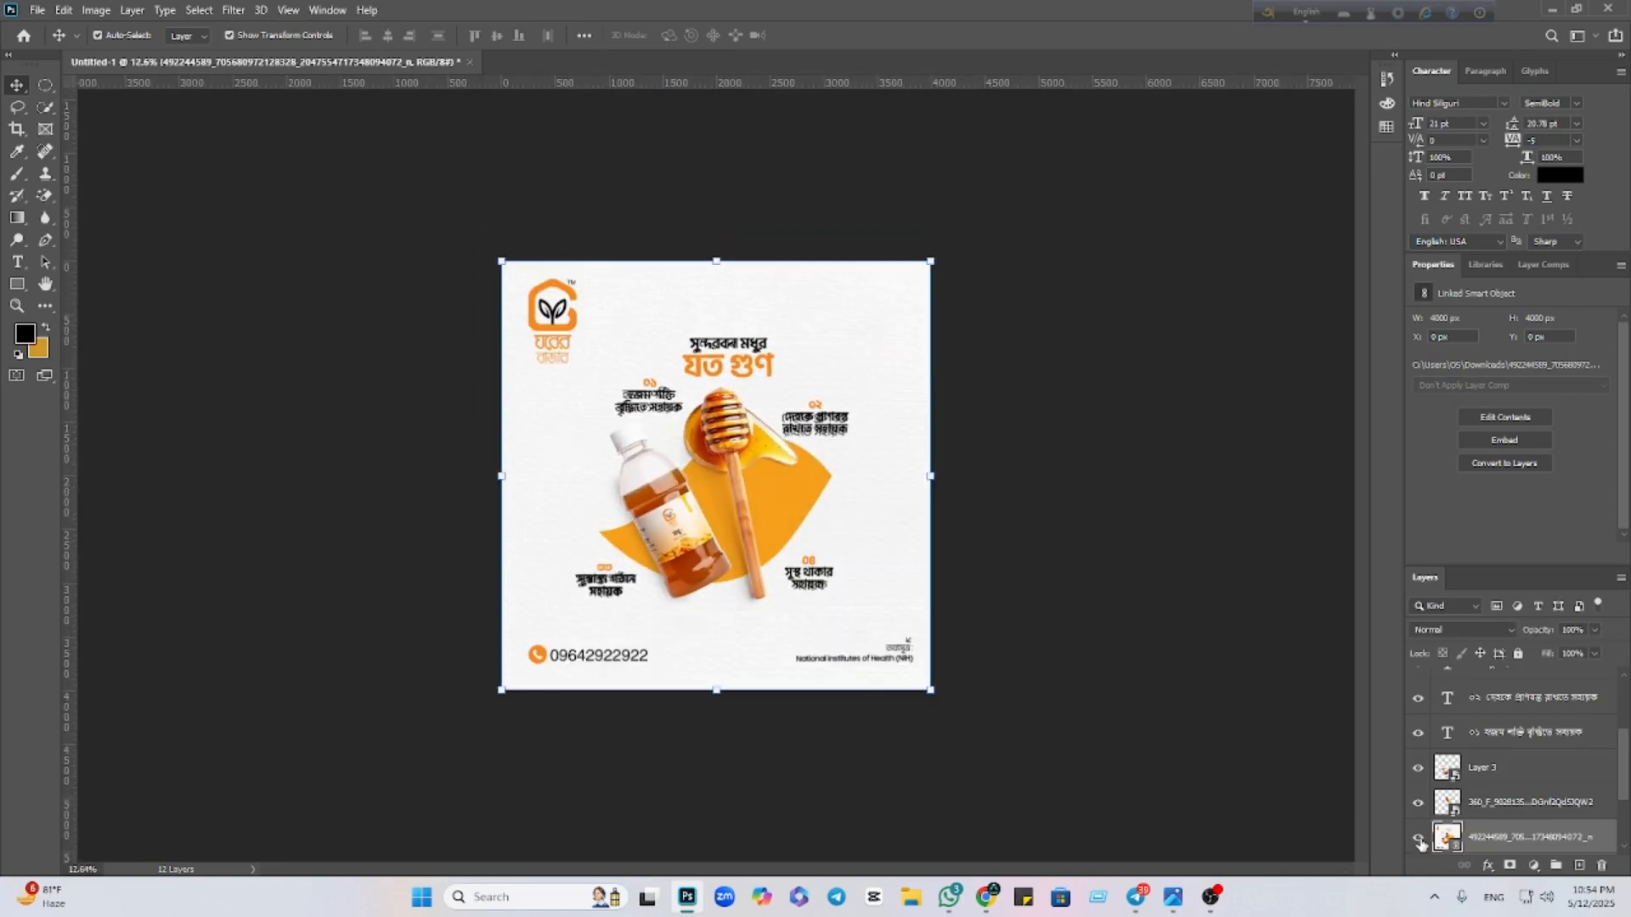
left_click(1418, 838)
left_click(1419, 839)
left_click(1419, 839)
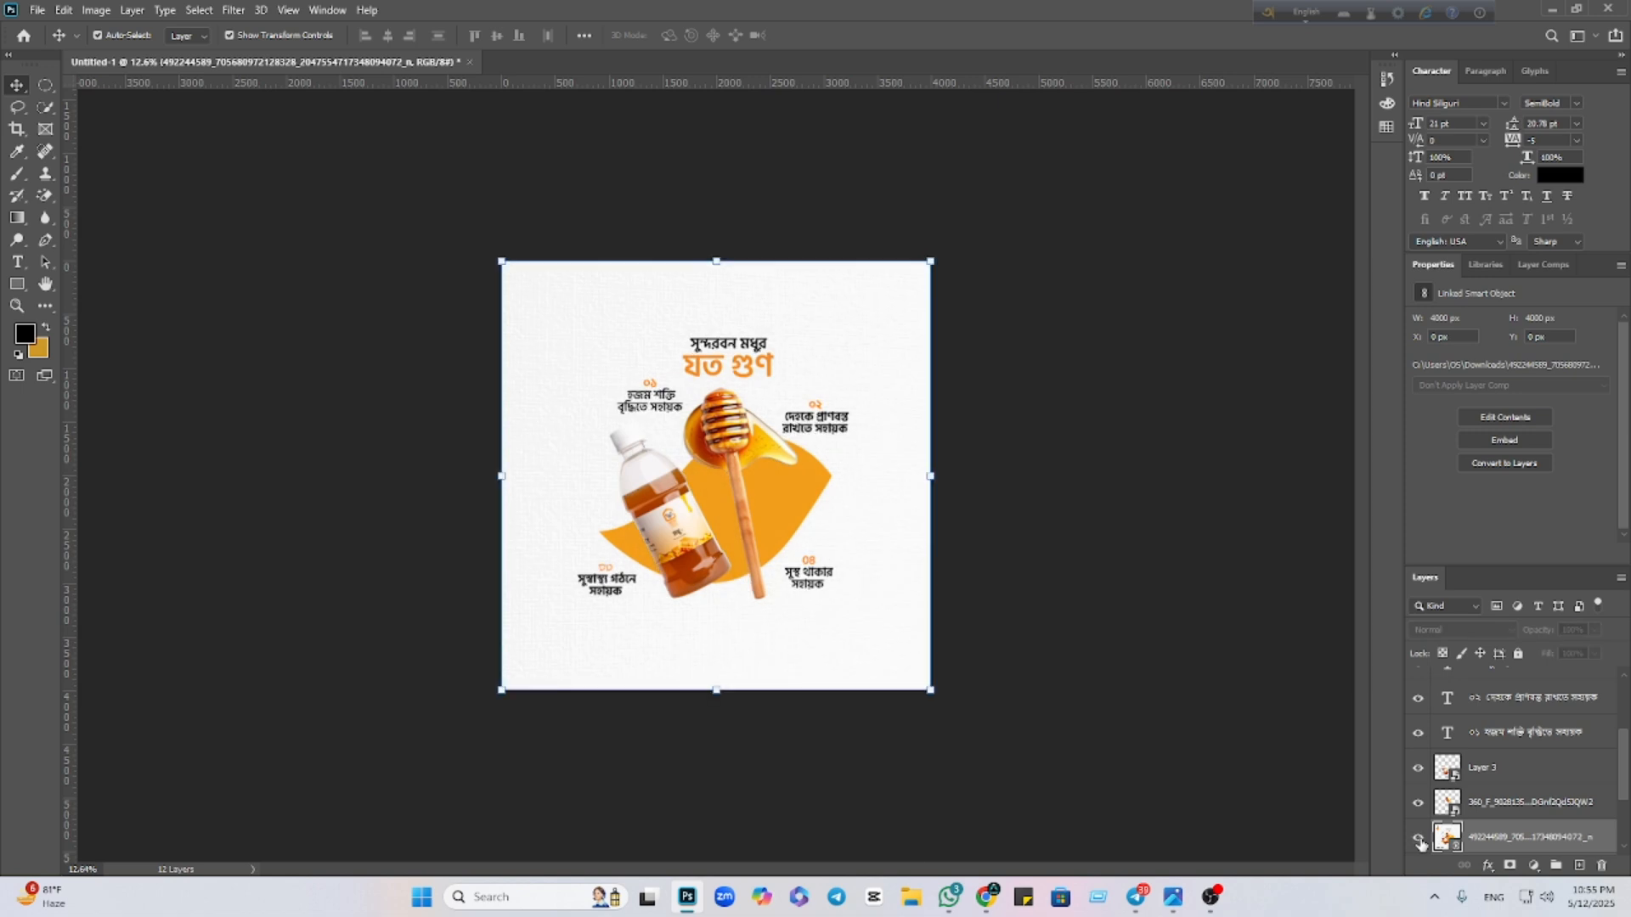
left_click(1419, 839)
scroll(871, 718, "up", 4)
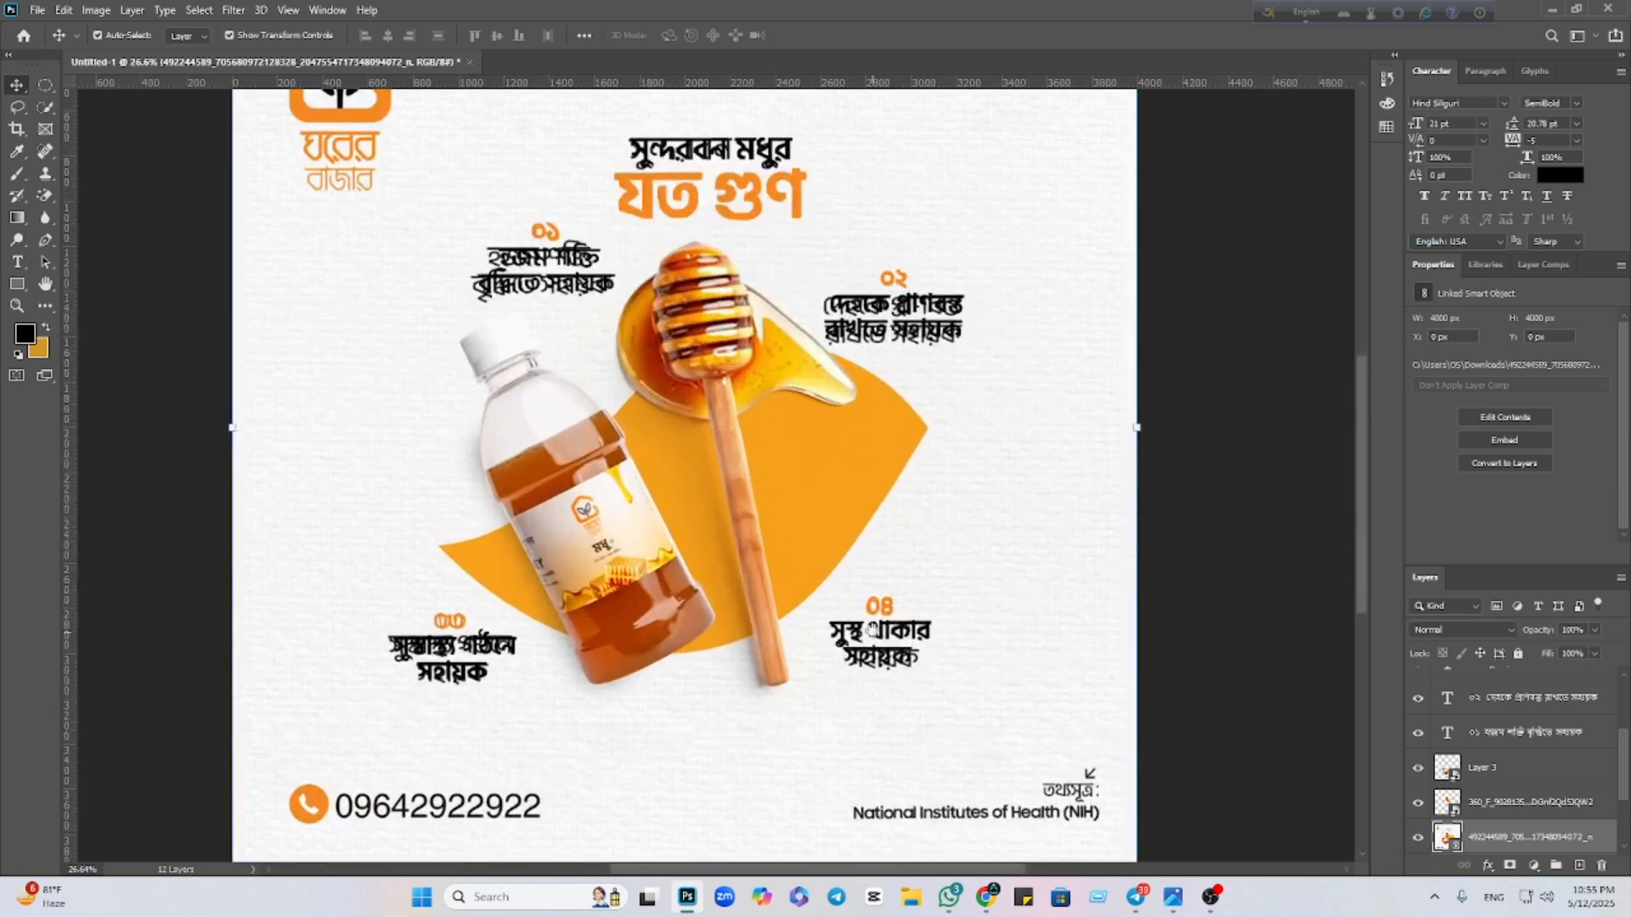
left_click_drag(872, 630, 963, 441)
left_click_drag(815, 545, 977, 490)
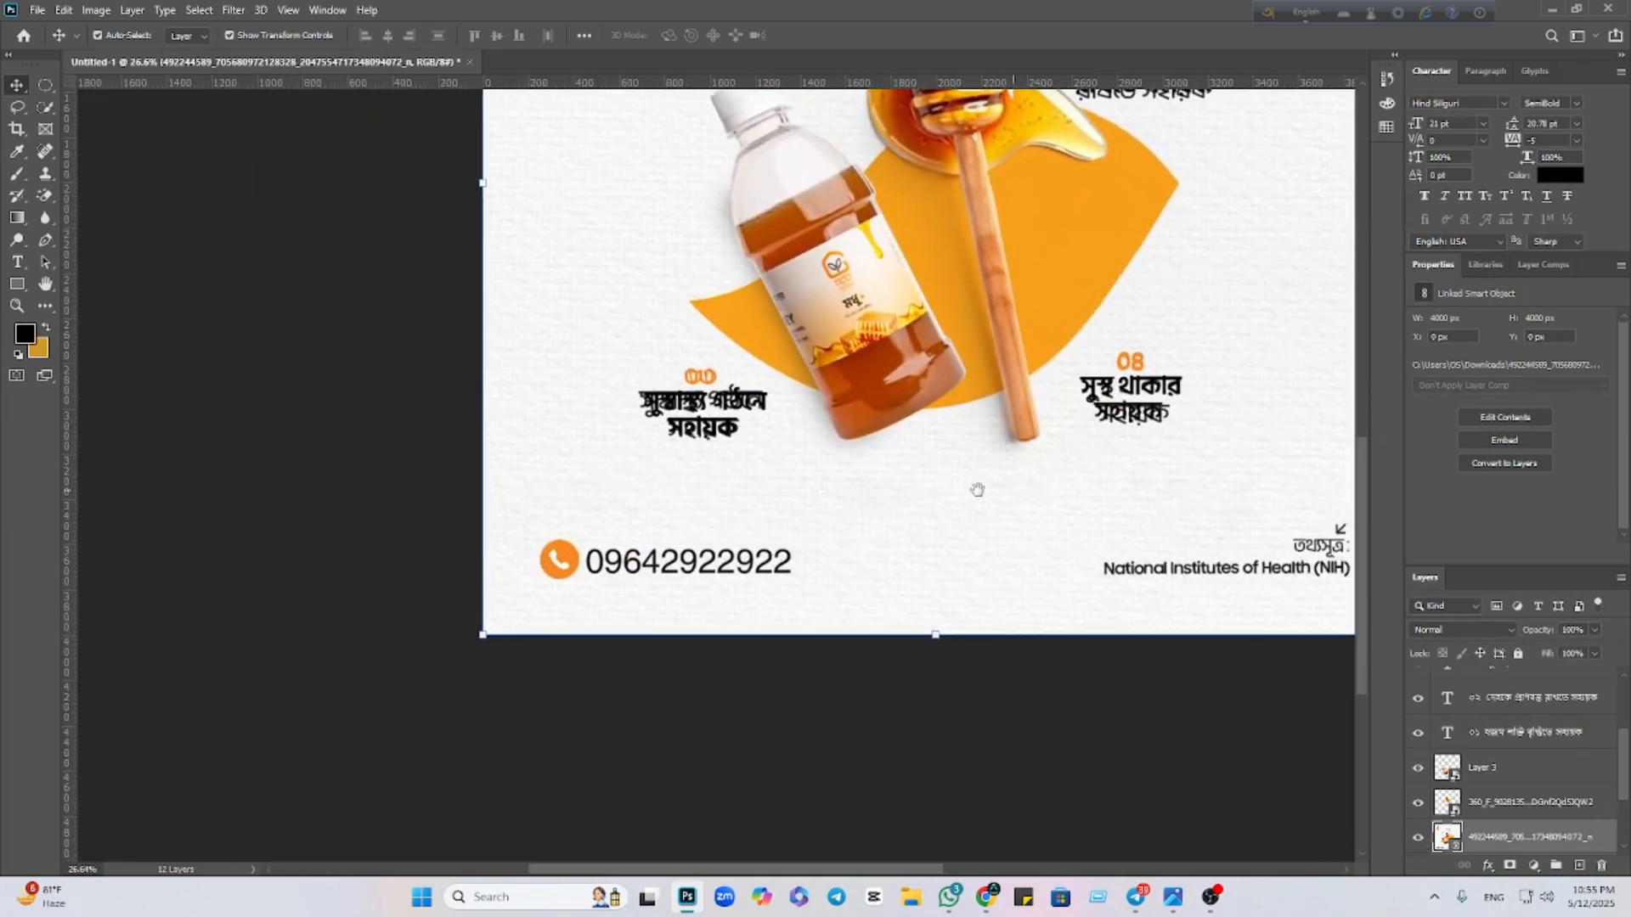
left_click(40, 9)
Place the telephone-call (1).png image embedded into the poster
left_click(106, 349)
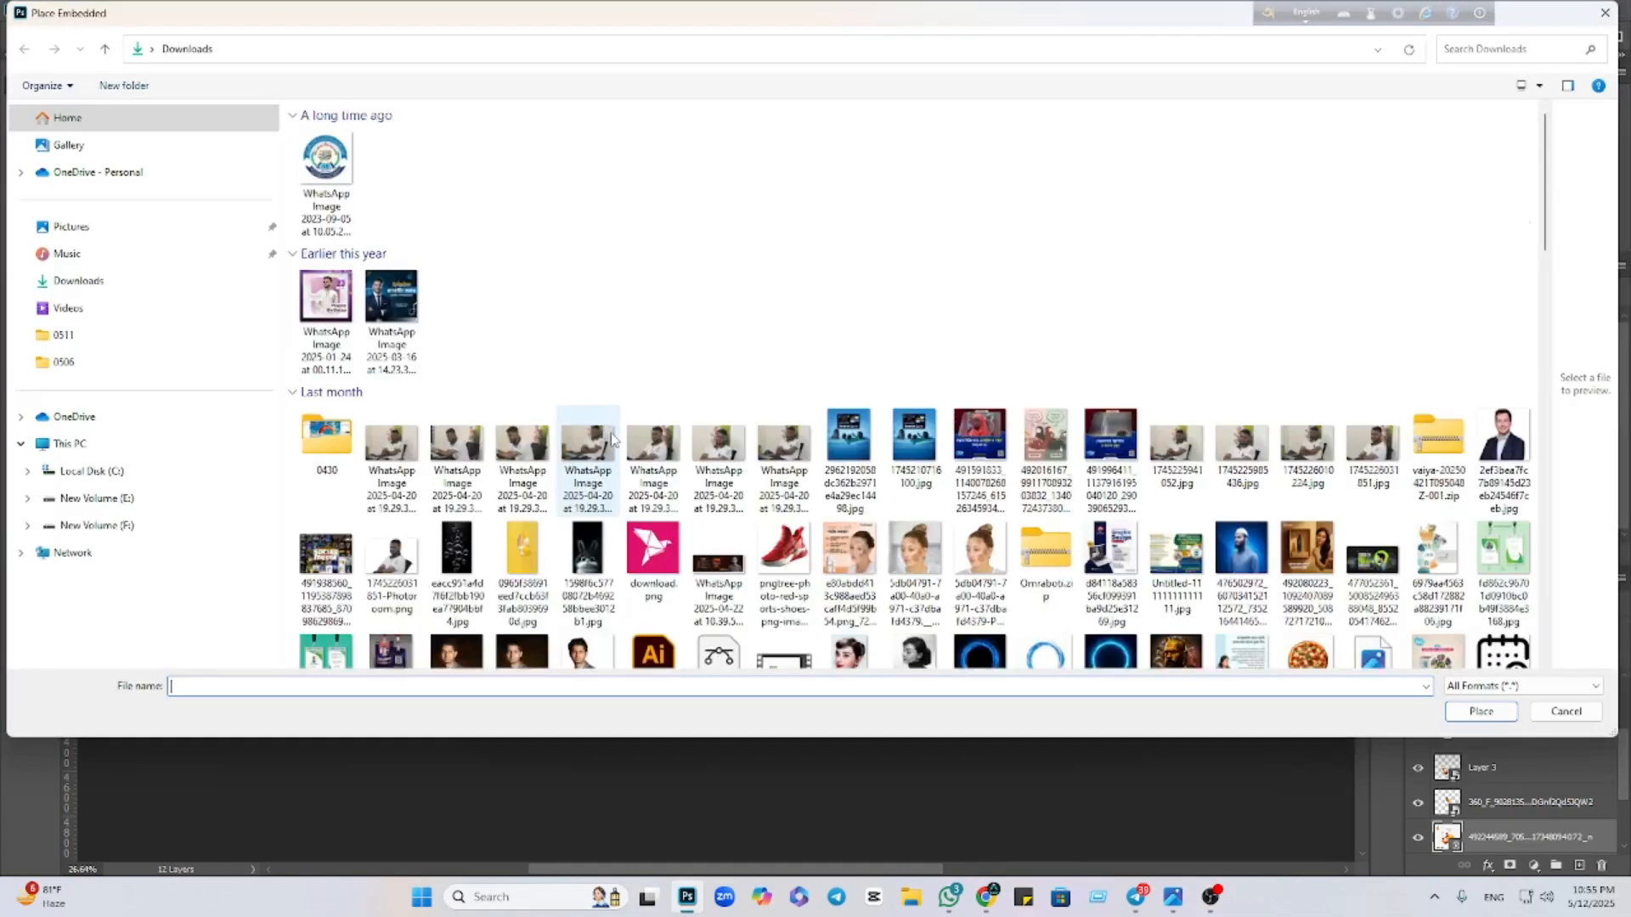
scroll(612, 439, "down", 10)
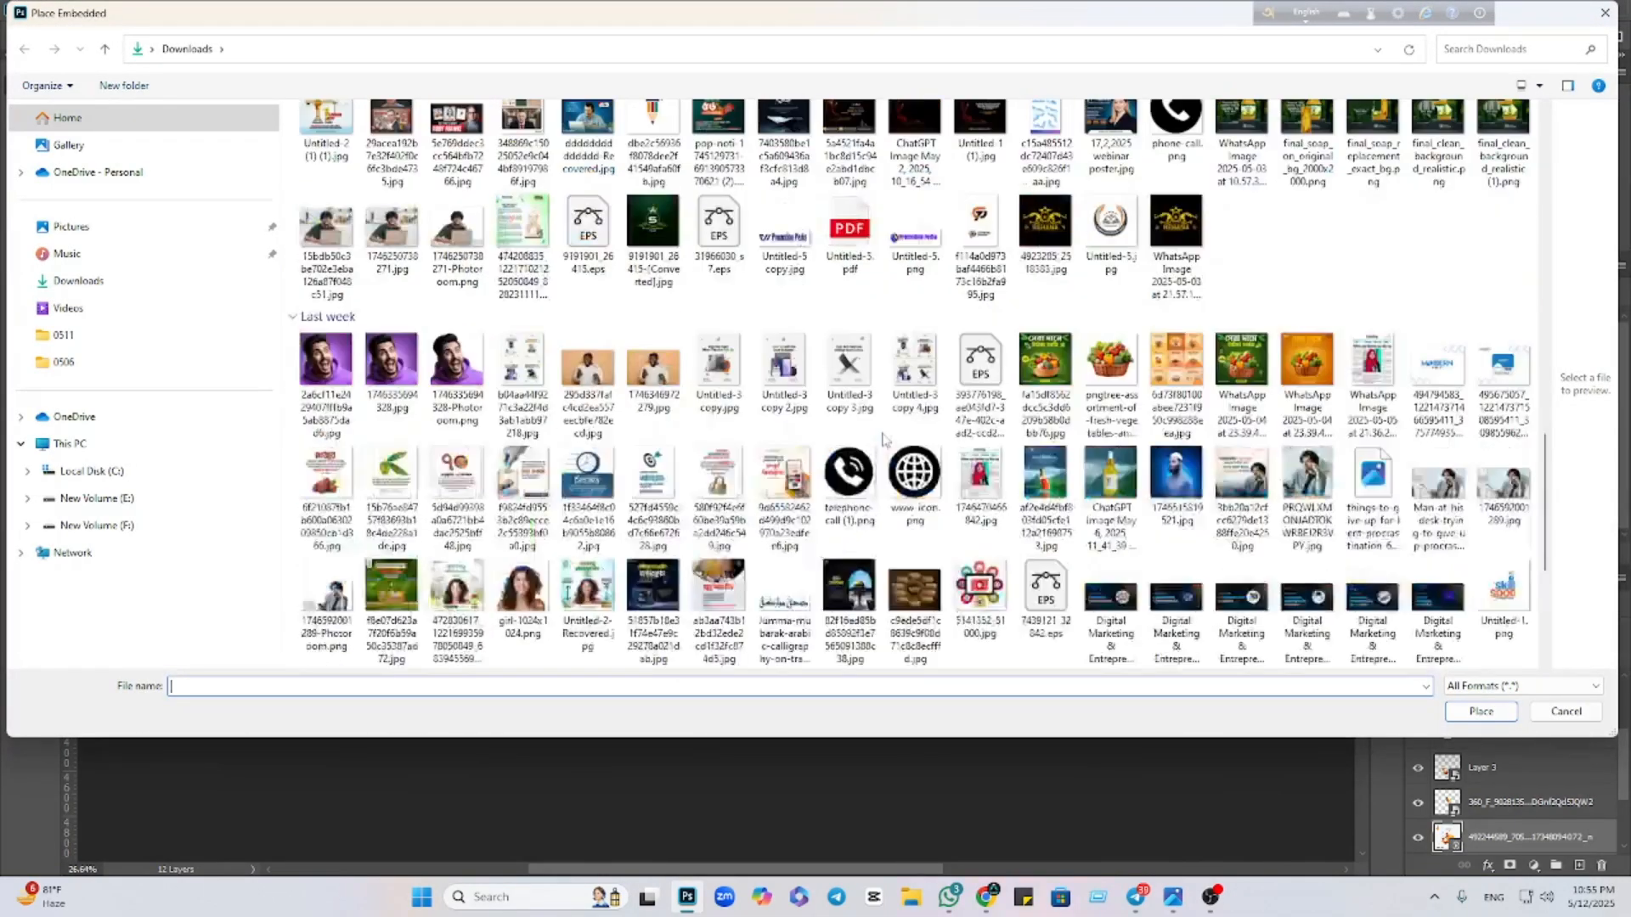
scroll(883, 439, "down", 3)
left_click(831, 229)
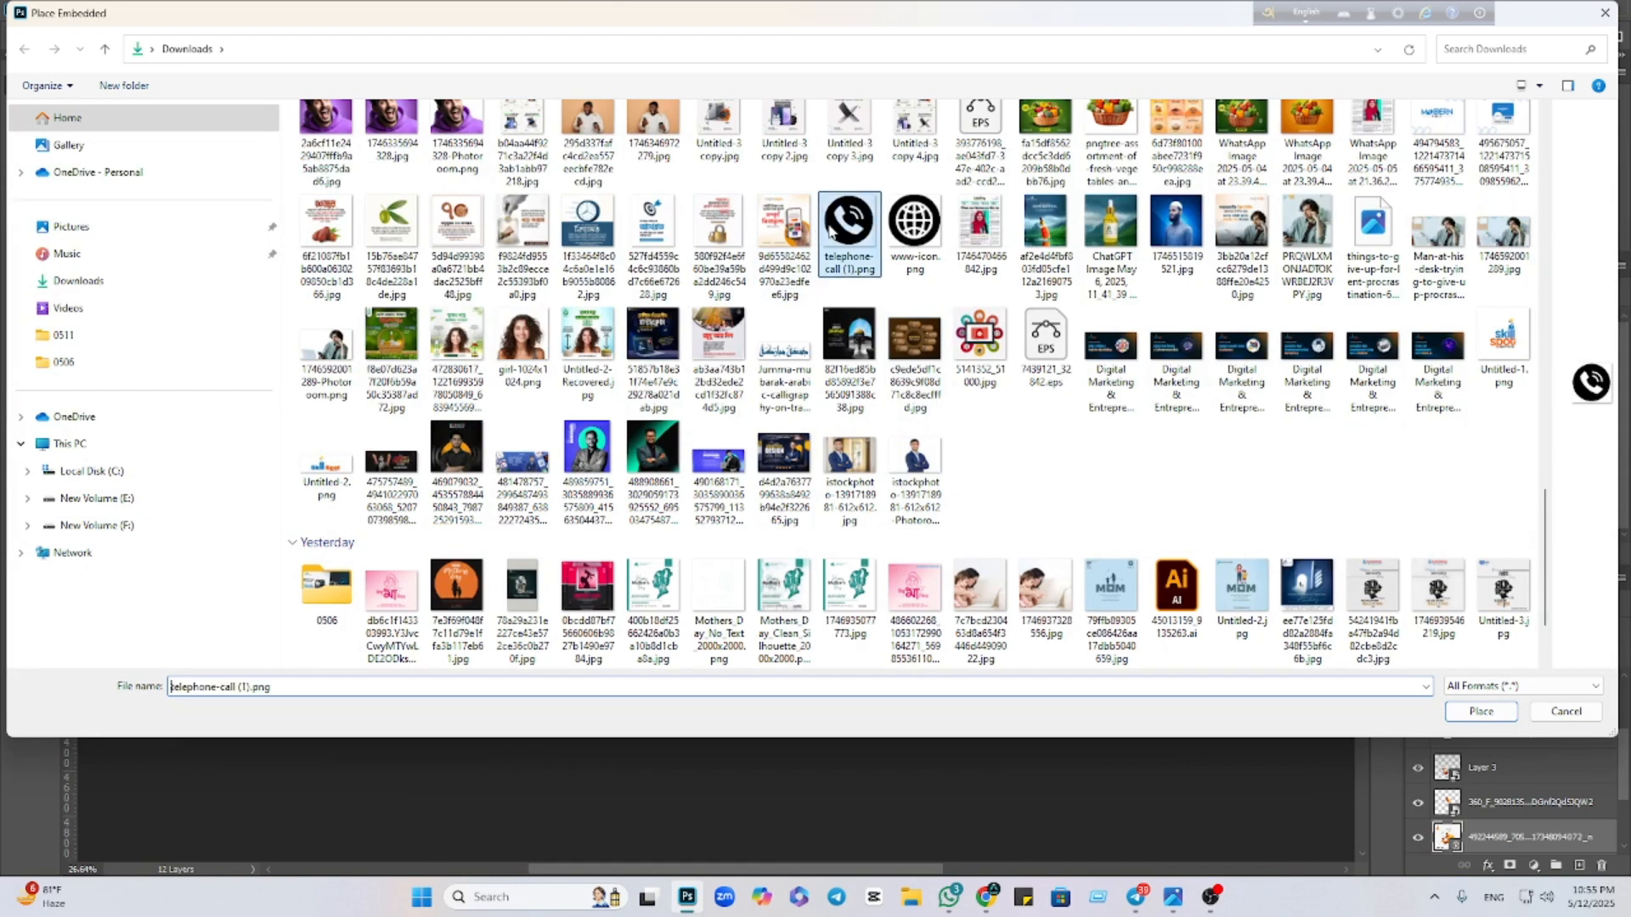
left_click(1474, 710)
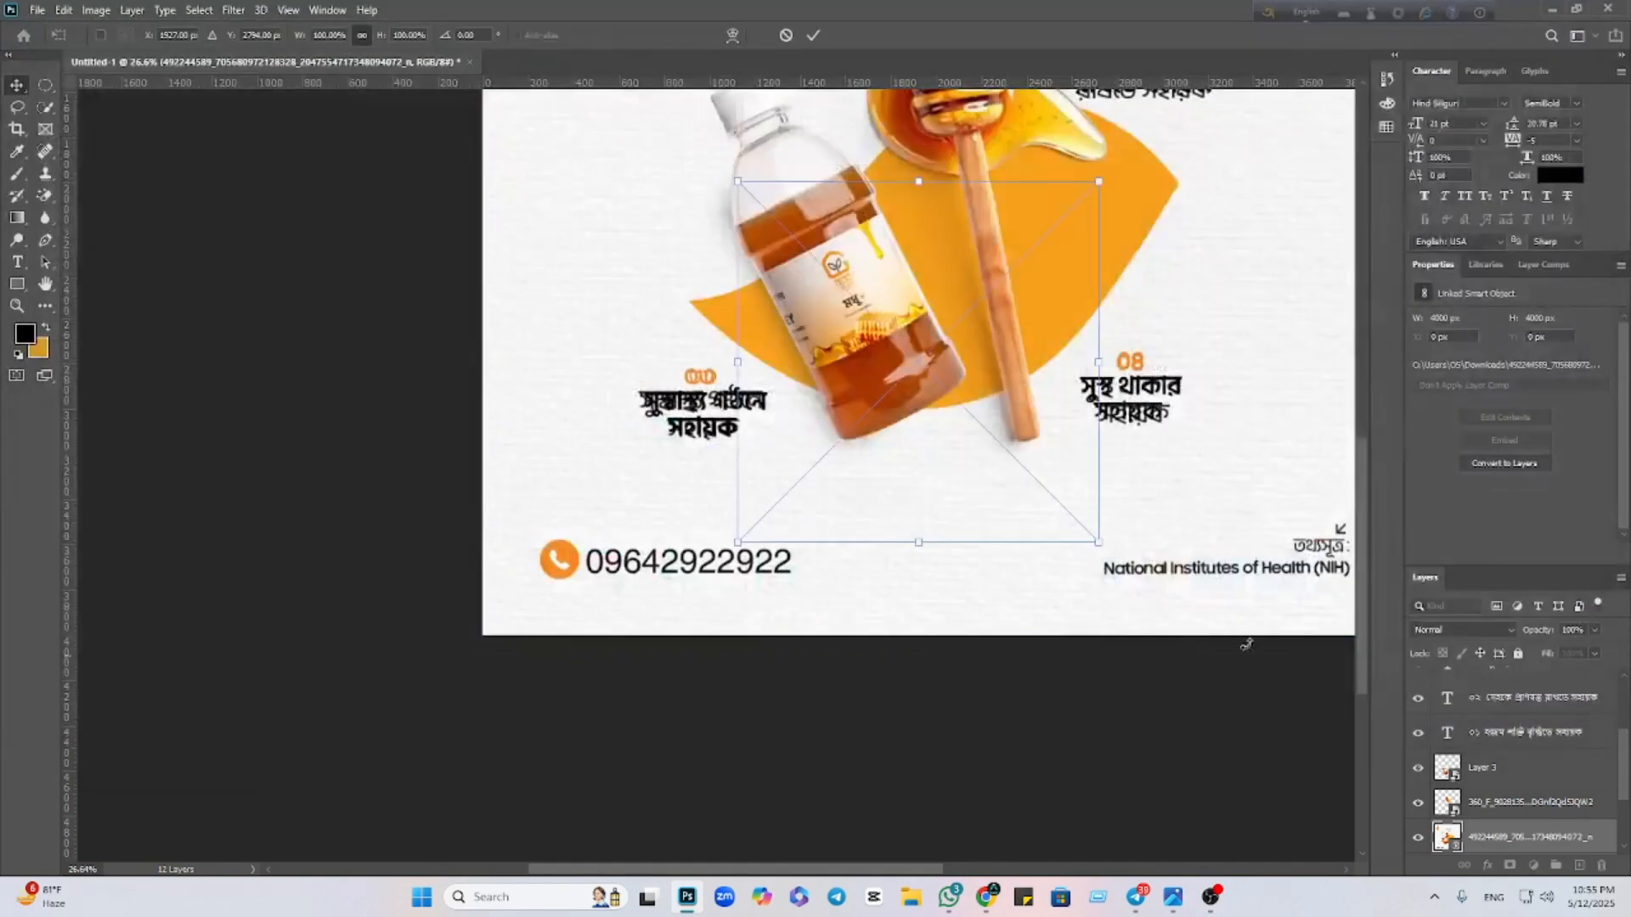
Scale the telephone icon to about 12% and position it over the bottom-left phone icon
left_click_drag(1089, 352, 862, 374)
left_click_drag(747, 392, 530, 584)
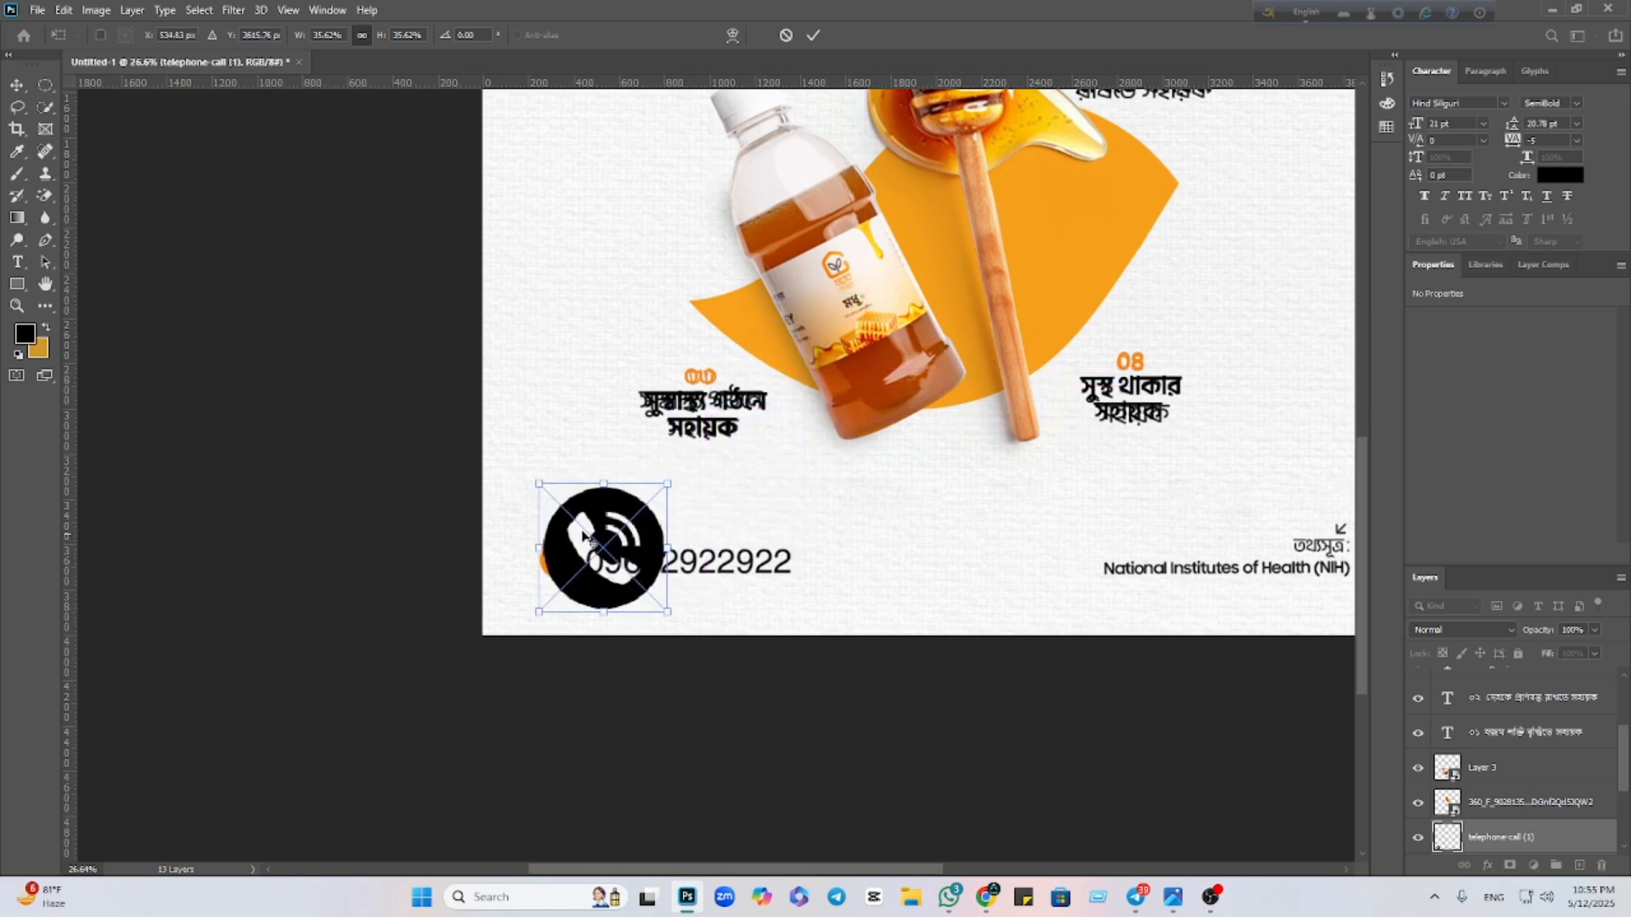
scroll(584, 537, "up", 6)
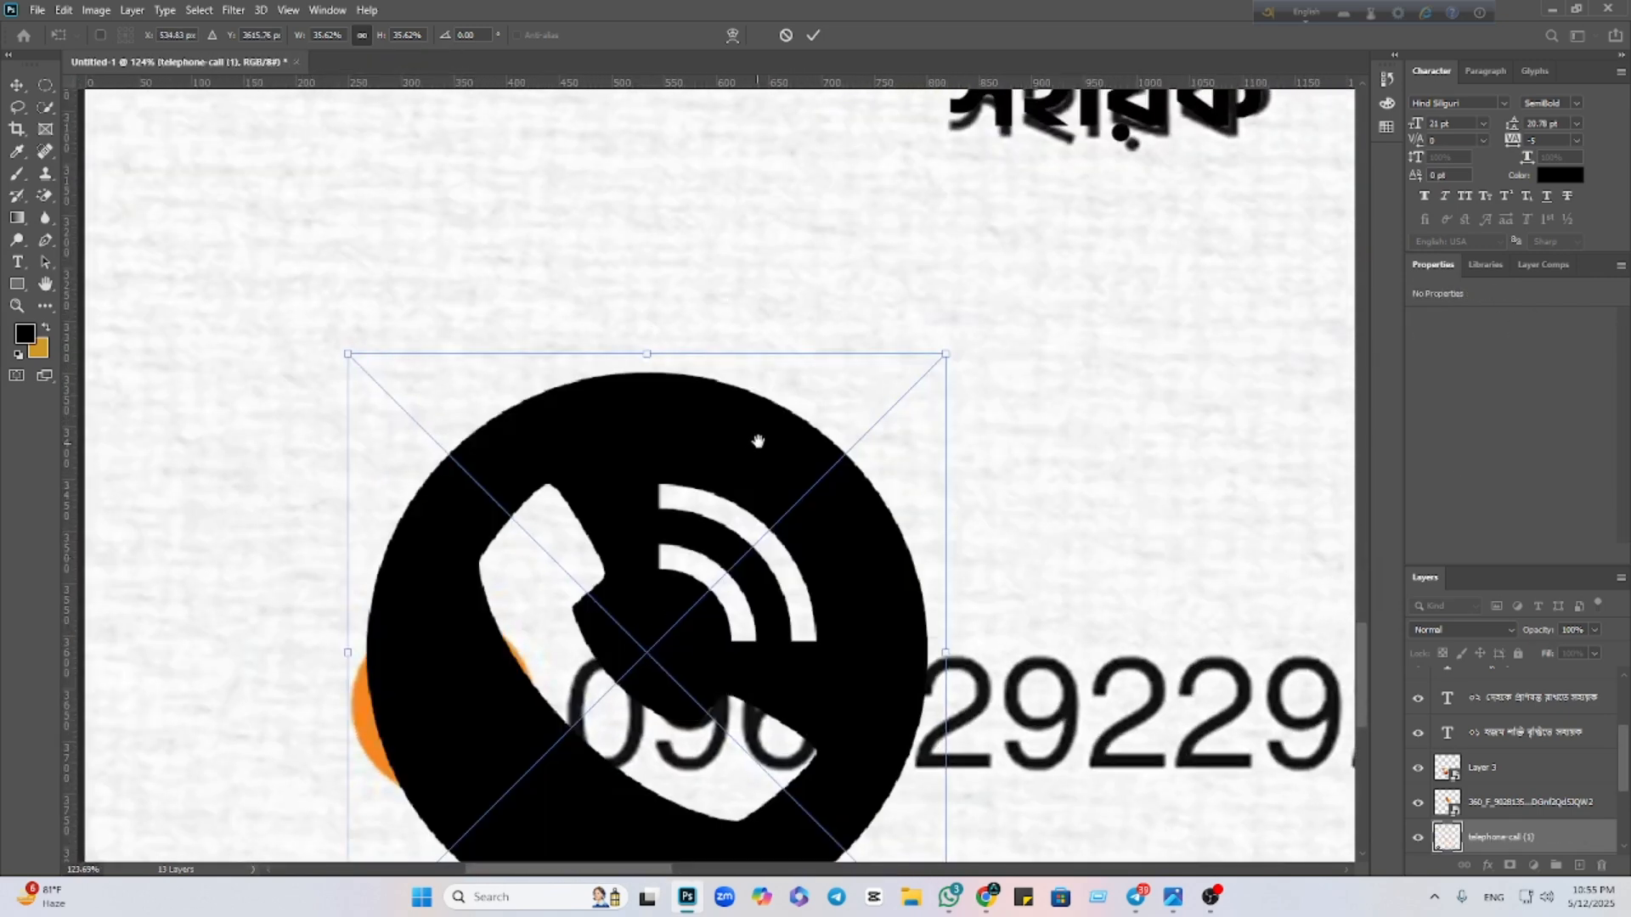
left_click_drag(757, 441, 855, 247)
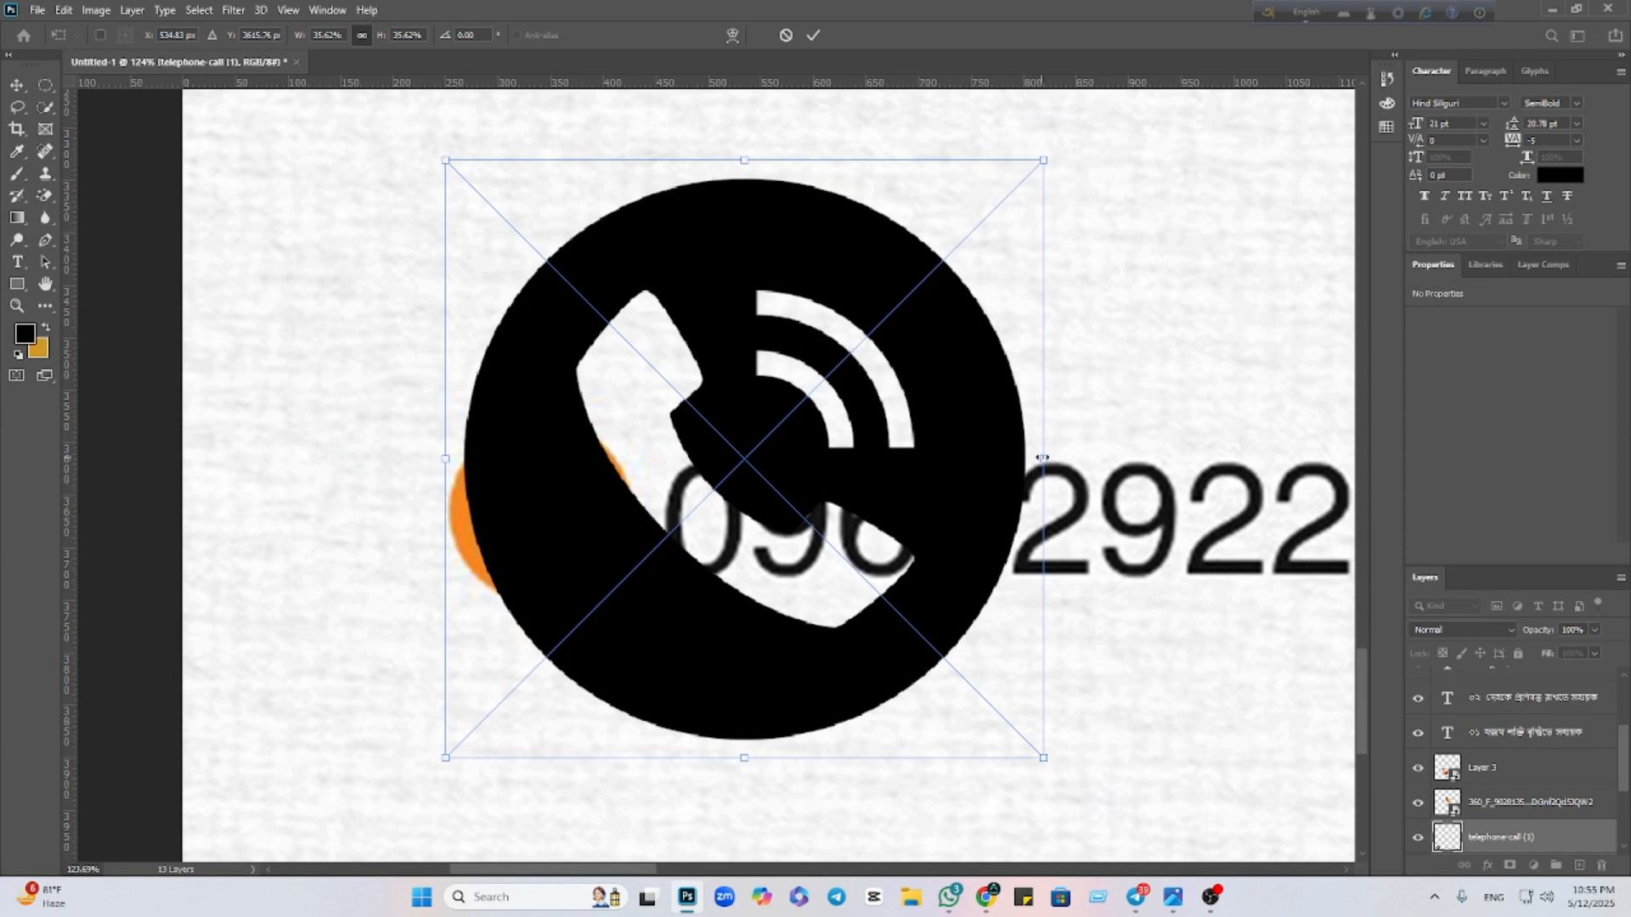
left_click_drag(1043, 457, 563, 528)
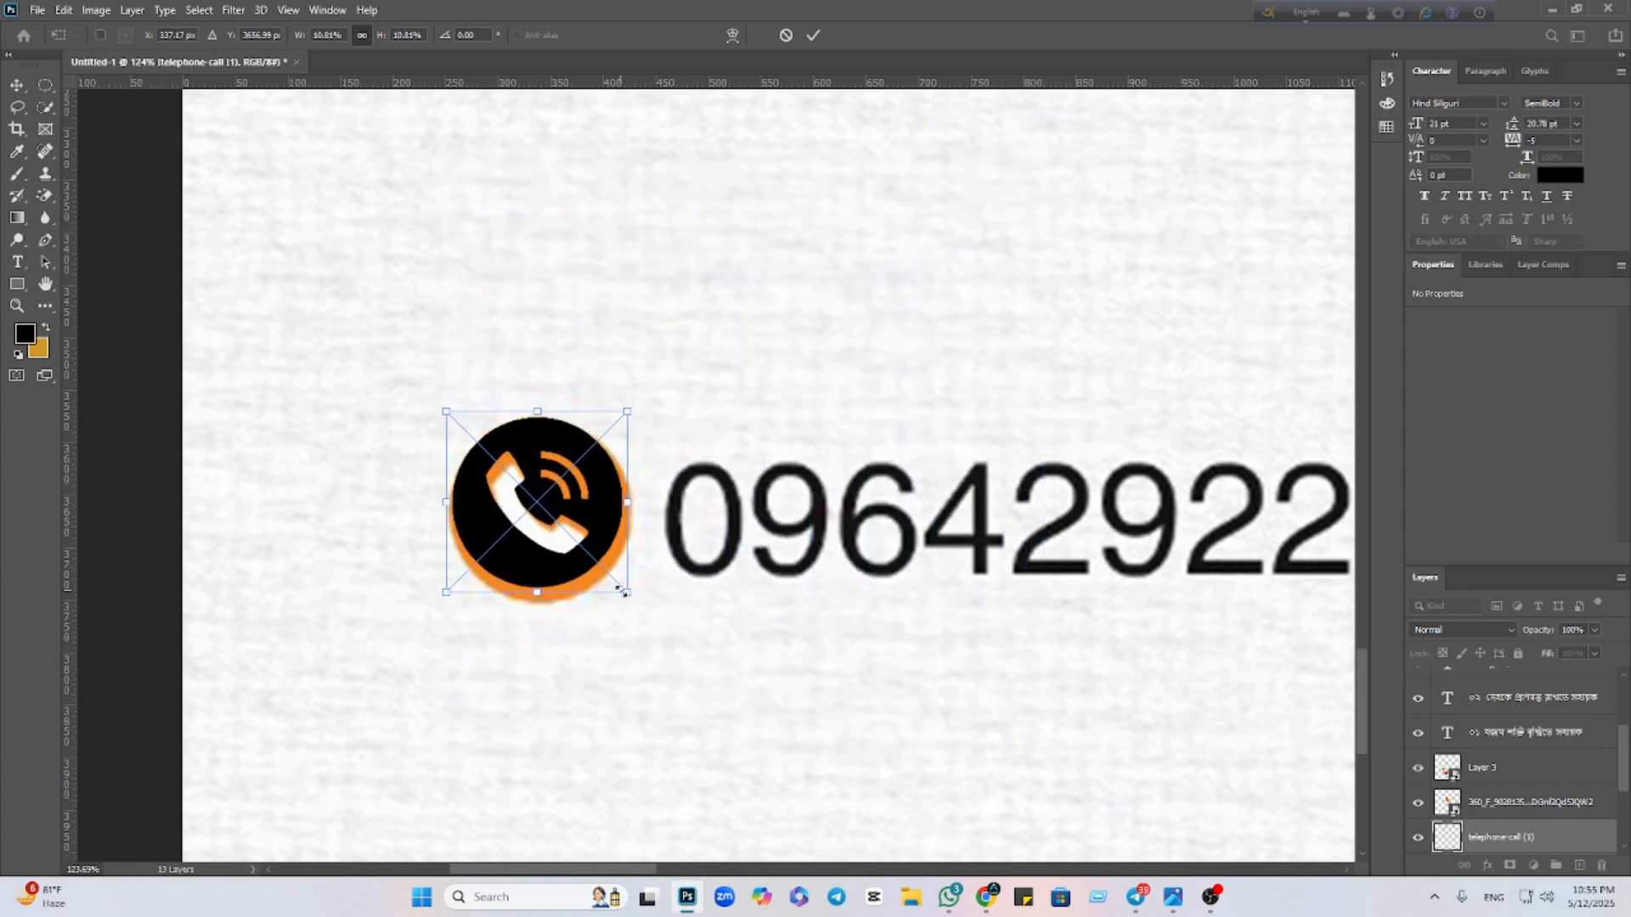
left_click_drag(625, 592, 646, 609)
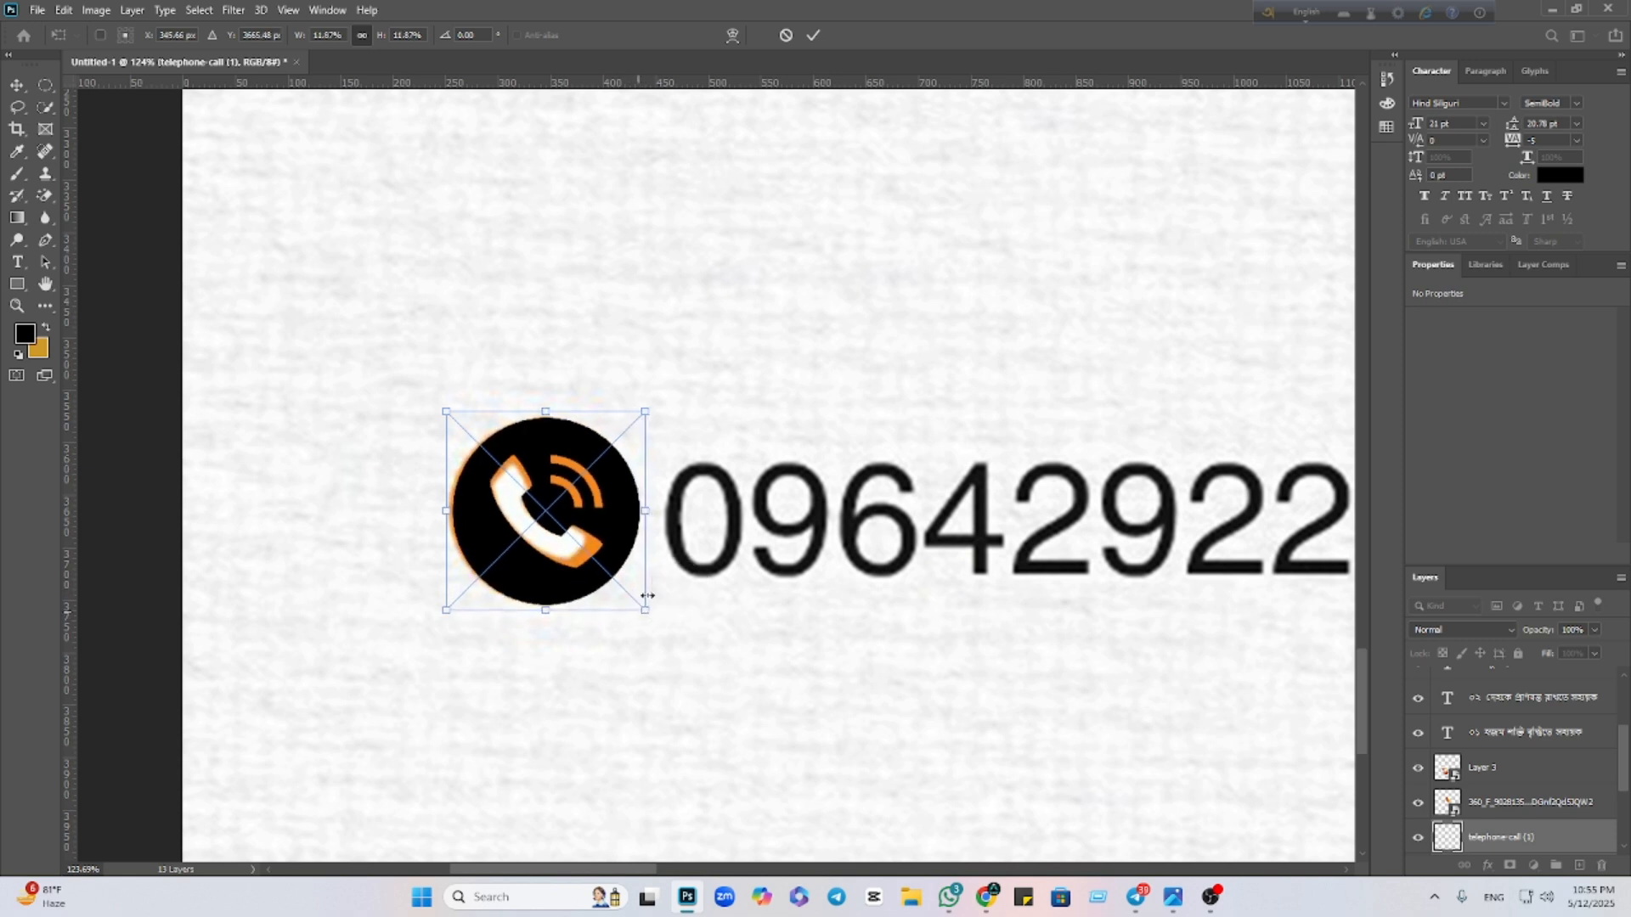
left_click(813, 34)
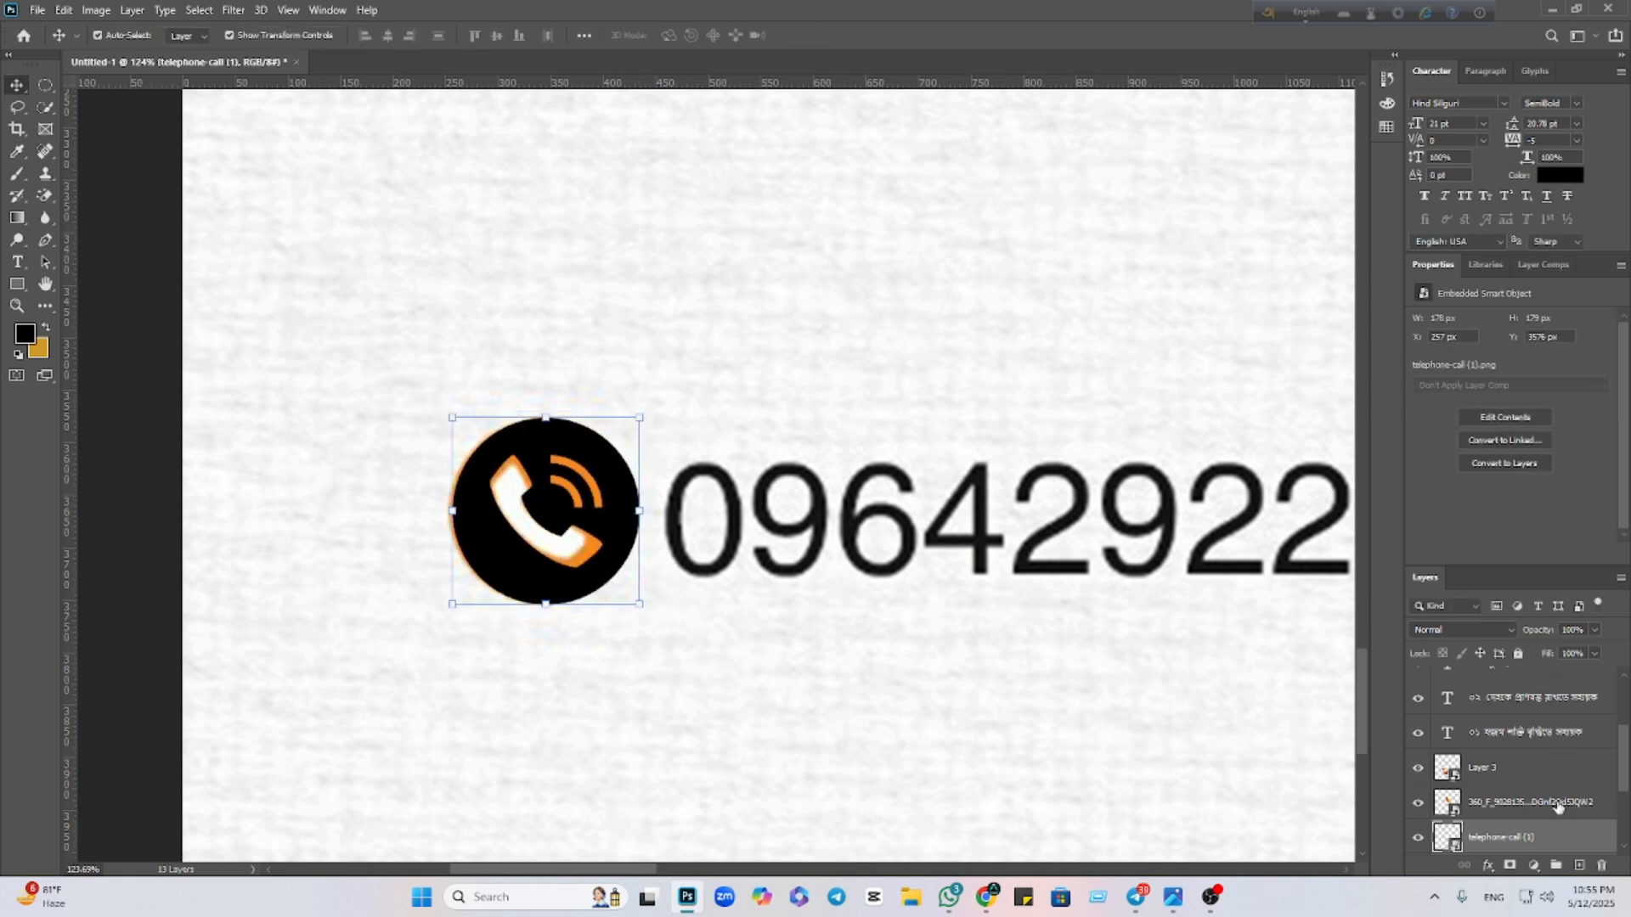
Give the telephone icon an orange f58821 Color Overlay sampled from the existing phone icon
double_click(1568, 839)
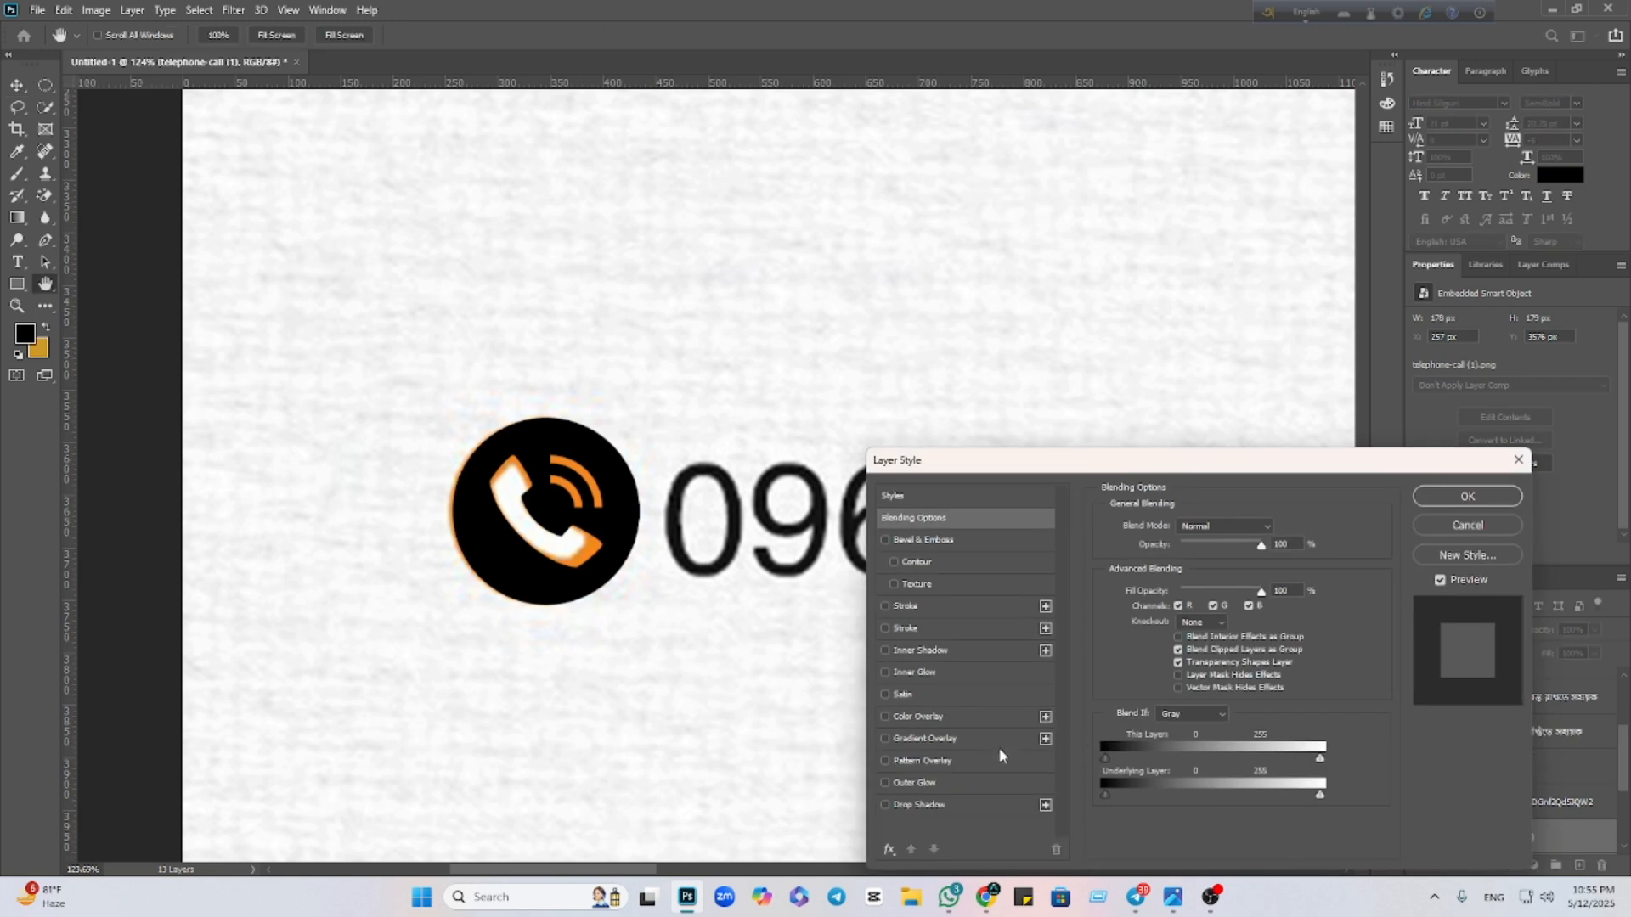
left_click(961, 716)
left_click(1277, 528)
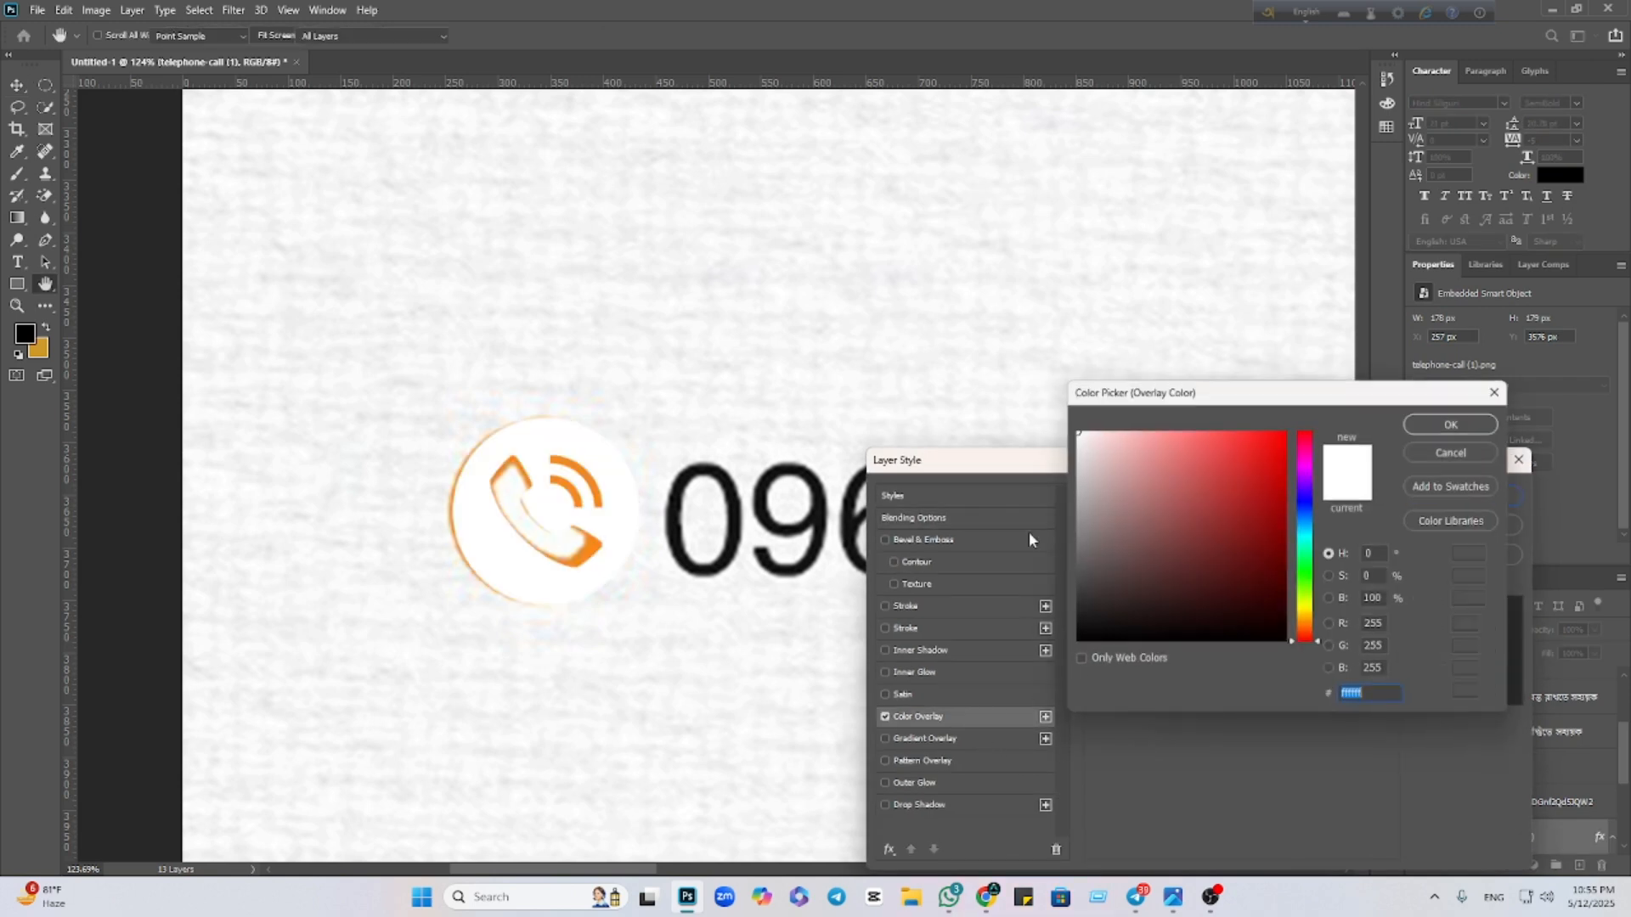
left_click(599, 480)
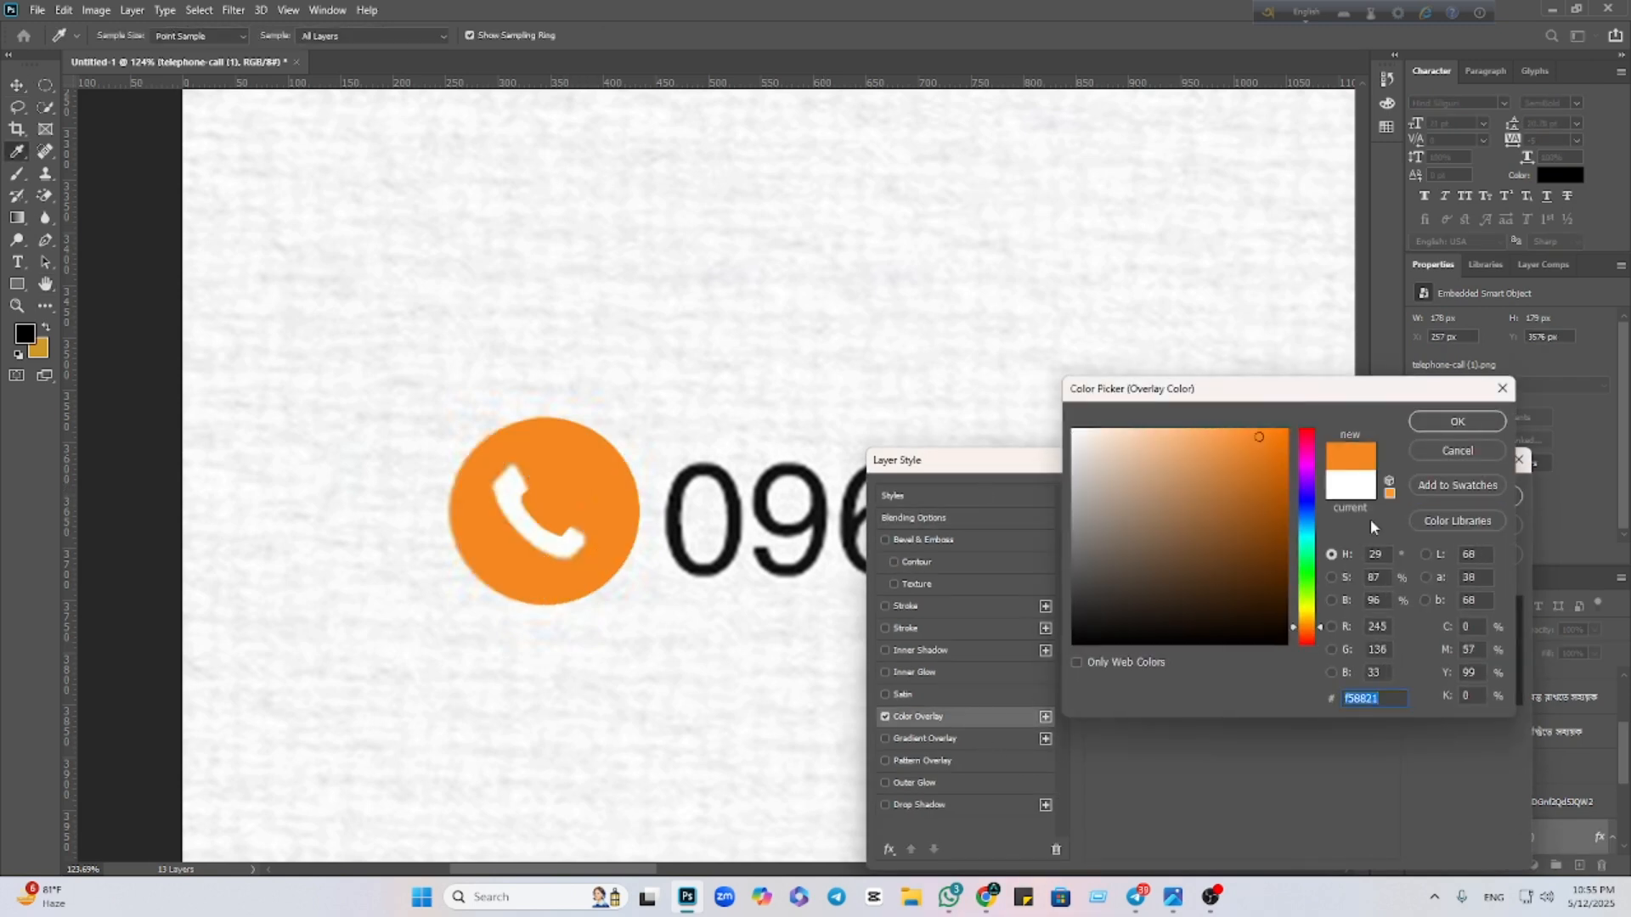
left_click(1437, 427)
left_click(1467, 496)
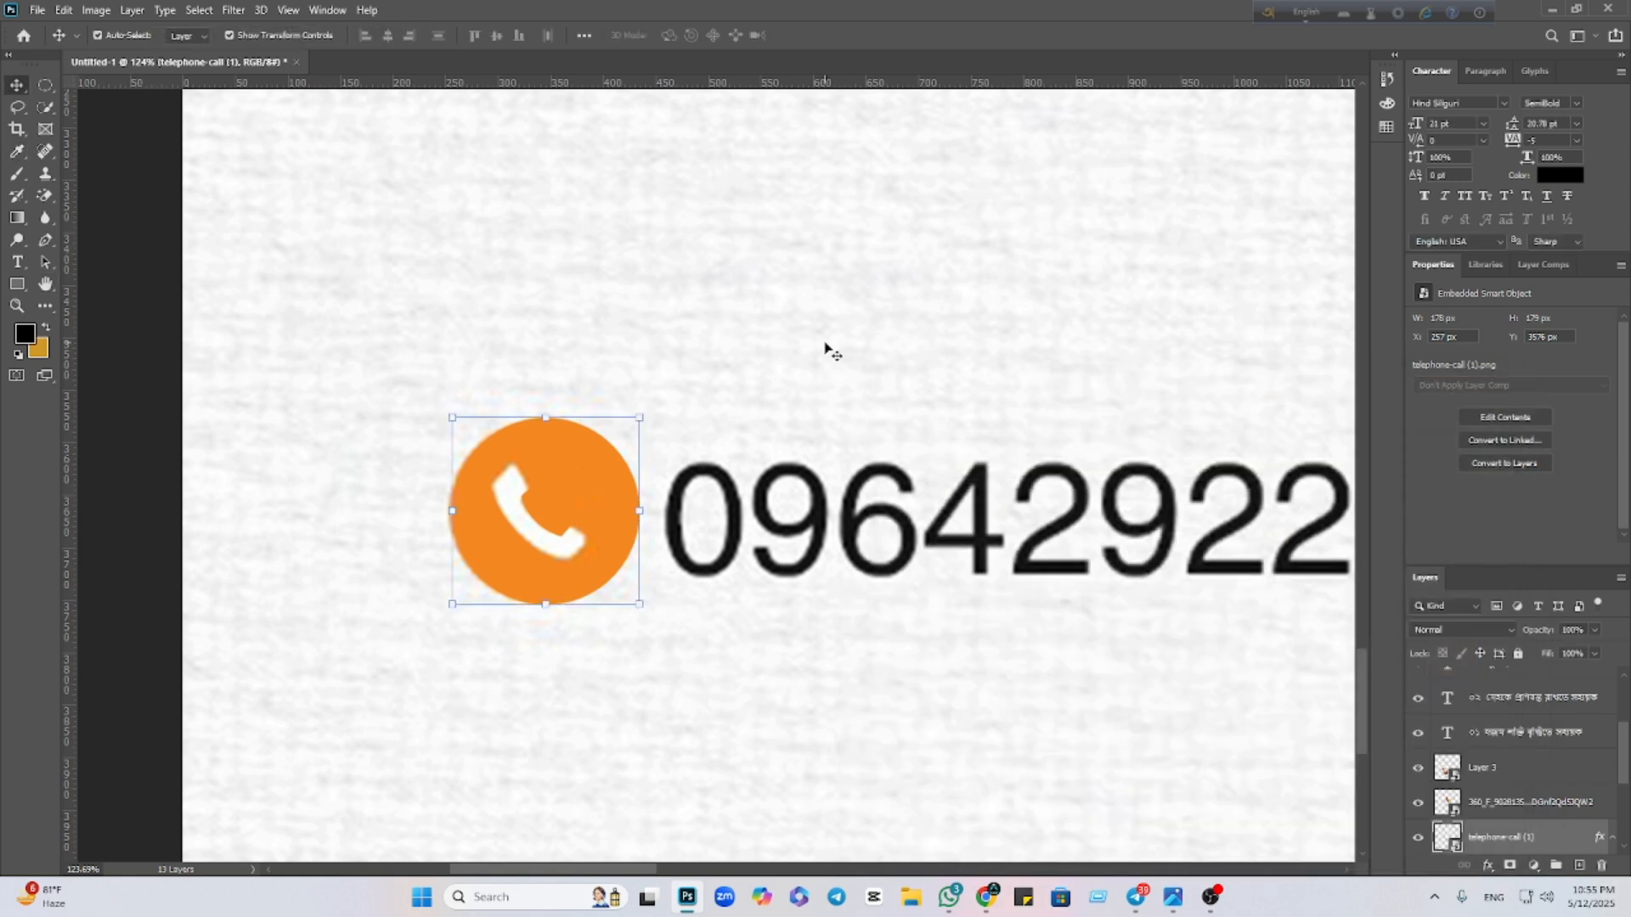
Hide the reference image layer showing the old phone number
left_click(828, 346)
left_click(1417, 837)
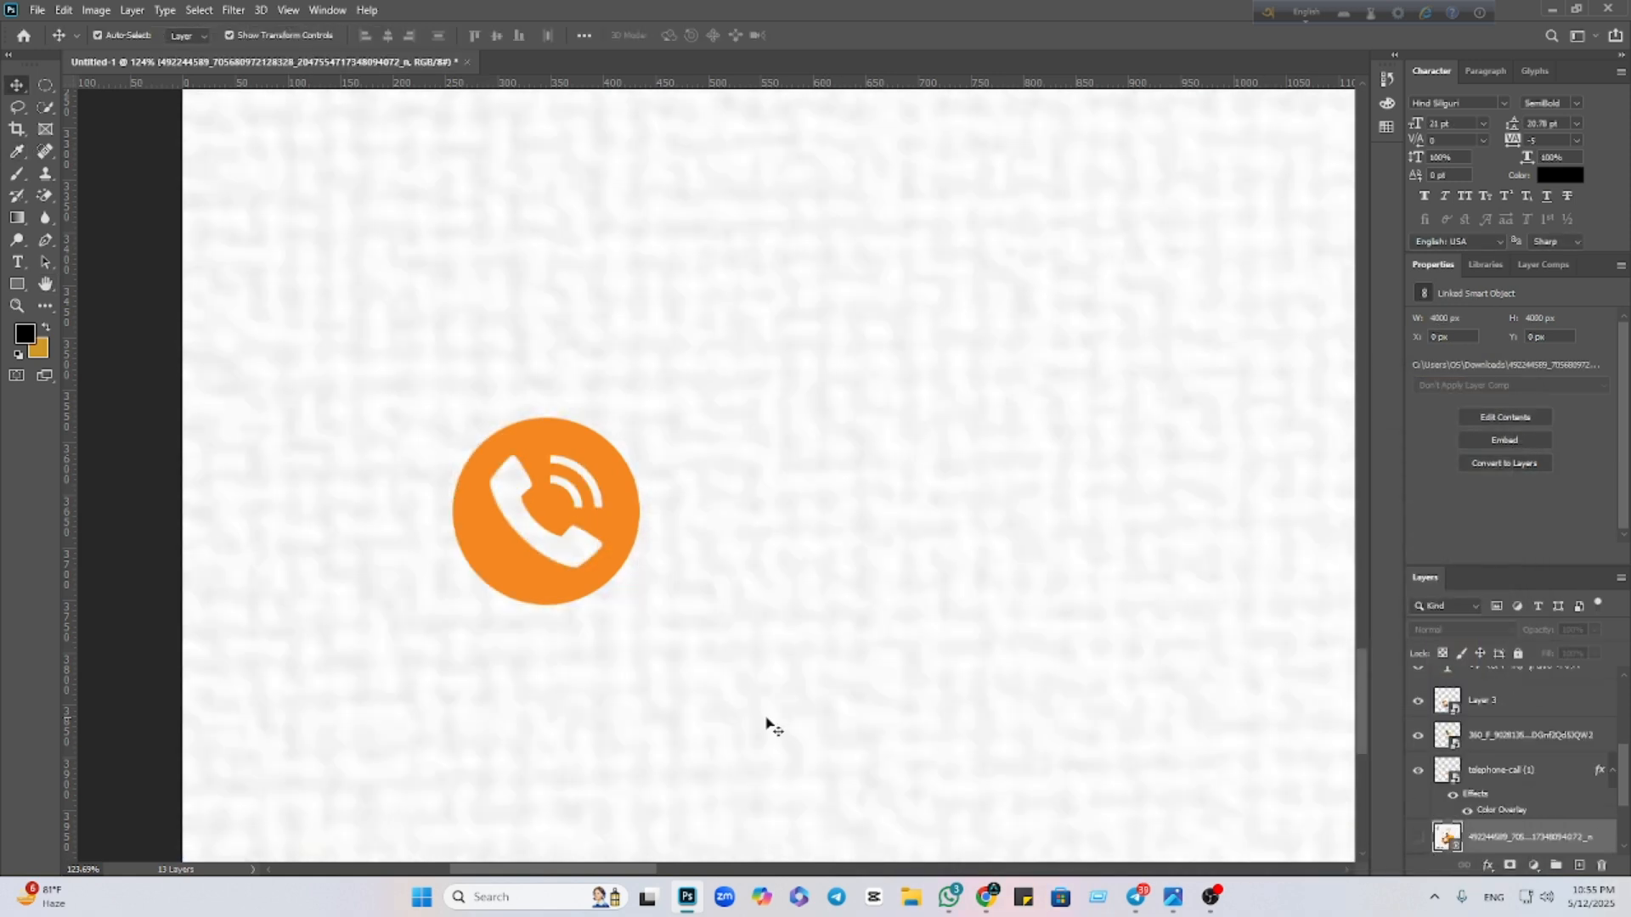
scroll(718, 693, "down", 8)
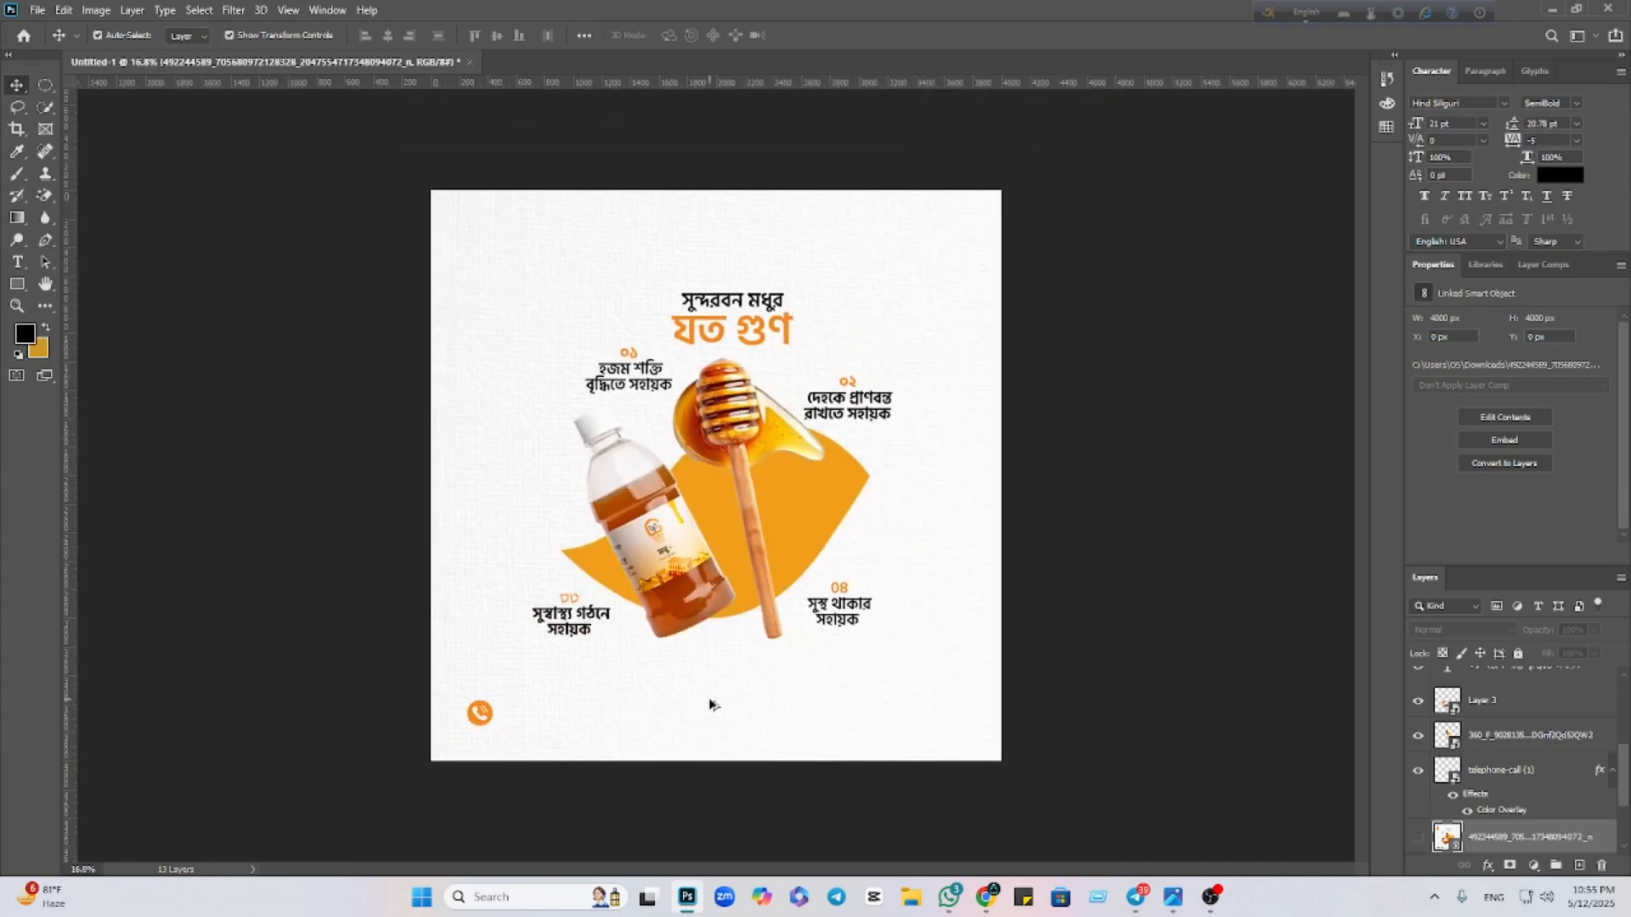
scroll(527, 705, "up", 5)
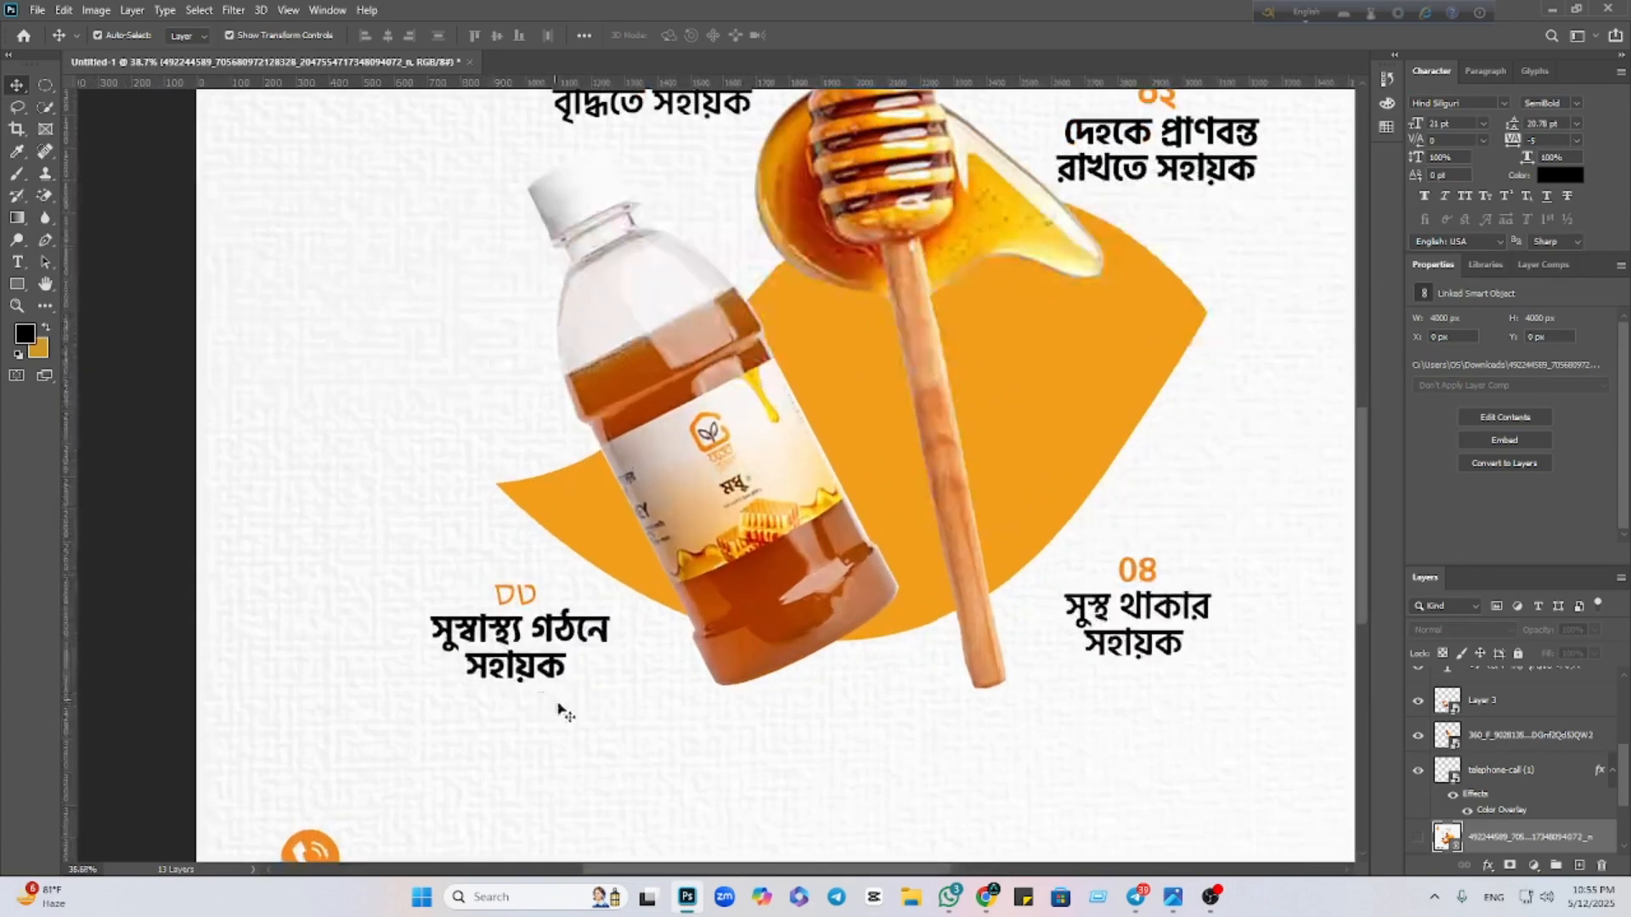
Add a Poppins SemiBold text line beside the telephone icon and type the contact phone number
left_click(17, 261)
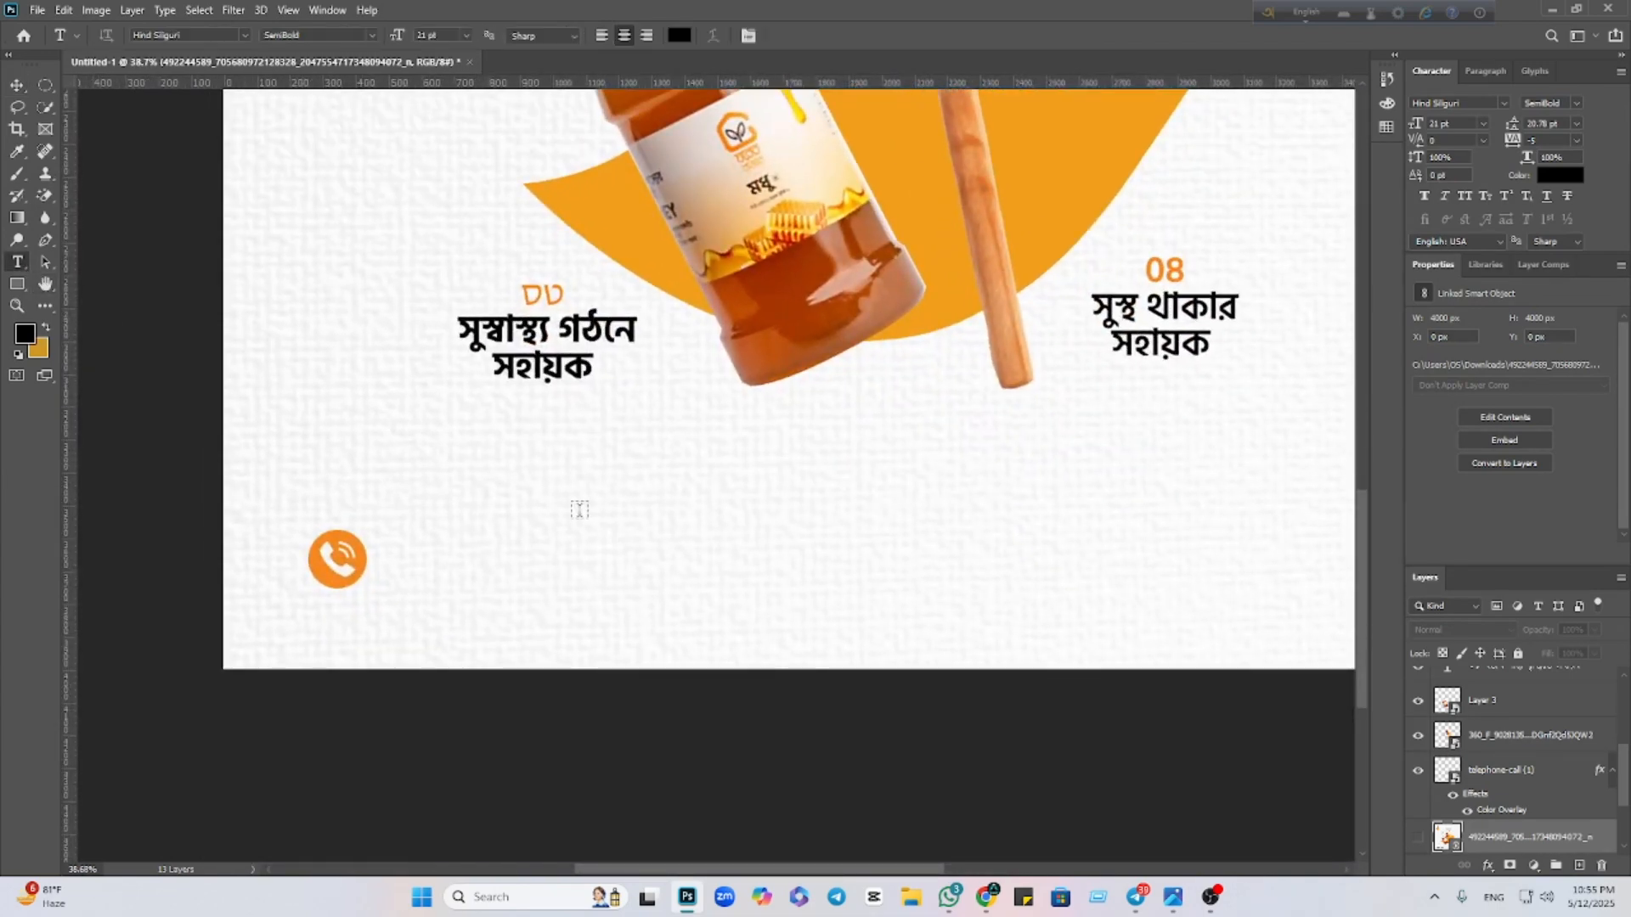
left_click(707, 537)
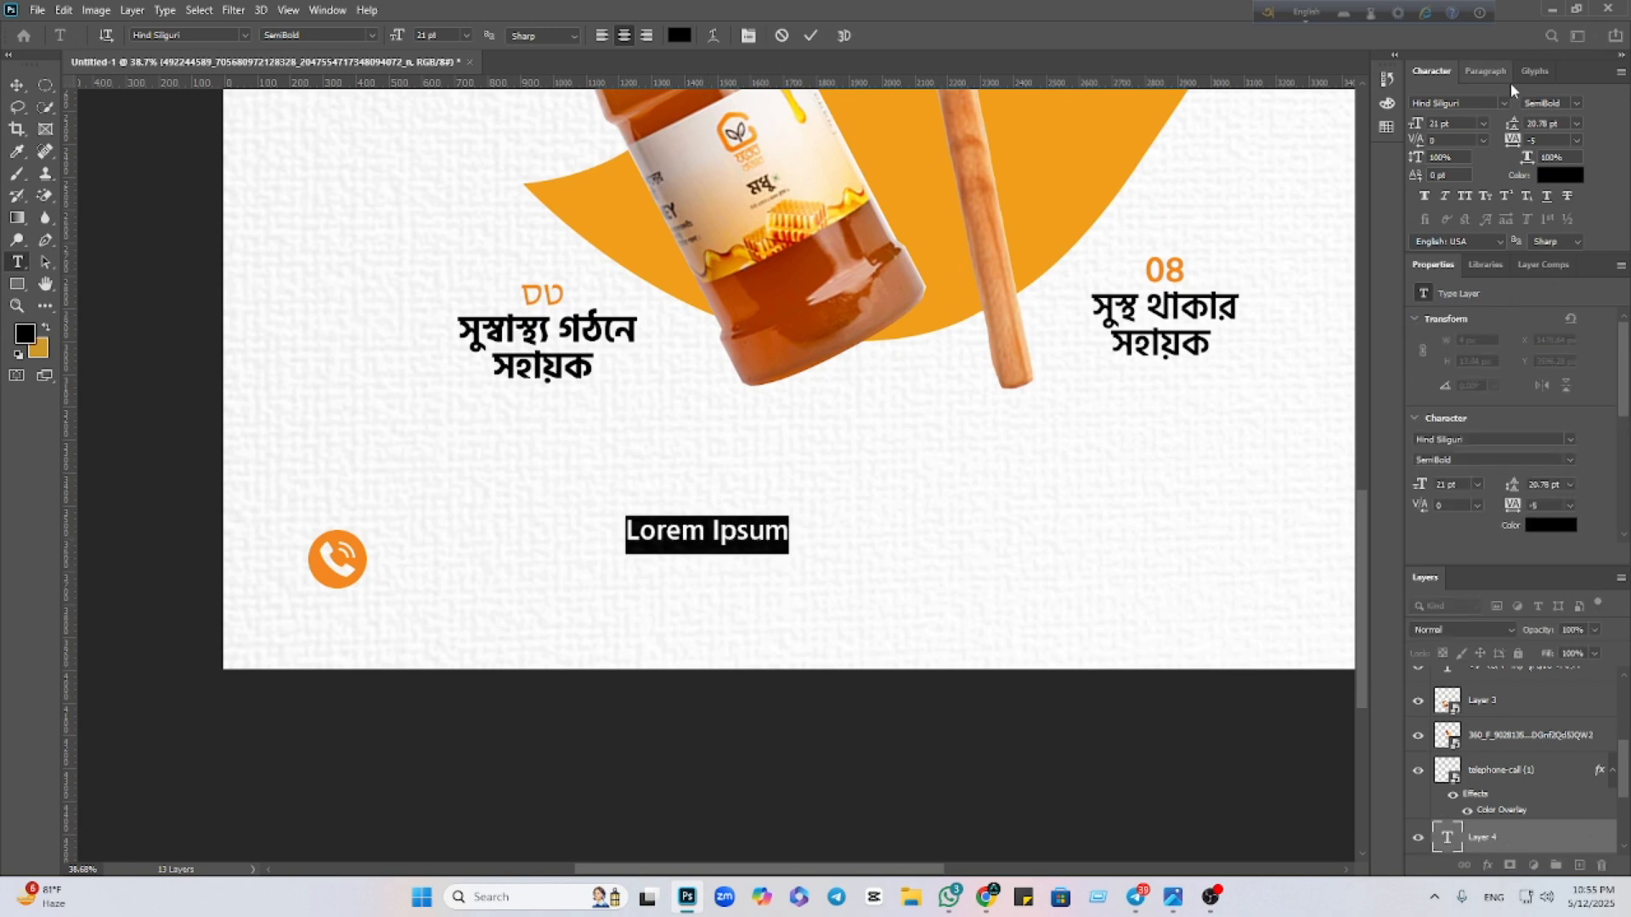
left_click(1501, 103)
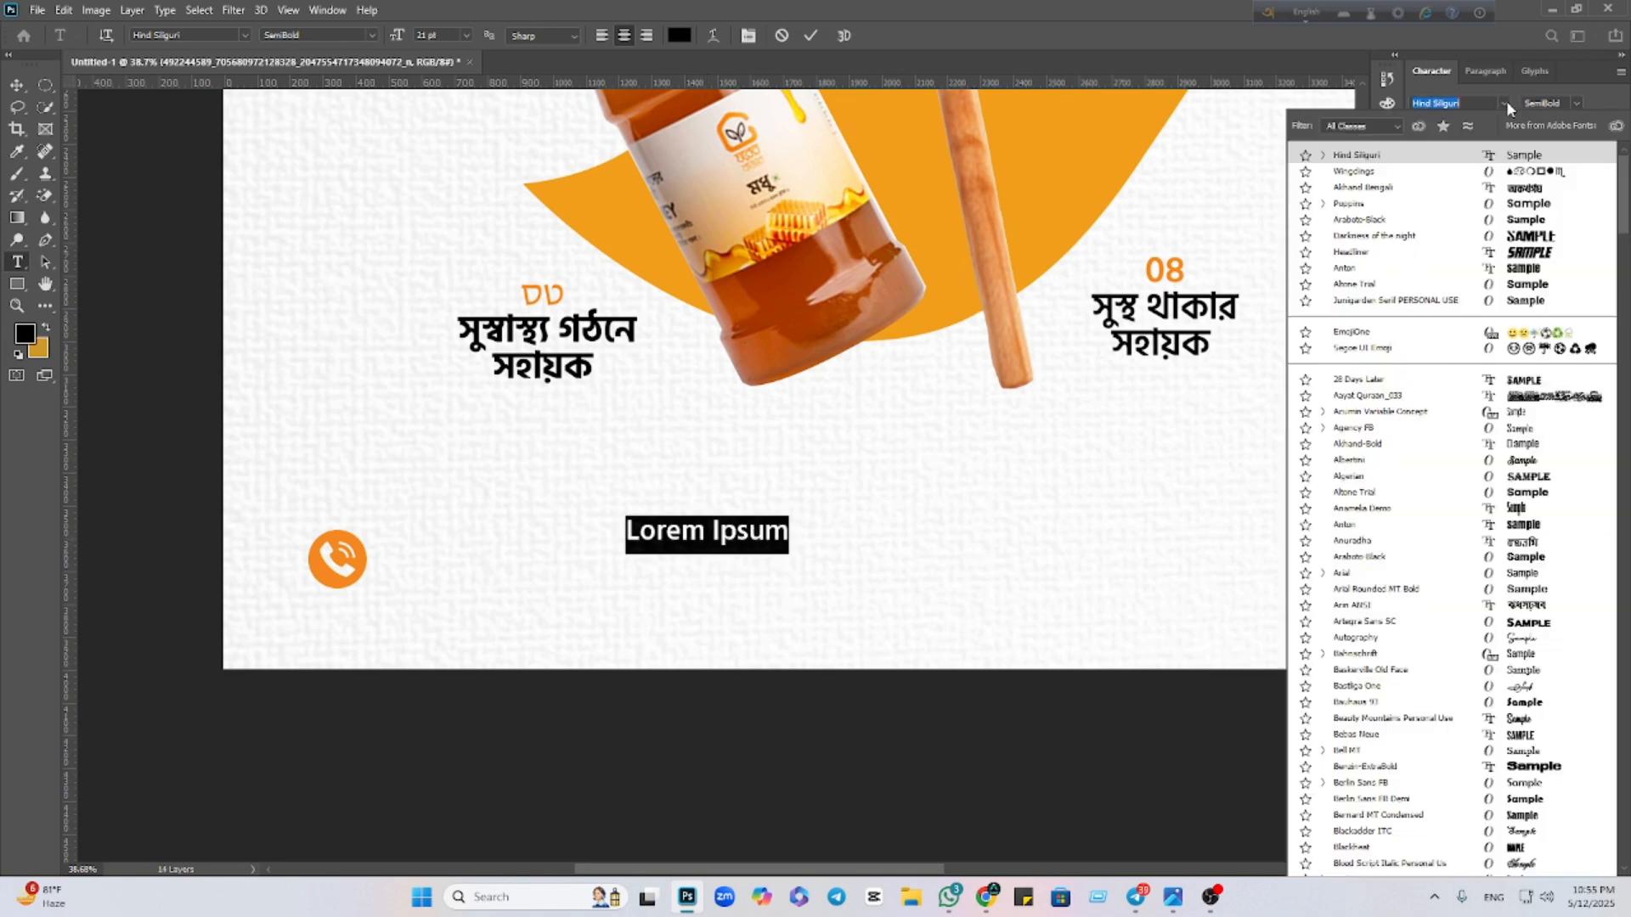
left_click(1536, 204)
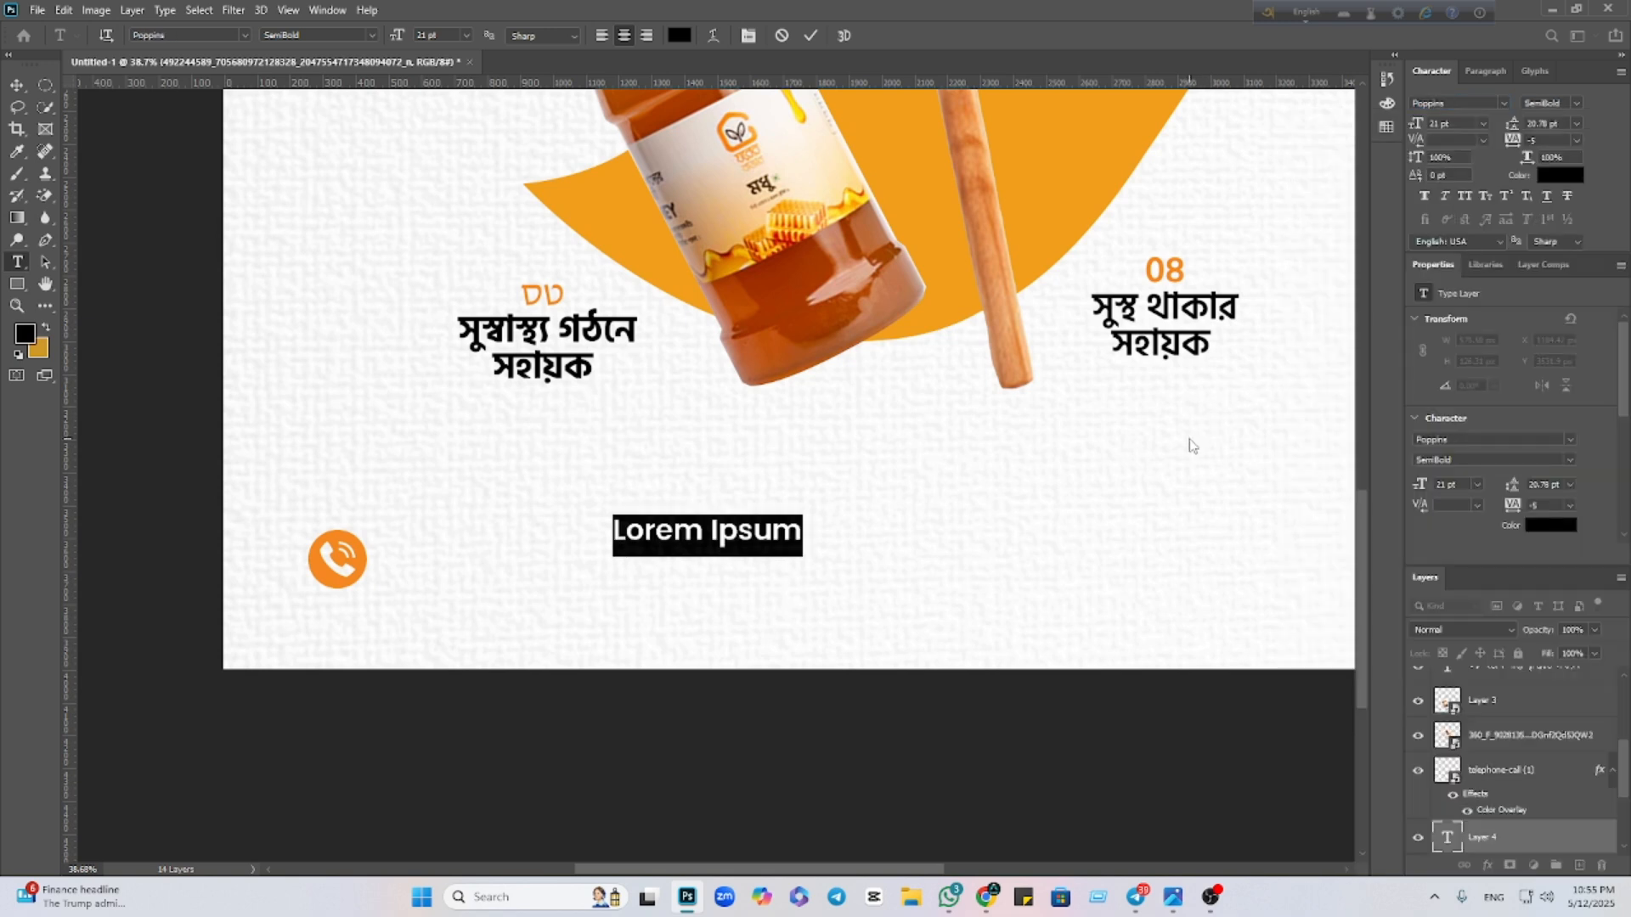
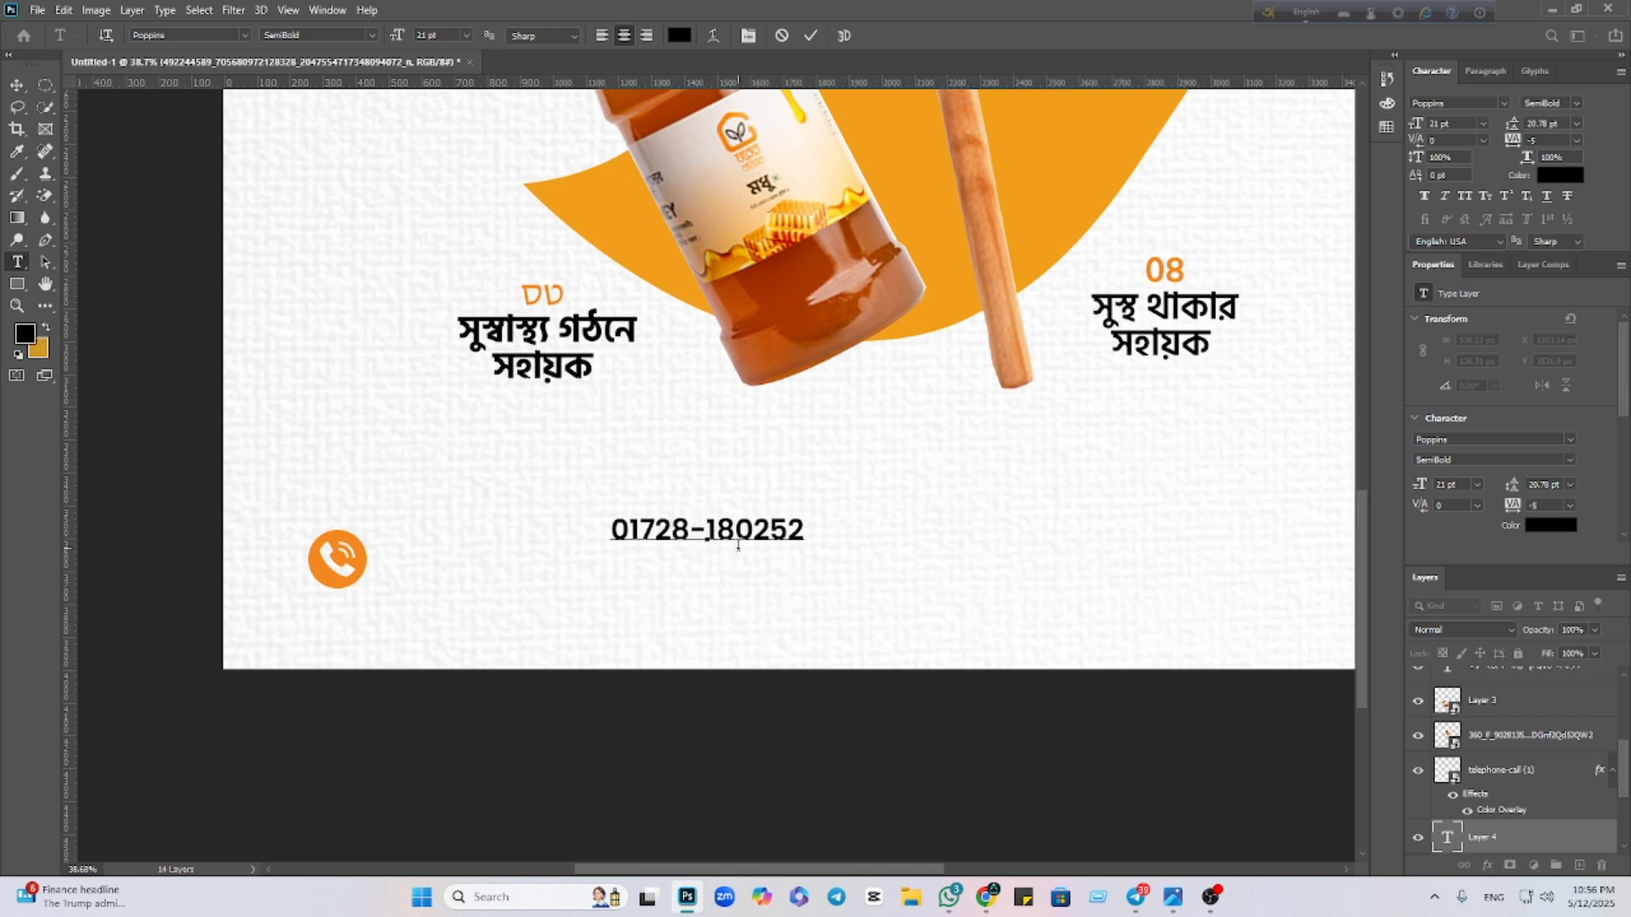
Enlarge the phone number to 32 pt and nudge it into place beside the orange telephone icon
left_click(17, 85)
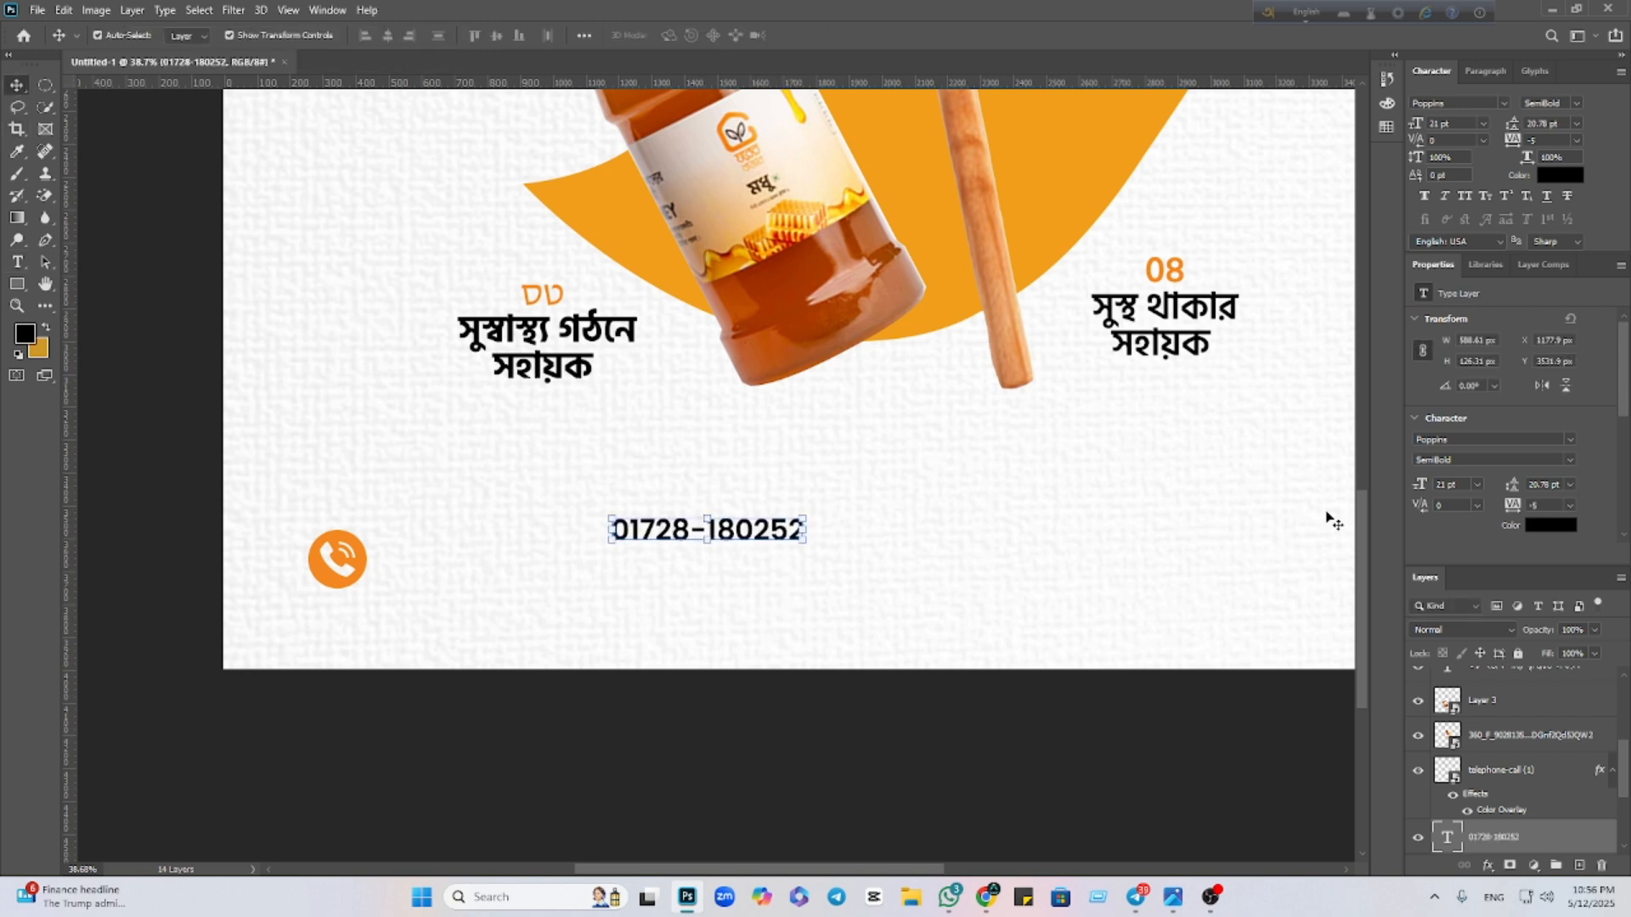
left_click_drag(1411, 121, 1437, 122)
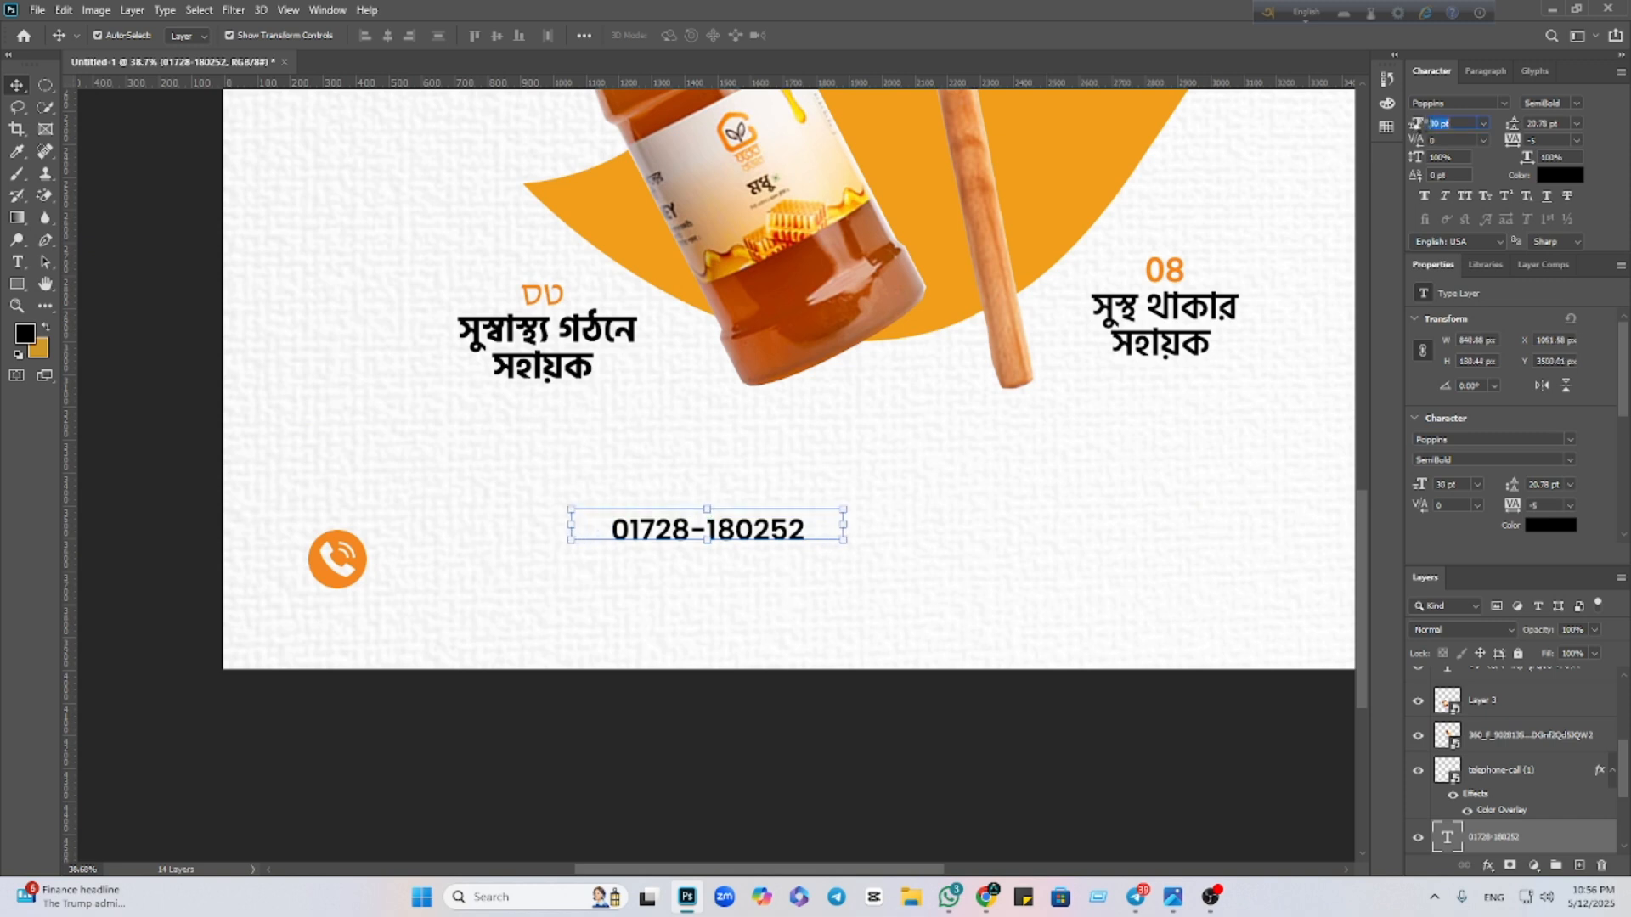
scroll(1466, 671, "down", 3)
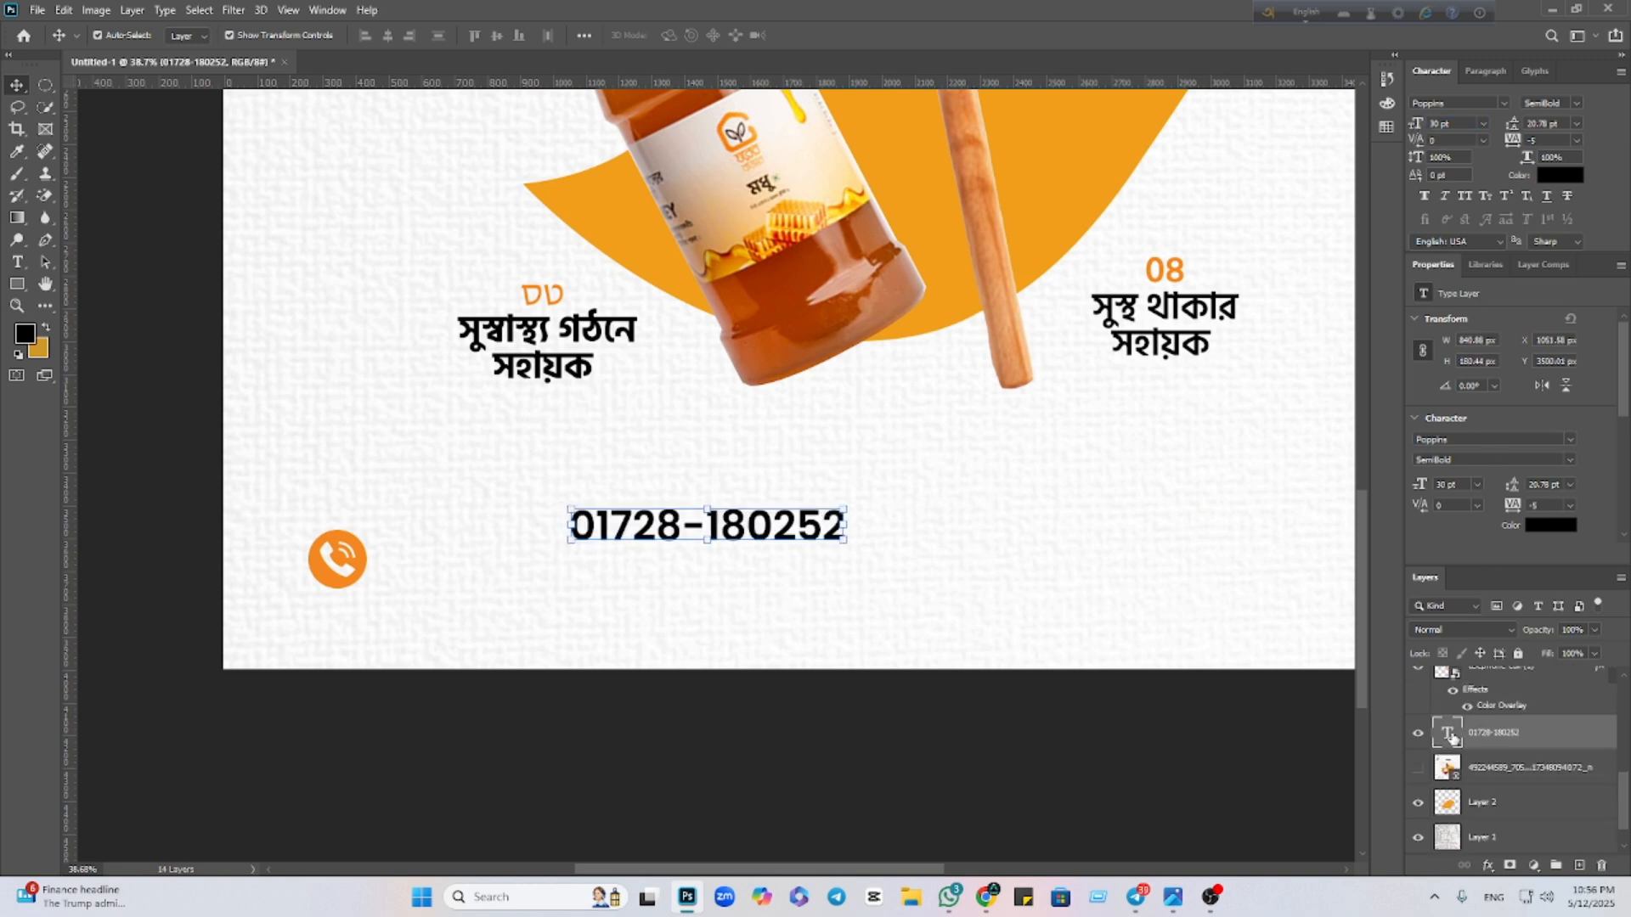
left_click(1417, 767)
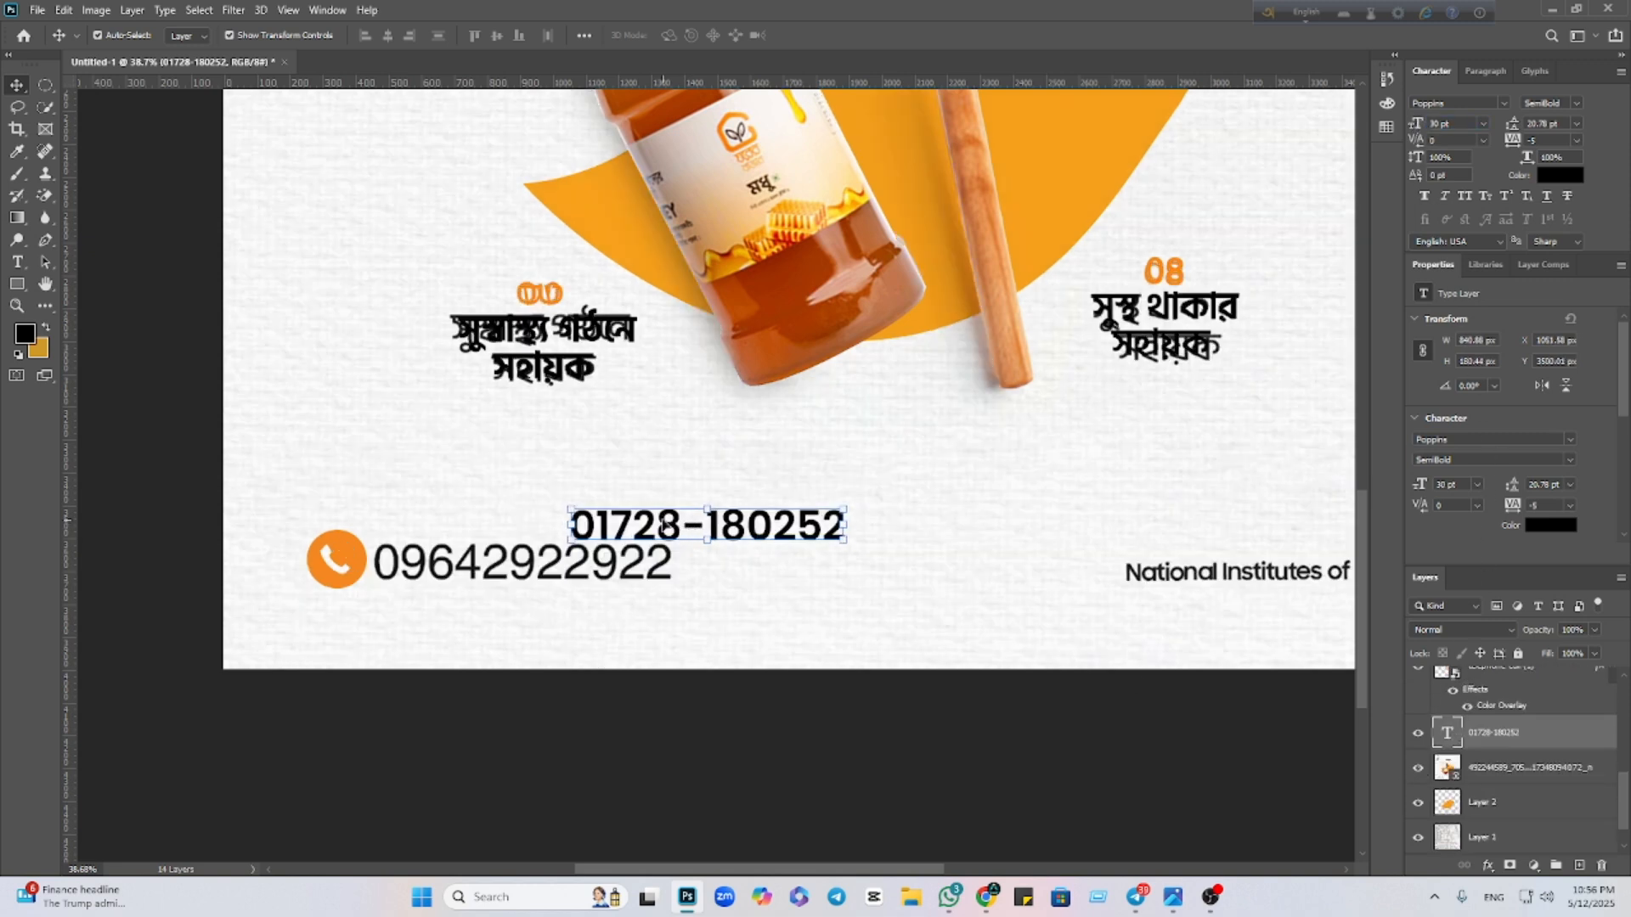
left_click_drag(665, 526, 470, 563)
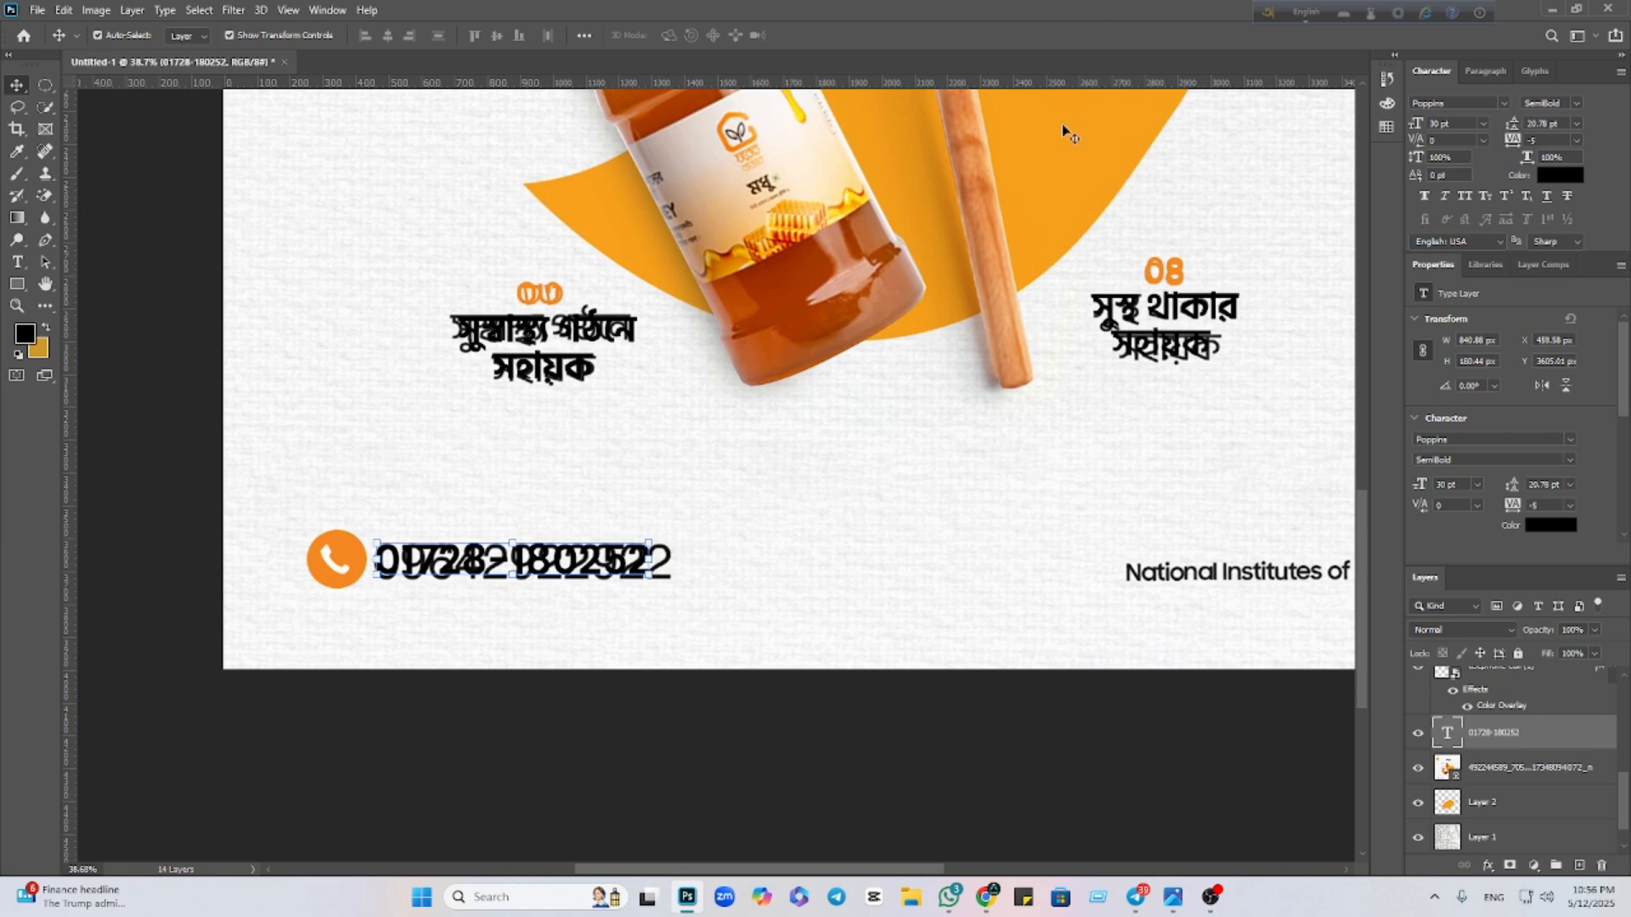
left_click_drag(1415, 125, 1418, 124)
key("Return")
key("Right")
key("Right")
key("Right")
key("Right")
key("Right")
key("Right")
key("Right")
key("Right")
key("Right")
key("Right")
key("Right")
key("Right")
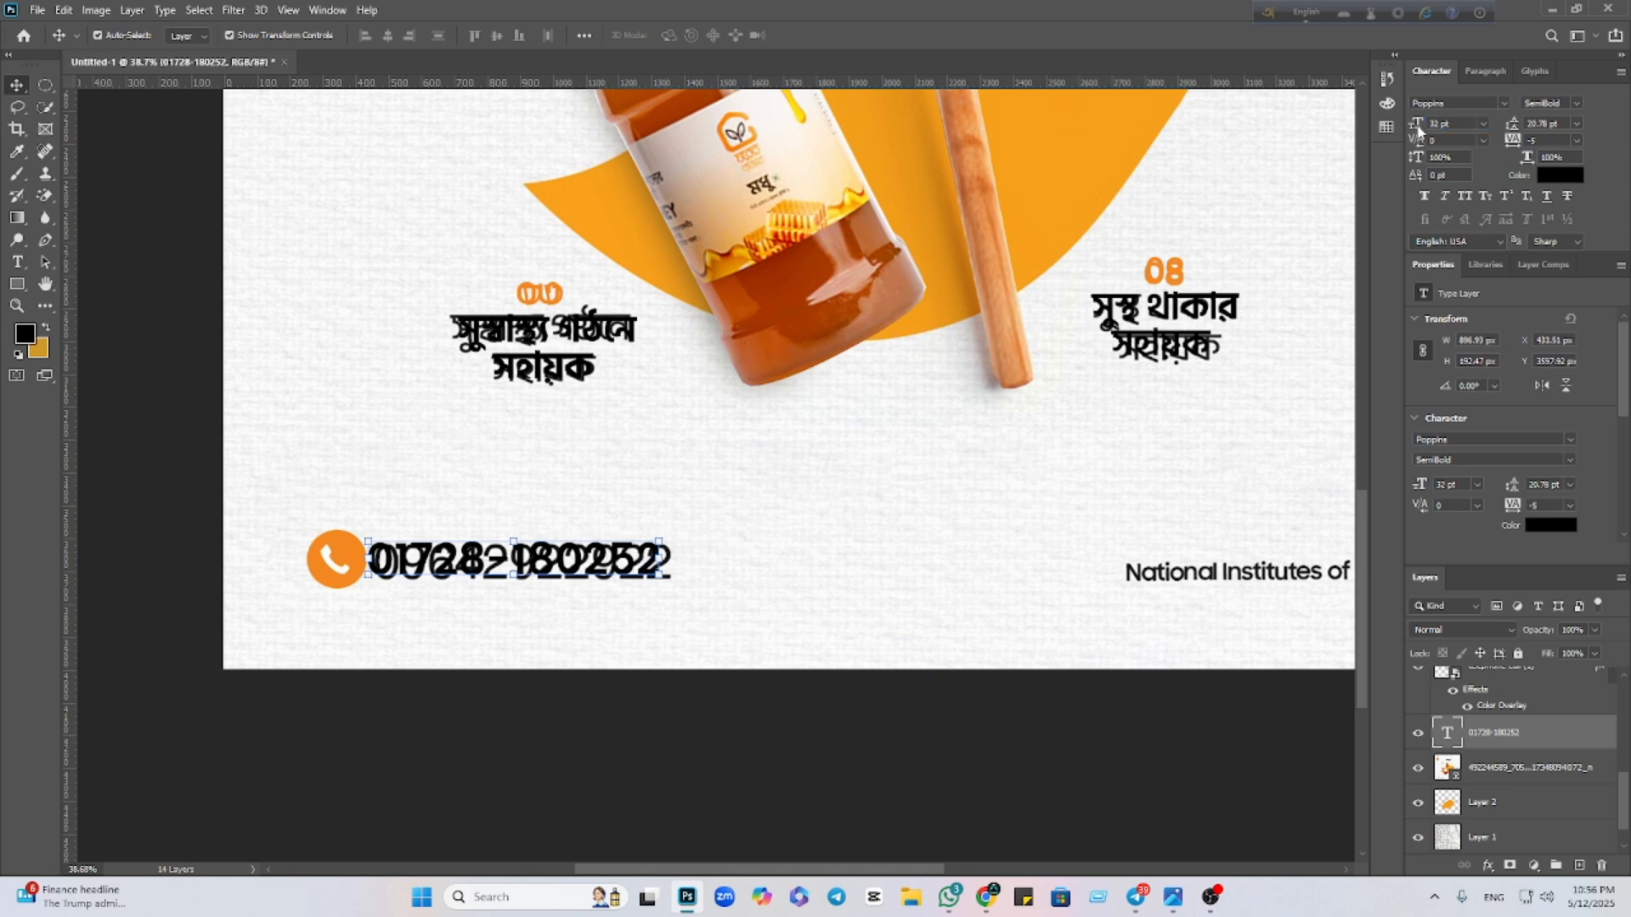
key("Down")
key("Down")
key("Down")
key("Down")
key("Down")
key("Down")
key("Down")
key("Down")
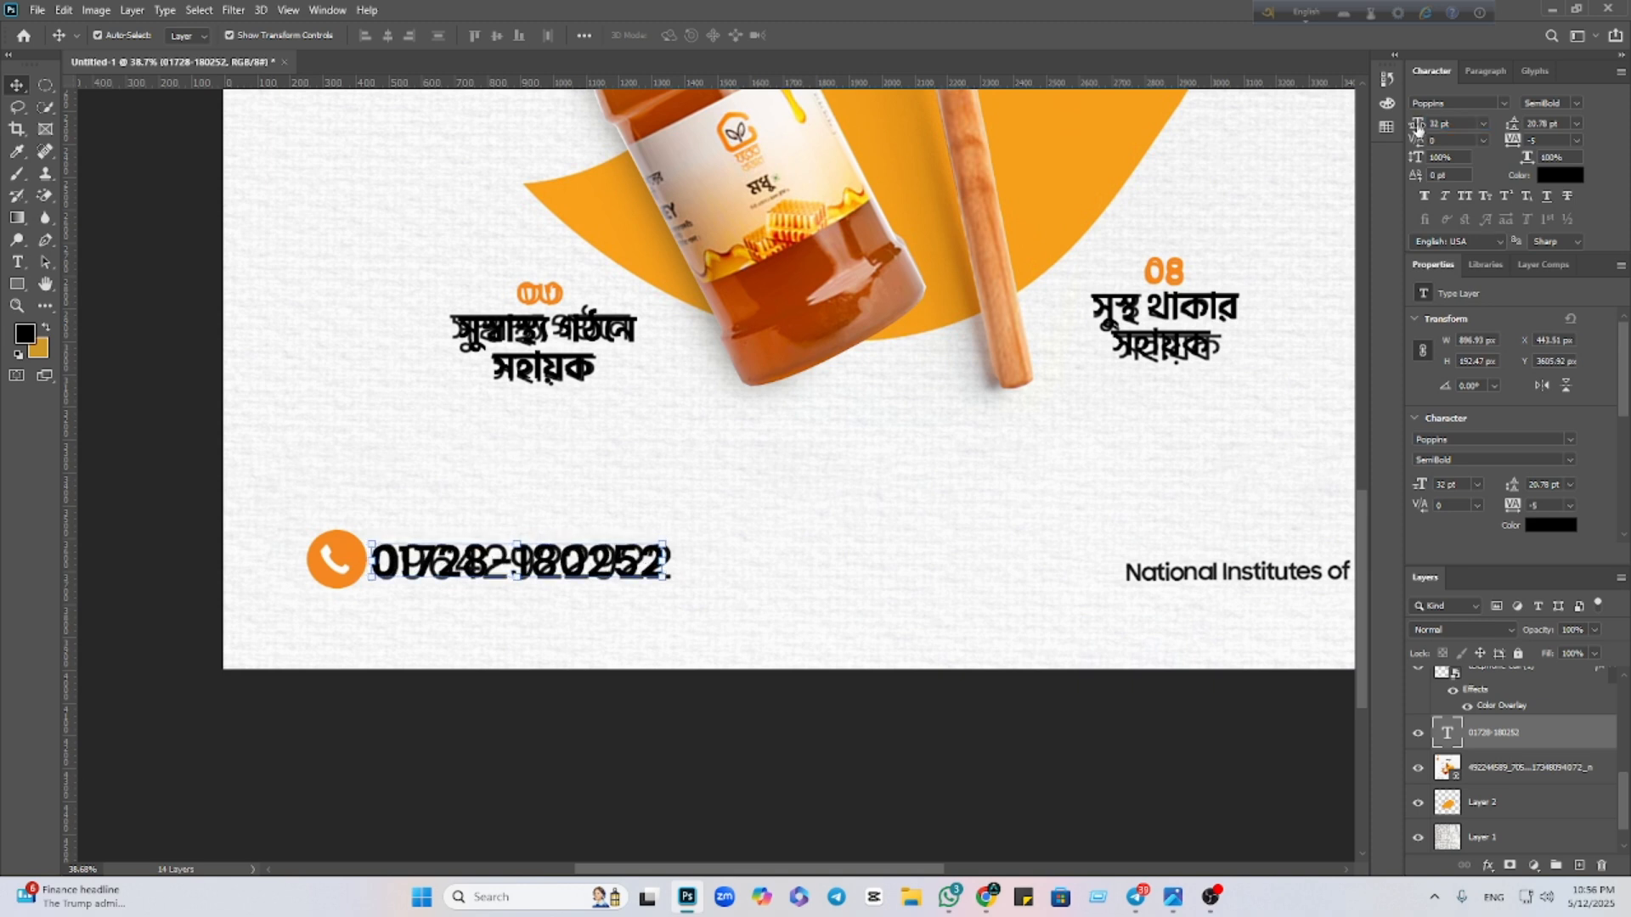
key("Up")
key("Up")
key("Up")
scroll(938, 624, "down", 2)
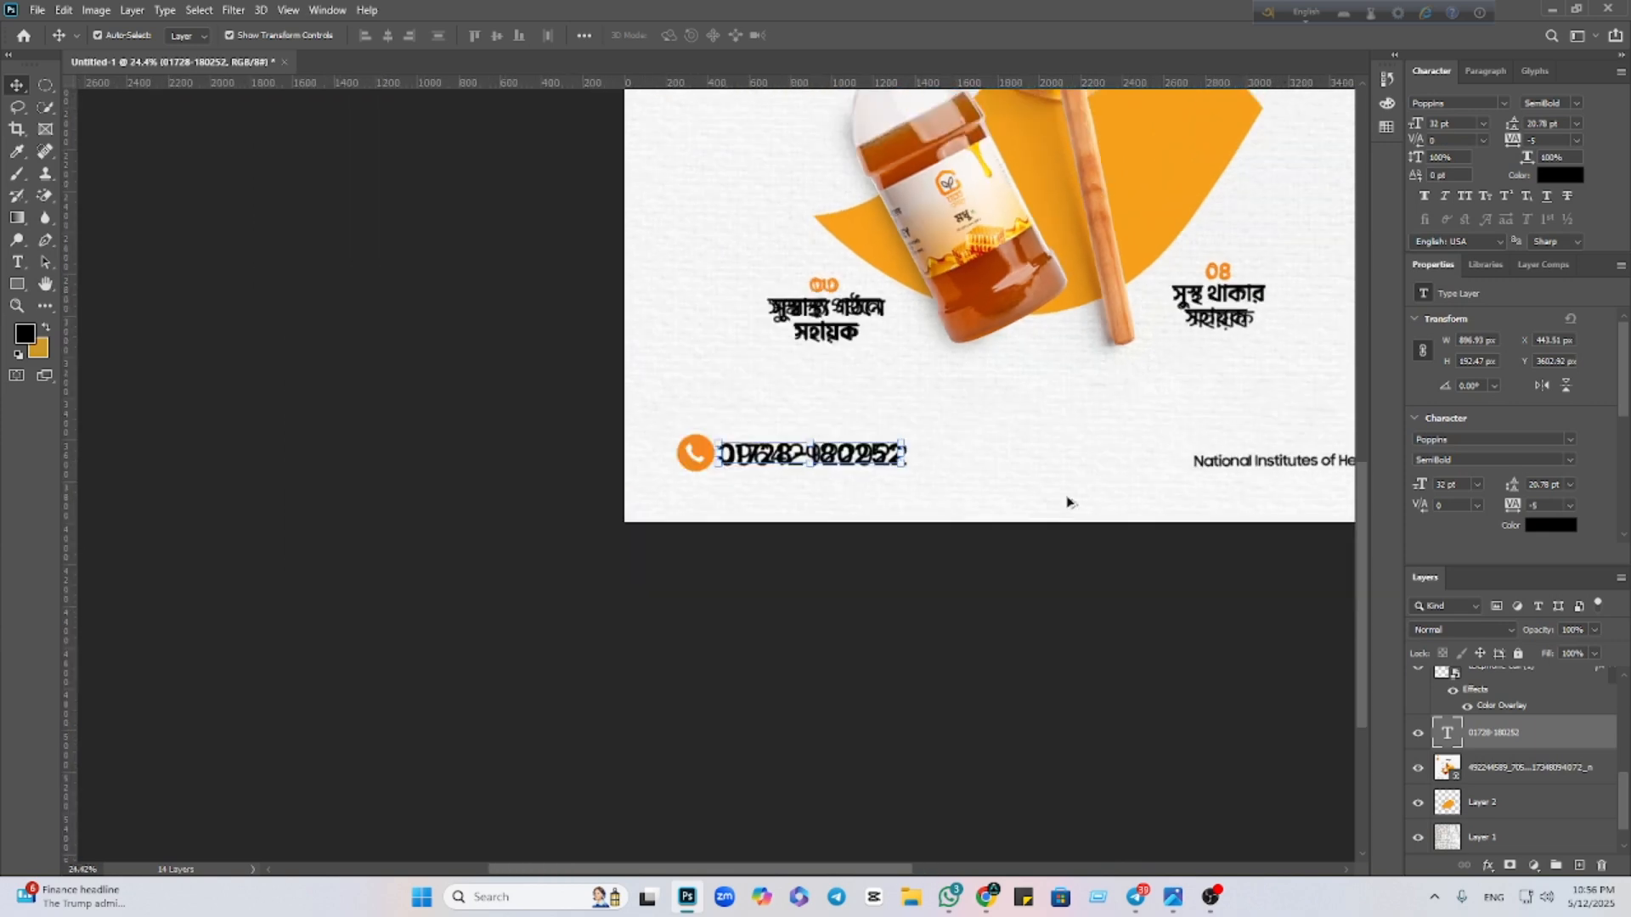
Deselect the layer and zoom in on the bottom-right NIH source credit
left_click(1176, 759)
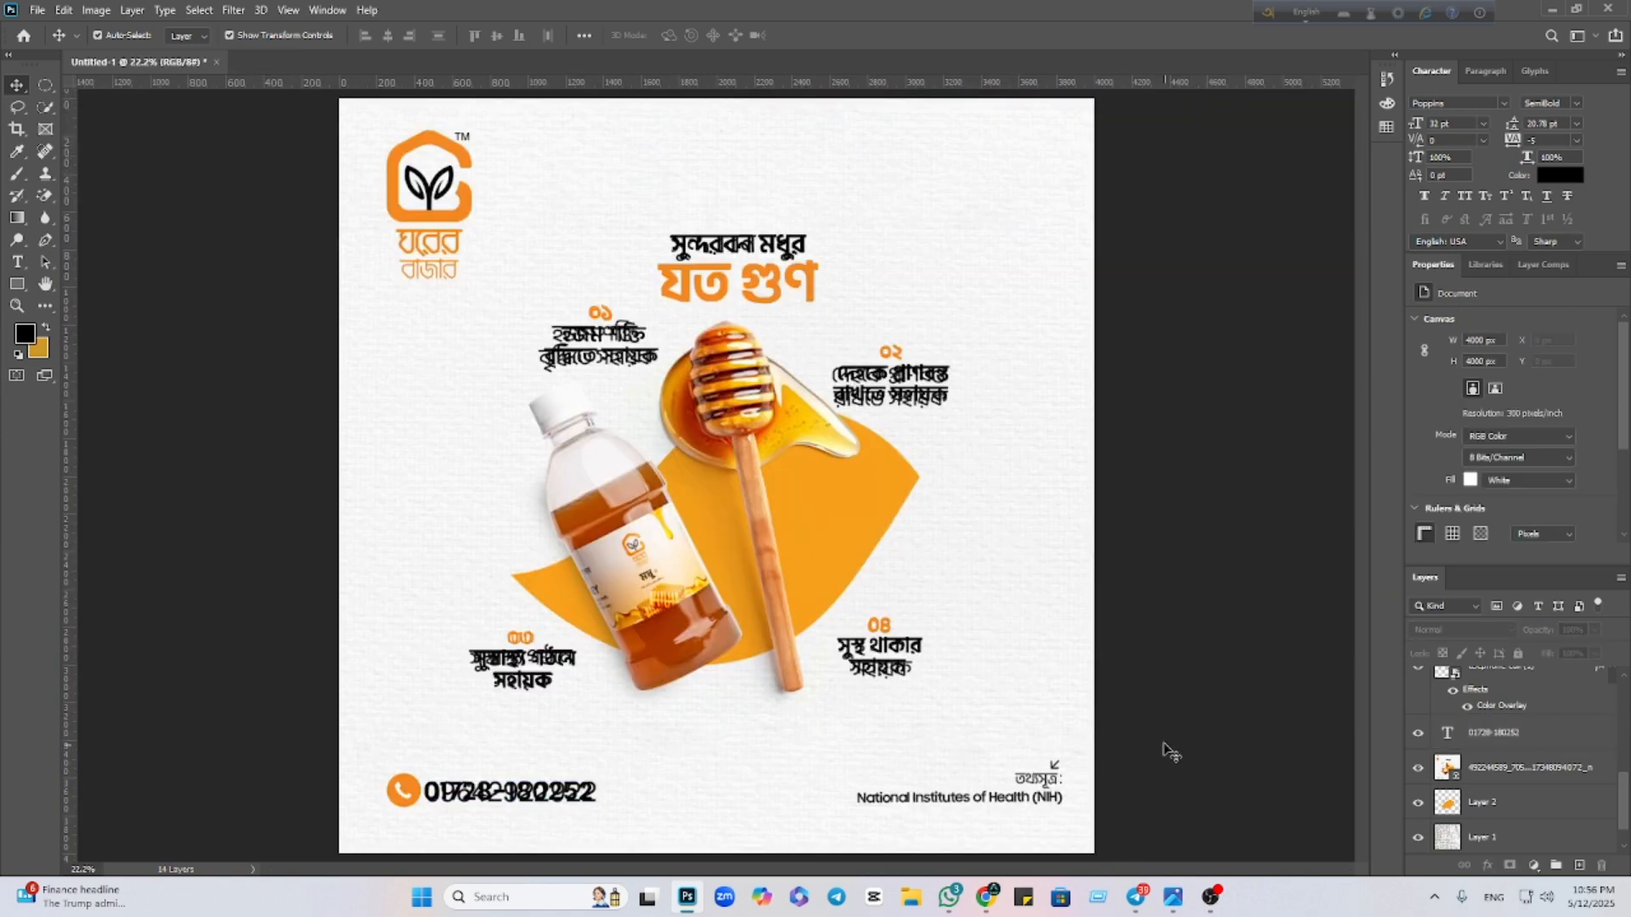
scroll(969, 731, "up", 4)
left_click_drag(973, 727, 950, 543)
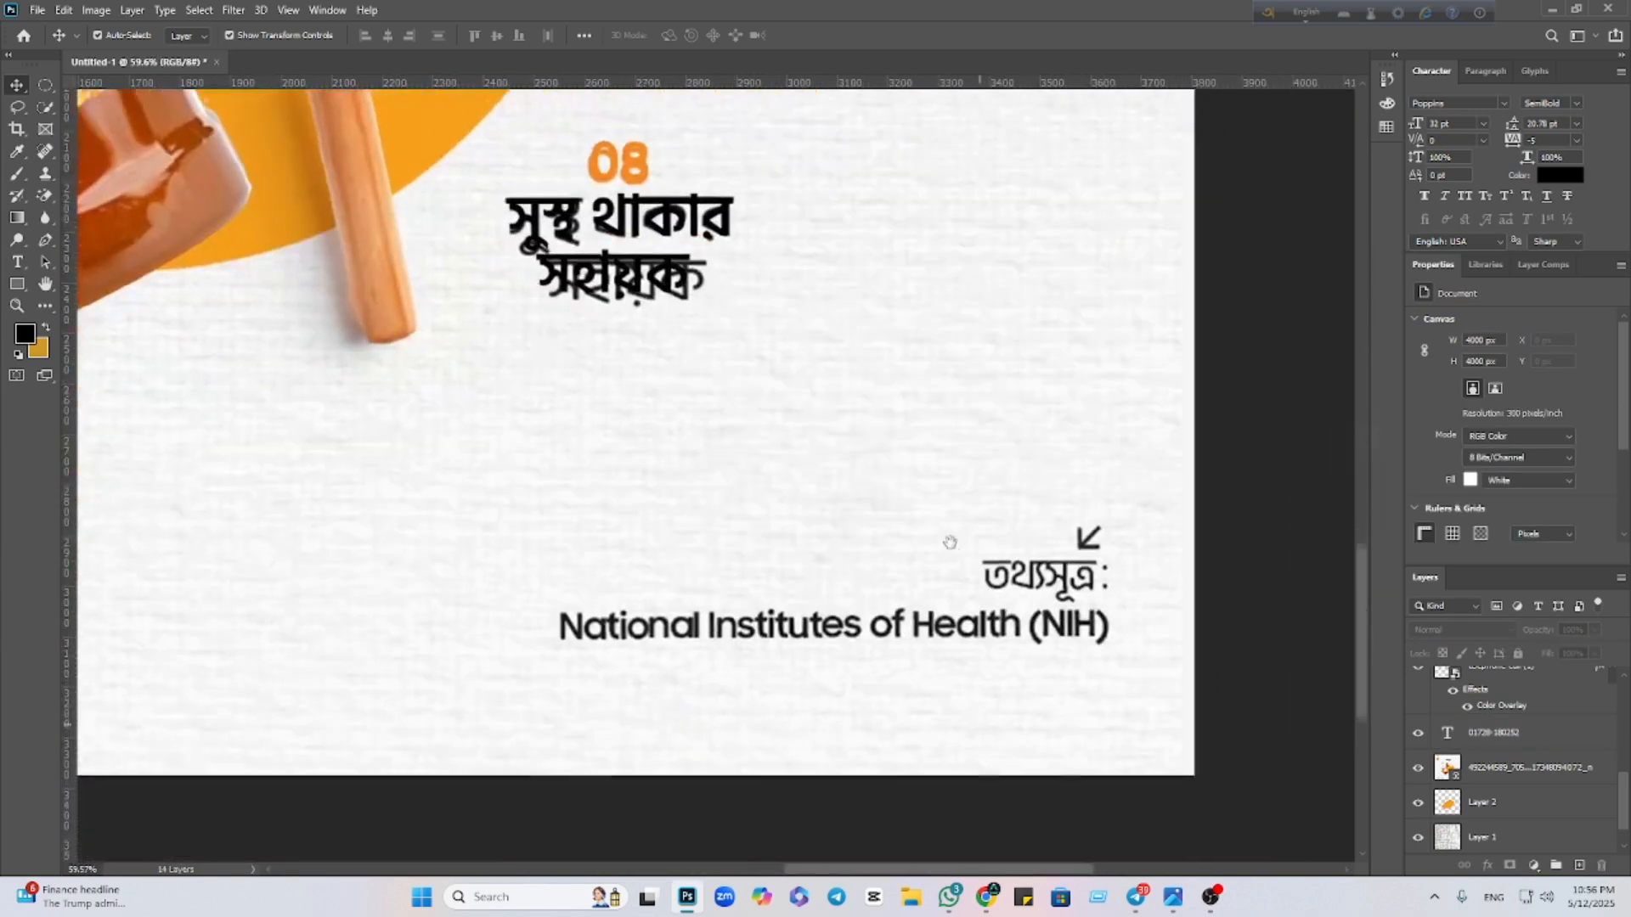
scroll(1011, 573, "up", 2)
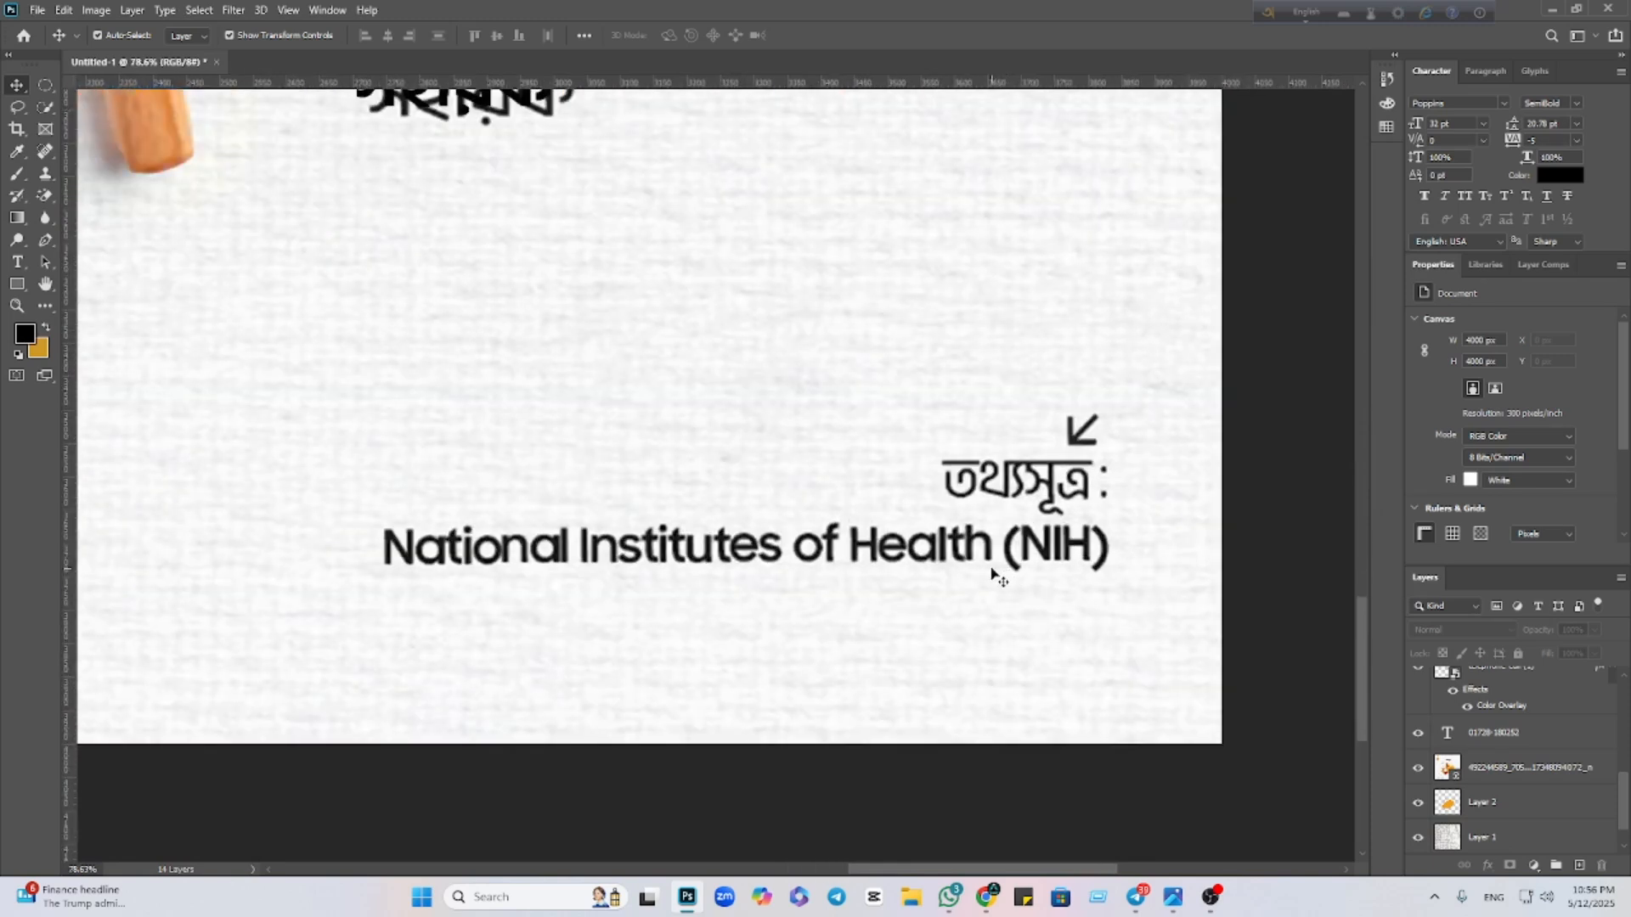
Copy the credit 'তথ্যসূত্র: National Institutes of Health (NIH)' from Google Lens and return to Photoshop
mouse_move(985, 897)
left_click(919, 807)
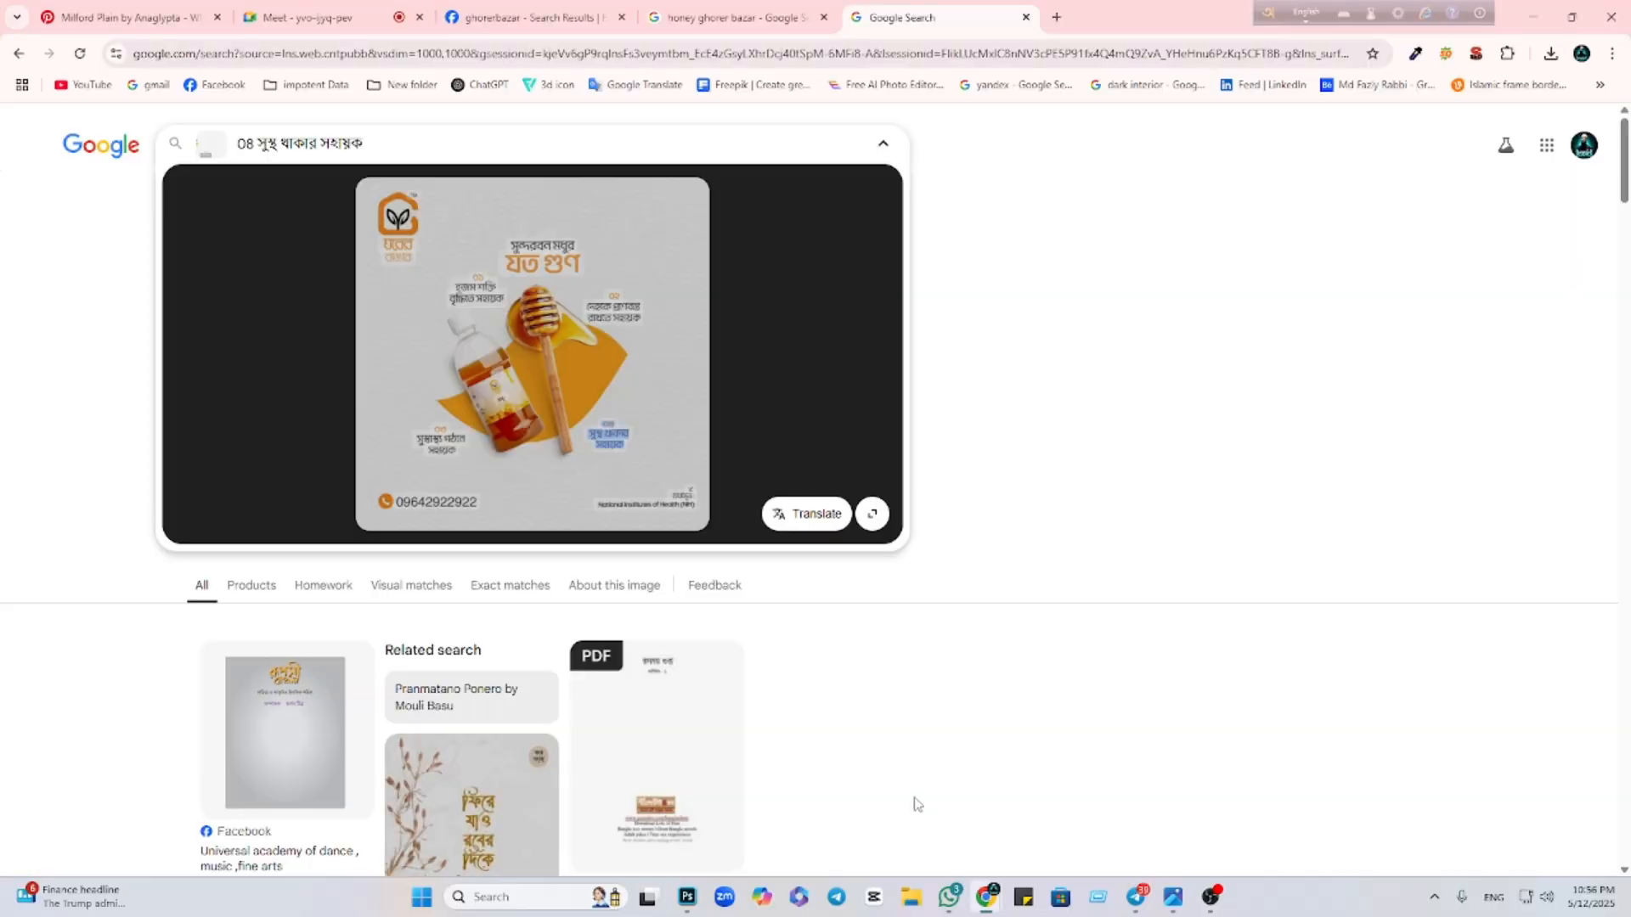
double_click(682, 496)
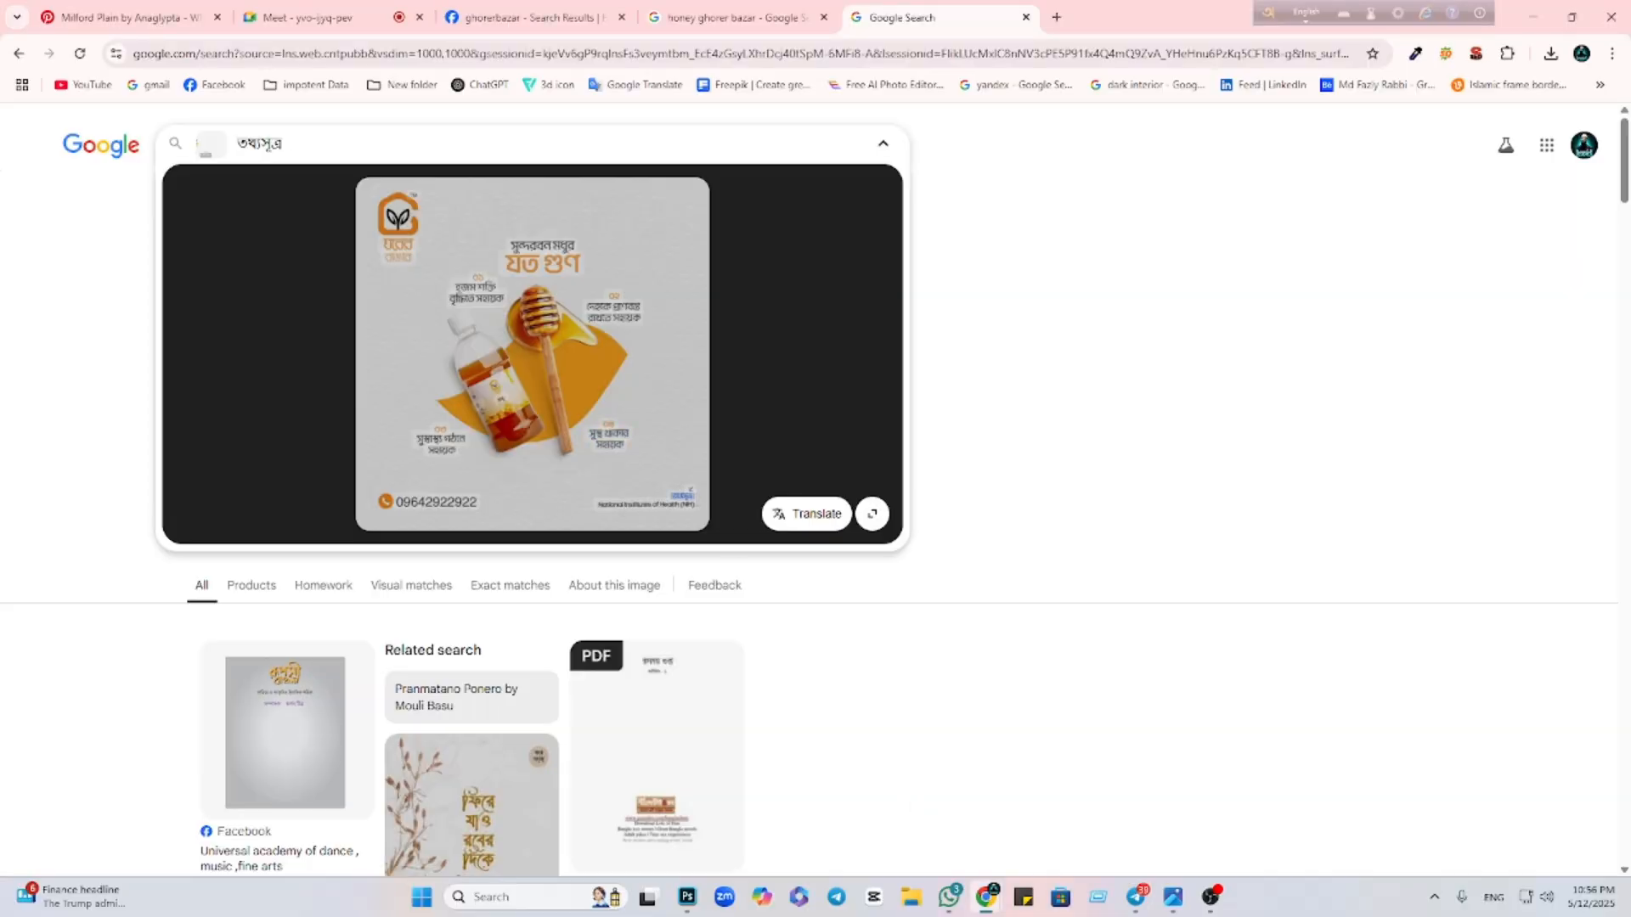
left_click_drag(683, 496, 658, 486)
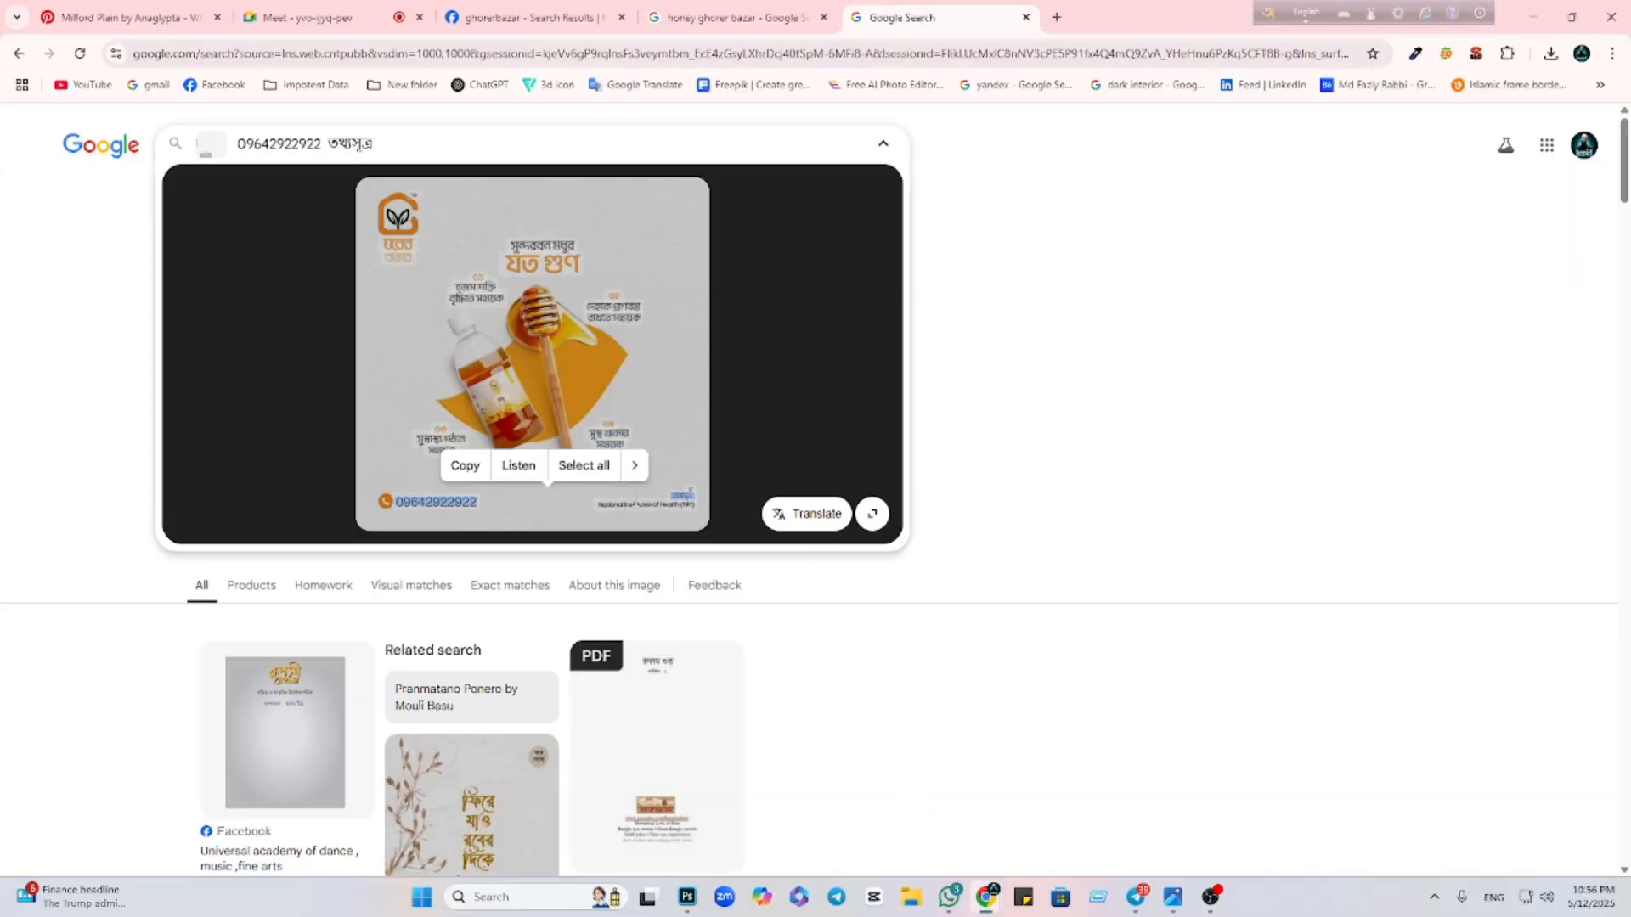
double_click(672, 505)
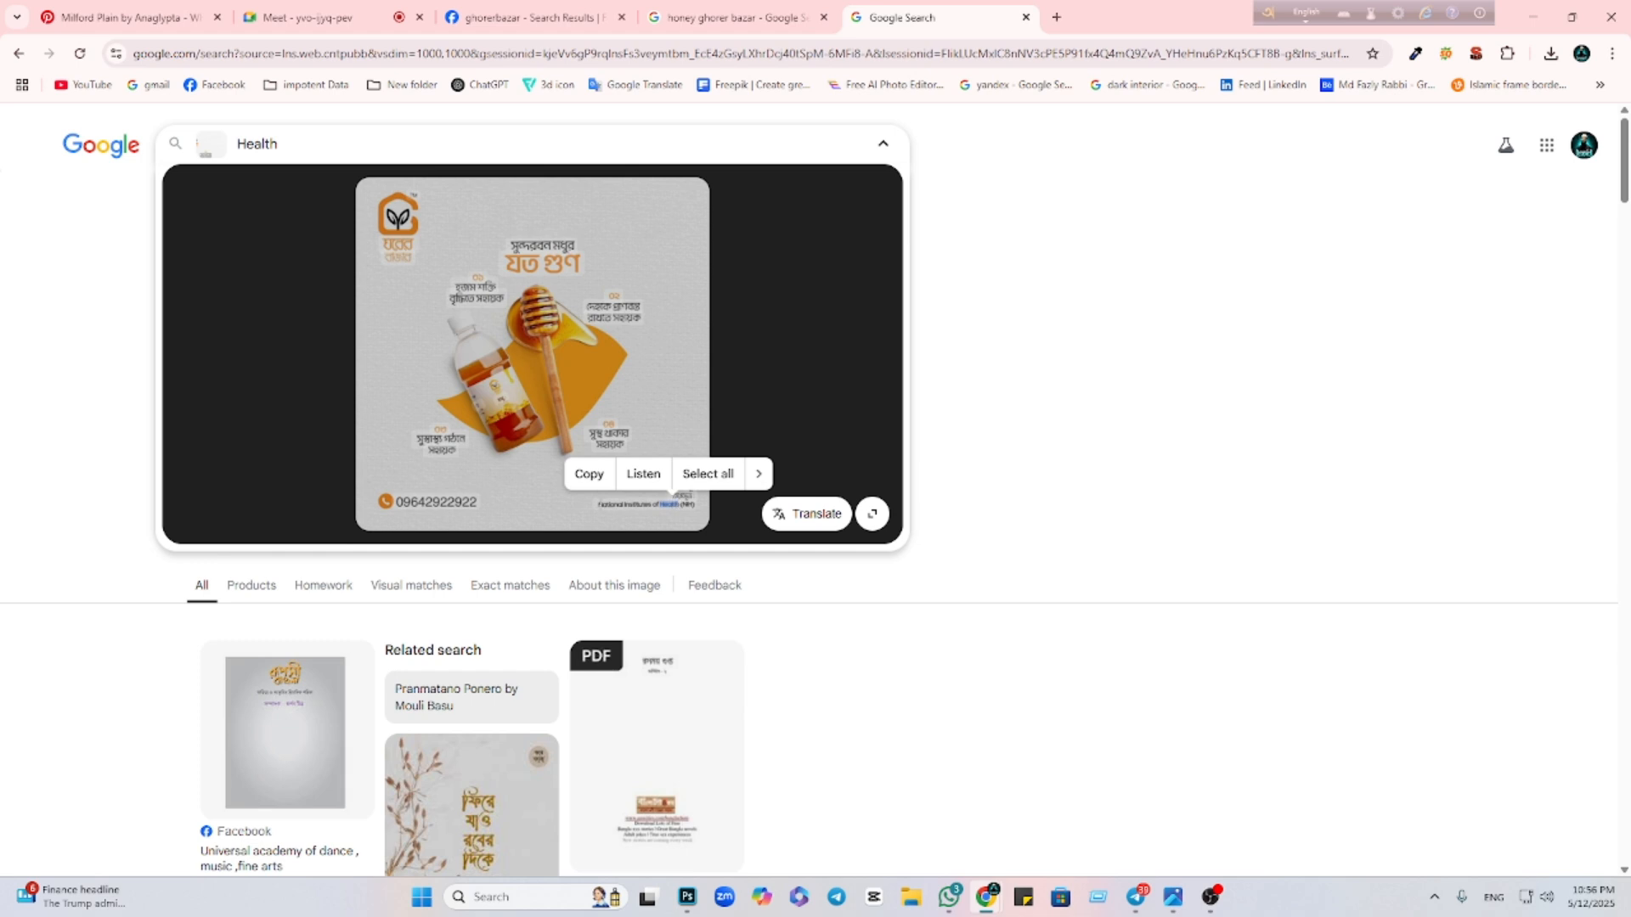
mouse_move(598, 503)
left_mouse_down()
mouse_move(737, 503)
mouse_move(693, 506)
mouse_move(705, 512)
left_mouse_up()
left_click(682, 498)
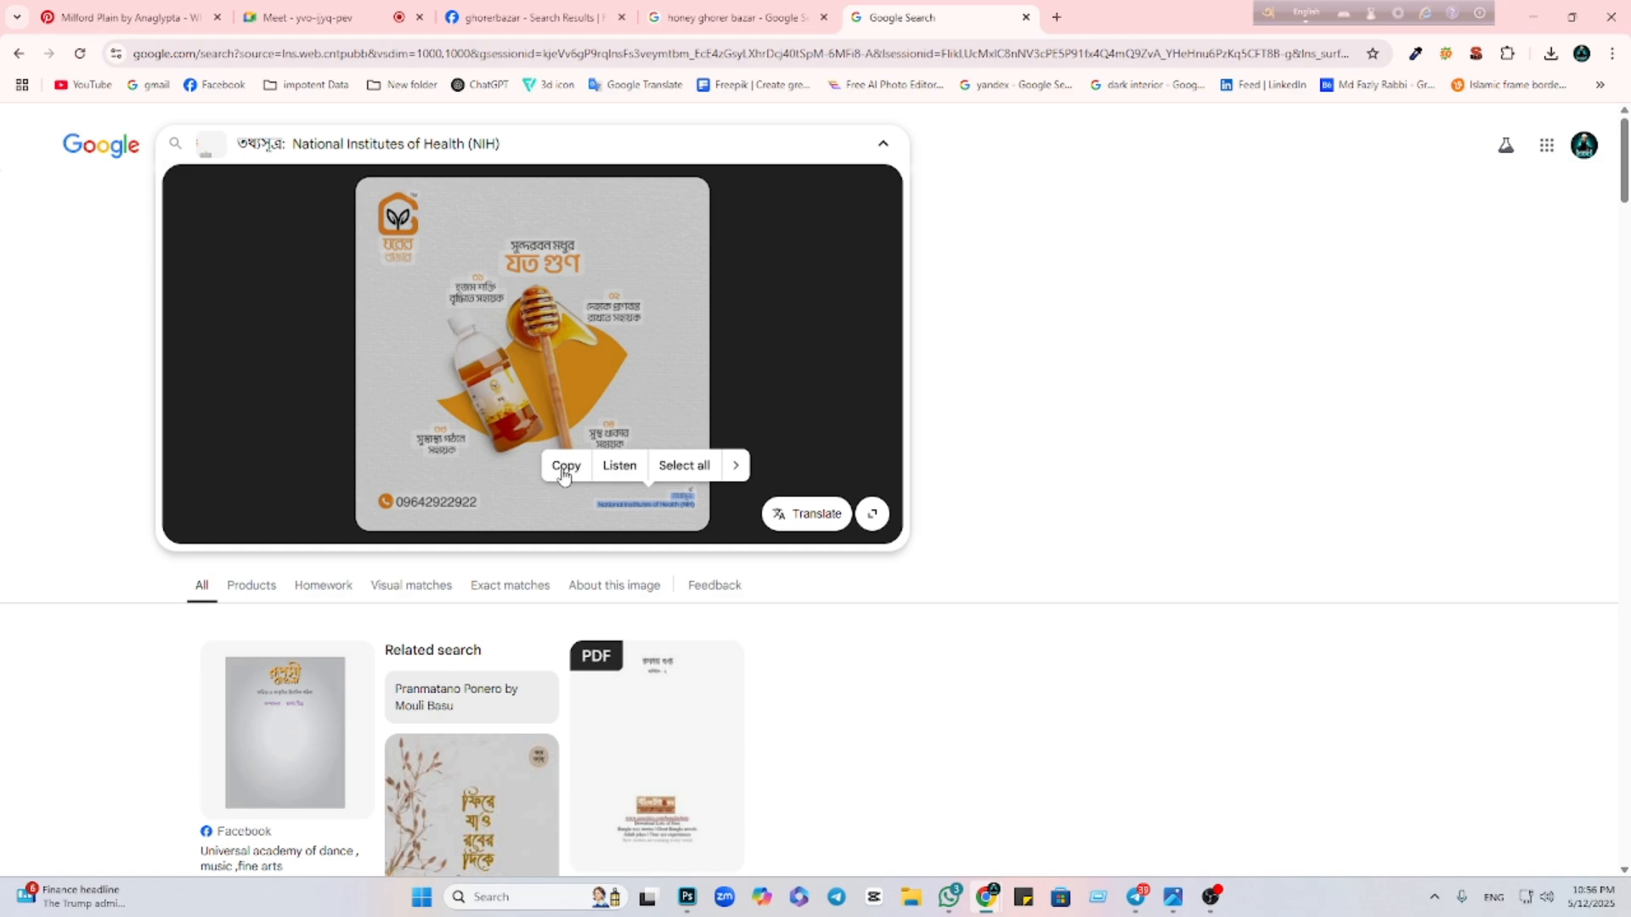
left_click(563, 466)
left_click(687, 897)
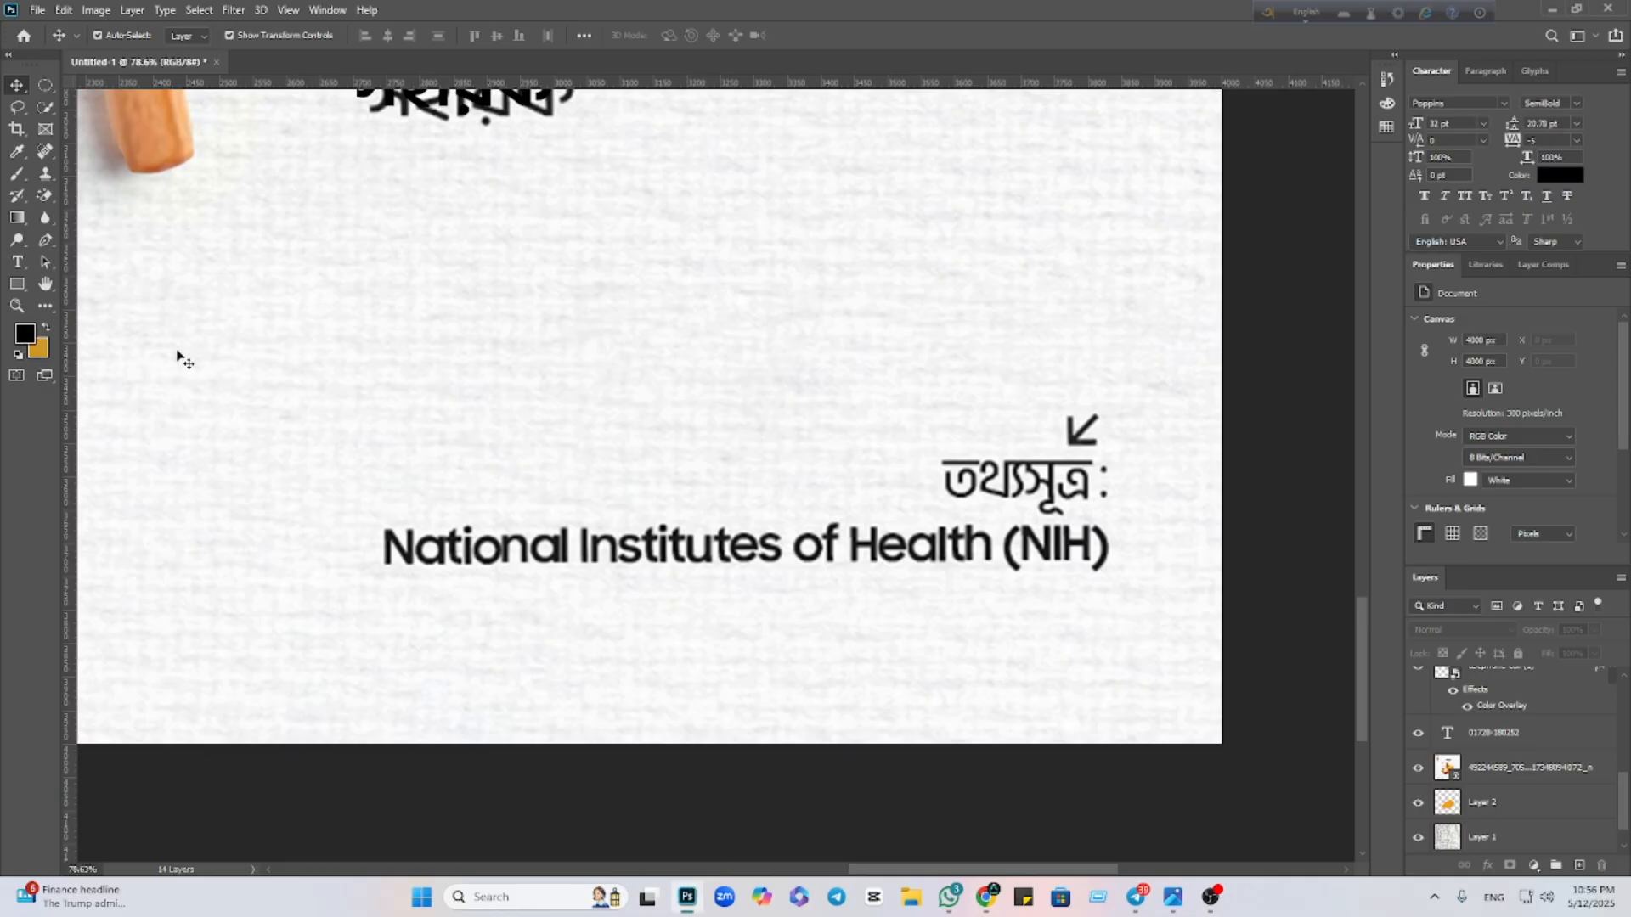
Create a Hind Siliguri text layer containing the pasted NIH credit text
left_click(14, 267)
left_click(334, 403)
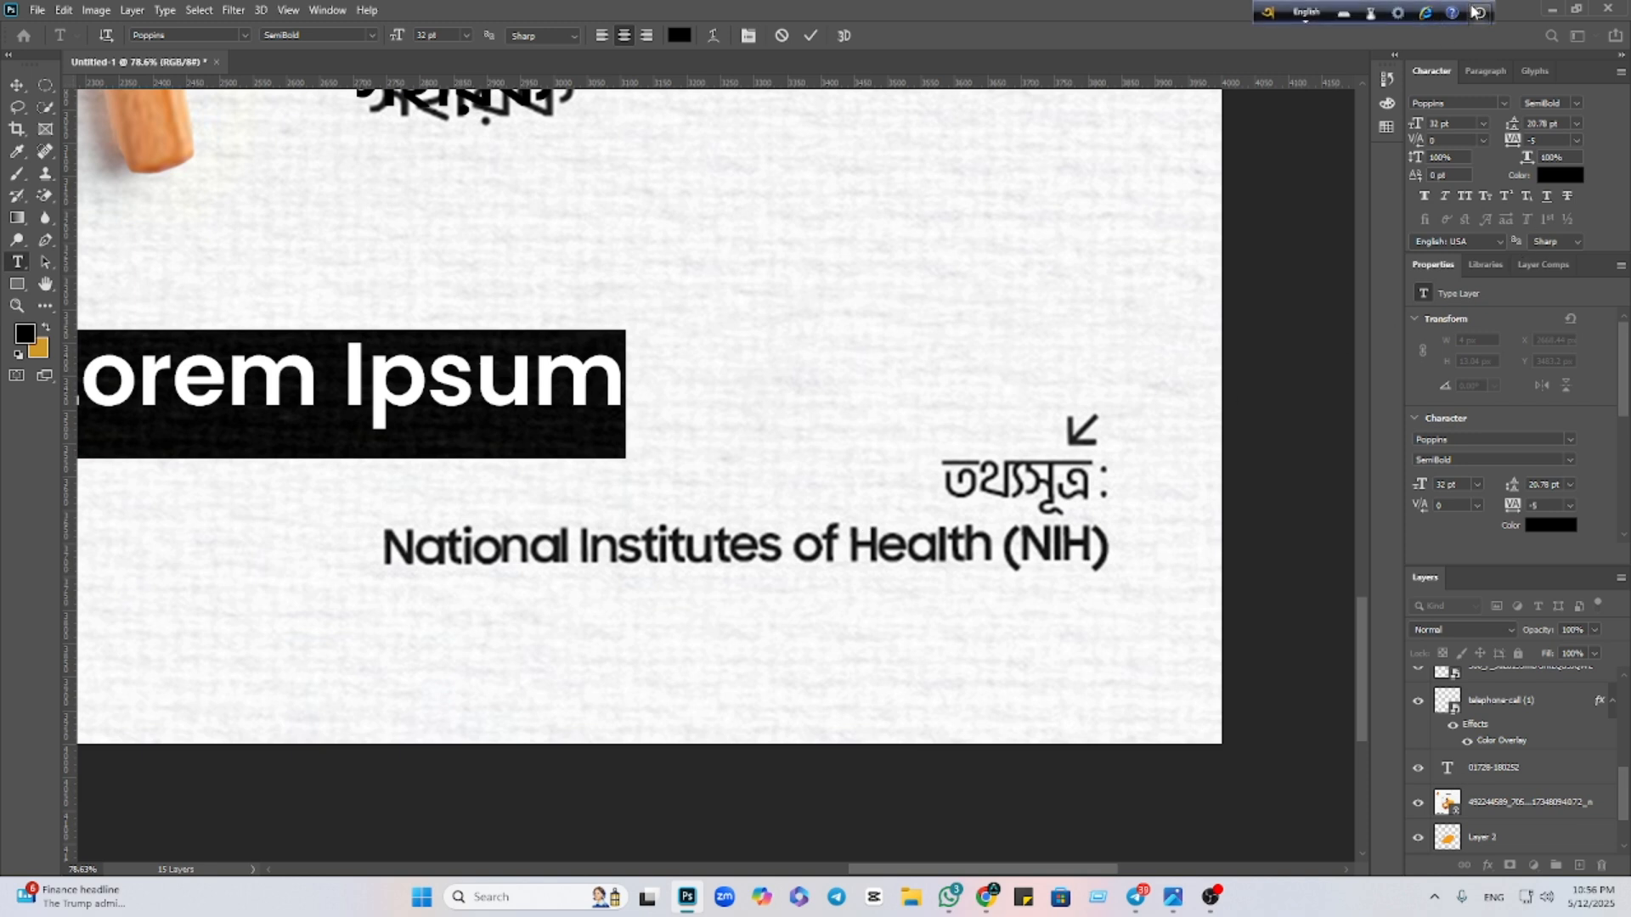
left_click(1503, 103)
left_click(1532, 175)
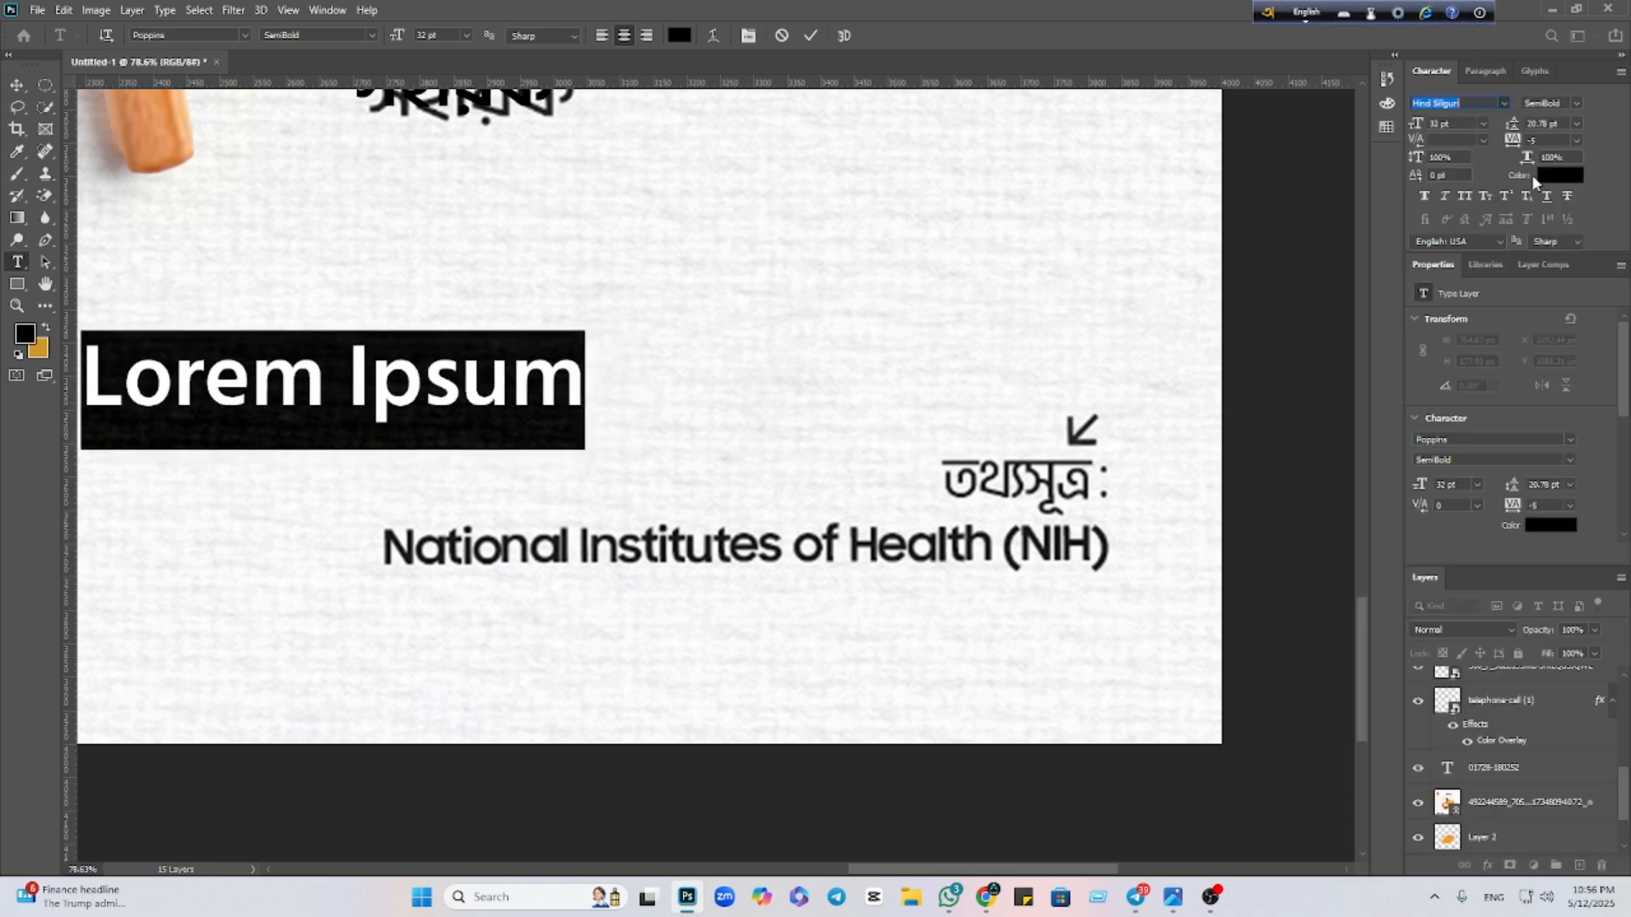
key("ctrl+v")
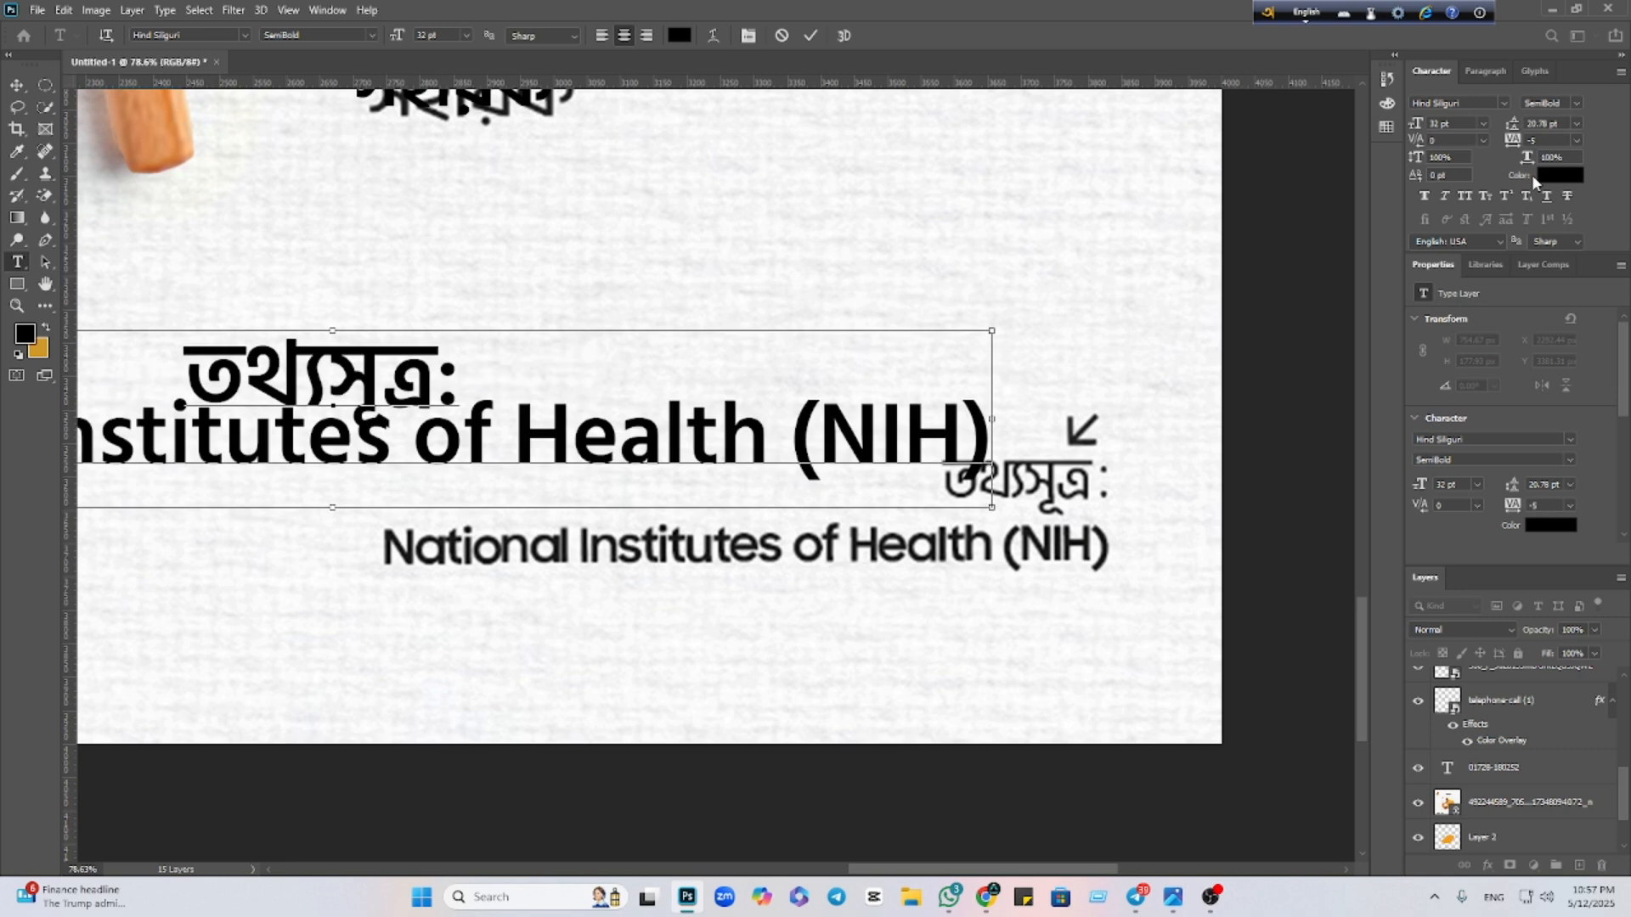
left_click(17, 85)
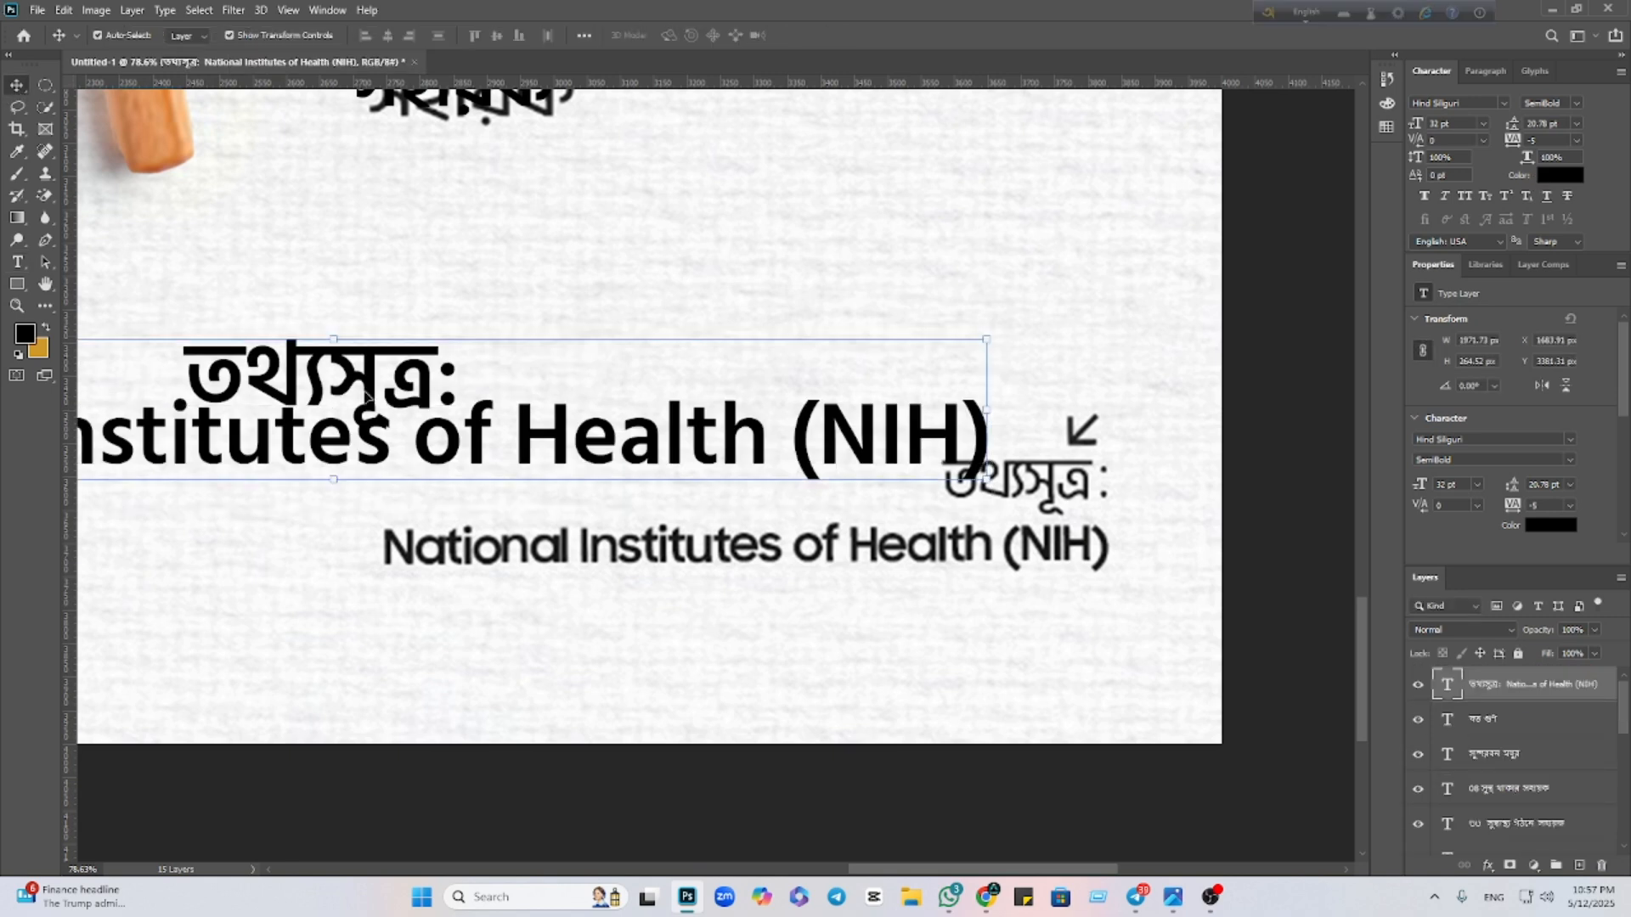
left_click_drag(390, 412, 463, 383)
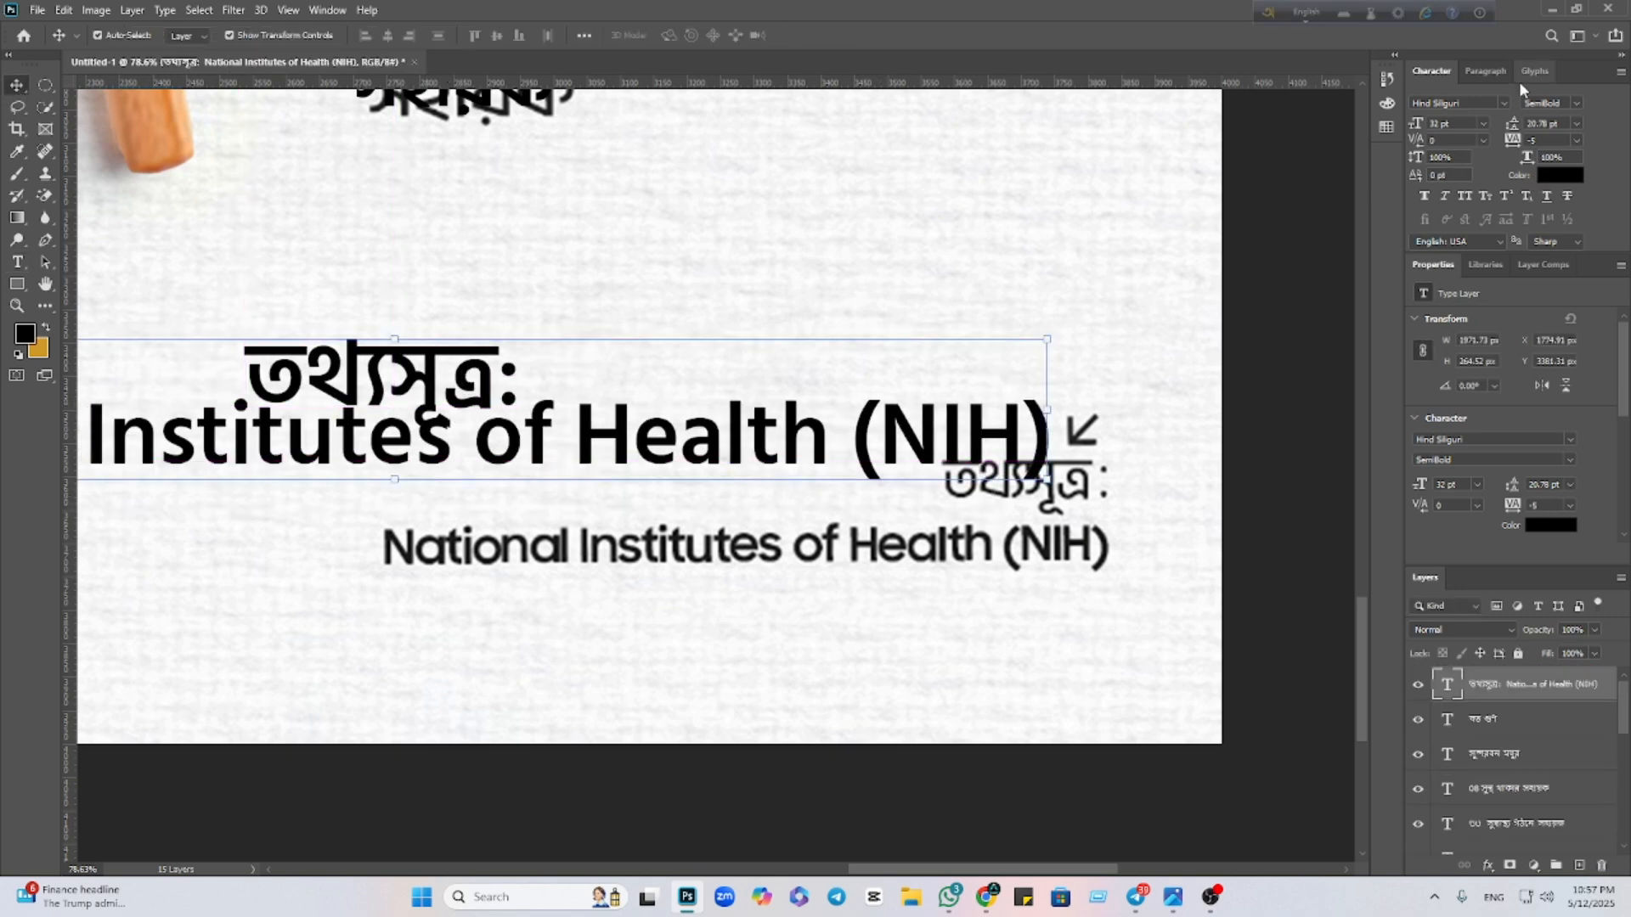
Right-align the credit text and set its leading to 33.78 pt
left_click(1493, 75)
left_click(1465, 102)
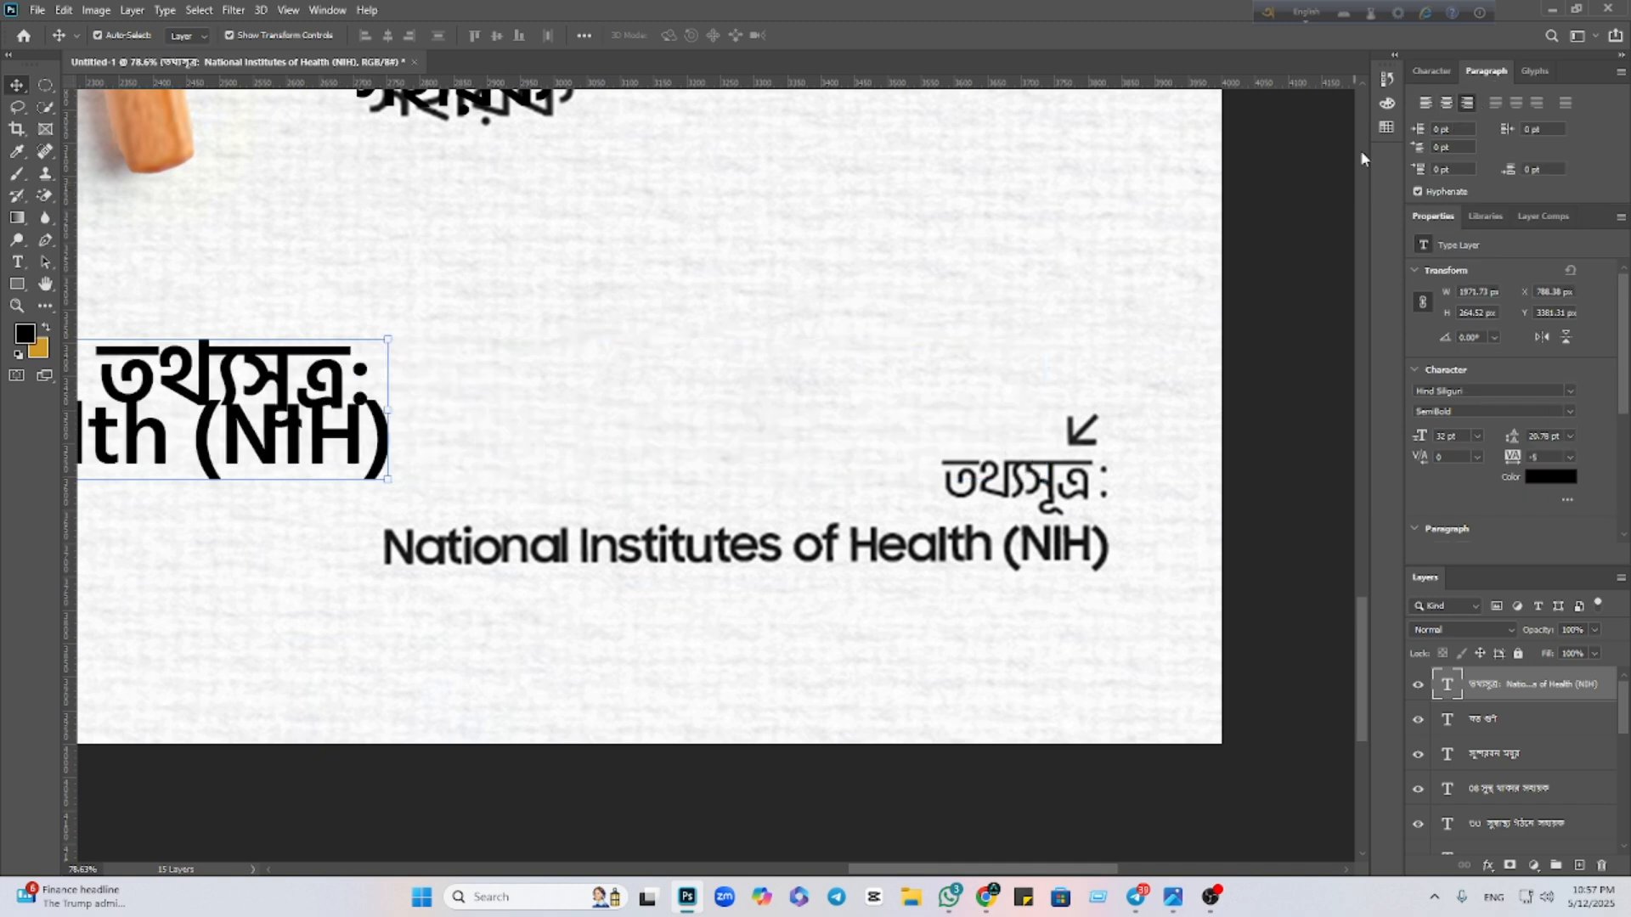
left_click(1432, 70)
left_click(1472, 102)
left_click_drag(1514, 127, 1530, 127)
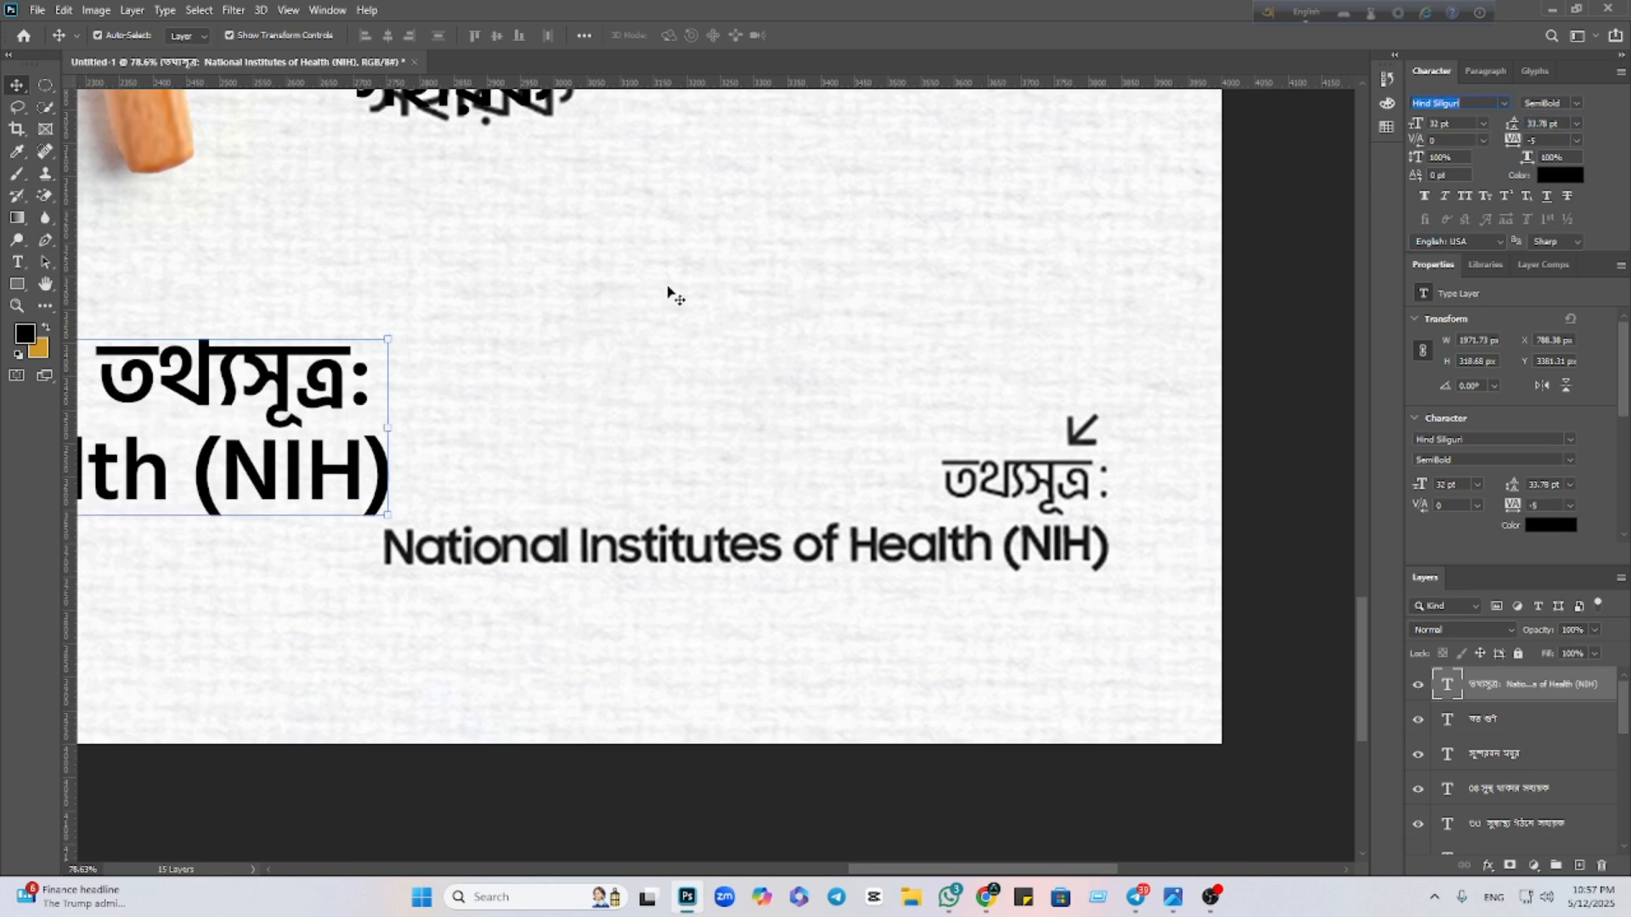
Scale and move the credit over the bottom-right NIH credit, with leading 23.68 pt
left_click_drag(328, 412, 1028, 501)
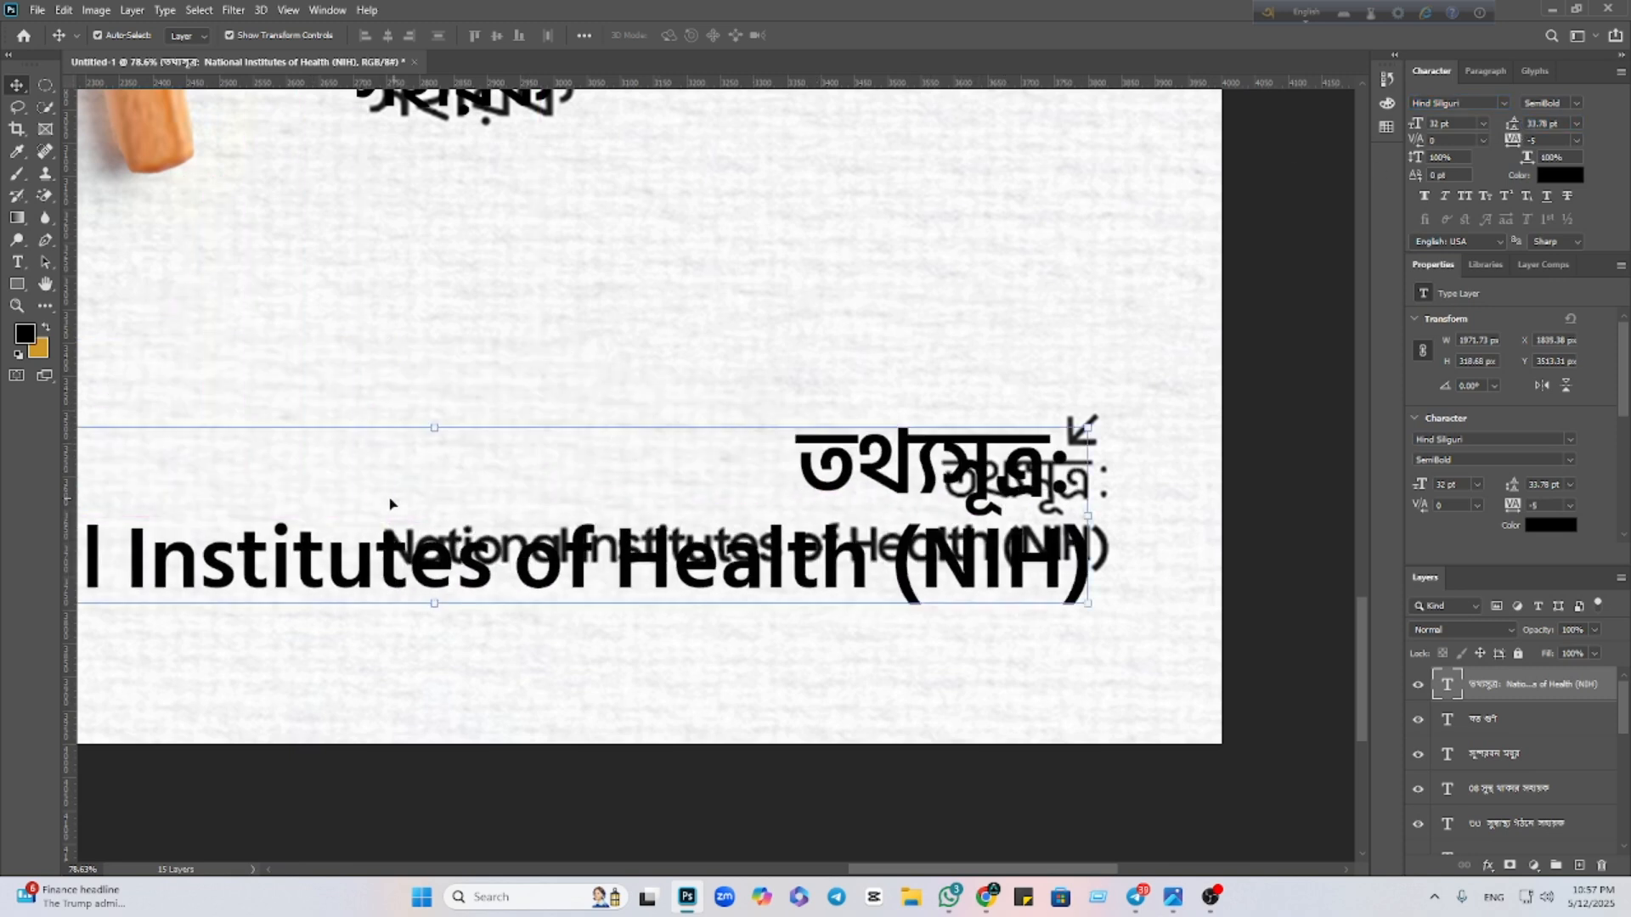
left_click_drag(439, 431, 772, 508)
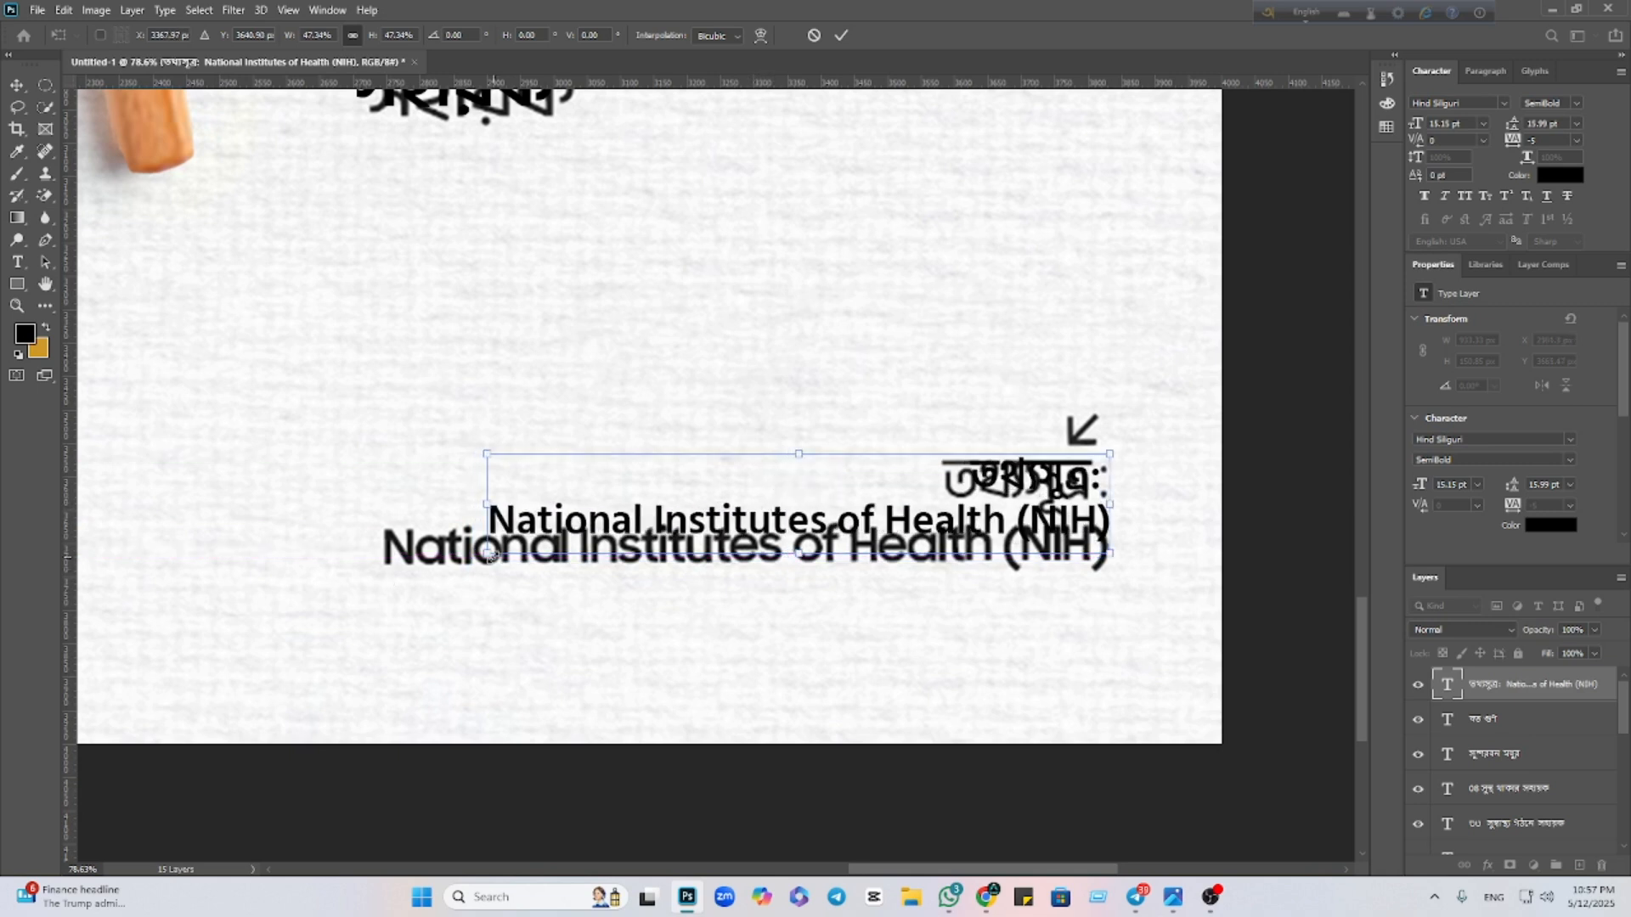
left_click_drag(486, 556, 382, 594)
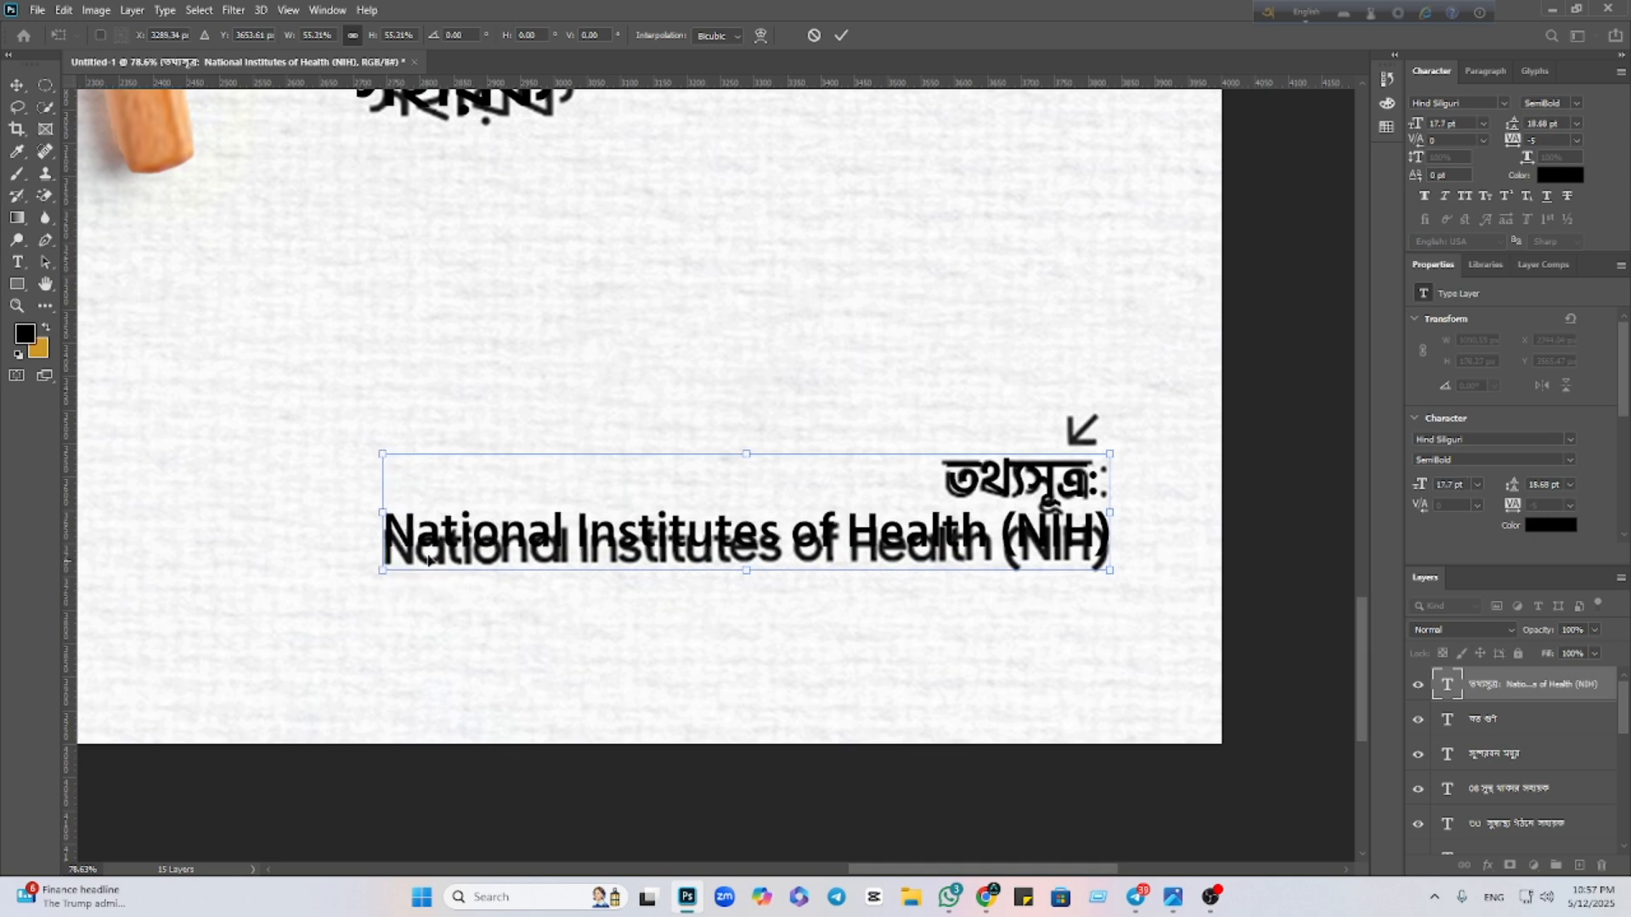
left_click(841, 36)
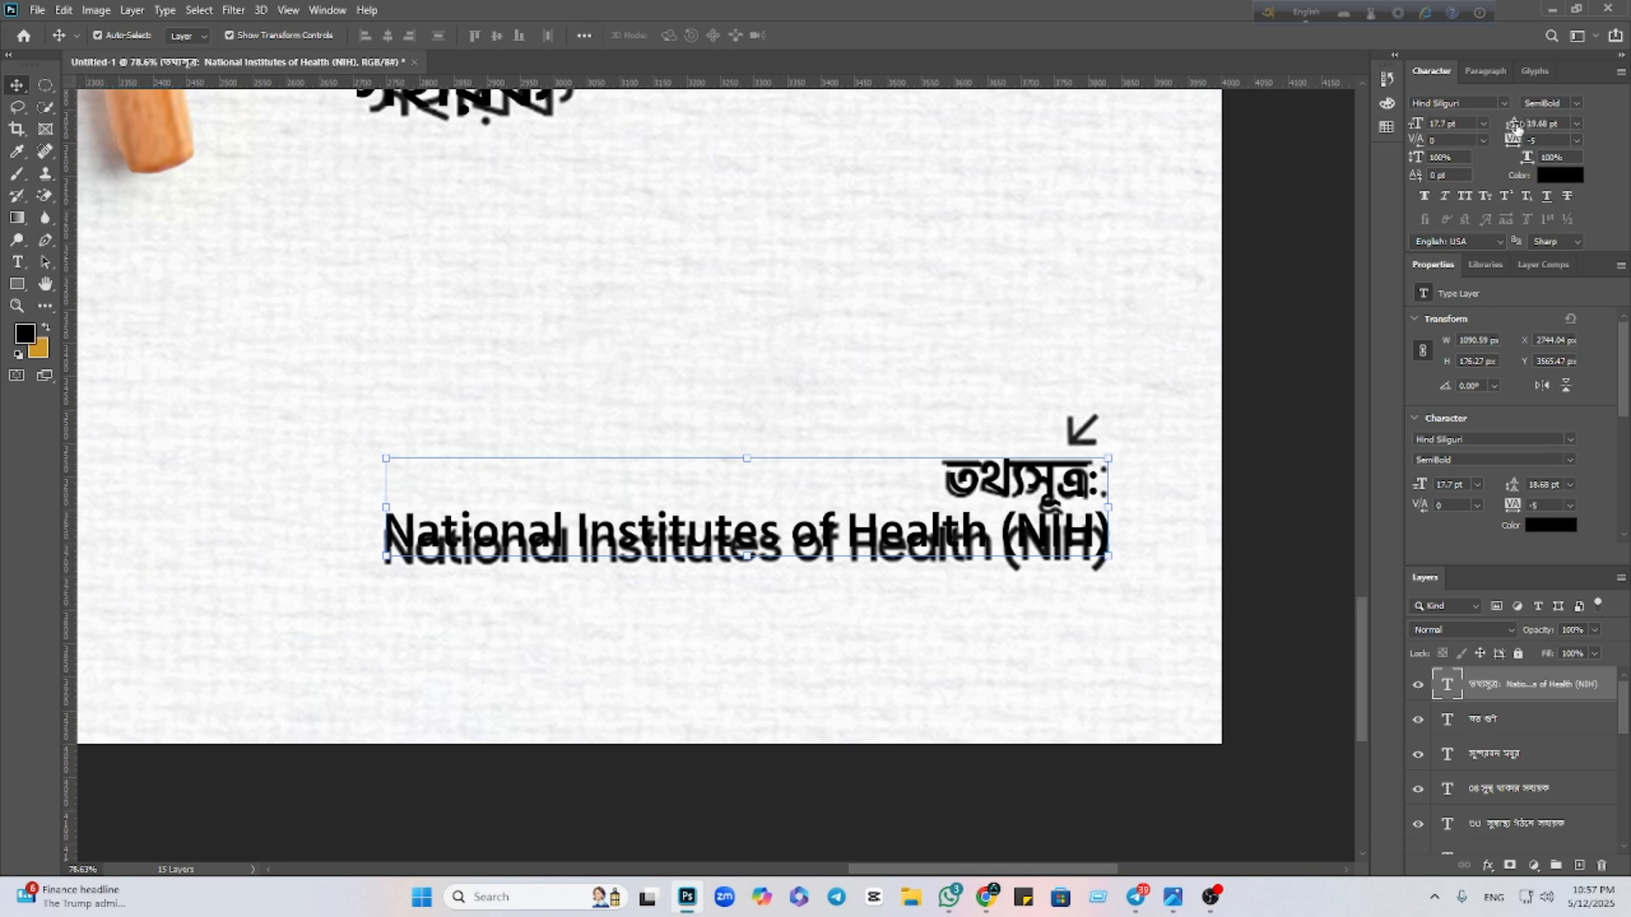
left_click_drag(1515, 126, 1521, 124)
left_click(1235, 505)
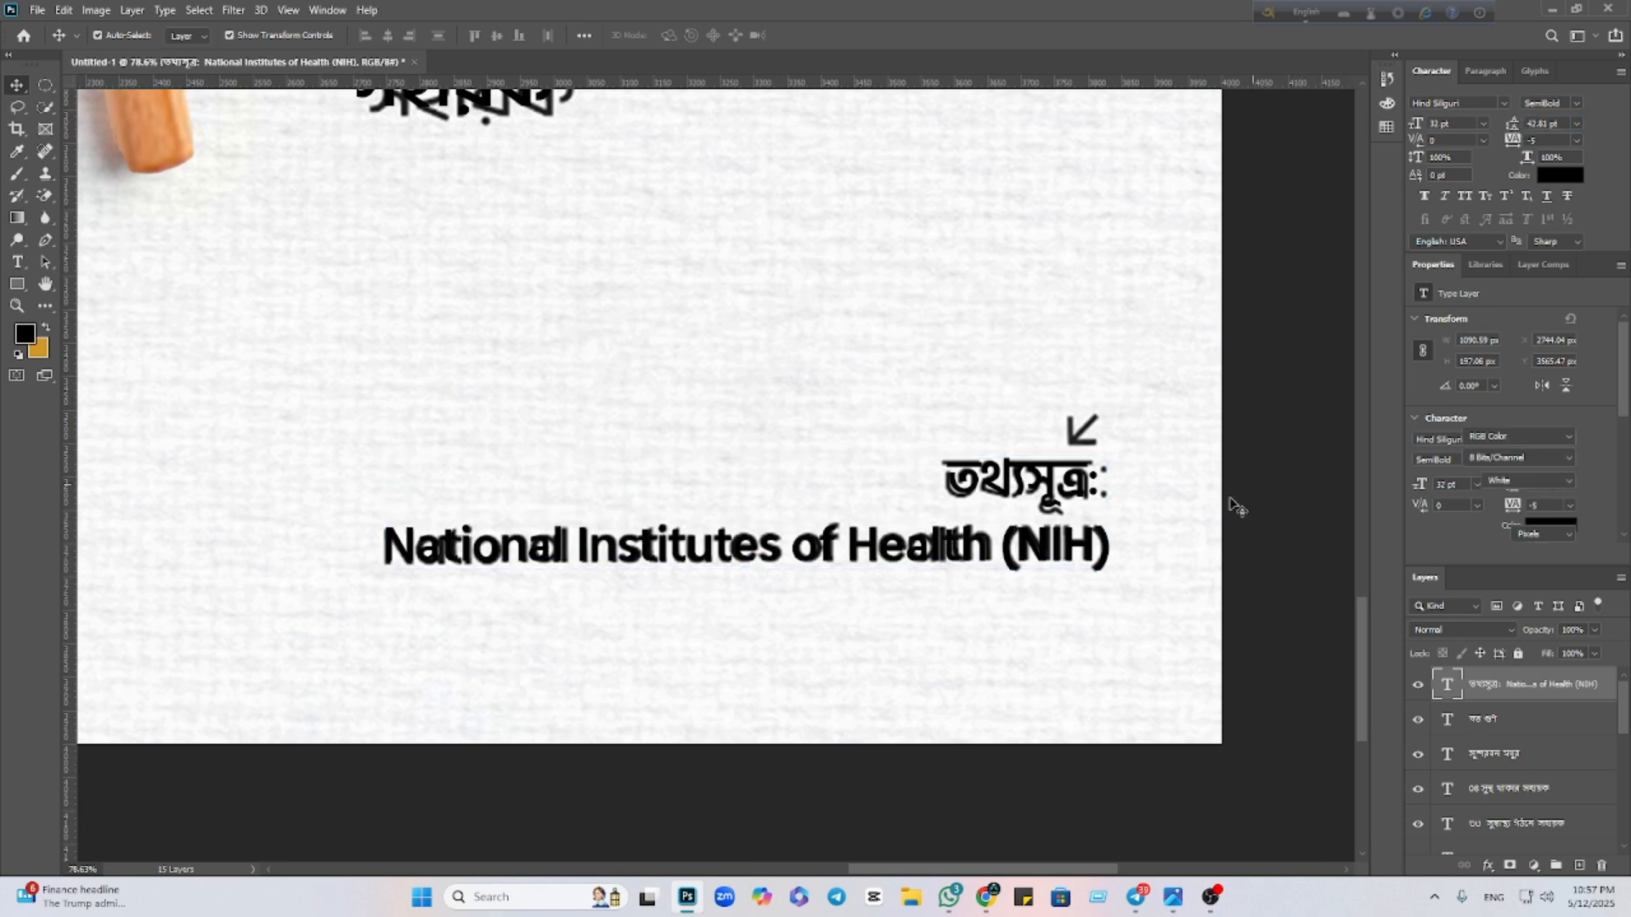
scroll(909, 578, "down", 10)
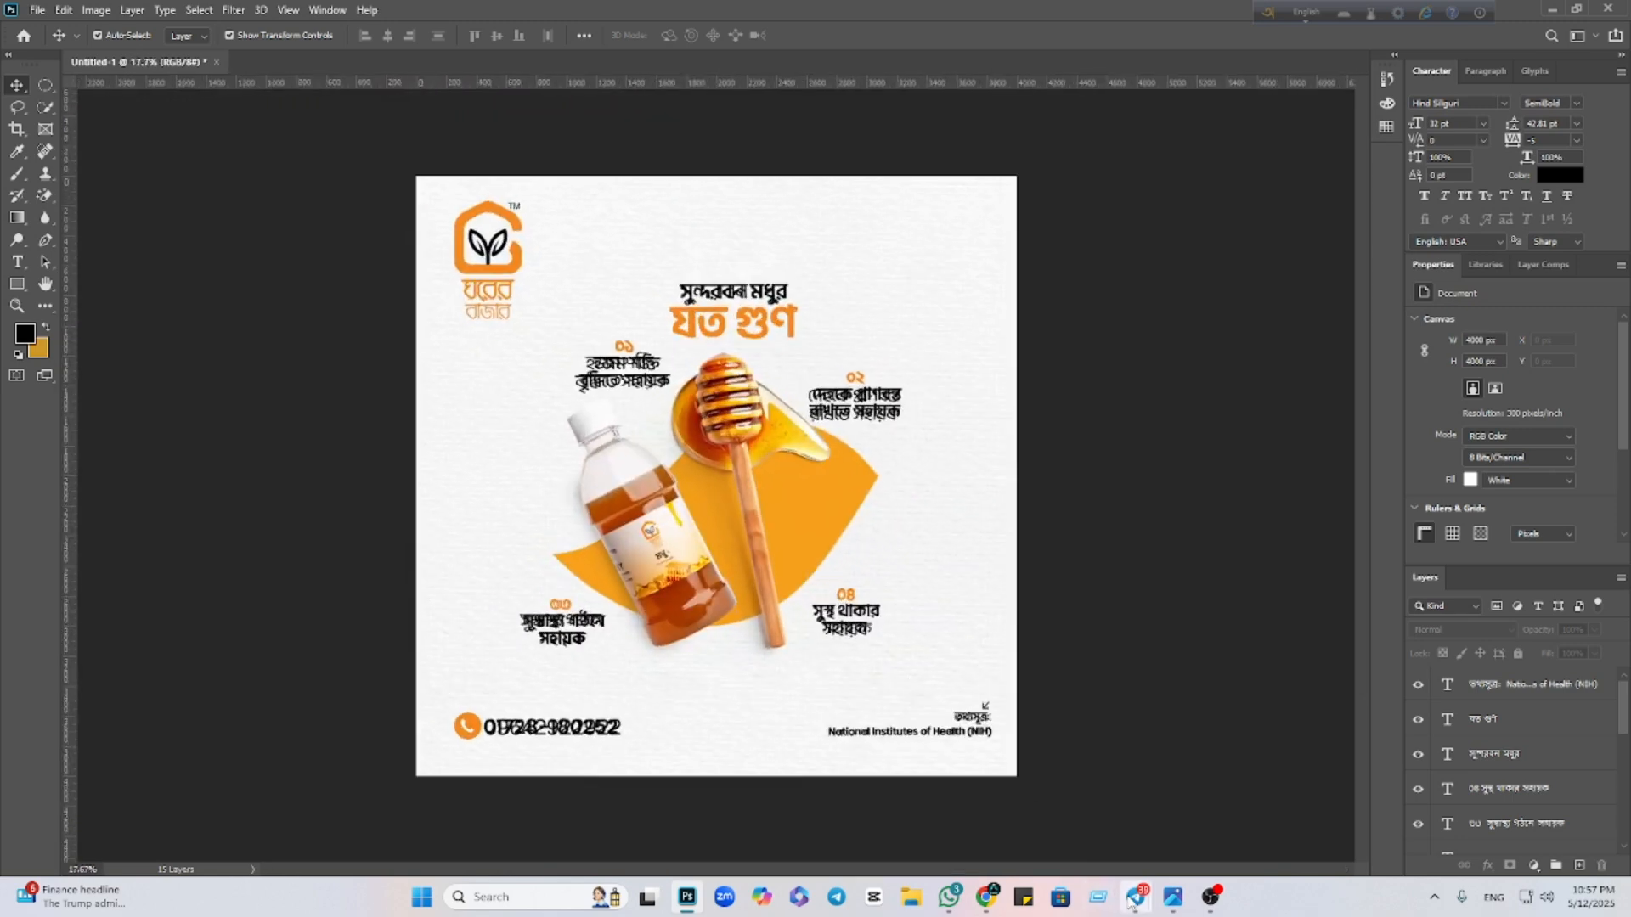
Search Chrome images for 'ghorer bazar logo' and open the logo's Facebook source page
mouse_move(985, 897)
left_click(886, 813)
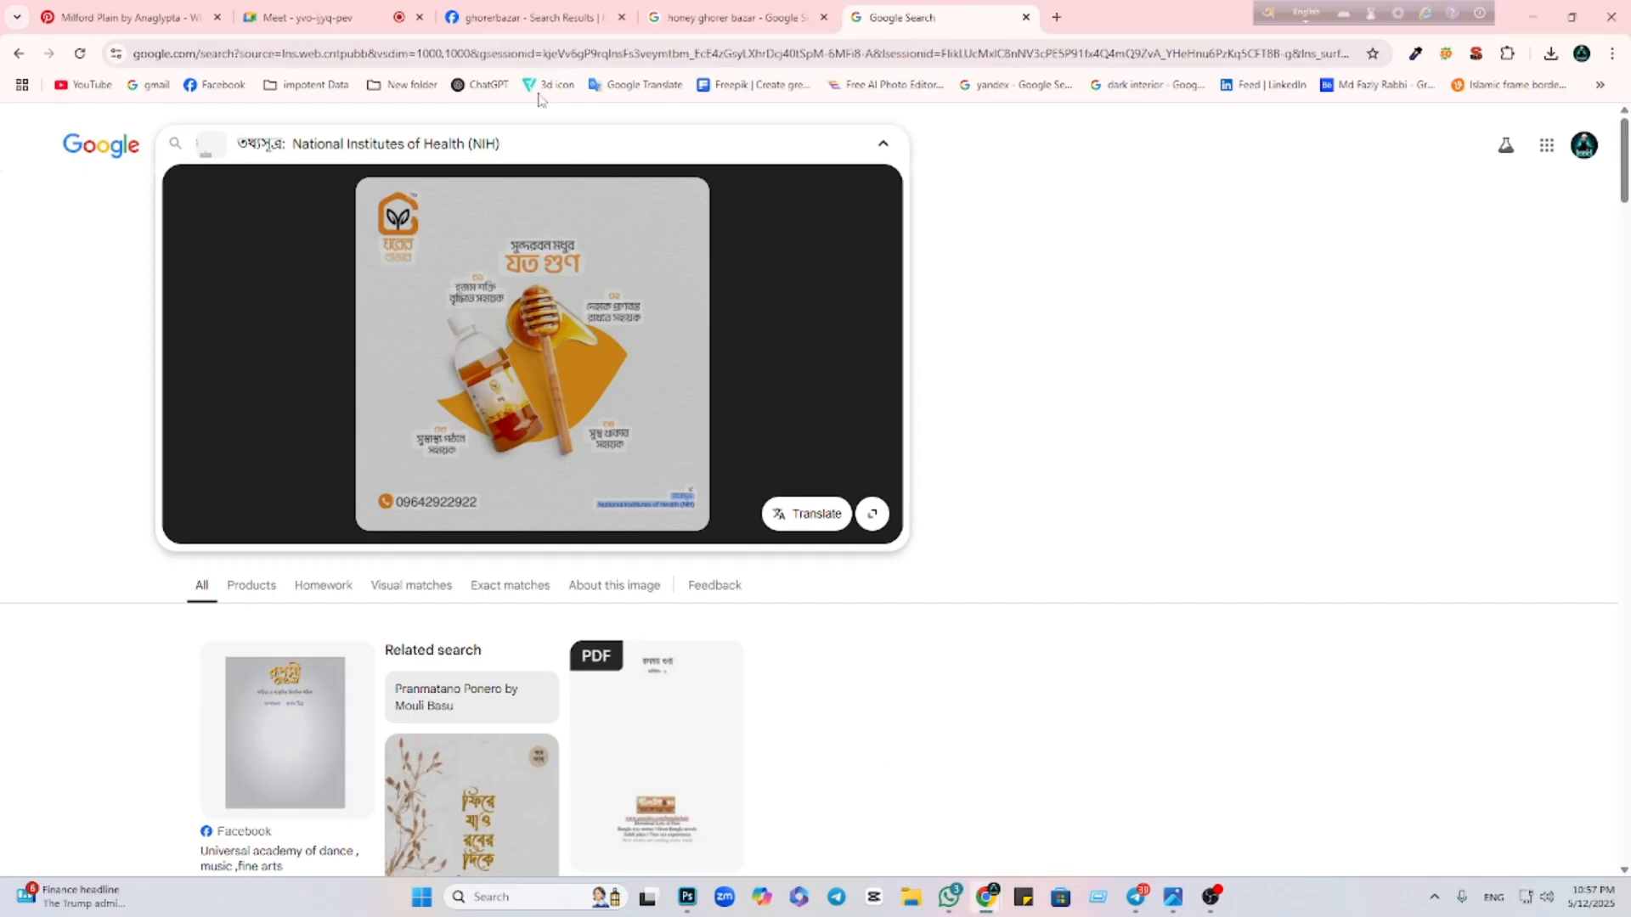
left_click(671, 20)
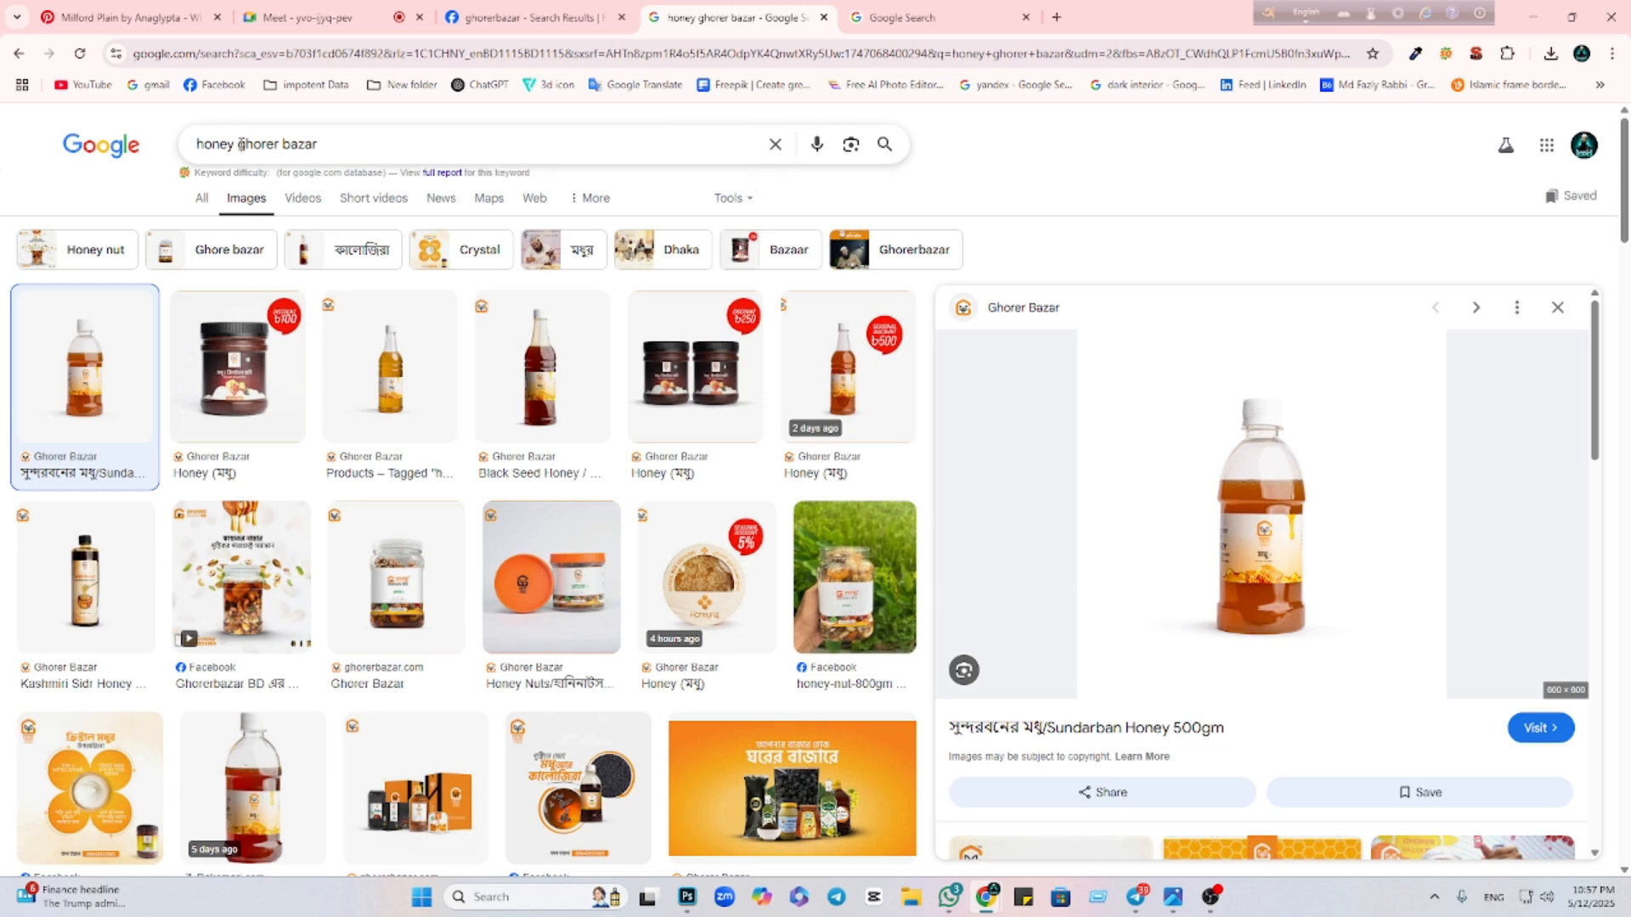
left_click_drag(239, 144, 114, 188)
key("BackSpace")
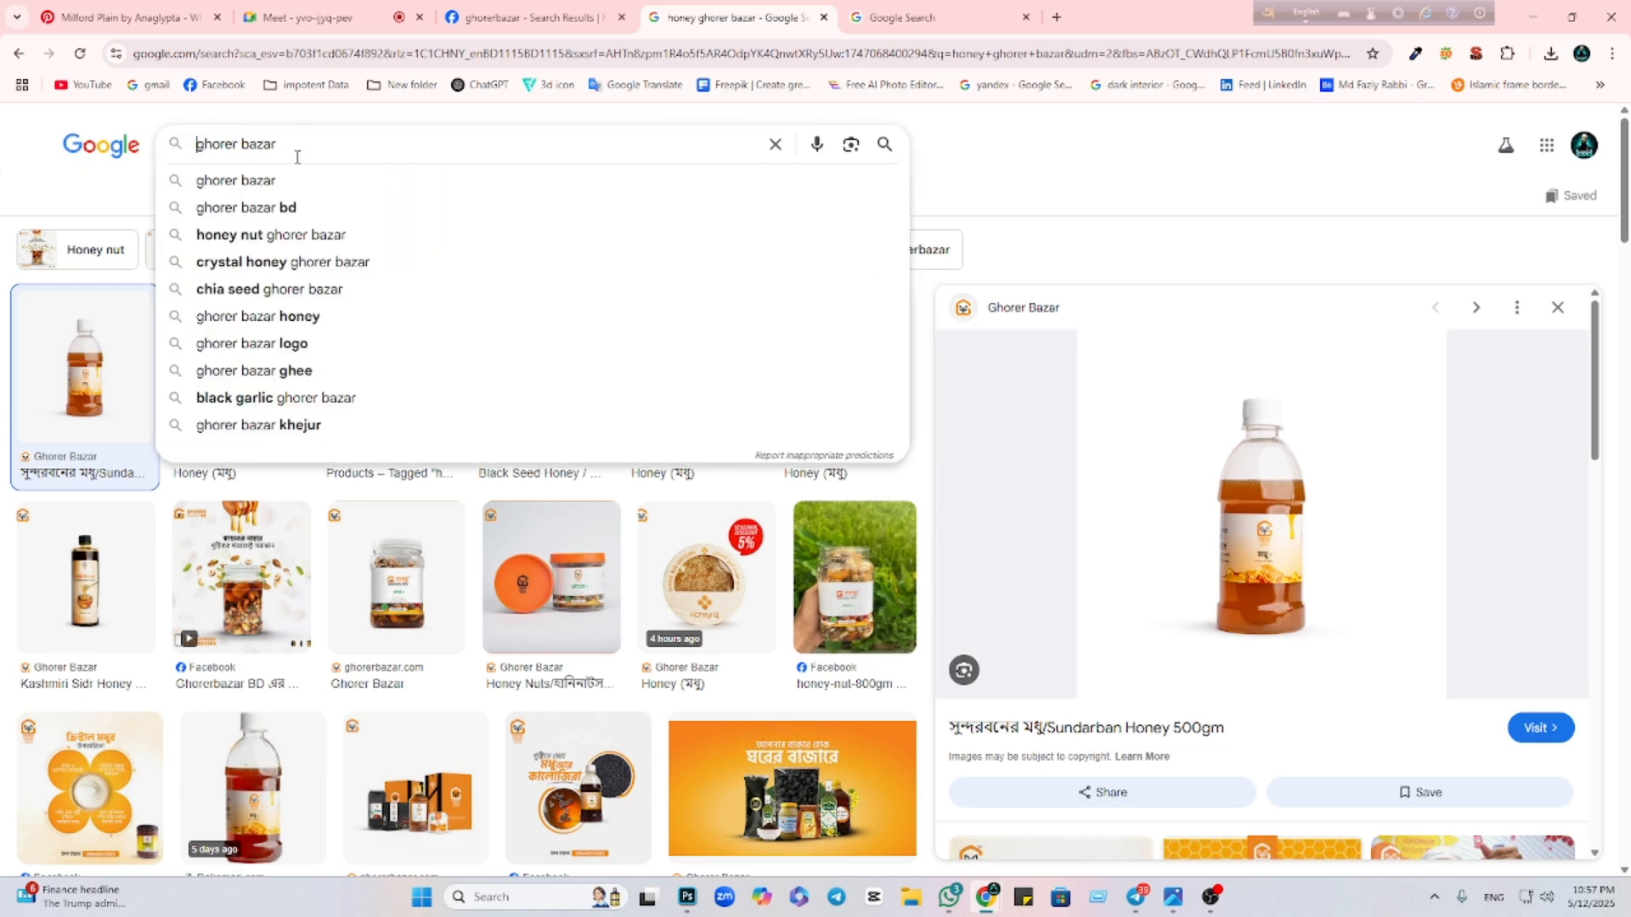
type("logo")
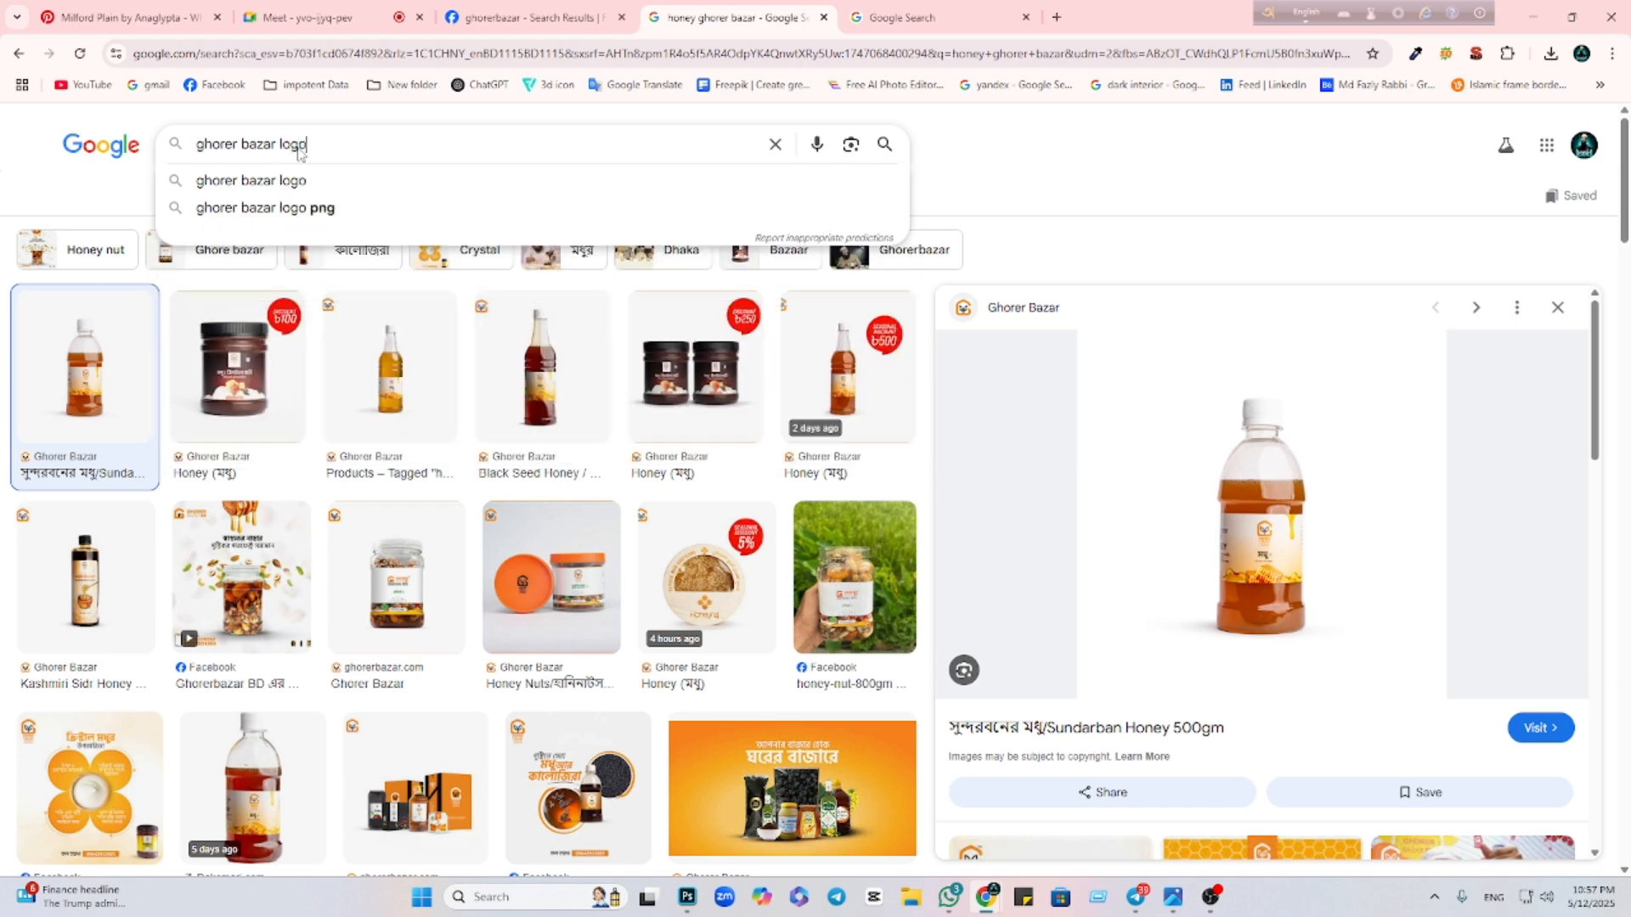
key("Return")
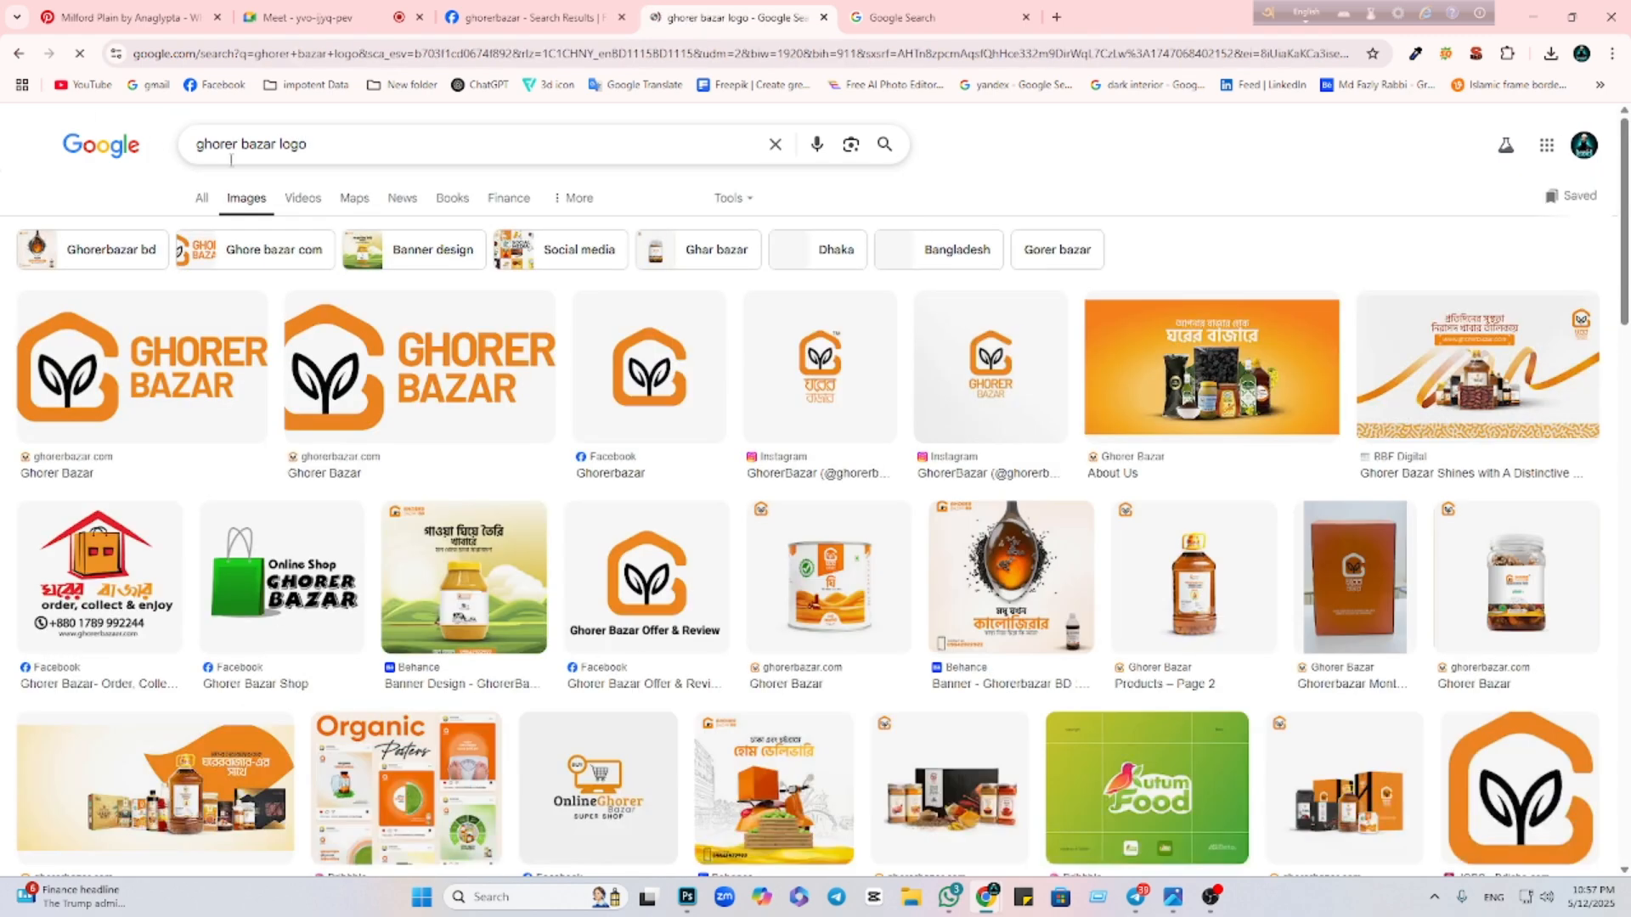
left_click(598, 393)
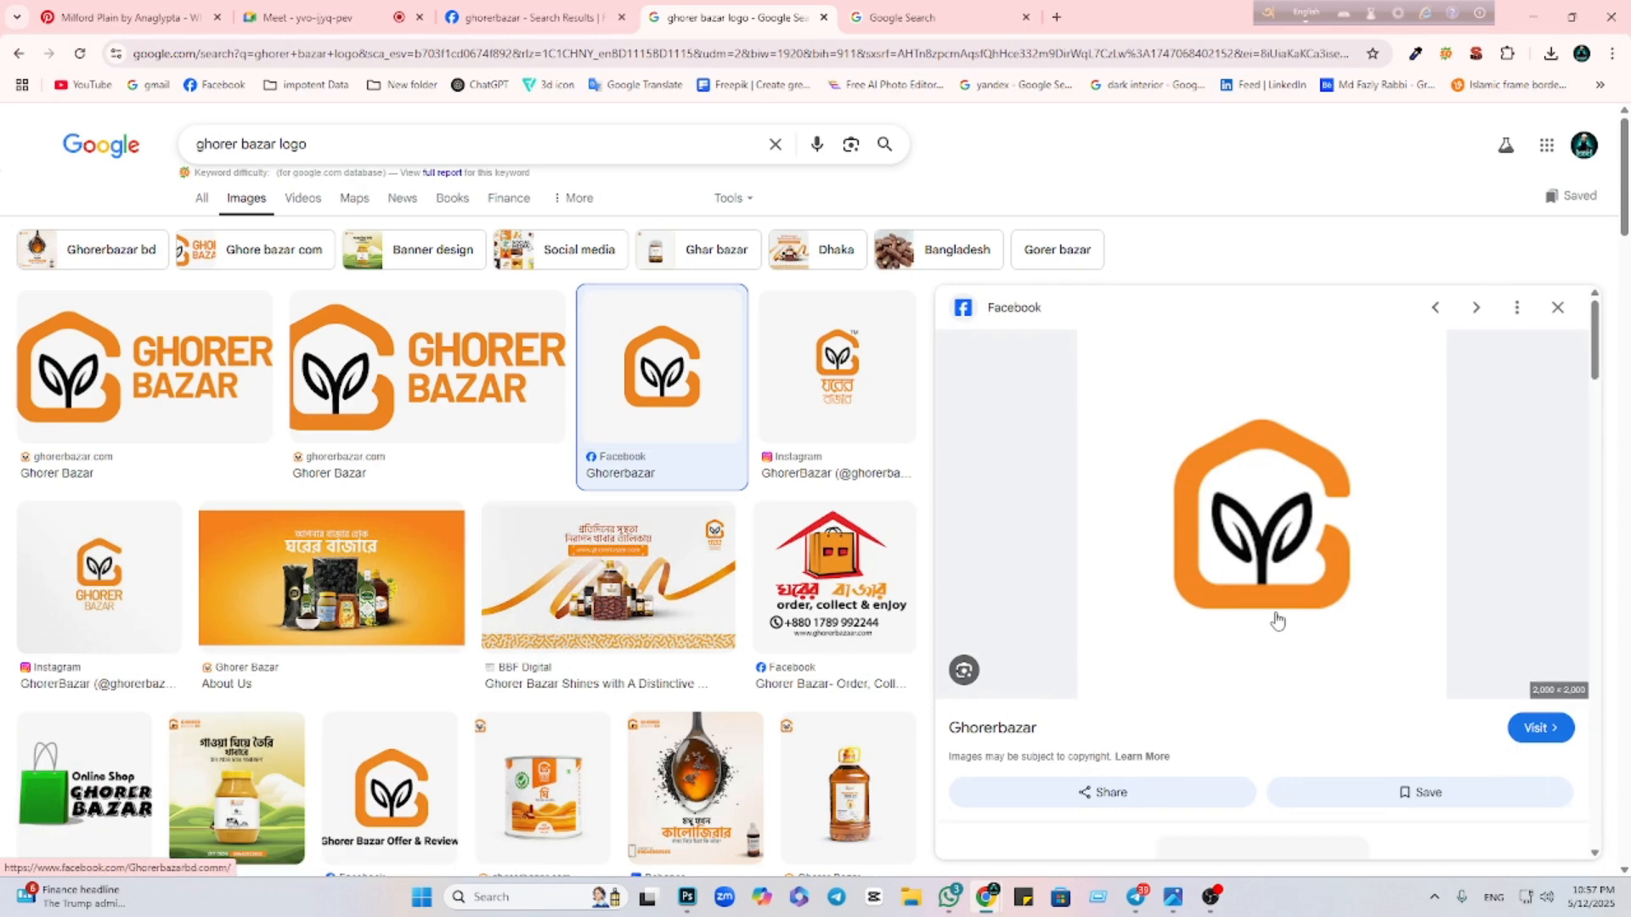
left_click(1260, 535)
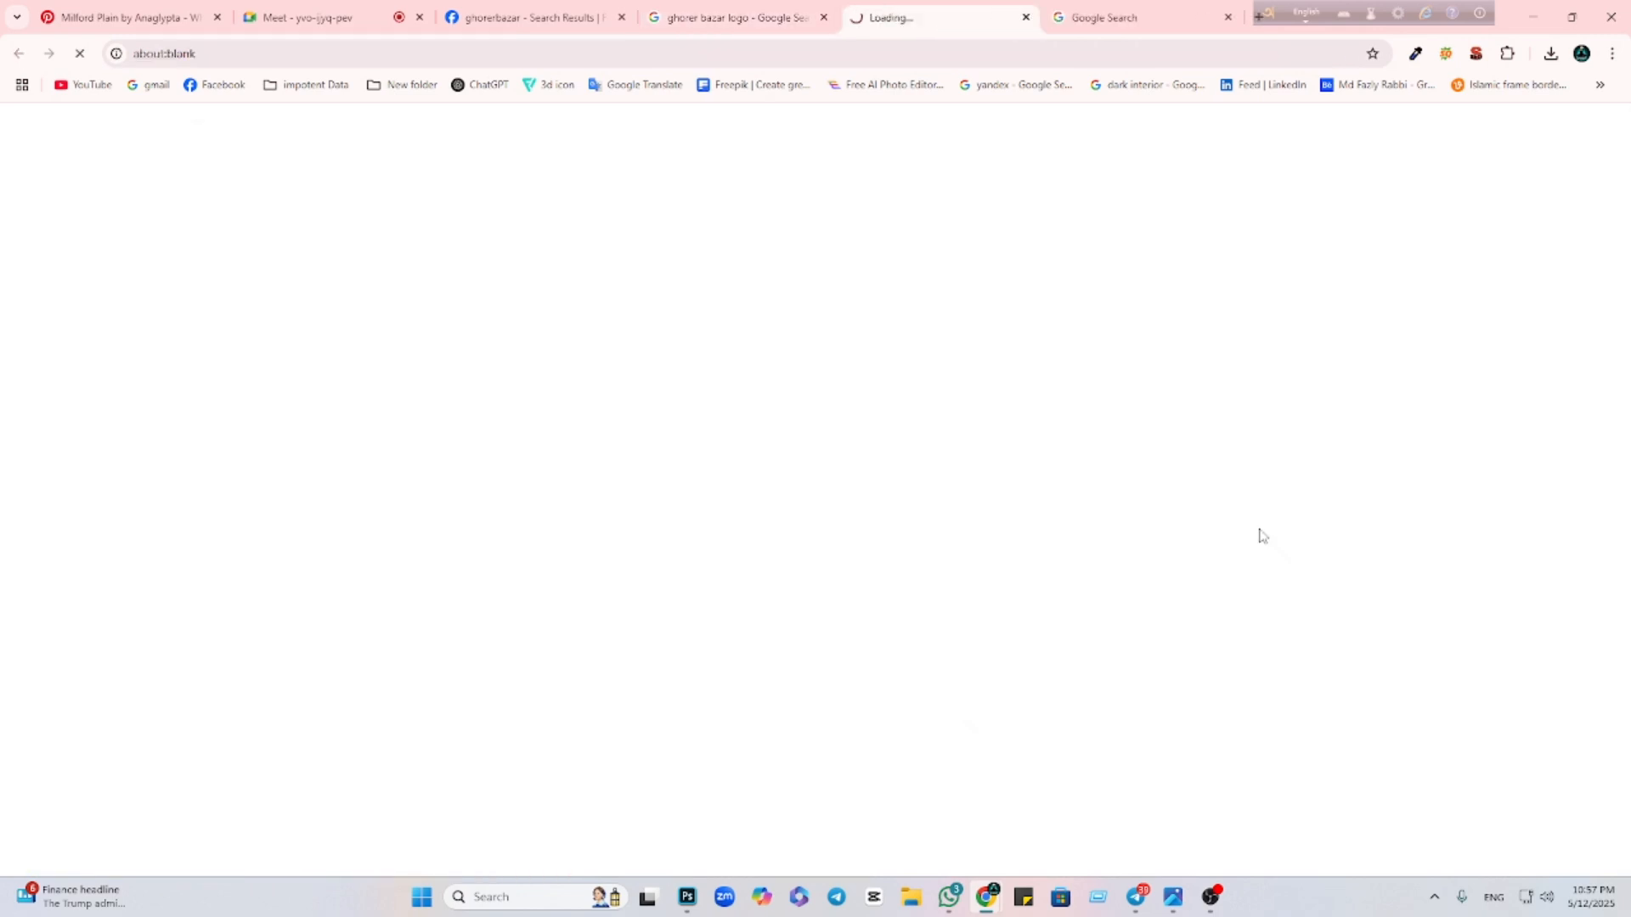
Copy the Ghorerbazar logo from the page's full-size profile picture and return to Photoshop
scroll(741, 340, "down", 3)
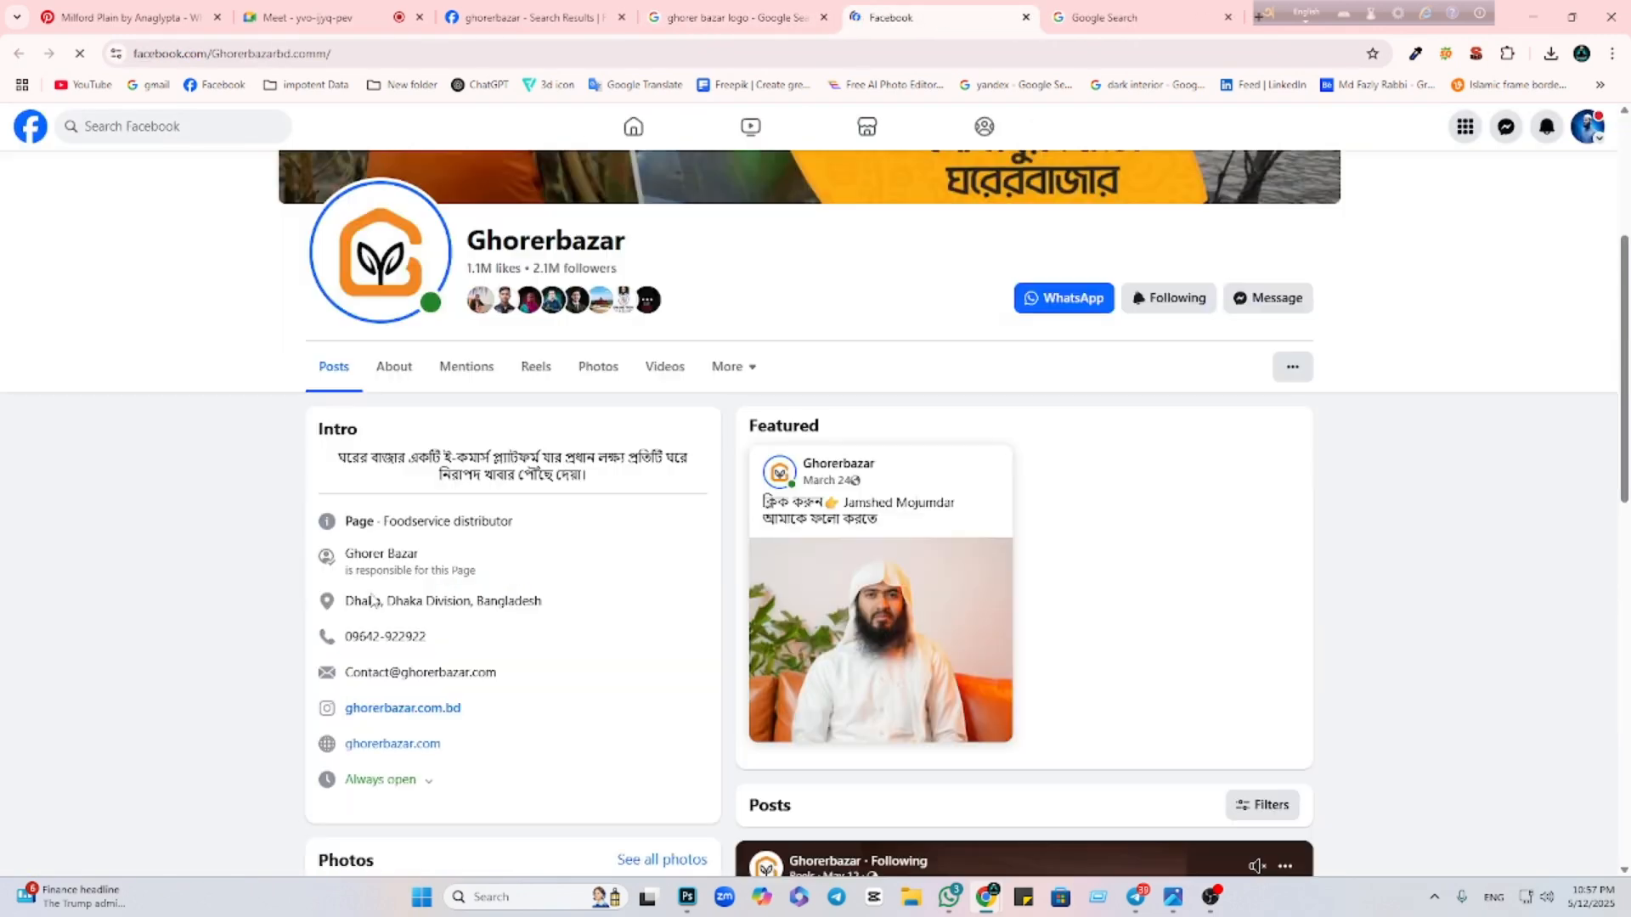
left_click(386, 240)
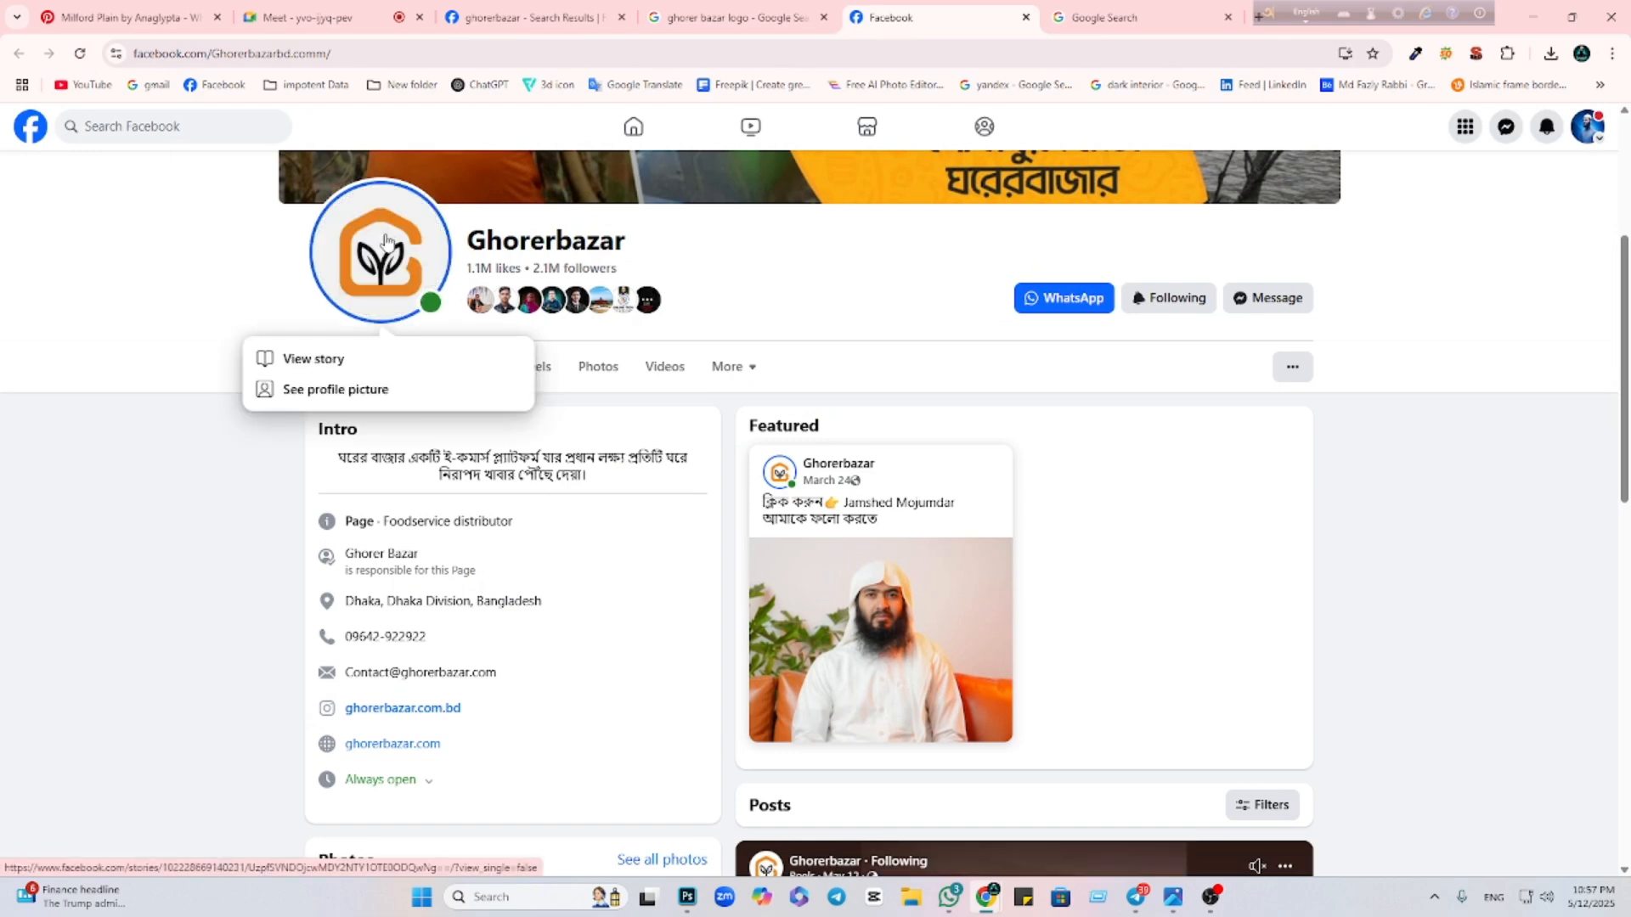
left_click(289, 389)
right_click(602, 401)
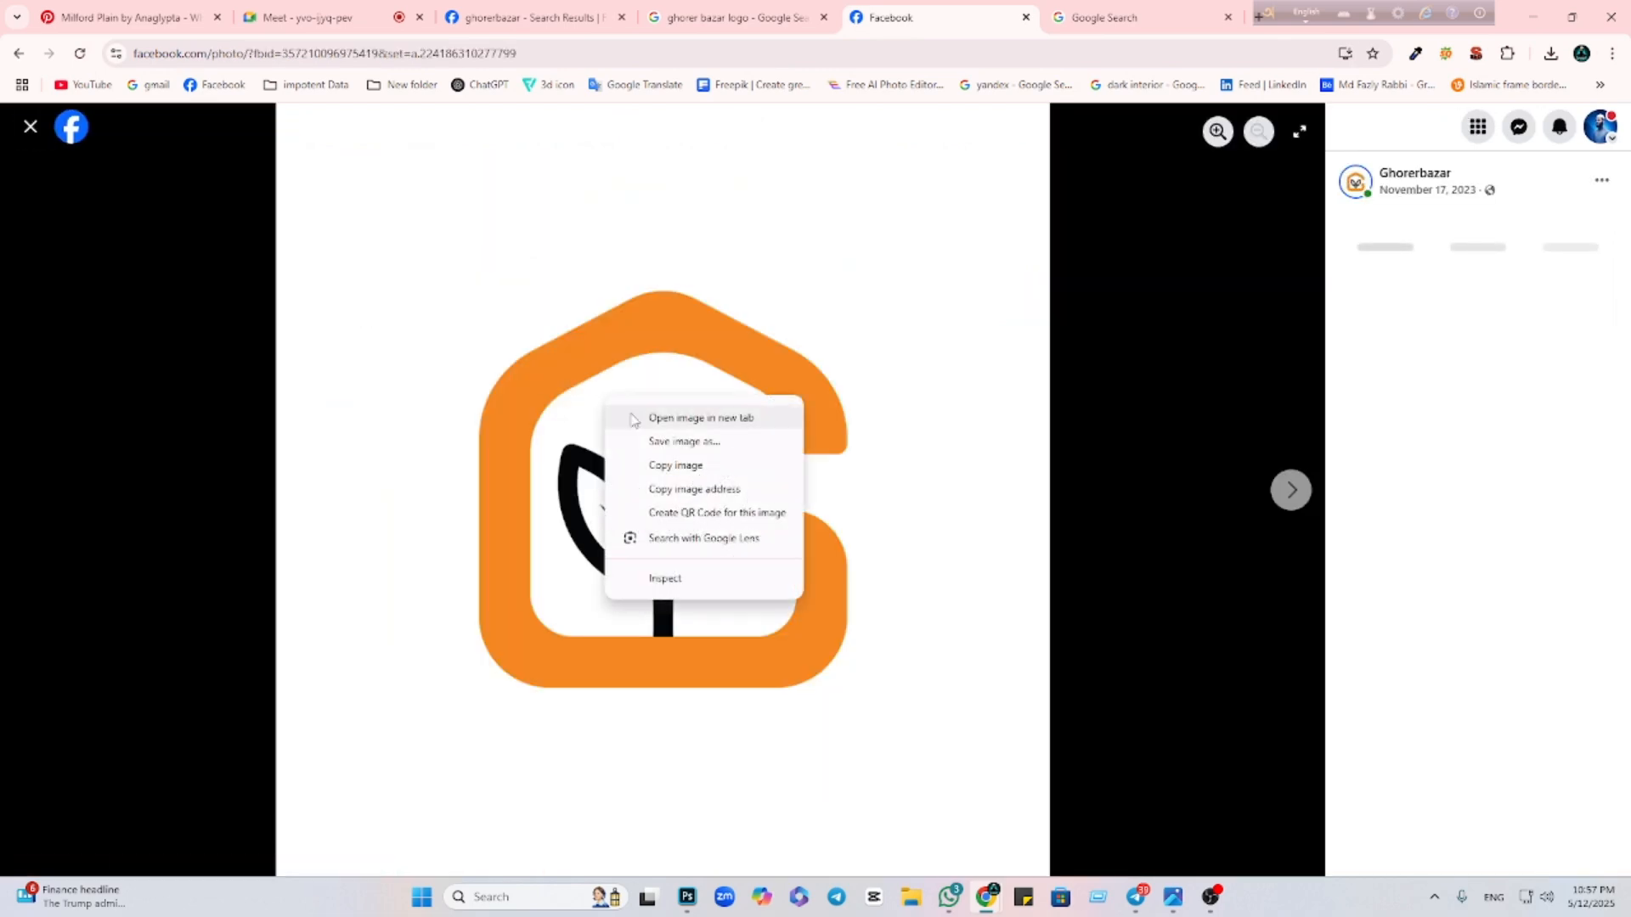
left_click(673, 465)
left_click(680, 901)
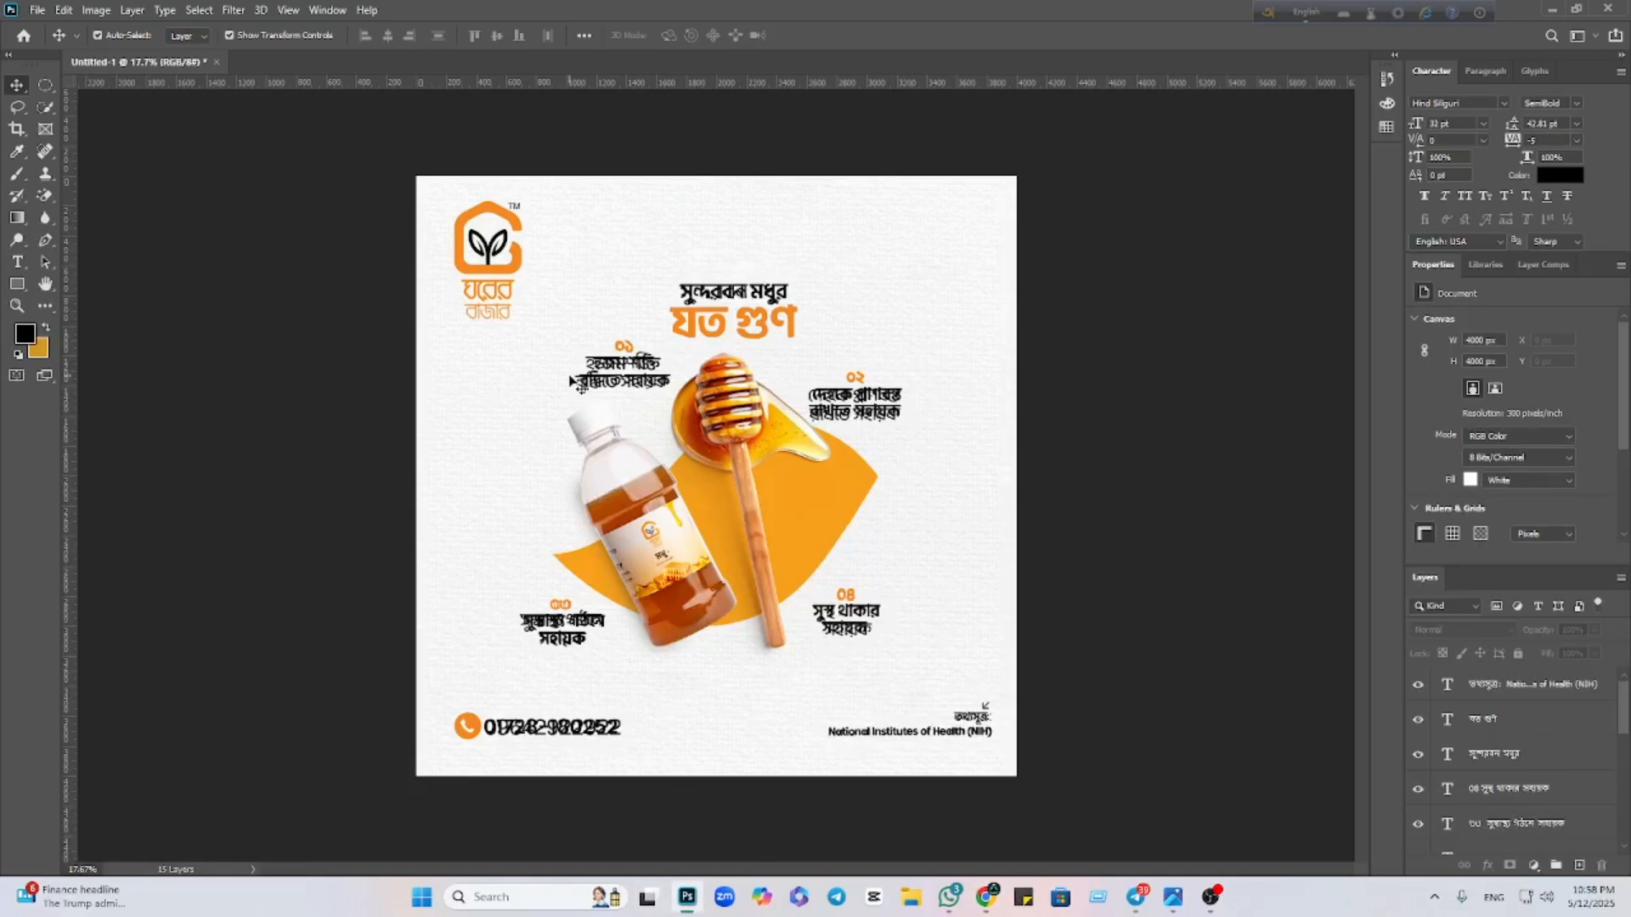
Paste the Ghorerbazar logo, erase its white background, and scale it into the top-left corner
key("ctrl+v")
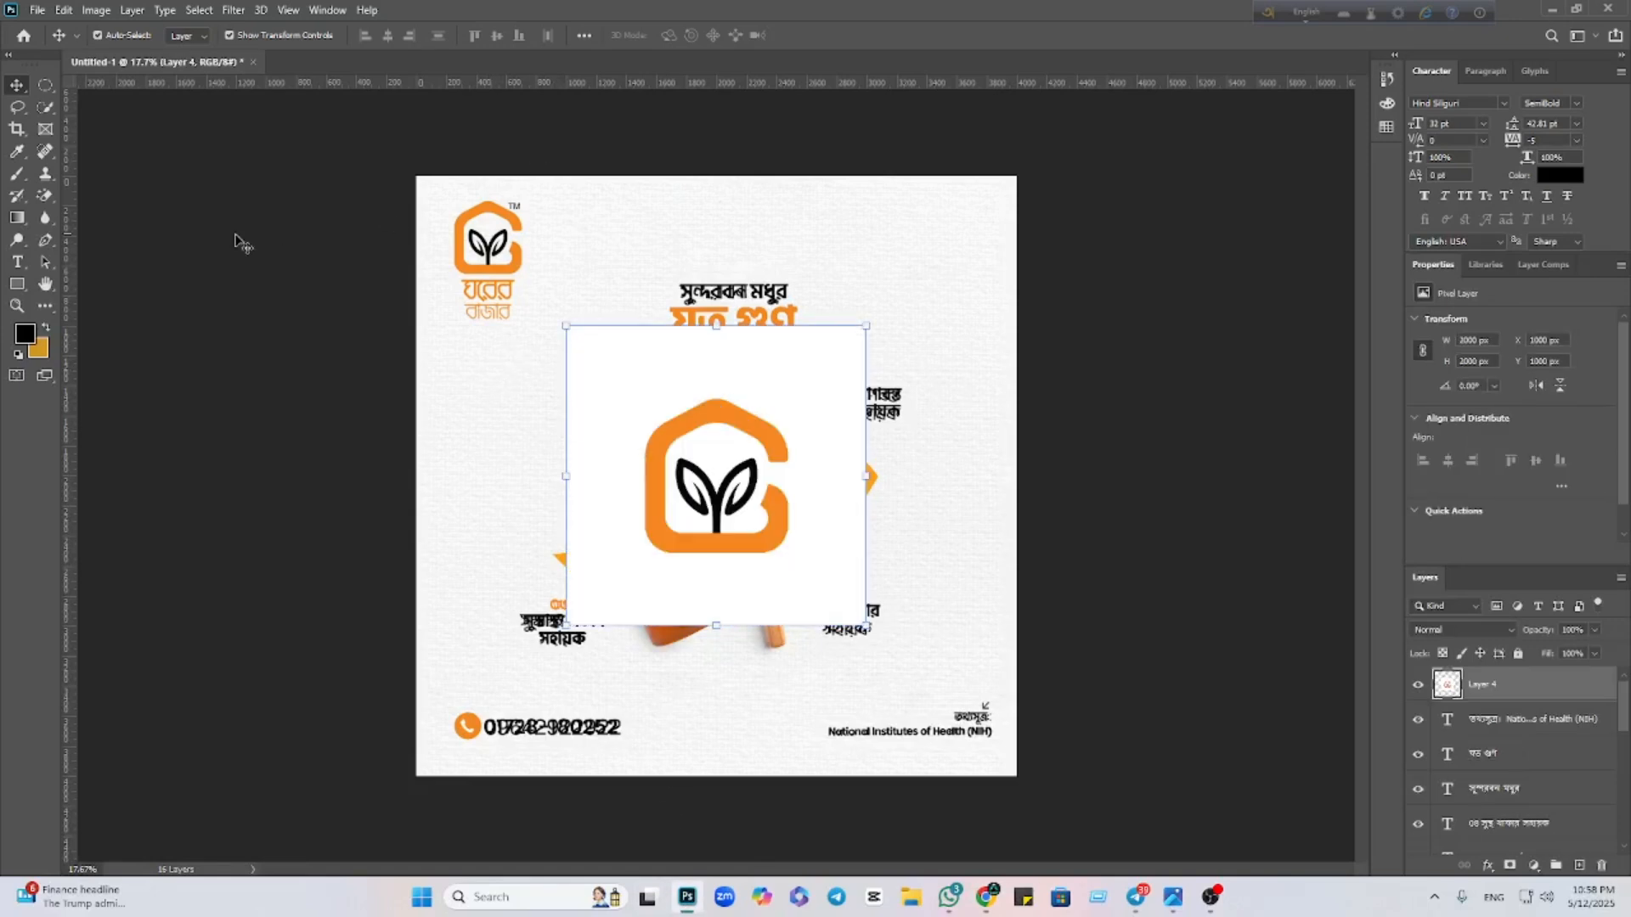
left_click(45, 195)
left_click(729, 387)
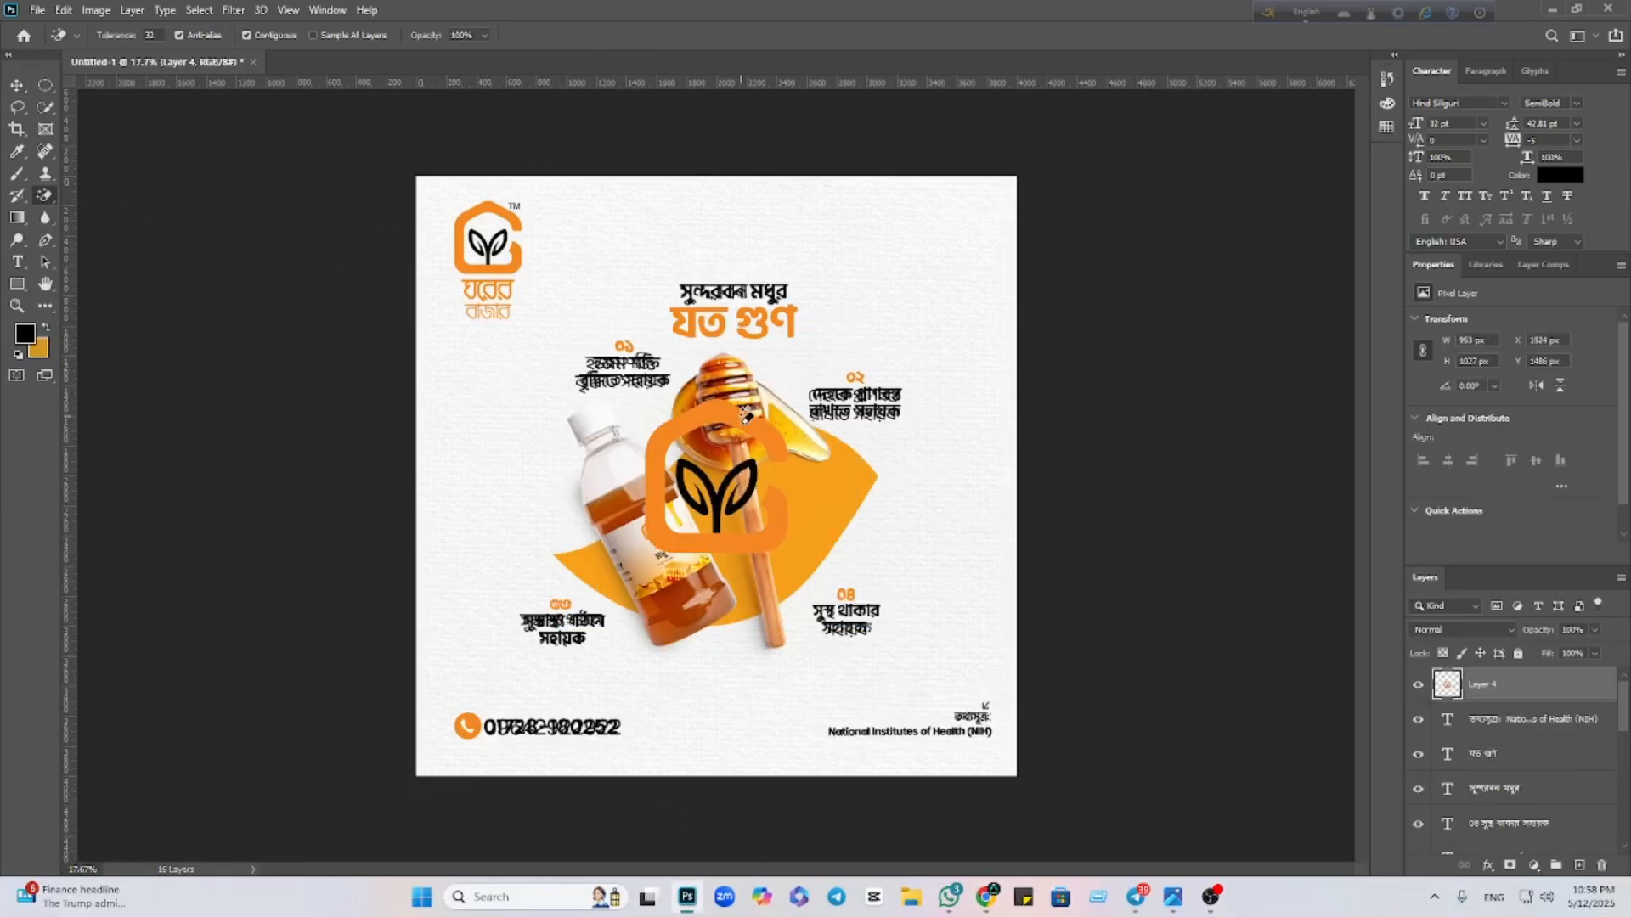
left_click(17, 85)
left_click_drag(659, 505, 449, 293)
left_click_drag(502, 189, 526, 283)
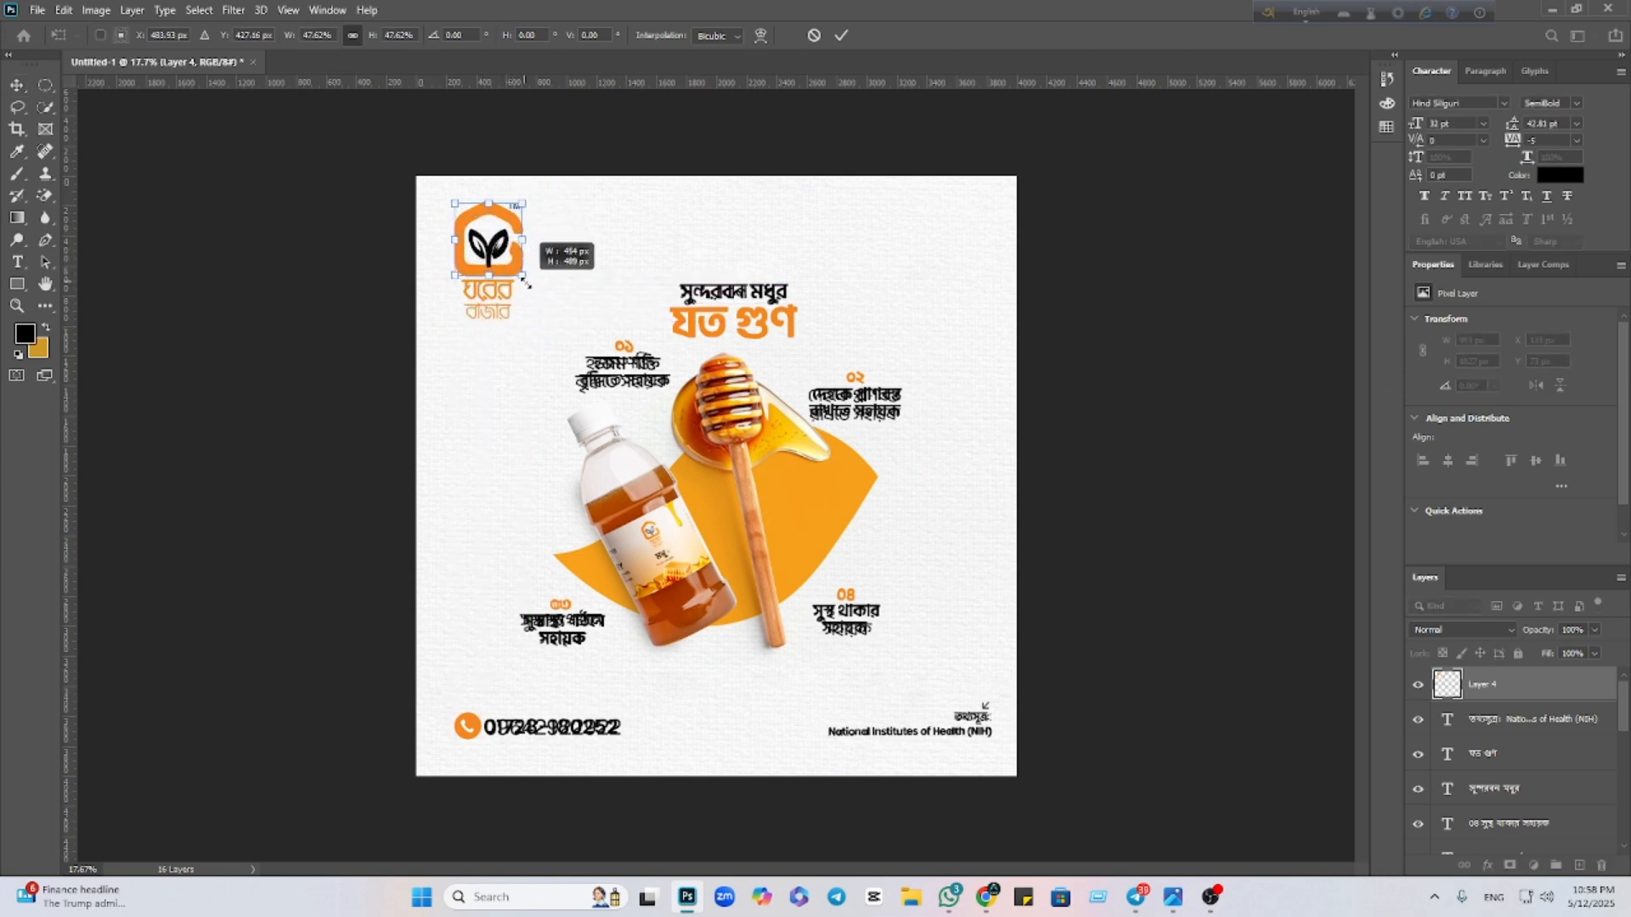
left_click(838, 36)
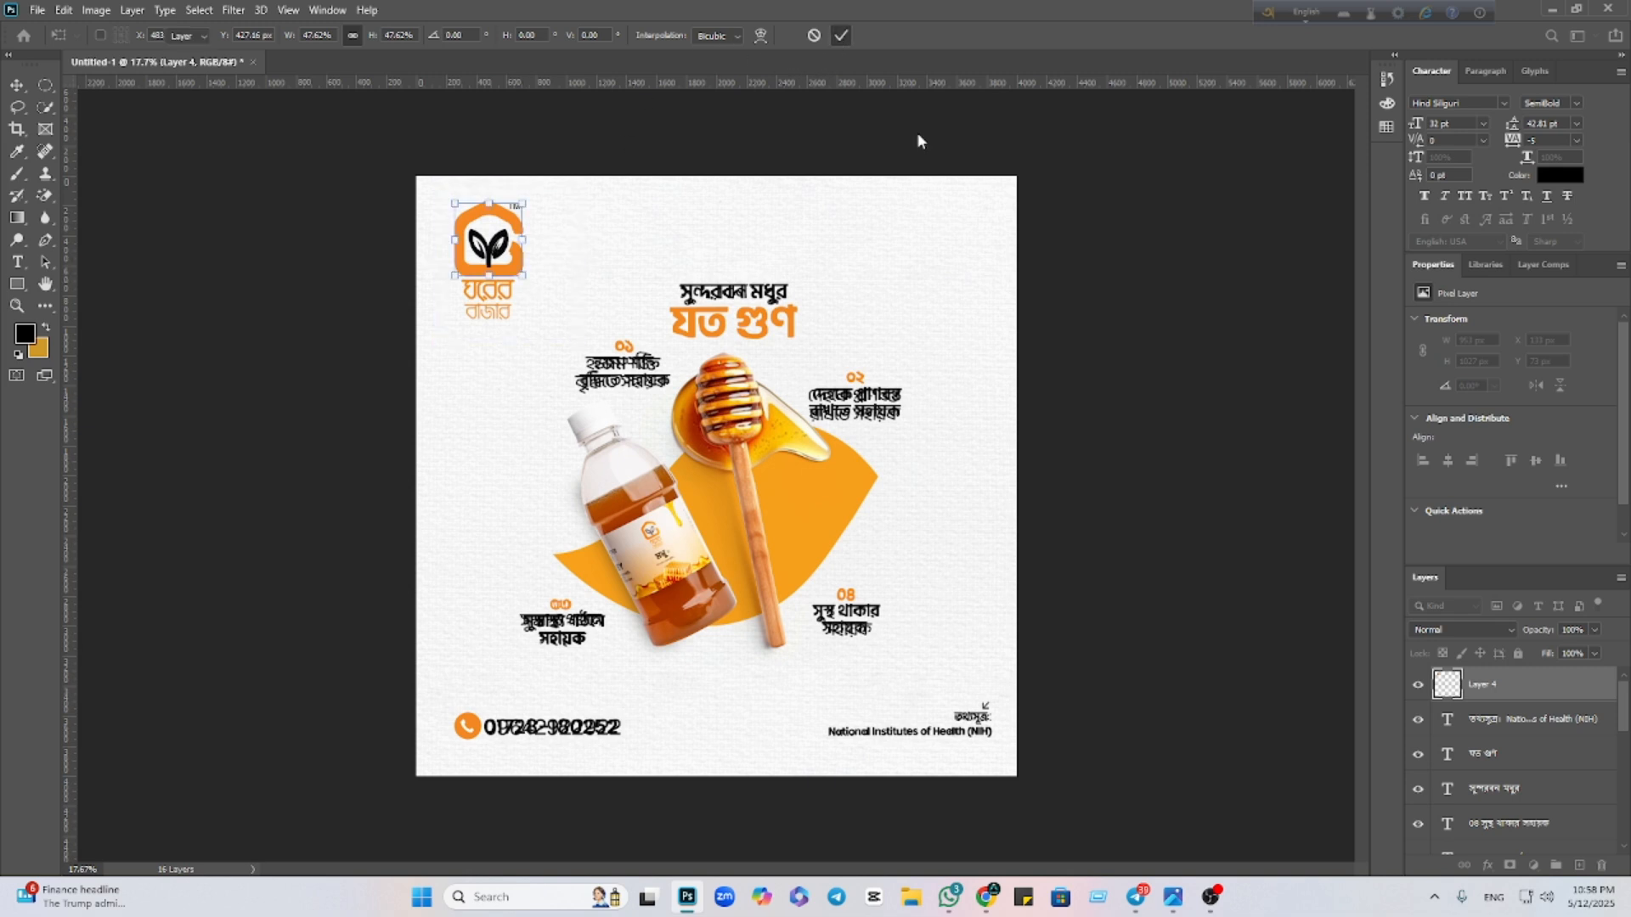
Toggle the reference image overlay to compare, leaving it hidden
left_click(999, 492)
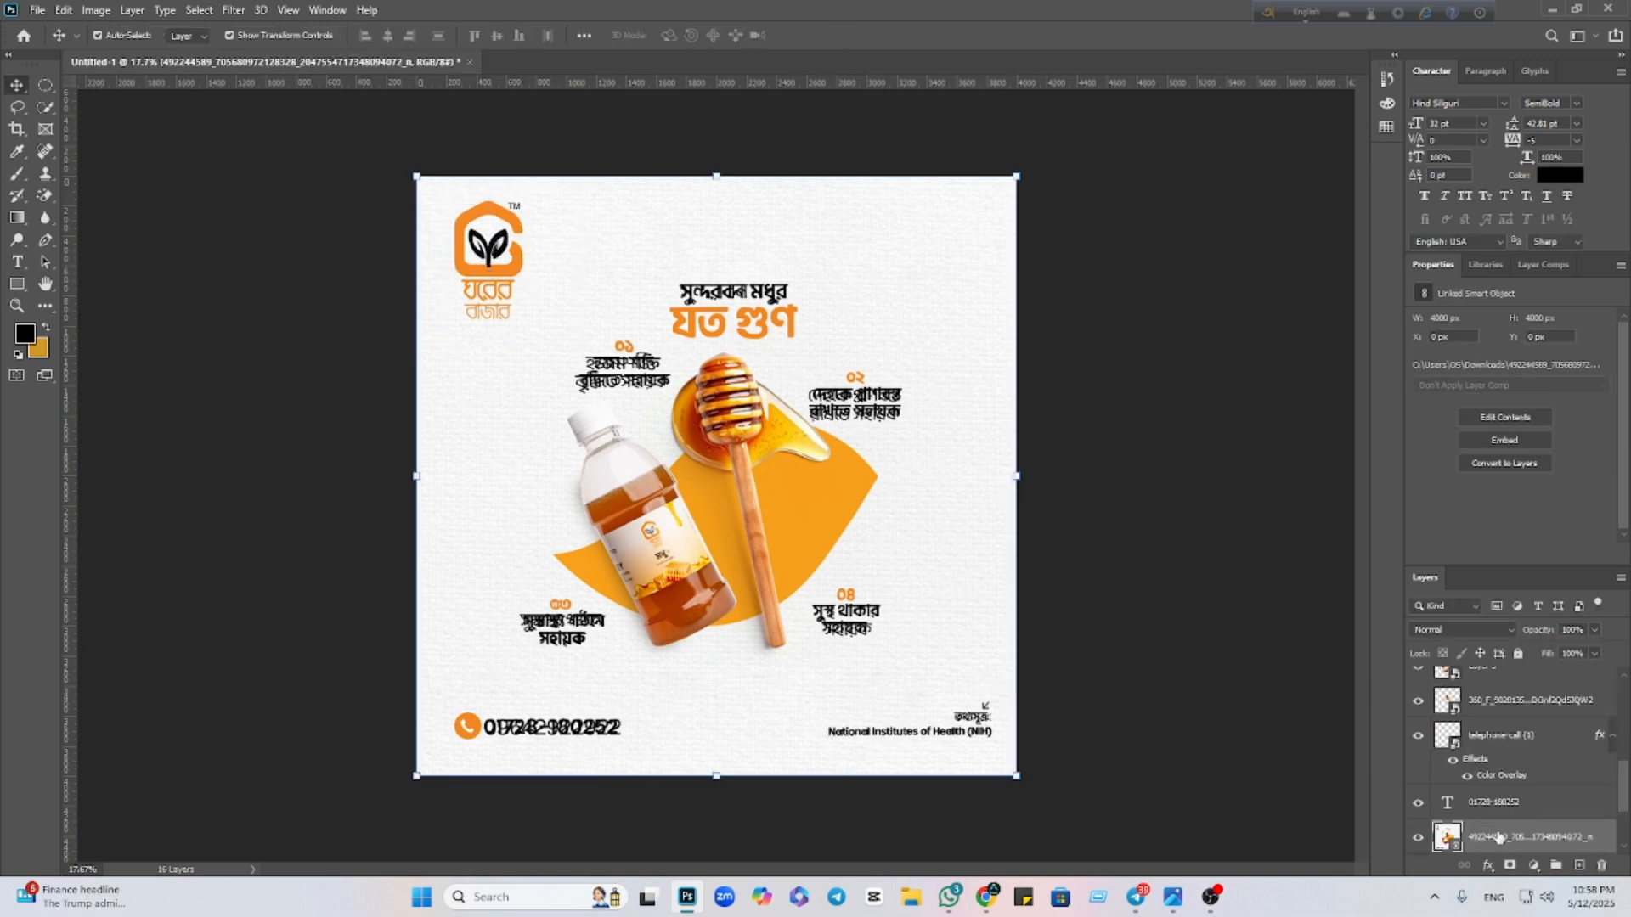
left_click(1418, 839)
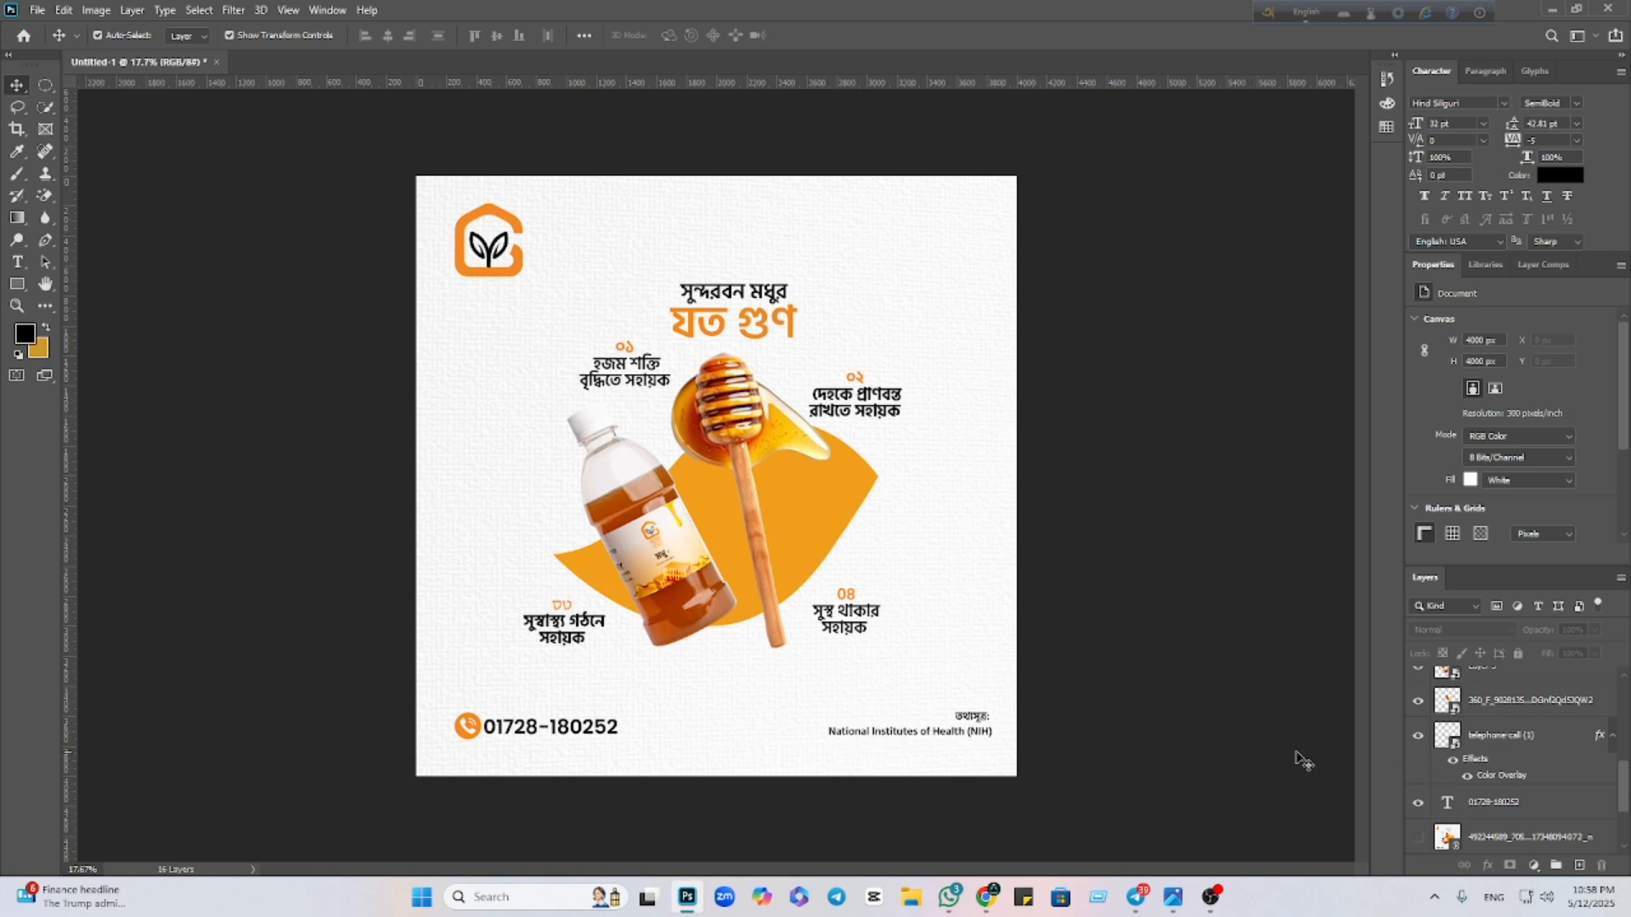
left_click(1418, 838)
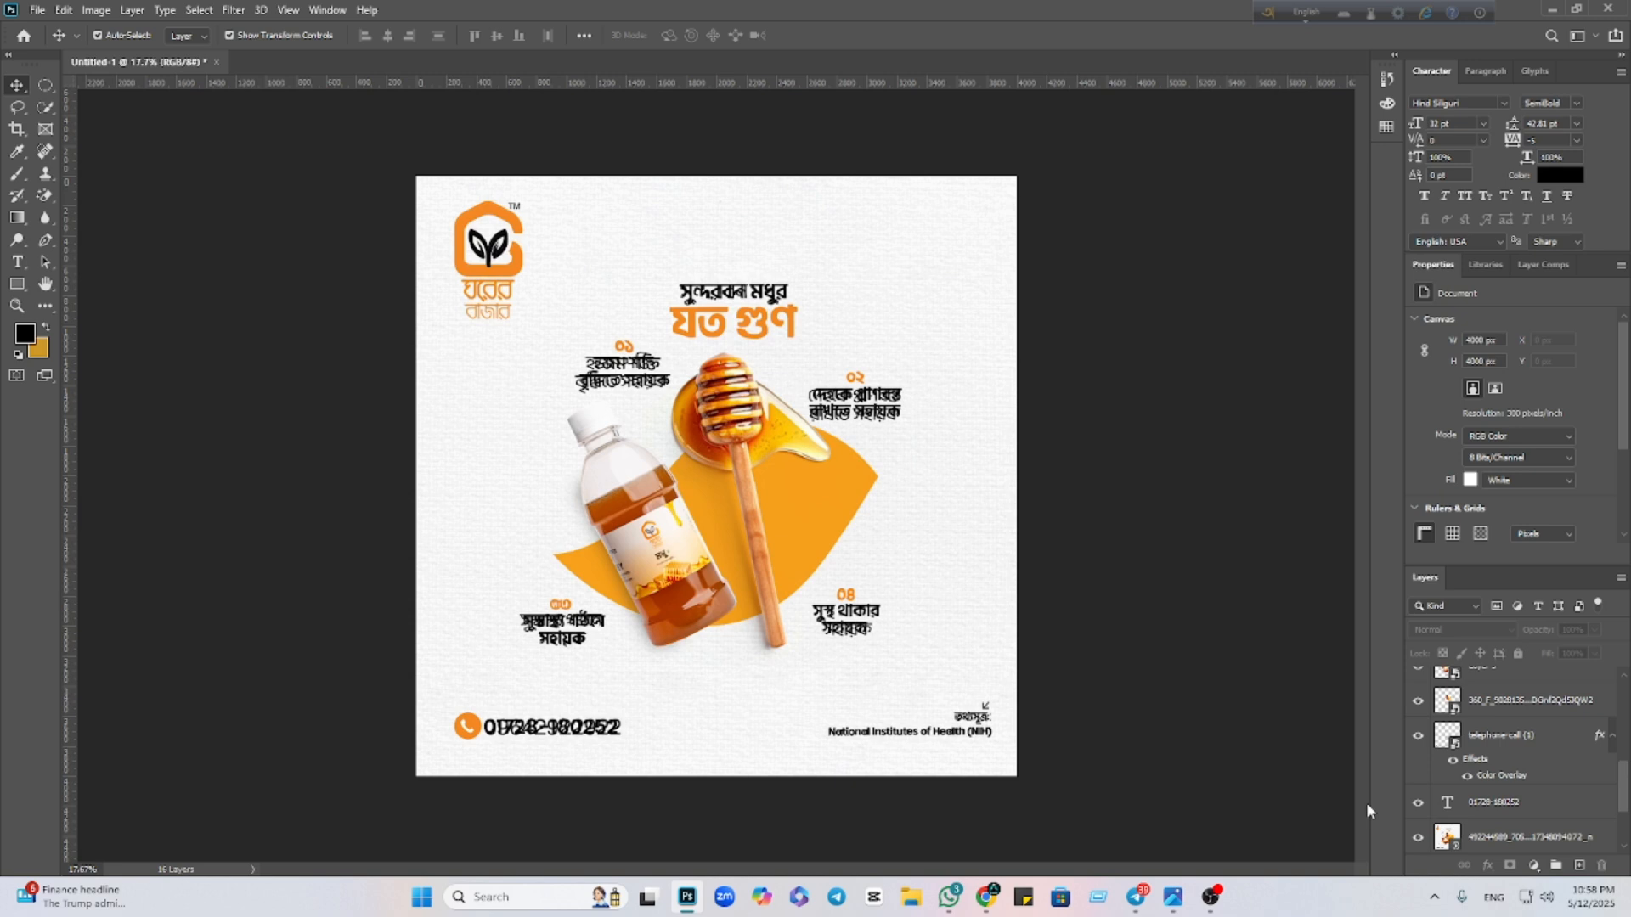
left_click(1418, 837)
left_click(1417, 837)
left_click(1418, 837)
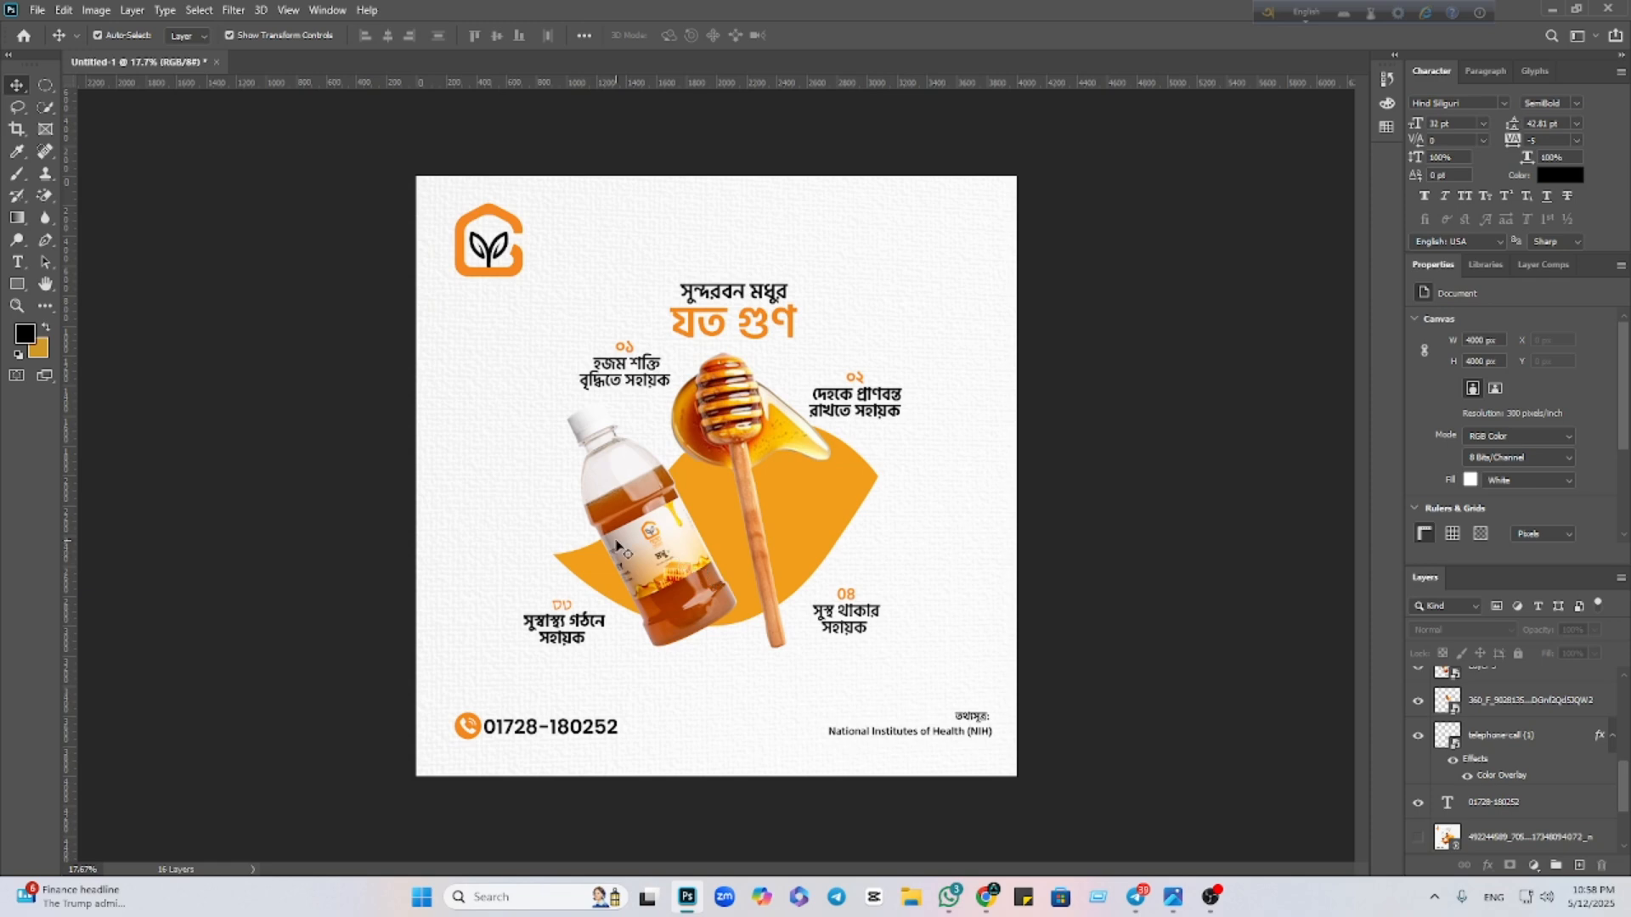
left_click(618, 544)
scroll(624, 543, "up", 5)
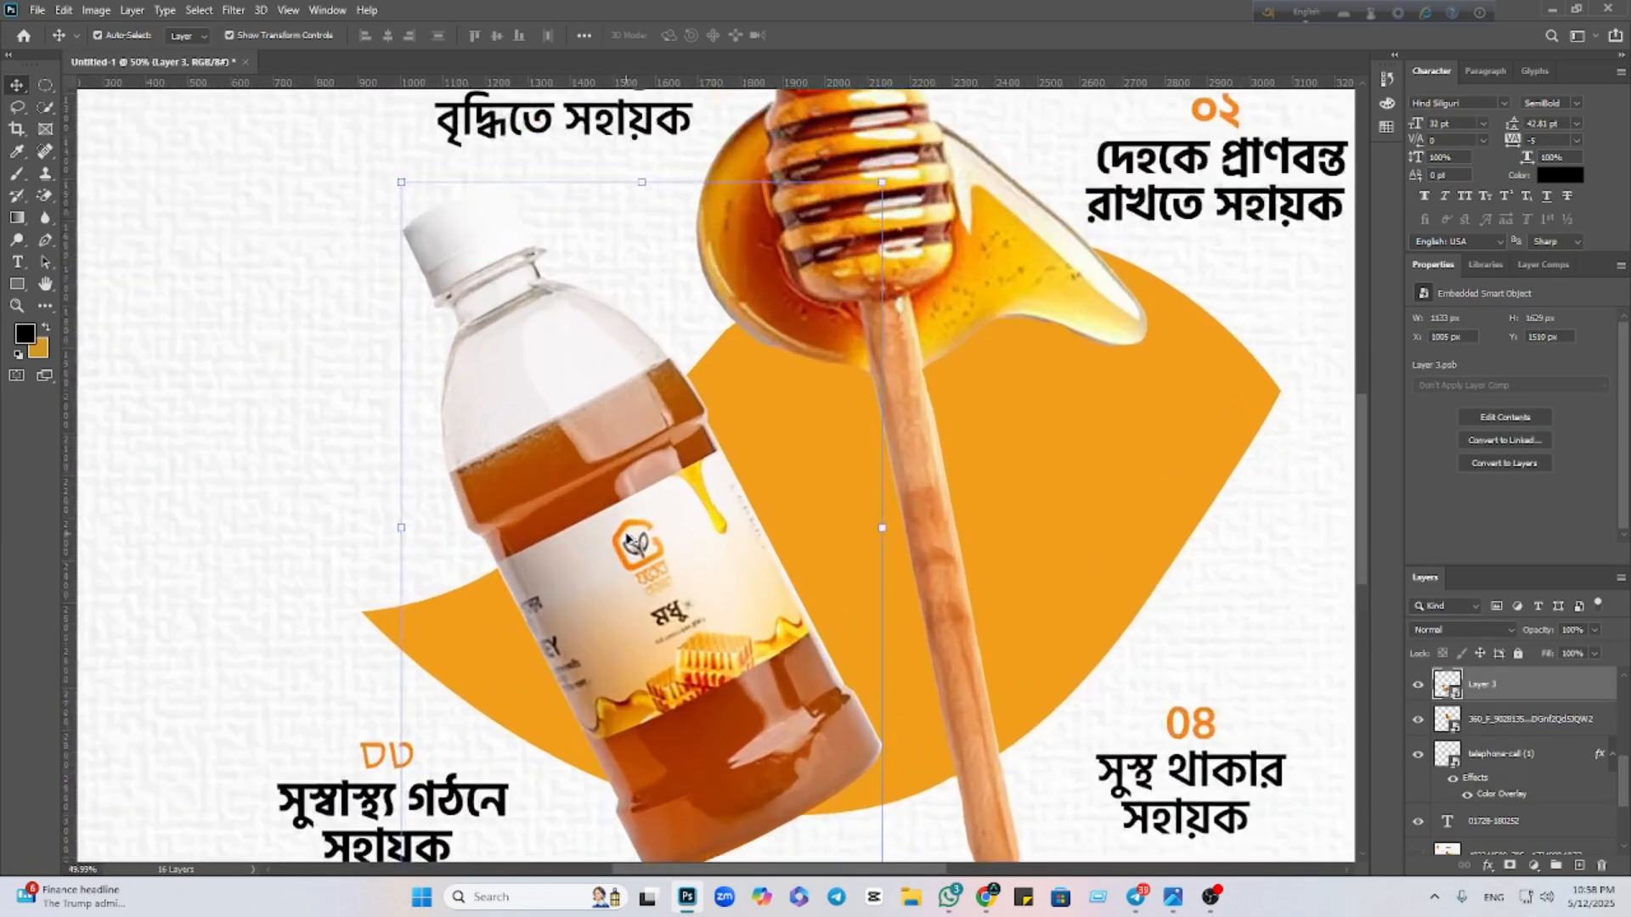
Add a new empty layer beneath the bottle's Layer 3
left_click_drag(580, 633, 808, 505)
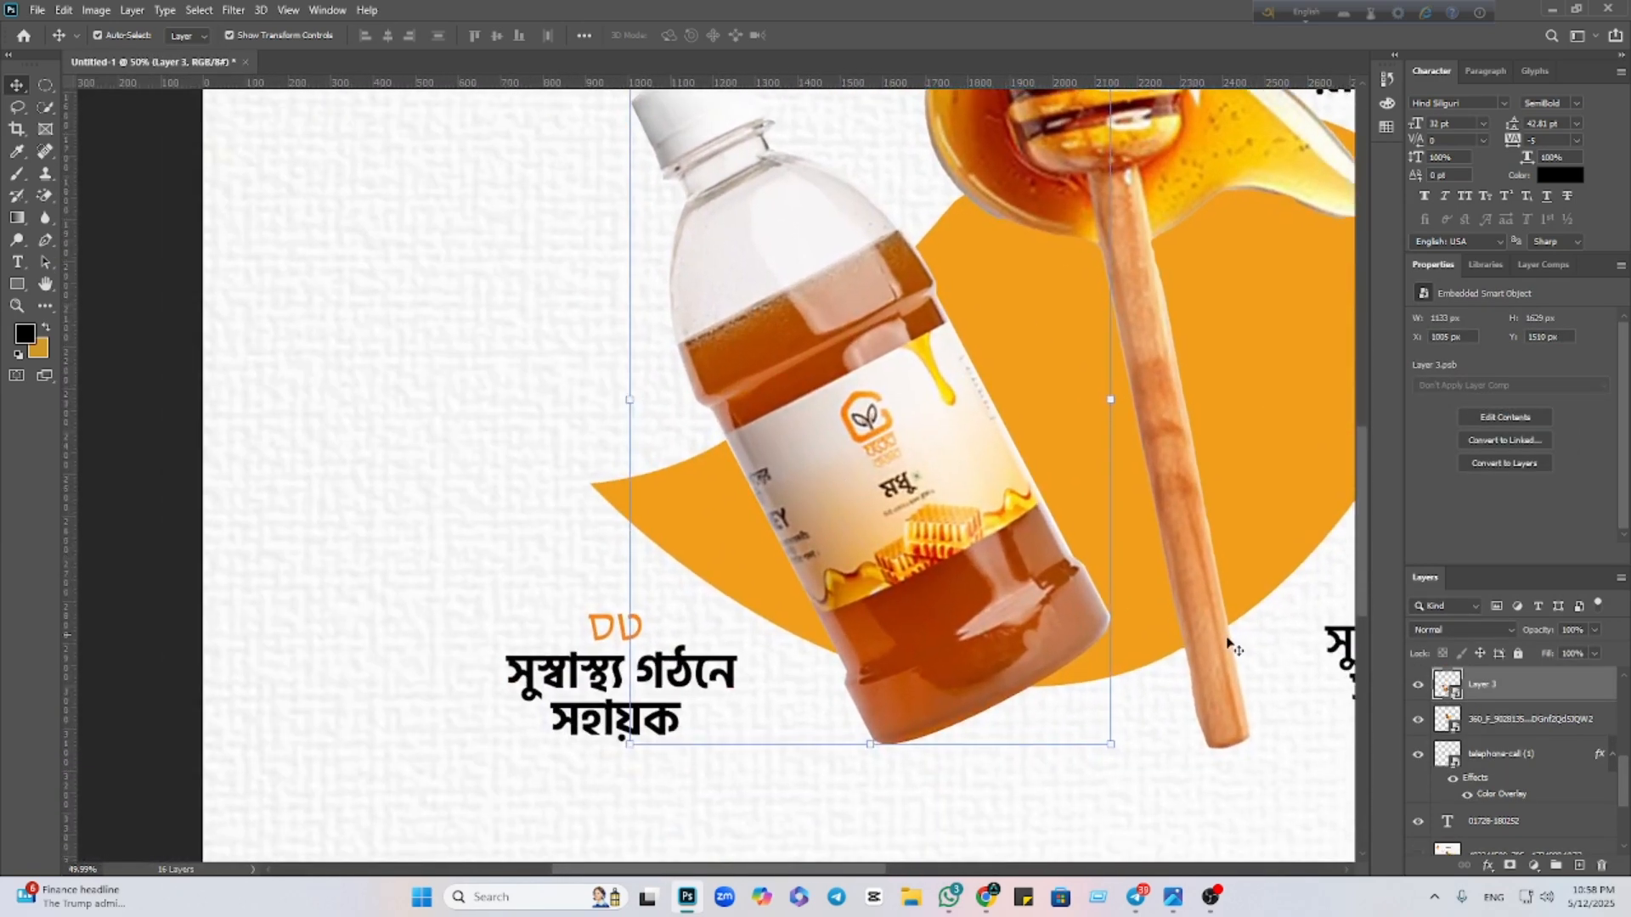
left_click(1577, 862)
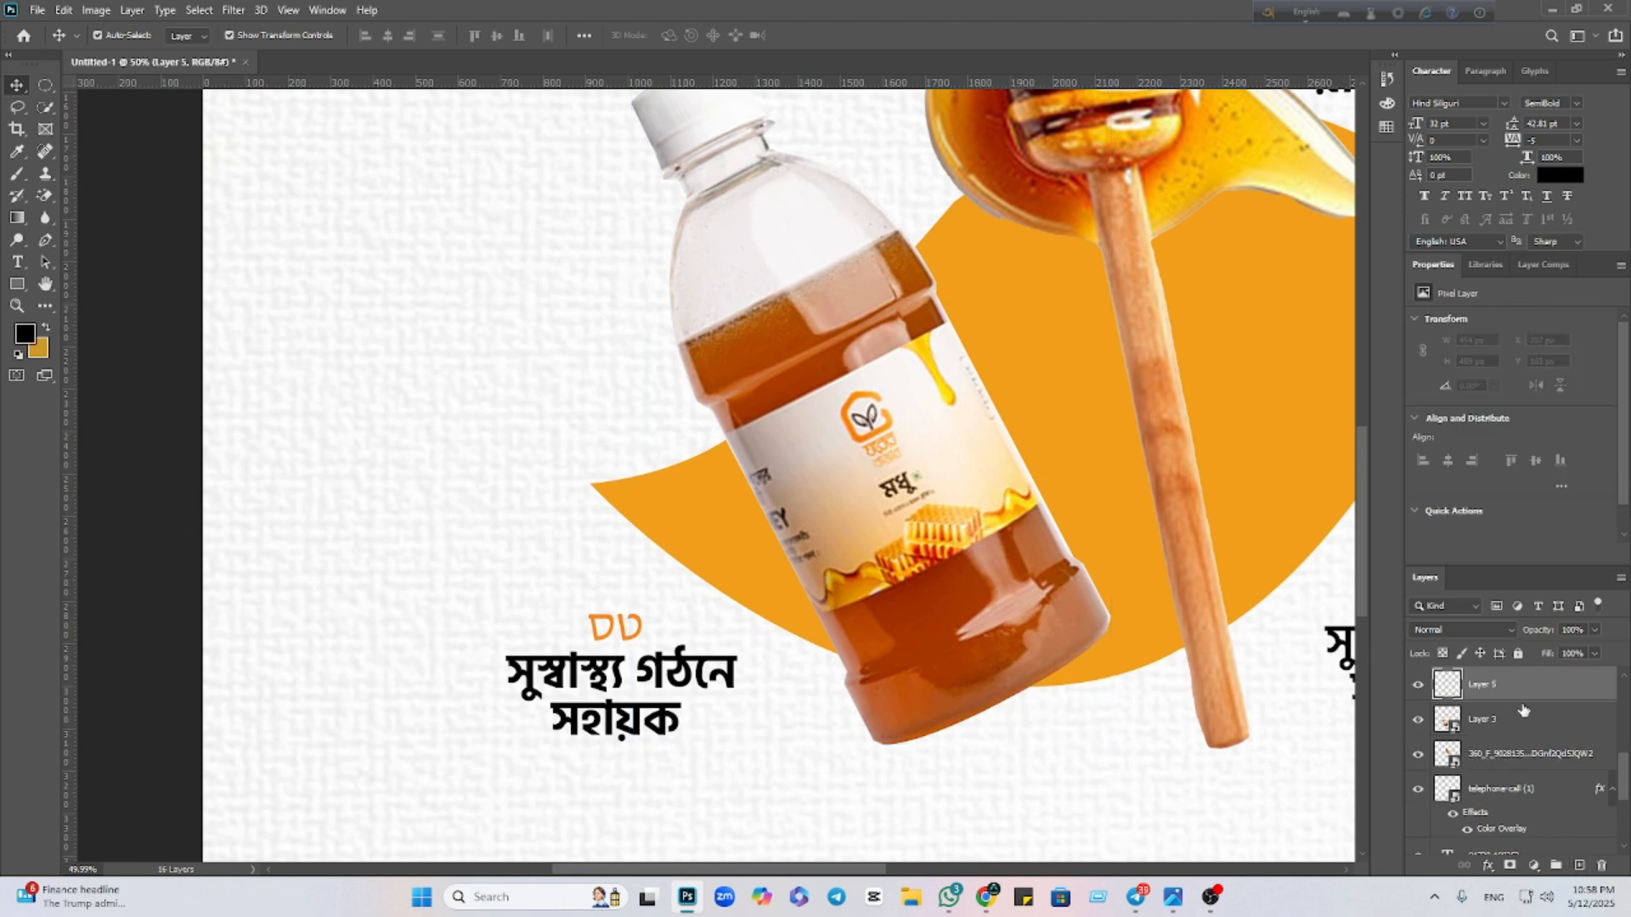
left_click_drag(1523, 710, 1524, 729)
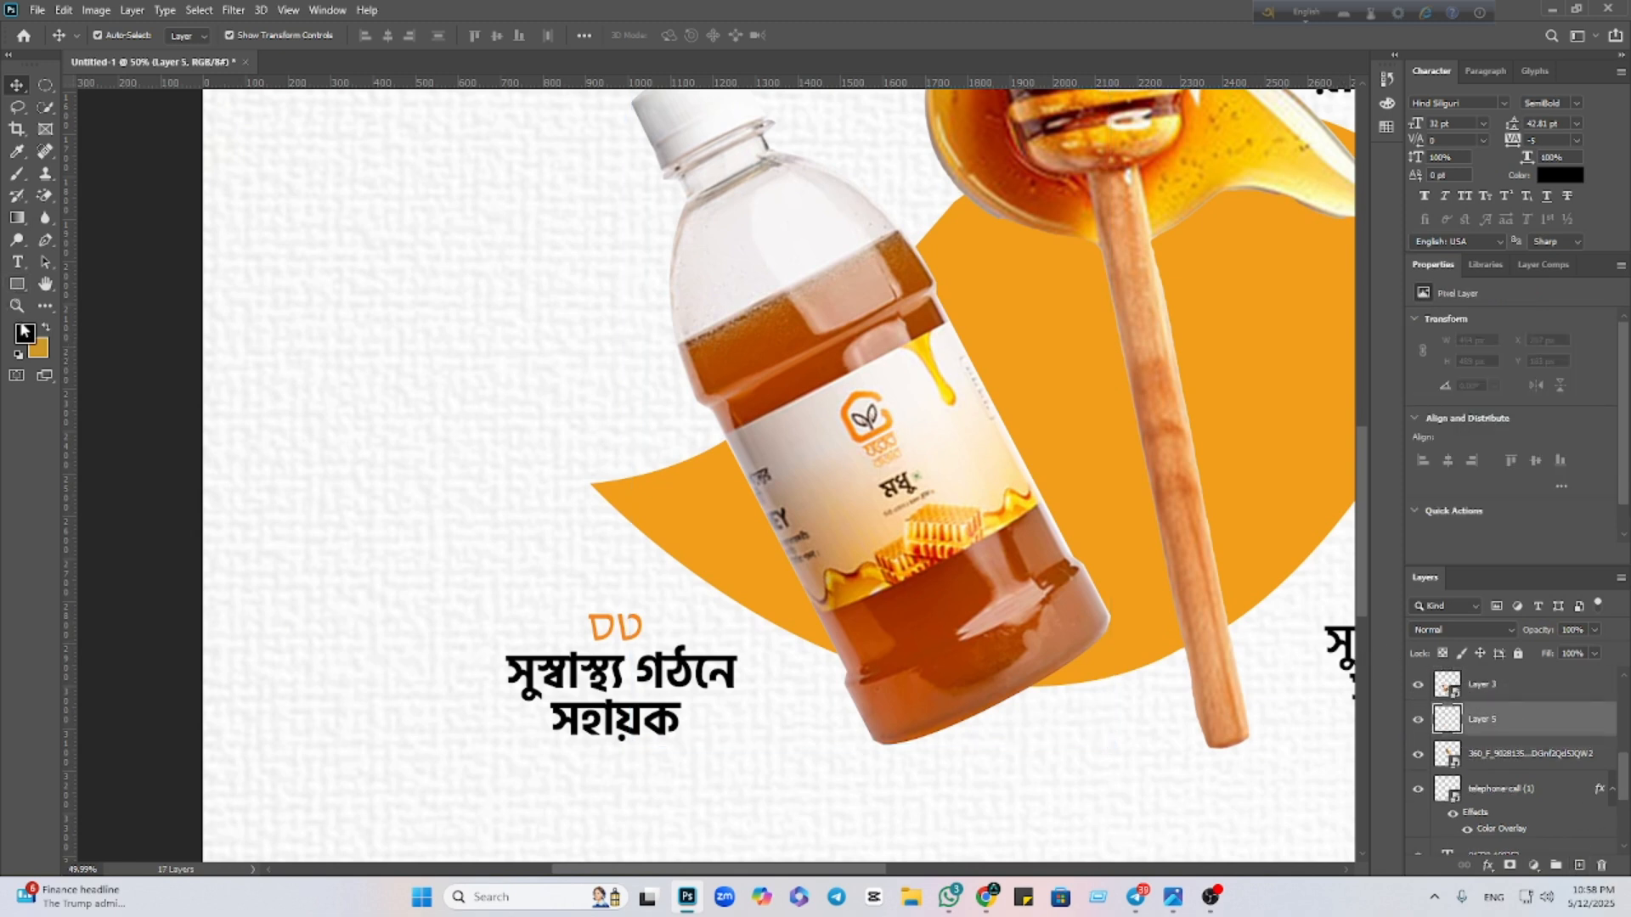
Set up a soft Brush at 300 px, 0% hardness and 2% flow
left_click(17, 173)
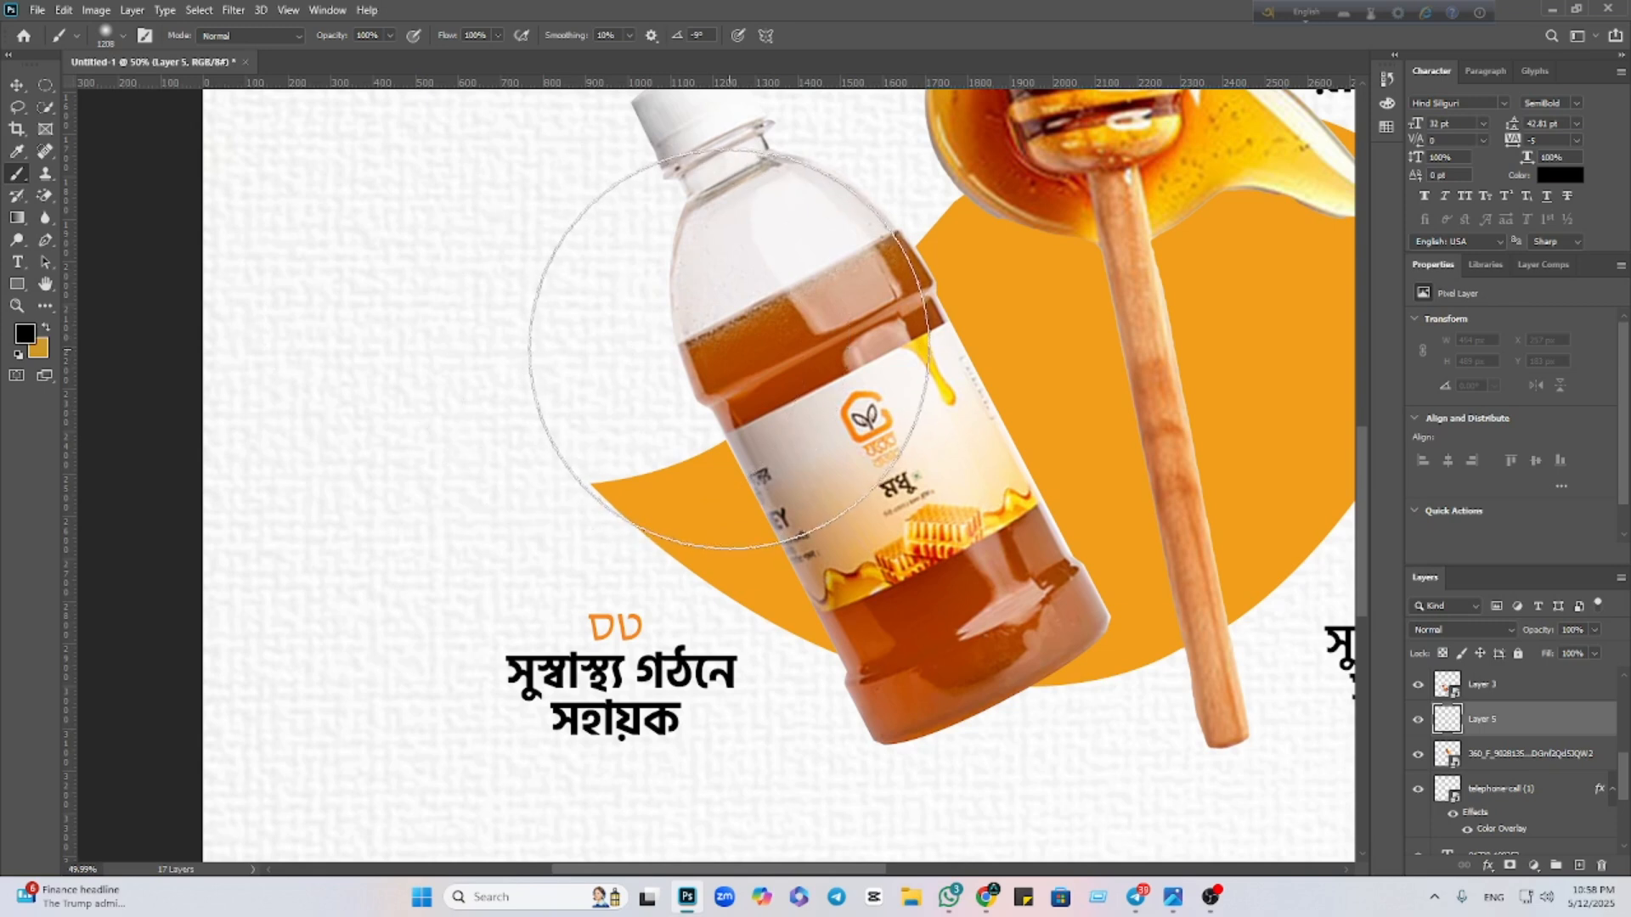
key("bracketleft")
key("bracketleft")
key("bracketleft")
key("bracketleft")
key("bracketleft")
key("bracketleft")
key("bracketleft")
key("bracketleft")
key("bracketleft")
key("bracketleft")
key("bracketleft")
key("bracketleft")
key("bracketleft")
key("bracketright")
key("bracketright")
key("bracketright")
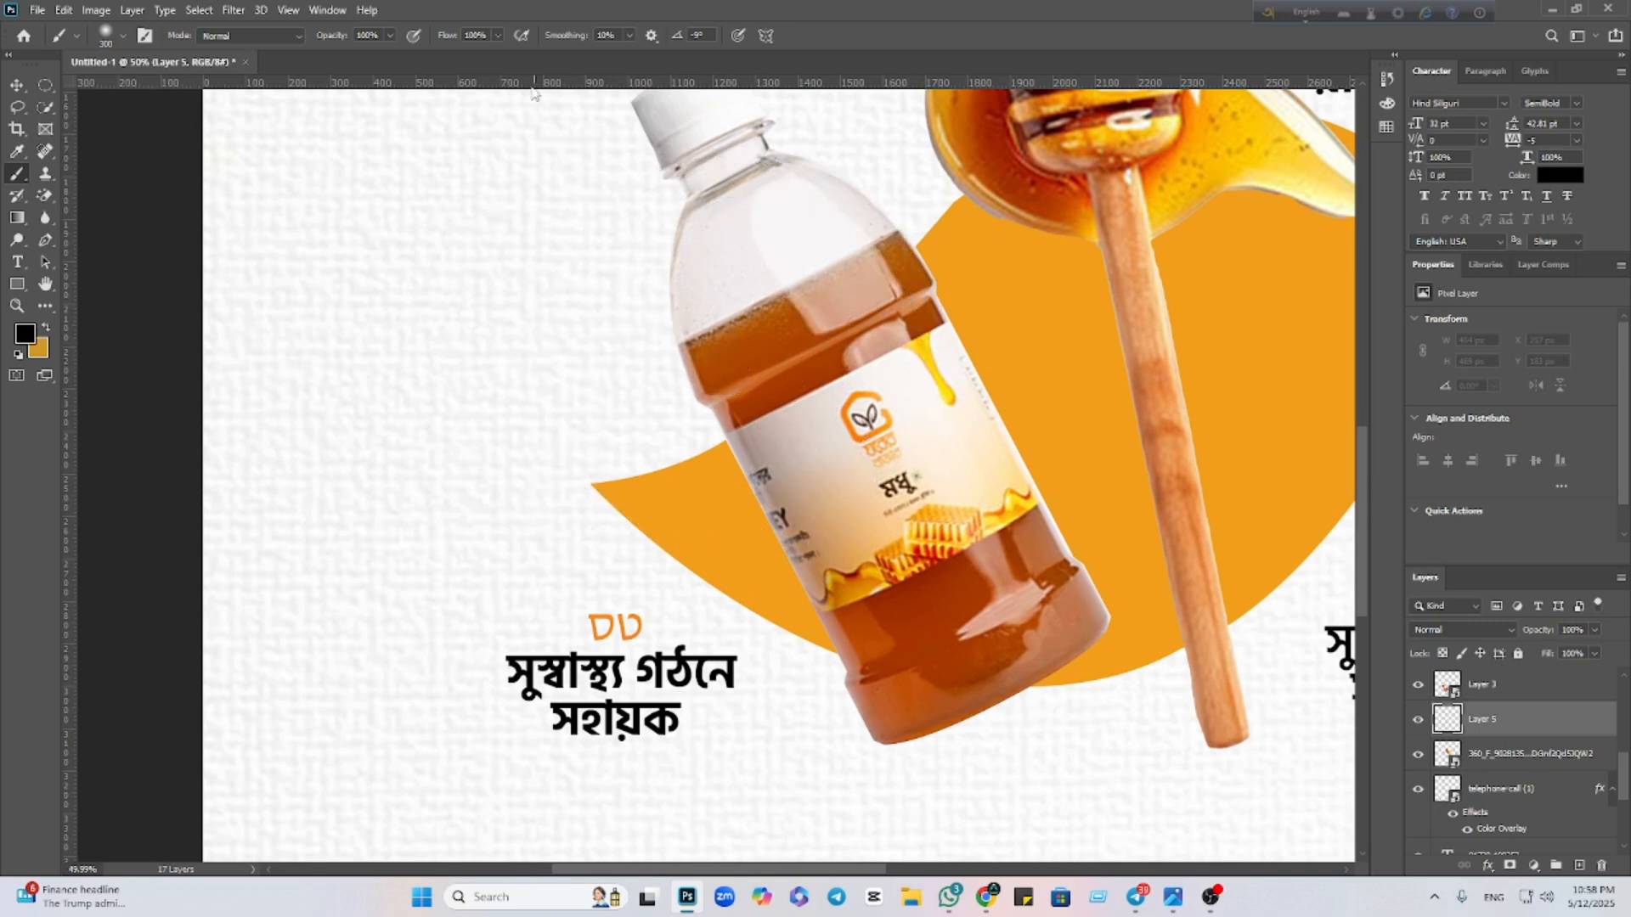
left_click_drag(499, 38, 423, 58)
right_click(684, 451, "alt")
right_click(723, 495, "alt")
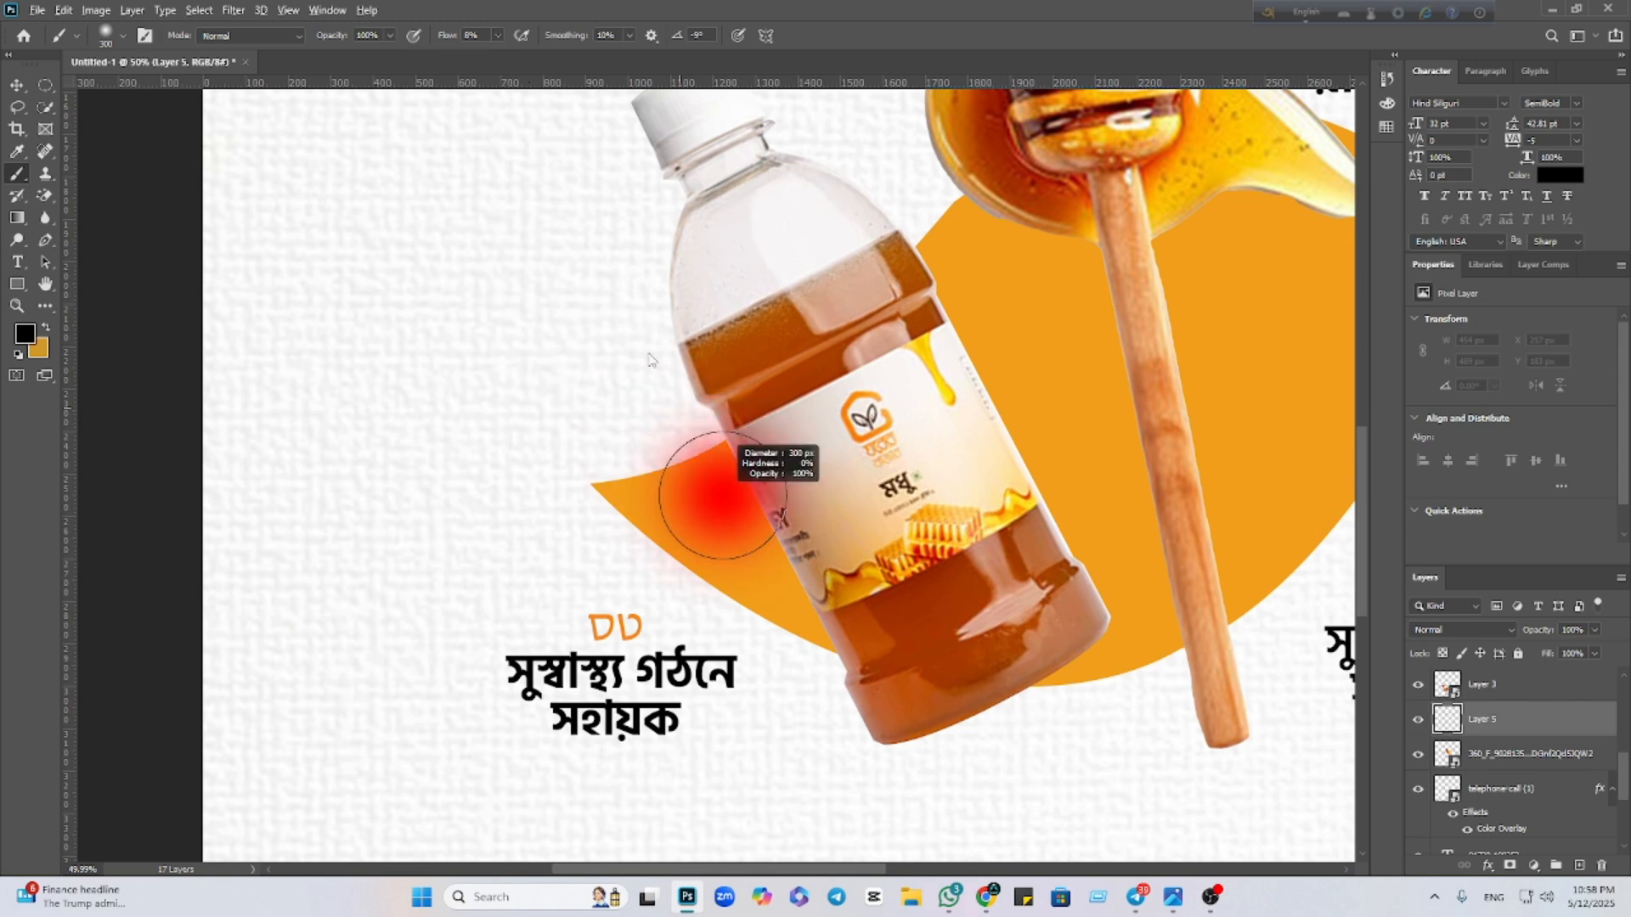
Paint a soft shadow along the honey bottle's left edge
mouse_move(725, 331)
left_mouse_down()
mouse_move(899, 705)
mouse_move(874, 596)
mouse_move(855, 582)
mouse_move(881, 655)
mouse_move(771, 392)
mouse_move(725, 345)
mouse_move(723, 229)
mouse_move(722, 307)
mouse_move(721, 248)
mouse_move(753, 399)
mouse_move(736, 311)
mouse_move(762, 382)
left_mouse_up()
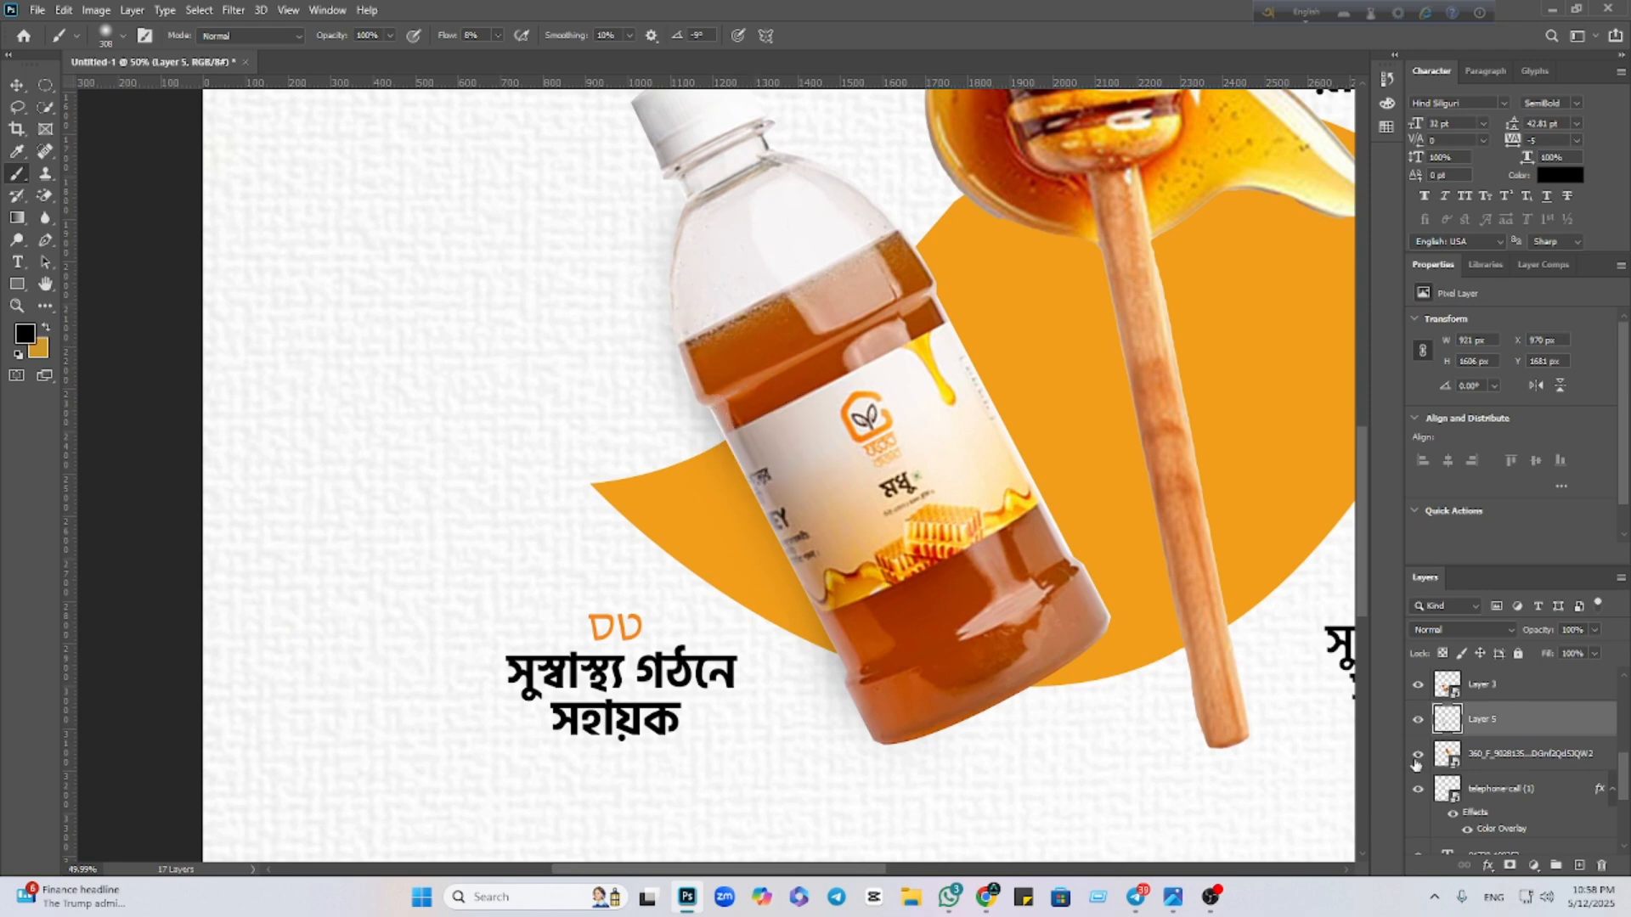
scroll(1165, 537, "down", 3)
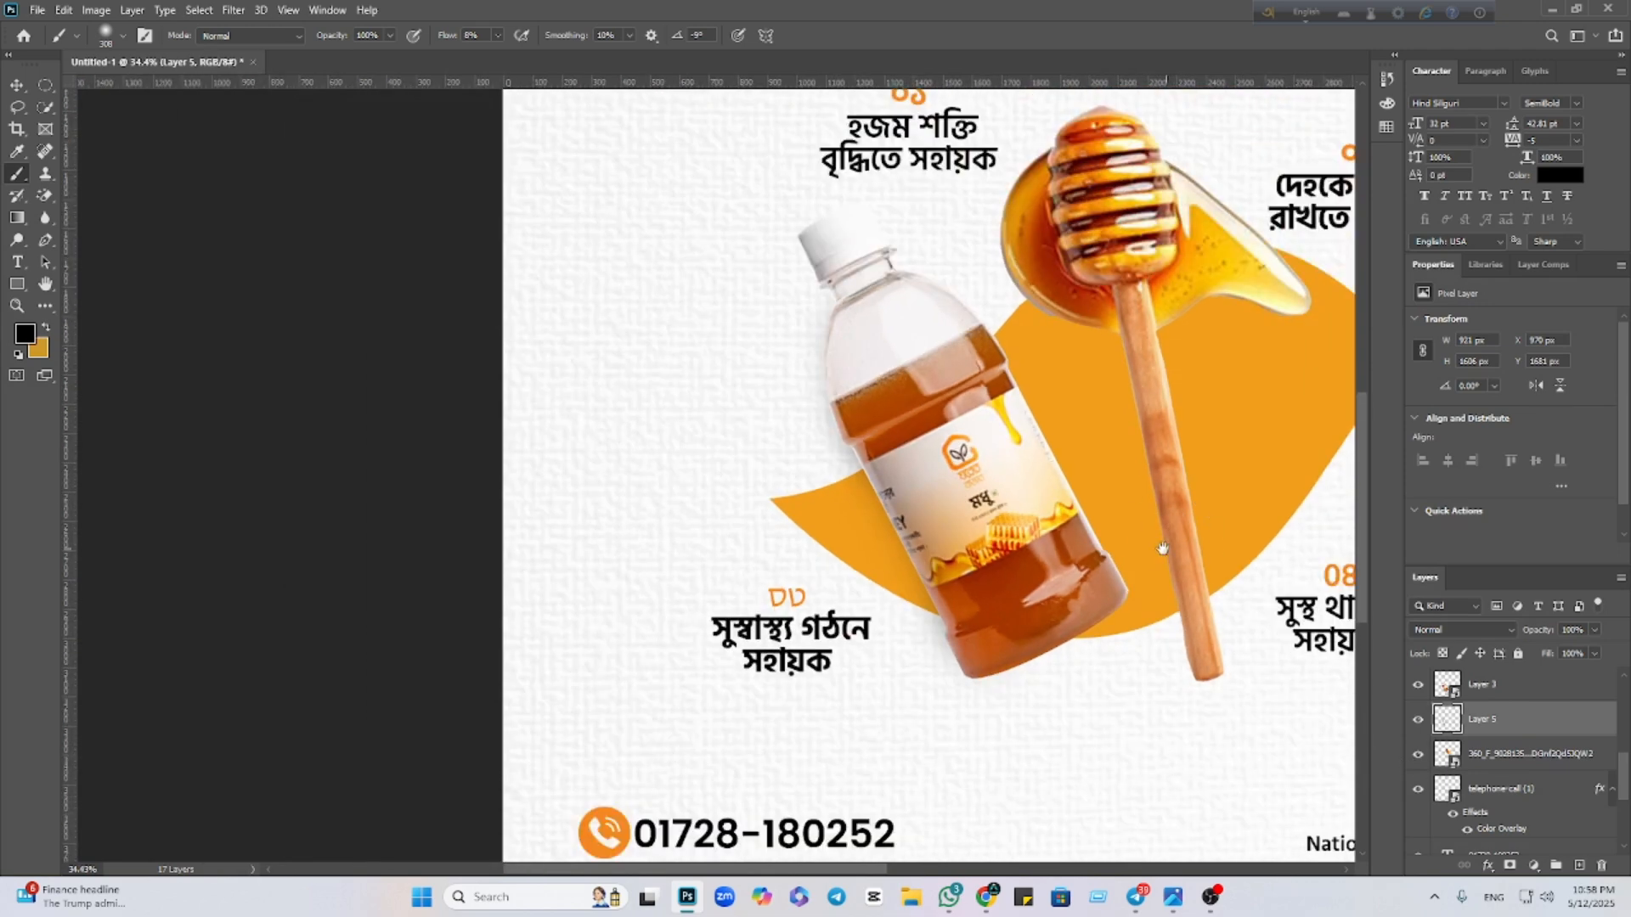
left_click_drag(1163, 548, 713, 572)
Add a new empty layer directly beneath the honey dipper layer
left_click(1554, 754)
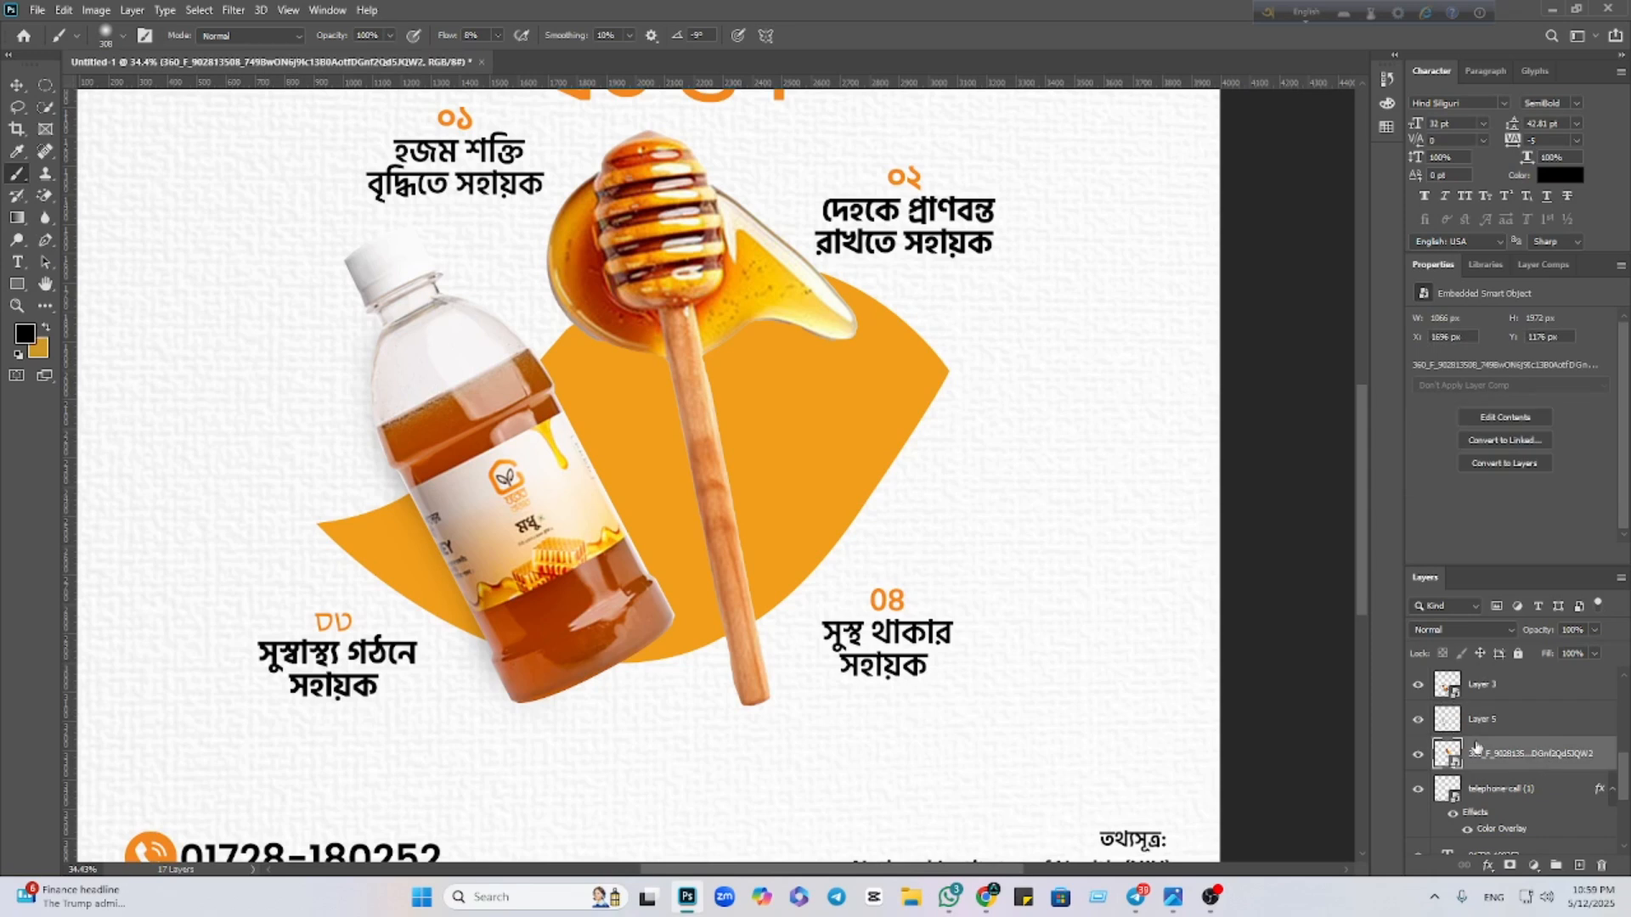
left_click(1420, 756)
left_click(1420, 755)
left_click(1579, 864)
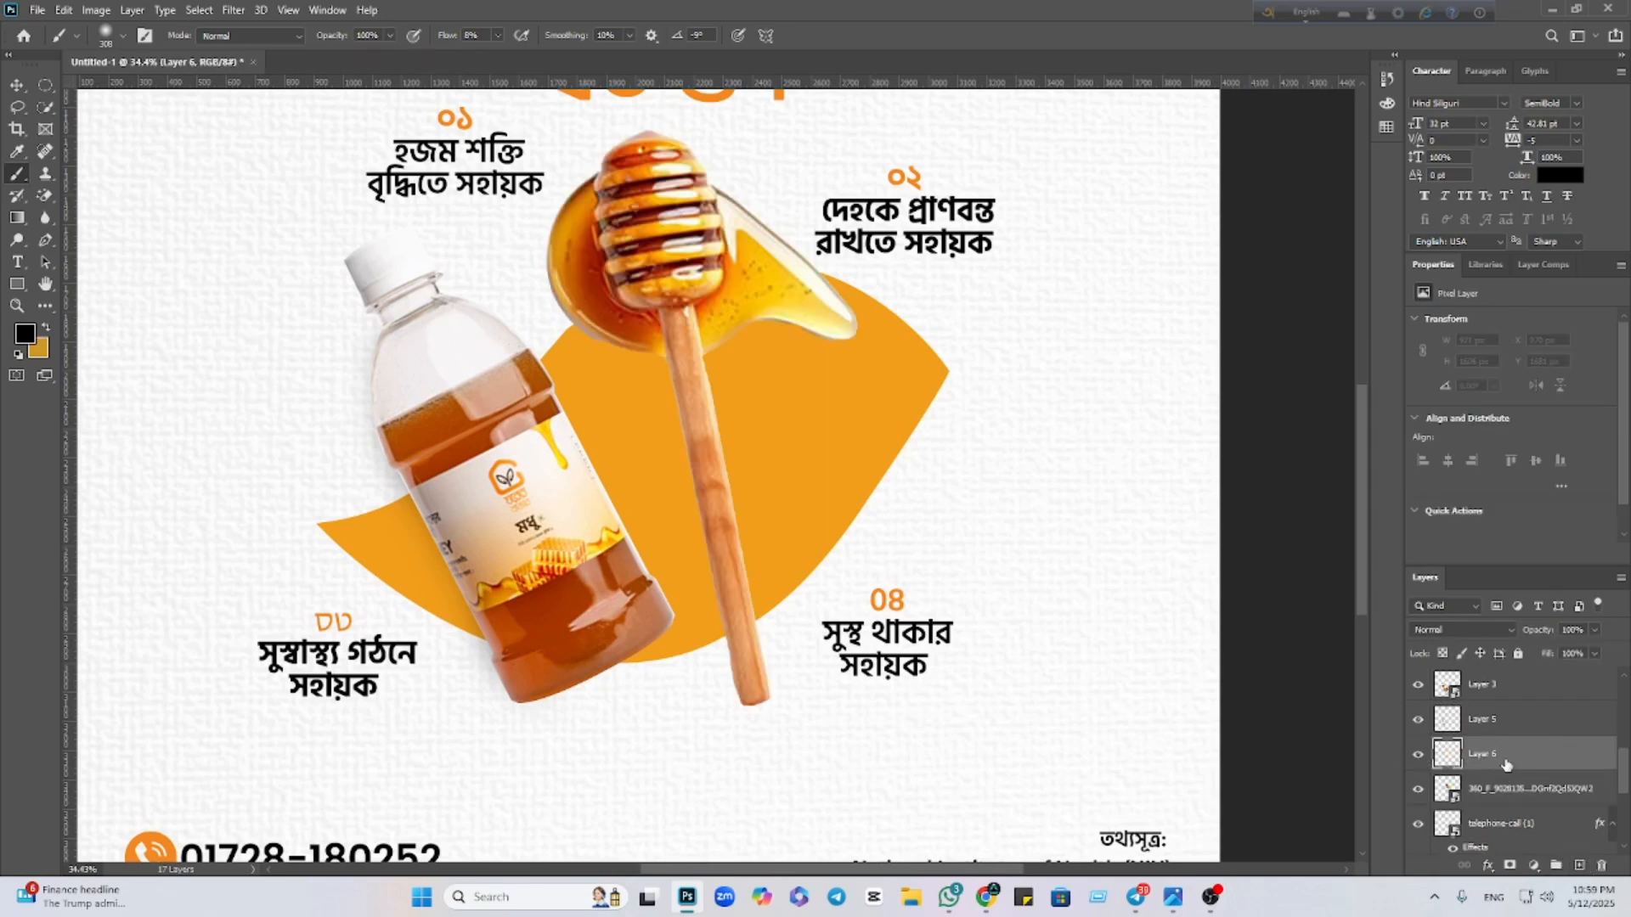
left_click_drag(1505, 760, 1510, 807)
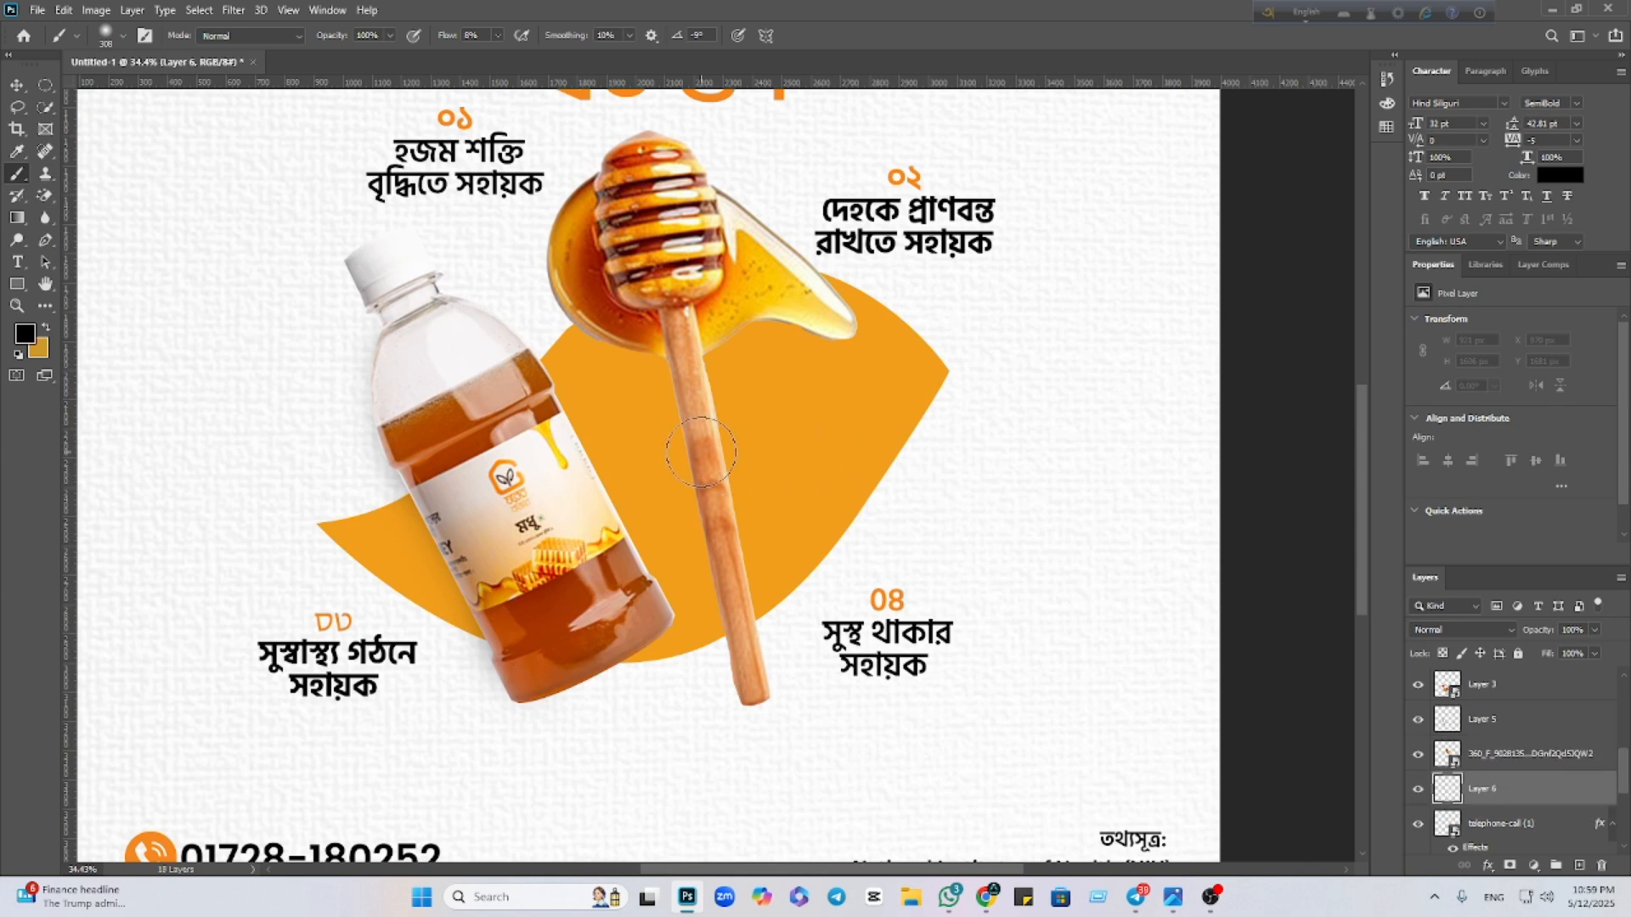
Paint low-flow soft shadow strokes along the honey dipper's stick
left_click(651, 372)
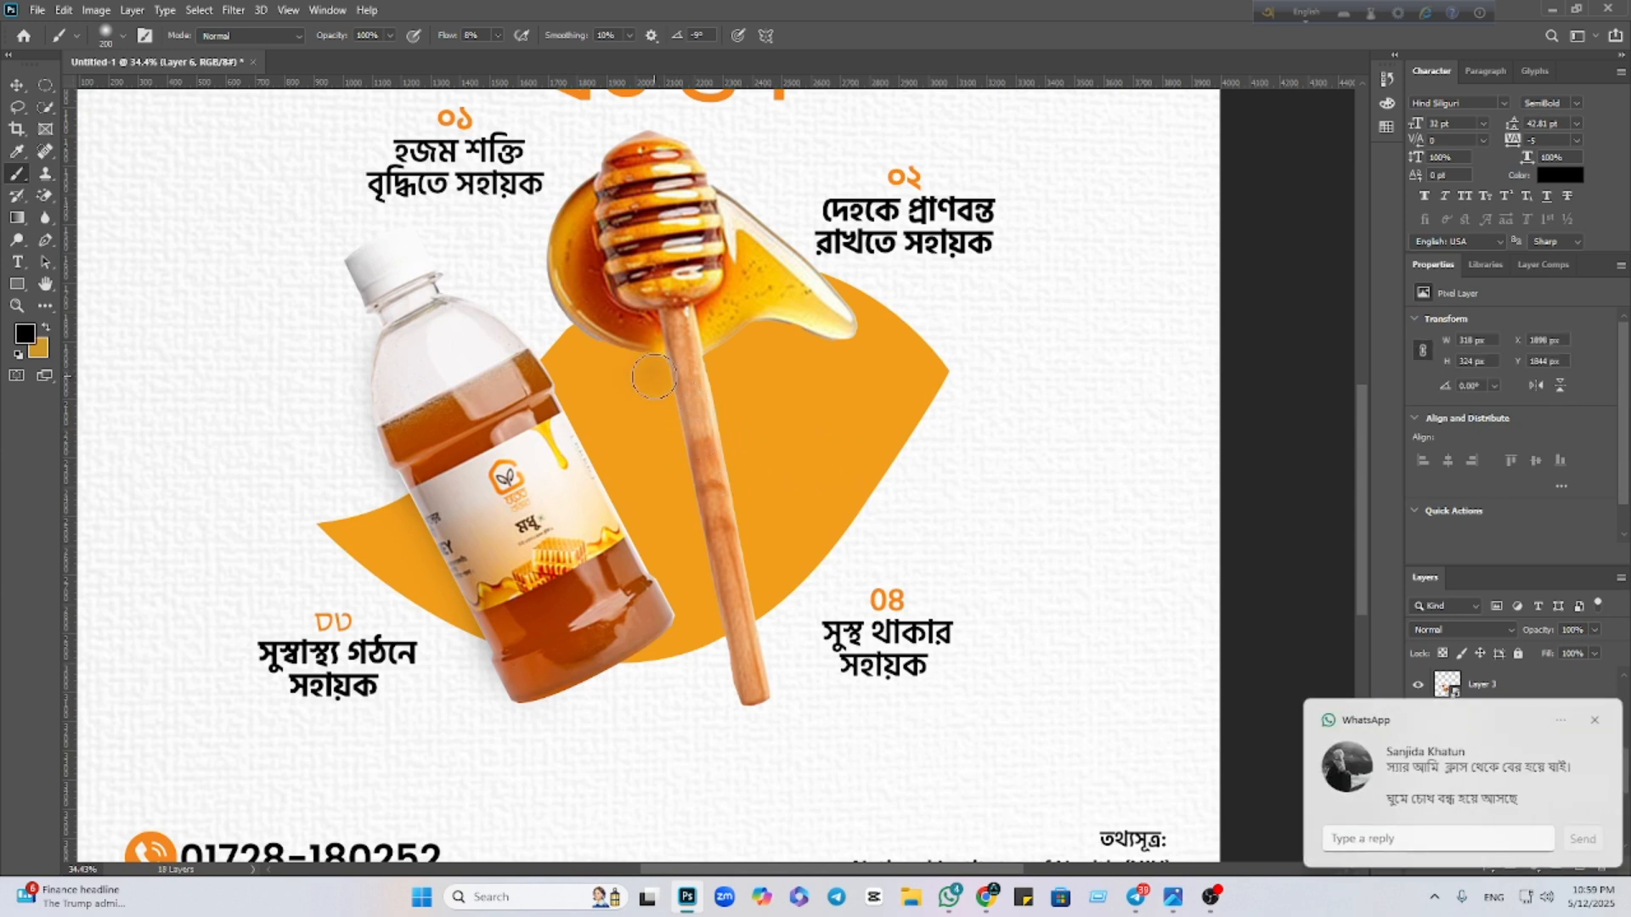
key("ctrl+z")
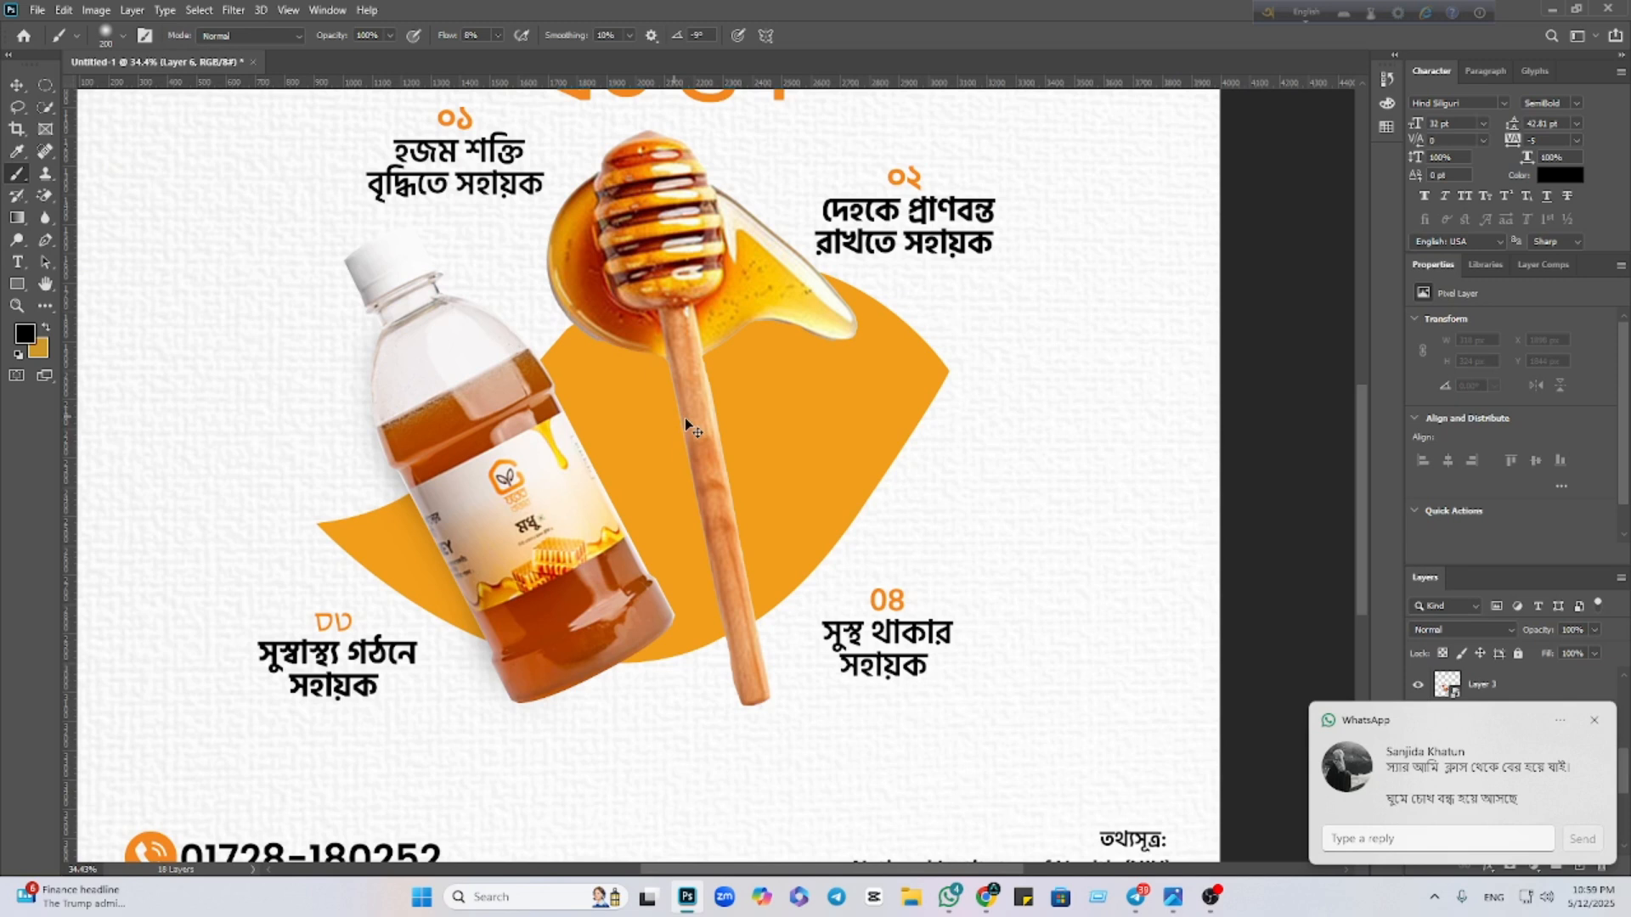
left_click(1592, 722)
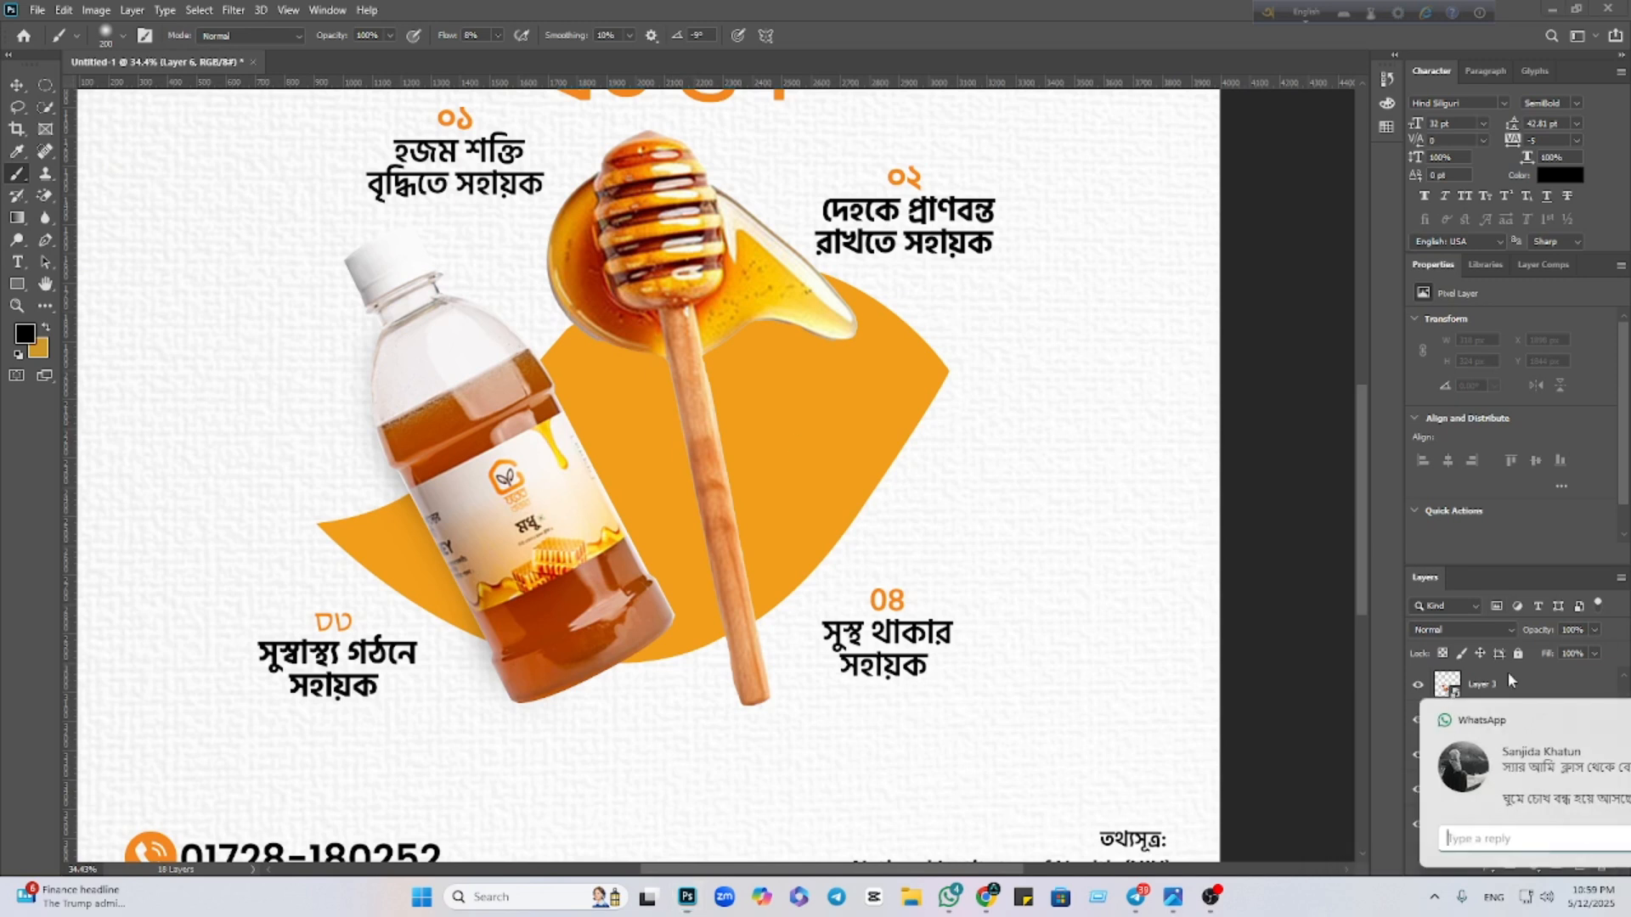
left_click(667, 371)
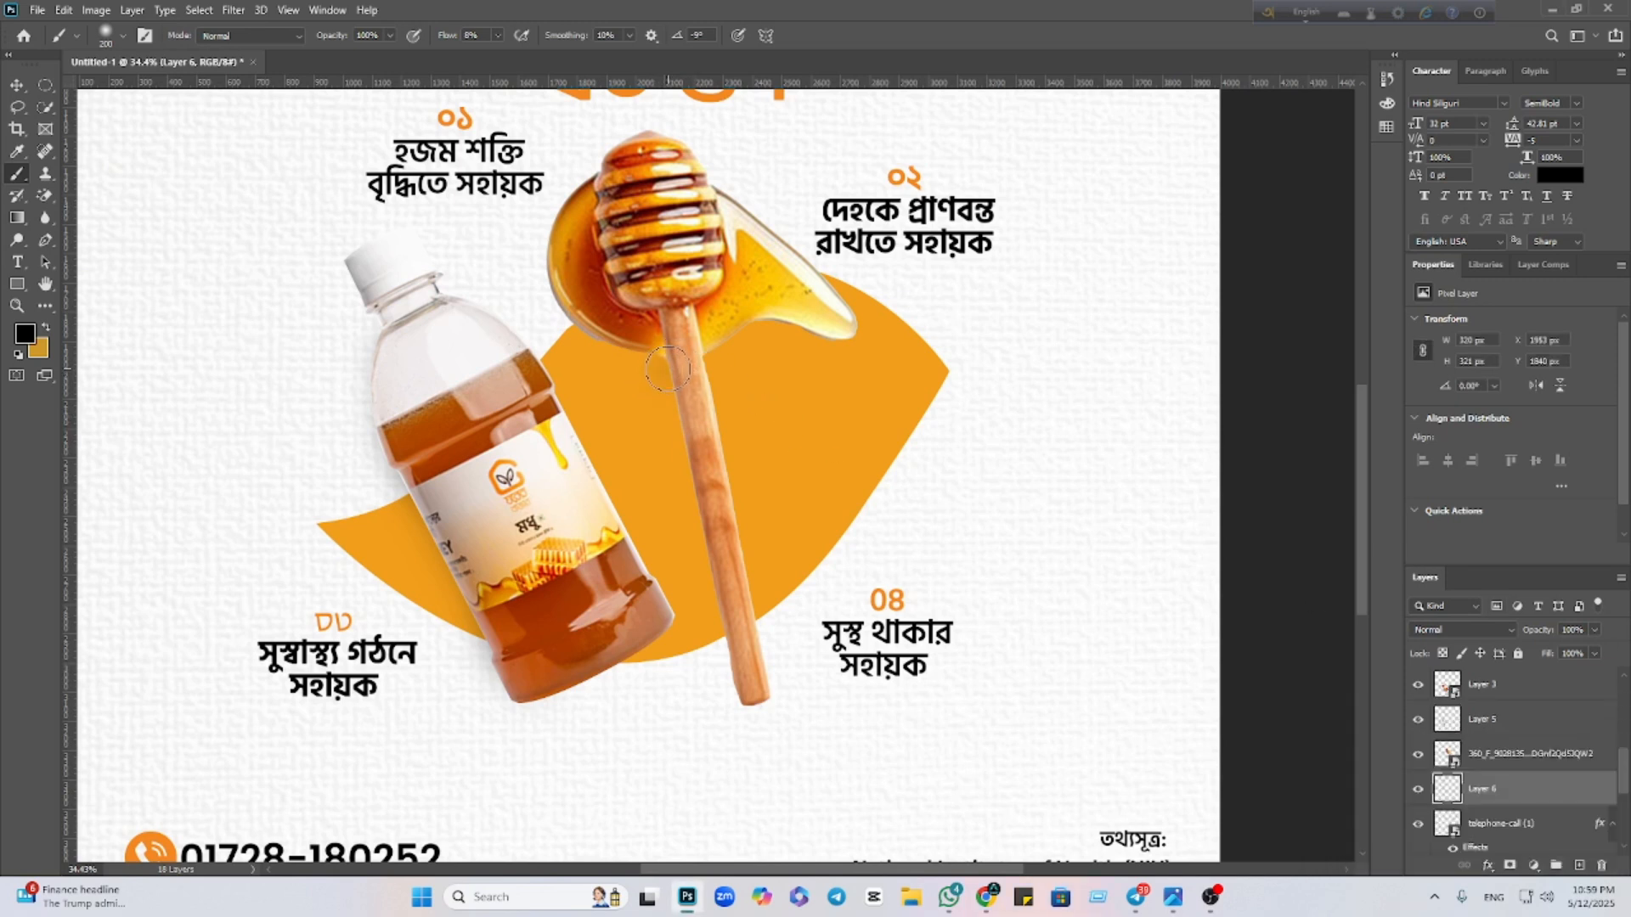
left_click_drag(732, 690, 667, 387)
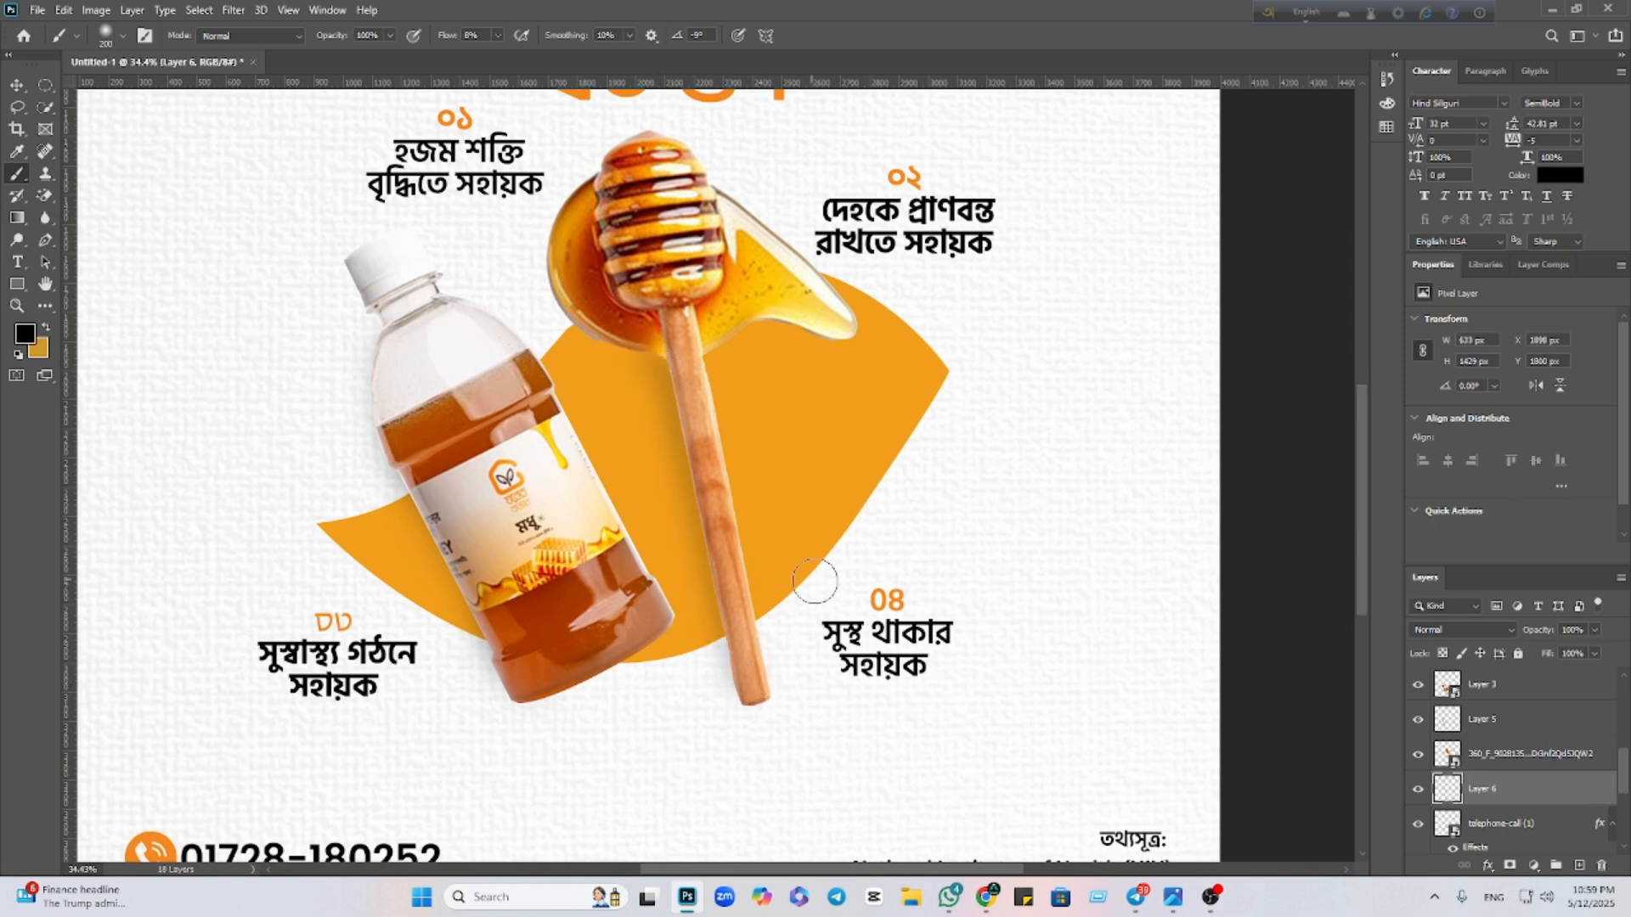
left_click(17, 85)
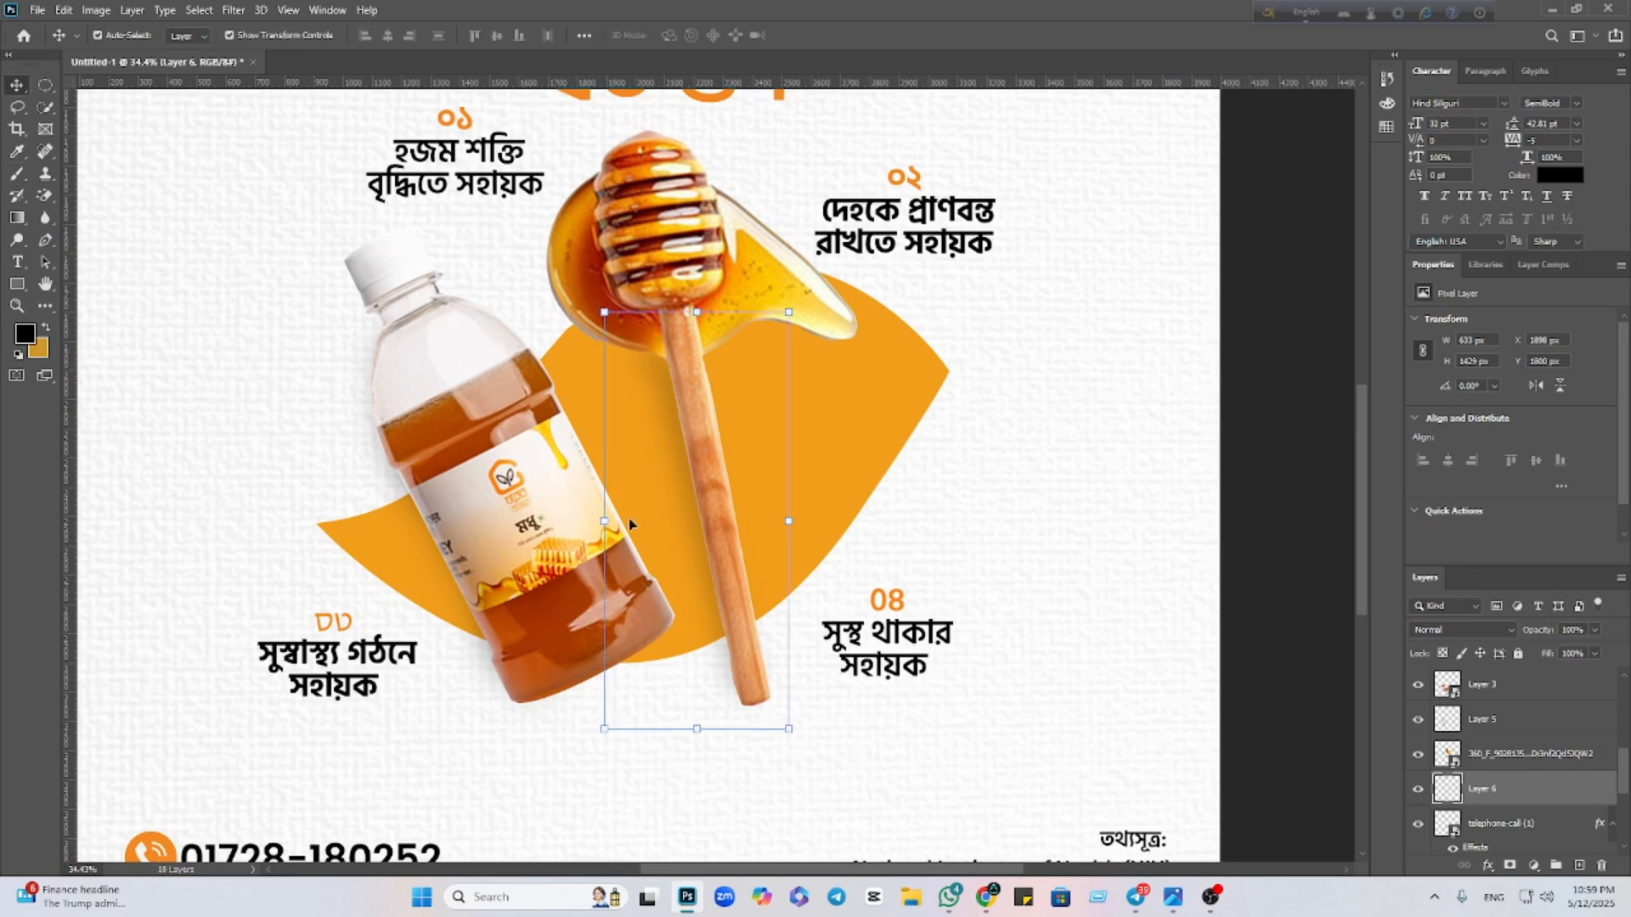
scroll(885, 605, "down", 4)
left_click(960, 587)
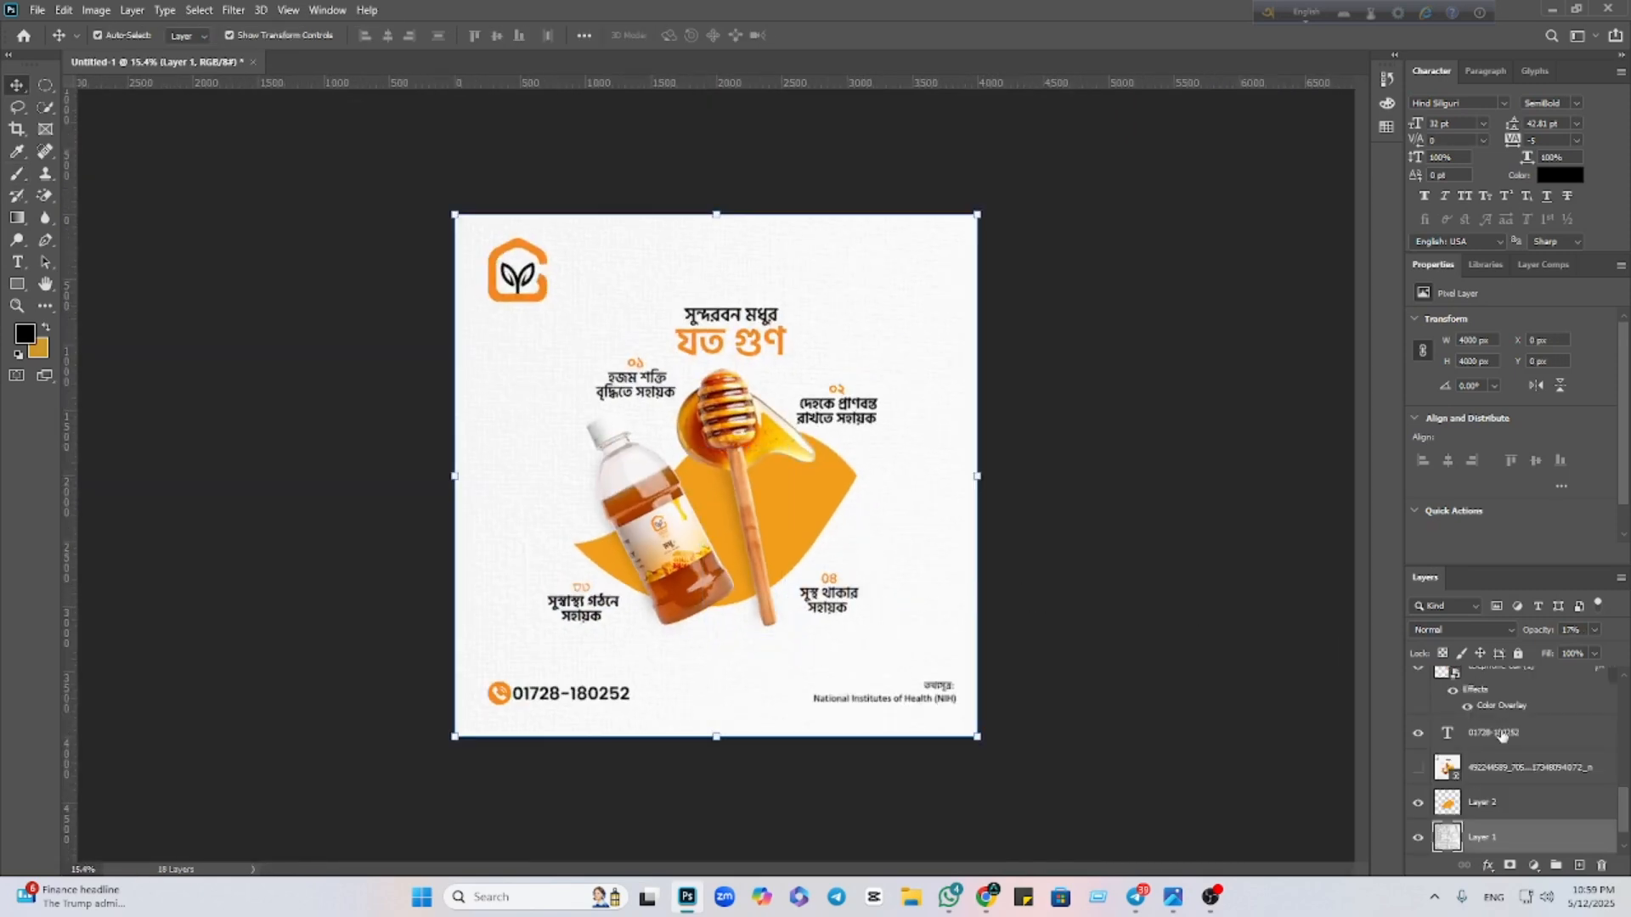
left_click(1419, 837)
left_click(1418, 837)
left_click(1418, 837)
left_click(1418, 836)
scroll(808, 608, "up", 3)
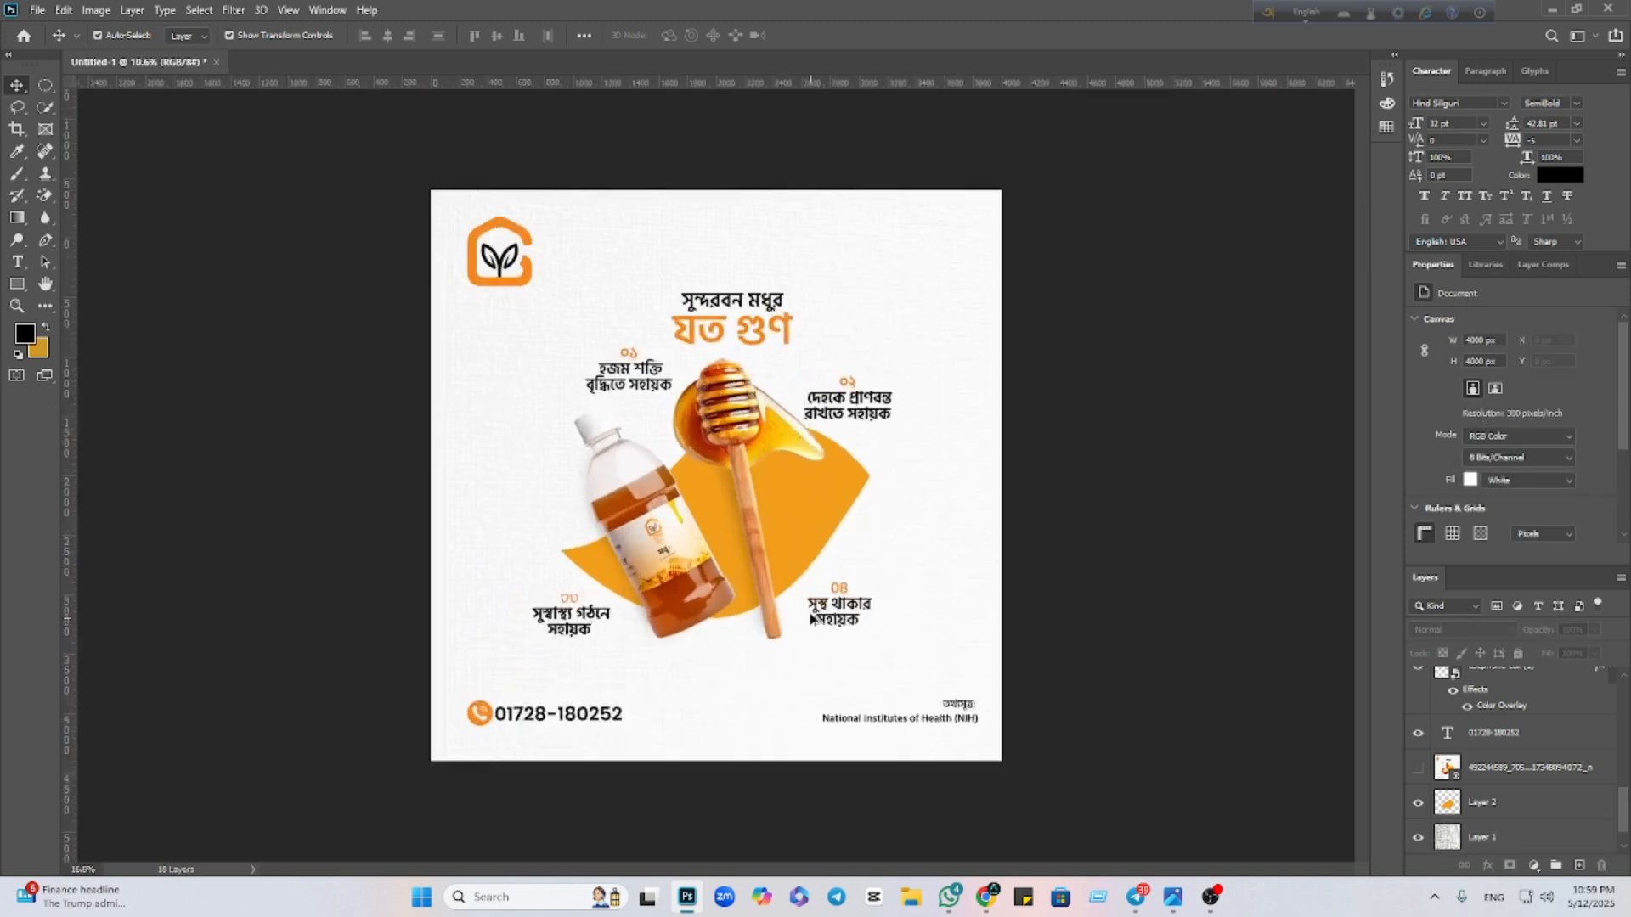
scroll(808, 608, "down", 2)
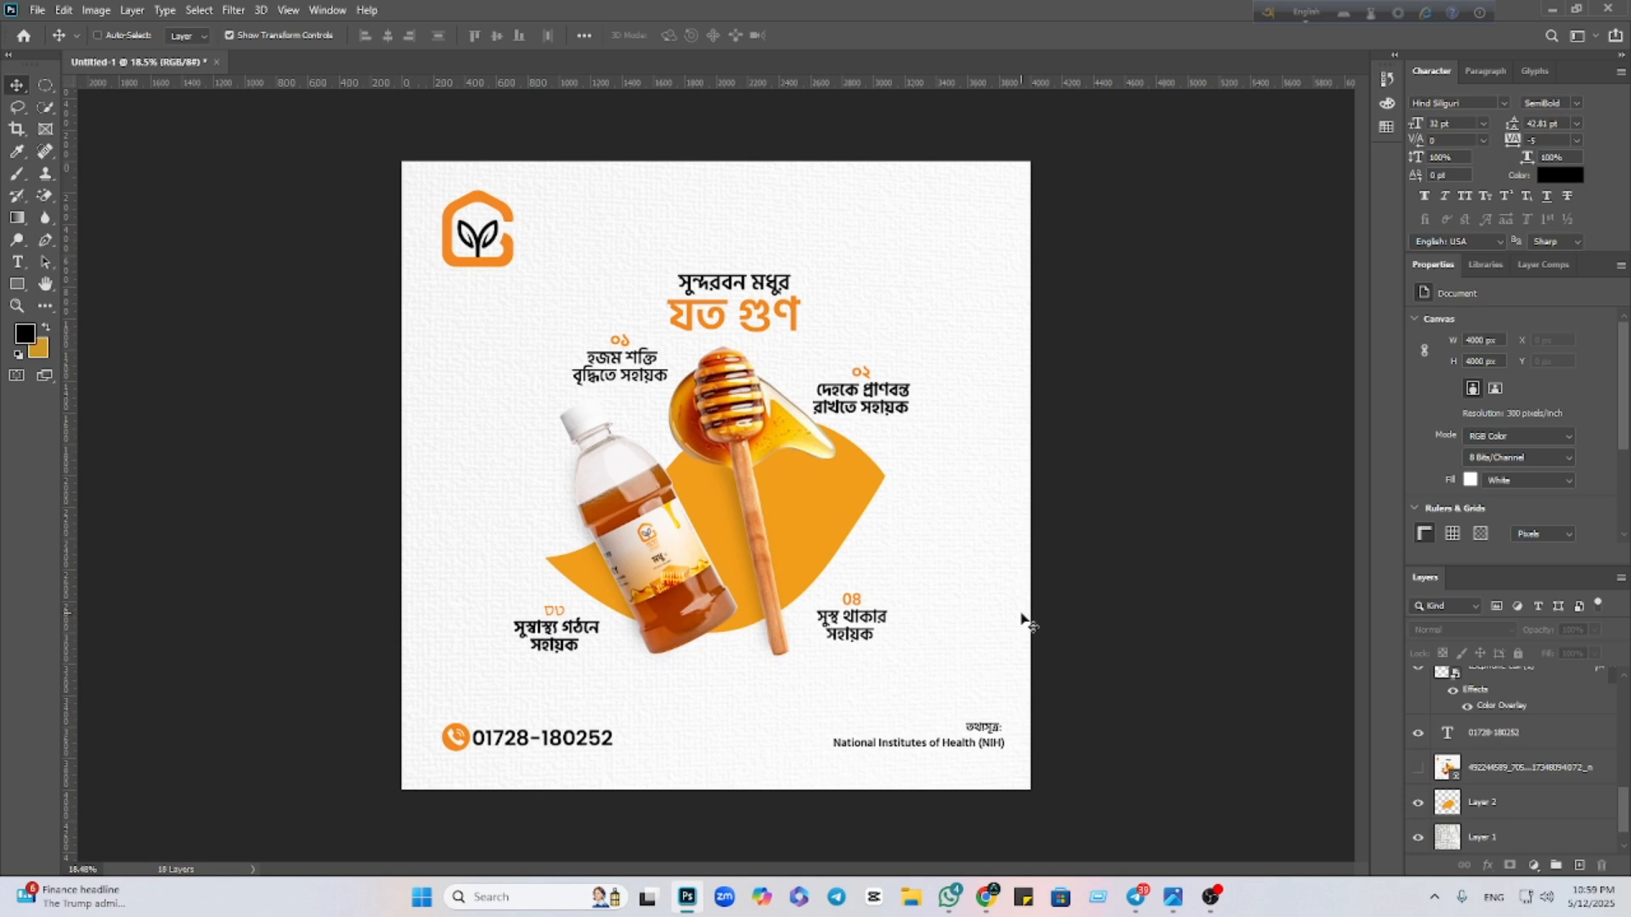
key("ctrl+shift+alt+e")
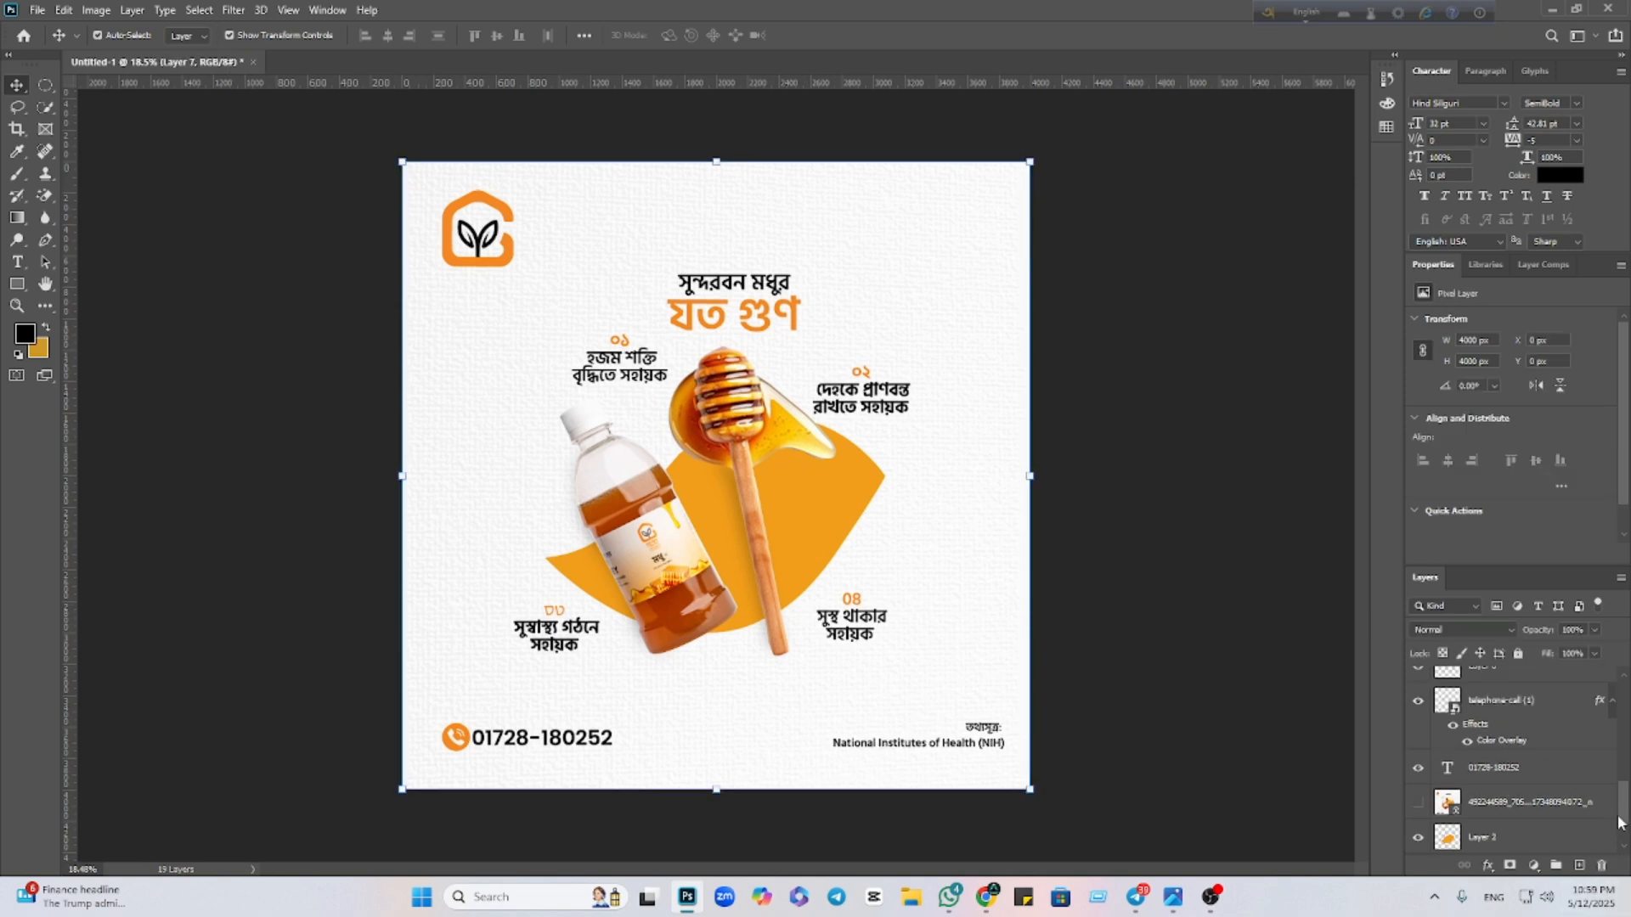
left_click_drag(1620, 822, 1617, 695)
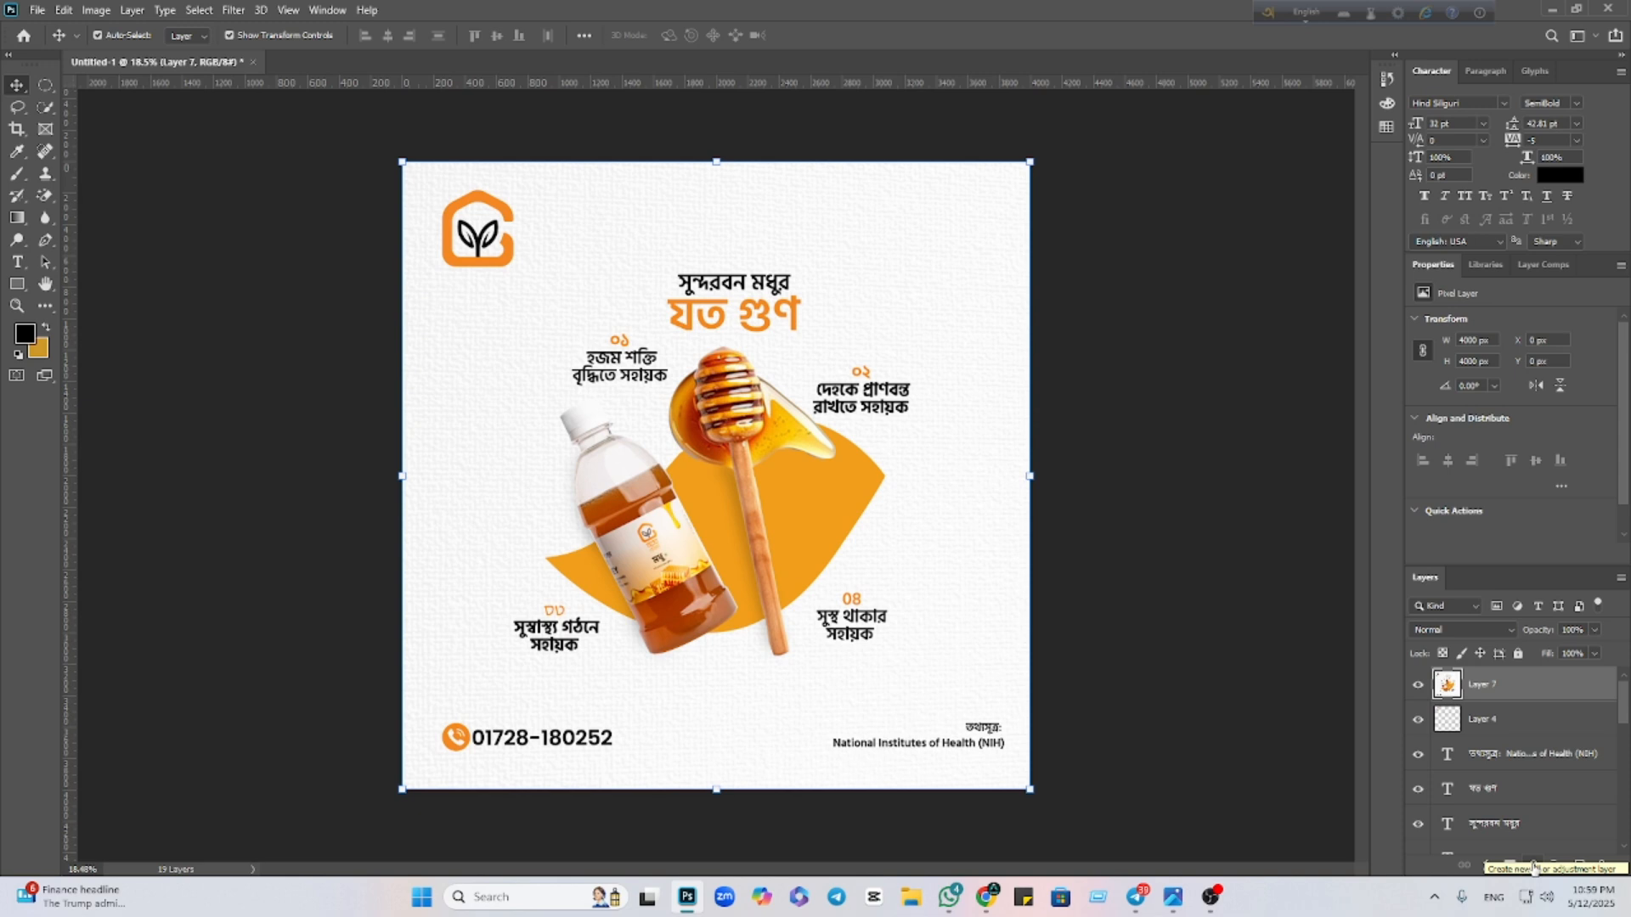
key("Delete")
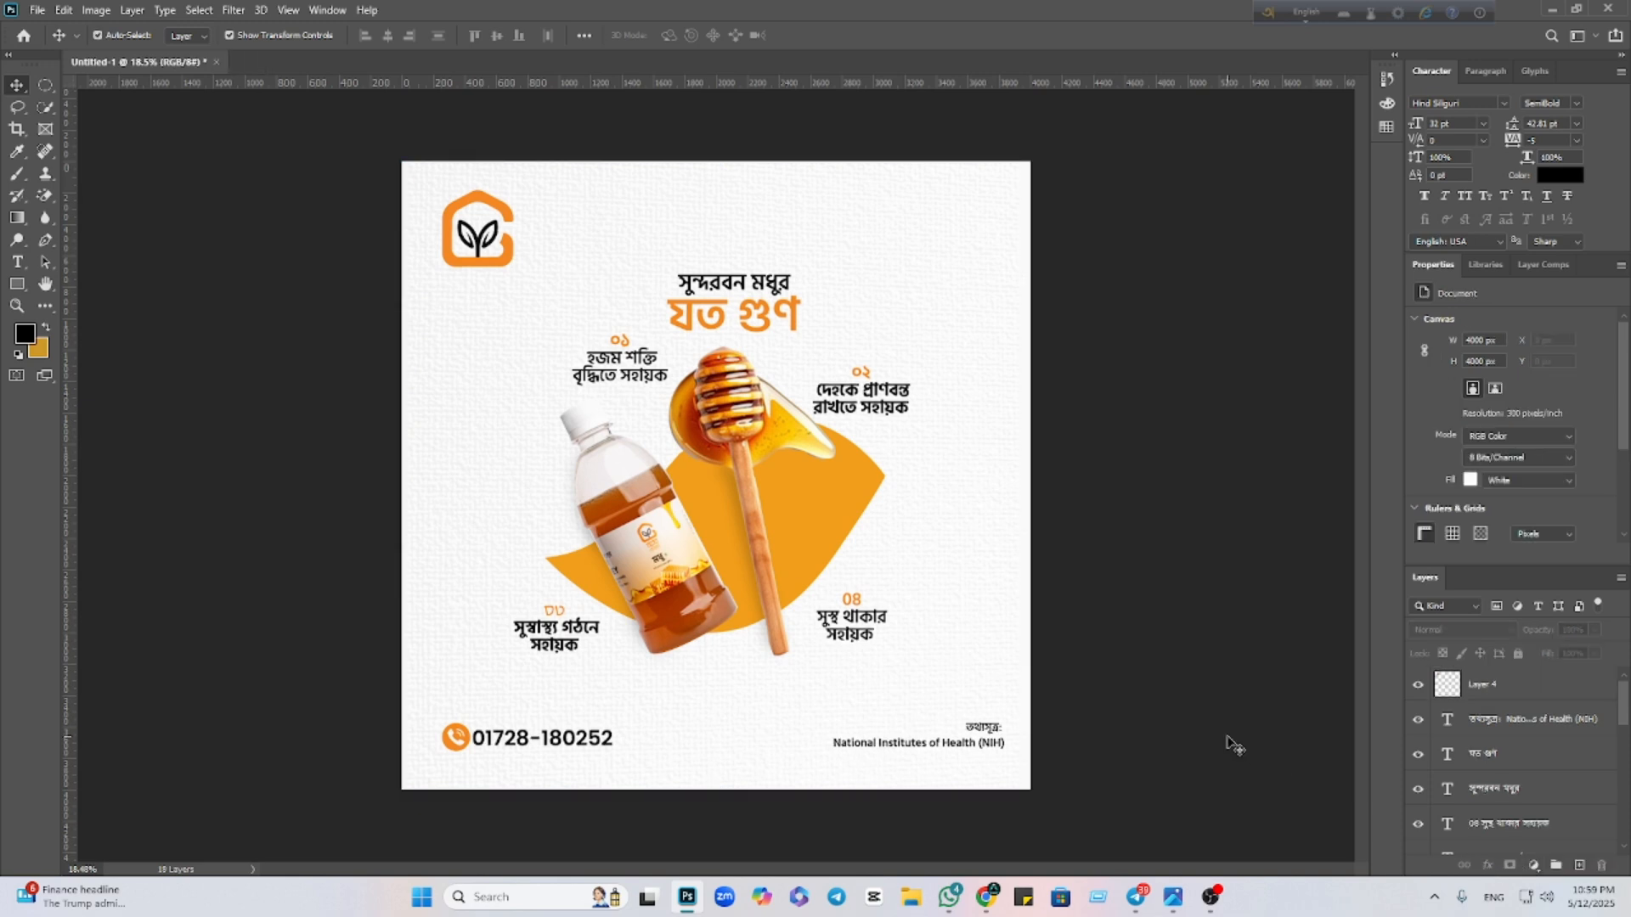
scroll(629, 605, "up", 5)
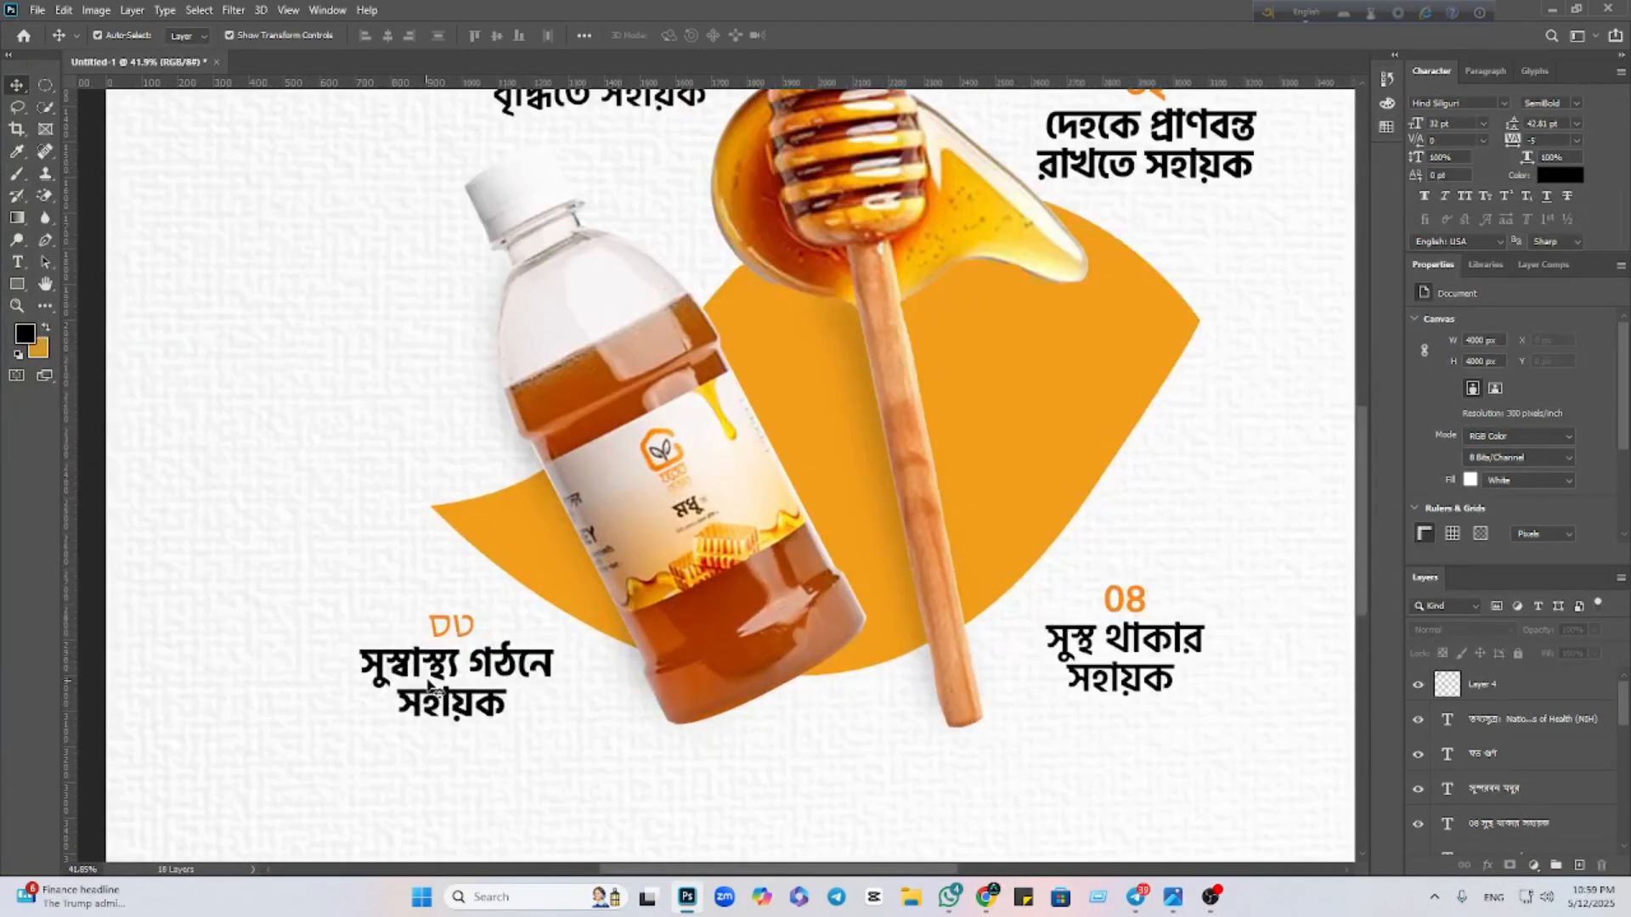
Set the bottom-left caption's font to Hind Siliguri SemiBold
left_click(429, 688)
double_click(429, 688)
left_click_drag(422, 626, 476, 626)
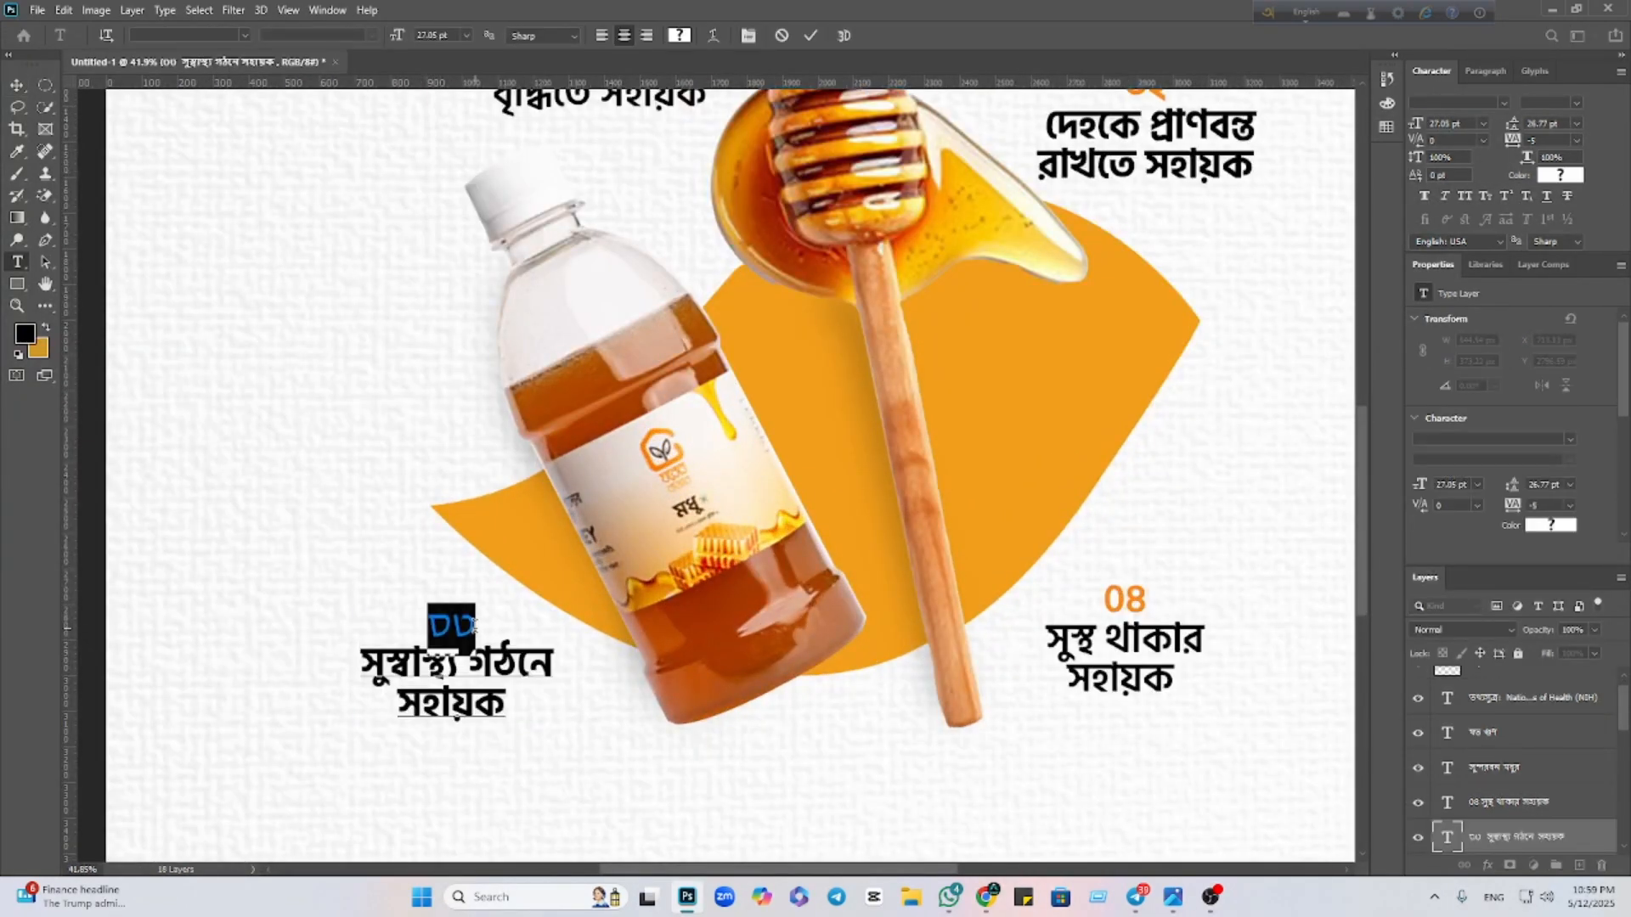
left_click(29, 85)
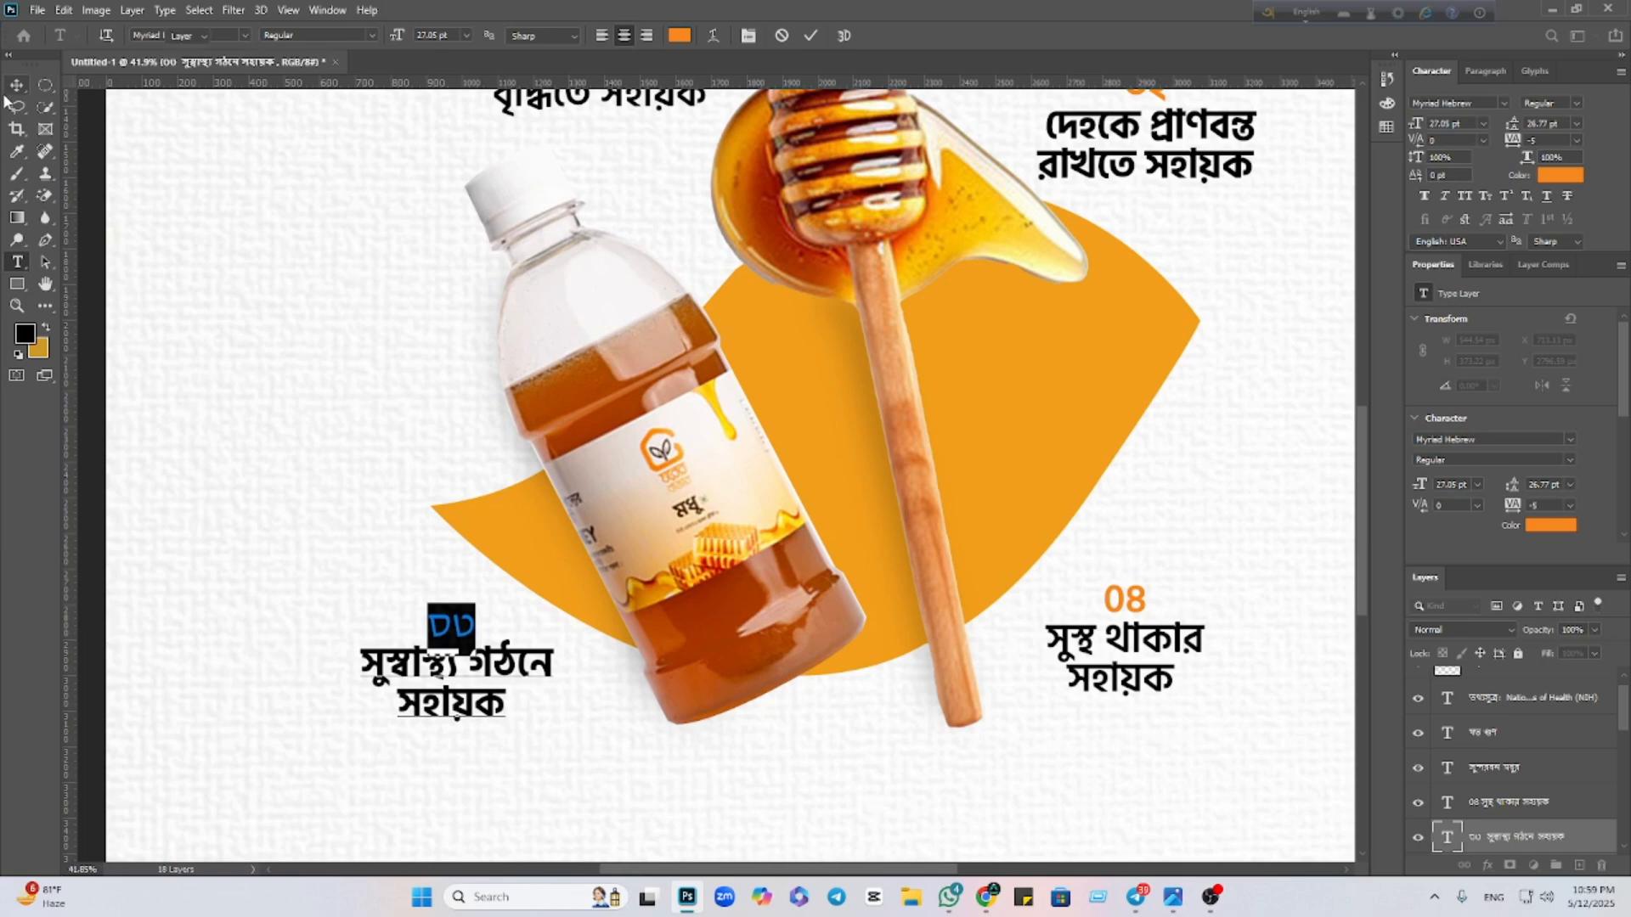
left_click(1503, 104)
scroll(1498, 183, "up", 3)
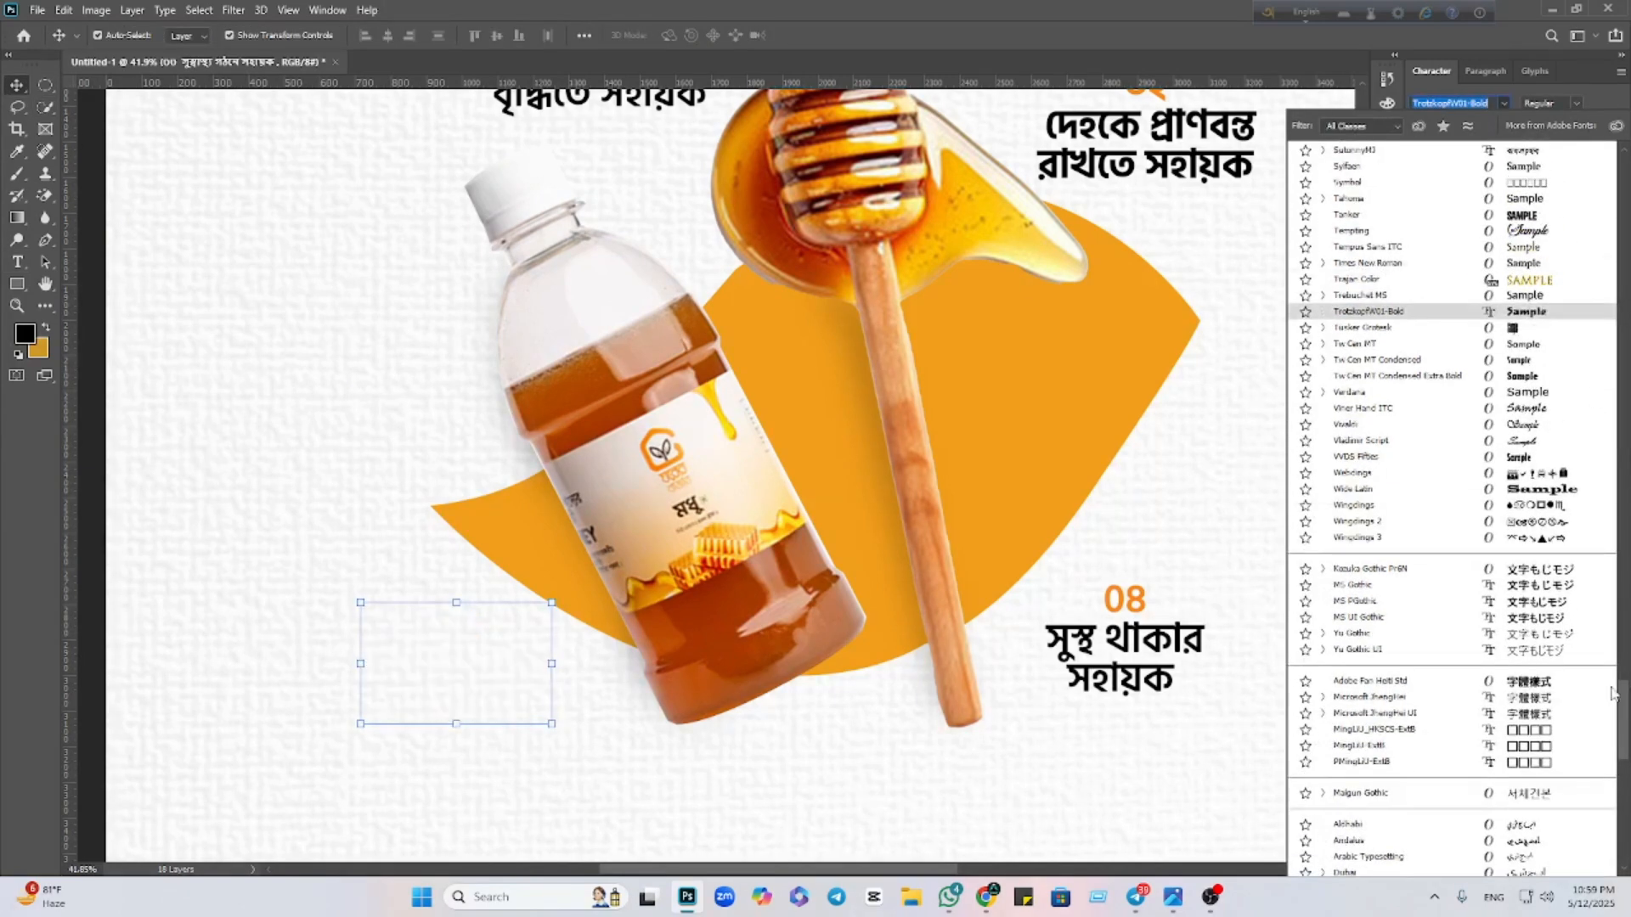
left_click_drag(1623, 718, 1623, 189)
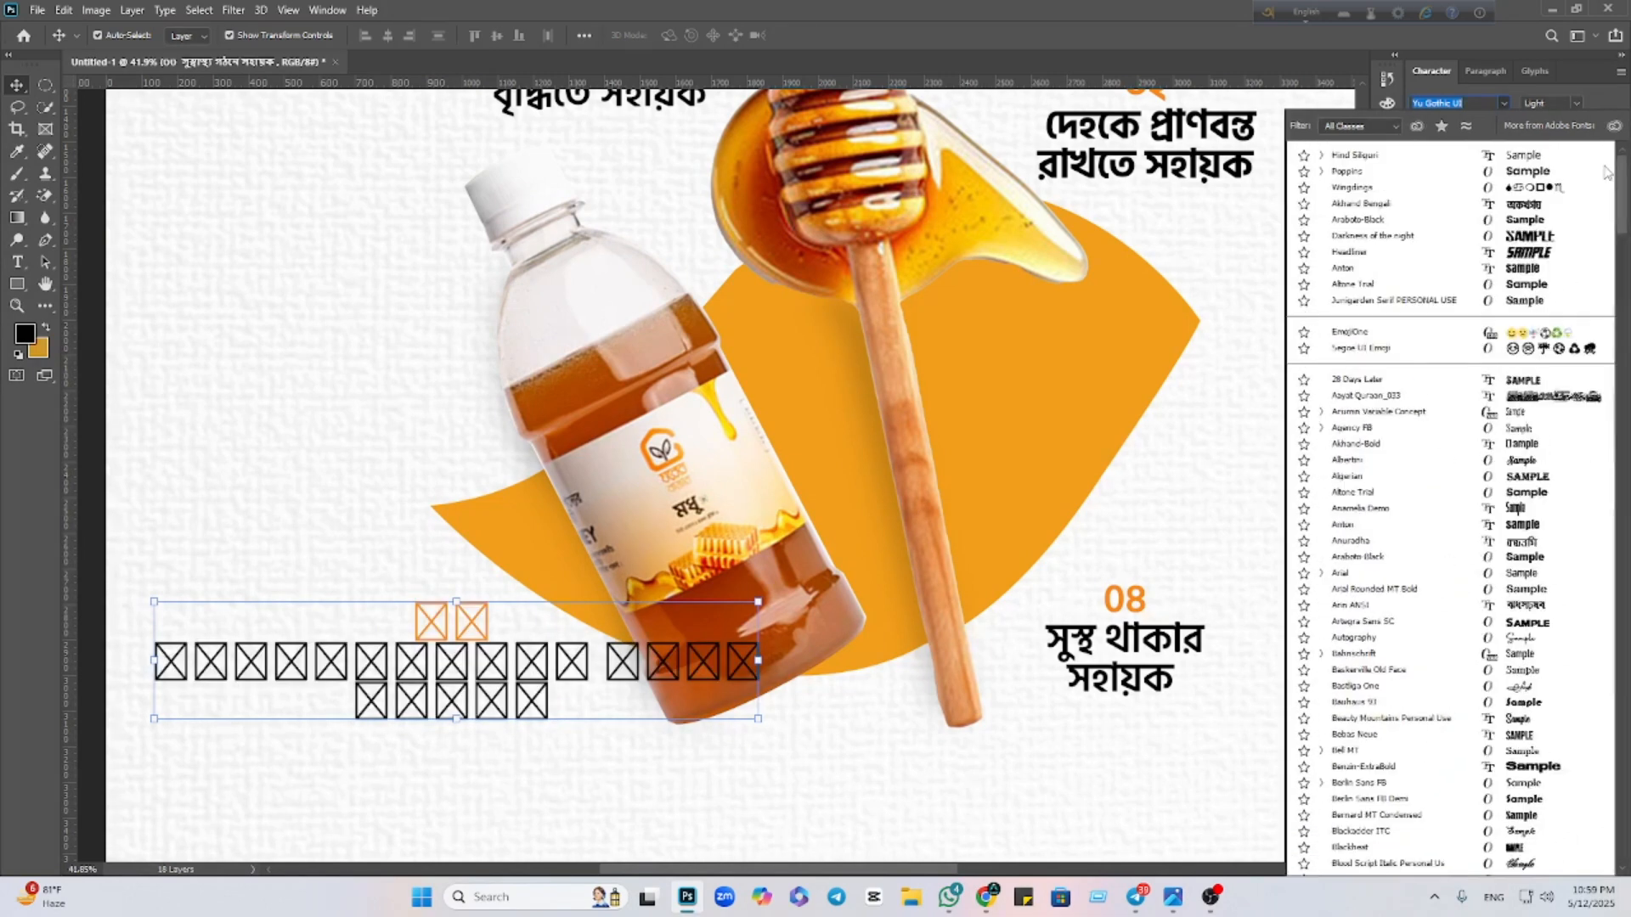
left_click(1525, 161)
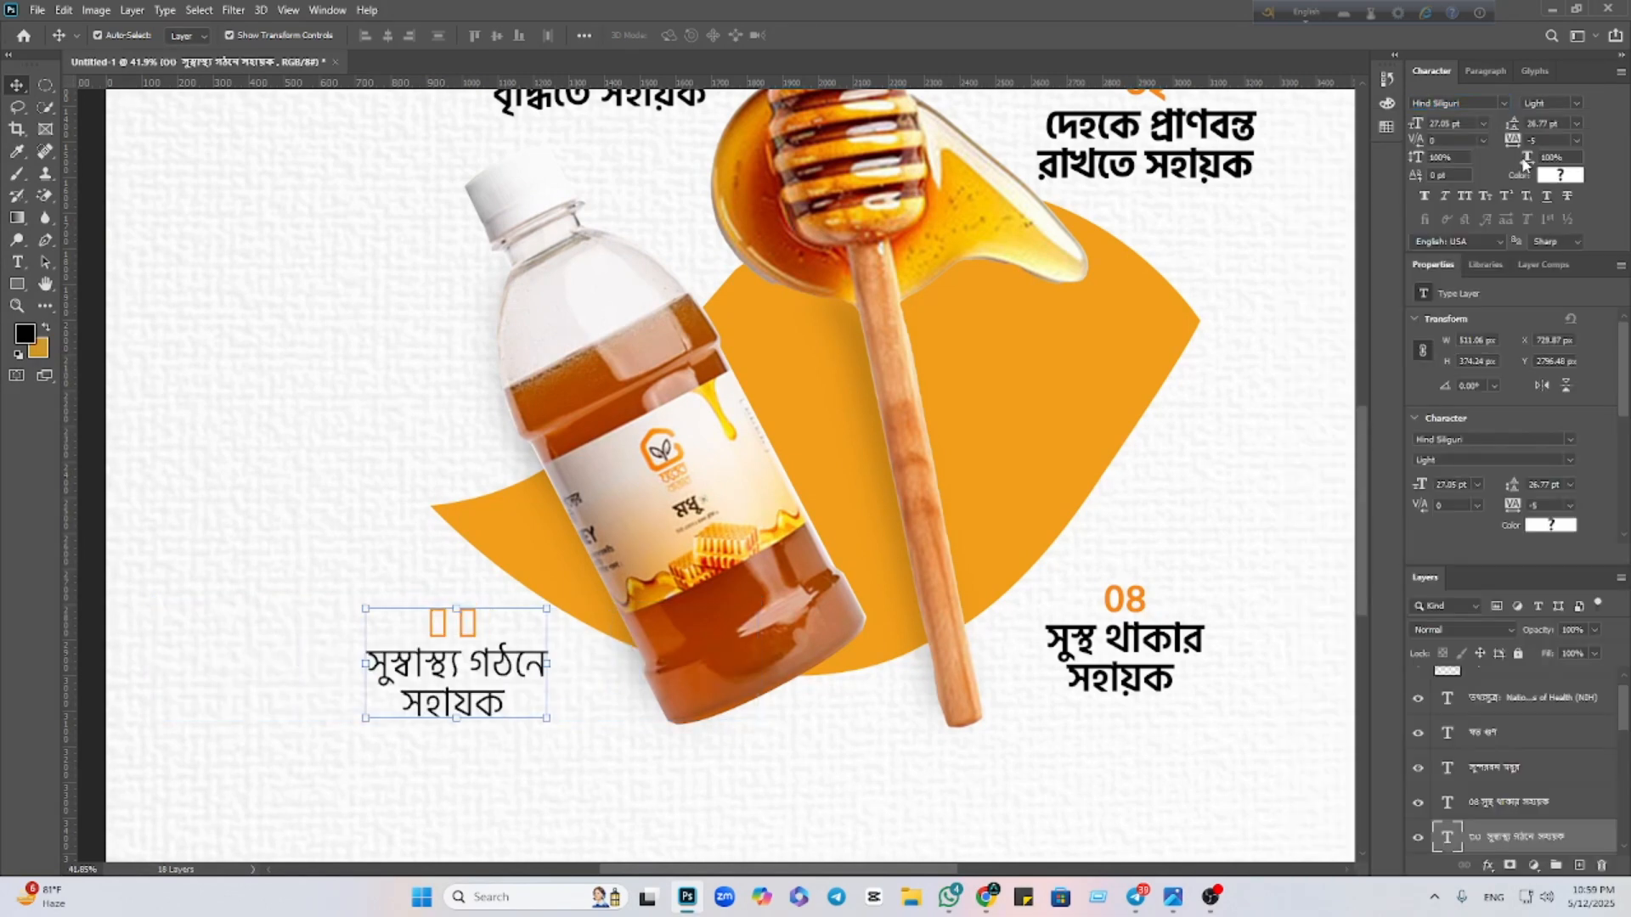
left_click(1576, 103)
left_click(1546, 138)
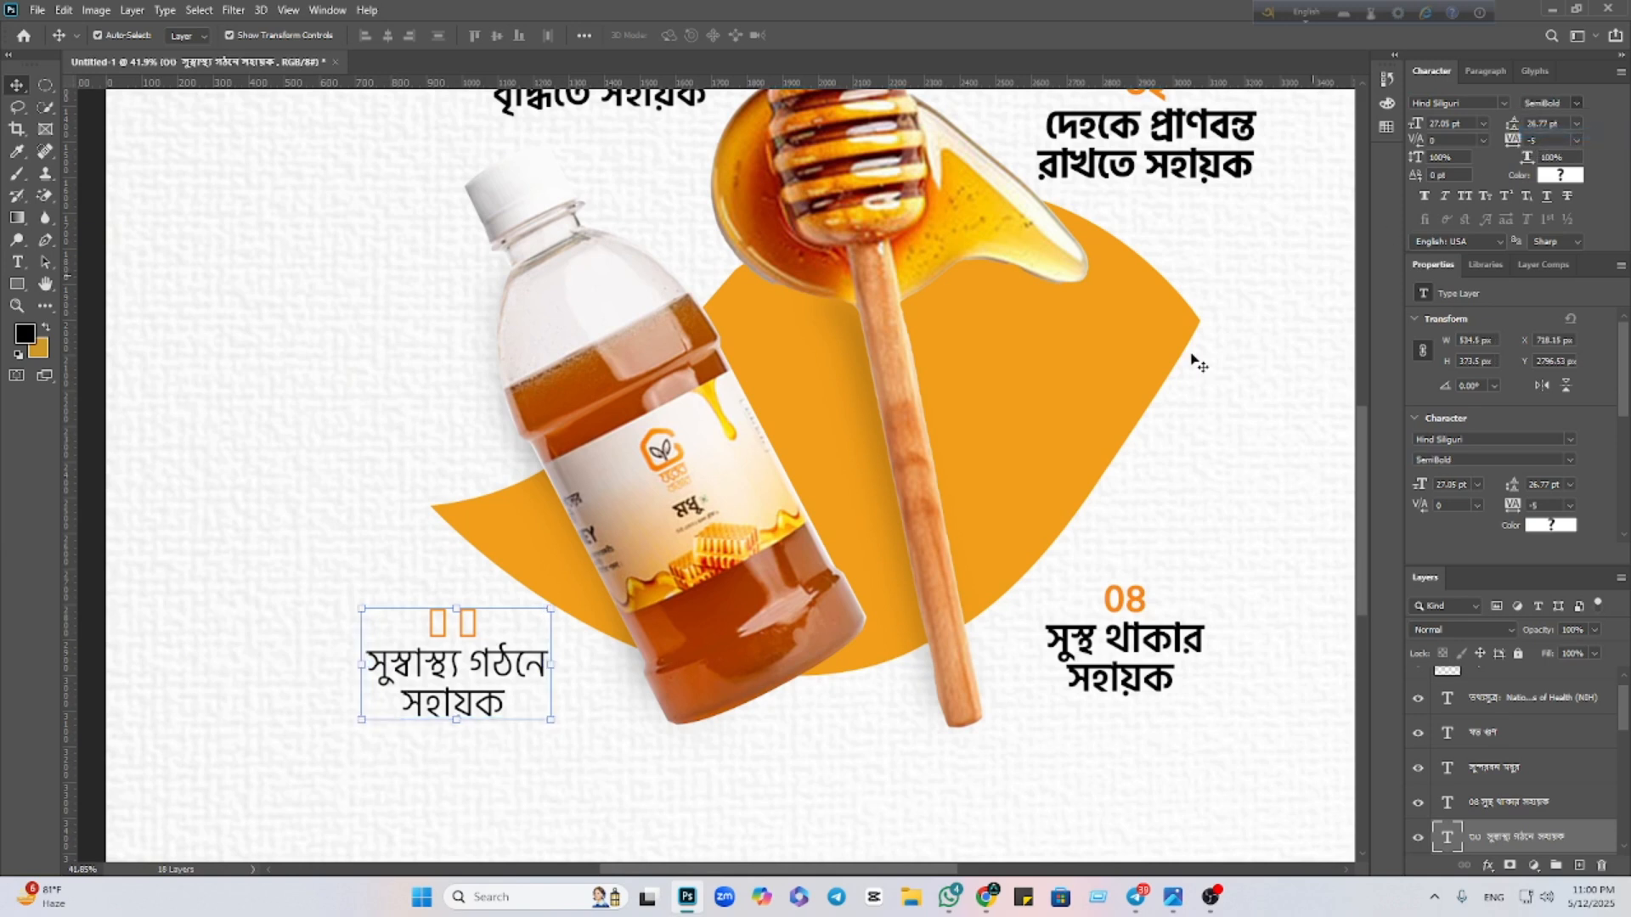
Select the caption's broken orange number and start retyping it as 0
double_click(447, 669)
left_click_drag(425, 623, 479, 626)
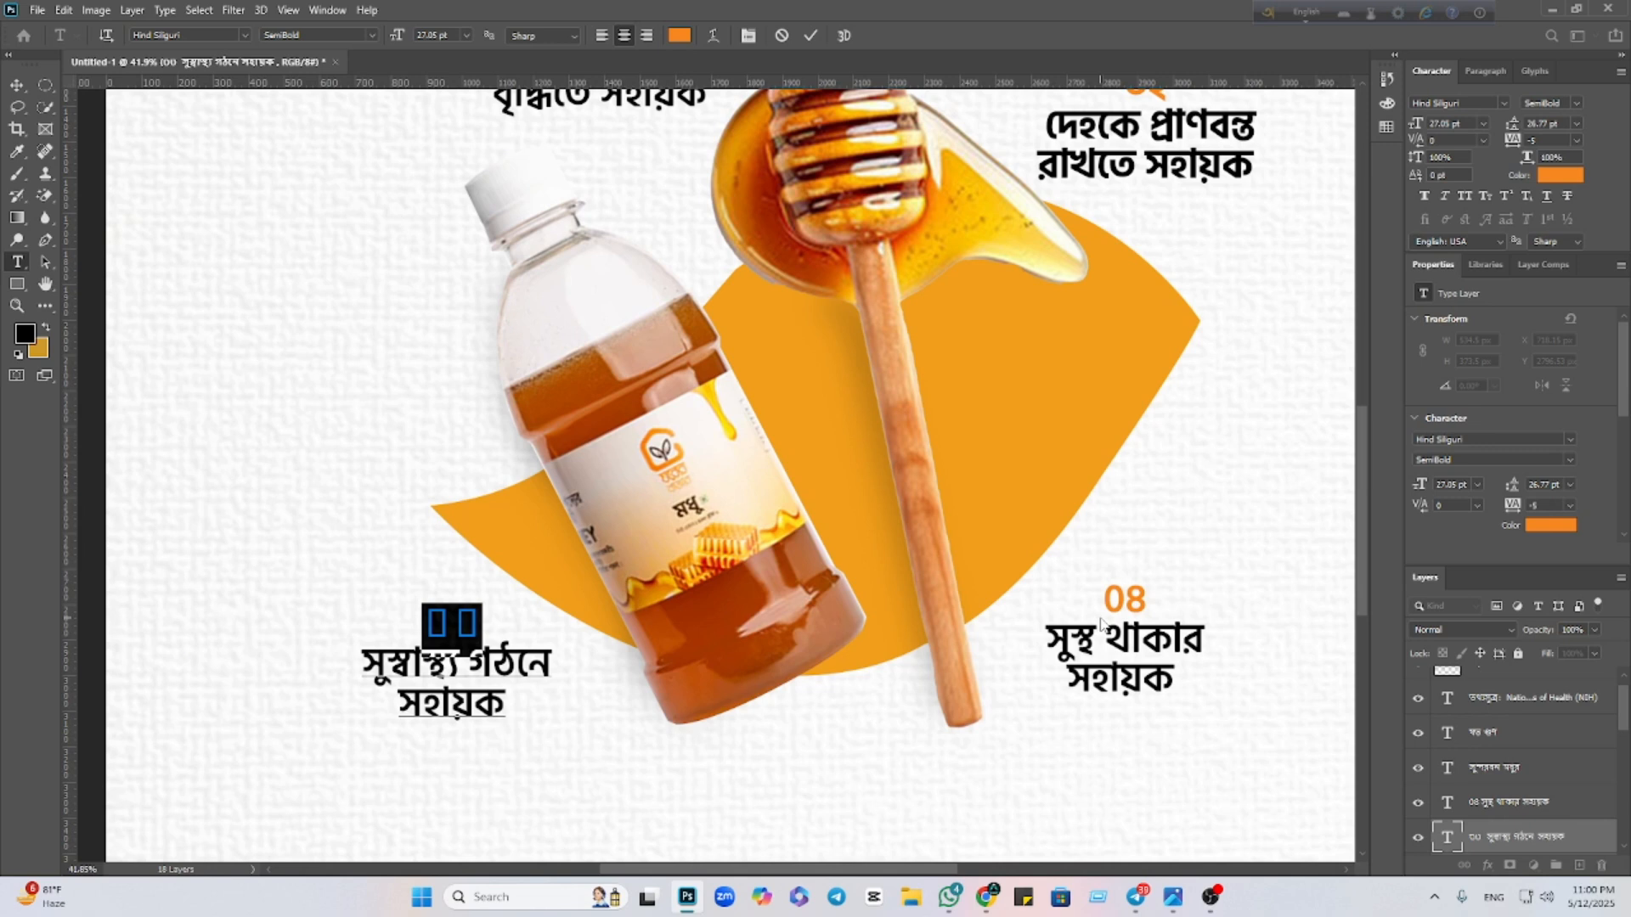
type("0")
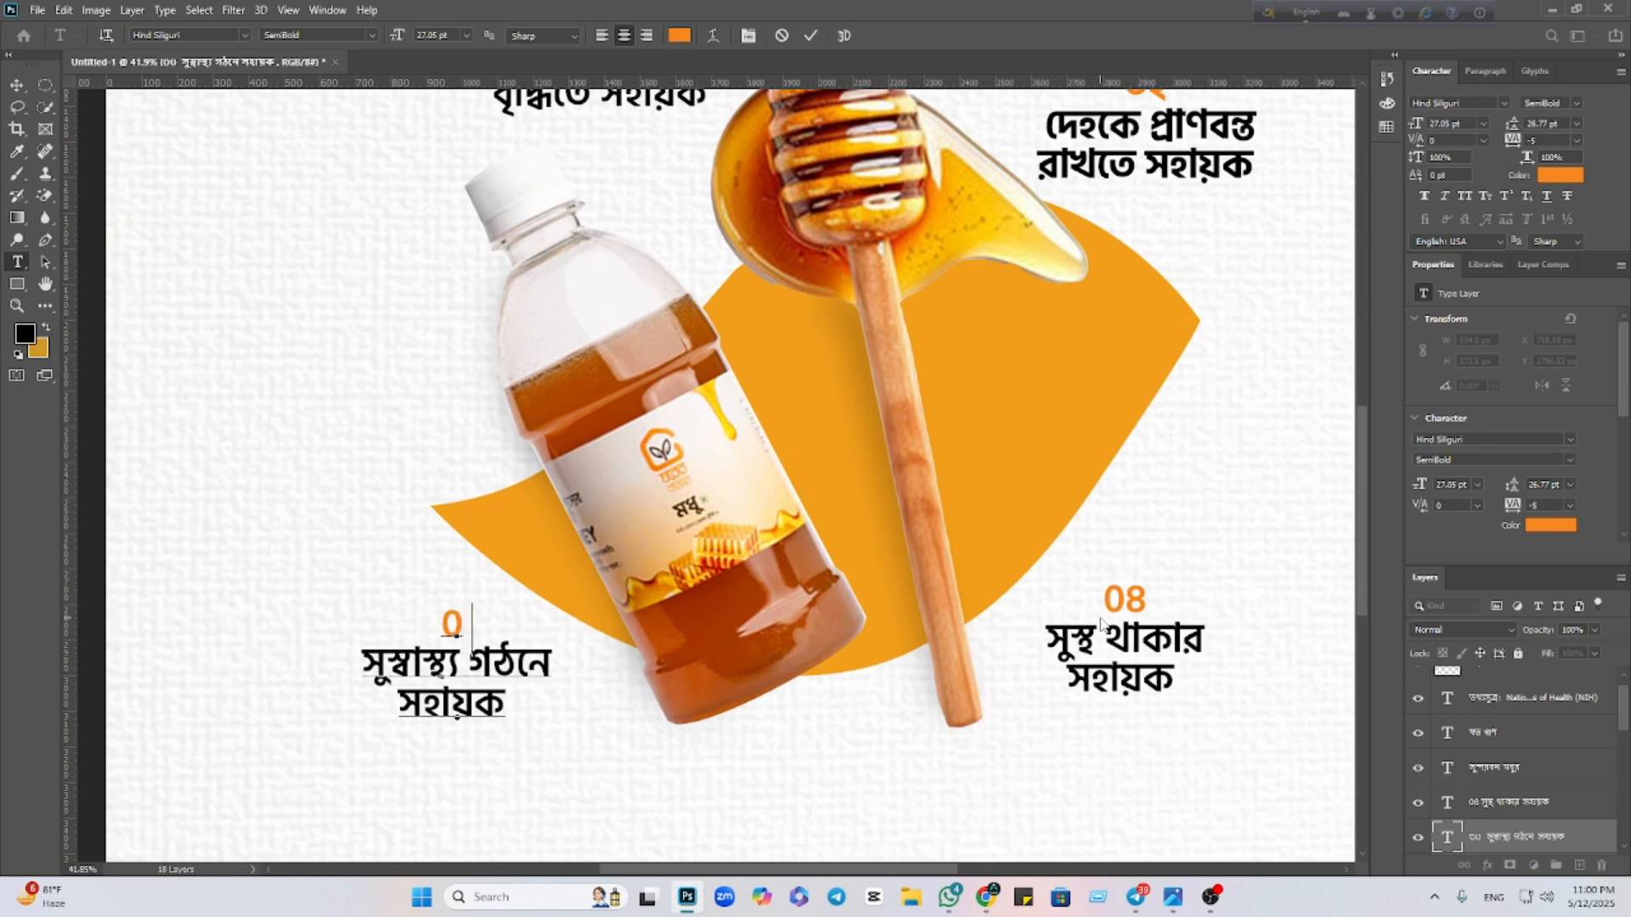
type("3")
scroll(624, 427, "up", 3)
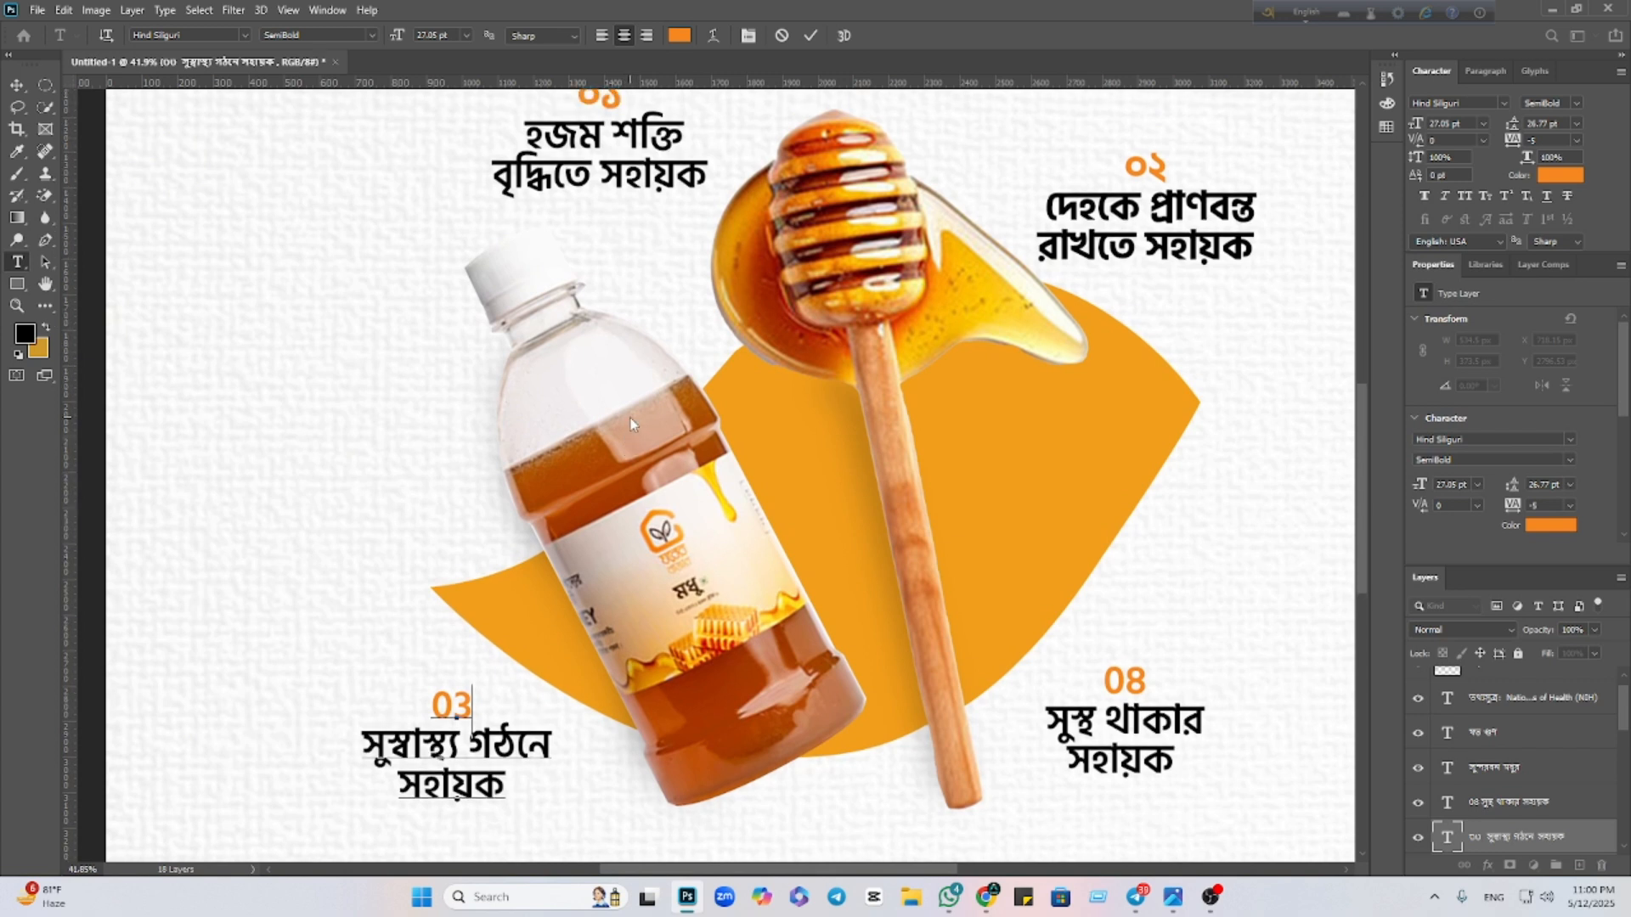
scroll(628, 421, "down", 3)
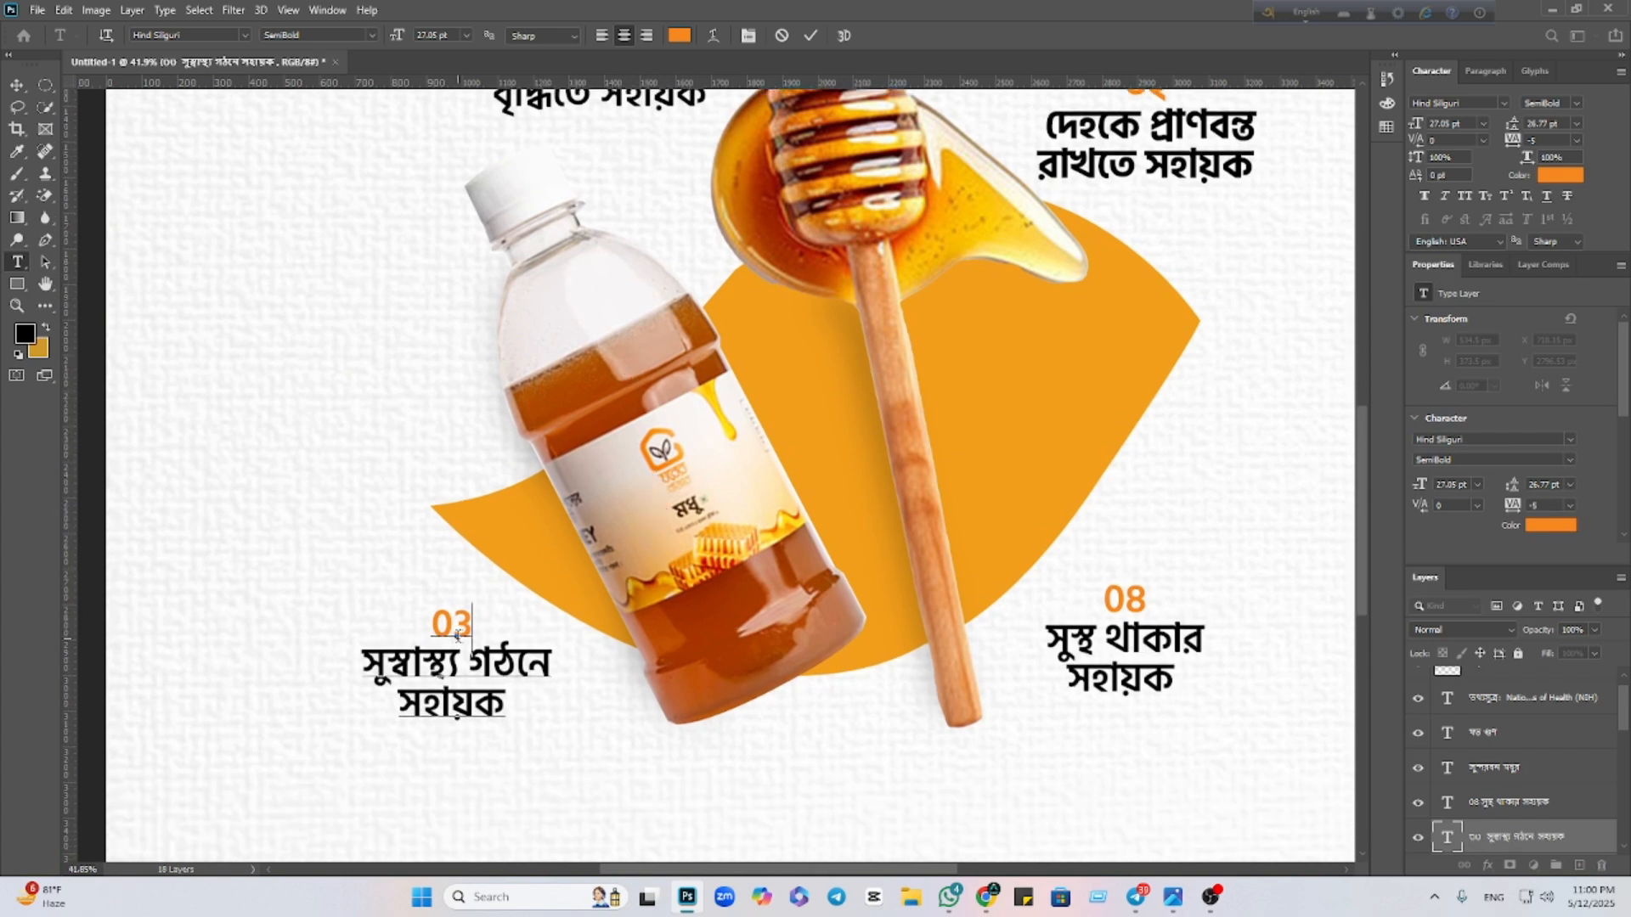
key("BackSpace")
Replace the number with Bengali digits ০৩ via Bangla input and commit
left_click(1308, 12)
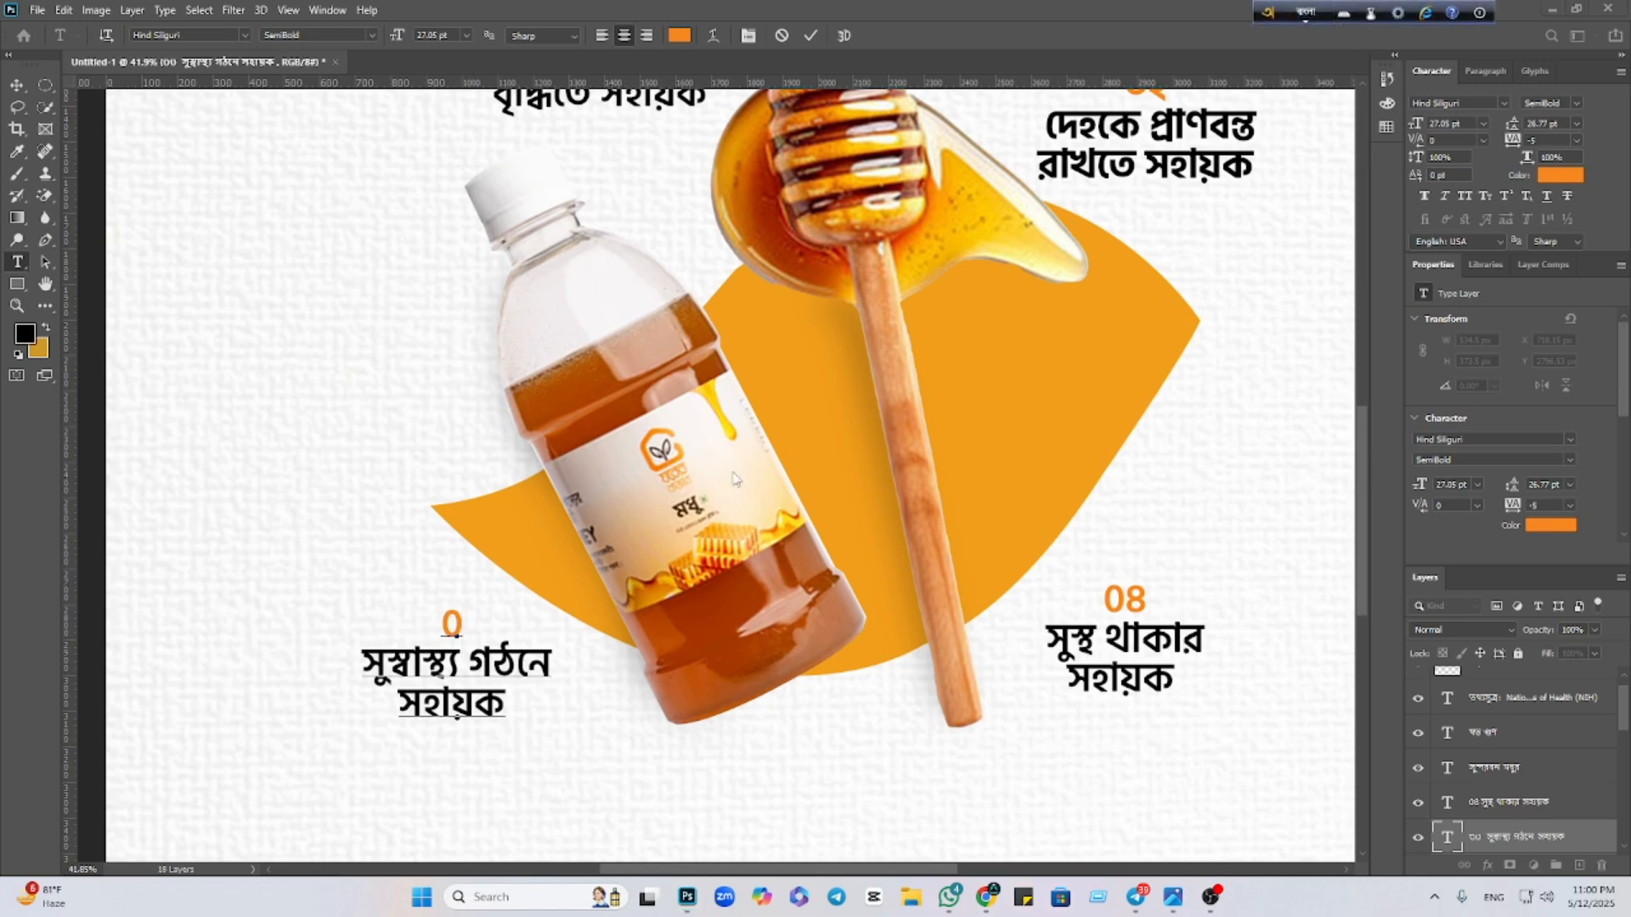
left_click(471, 626)
key("BackSpace")
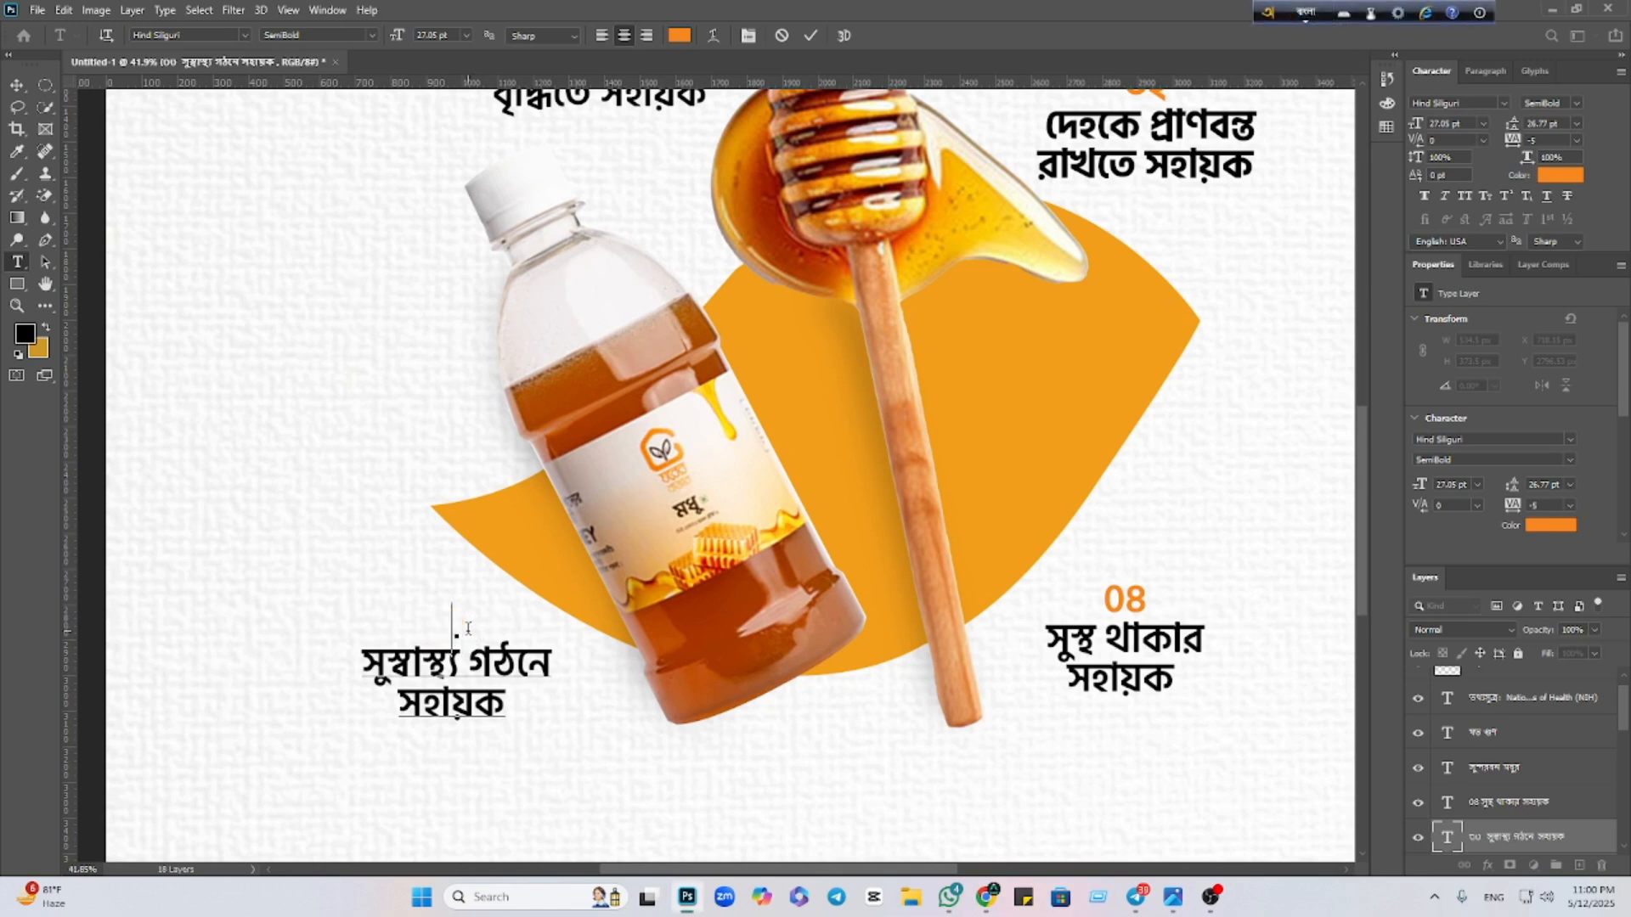
type("০৩")
left_click(17, 85)
scroll(592, 633, "down", 3)
scroll(592, 633, "down", 2)
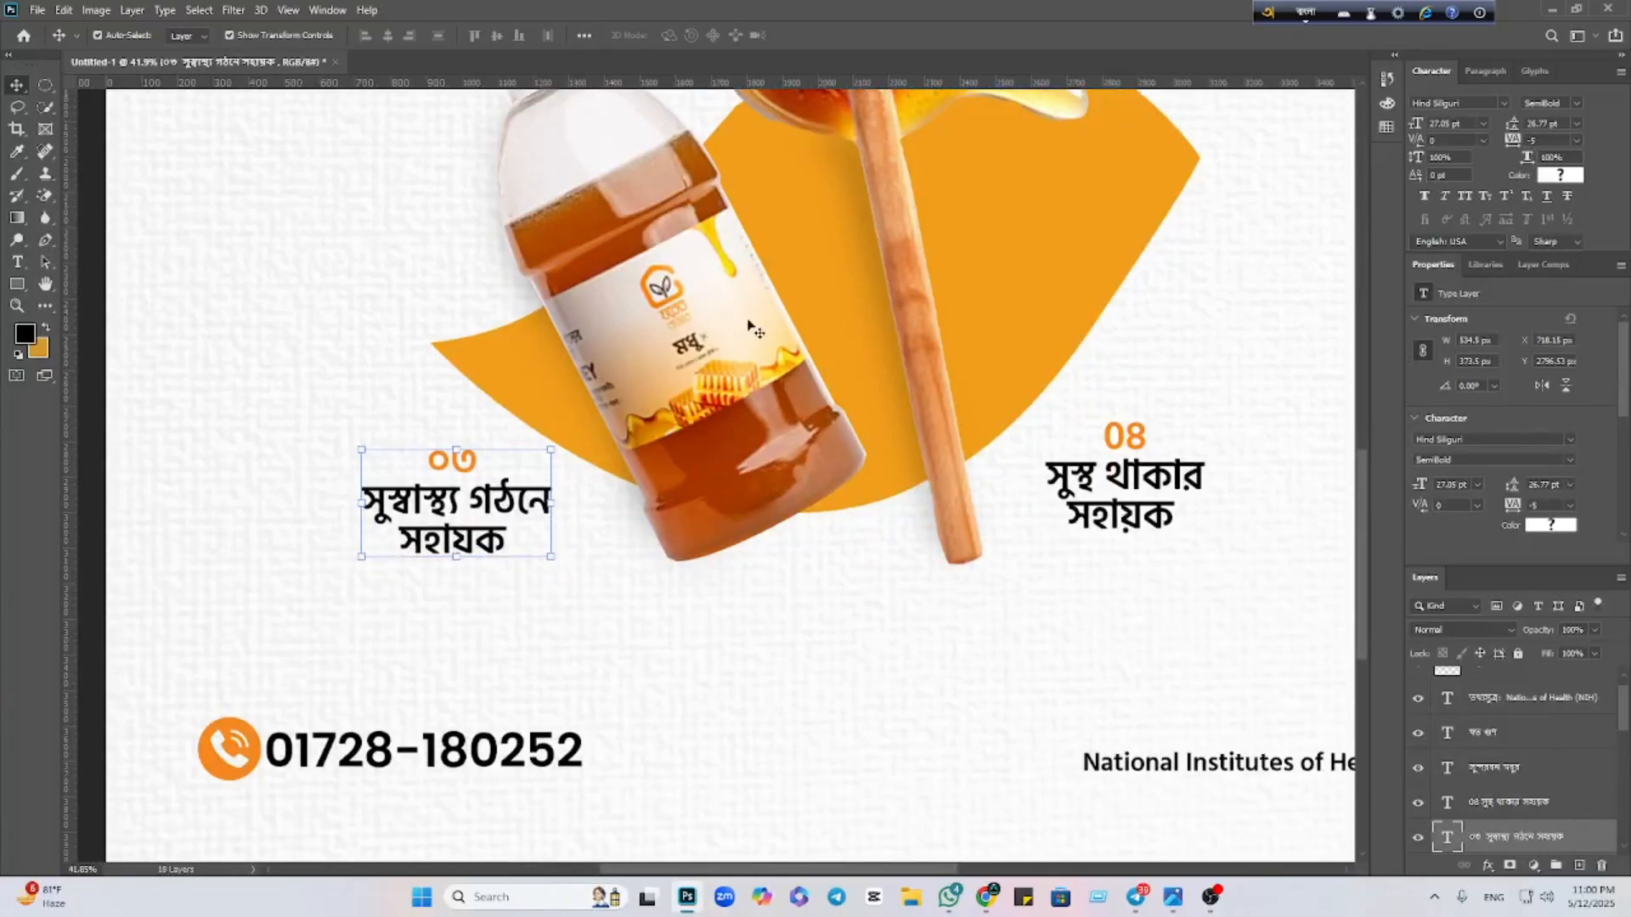
key("F12")
scroll(1101, 282, "down", 4)
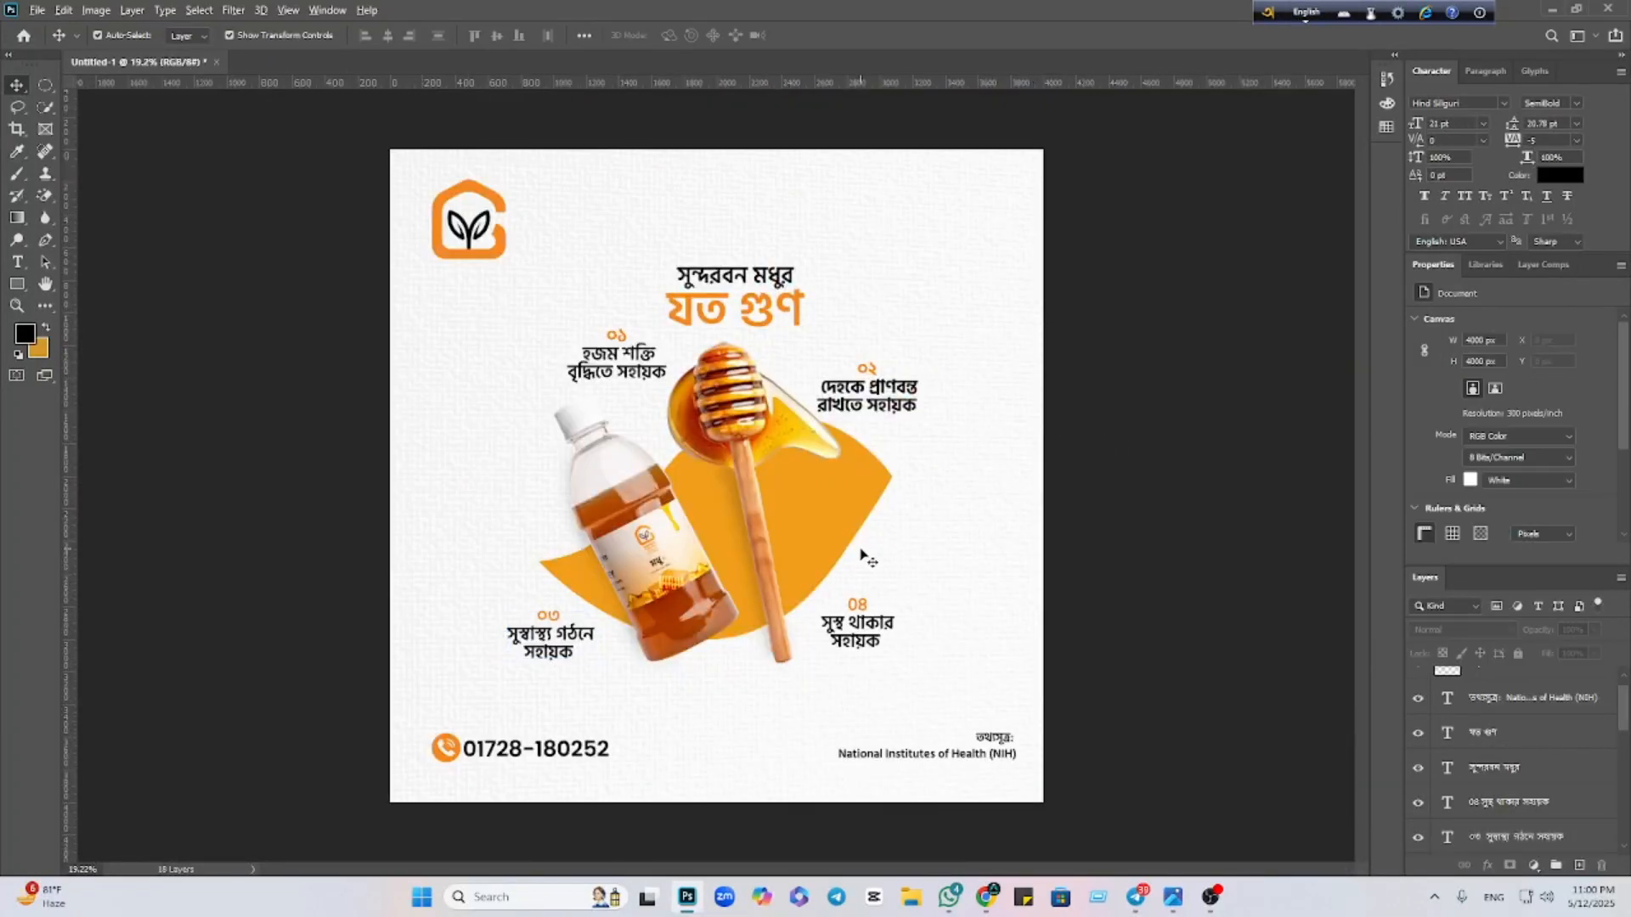
scroll(868, 550, "up", 1)
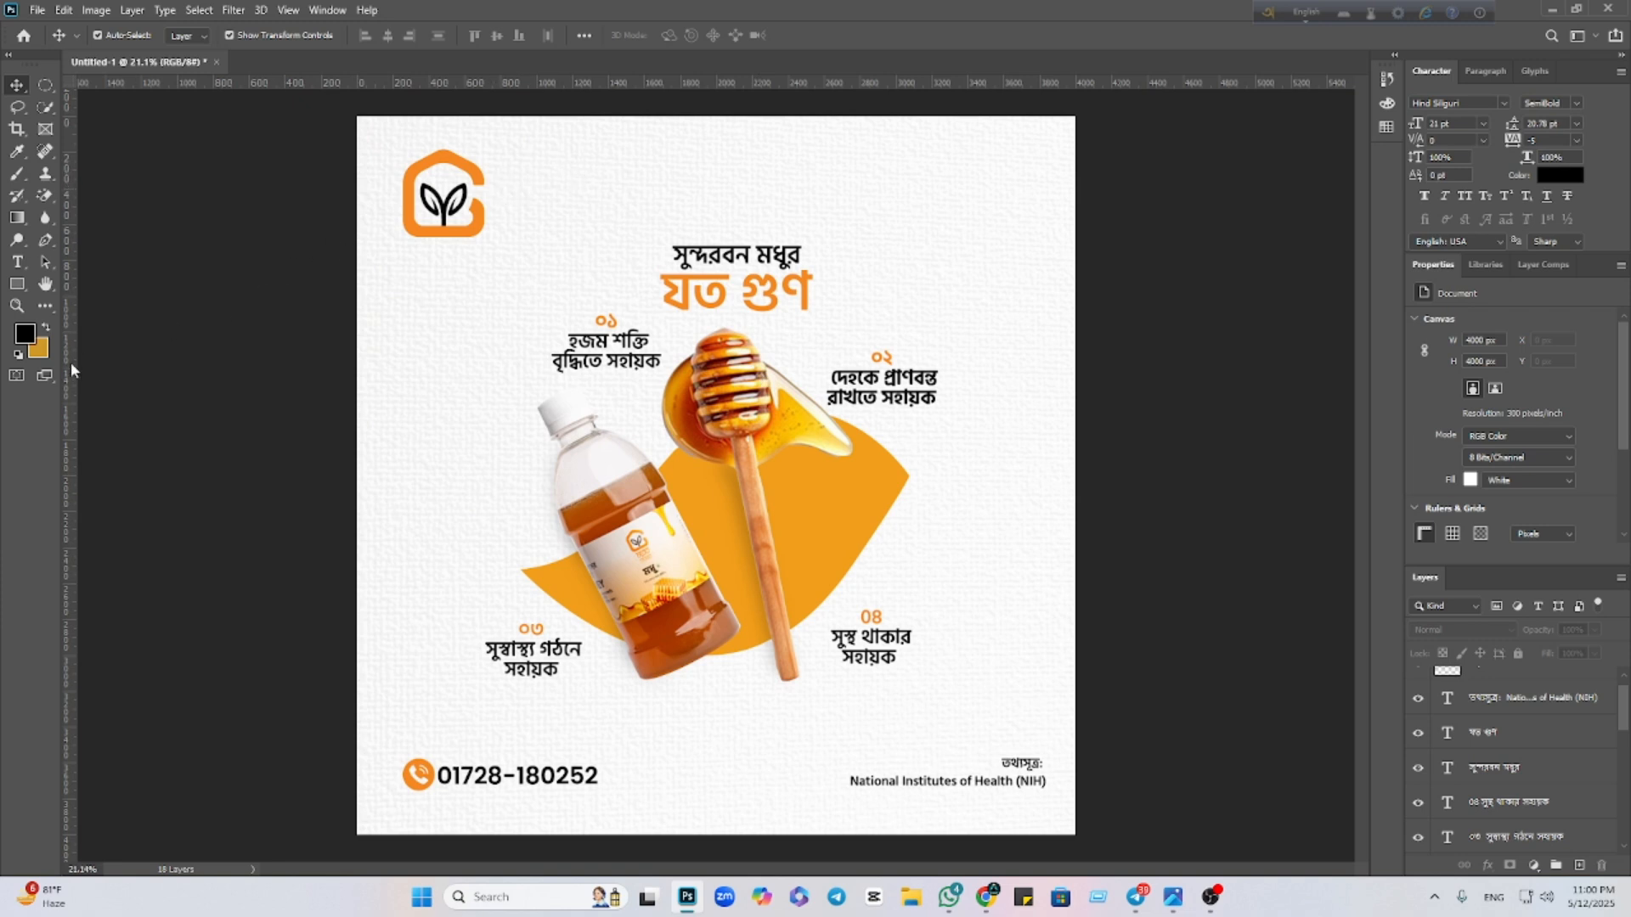
left_click_drag(70, 362, 66, 566)
Save the poster as JPEG Untitled-1.jpg in Downloads, replacing the existing file
left_click(37, 10)
left_click(79, 217)
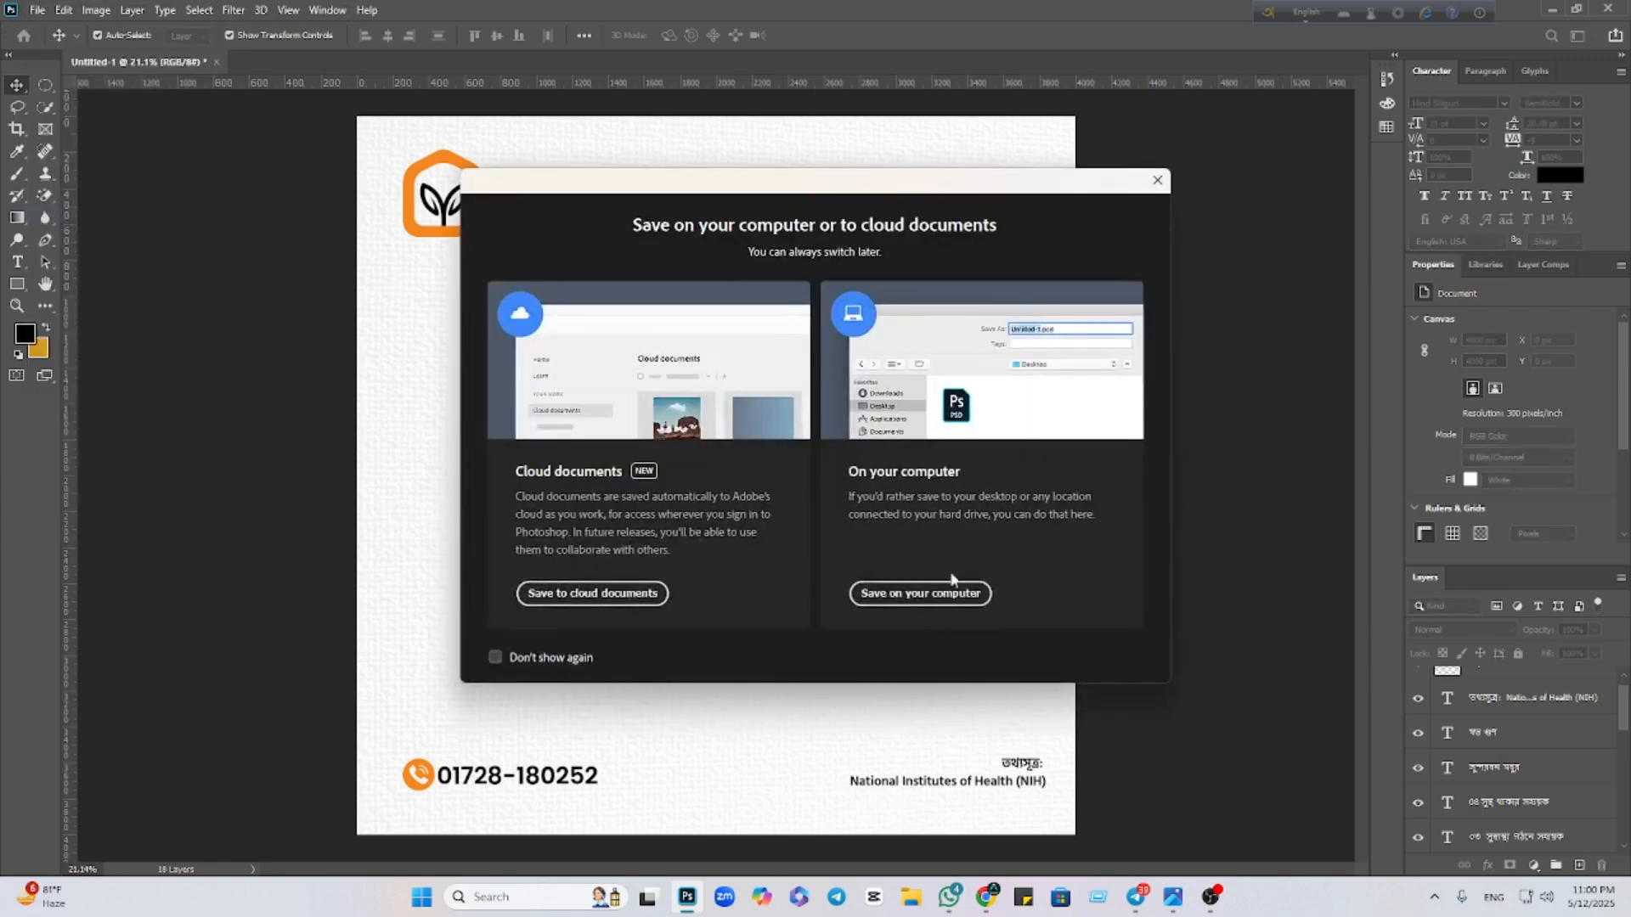
left_click(922, 590)
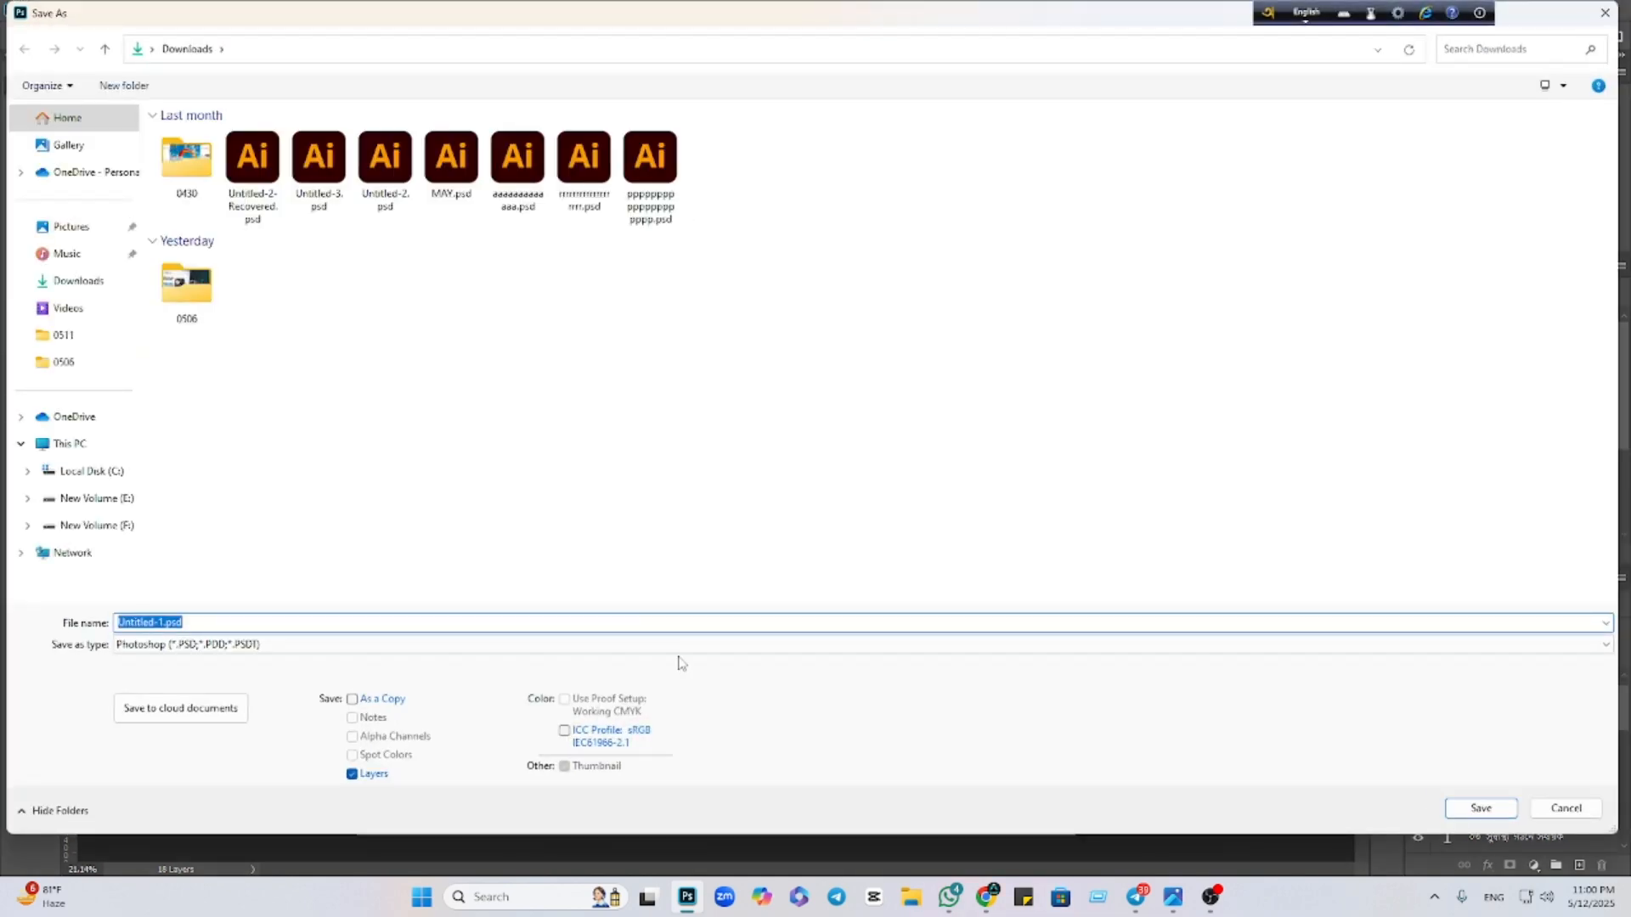
left_click(679, 644)
left_click(201, 481)
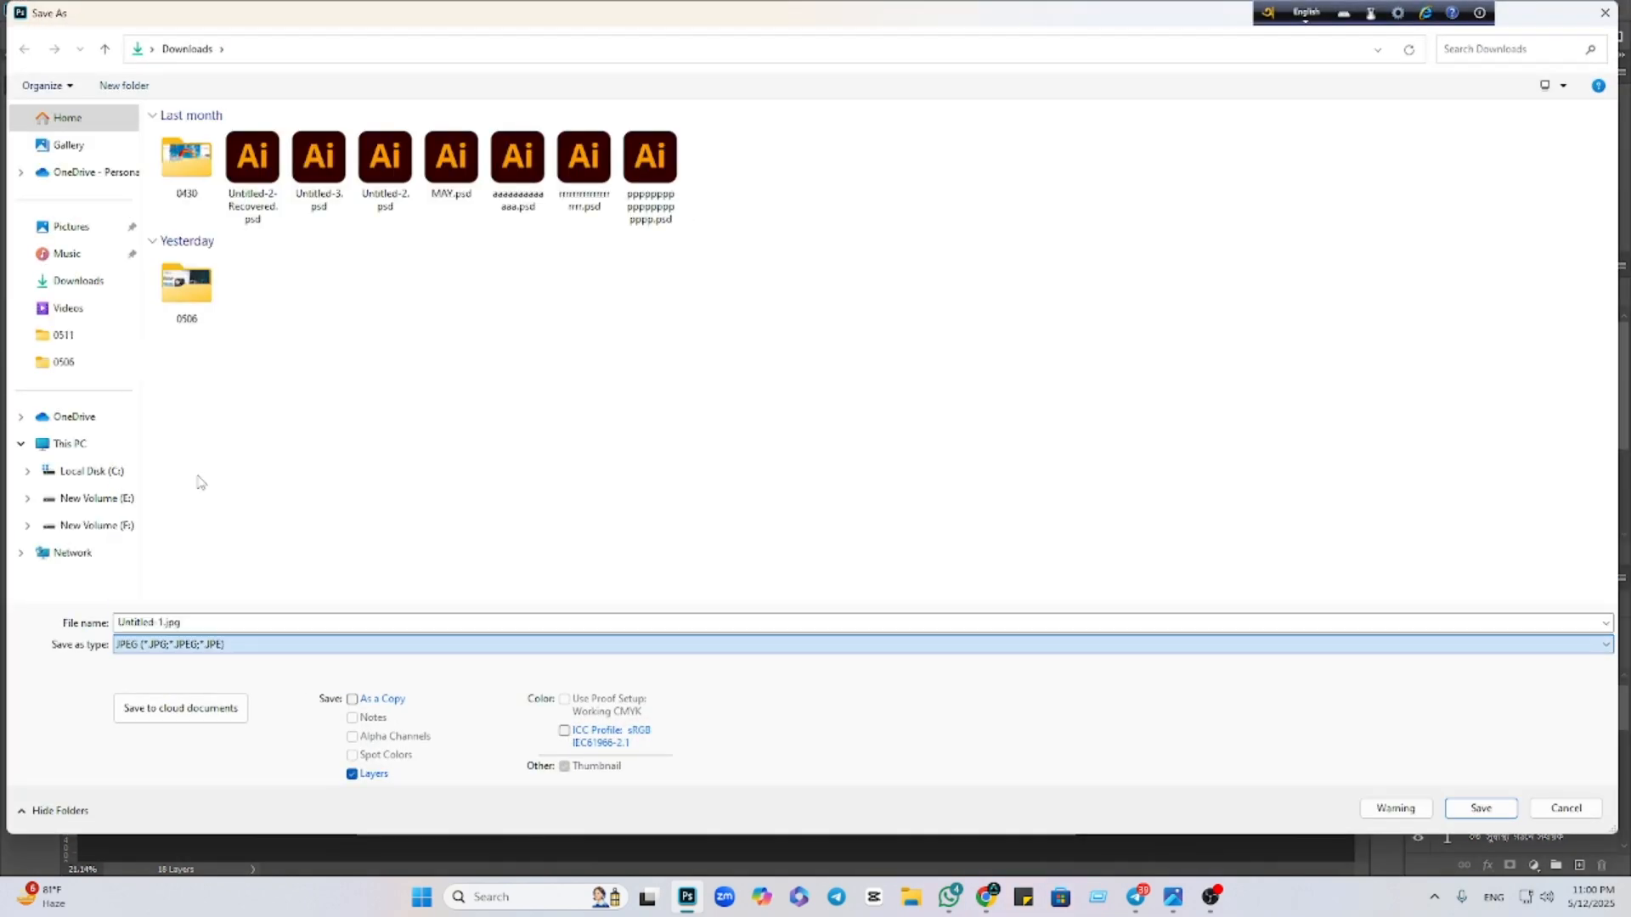
left_click(50, 277)
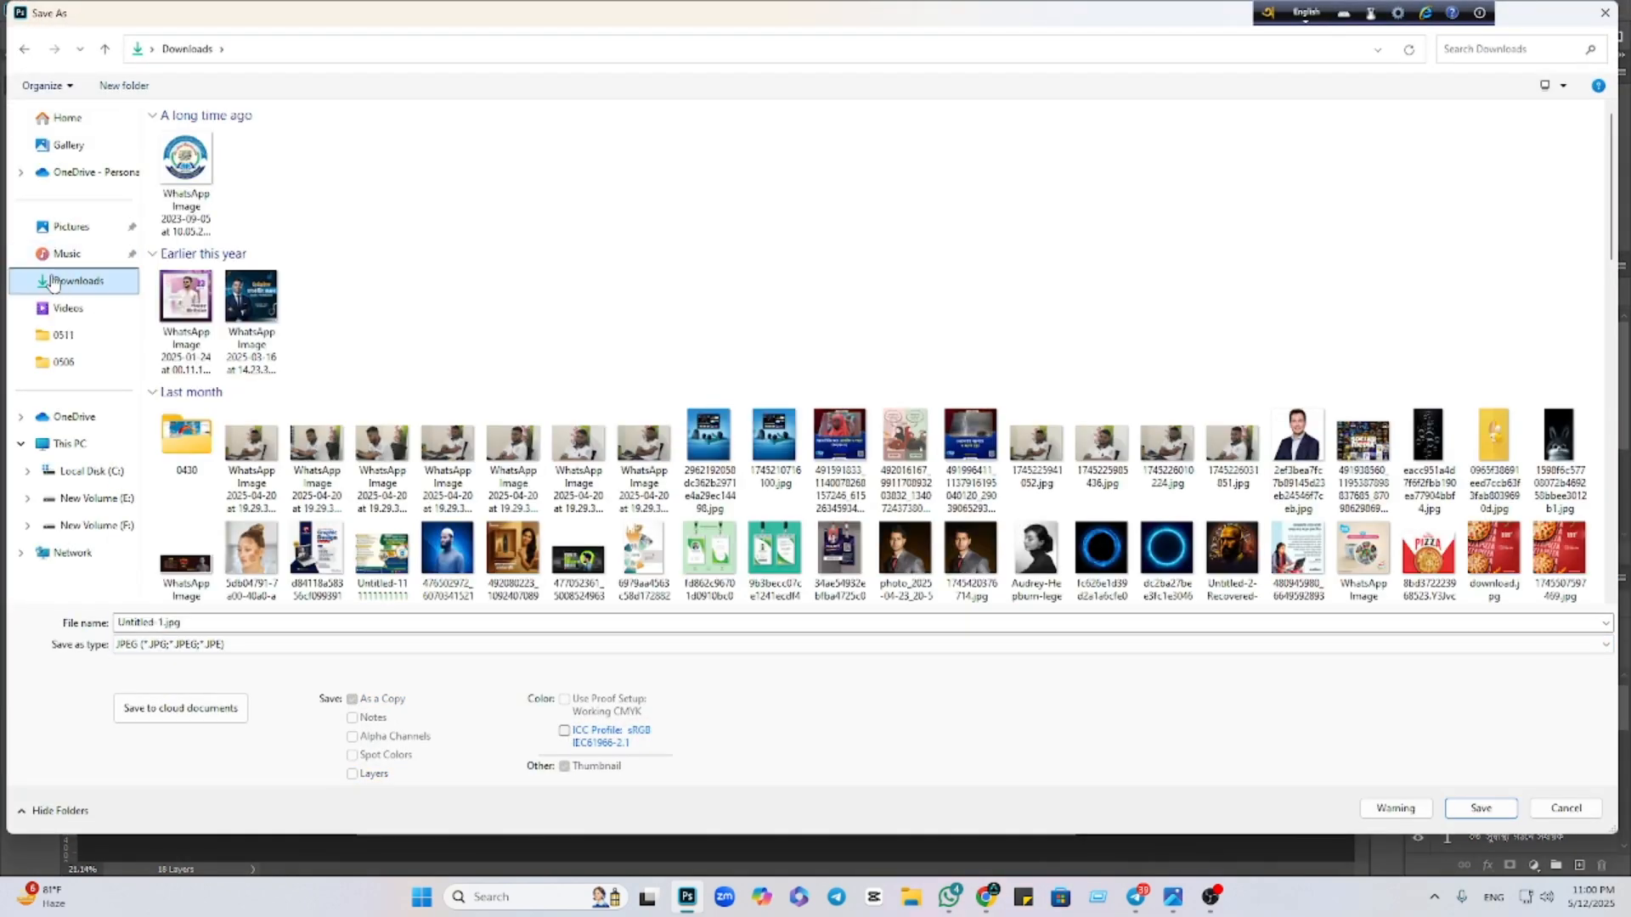
left_click(1479, 809)
left_click(858, 448)
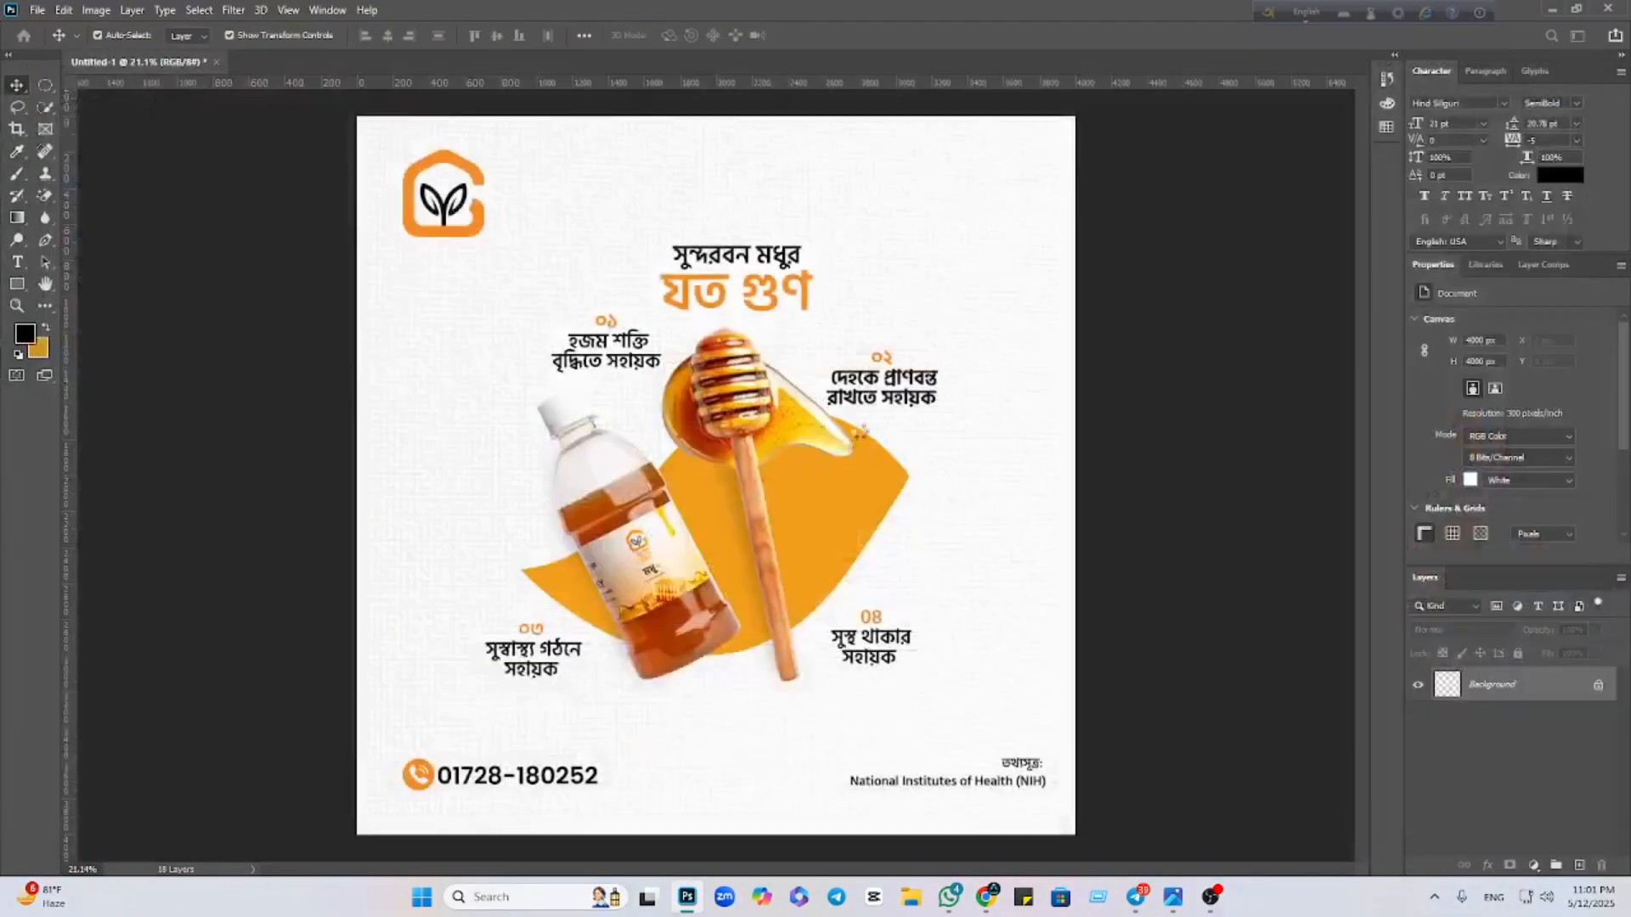
left_click(900, 218)
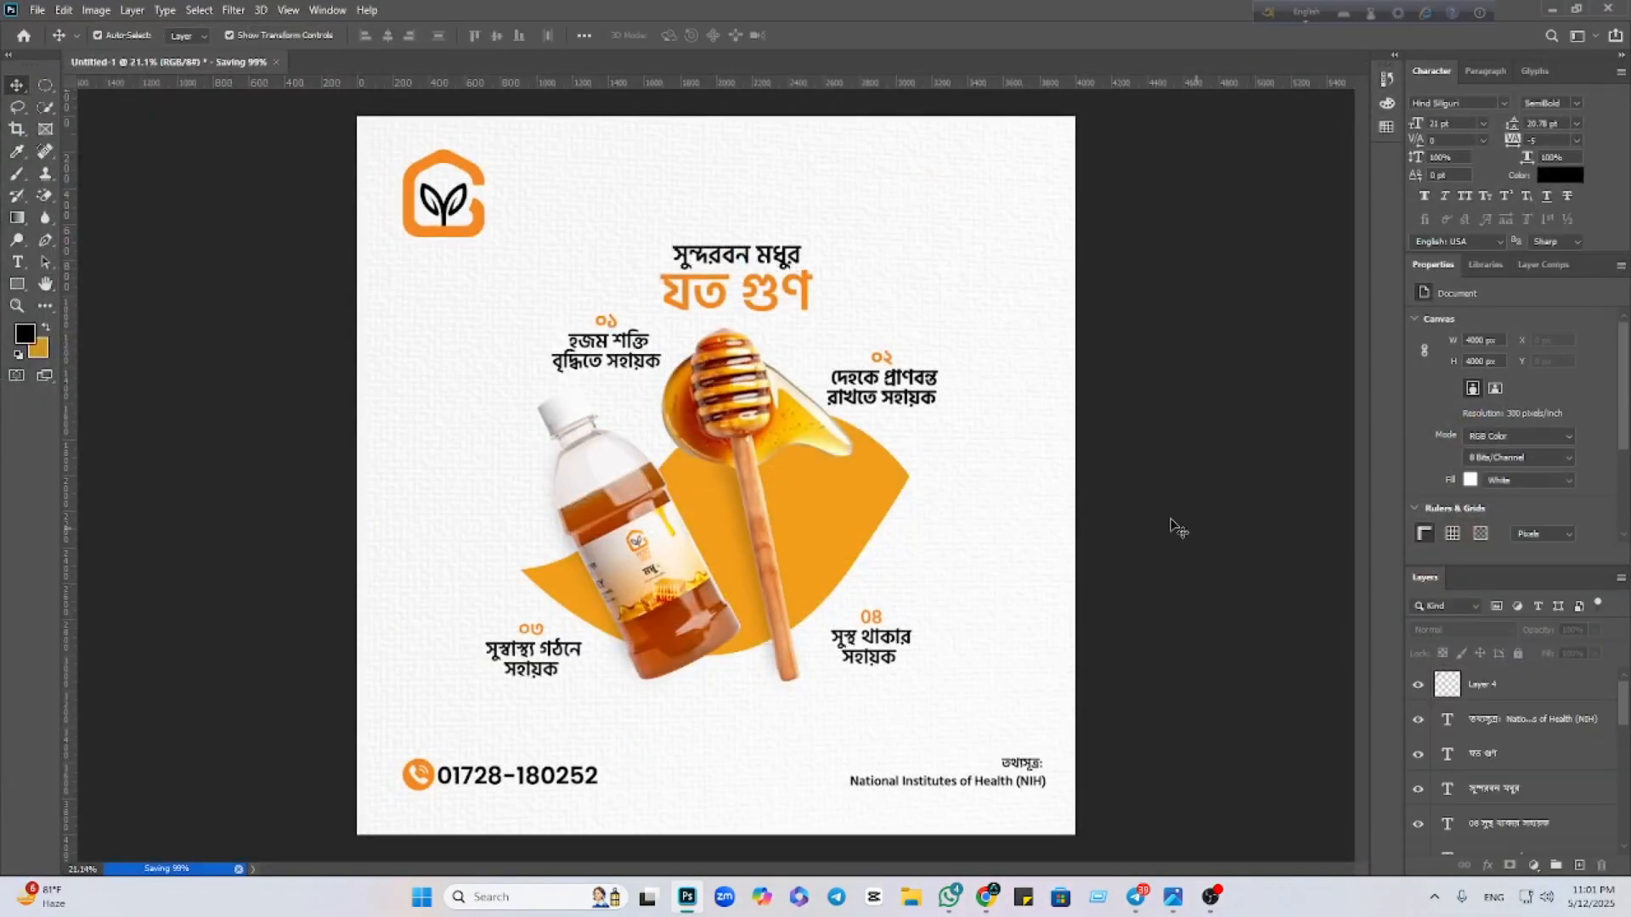